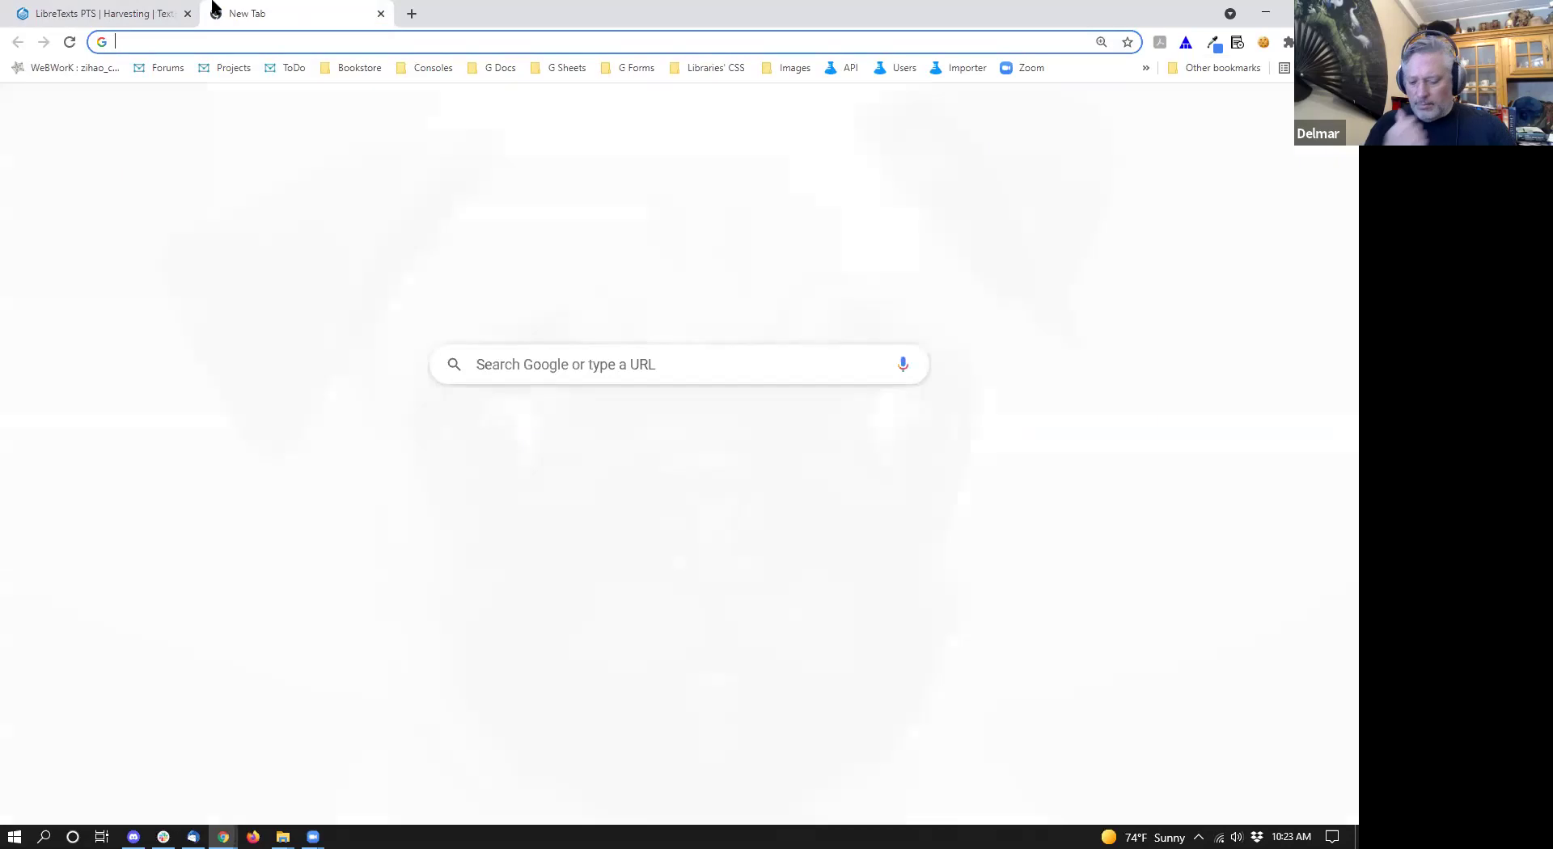
- Open adapt.libretexts.org and log in to the instructor account with the saved e-mail and password
text(adapt.libretexts.org)
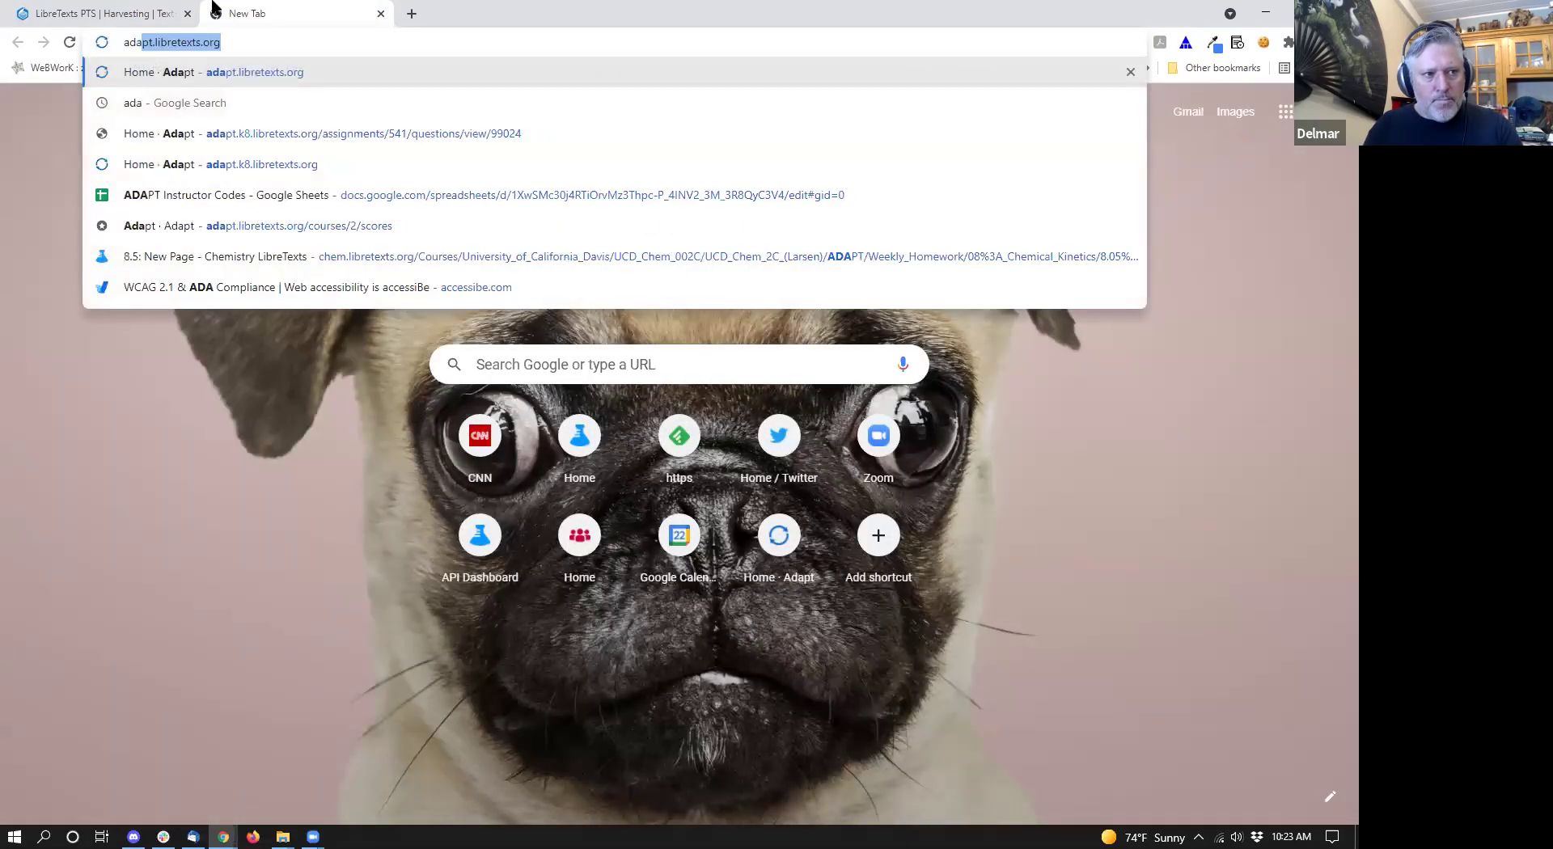
key(Return)
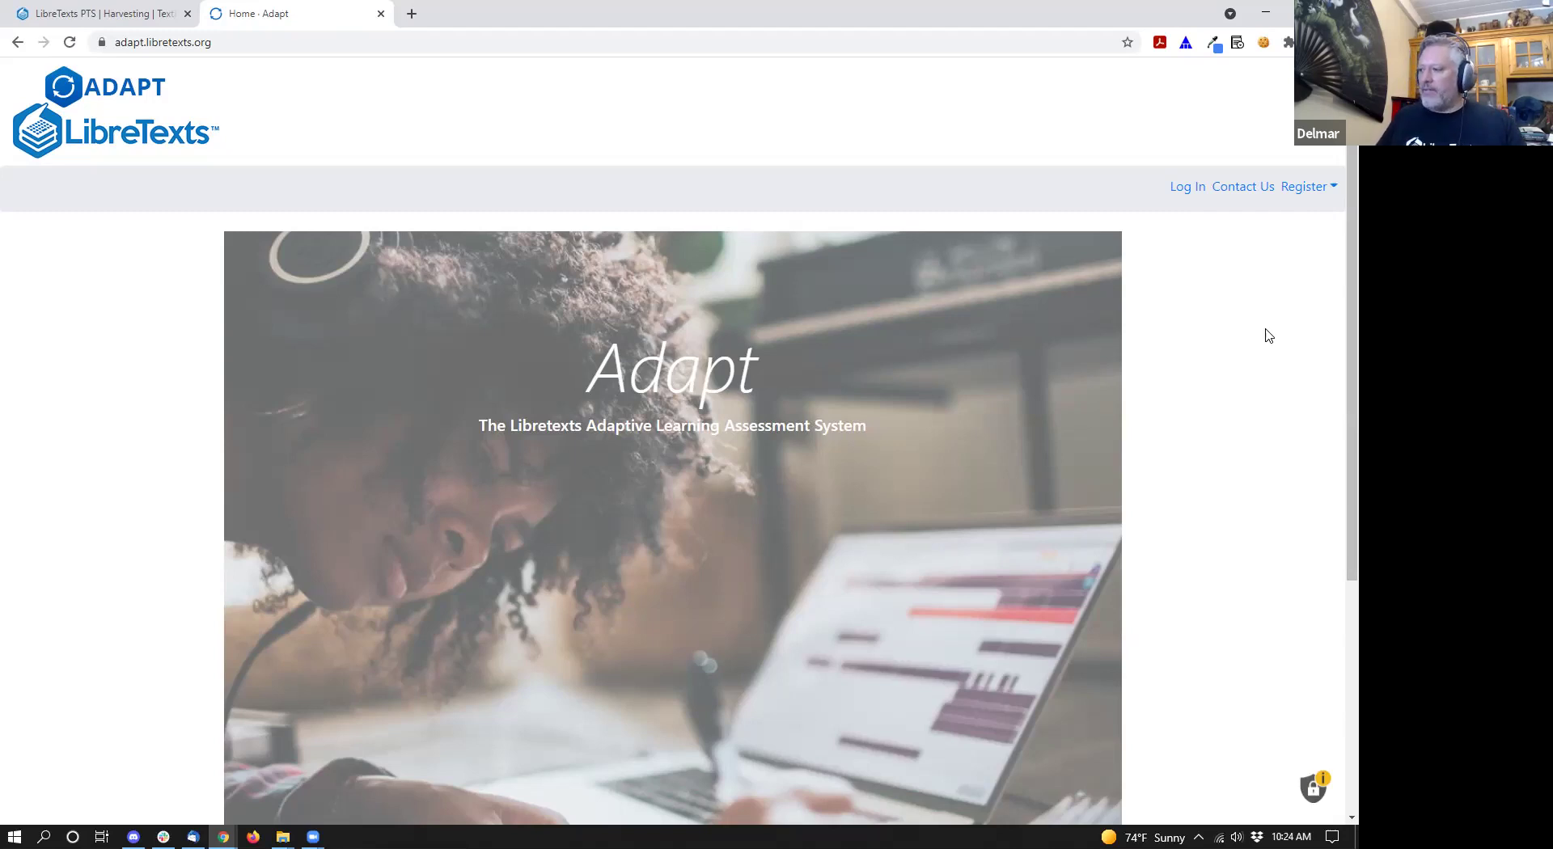
click(1330, 190)
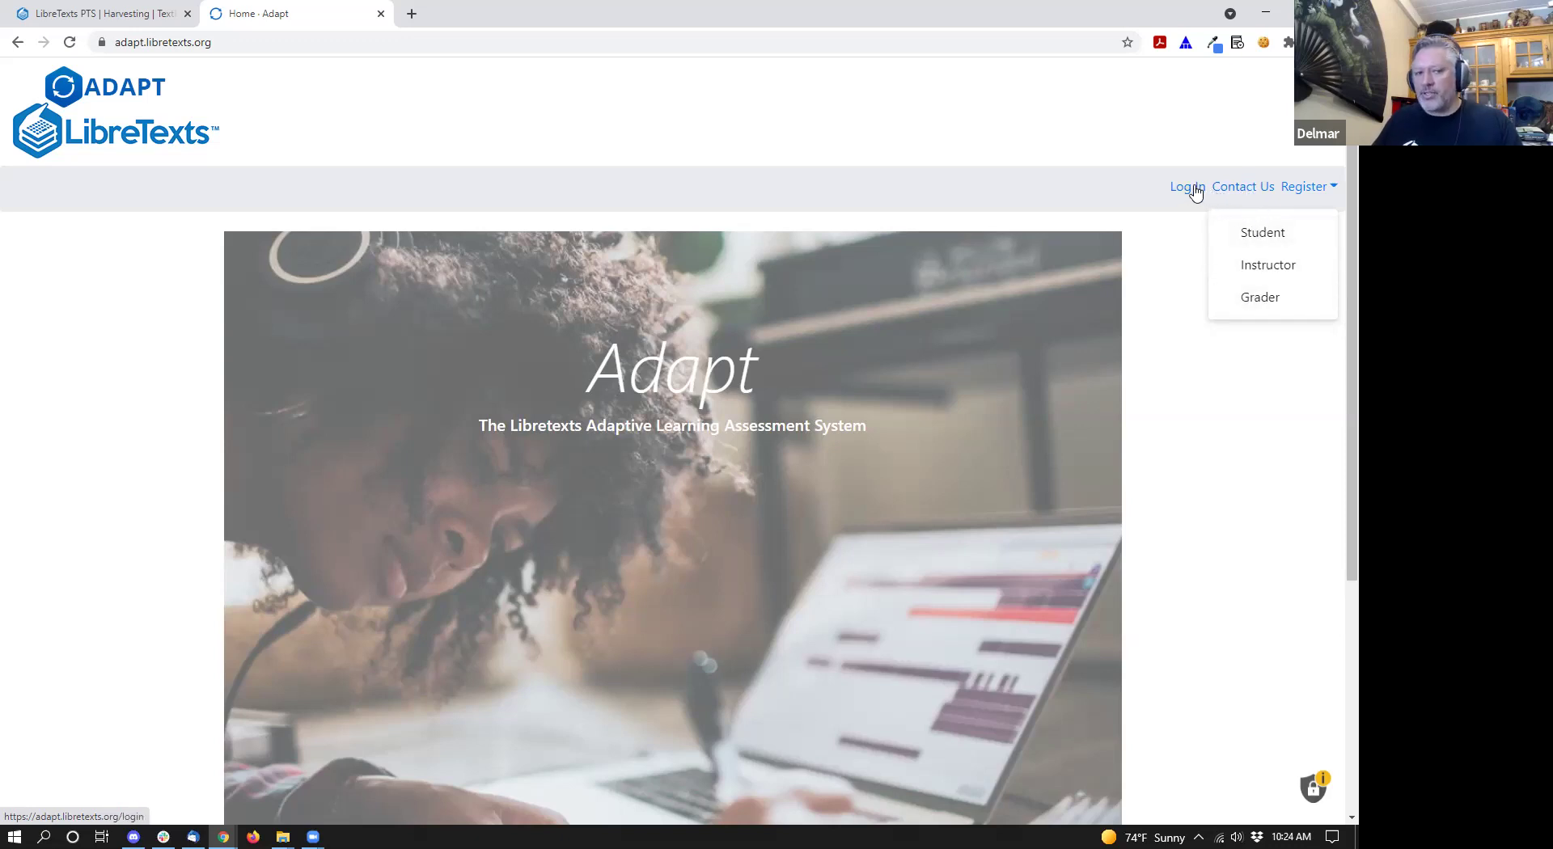
click(1157, 520)
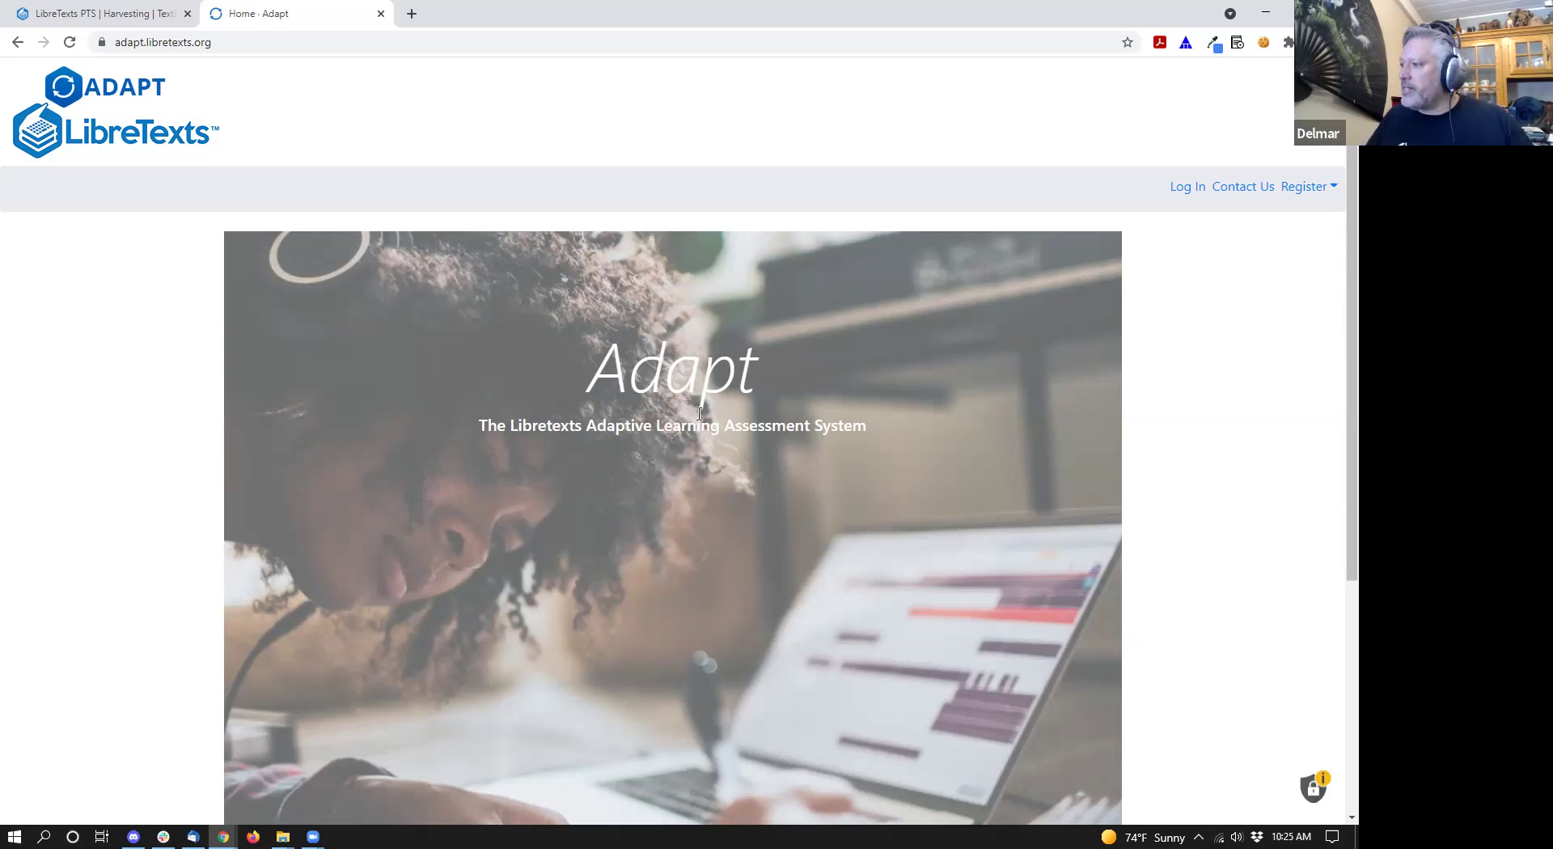
click(1182, 190)
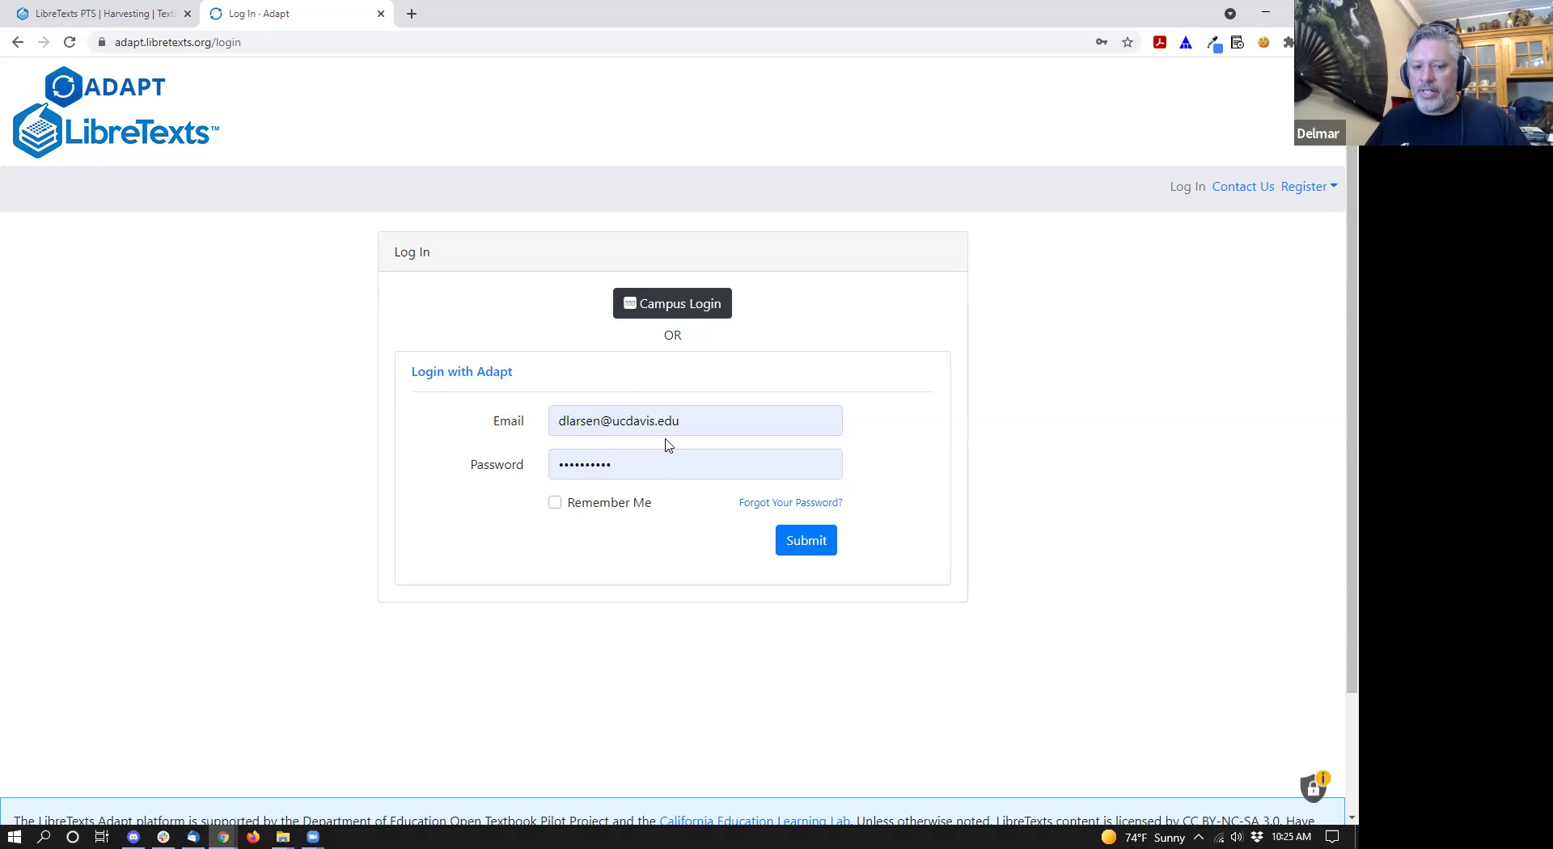
click(814, 540)
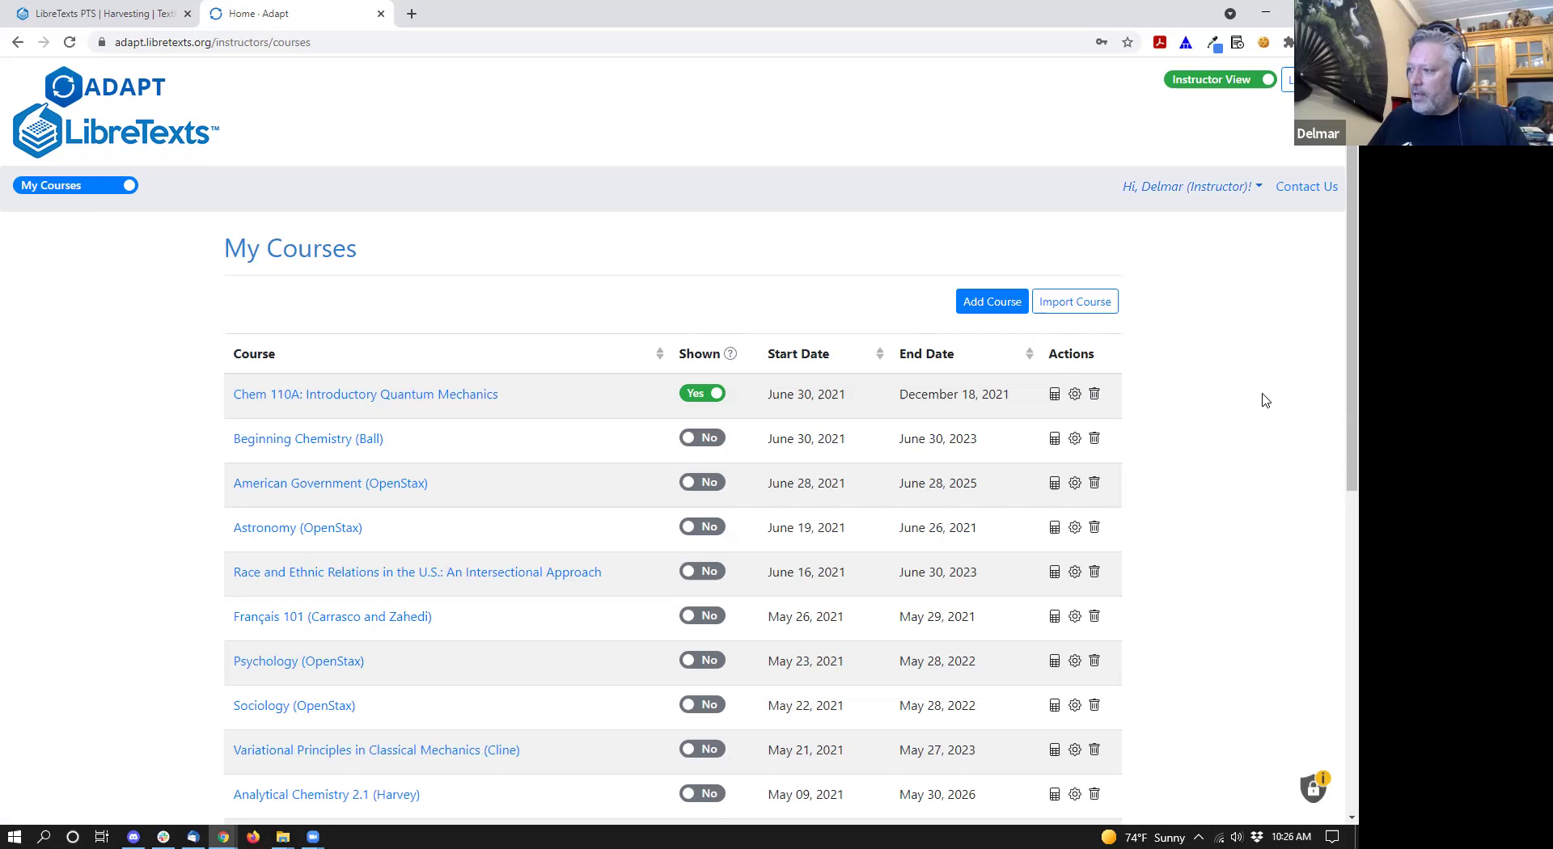
- Look through the course list and the My Learning Trees list, ending back on My Courses
scroll(1266, 400, down, 7)
scroll(1269, 485, up, 7)
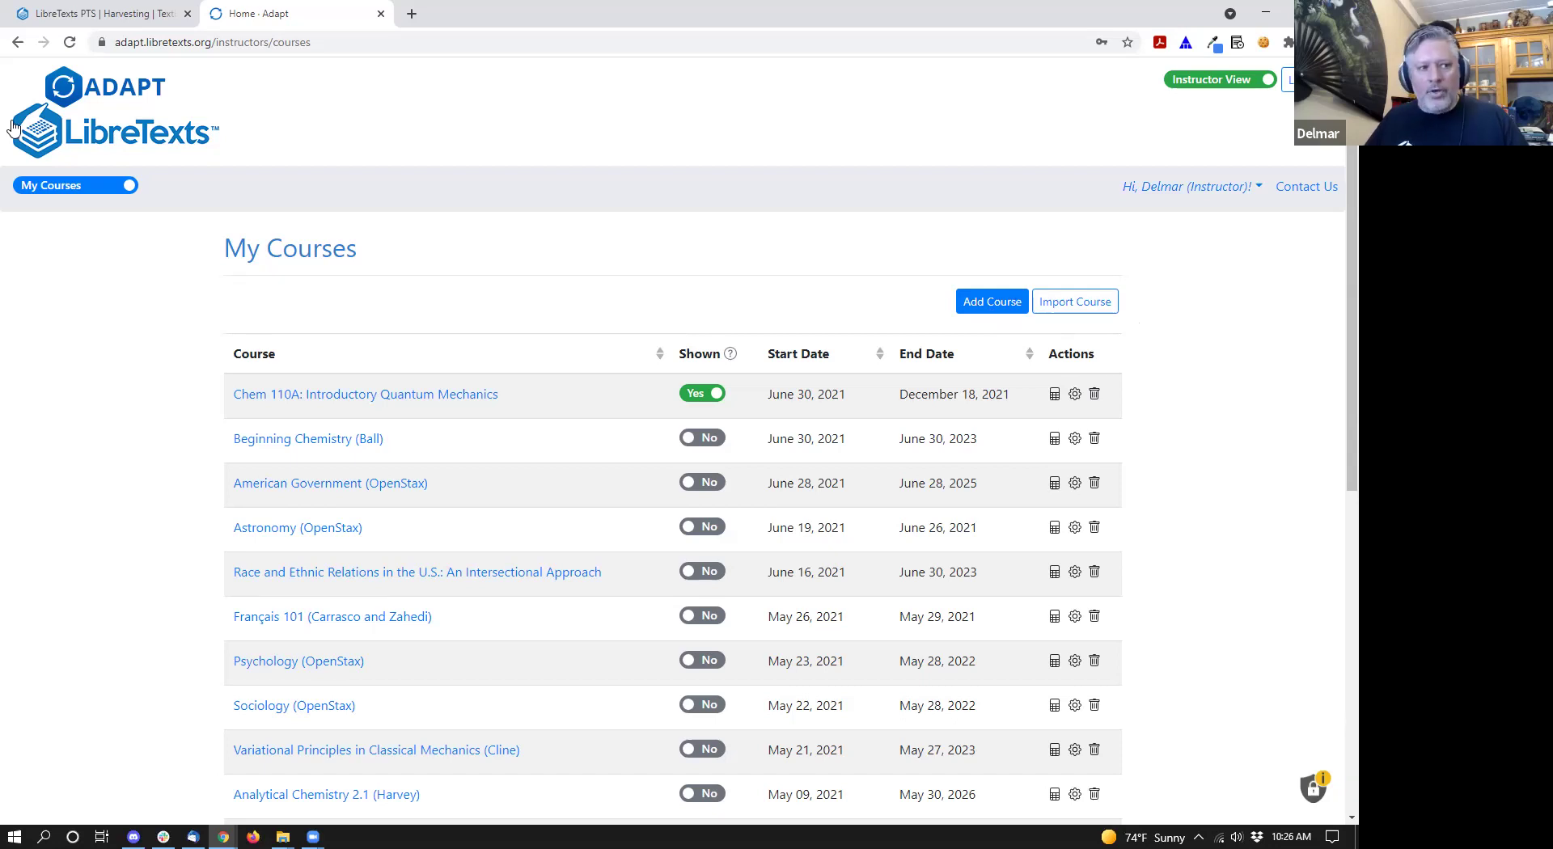
click(43, 188)
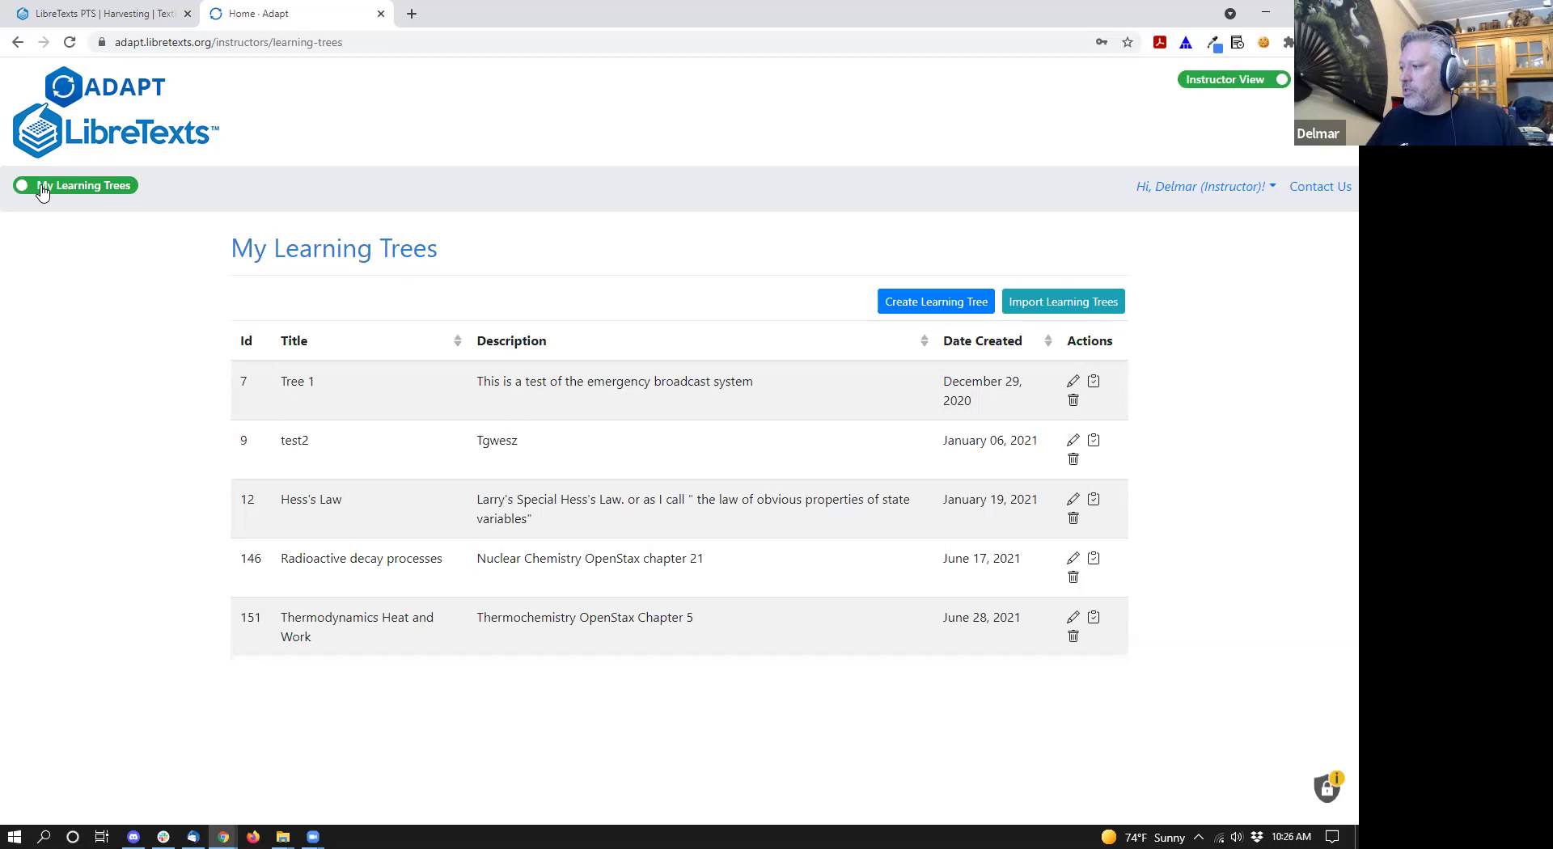
click(43, 187)
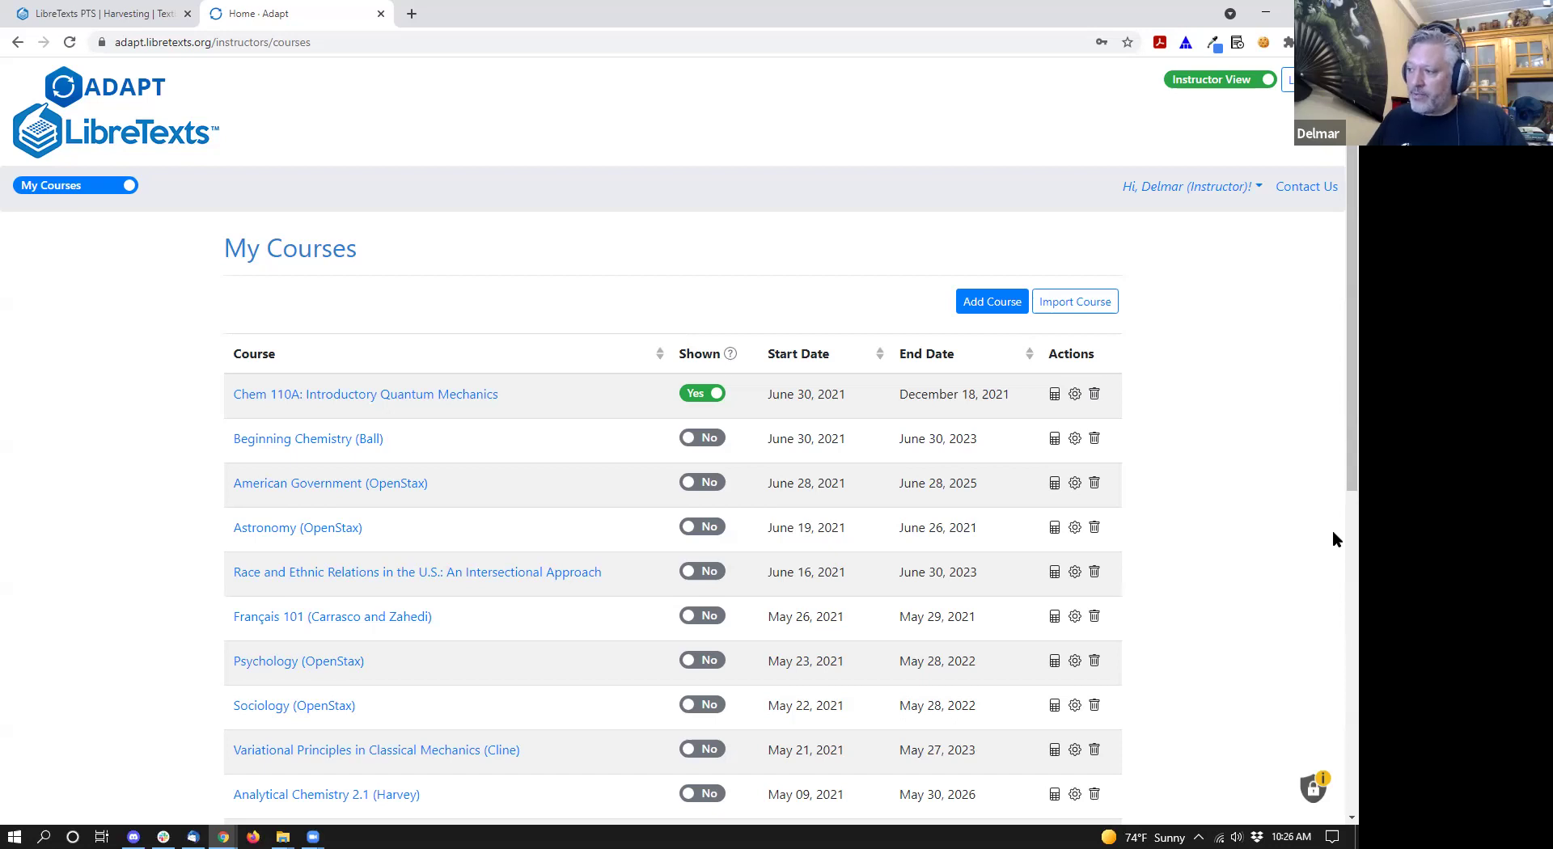
- Start adding a new course and set its school to University of California - Davis
click(977, 305)
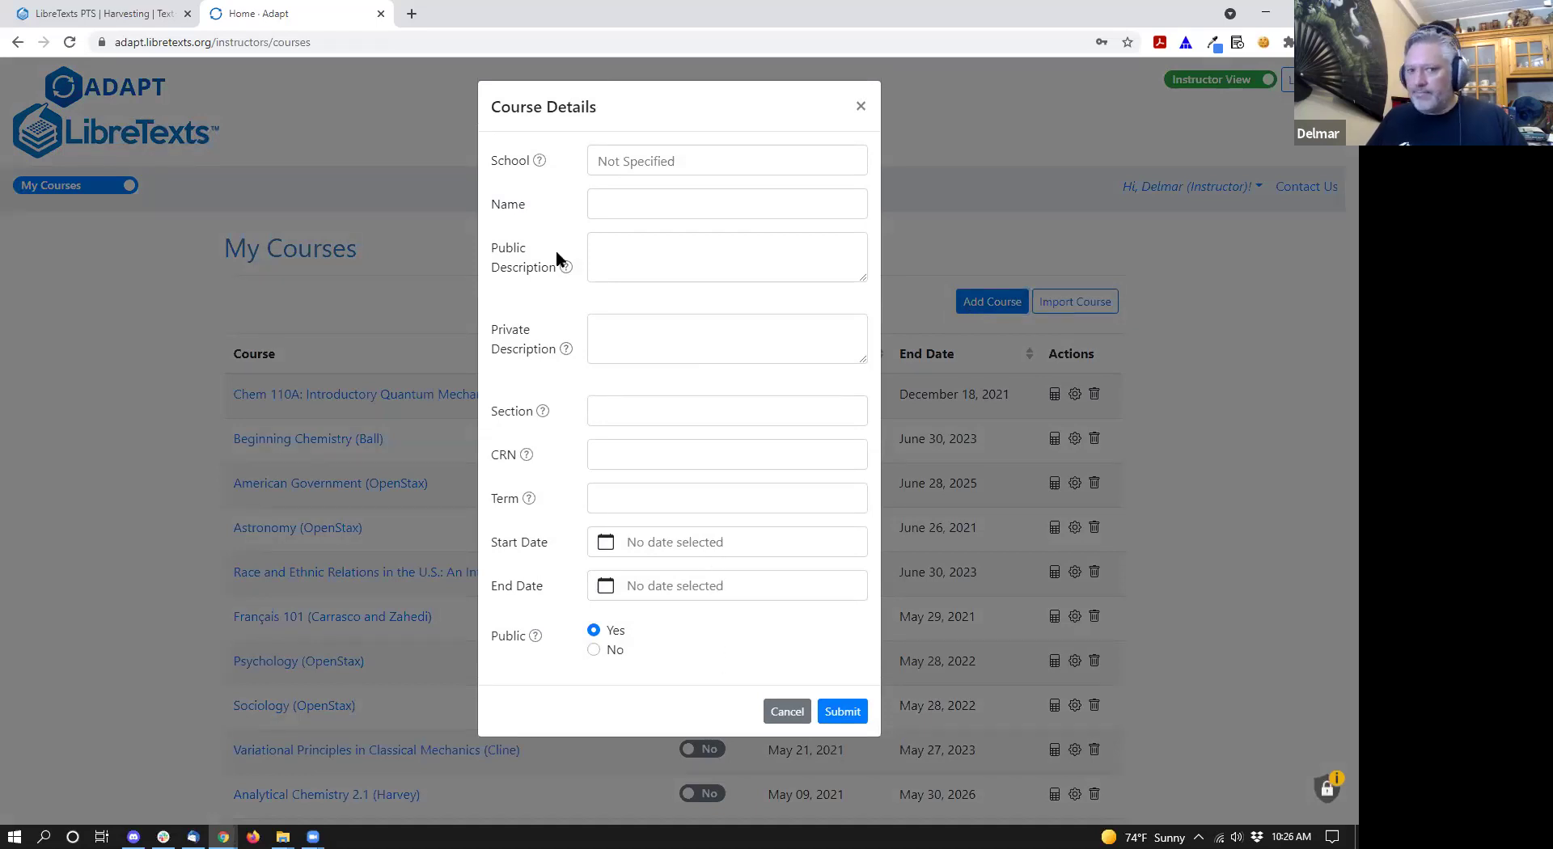
click(626, 158)
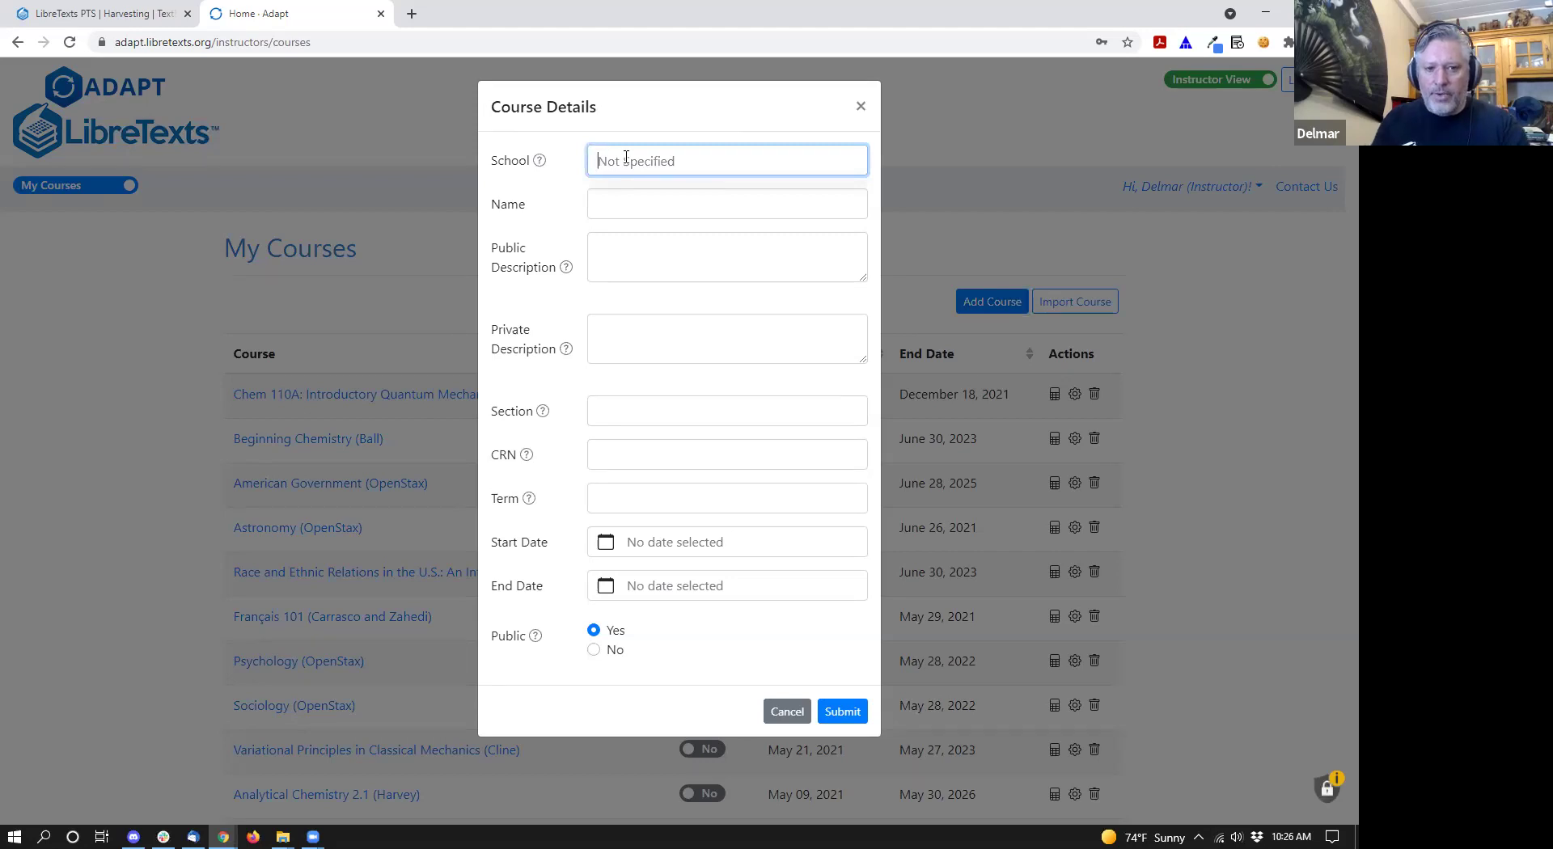
text(davi)
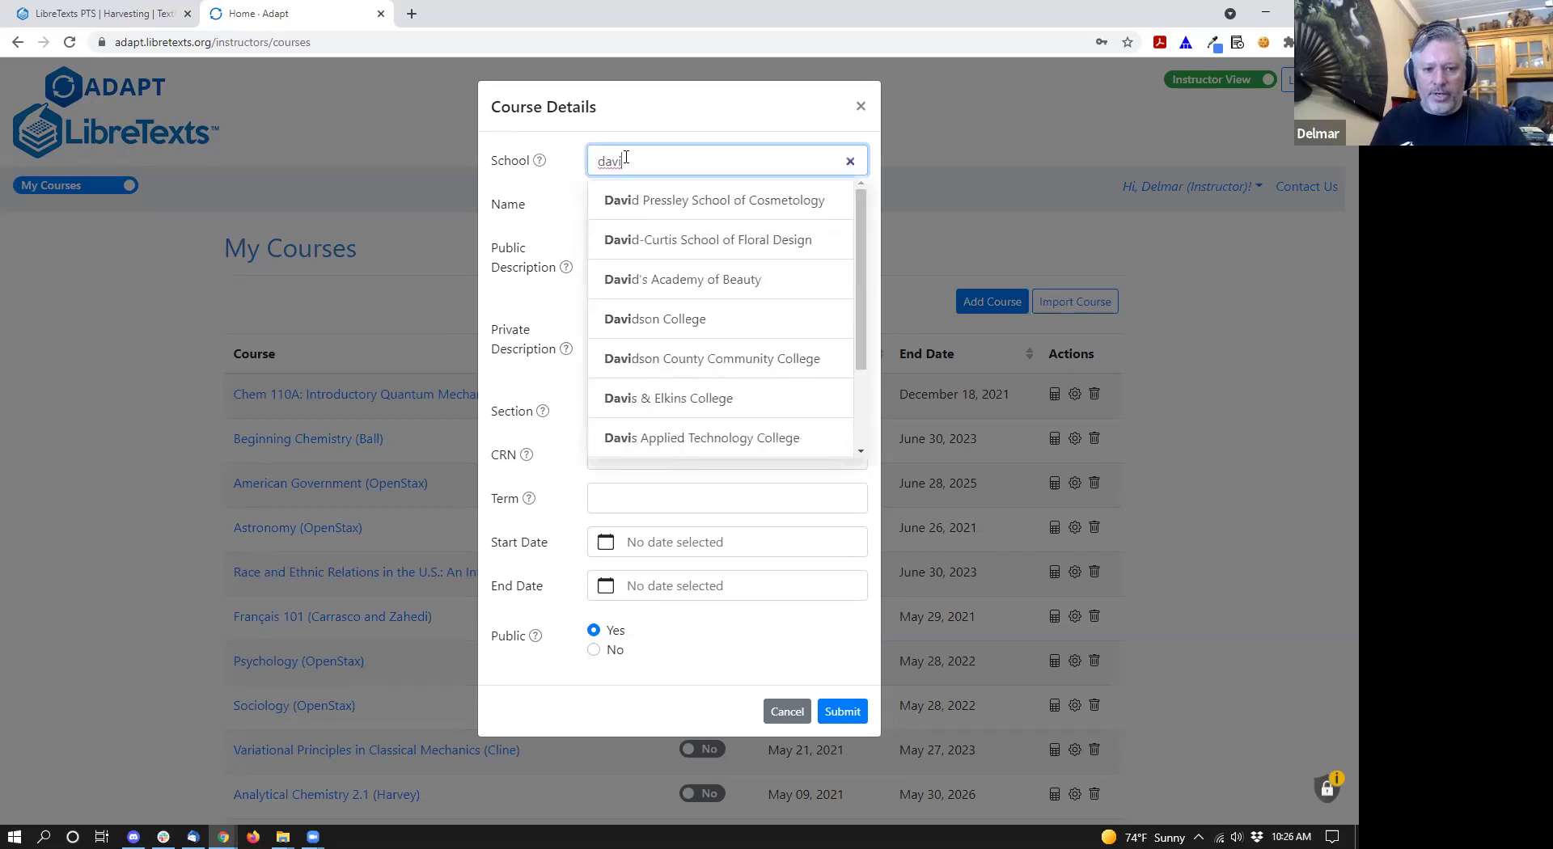
text(s)
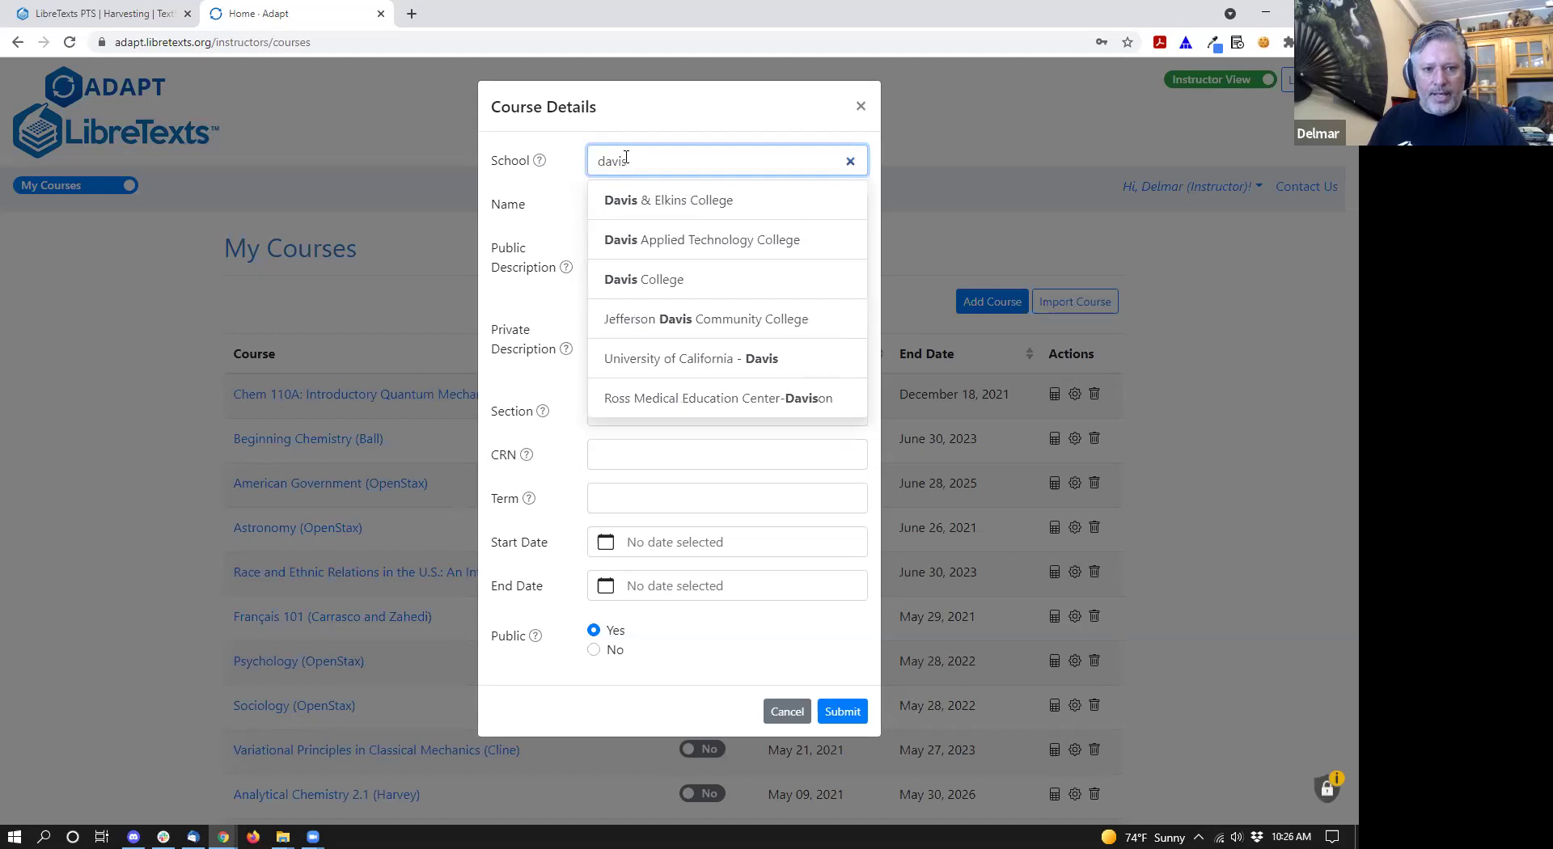
click(625, 356)
- Name the new course "Chem 110B - Stat Mech and Something"
click(644, 214)
text(Chem 110)
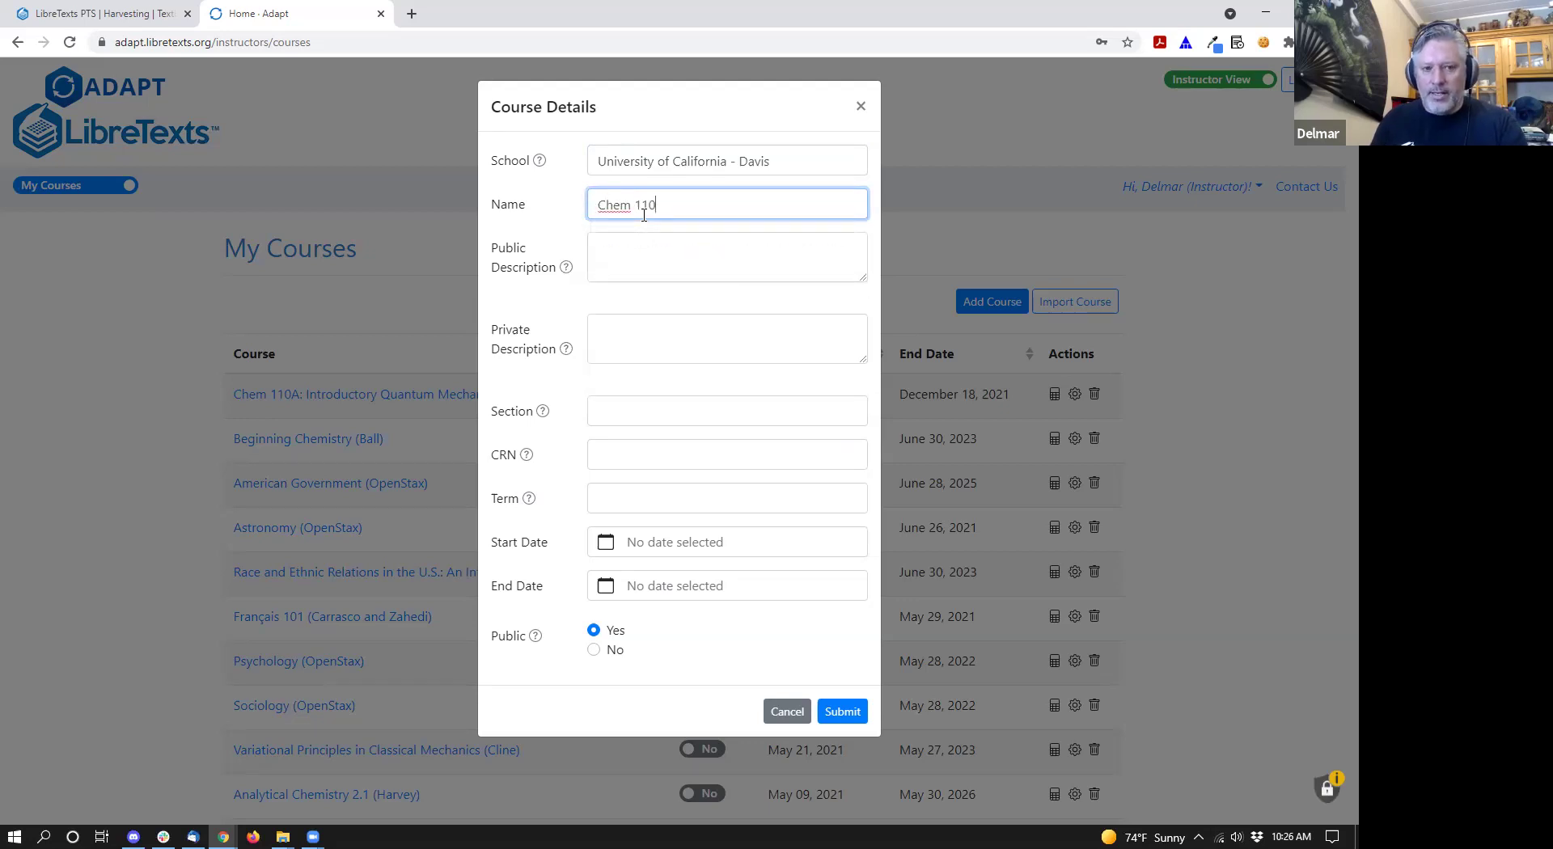
text(B)
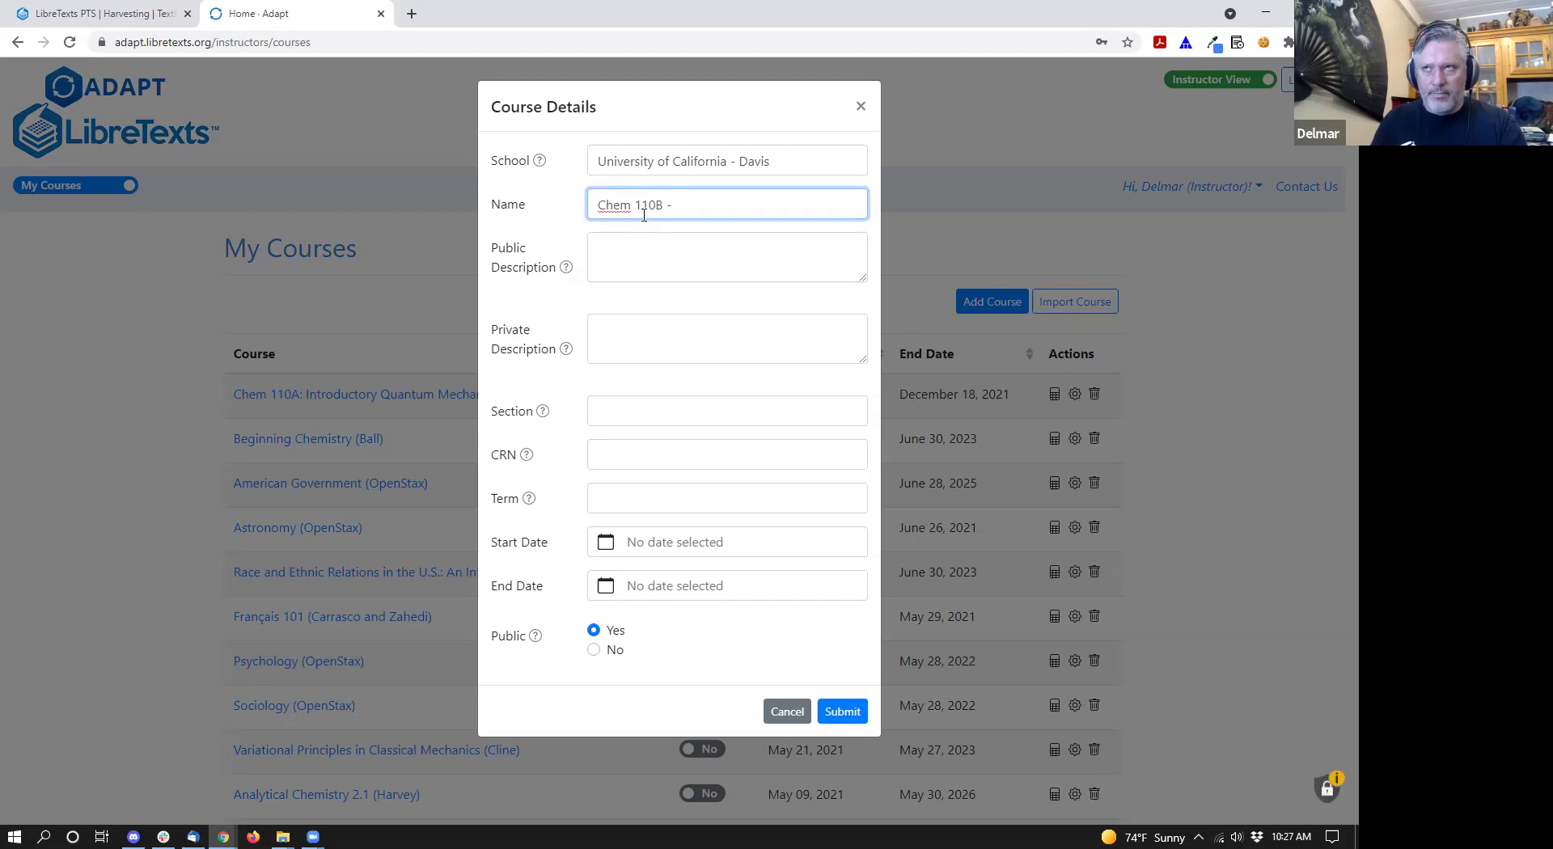
text( - Stati)
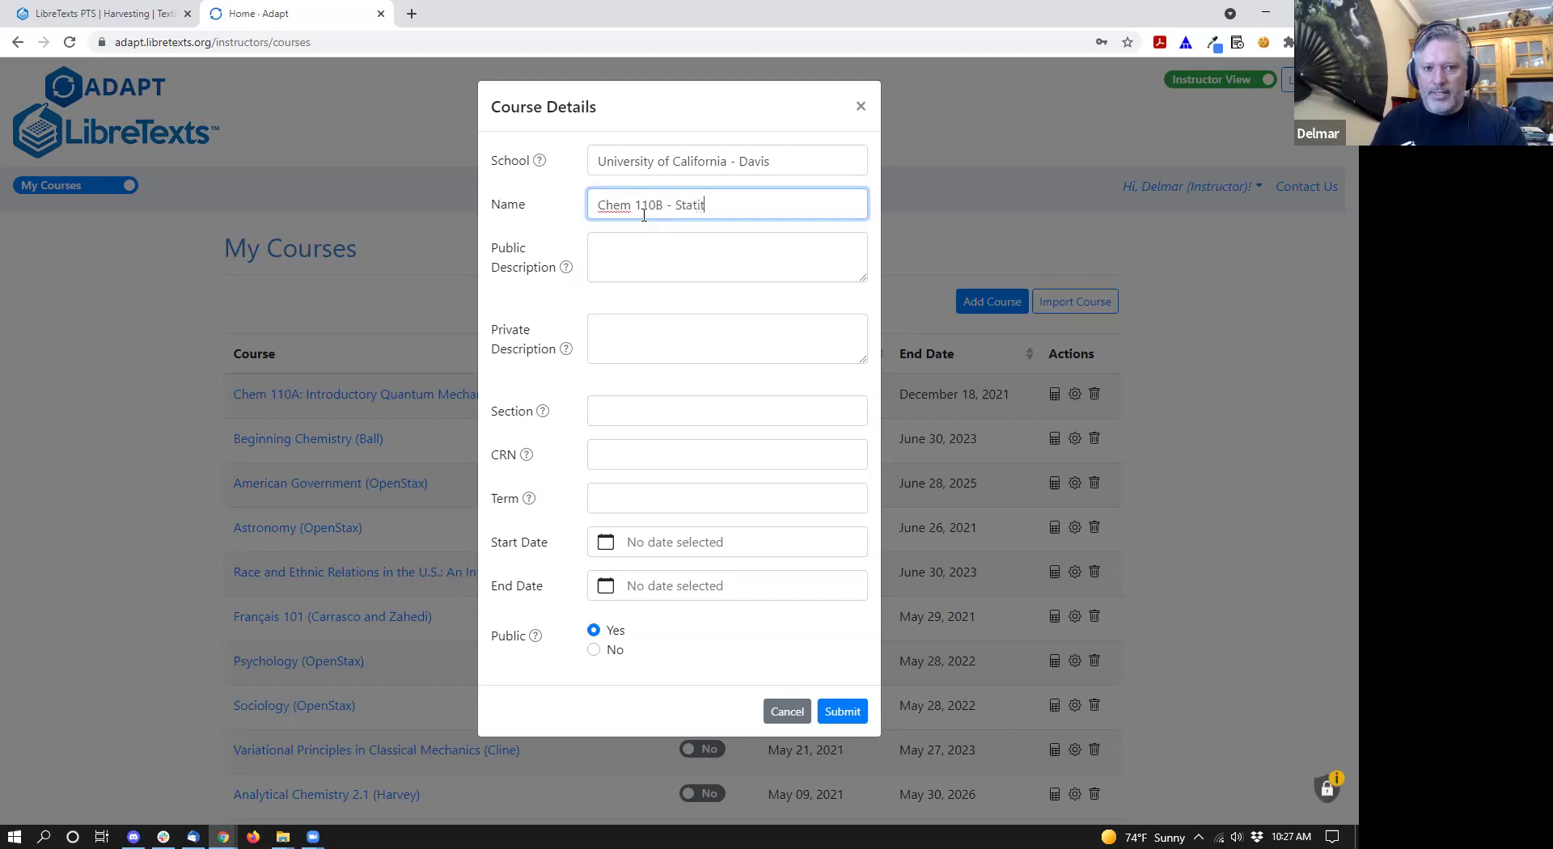
key(BackSpace)
text( Mech and)
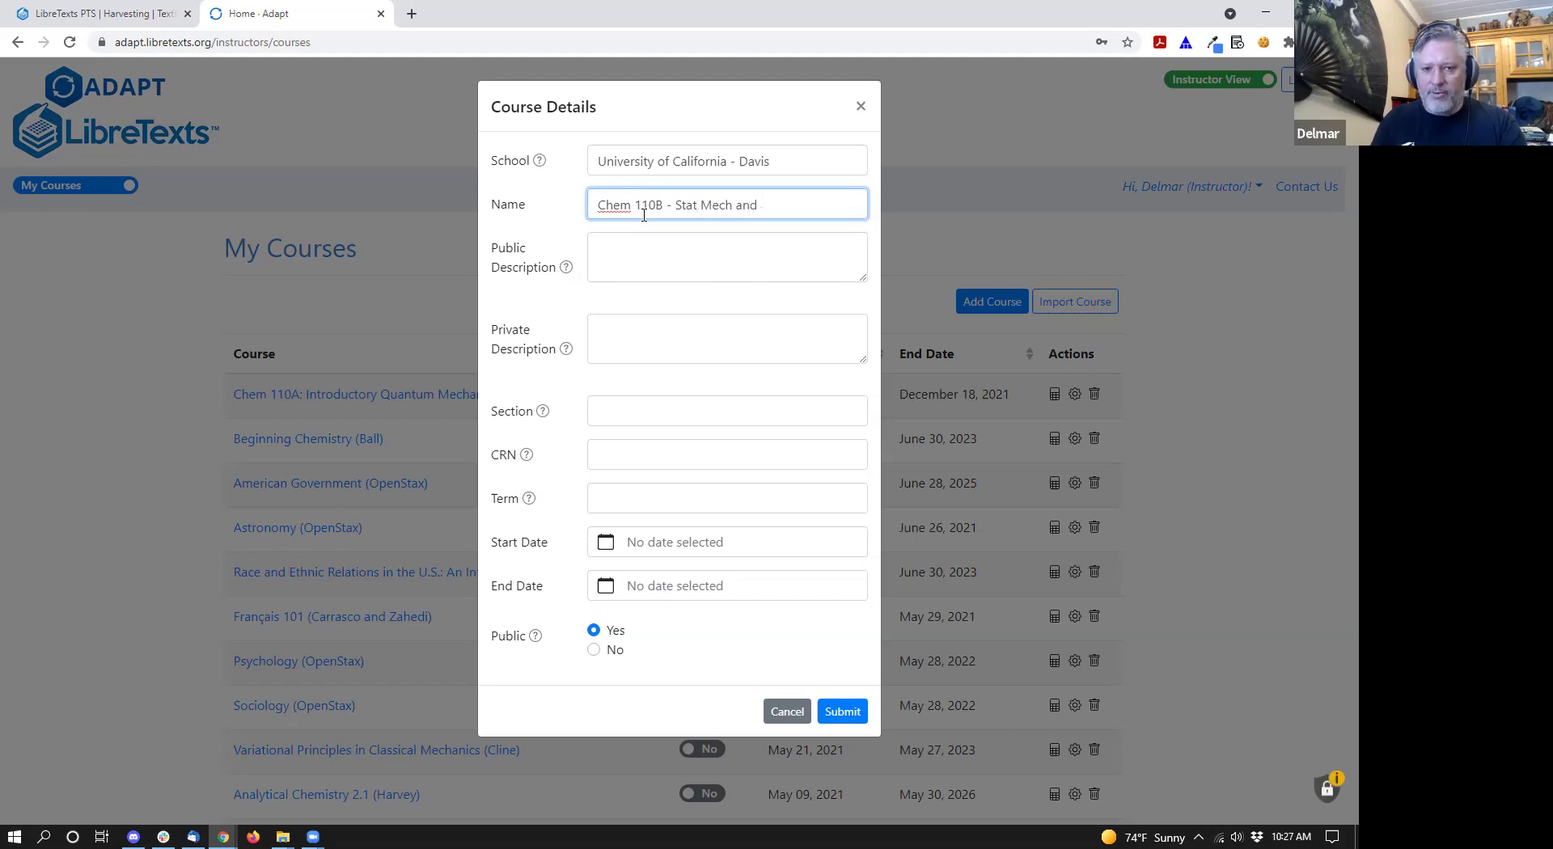
text(Something)
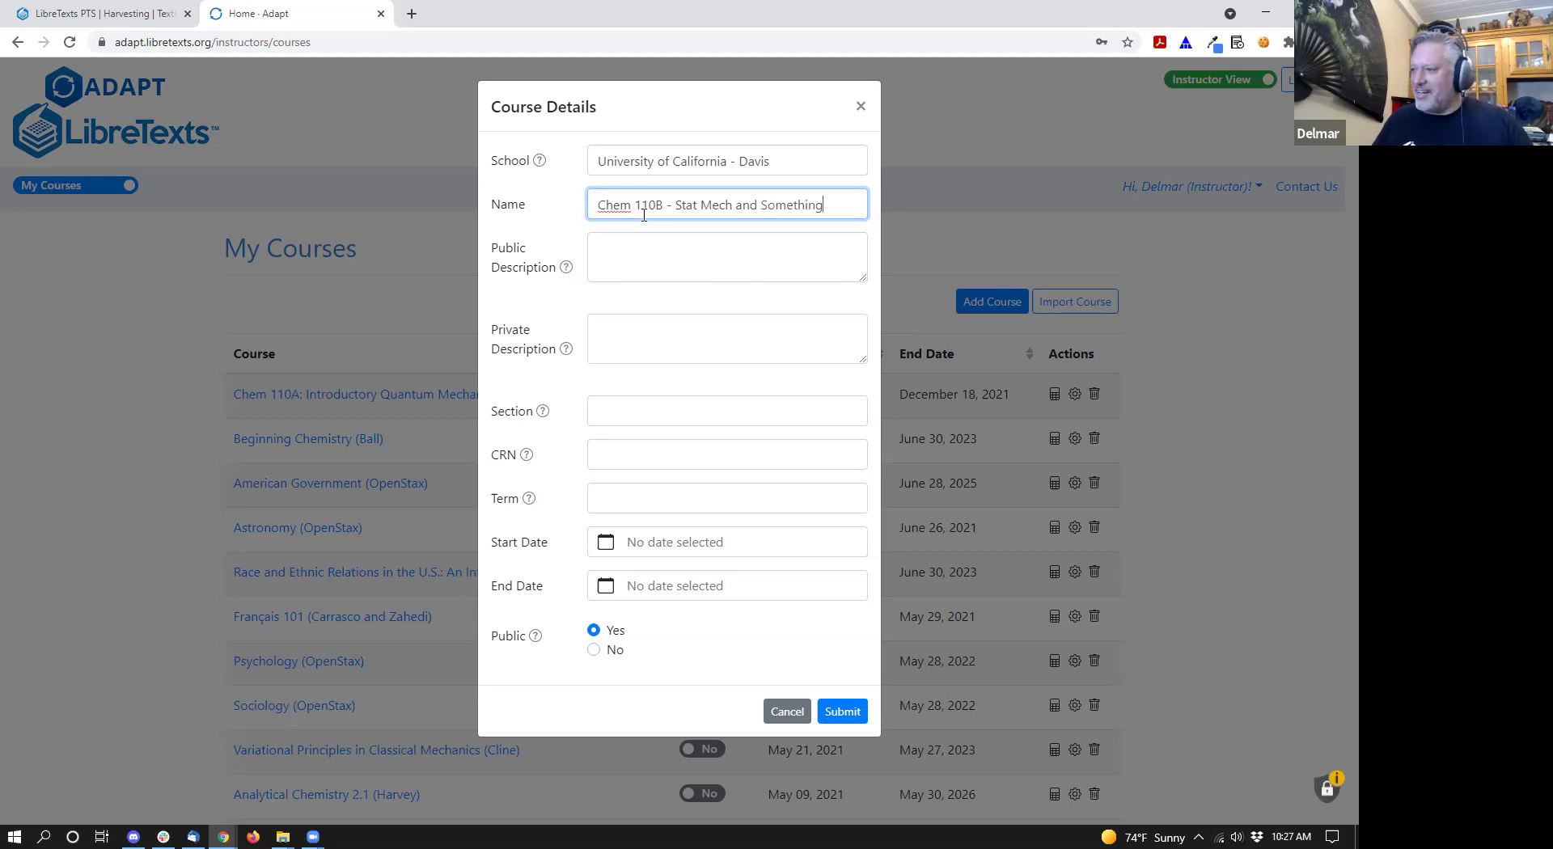
- Enter "This is very special class...." as the course's public description
click(597, 250)
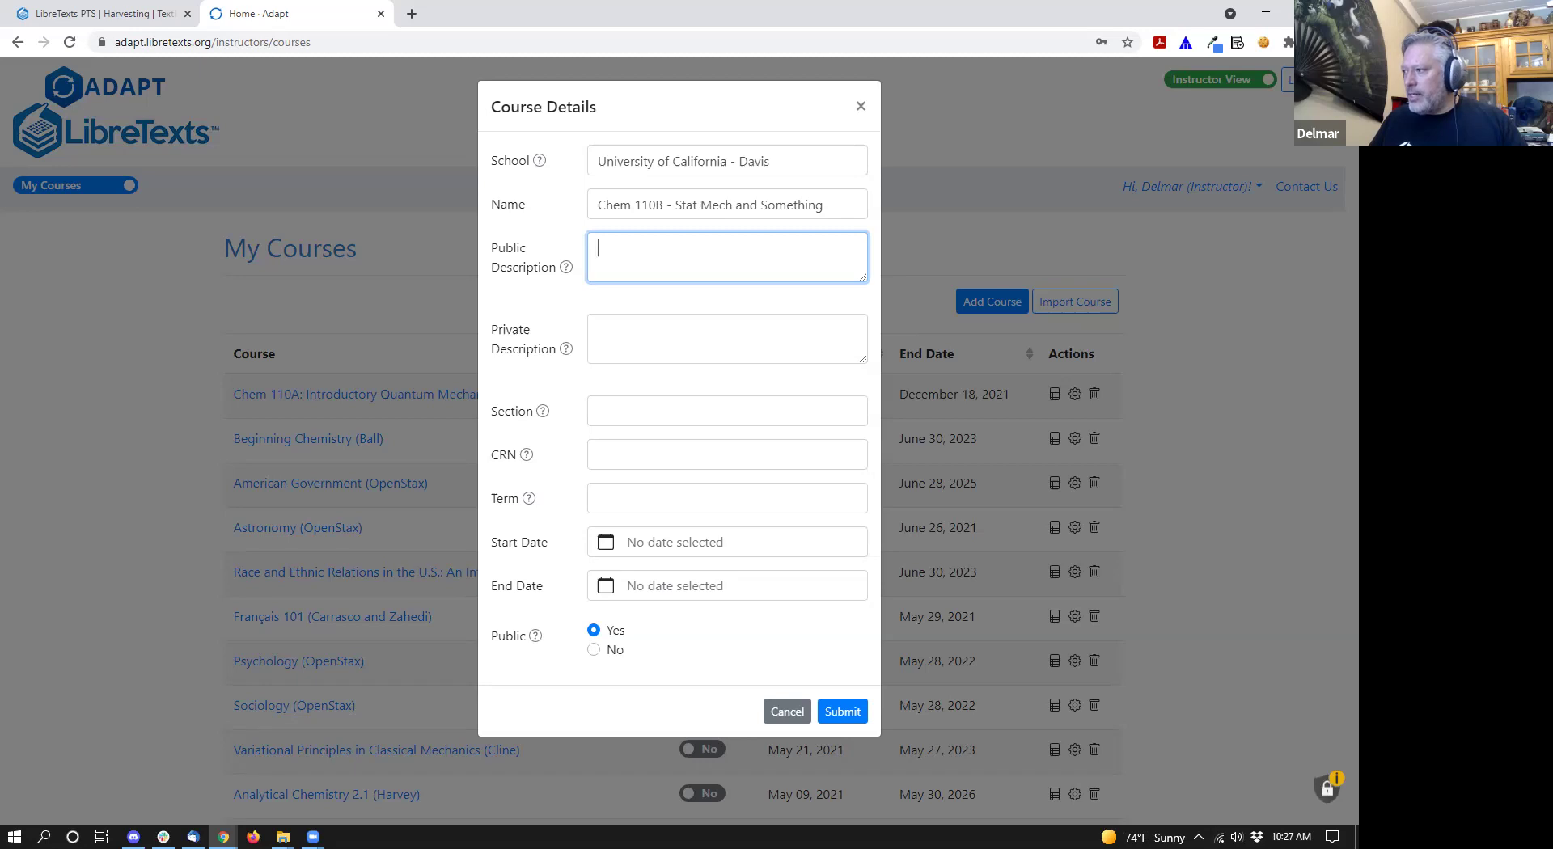
key(alt+Tab)
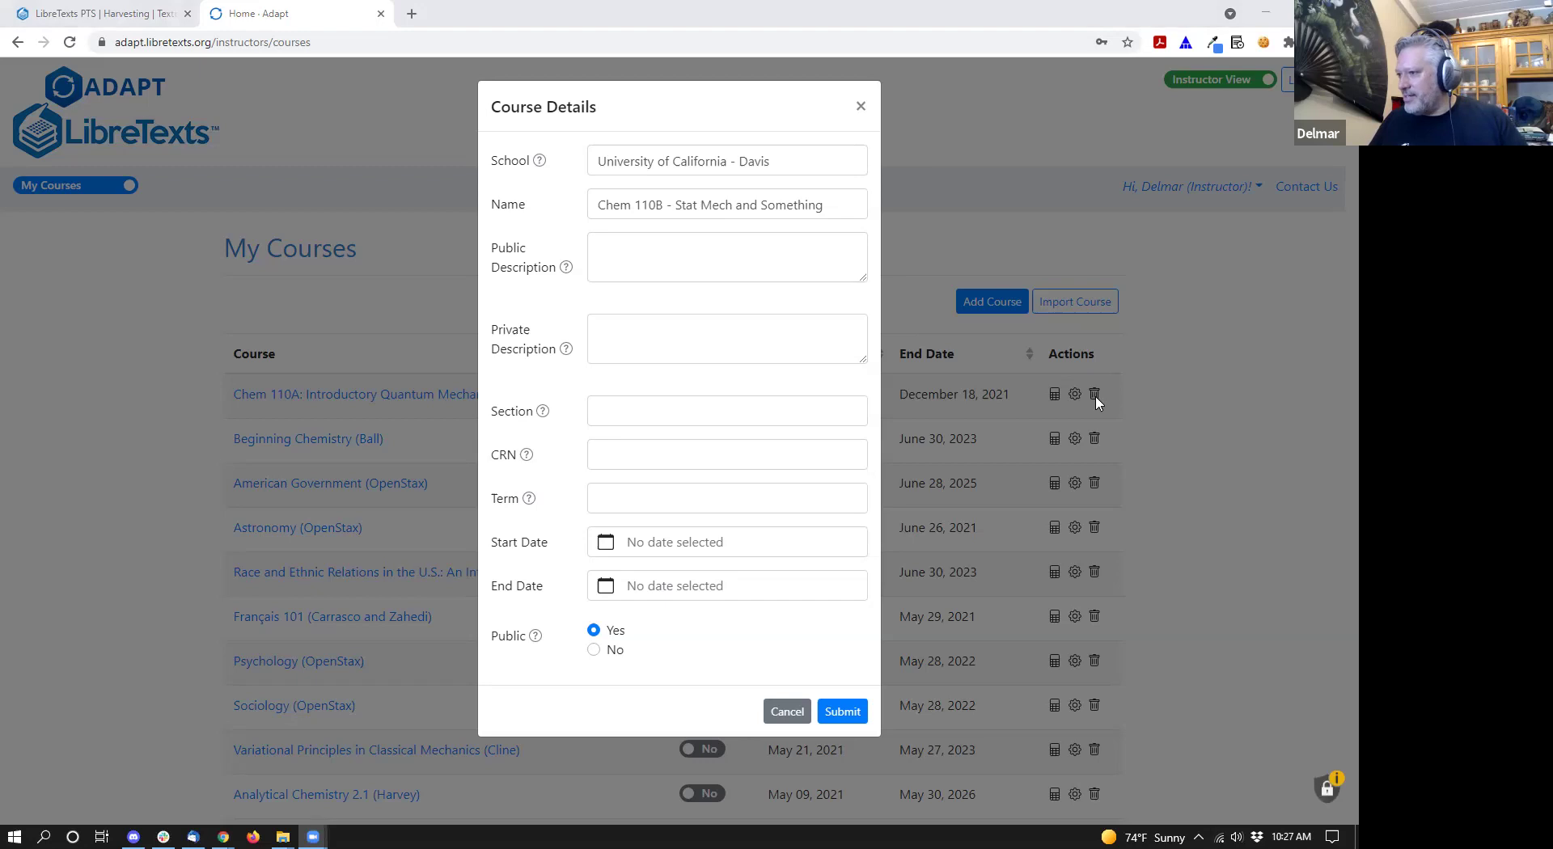
click(723, 249)
text(This is s)
key(BackSpace)
key(BackSpace)
text(very special class....)
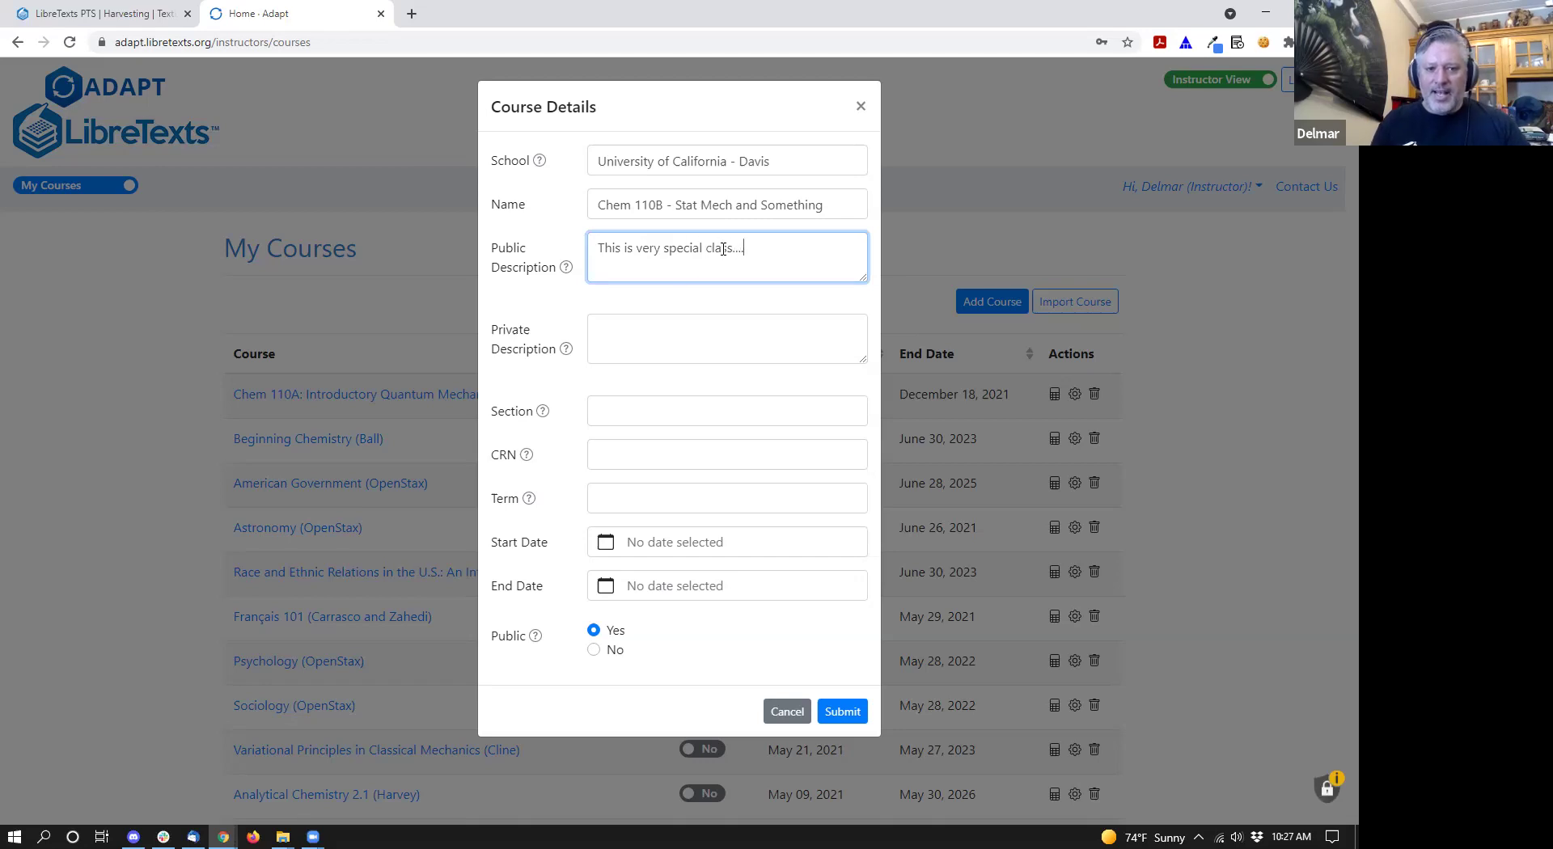
- Write a three-line private description: "I really hate this class.", a line saying a named professor does a better job, and "Read his note."
click(678, 314)
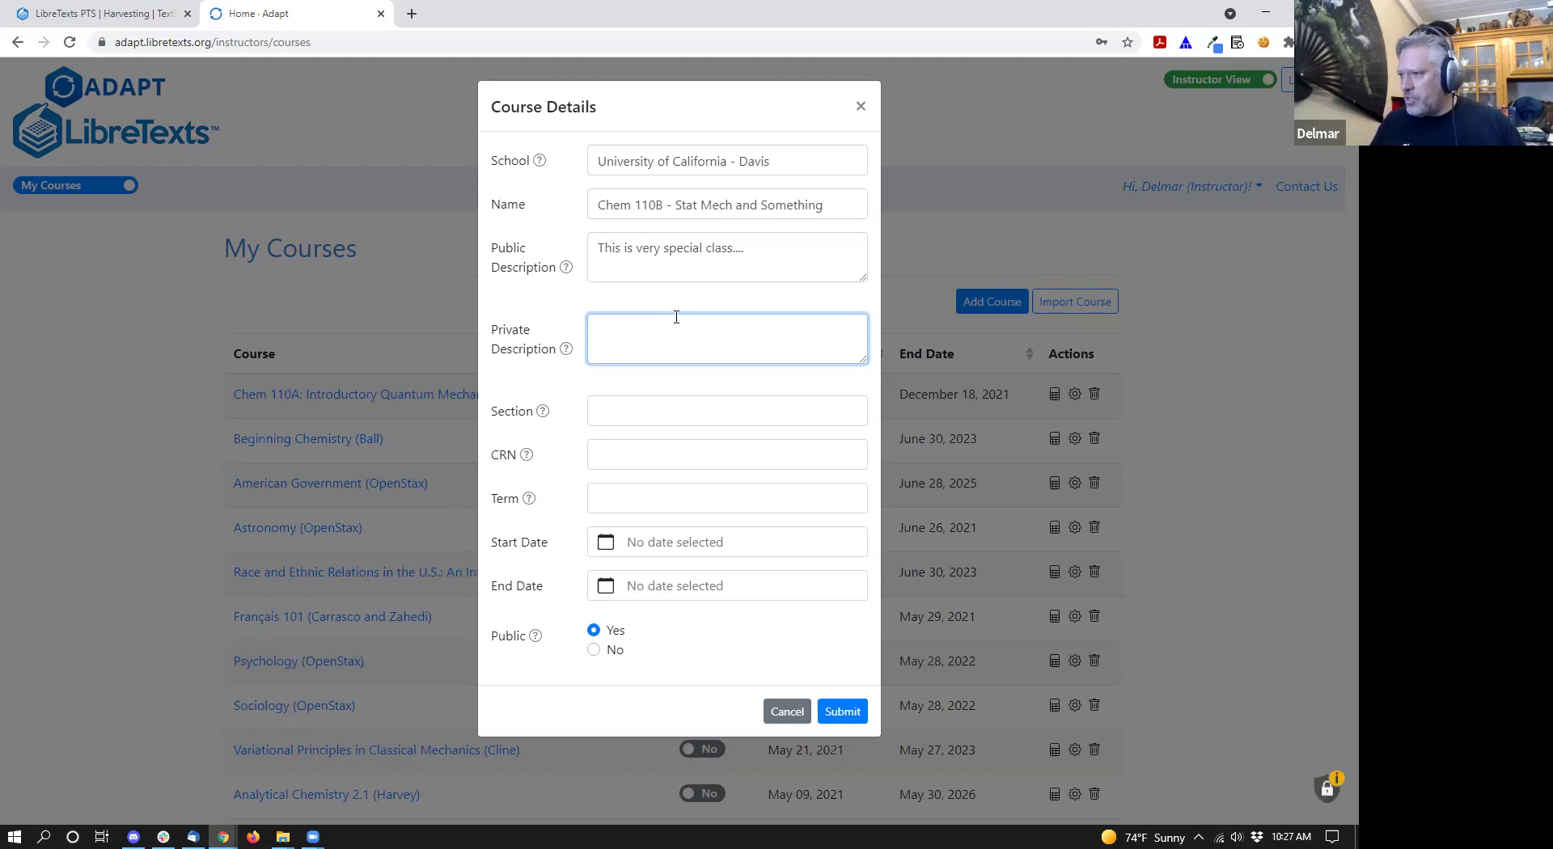
text(I really hate this class.)
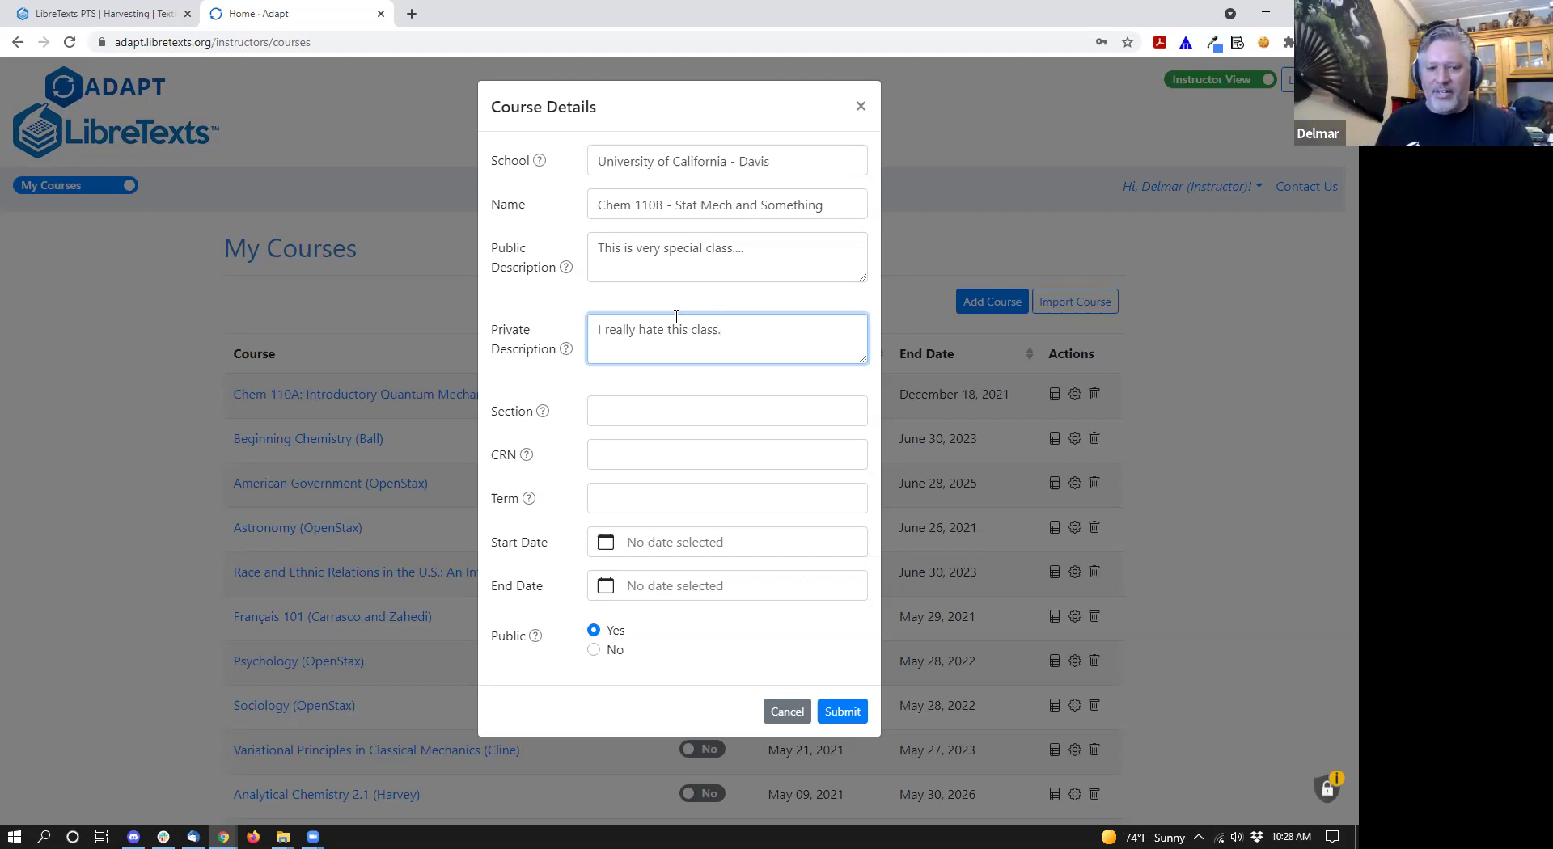
key(Return)
text(Prof. Crabtree)
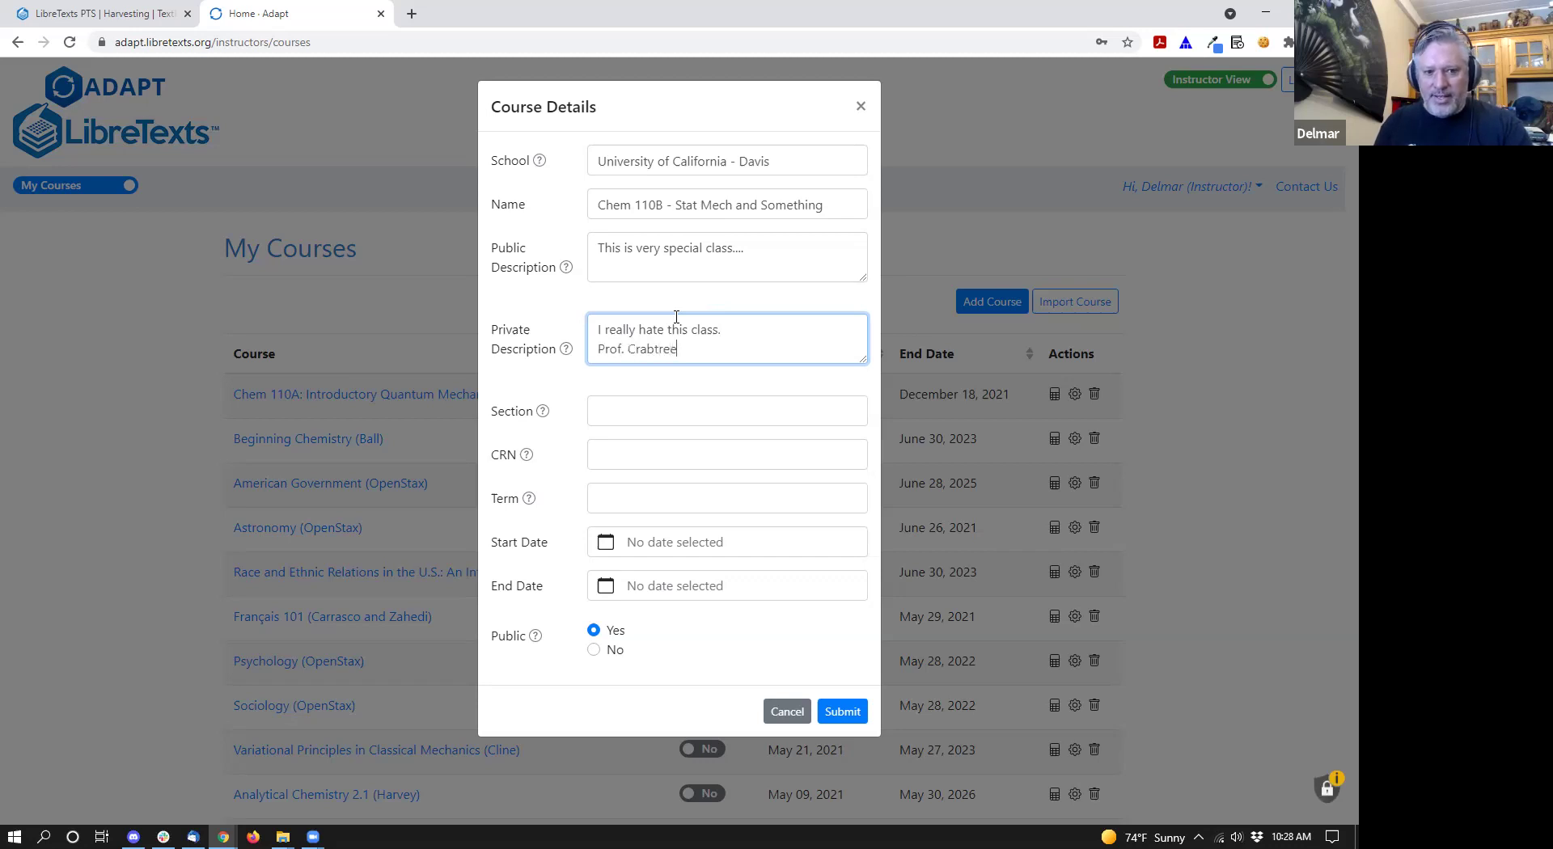
text( does a better job than I do.)
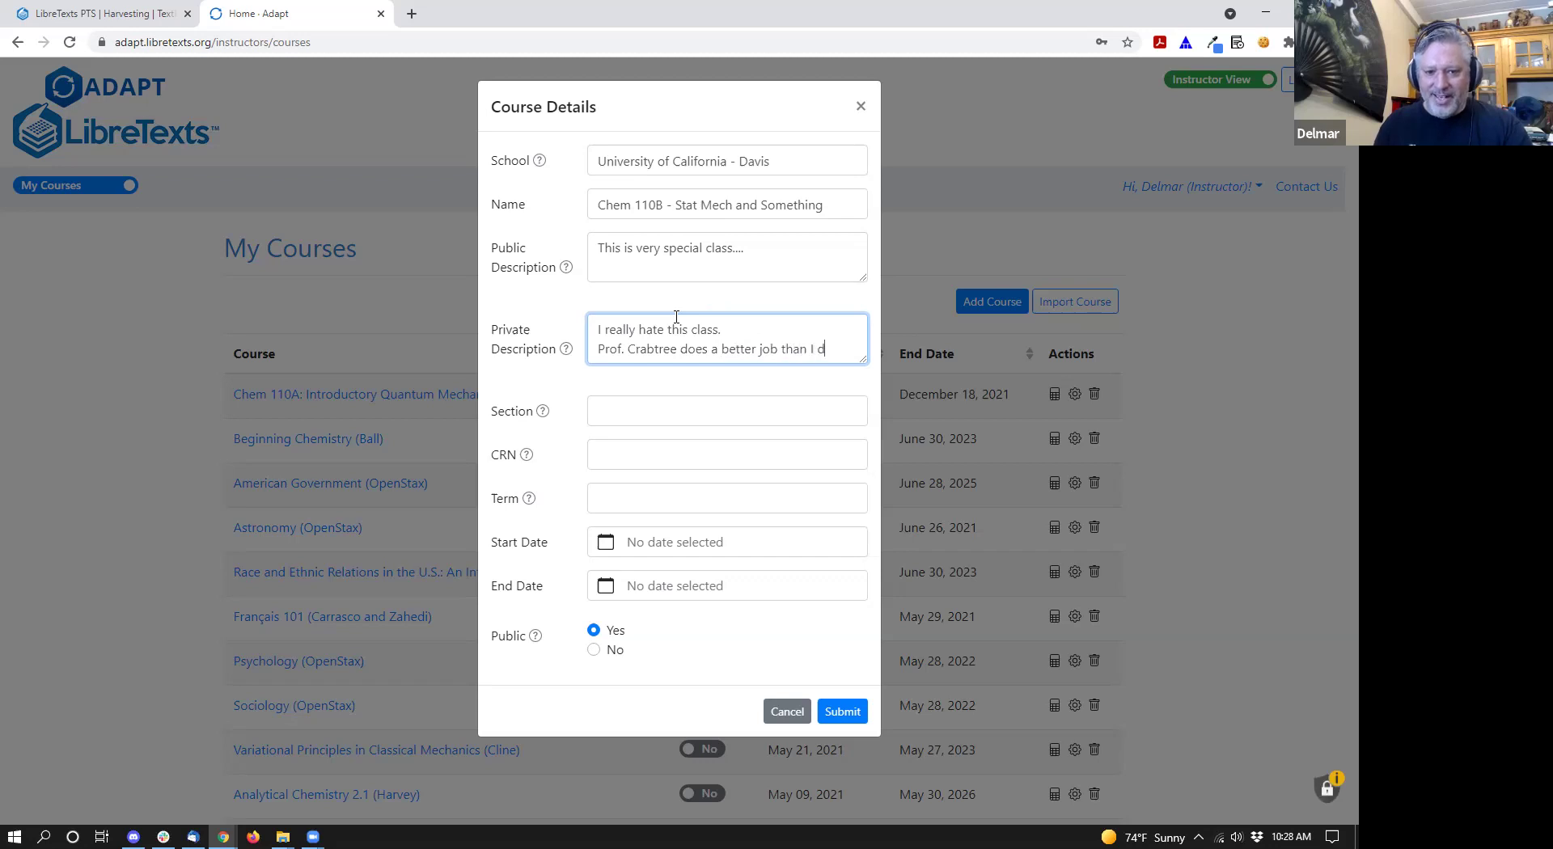
key(Return)
text(Read his note.)
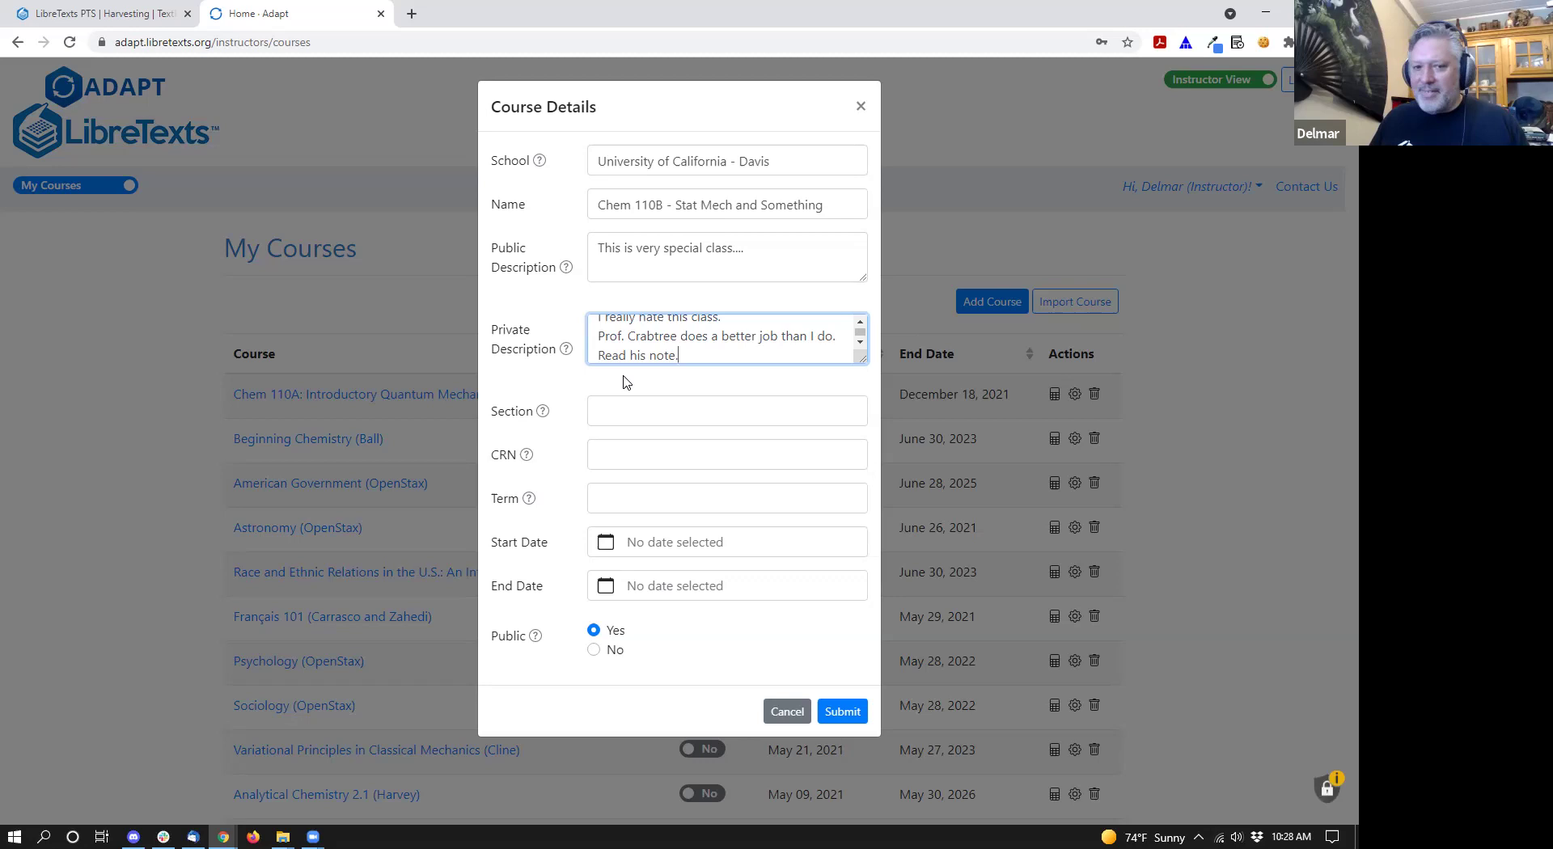
- Set the course's section to main and its CRN to 123421341
click(614, 400)
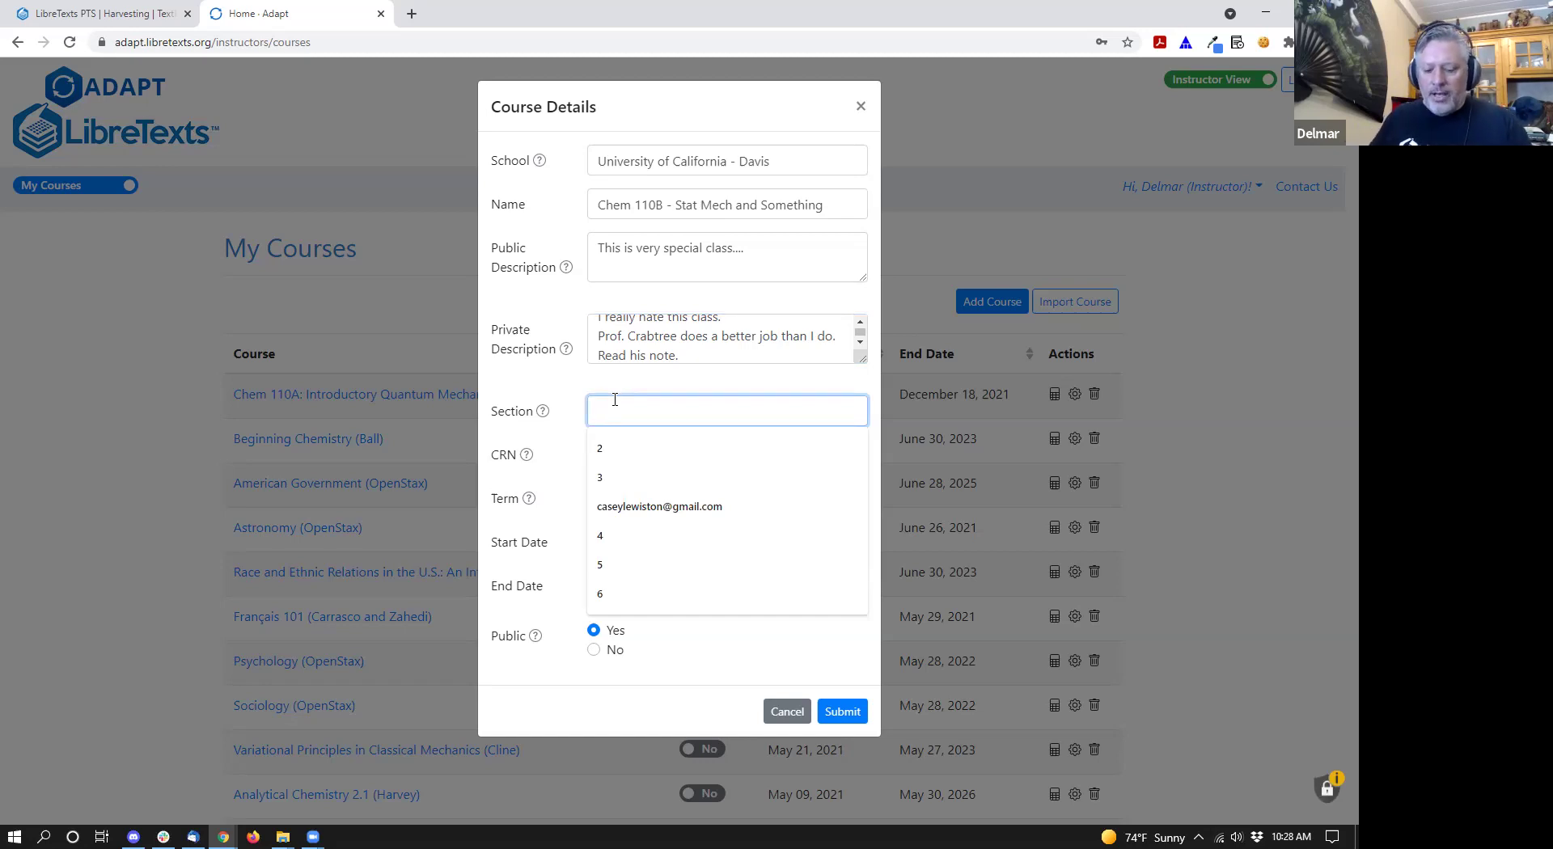
text(main)
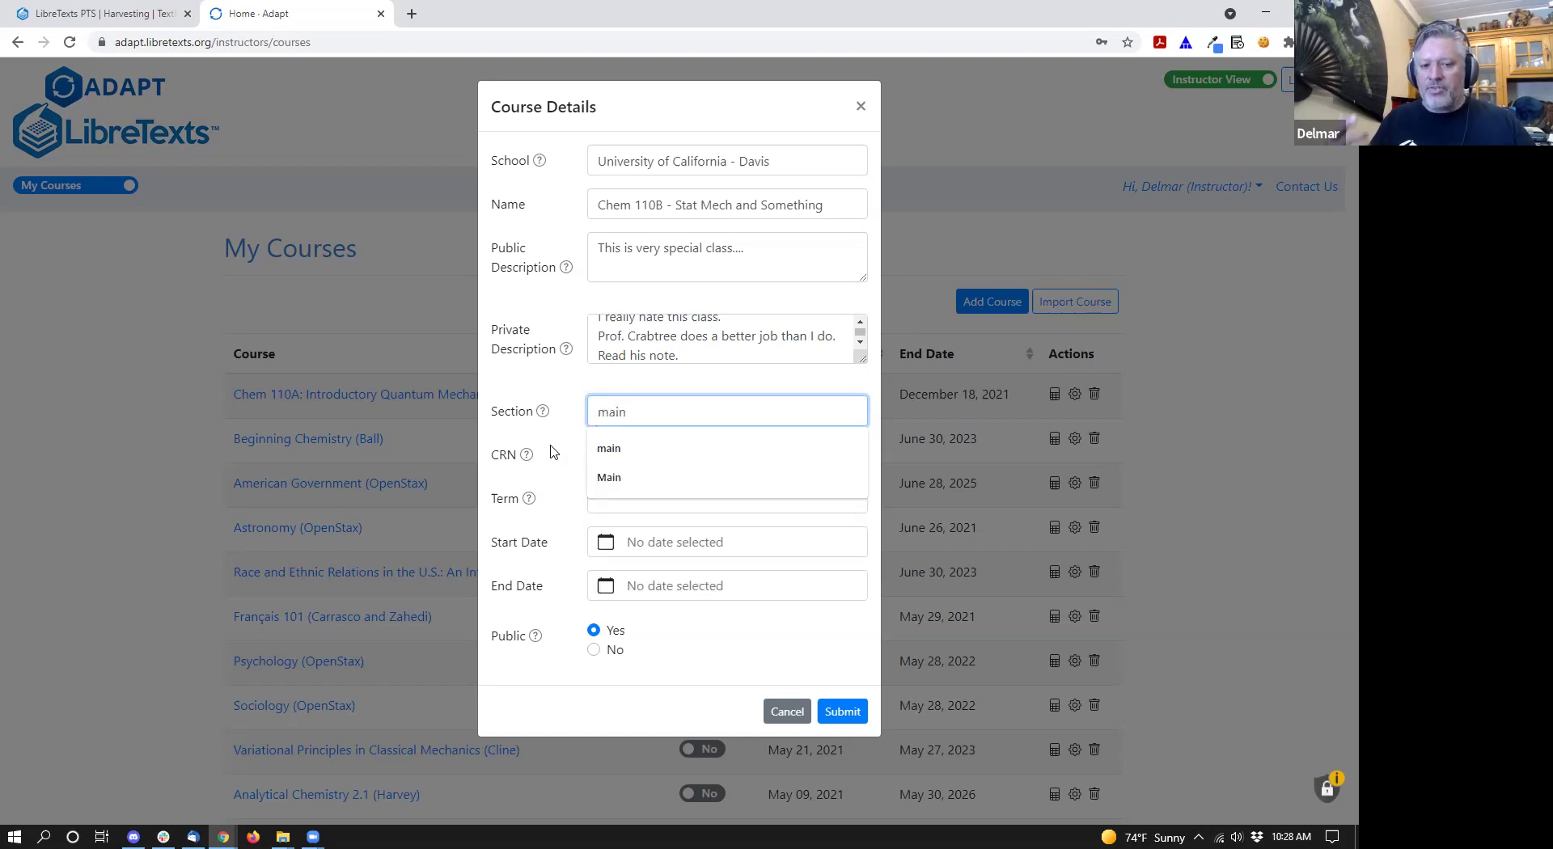
click(624, 449)
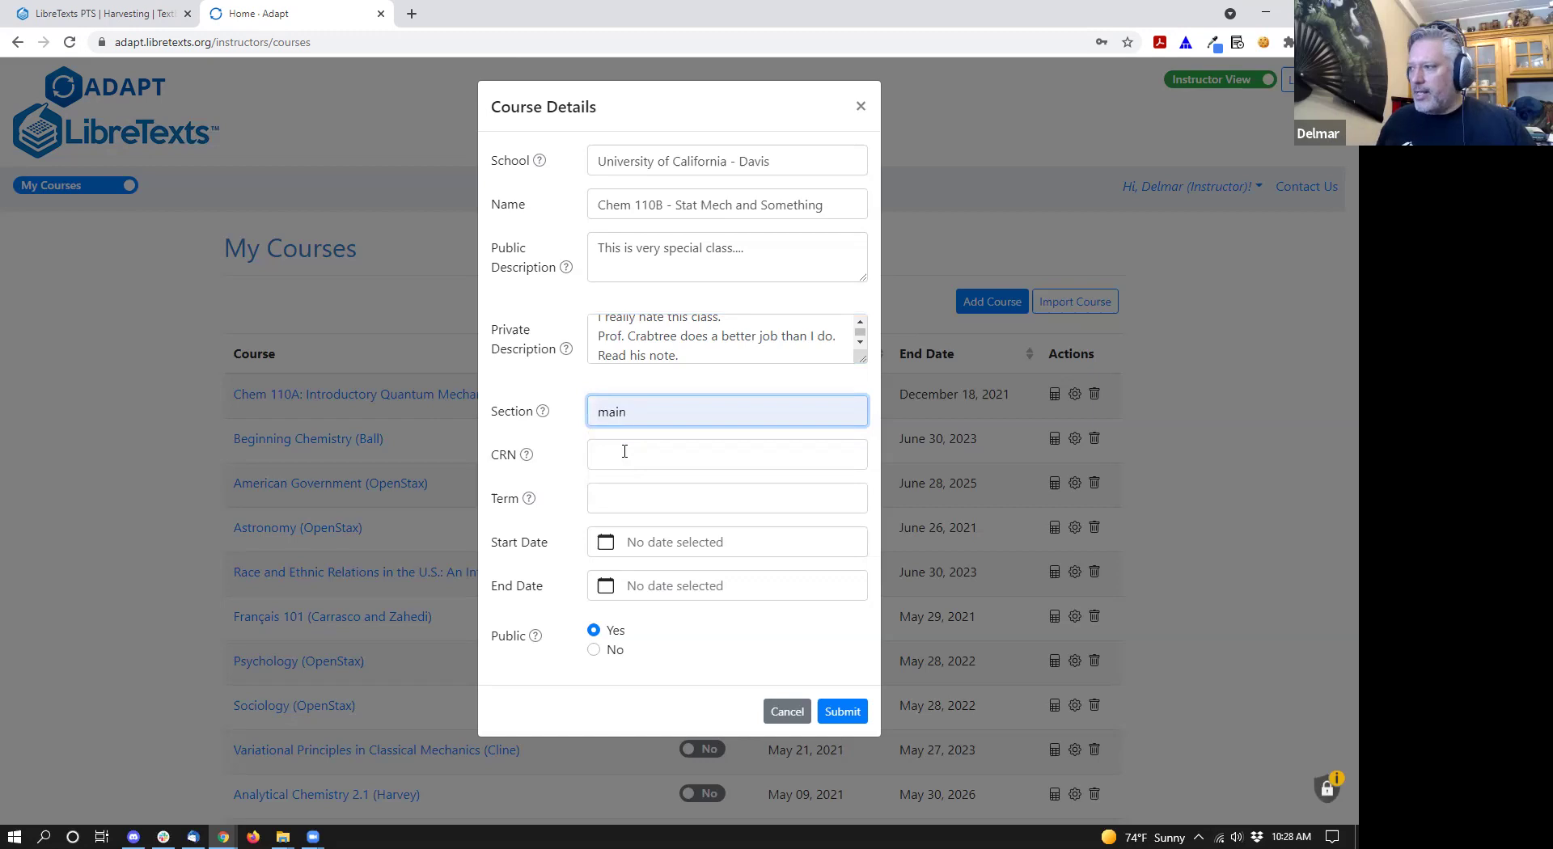
click(626, 456)
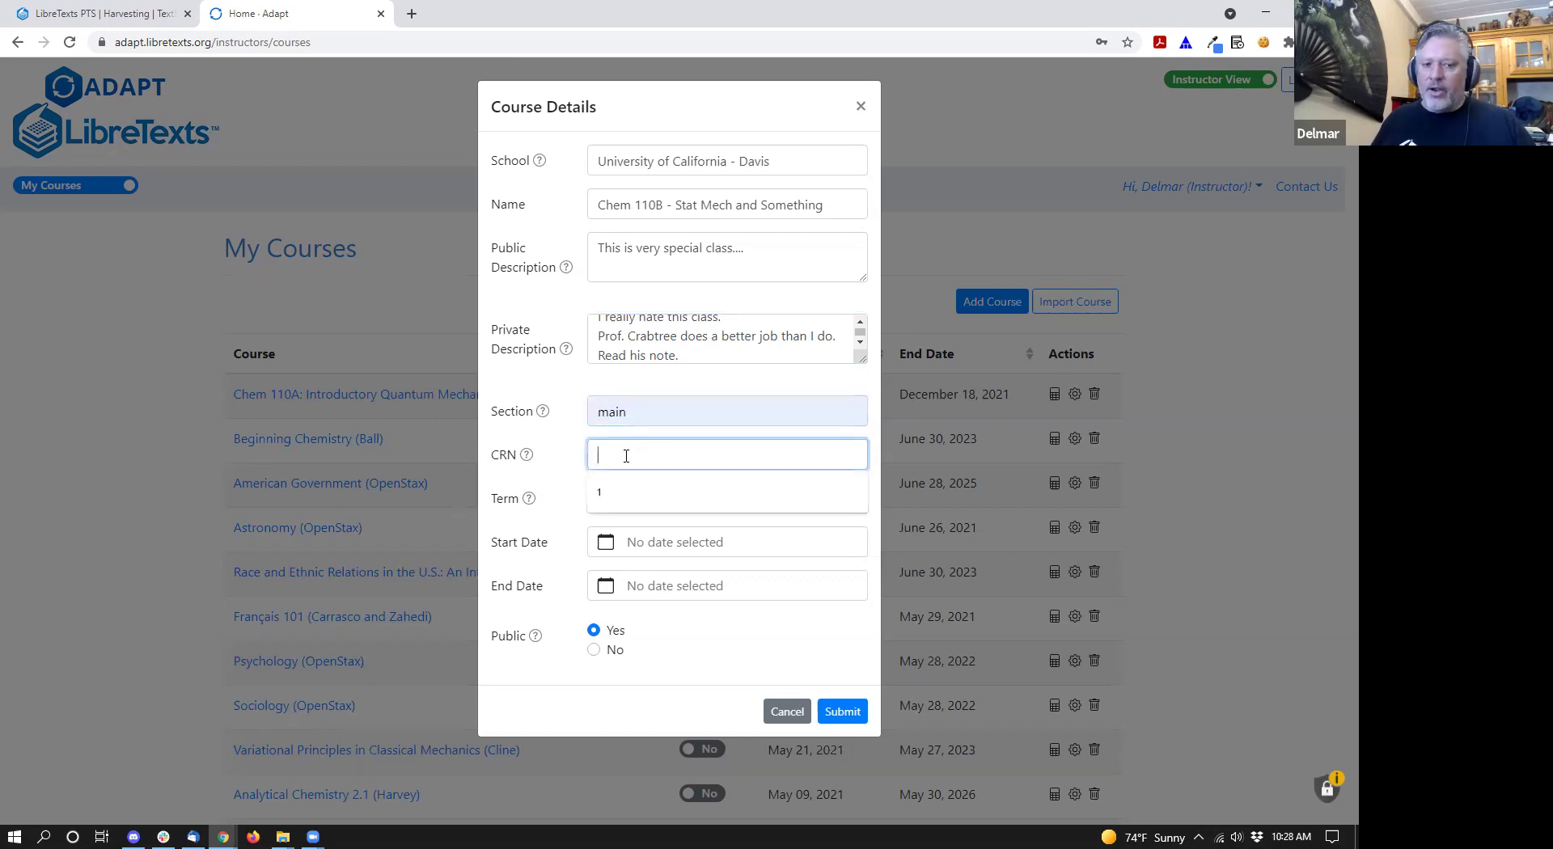
text(123421341)
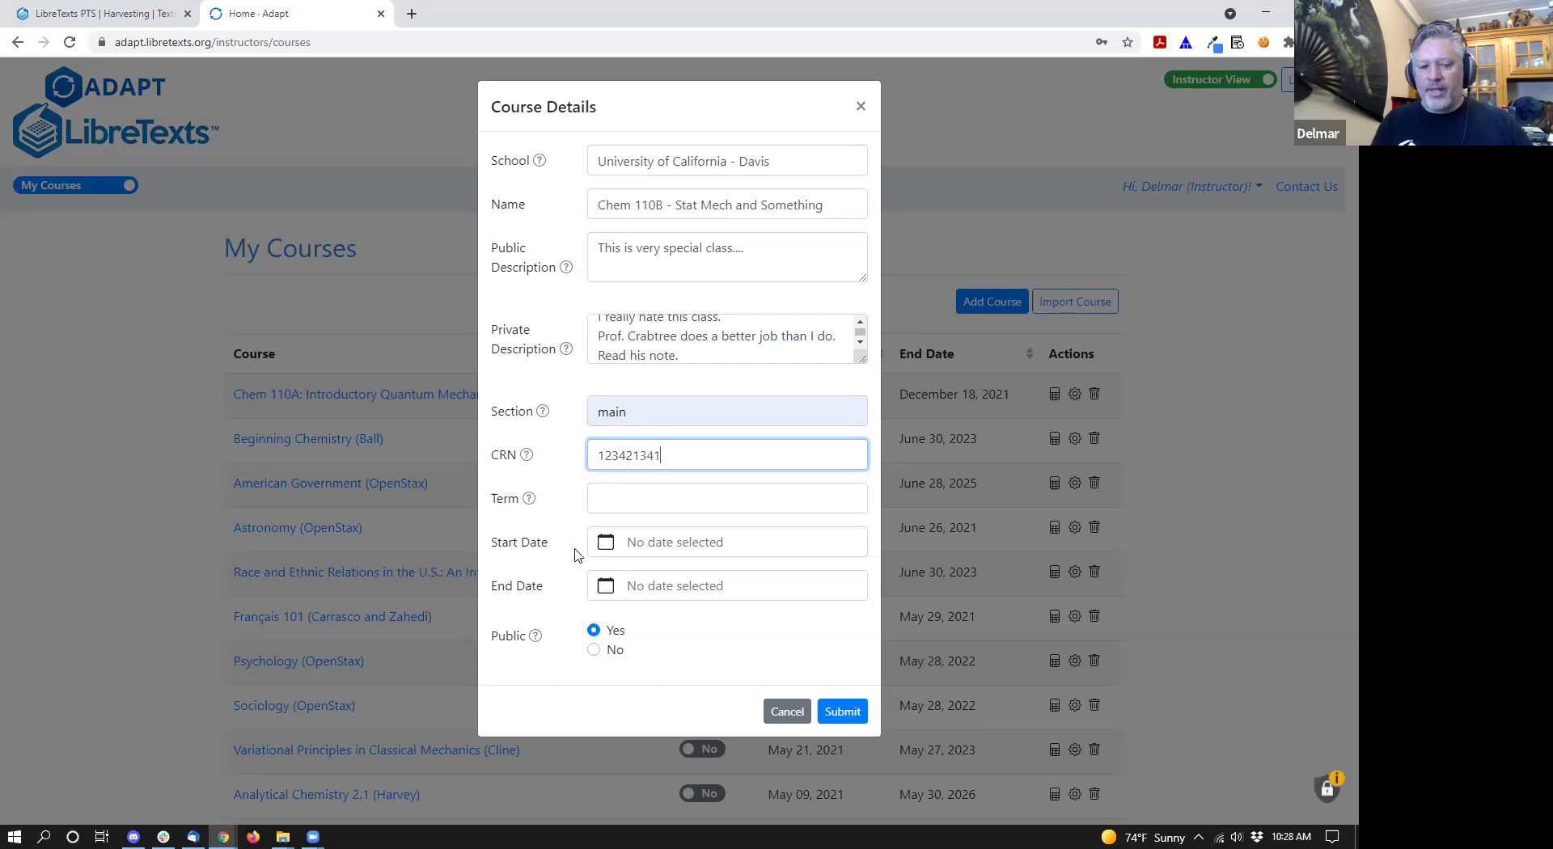
- Set the new course's term to Summer 2021
click(636, 505)
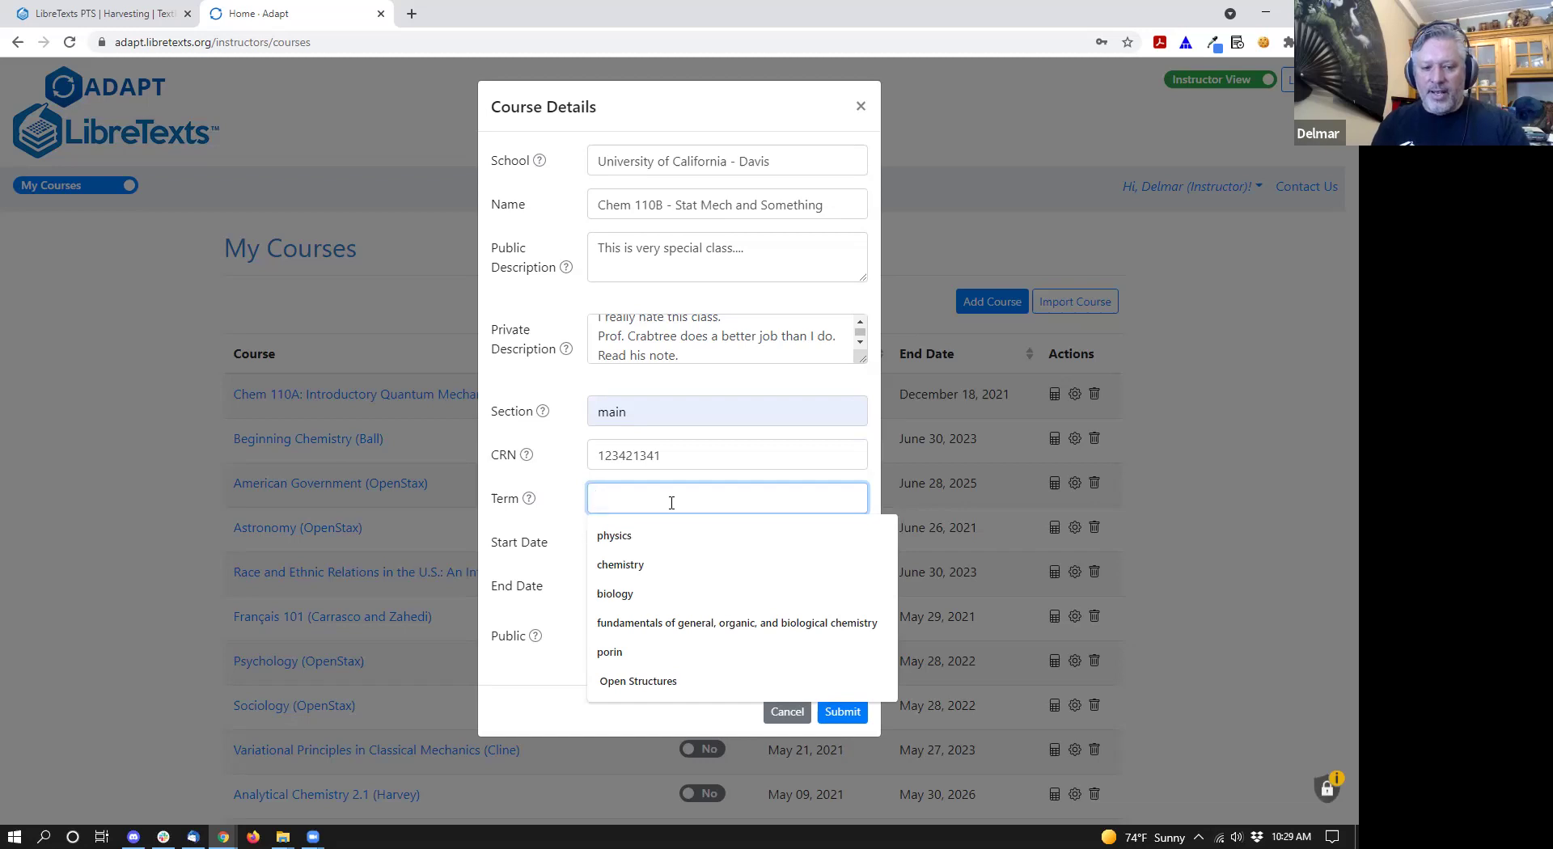
text(S)
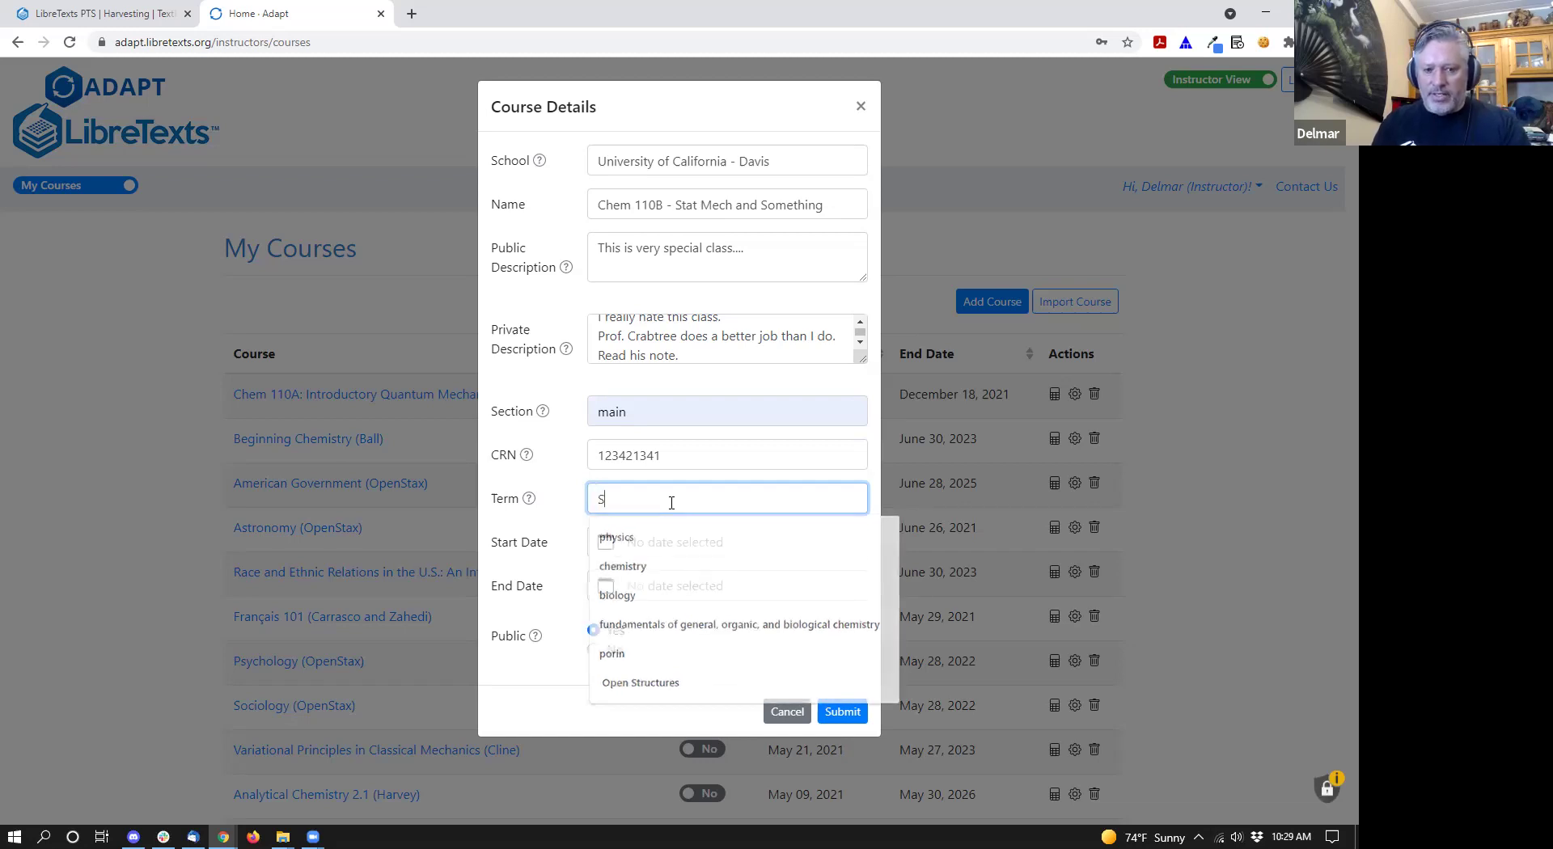
text(ummer 2021)
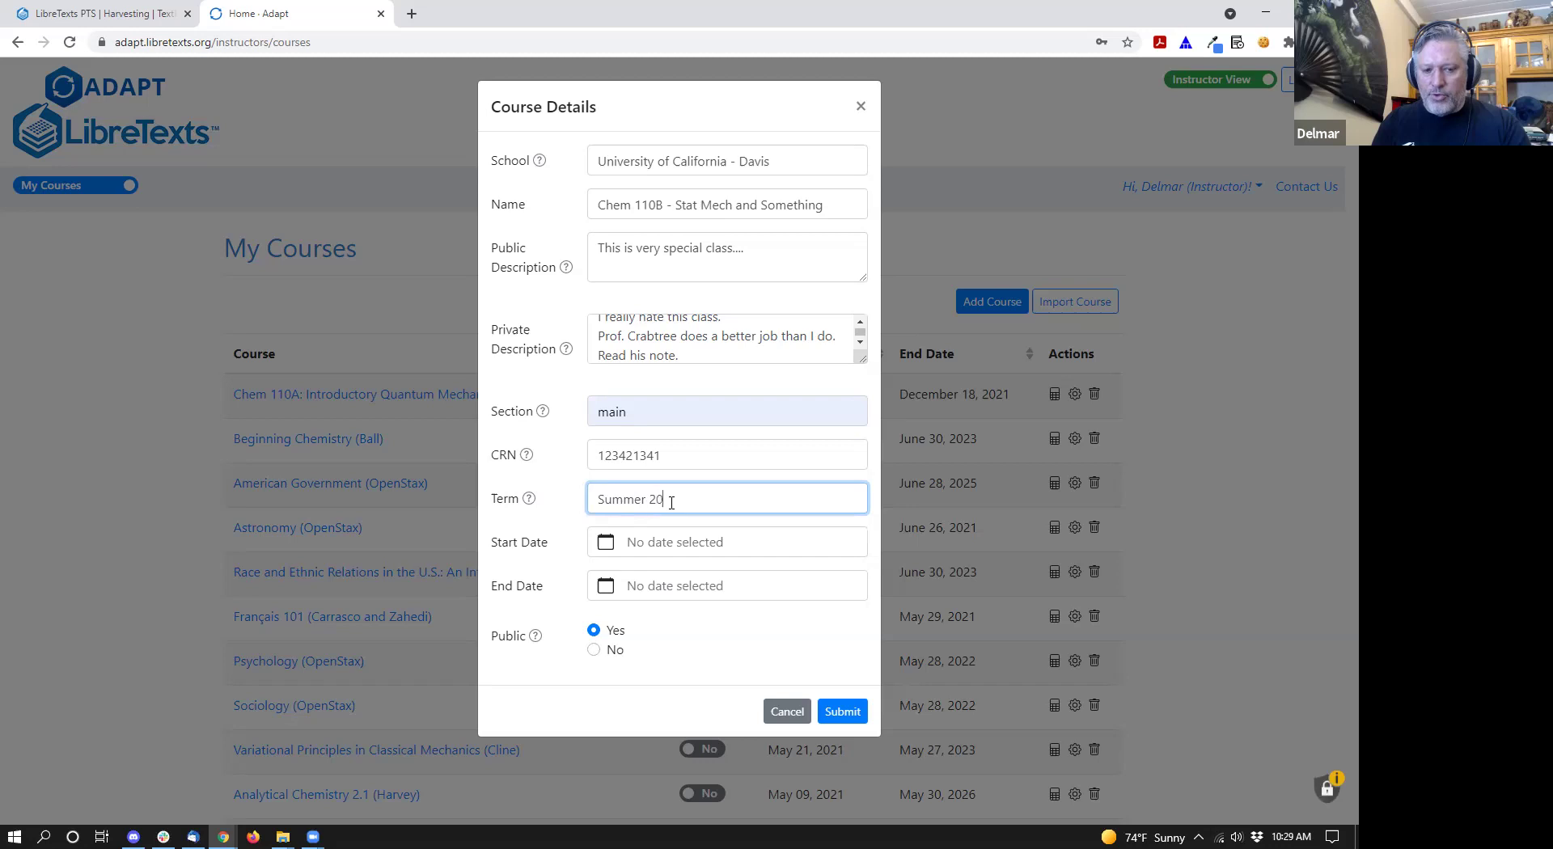
- Set the course's start date to July 23, 2021 and its end date to July 30, 2021
click(659, 538)
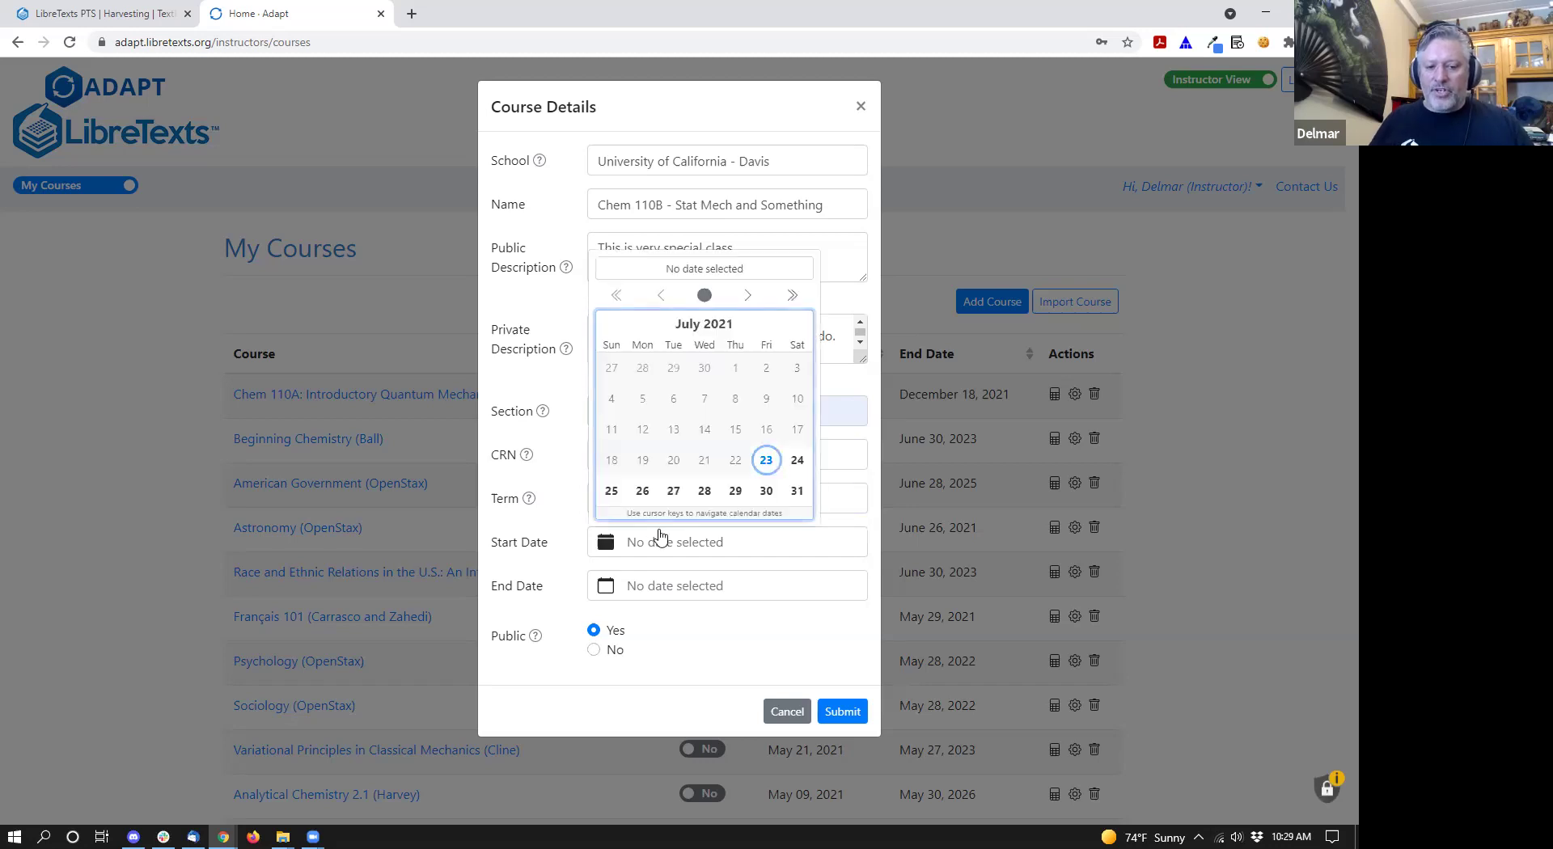
click(765, 459)
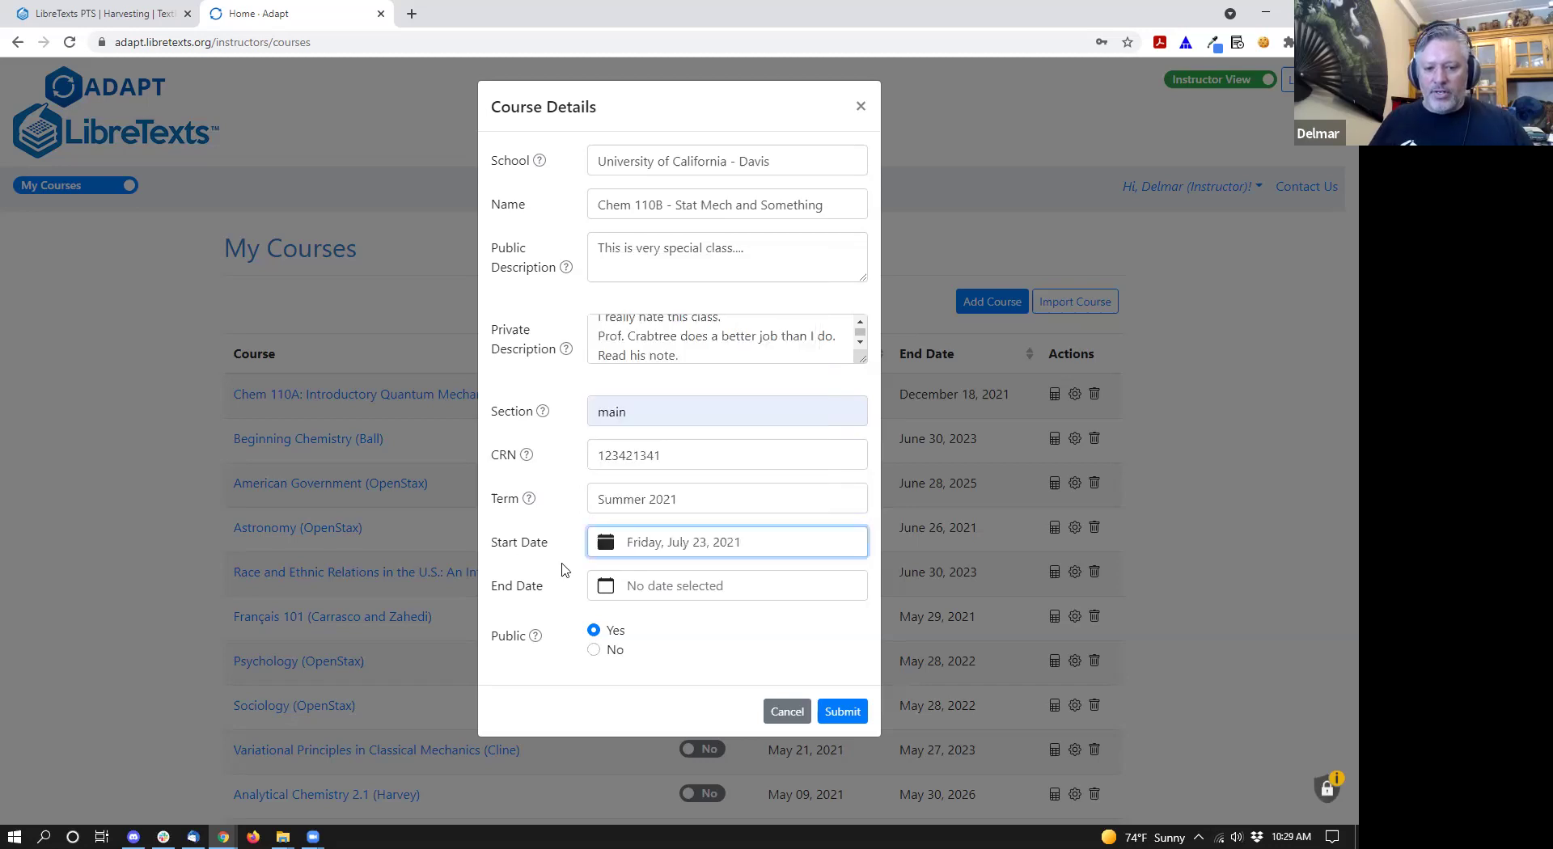
click(672, 591)
click(767, 537)
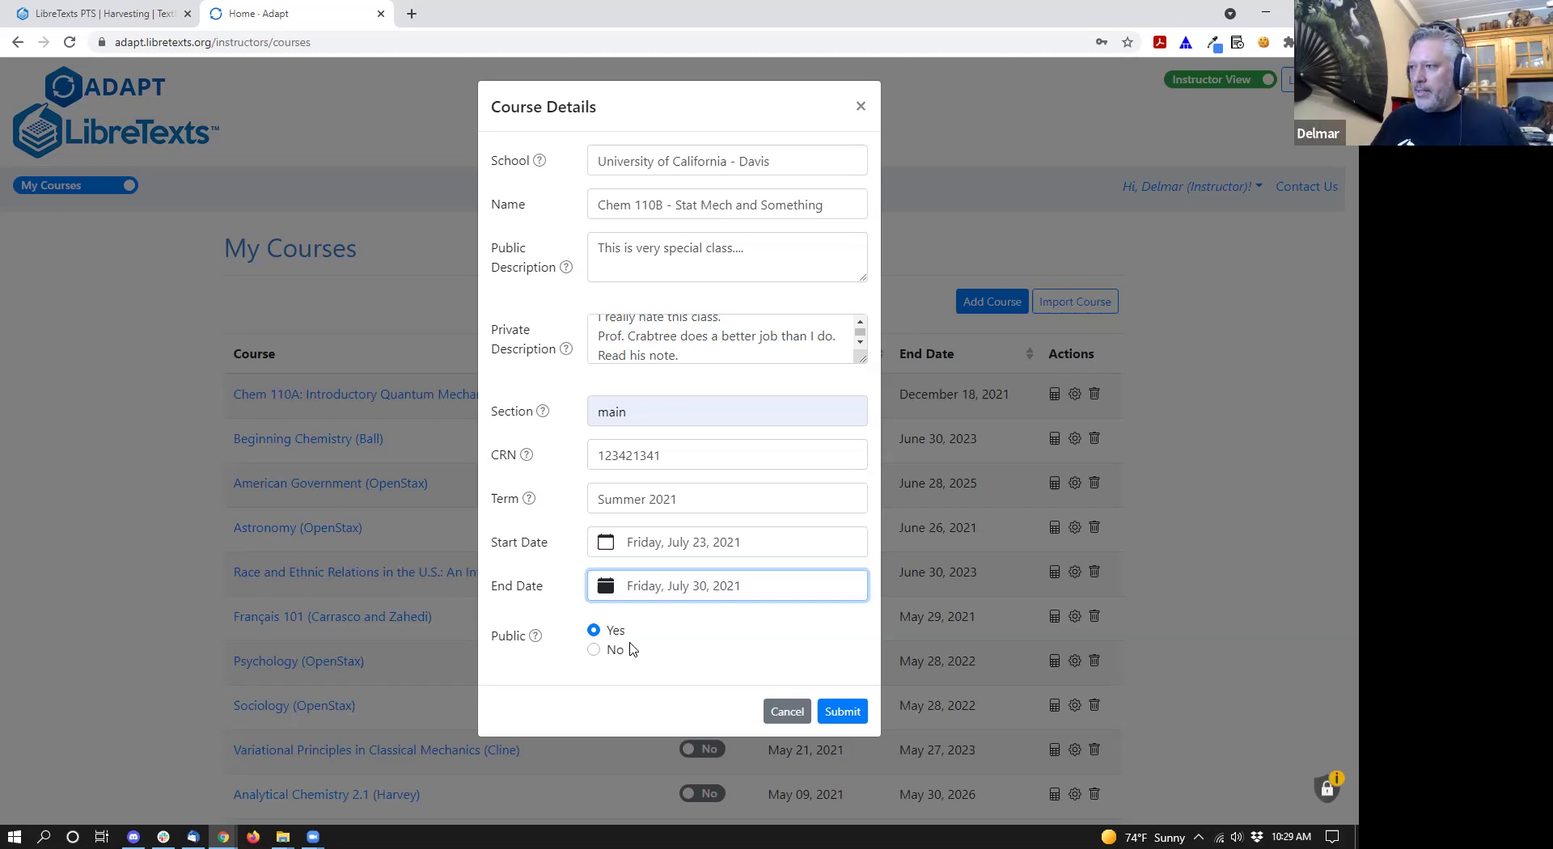
- Make the course non-public and submit the course details
click(616, 652)
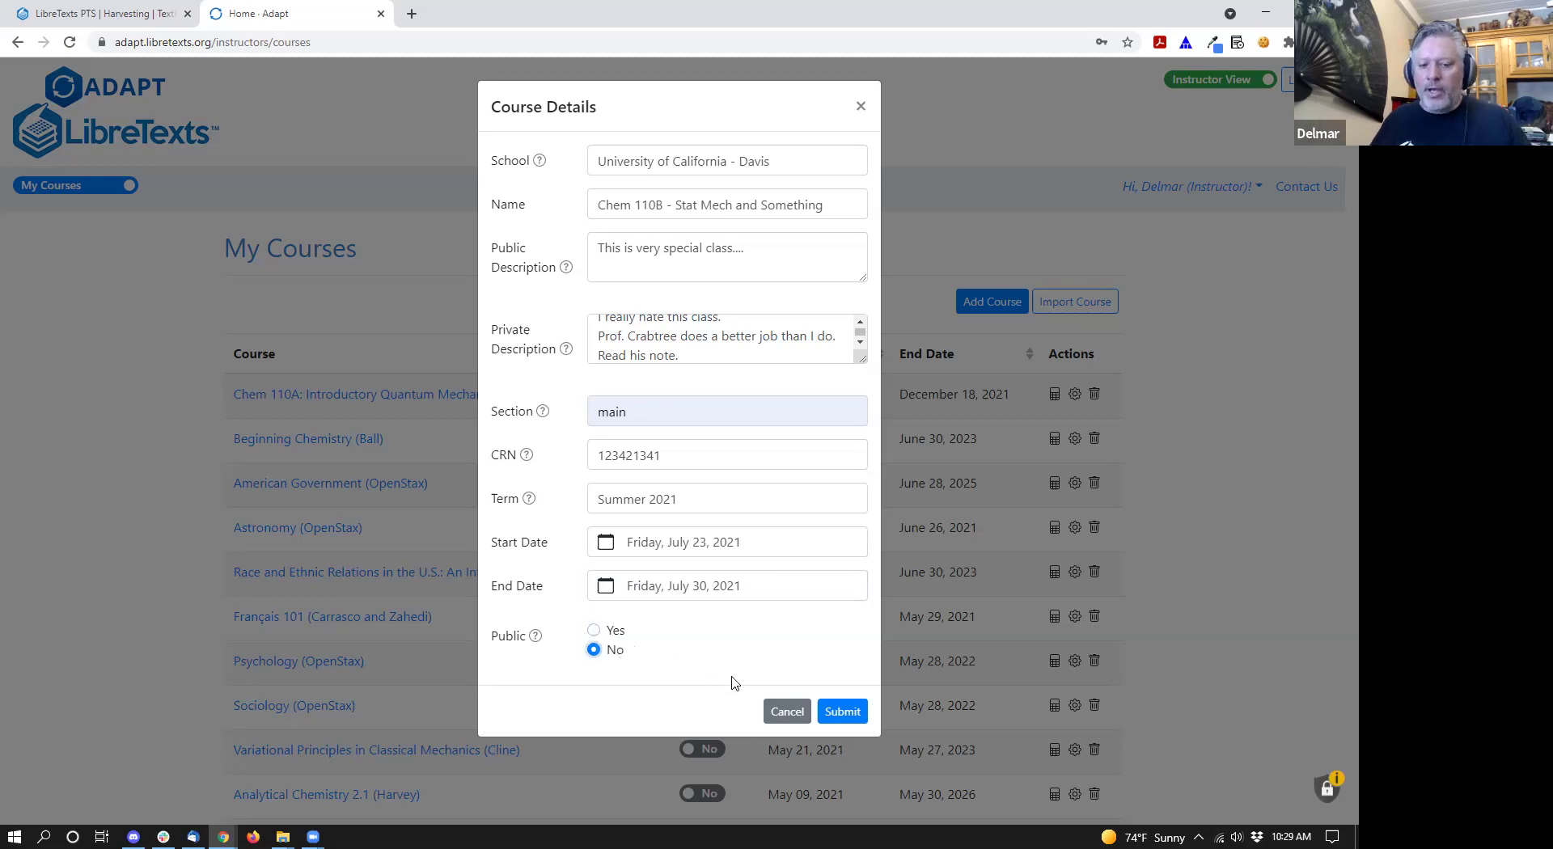
click(834, 711)
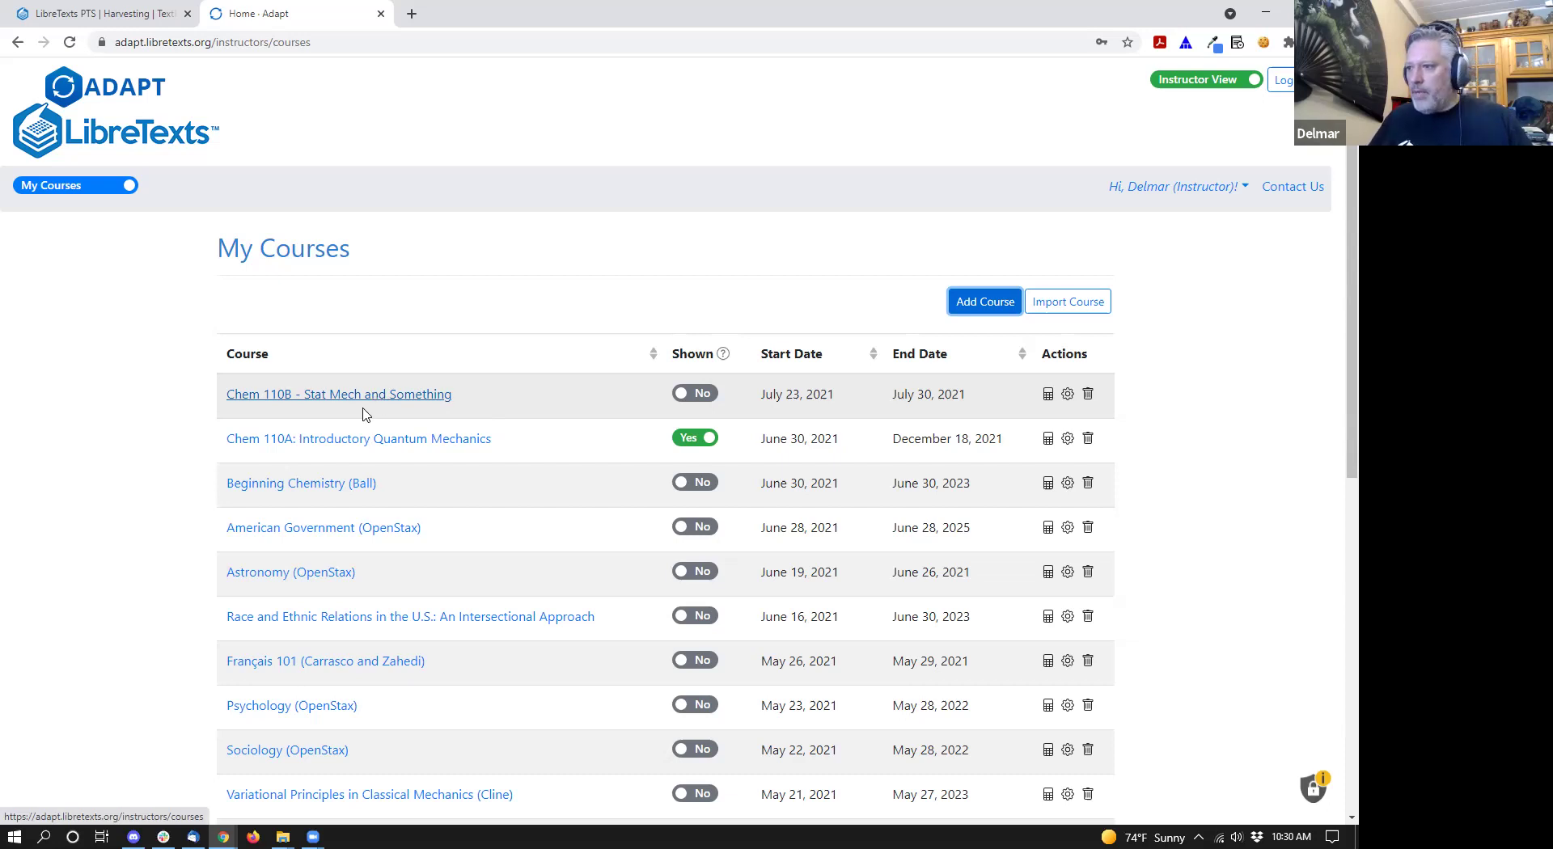
- Open the Chem 2C: General Chemistry III course and examine its lab, practice and discussion assignments
scroll(225, 503, down, 5)
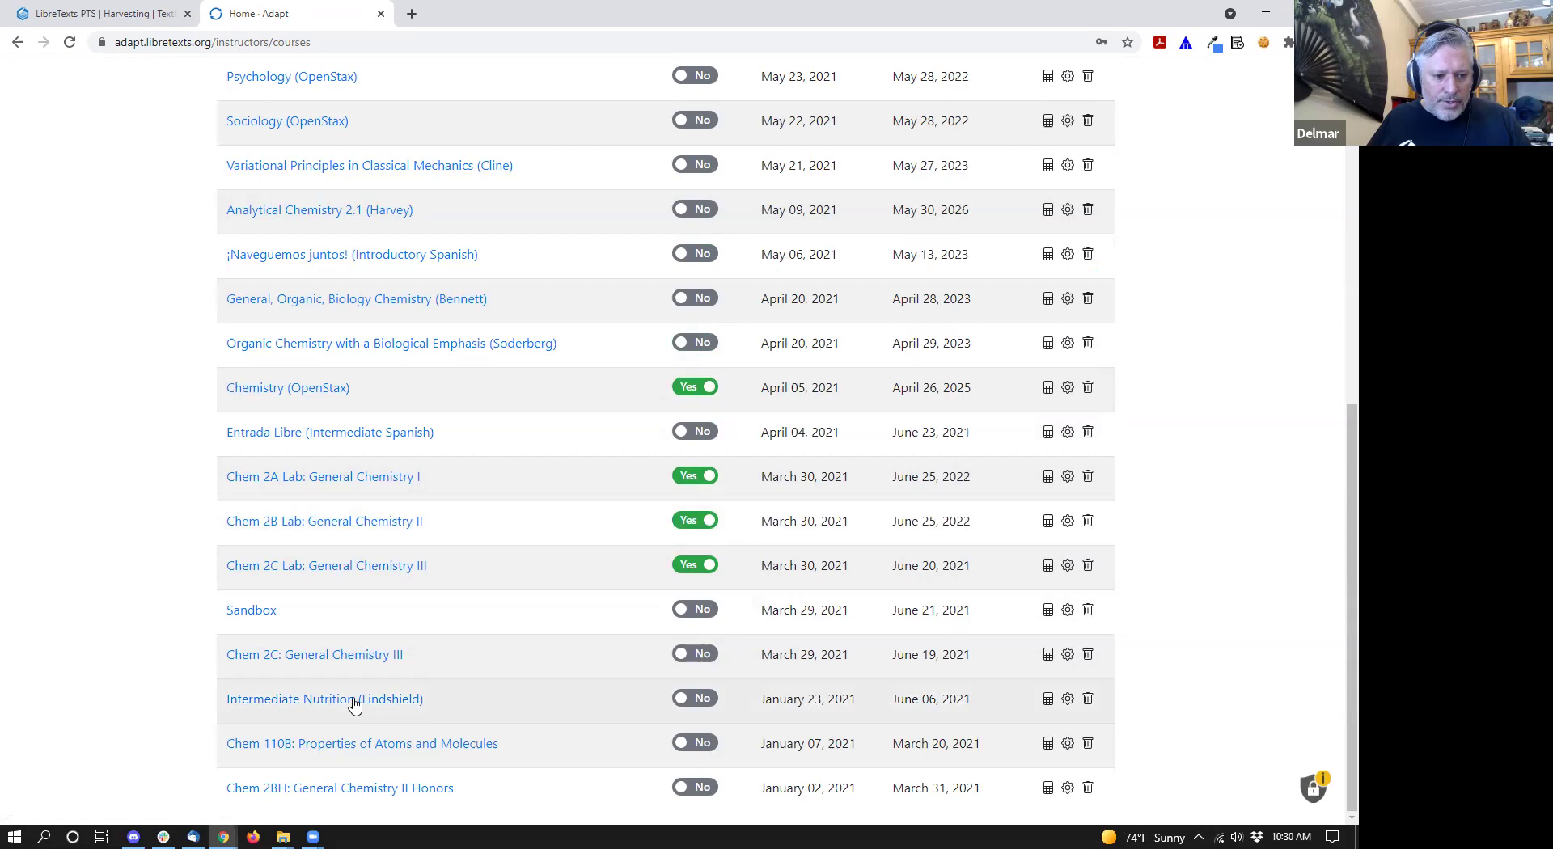
click(359, 661)
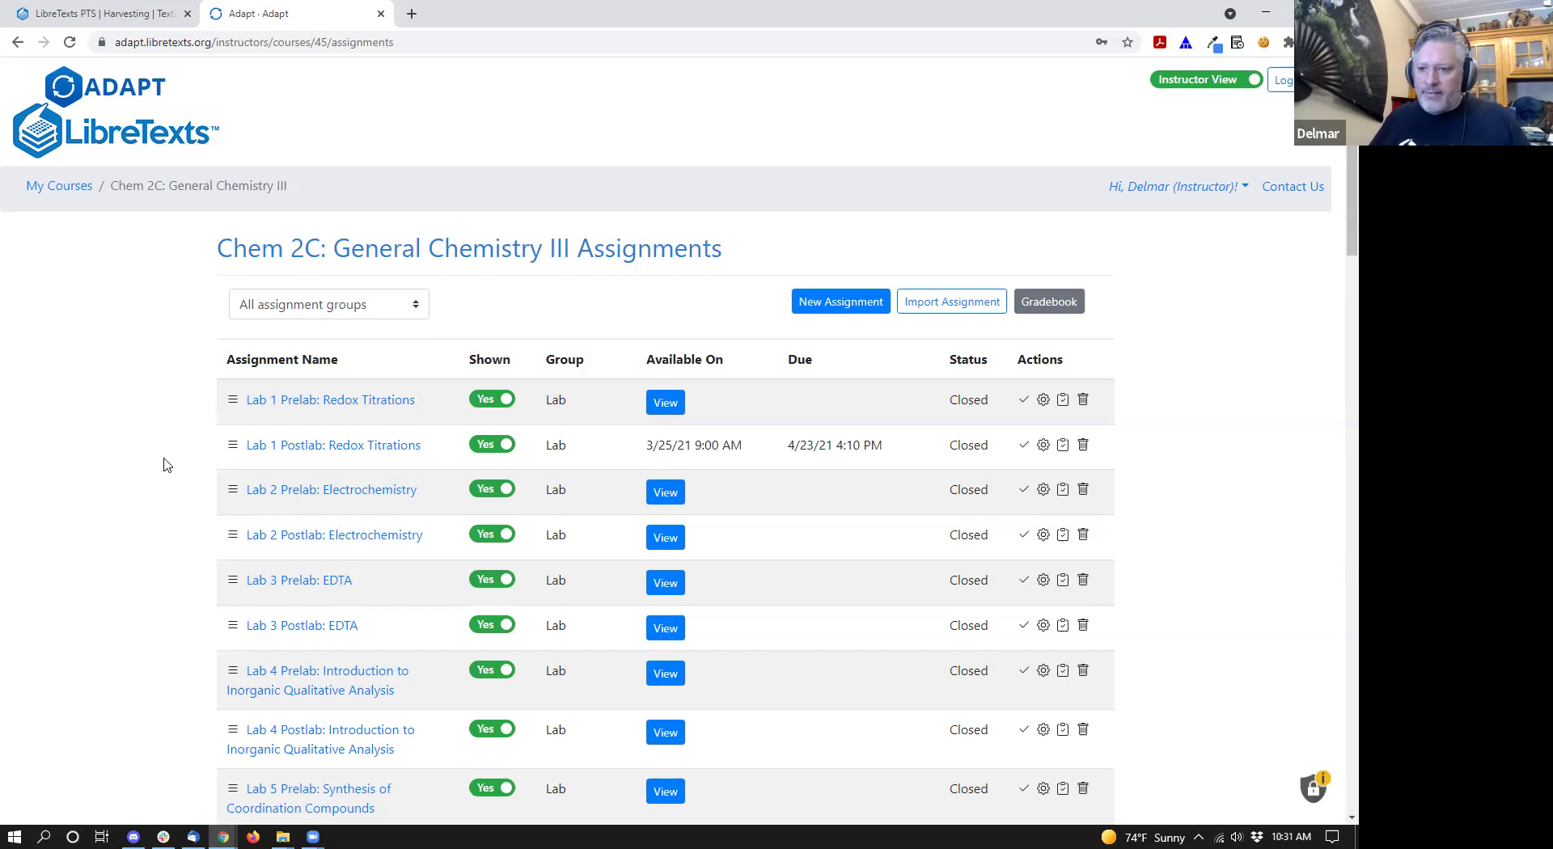
scroll(143, 463, down, 20)
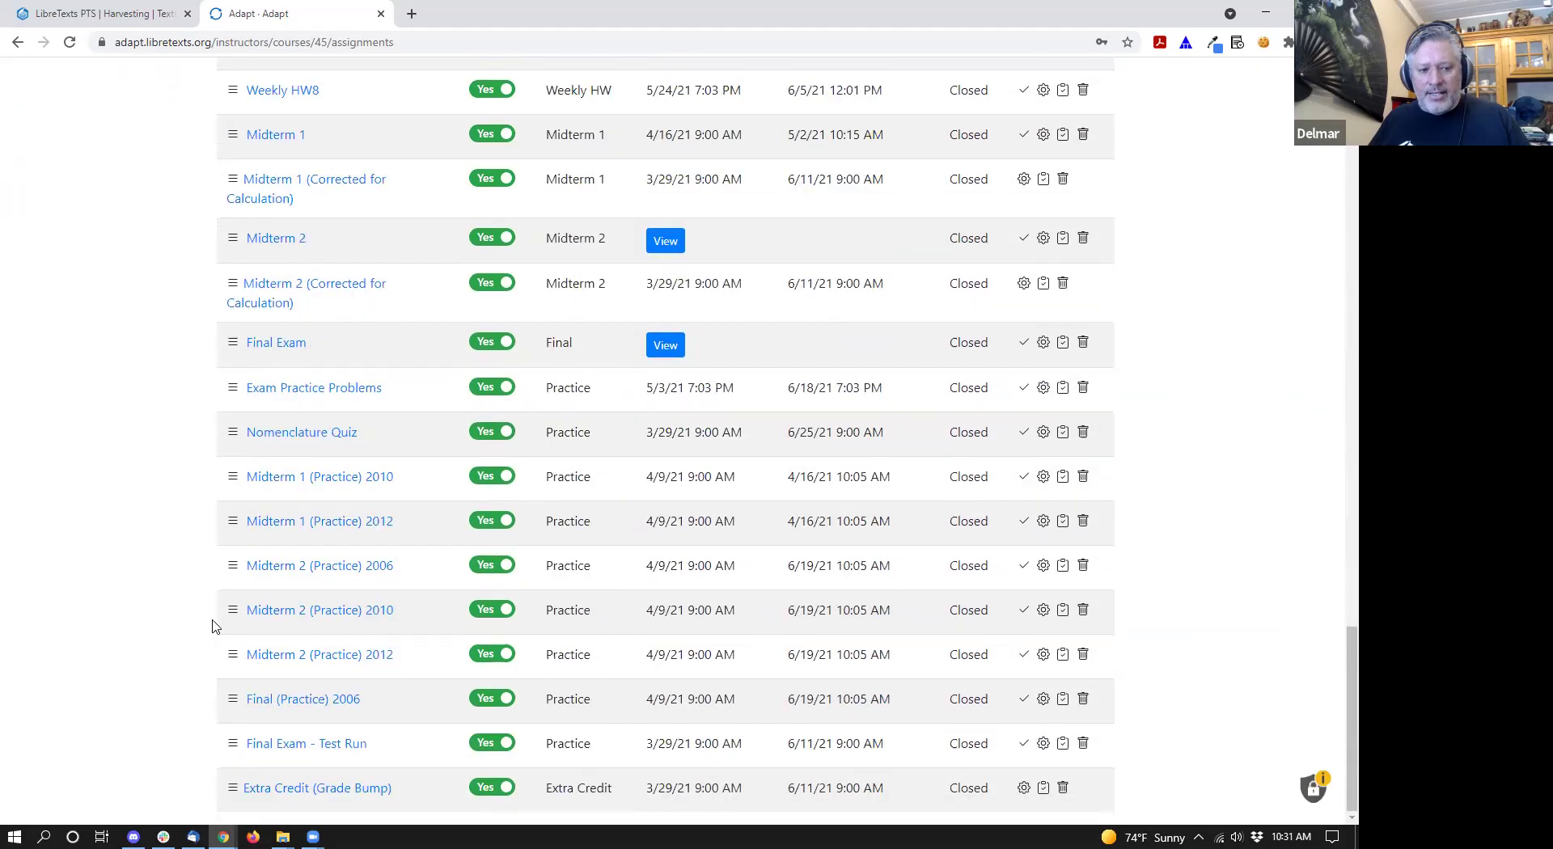
scroll(194, 704, up, 20)
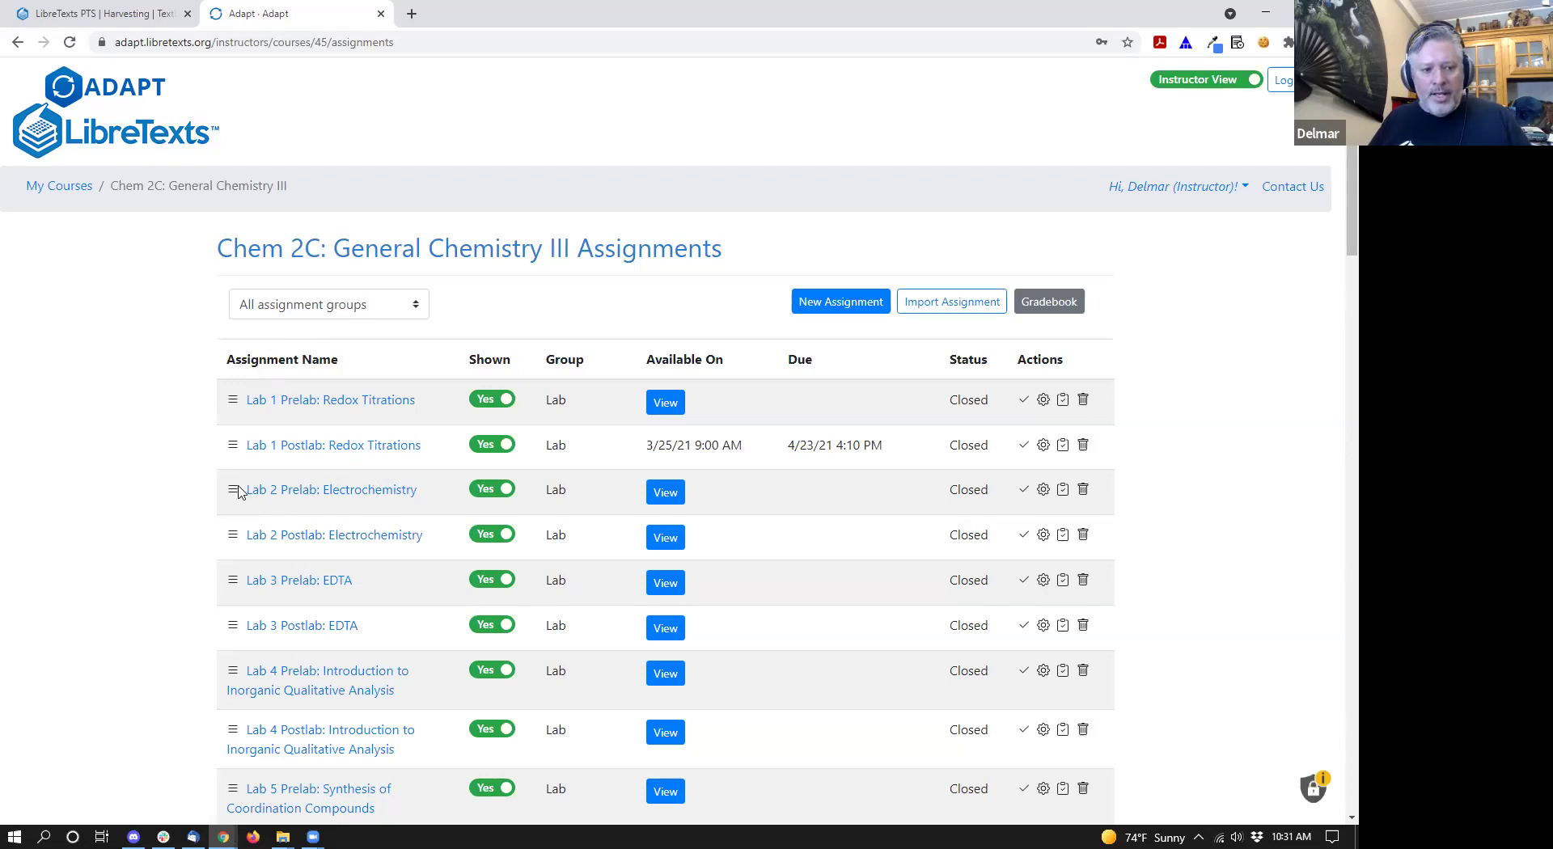
scroll(259, 489, down, 5)
scroll(555, 372, up, 10)
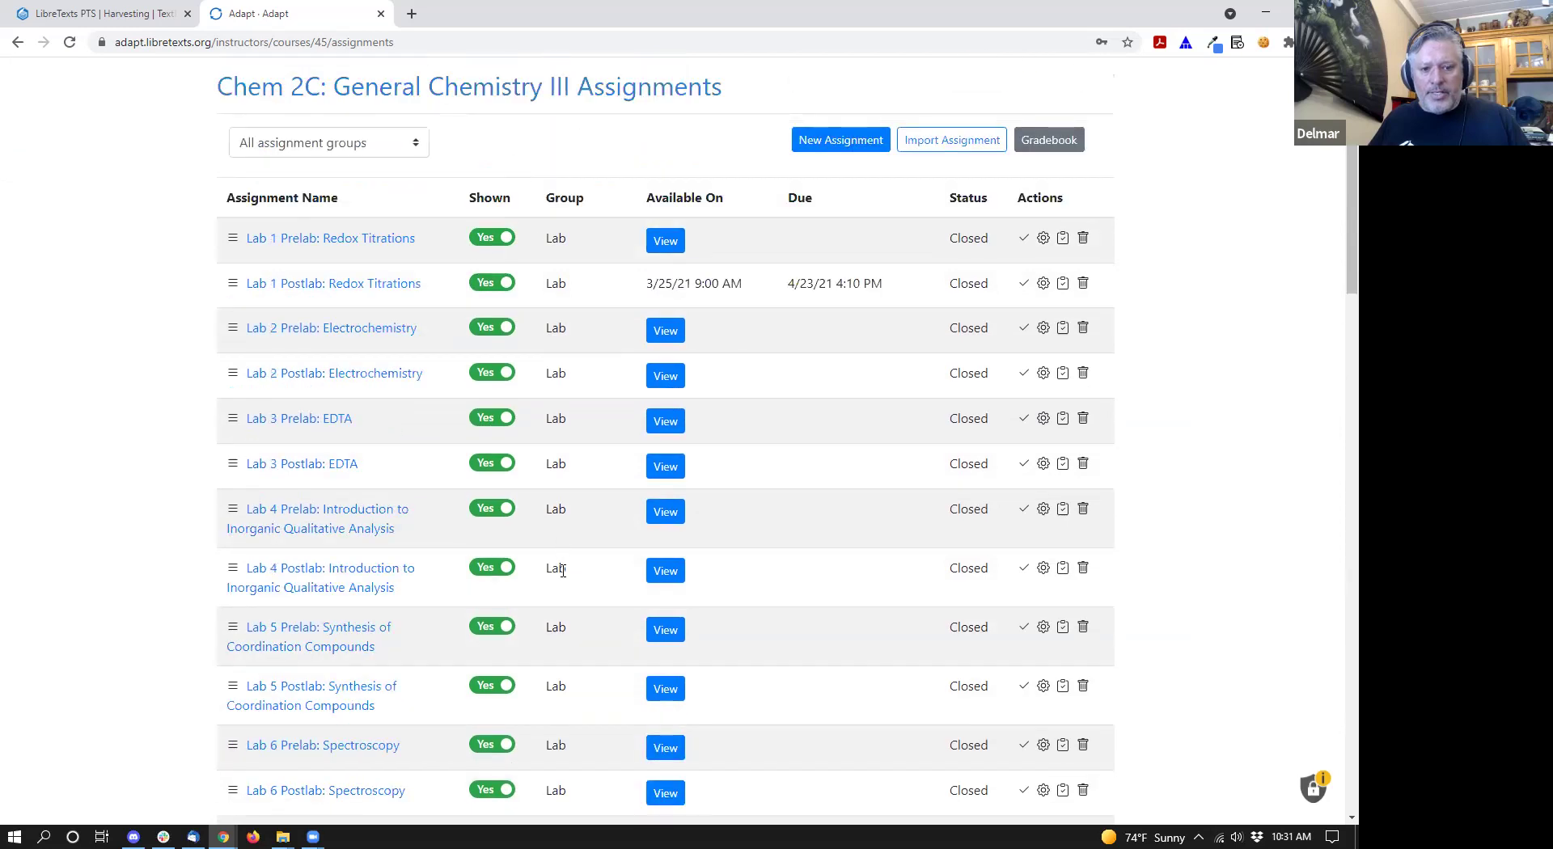
scroll(562, 570, down, 3)
scroll(563, 576, down, 2)
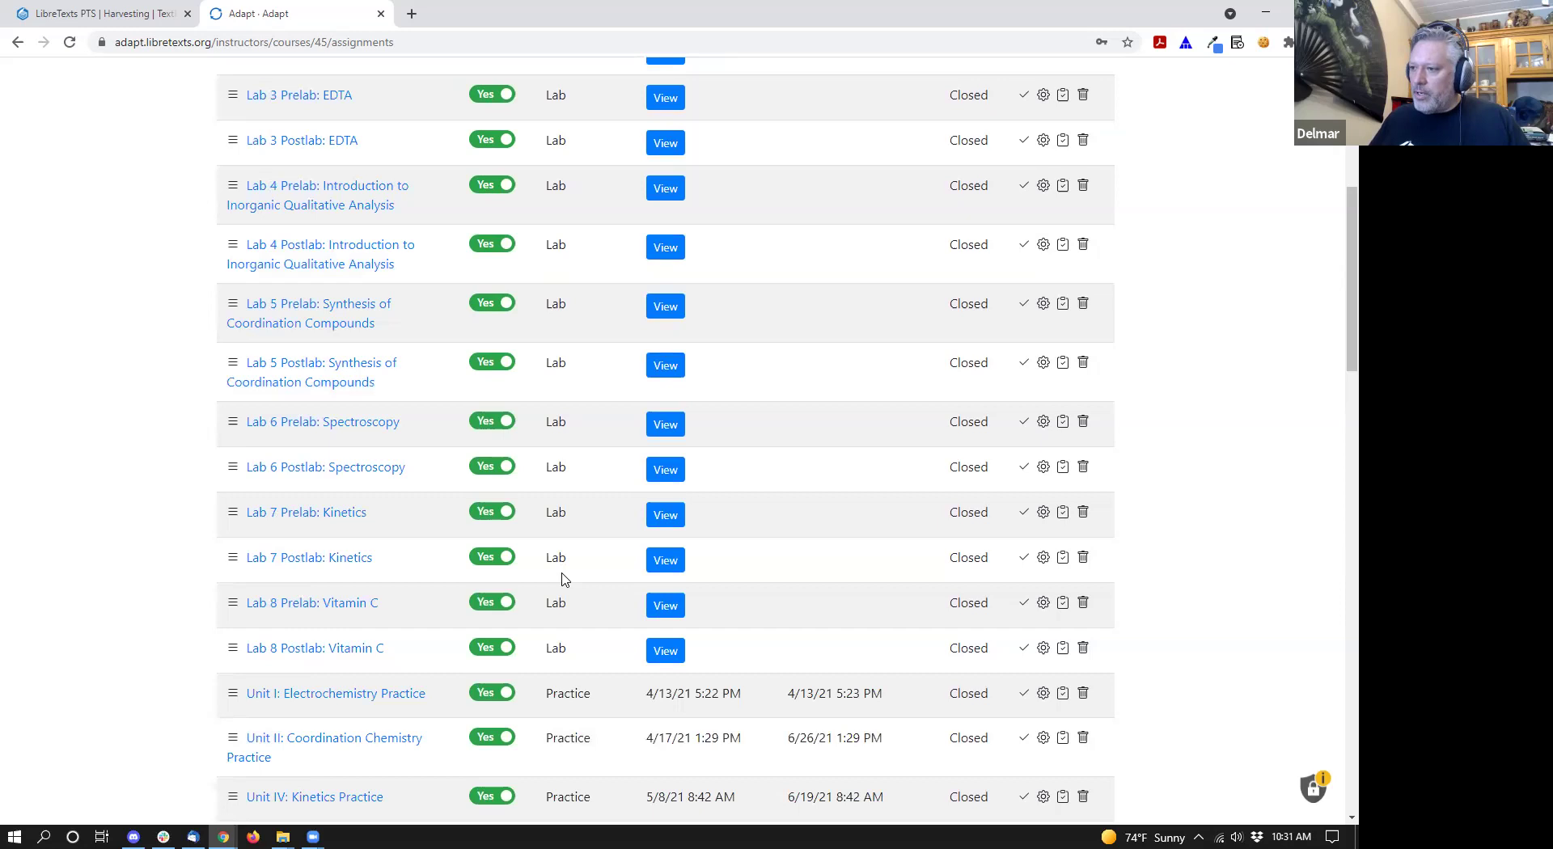
scroll(563, 579, down, 4)
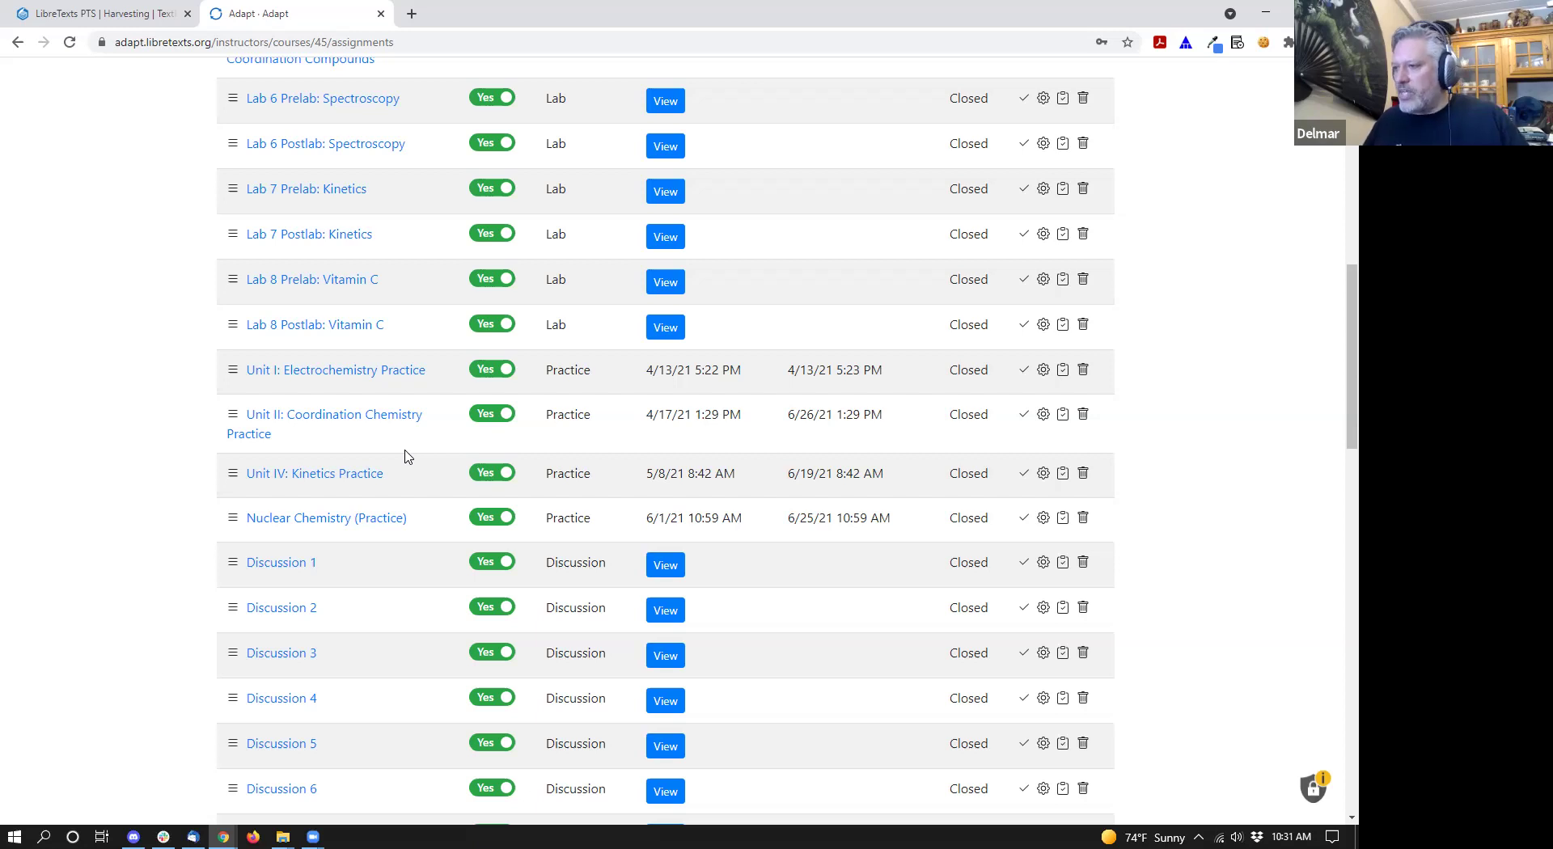
scroll(408, 457, down, 2)
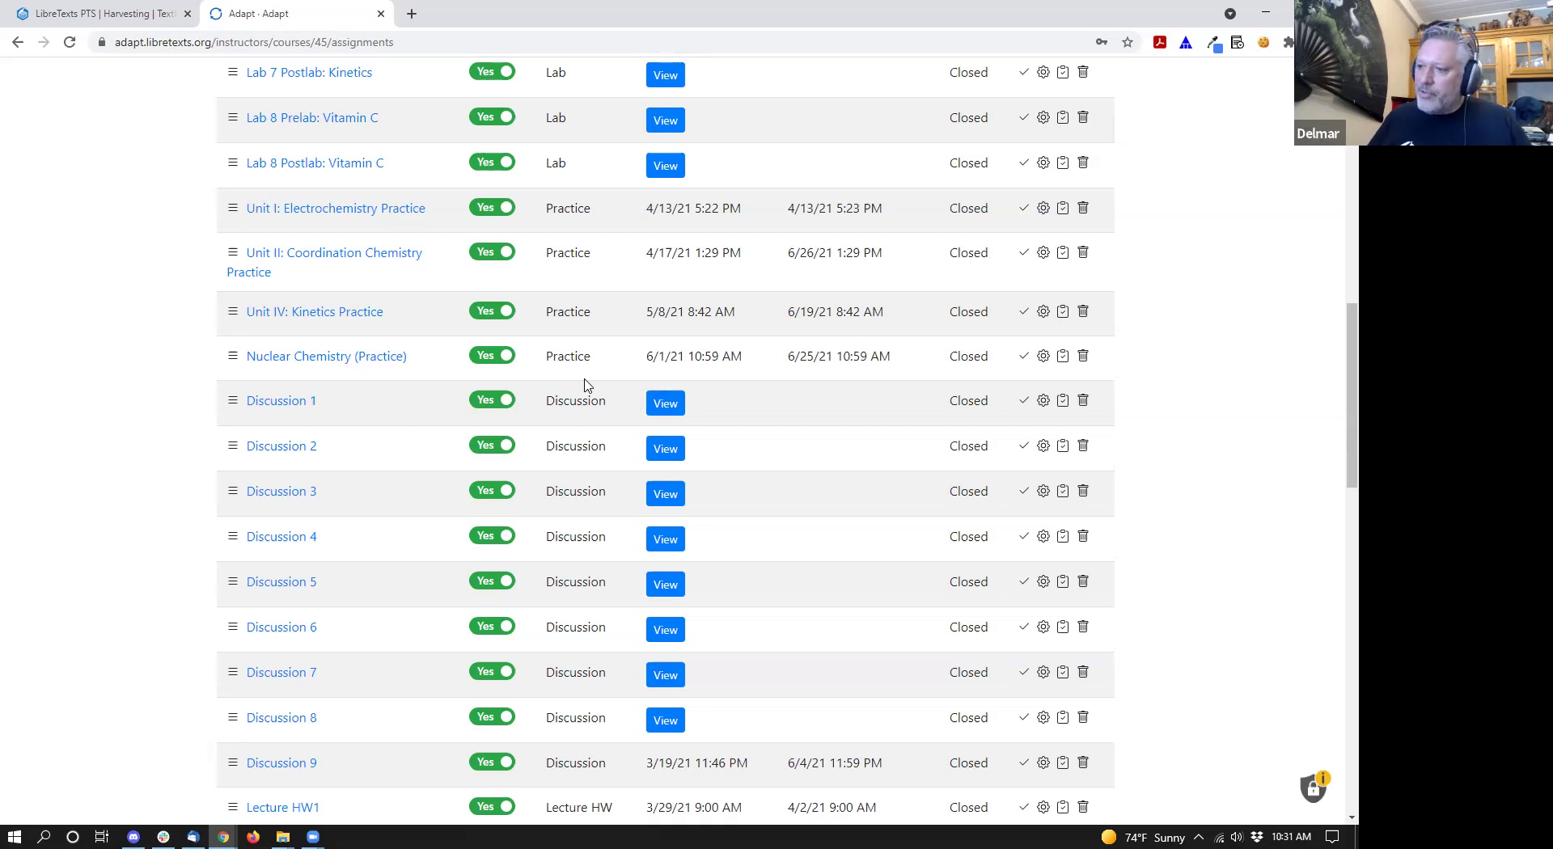
scroll(429, 364, down, 2)
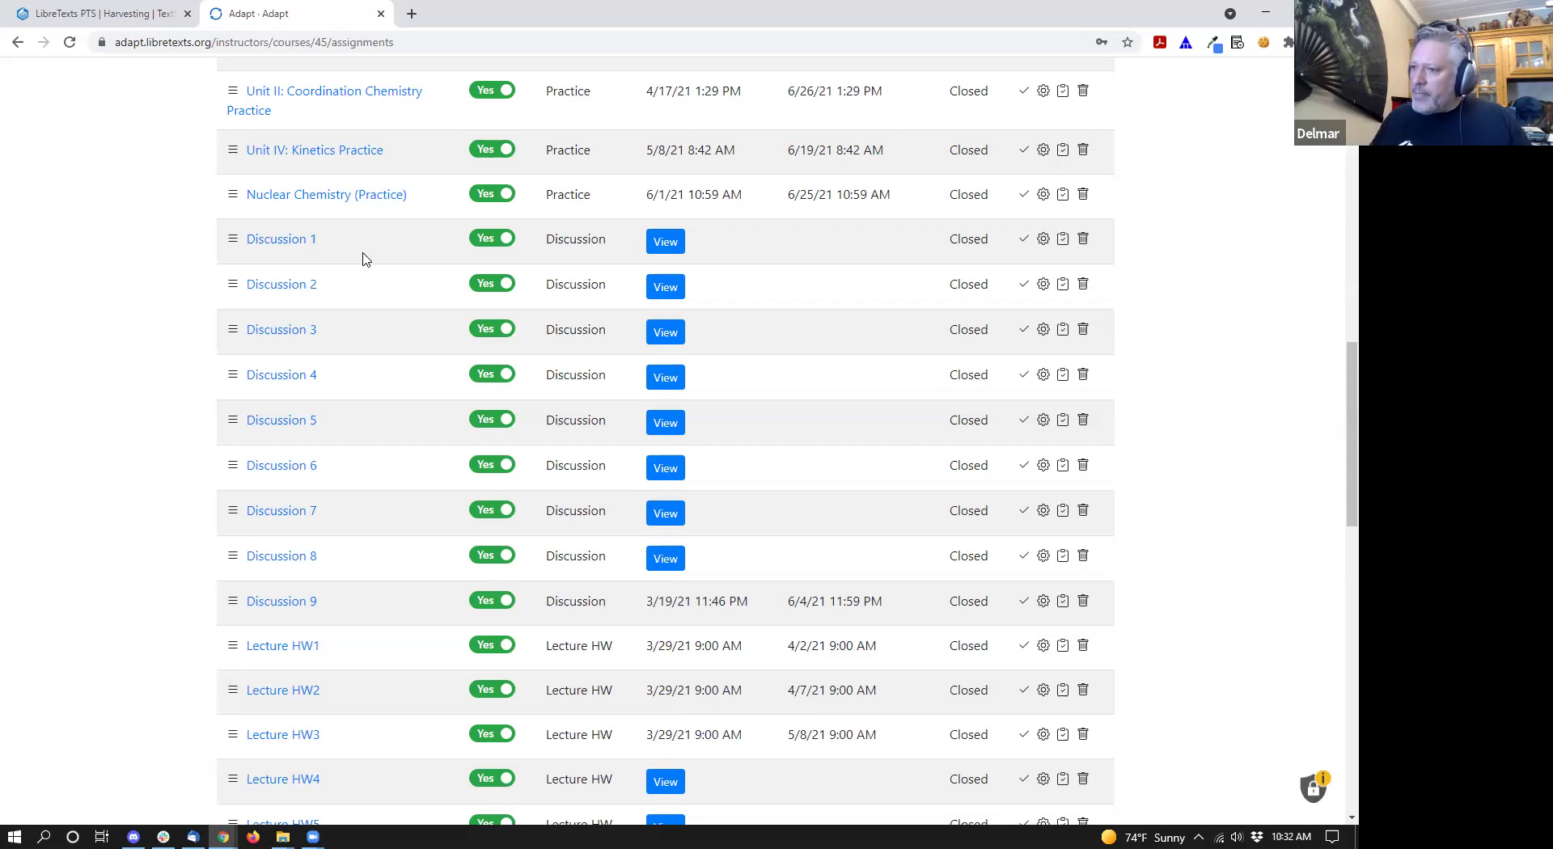
scroll(362, 259, down, 2)
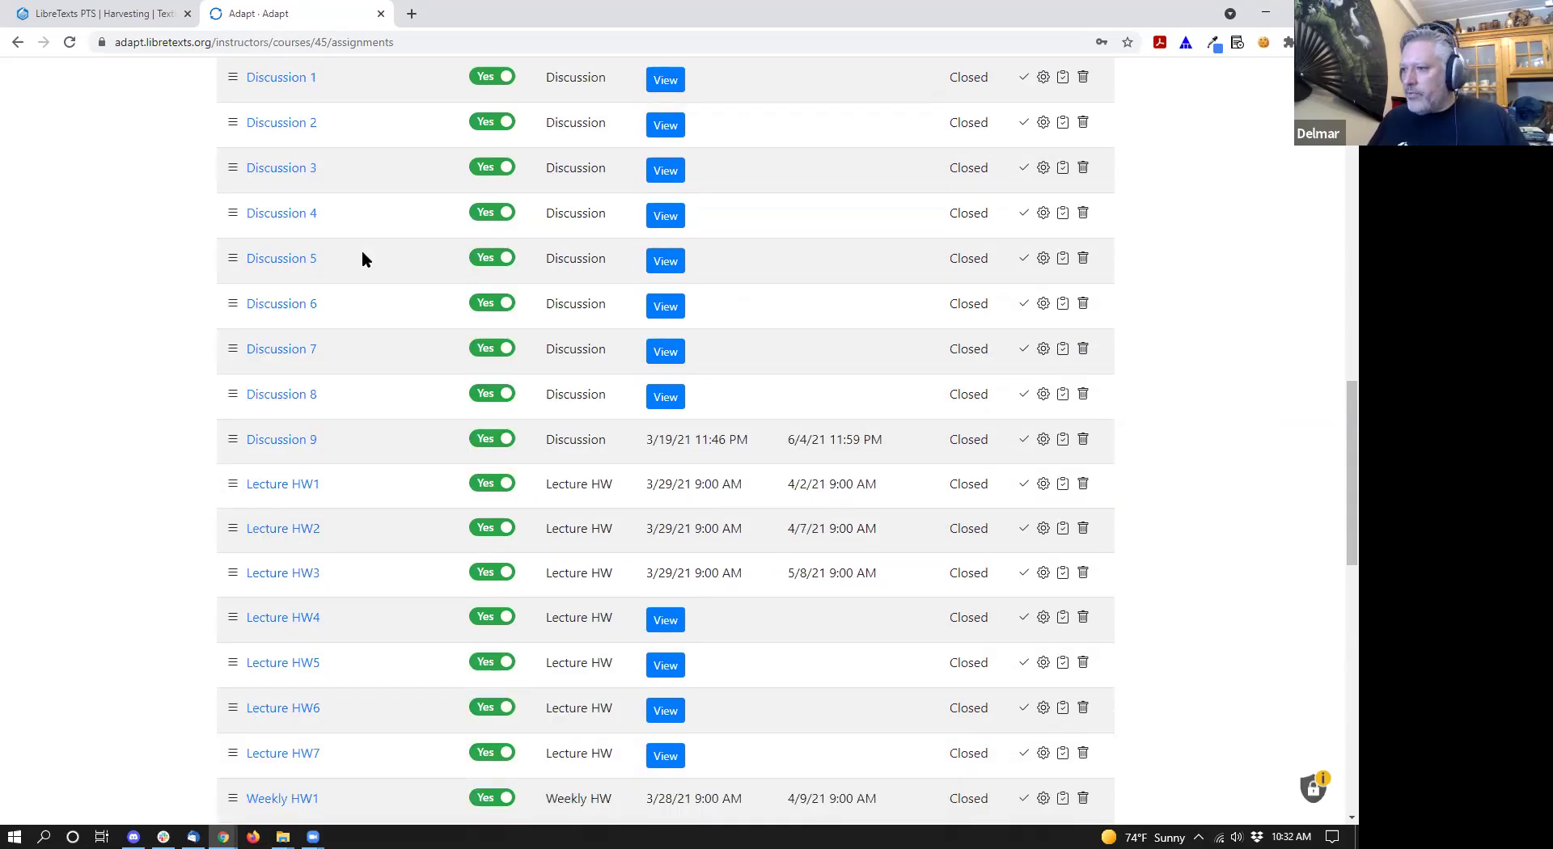
scroll(362, 253, down, 2)
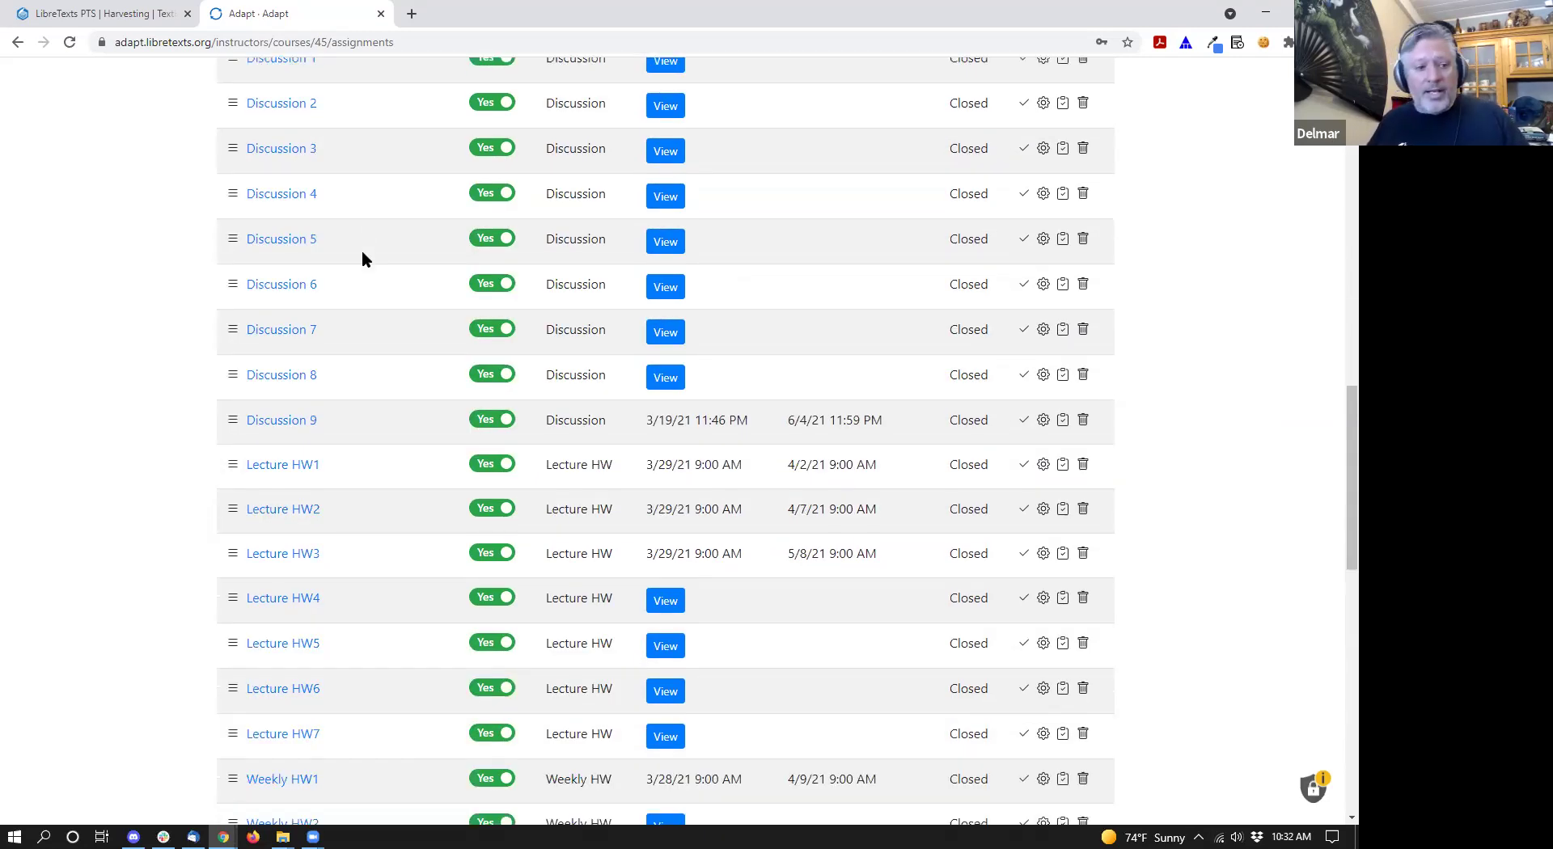
- Examine the course's lecture homework, weekly homework, midterm, final, practice exam and extra credit assignments
scroll(399, 309, down, 4)
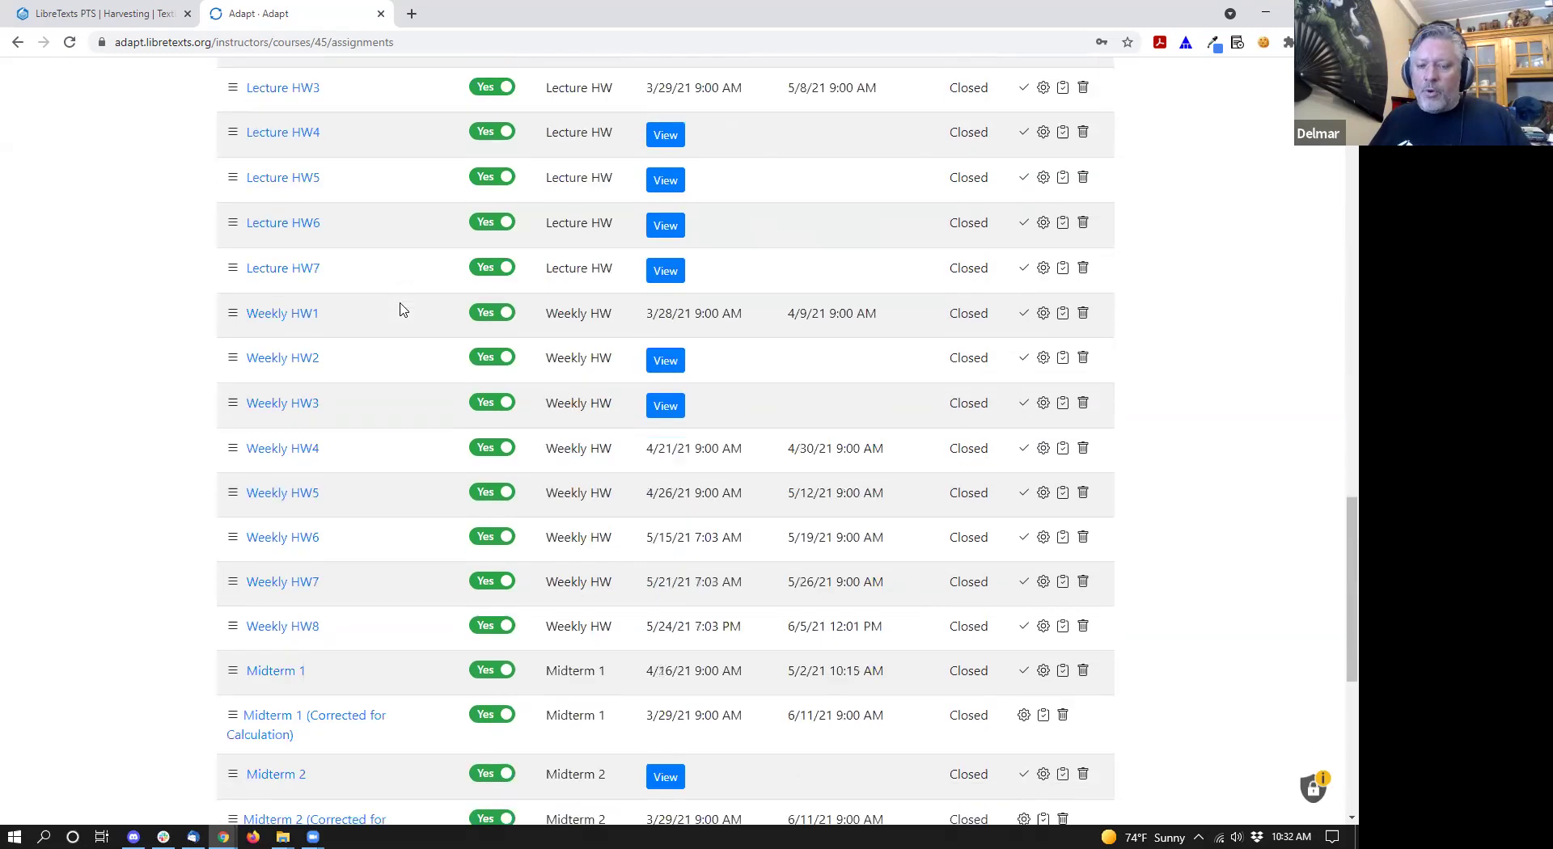
scroll(400, 309, up, 2)
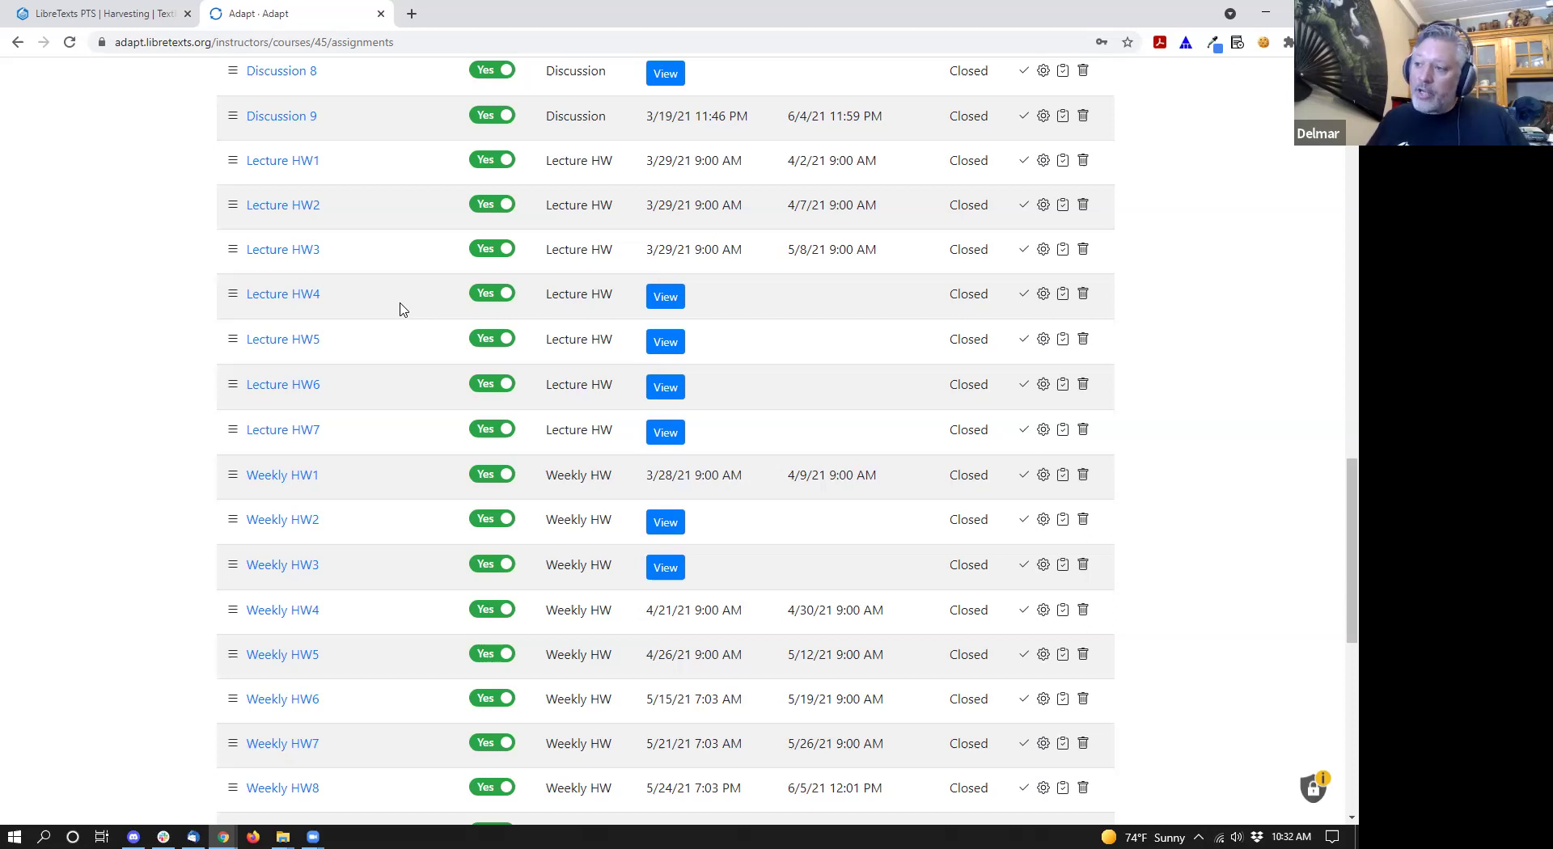
scroll(402, 308, down, 2)
scroll(402, 308, up, 2)
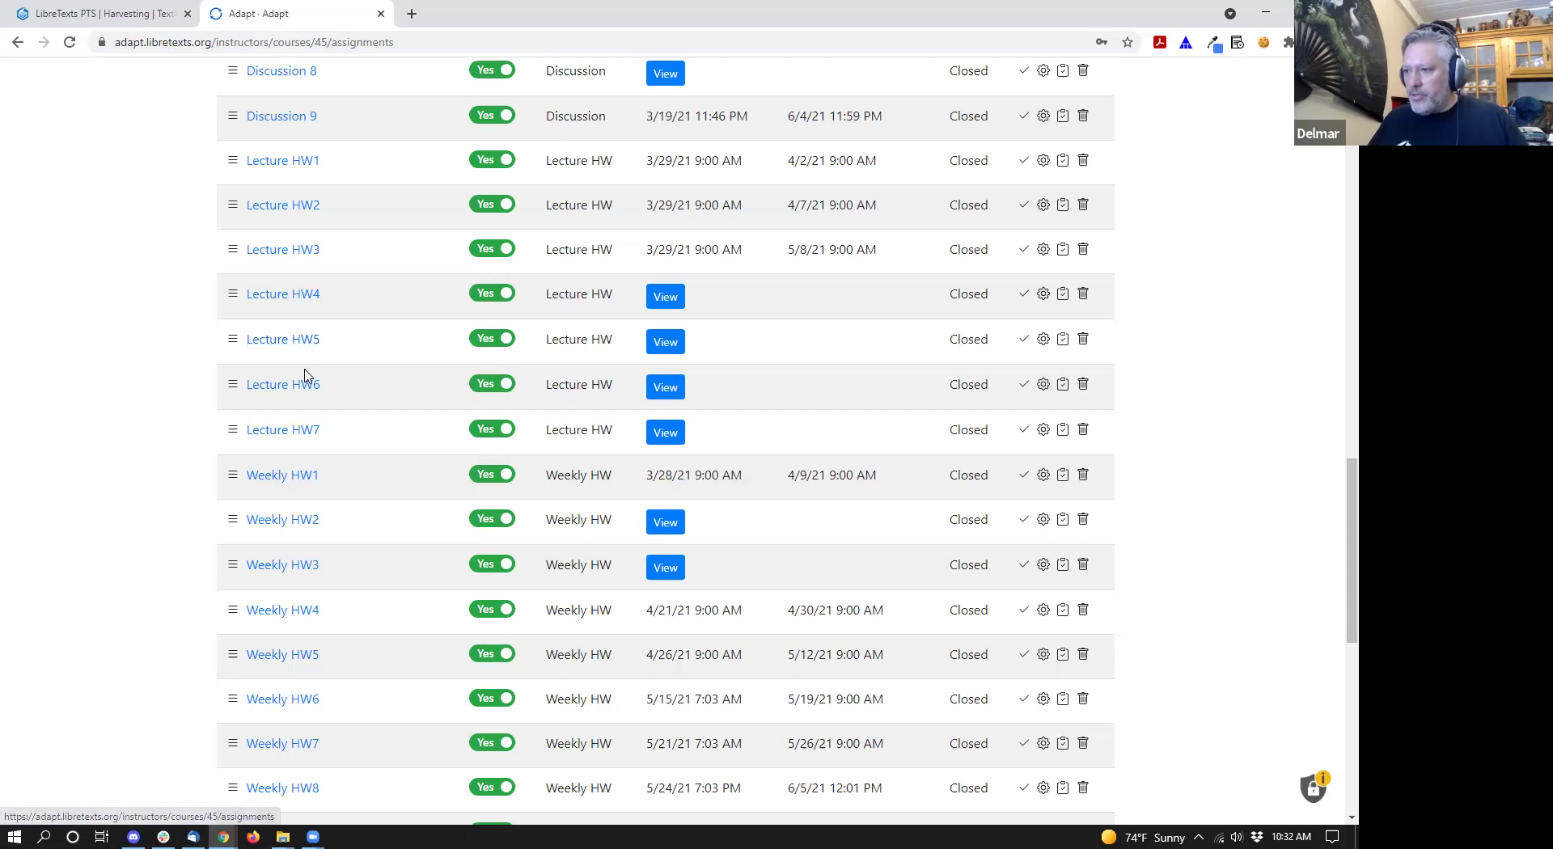
scroll(323, 372, down, 6)
scroll(346, 402, up, 2)
scroll(346, 402, up, 2)
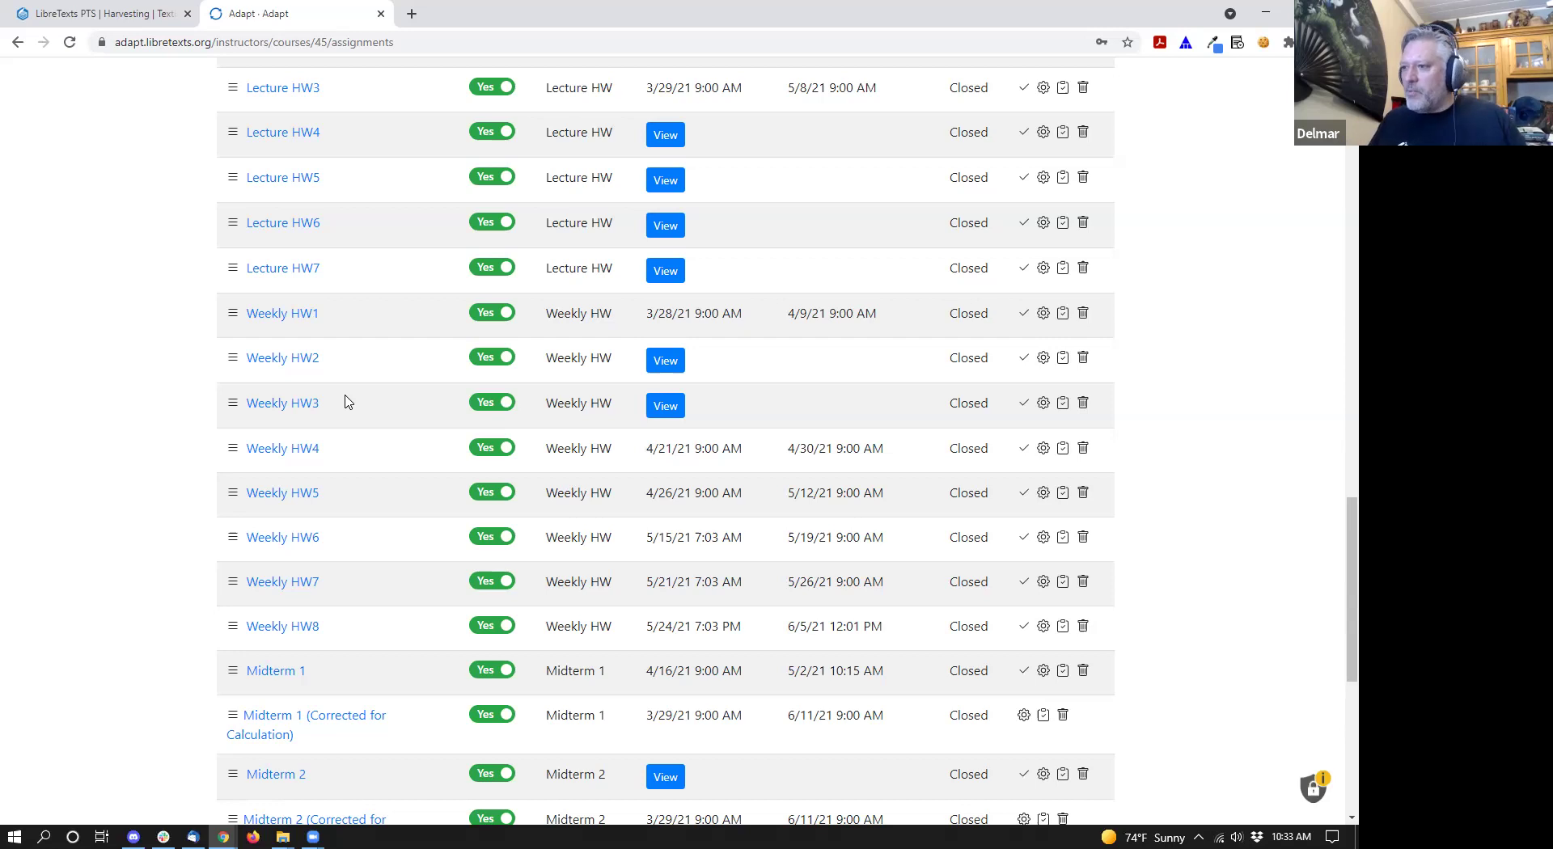
scroll(315, 257, down, 4)
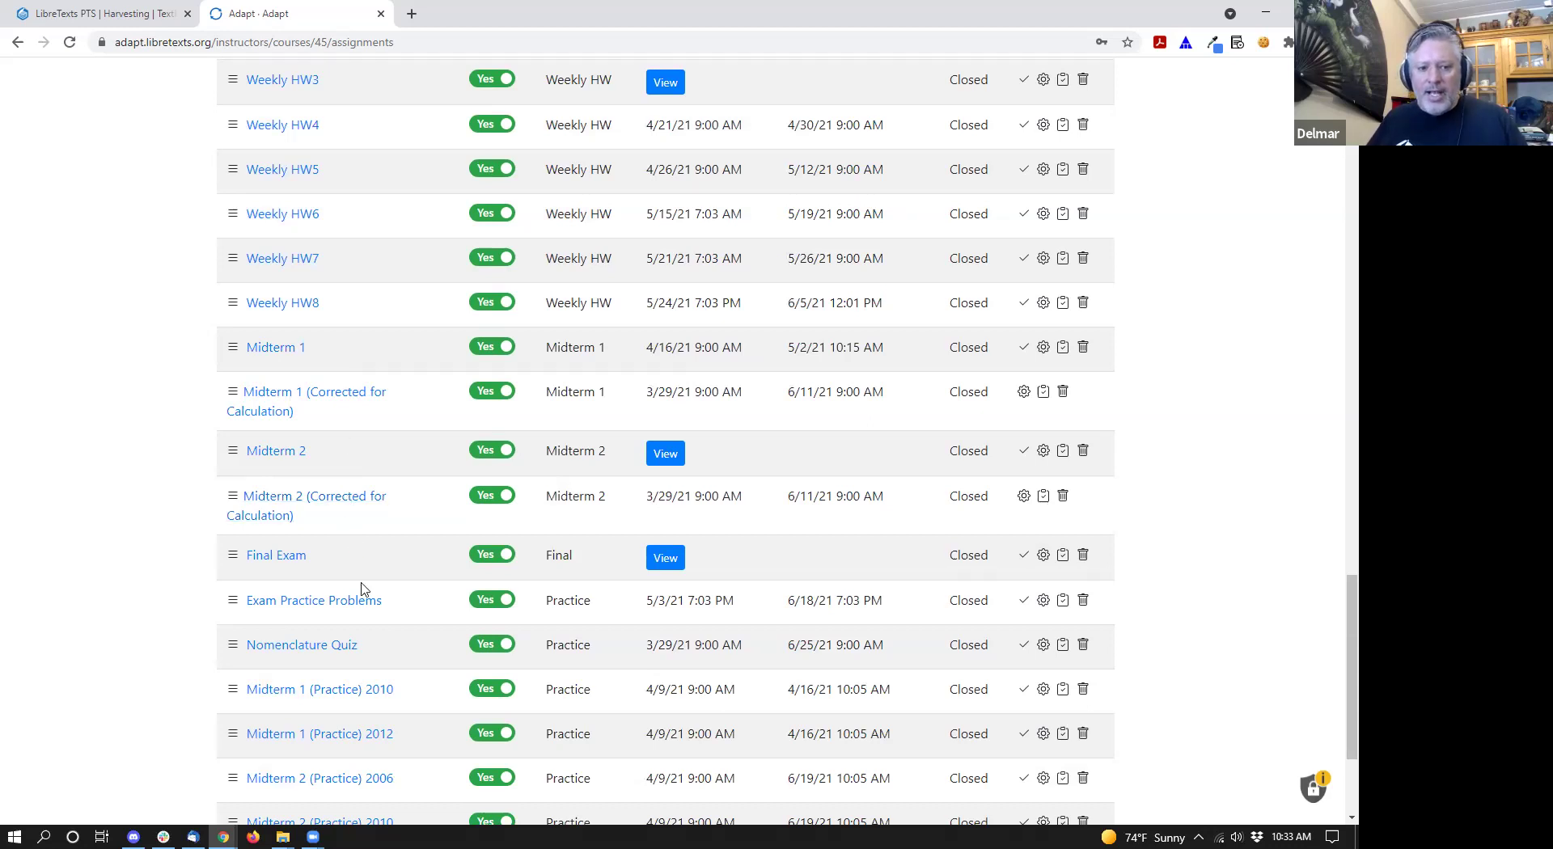
scroll(373, 608, down, 3)
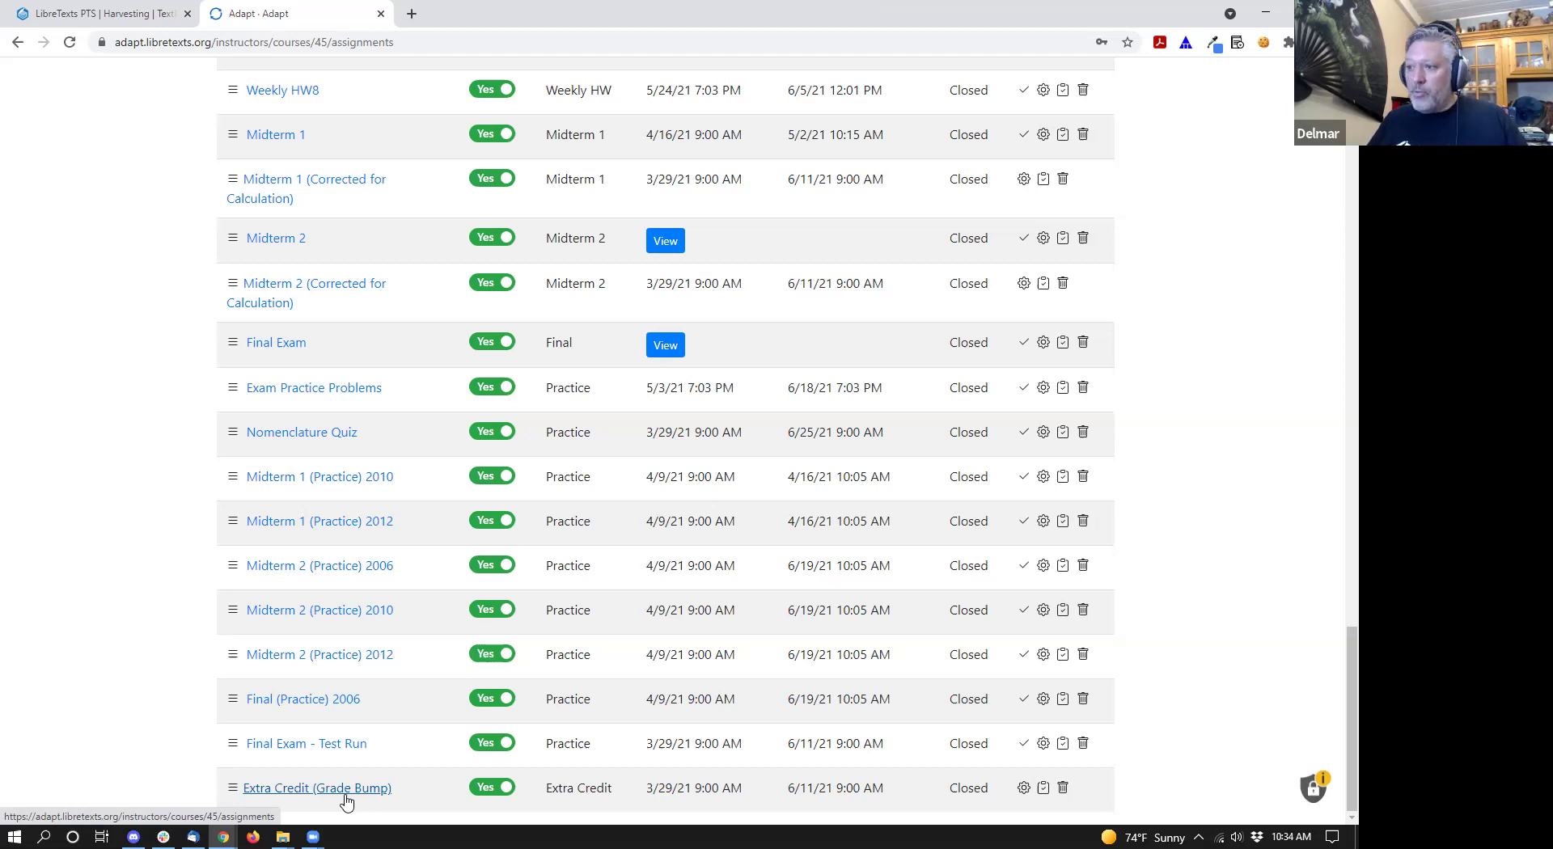
- Look over the full assignment list once more and open the Weekly HW8 assignment
scroll(346, 801, up, 20)
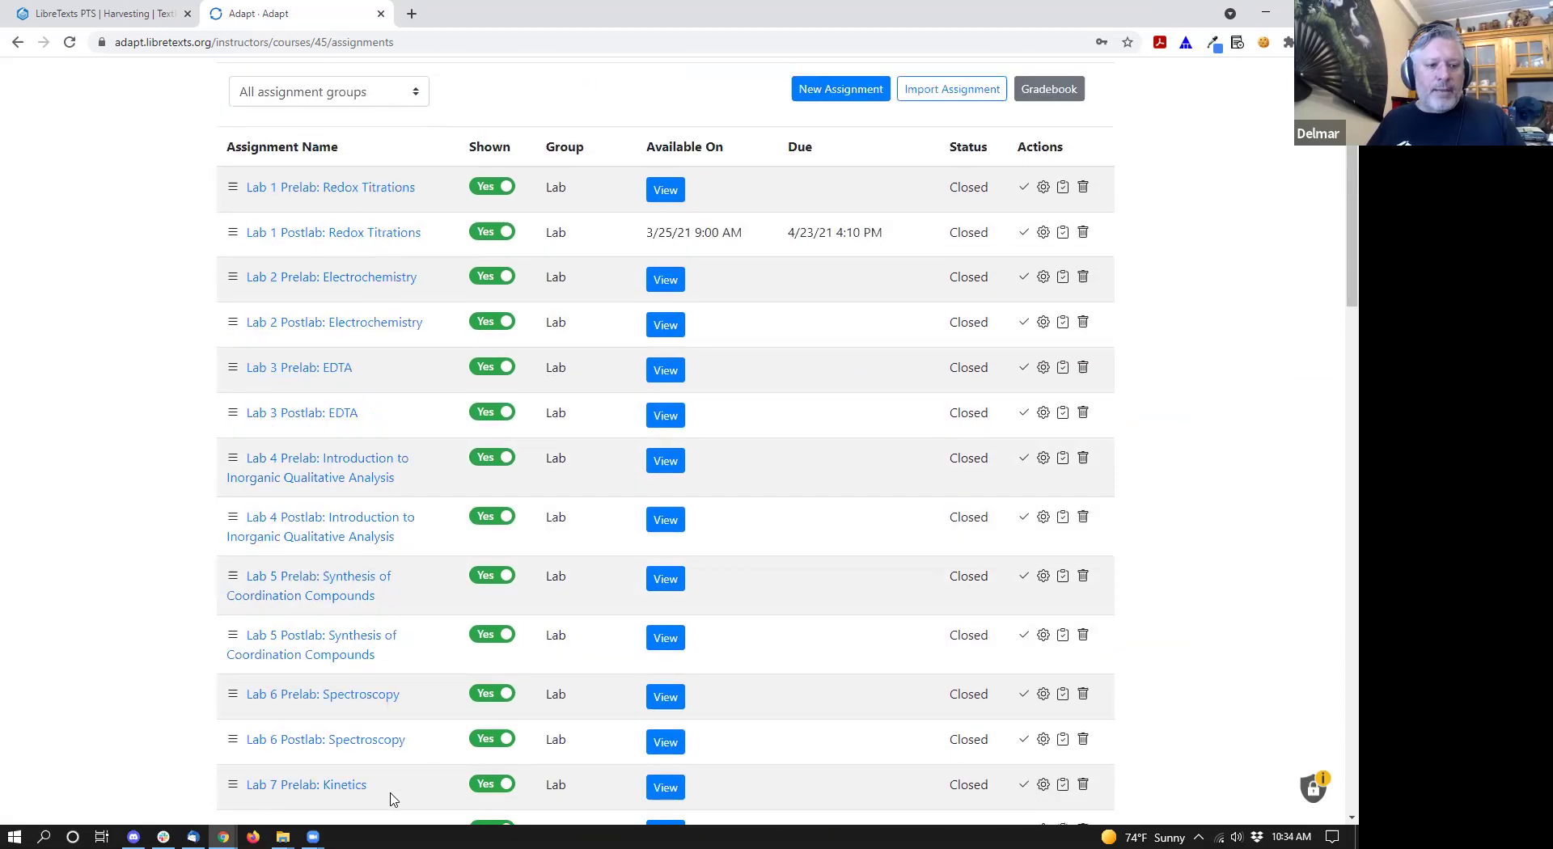
scroll(392, 800, down, 10)
scroll(392, 800, down, 2)
scroll(391, 800, down, 8)
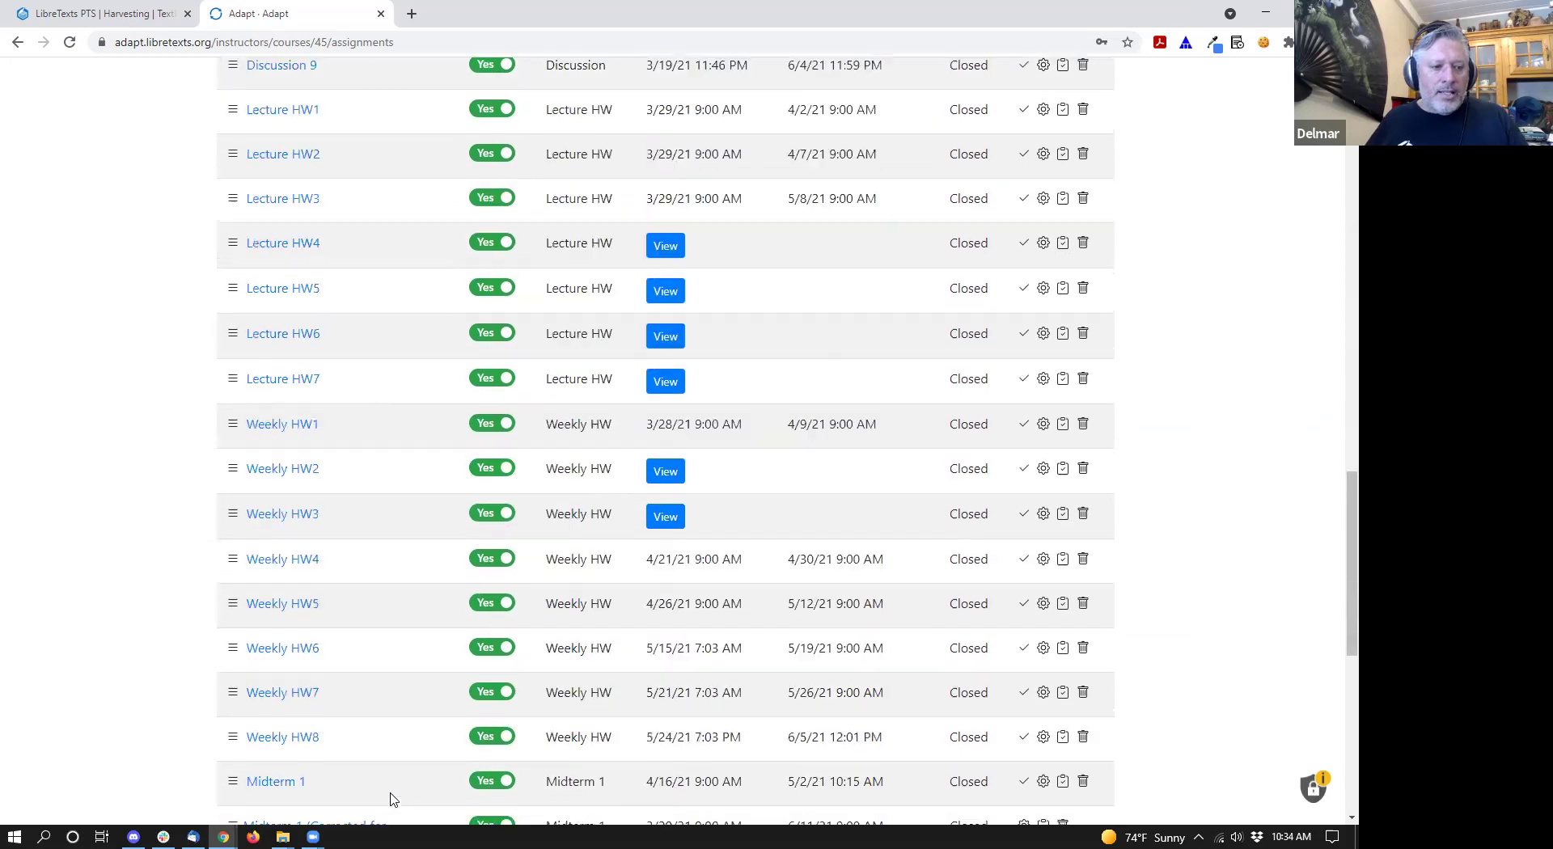
scroll(390, 800, down, 4)
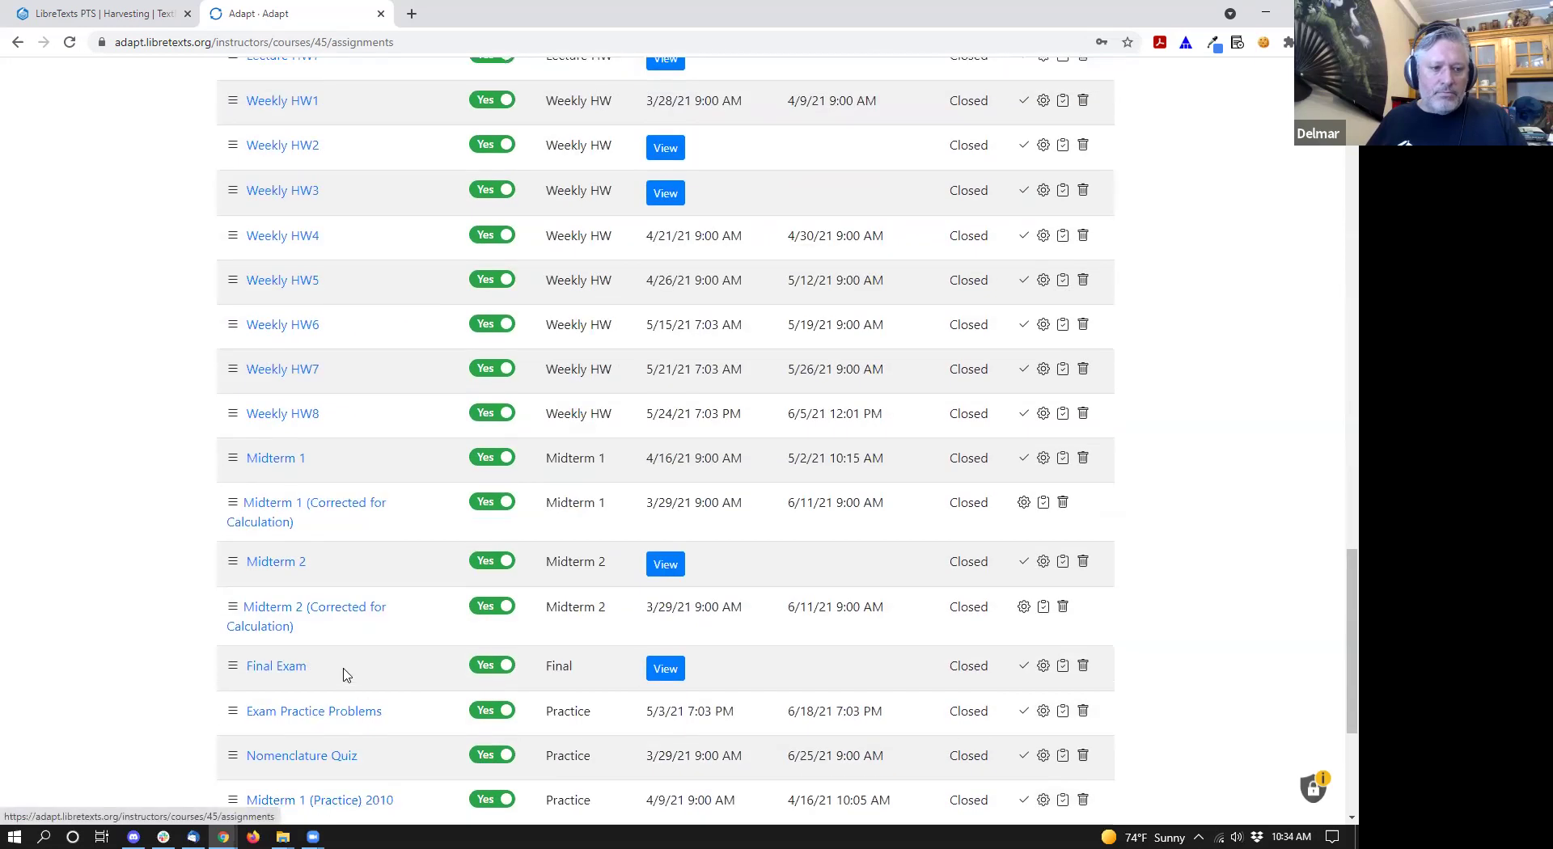
click(275, 414)
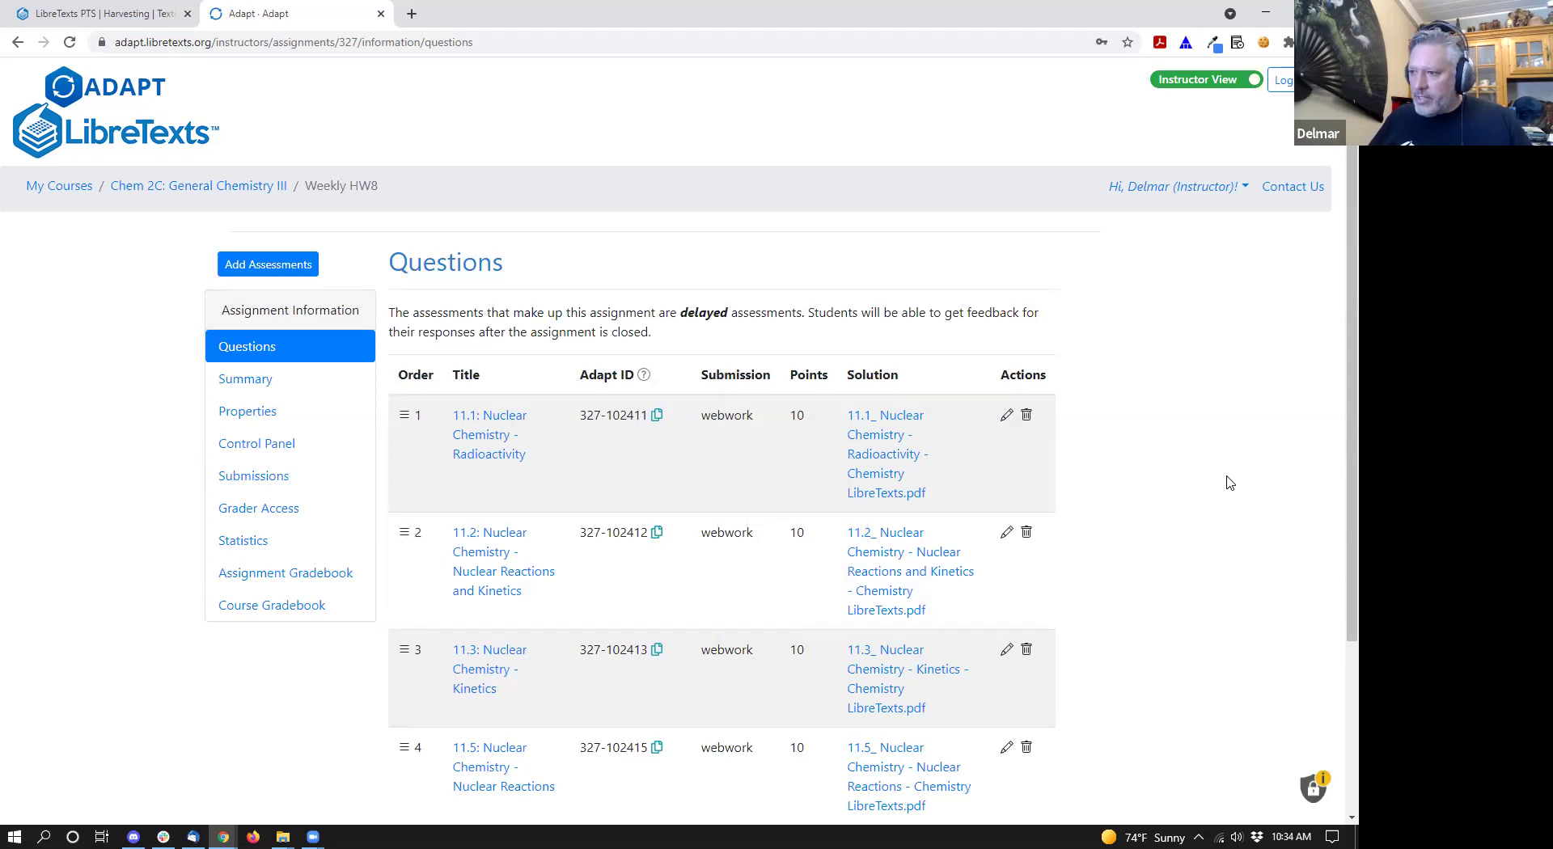
- Review the Weekly HW8 question list, including the Adapt ID of the first question
scroll(1229, 483, down, 3)
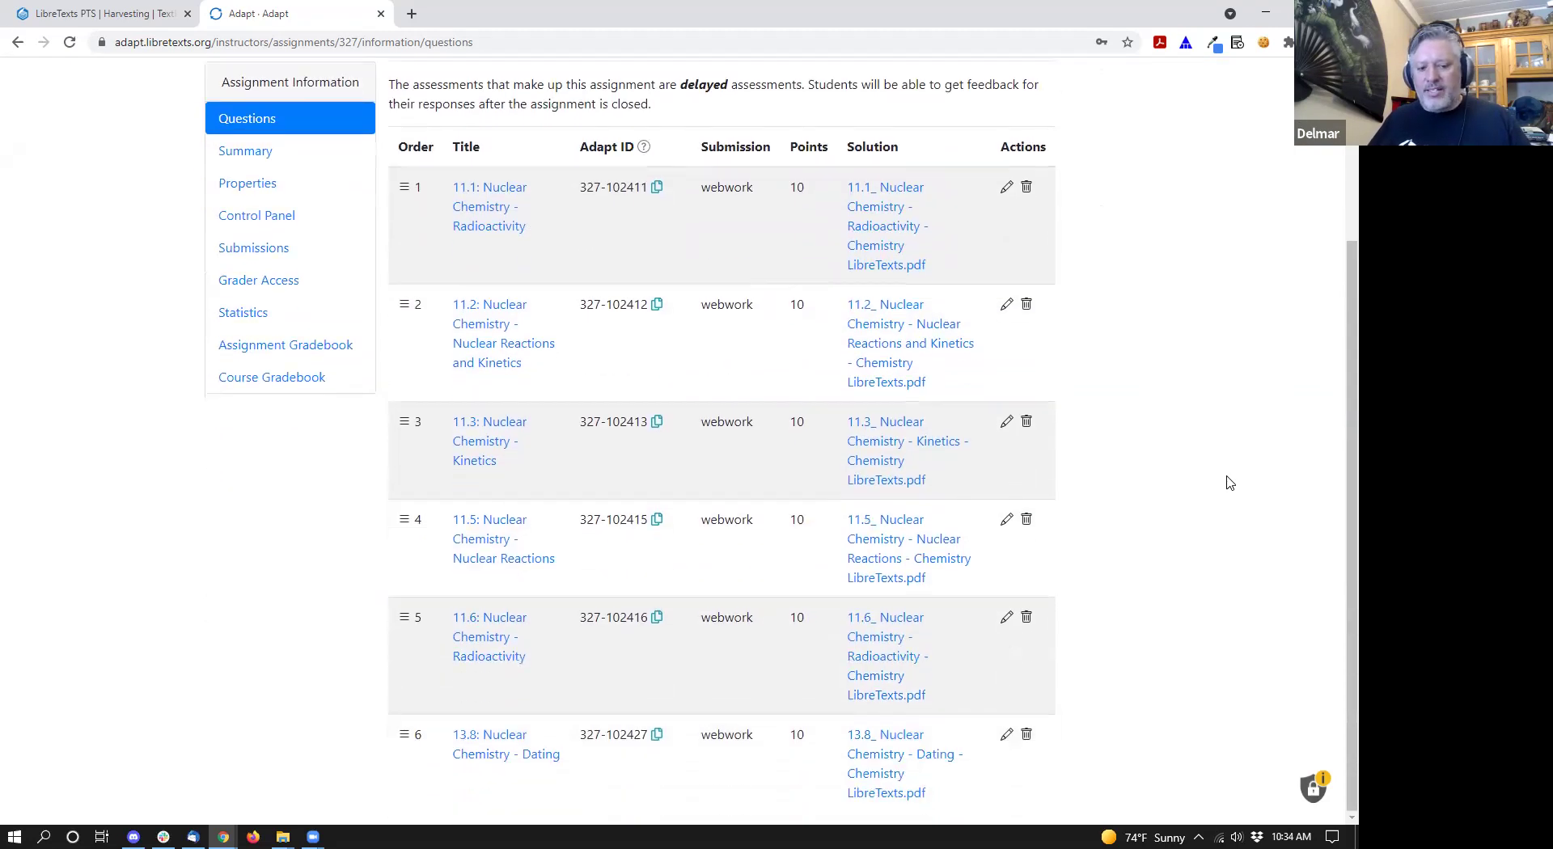
scroll(1230, 483, up, 2)
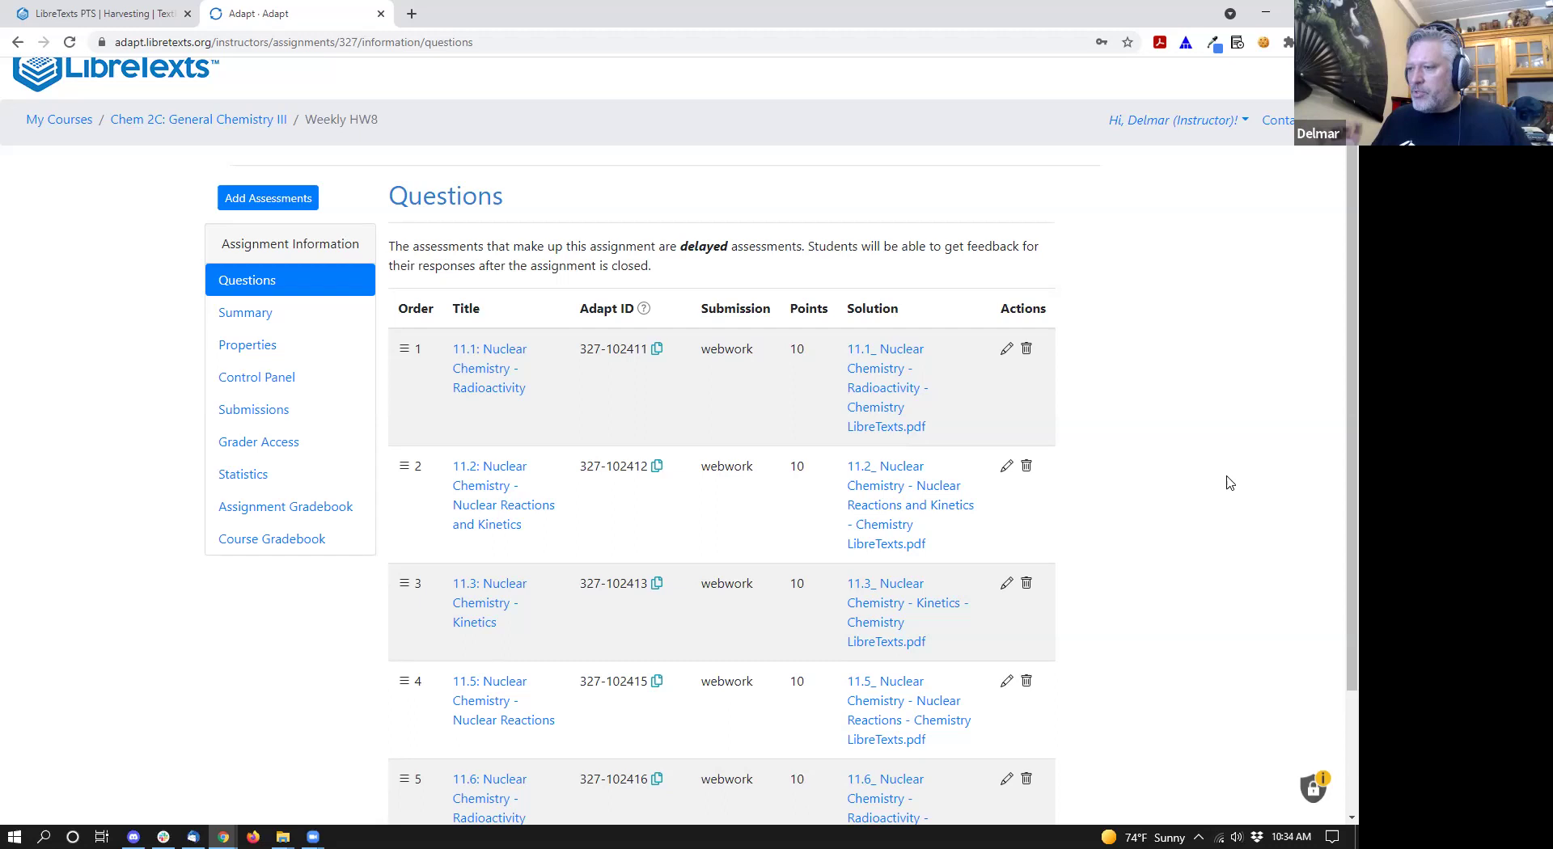
scroll(1230, 483, down, 2)
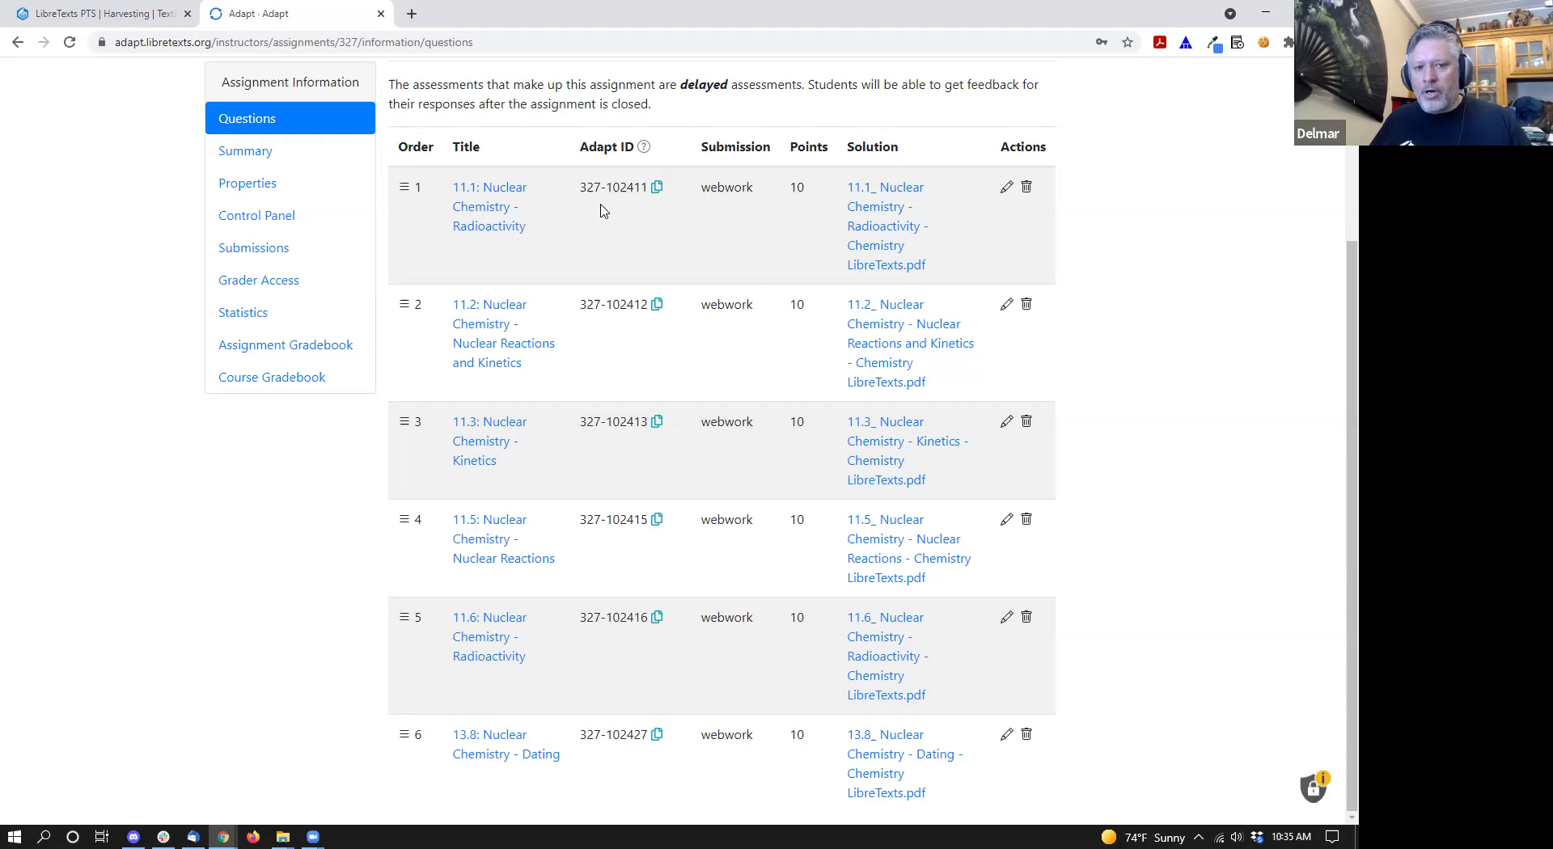
drag(601, 190, 570, 194)
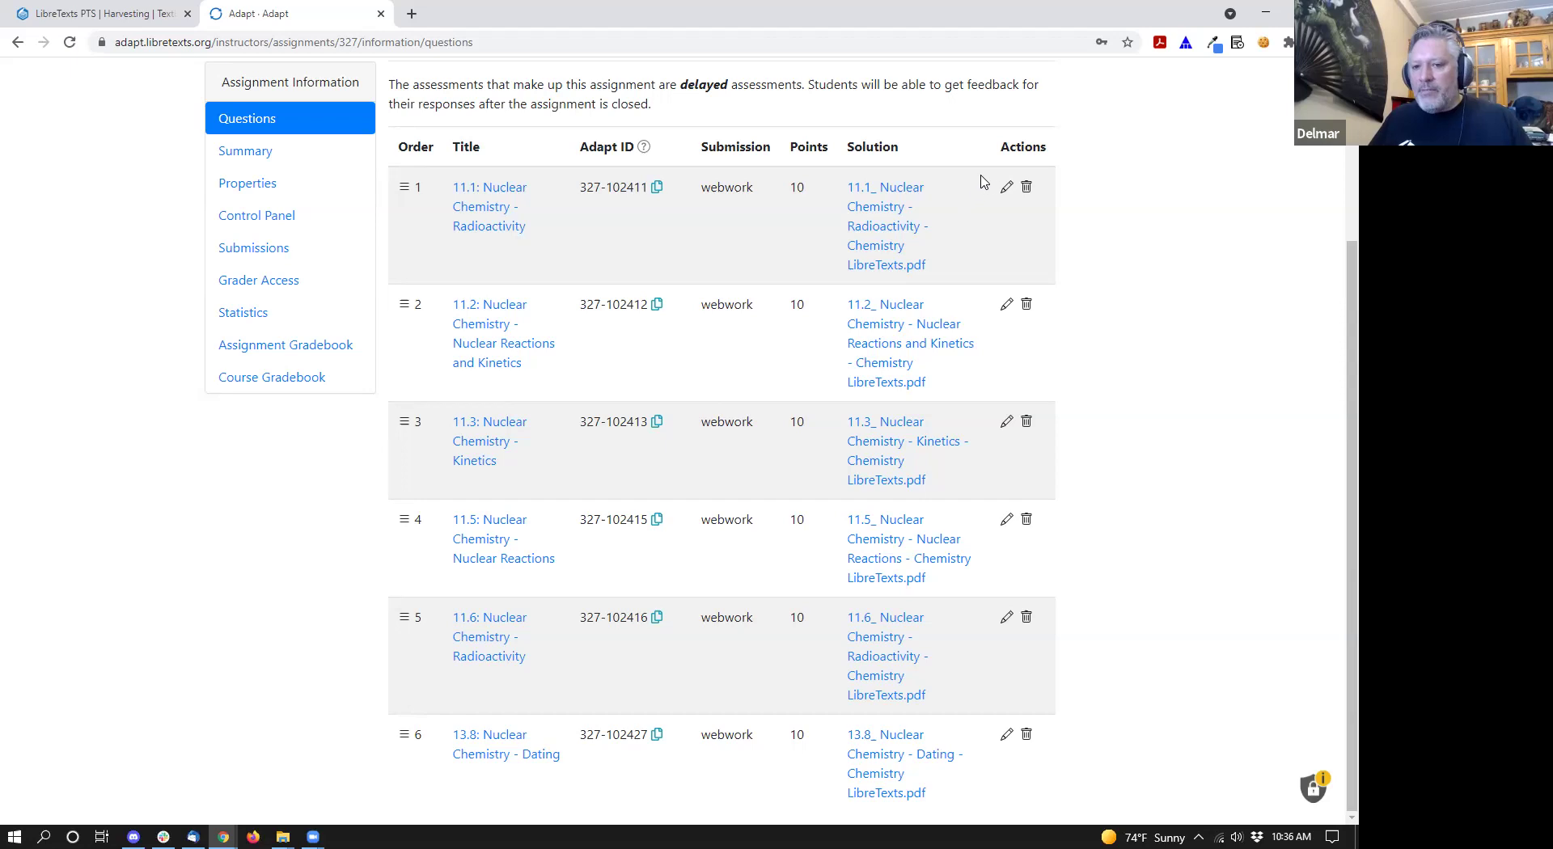
- Open the source page of question 11.1: Nuclear Chemistry - Radioactivity and return to the assignment's question list
click(1009, 189)
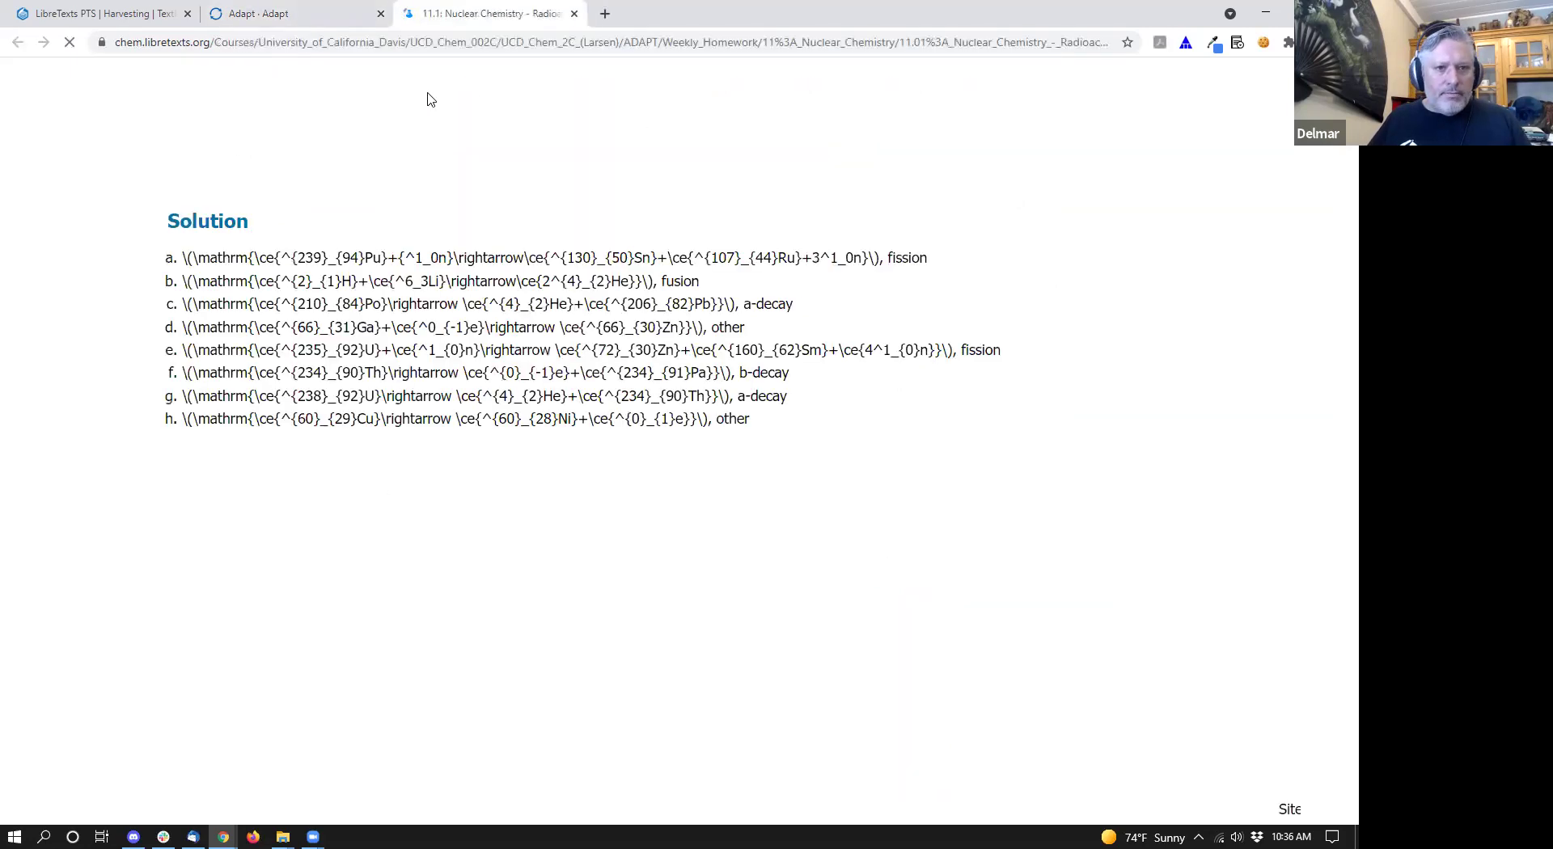
click(333, 13)
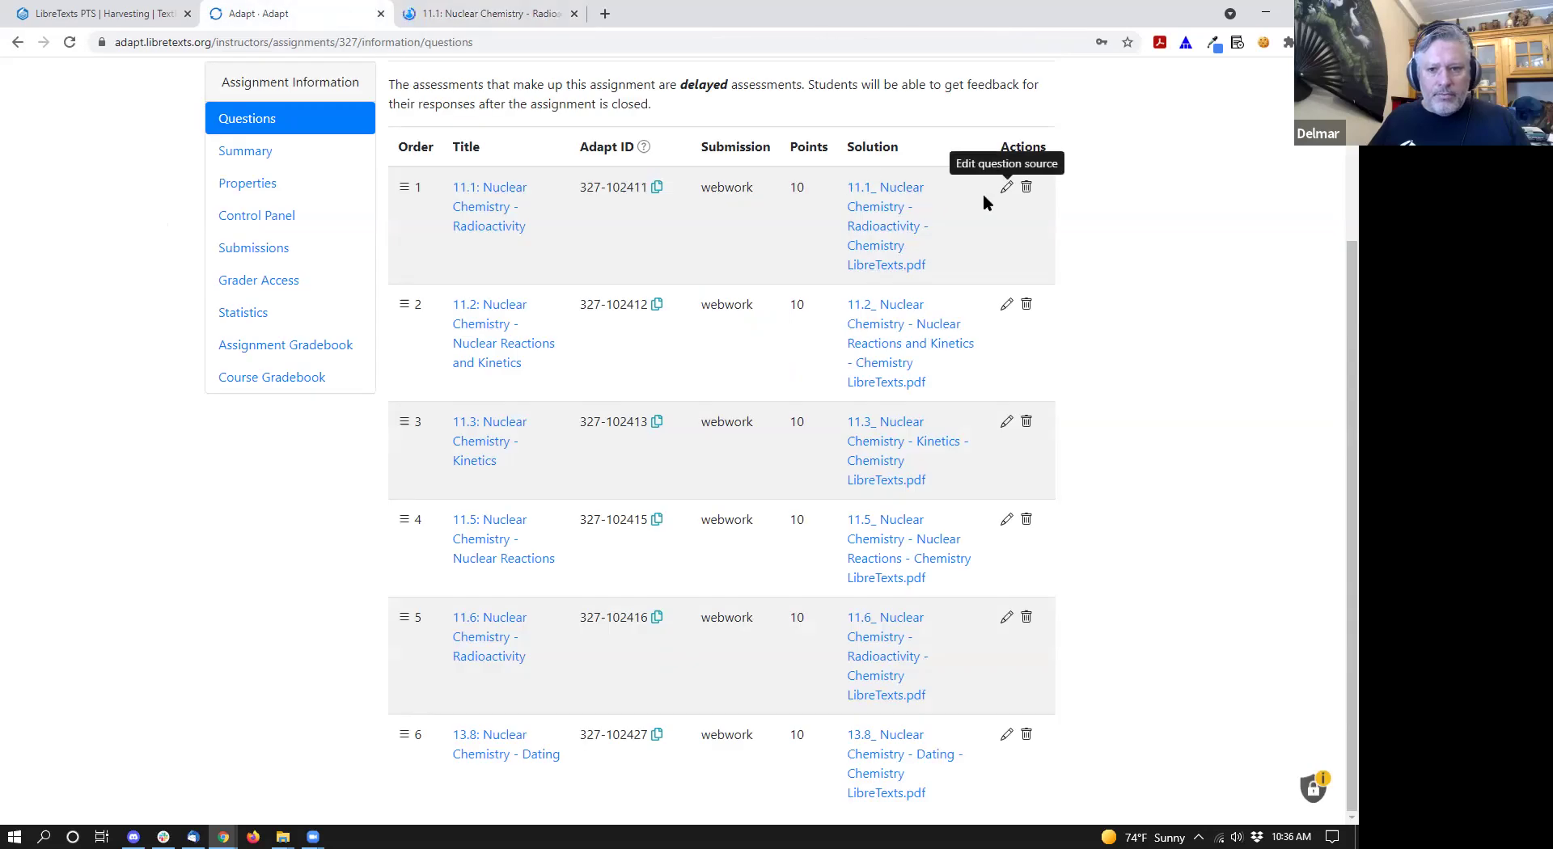
- Open the source page of the first Weekly HW8 question and close the source pages to return to the question list
click(1007, 187)
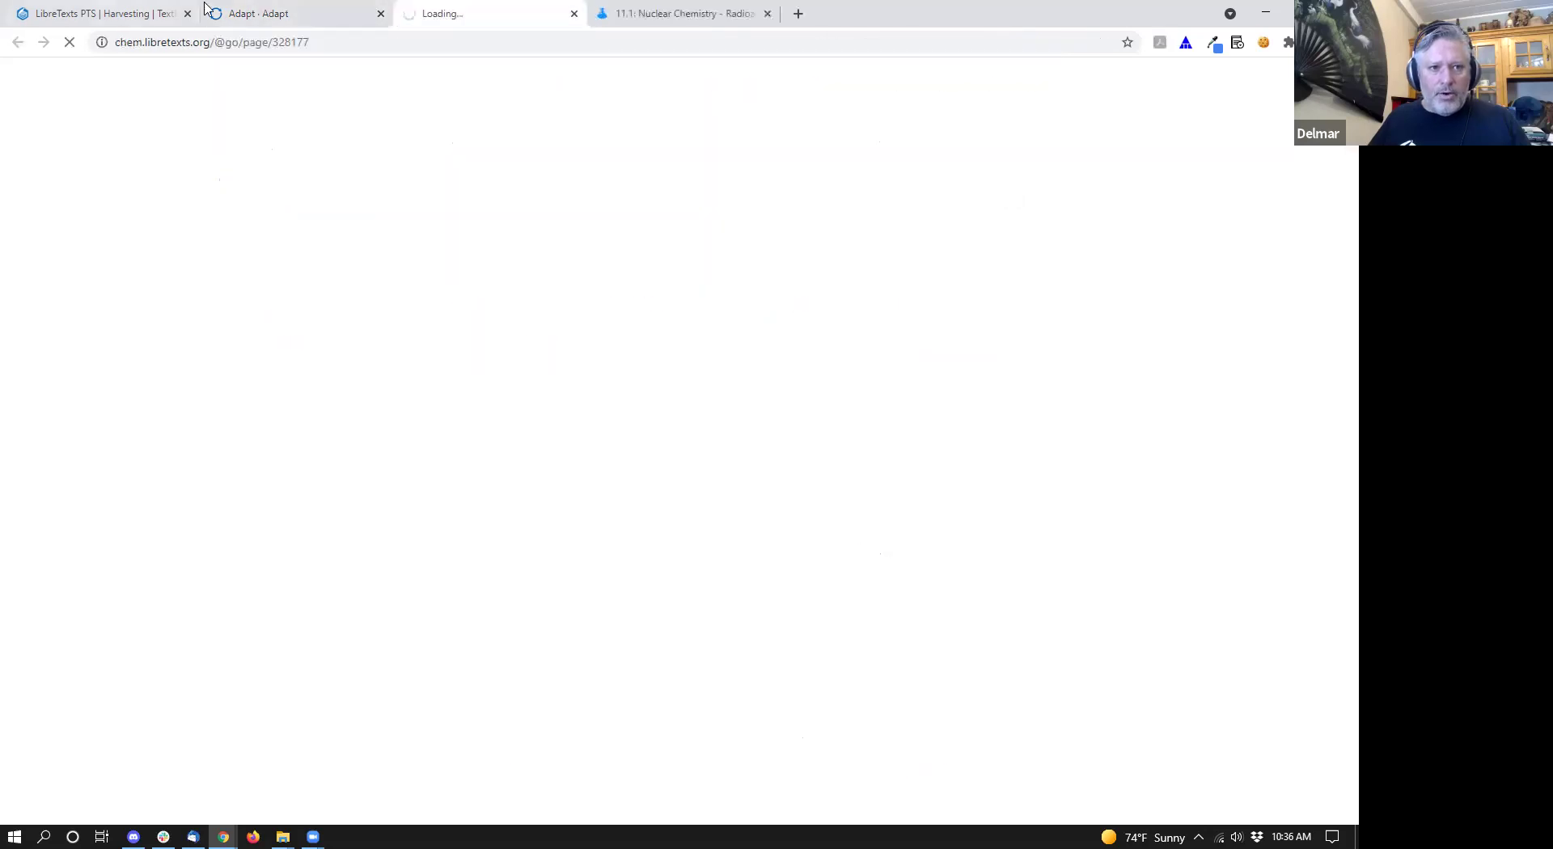
click(575, 14)
click(574, 14)
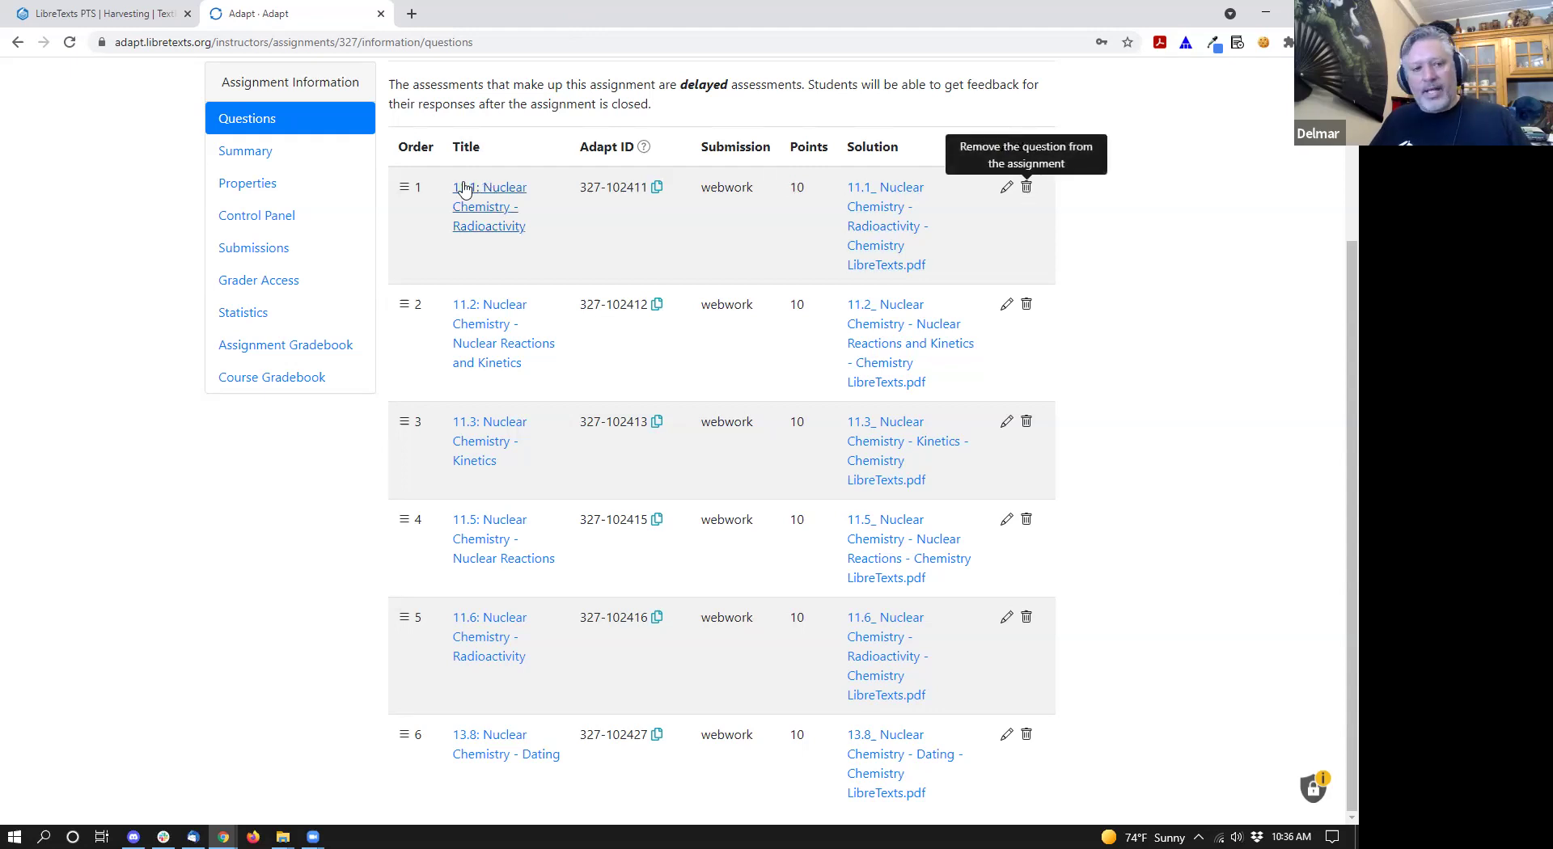
mouse_move(409, 188)
mouse_down()
mouse_move(402, 257)
mouse_move(406, 191)
mouse_up()
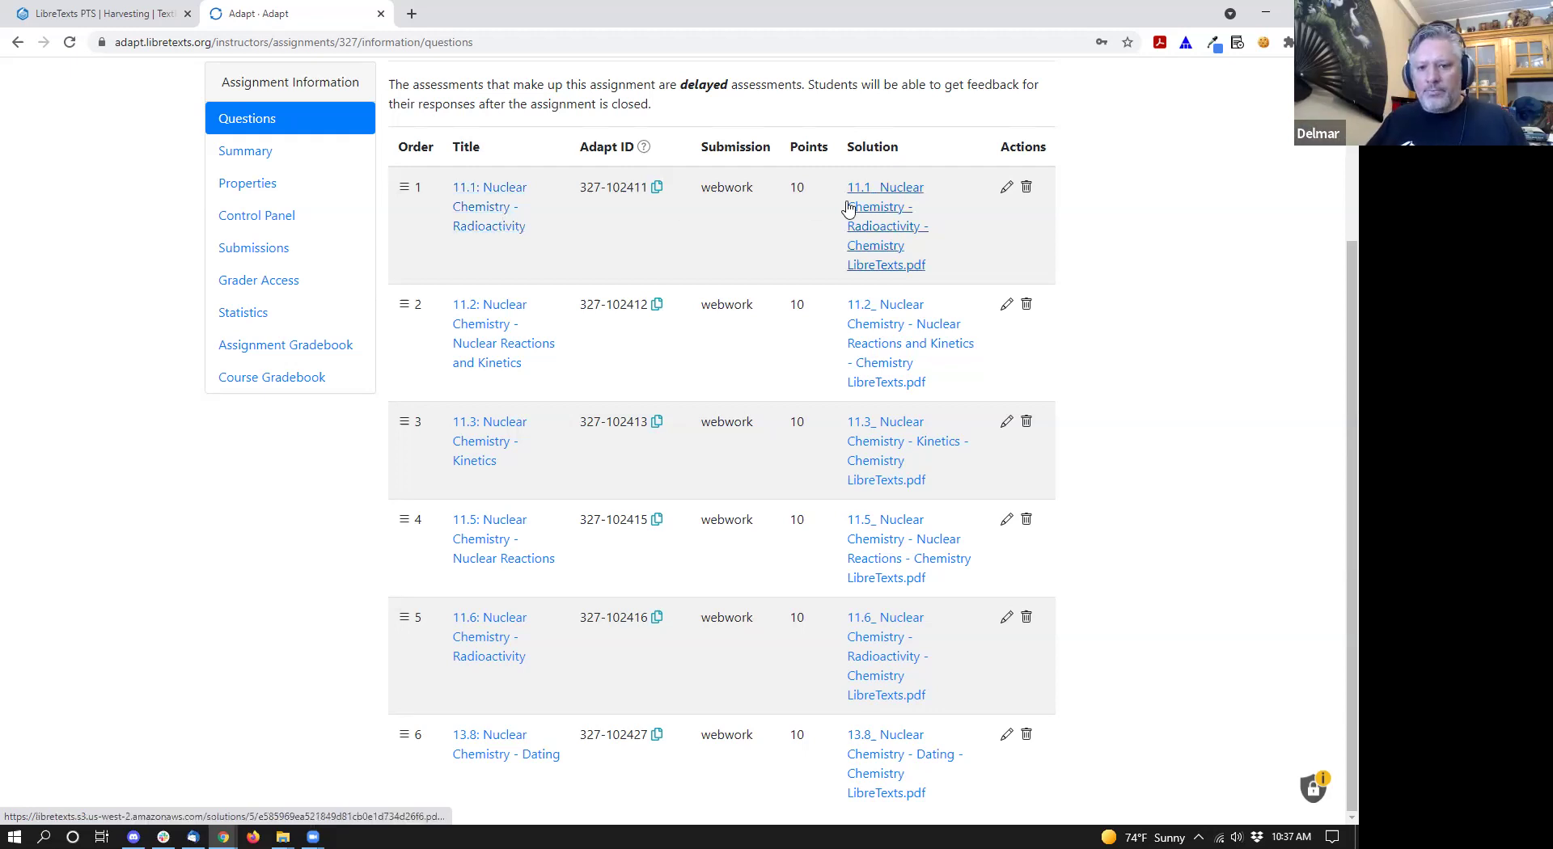
- Open the source page of question 11.1: Nuclear Chemistry - Radioactivity and read through all its parts down to the solution
click(1008, 191)
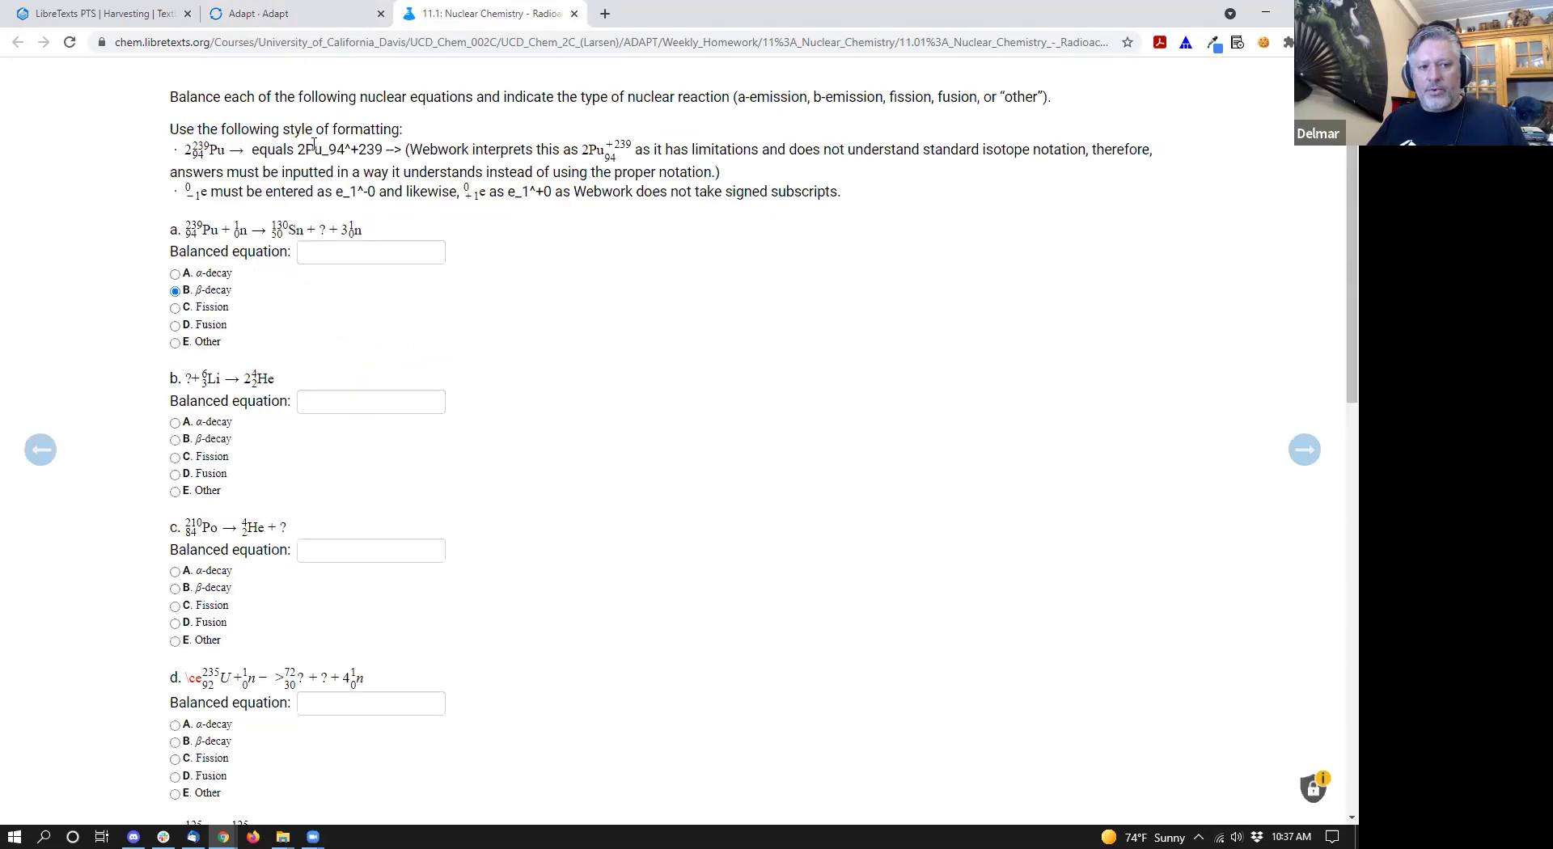
scroll(529, 348, down, 12)
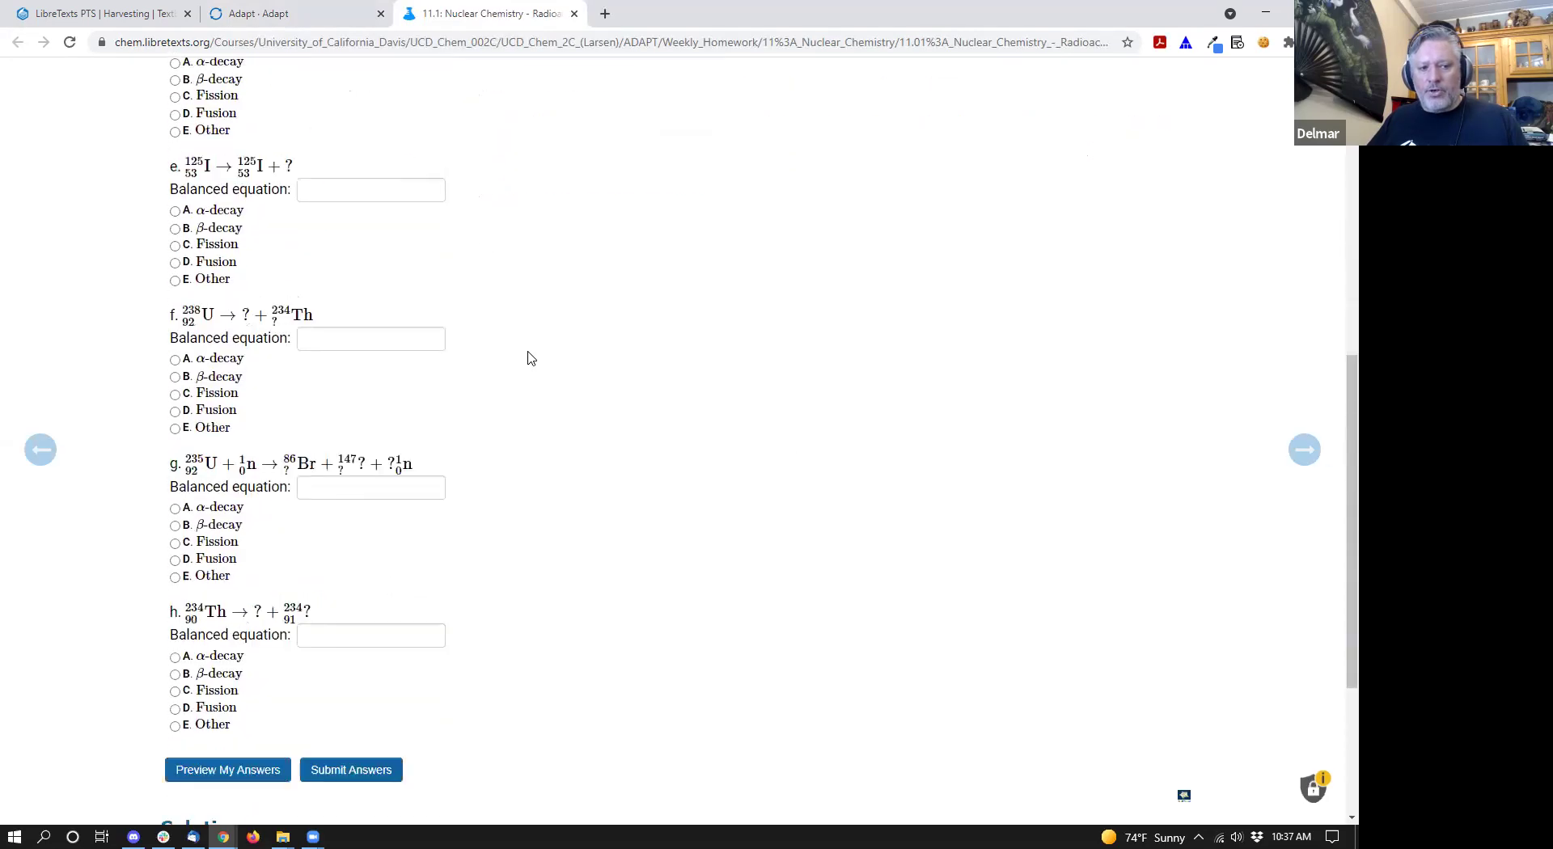
scroll(511, 377, up, 9)
scroll(510, 376, up, 3)
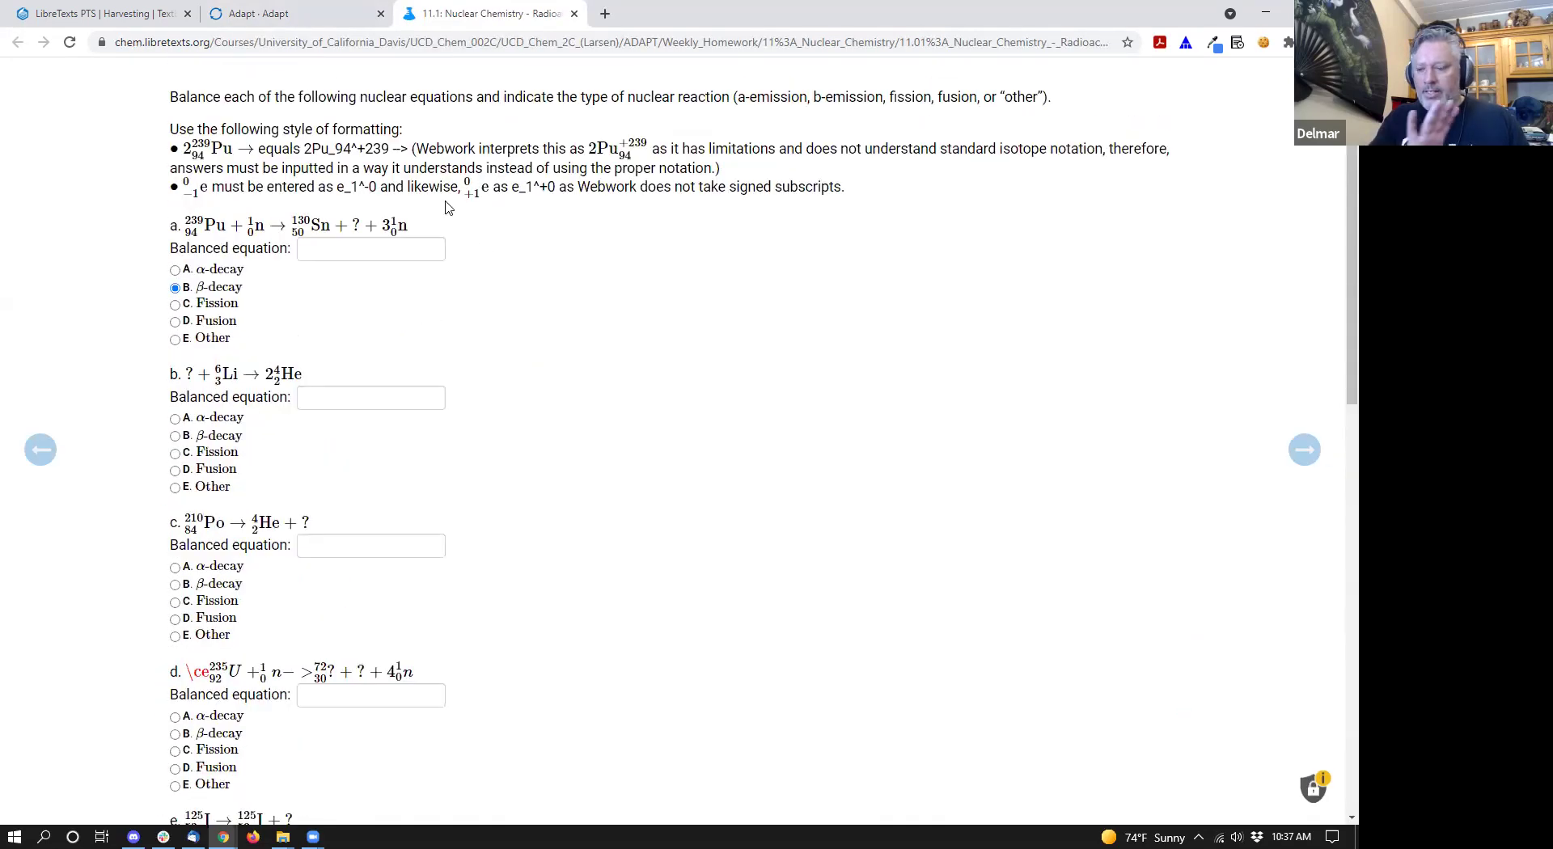
scroll(621, 379, down, 1)
scroll(622, 379, down, 12)
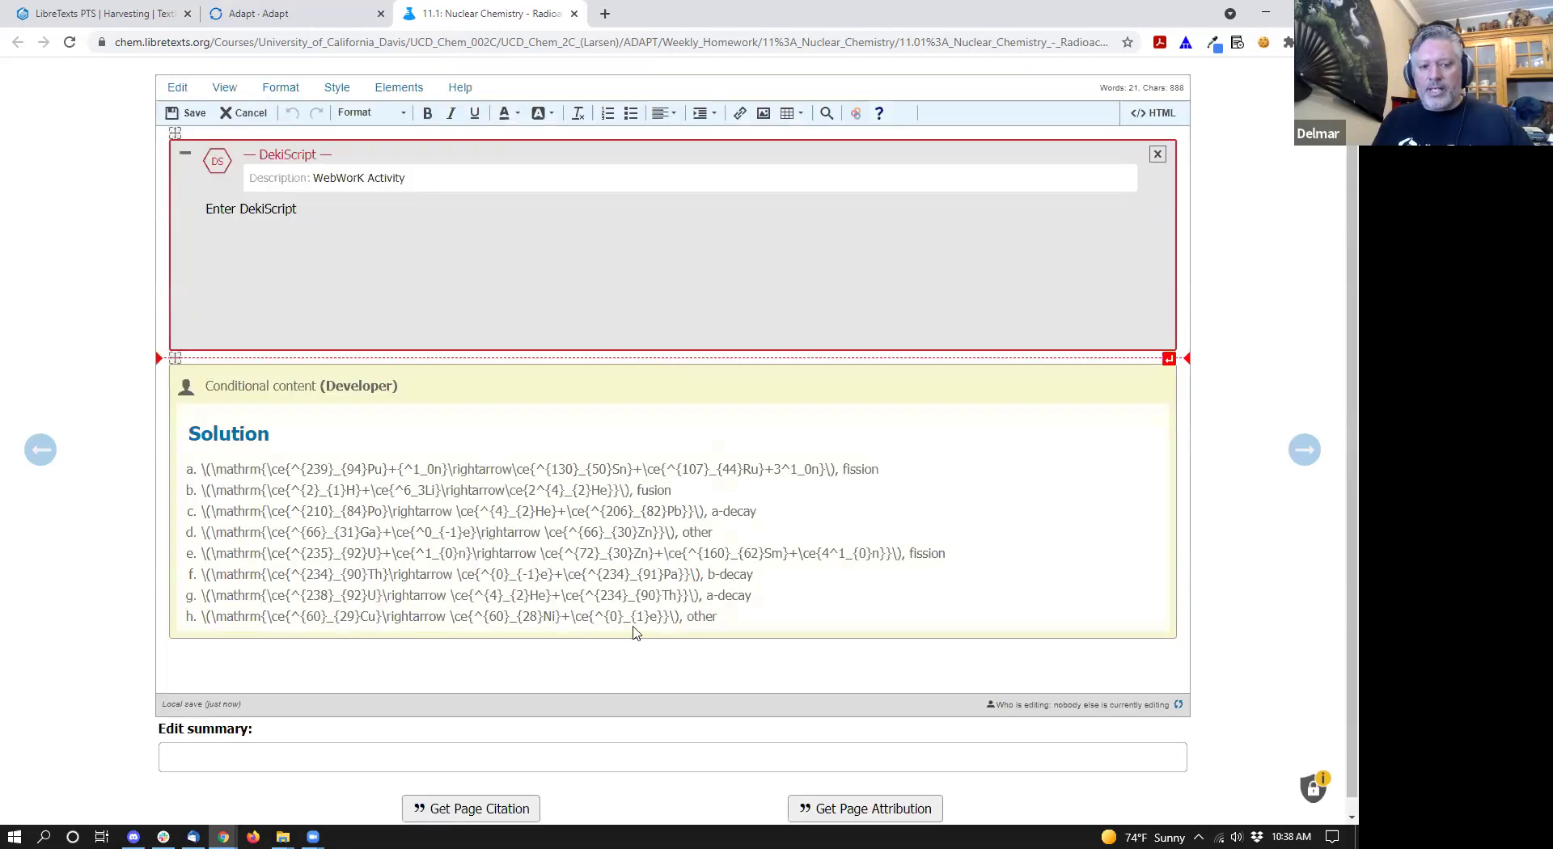
- Inspect the developer-only solution of question 11.1 in the page editor, and leave it by discarding the changes
click(744, 458)
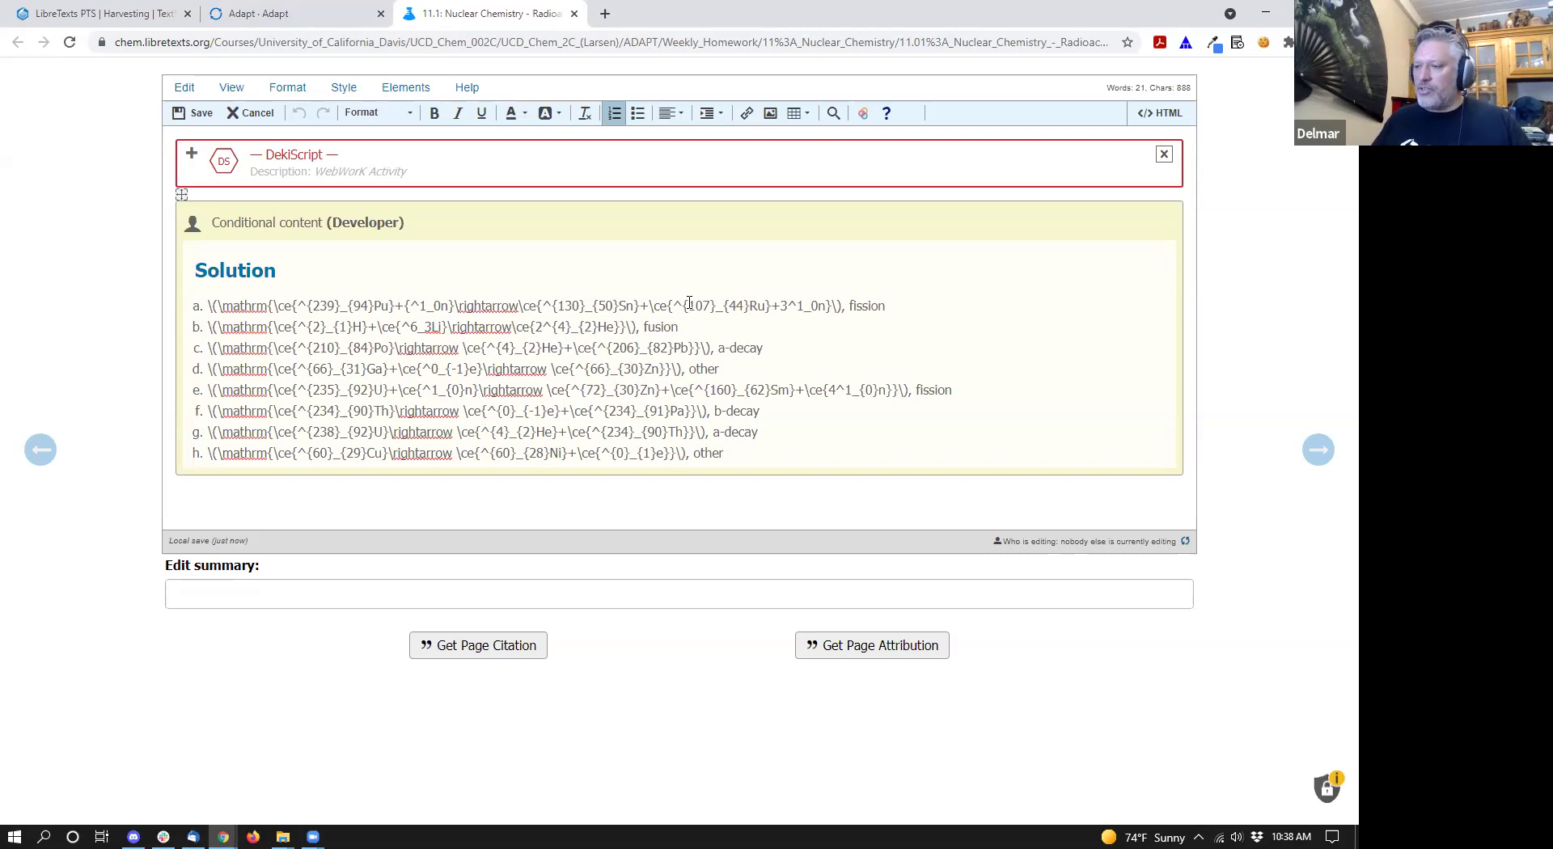
click(252, 118)
click(828, 491)
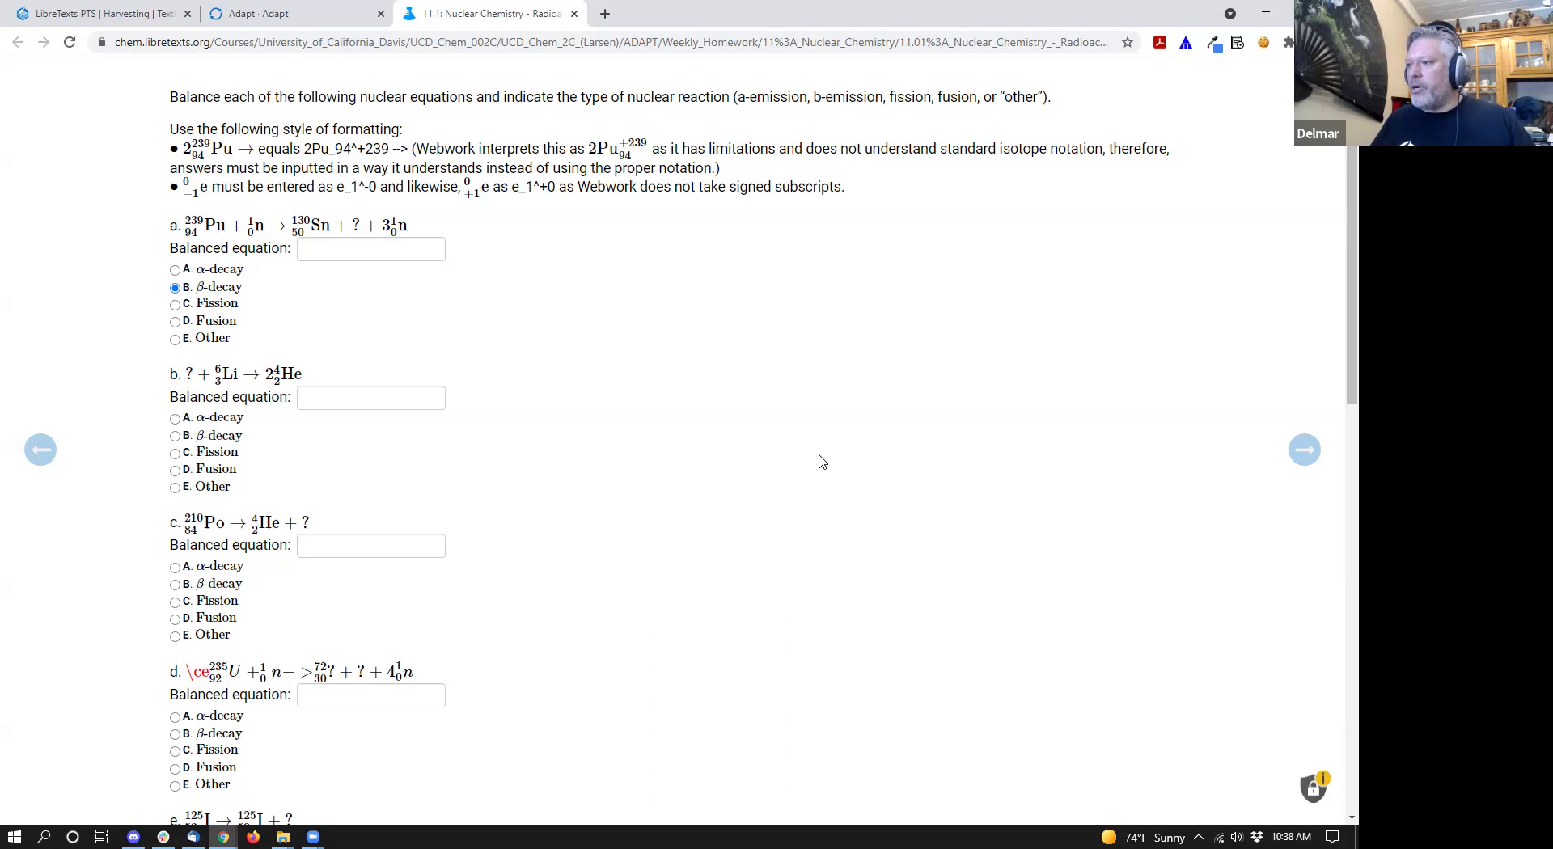
- Return to ADAPT, open question 11.1 in the Weekly HW8 question view and compare it with its source page
click(326, 8)
click(510, 229)
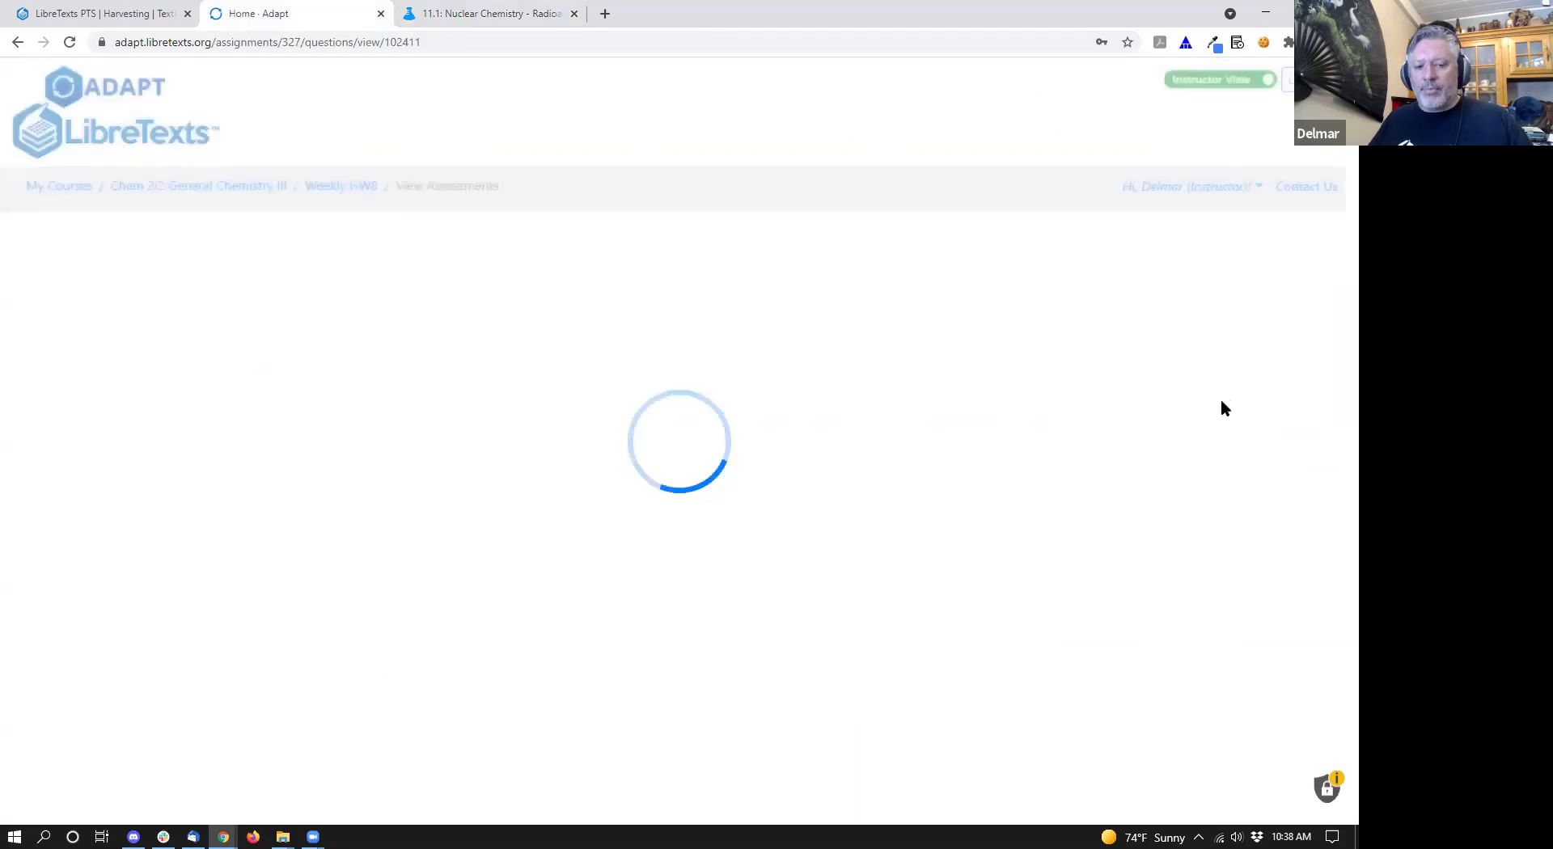
scroll(1222, 409, down, 4)
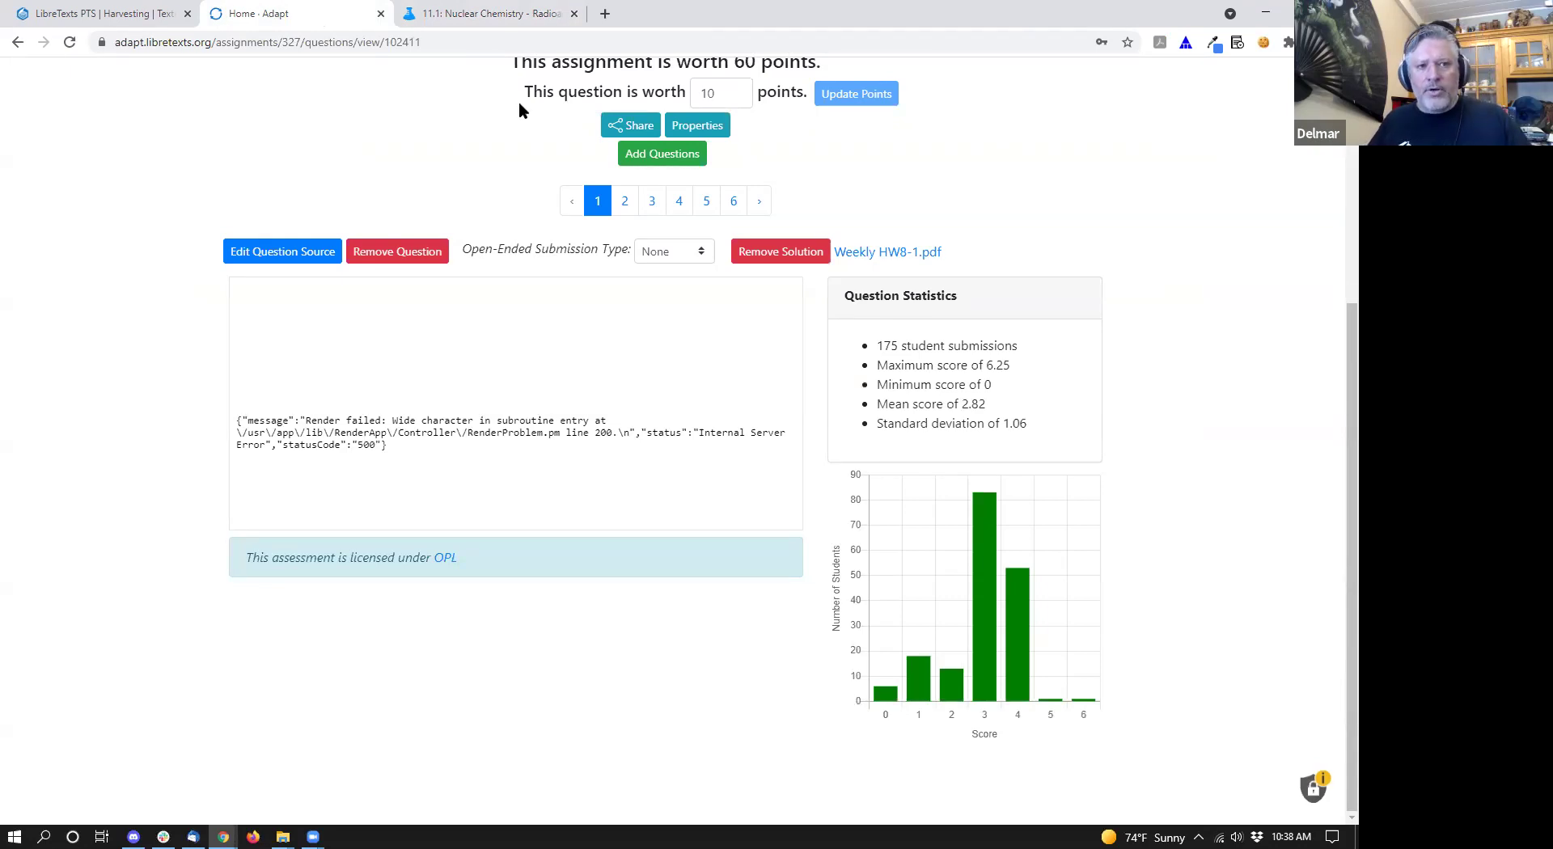
click(485, 12)
click(250, 8)
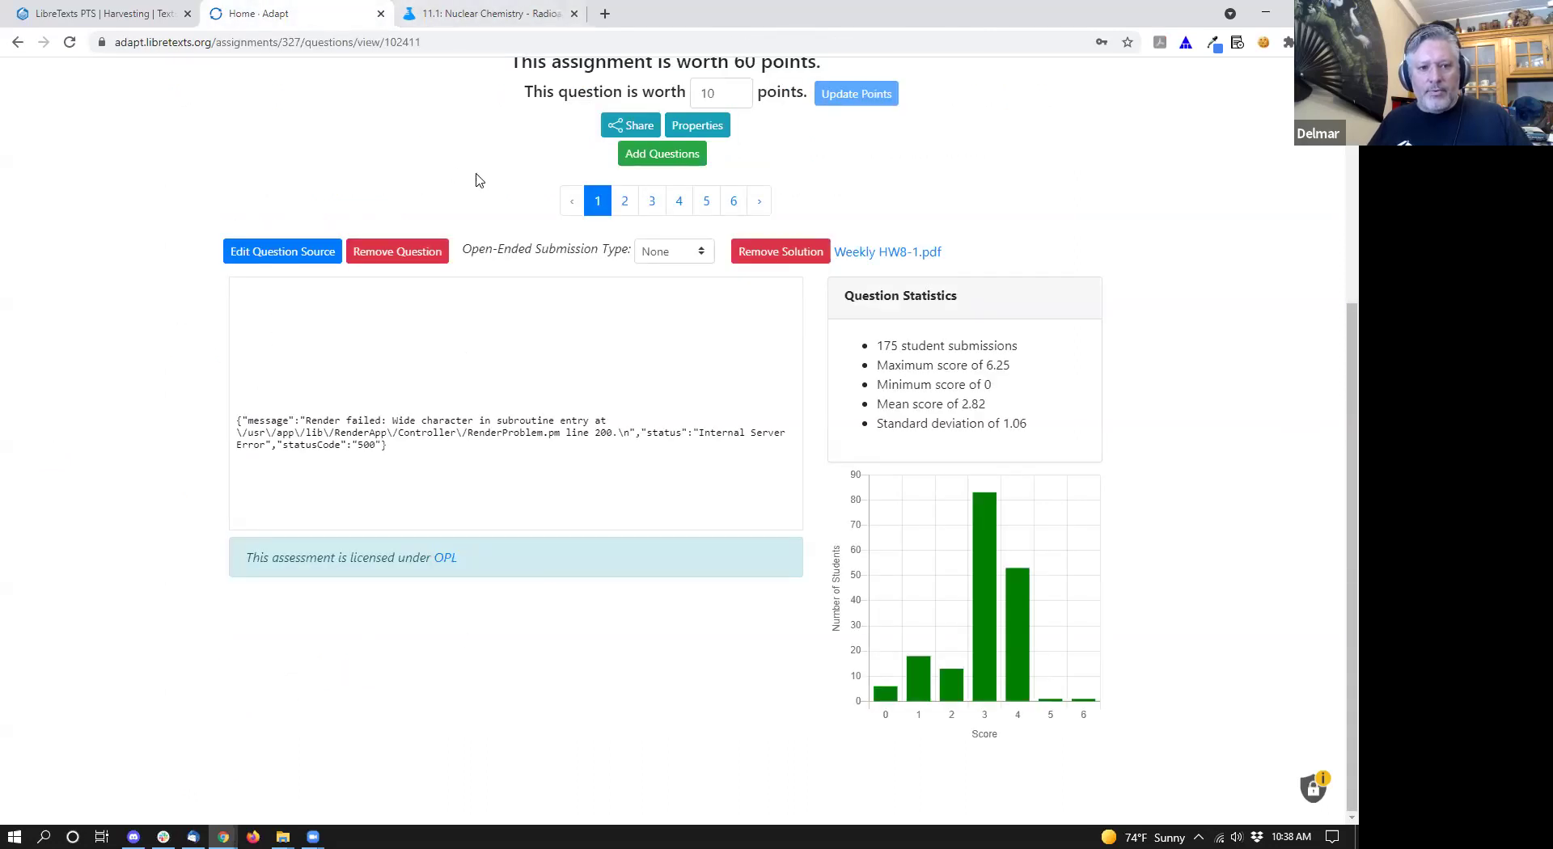
- Check question 2's score statistics, and inspect its source page's solution in the editor without keeping changes
click(625, 201)
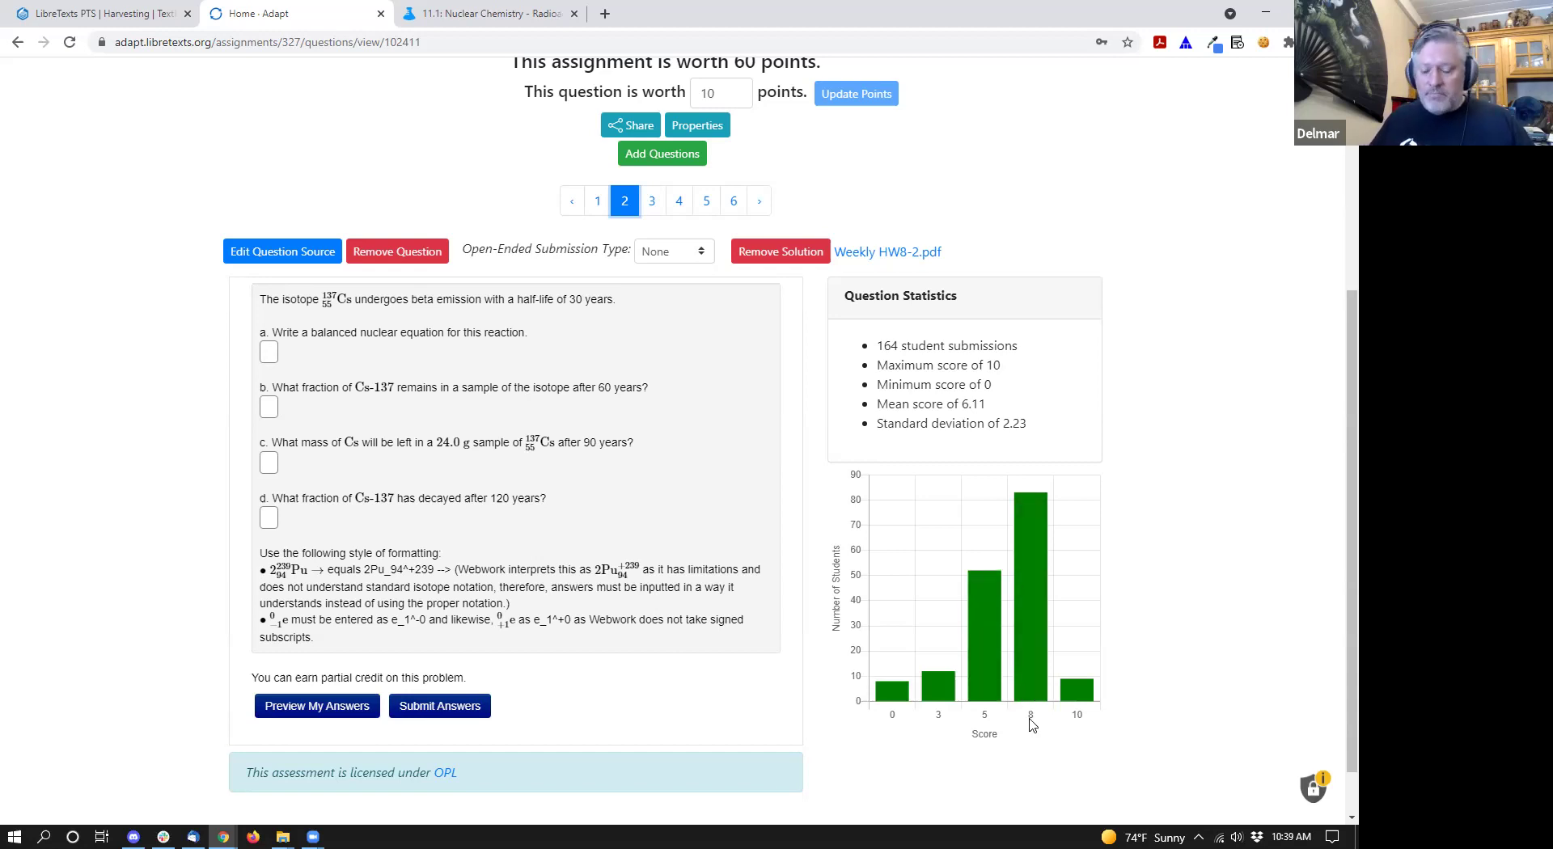
mouse_move(1032, 536)
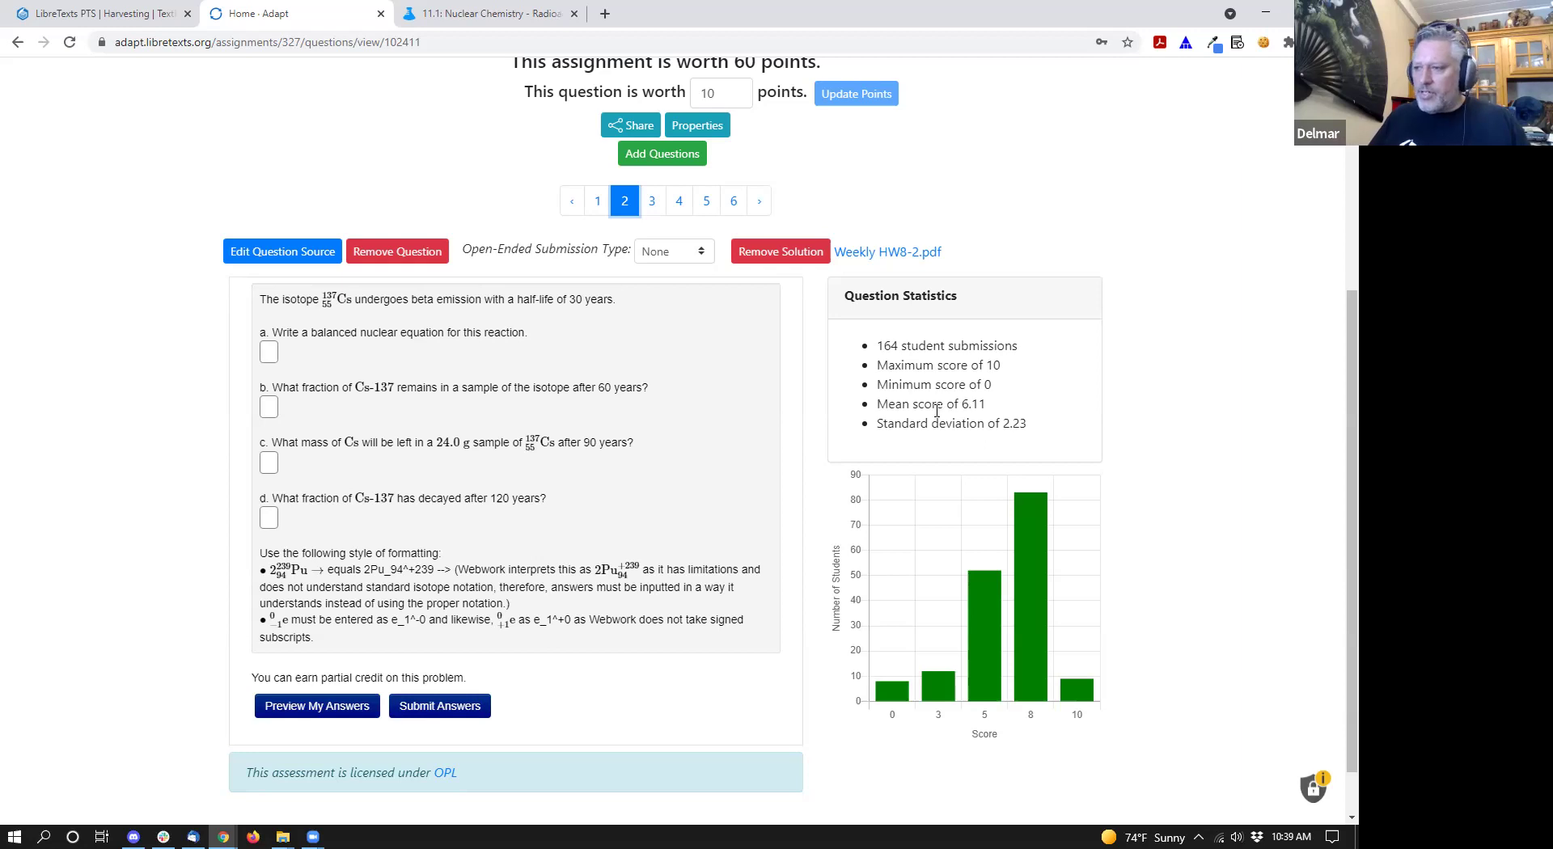
click(235, 263)
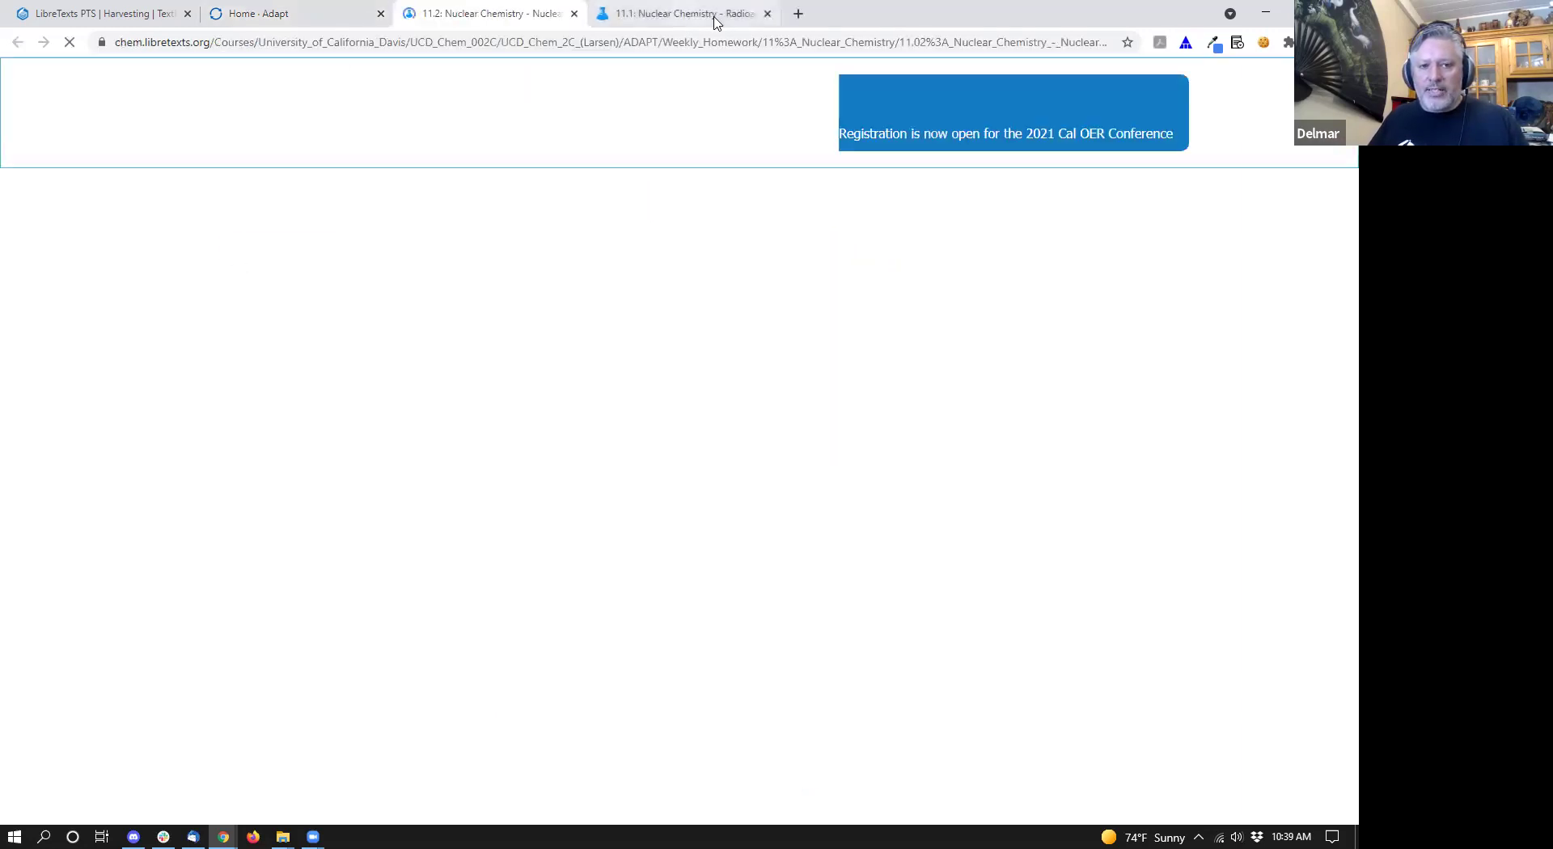
click(767, 14)
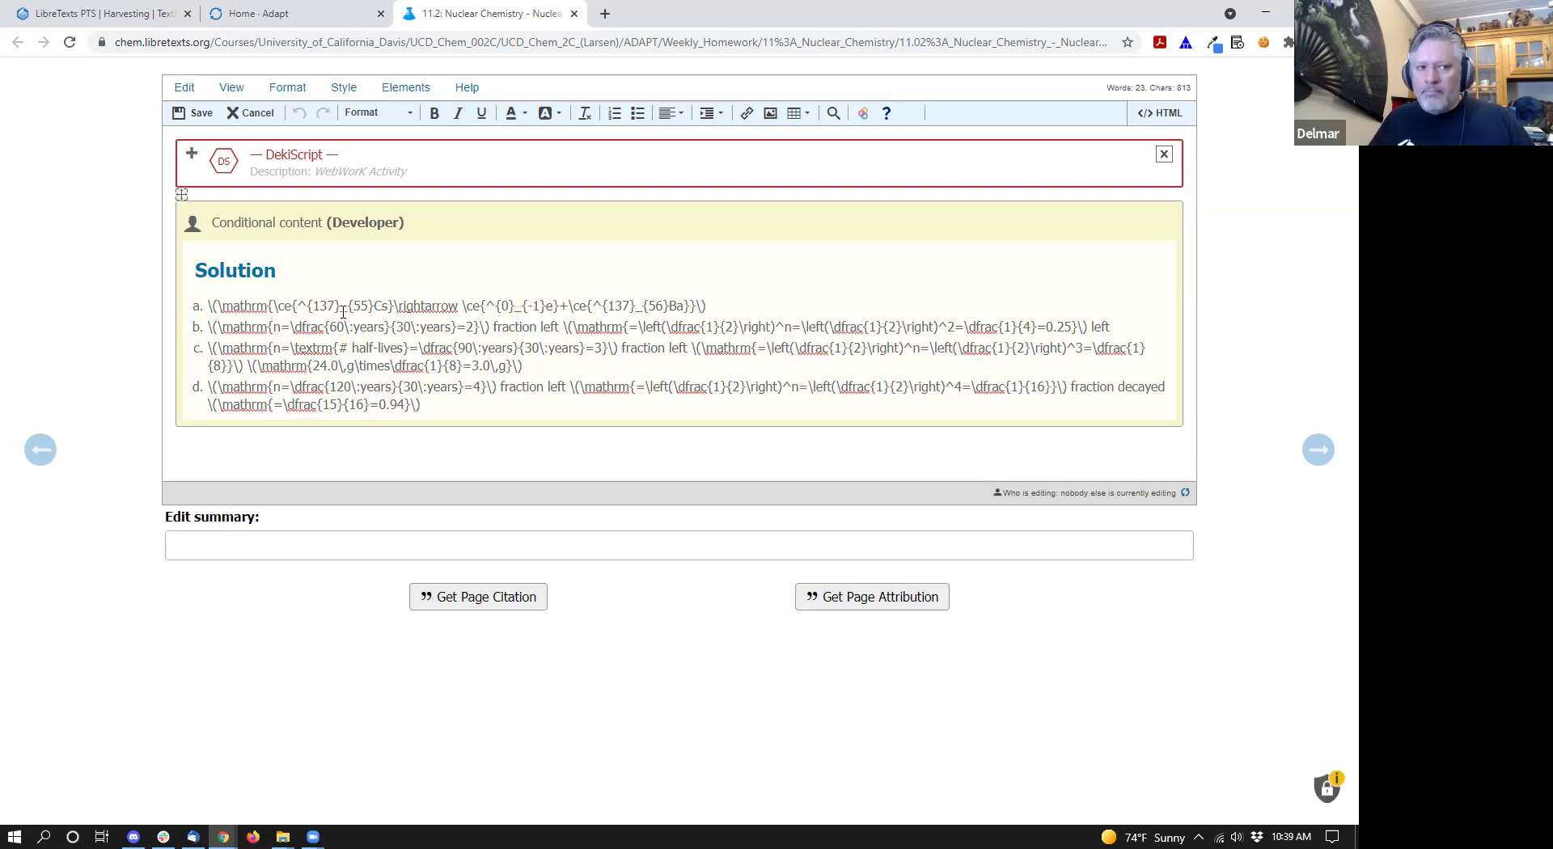
click(249, 114)
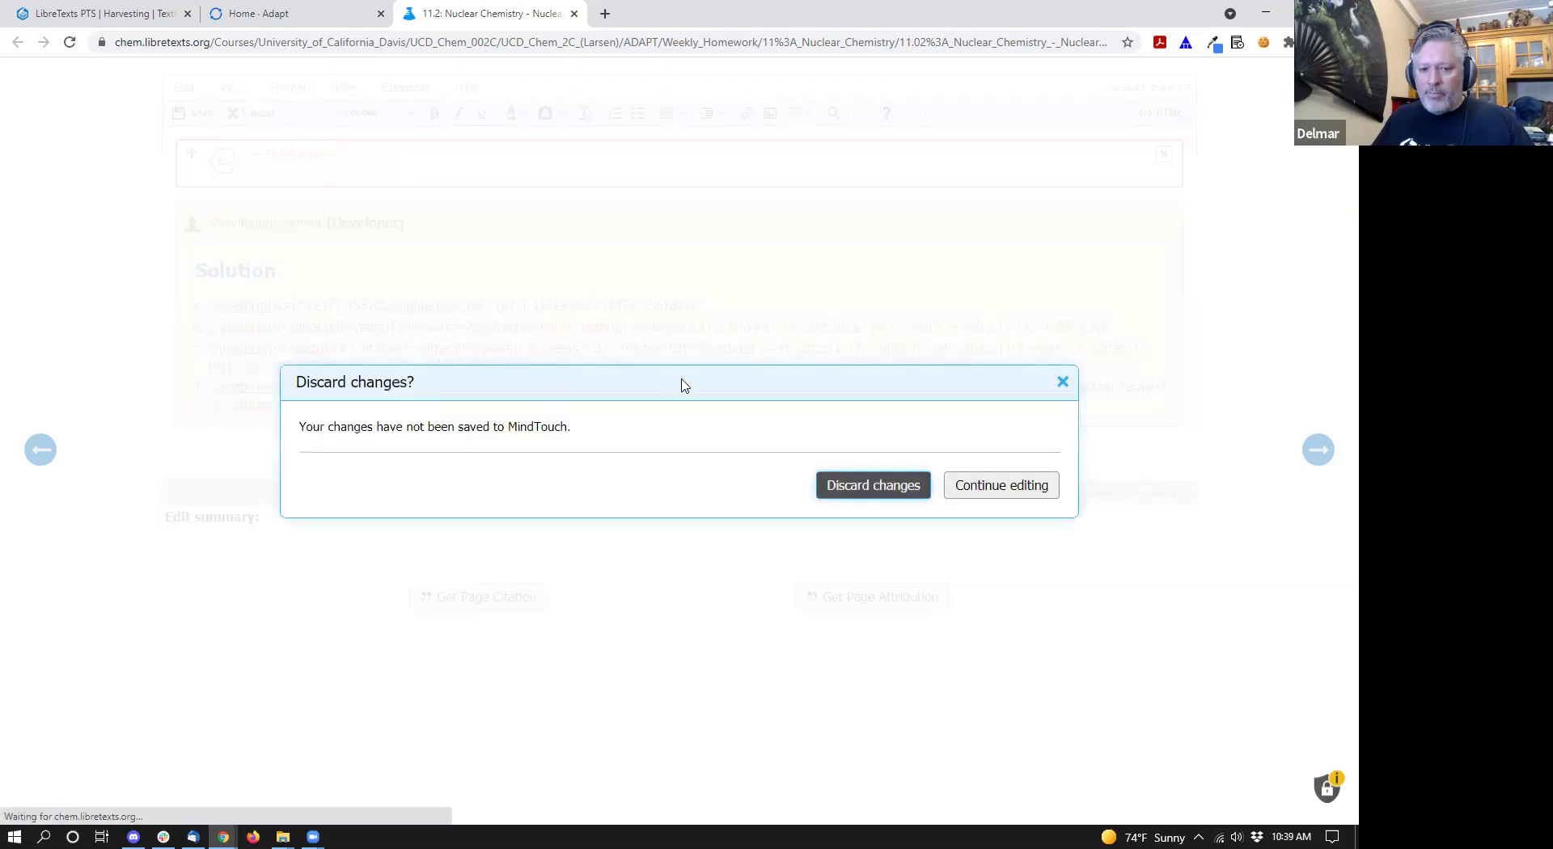
click(832, 484)
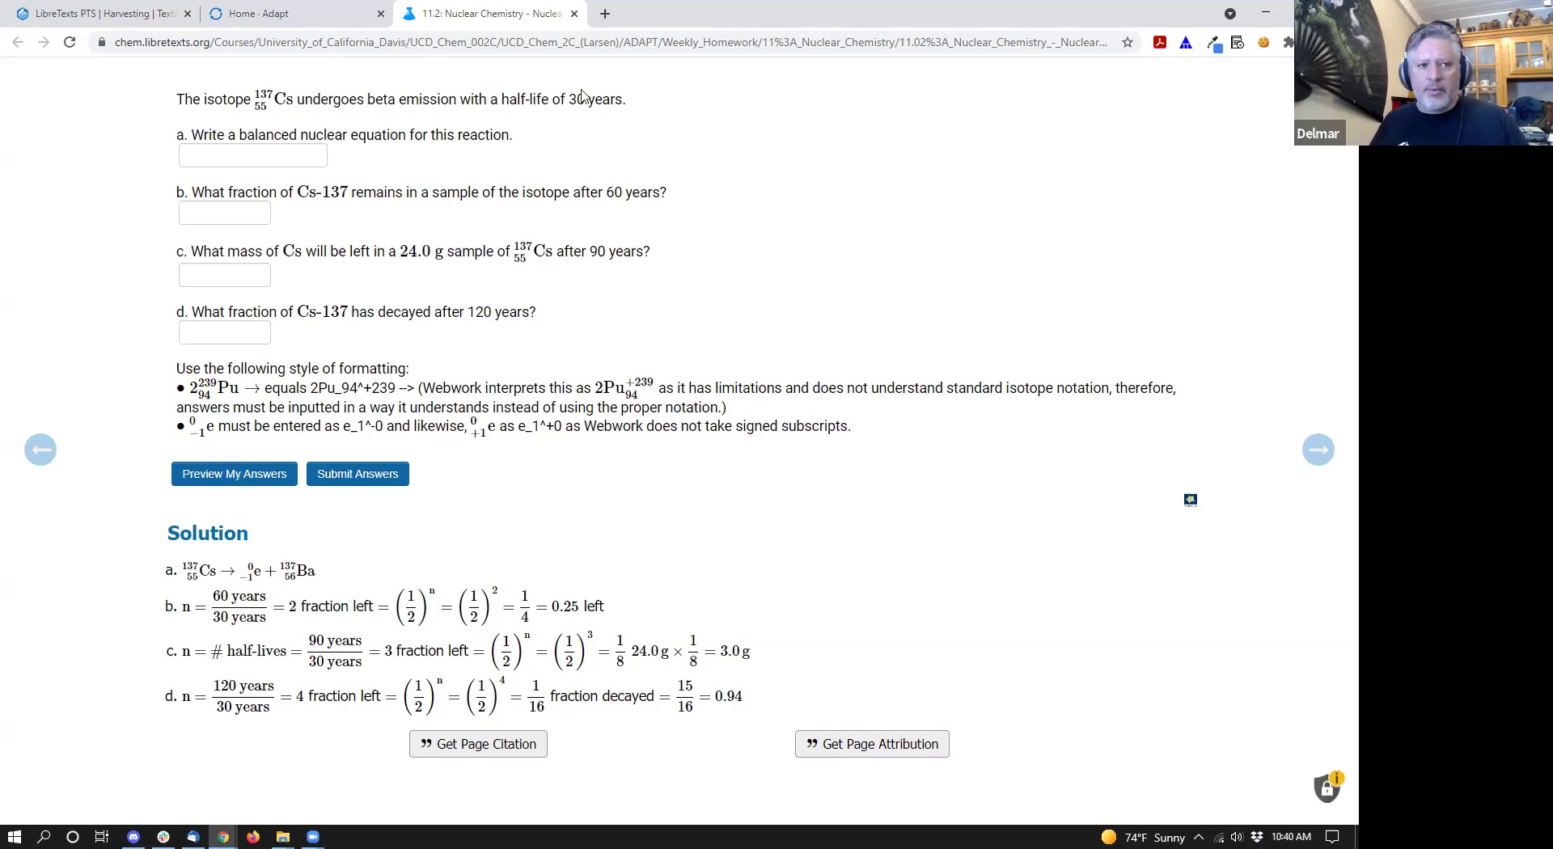
- Return to ADAPT and draft a private description in question 2's properties saying that a named professor doesn't like this problem
click(259, 14)
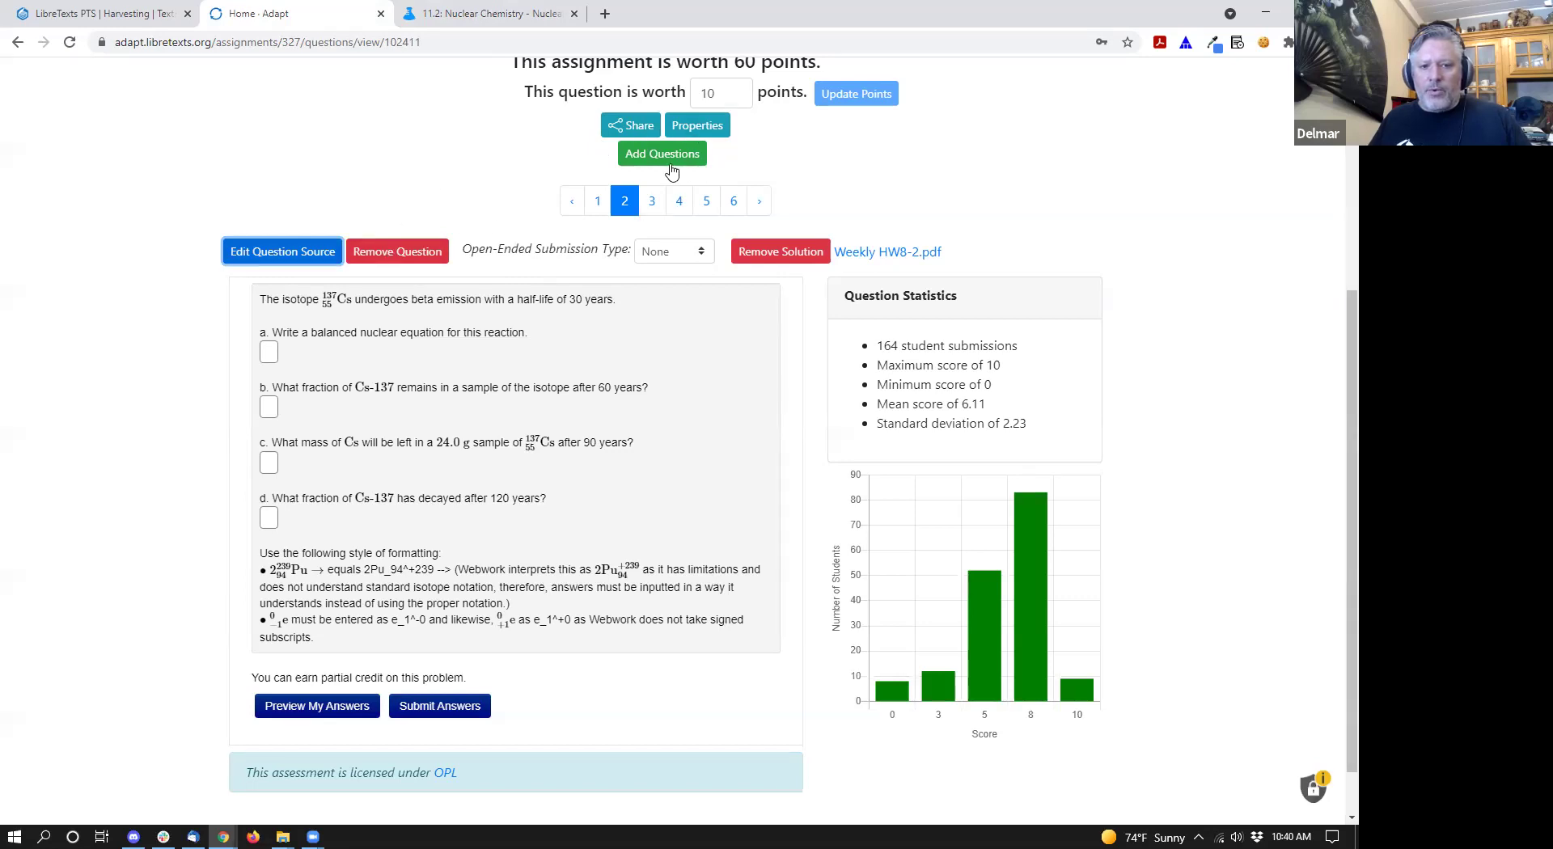
click(684, 127)
click(592, 170)
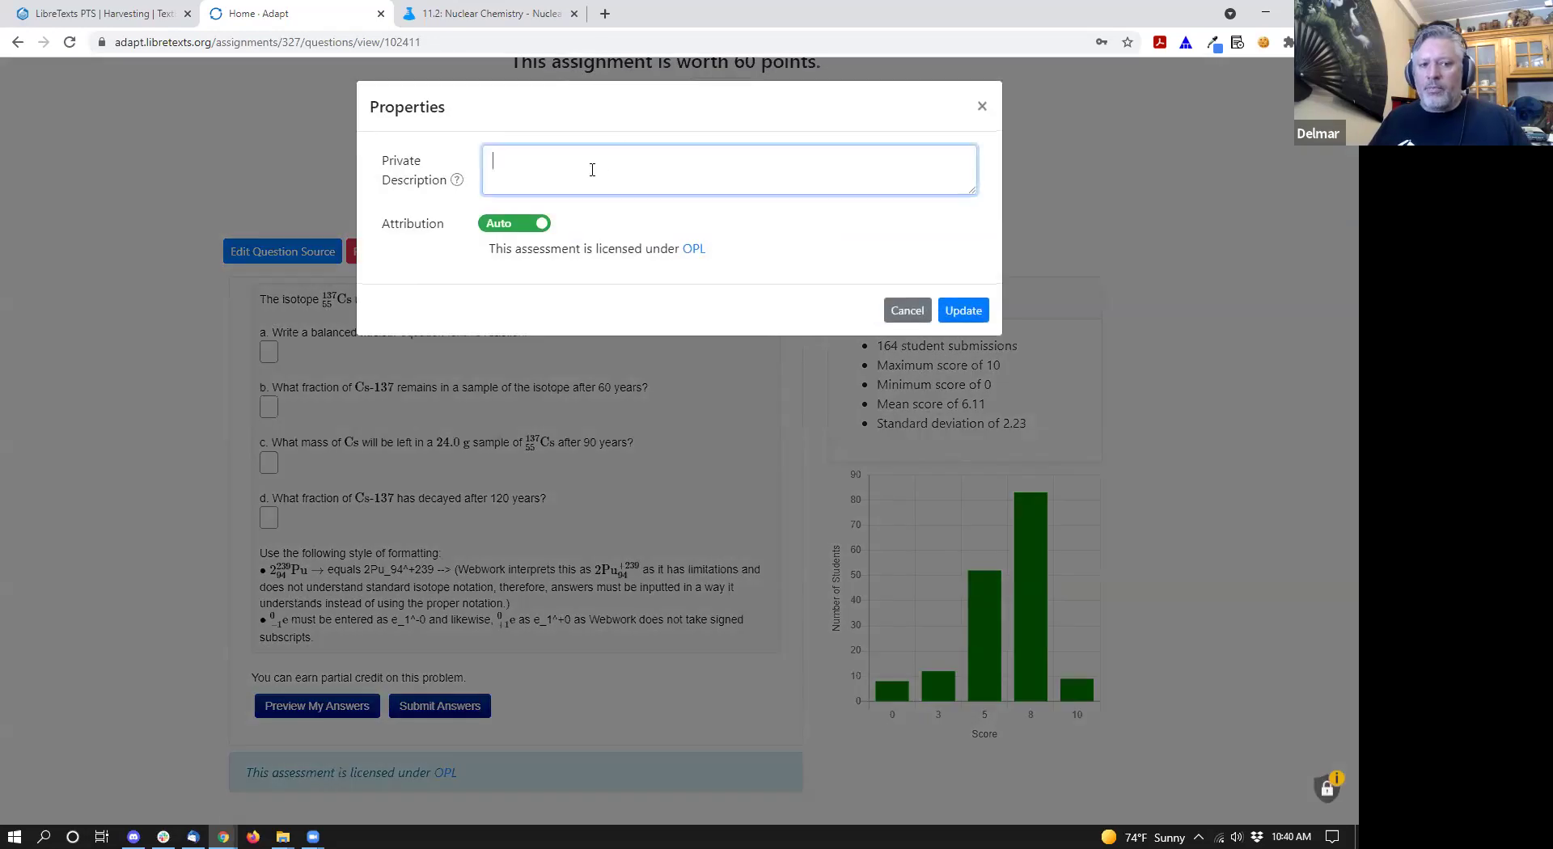
text(P)
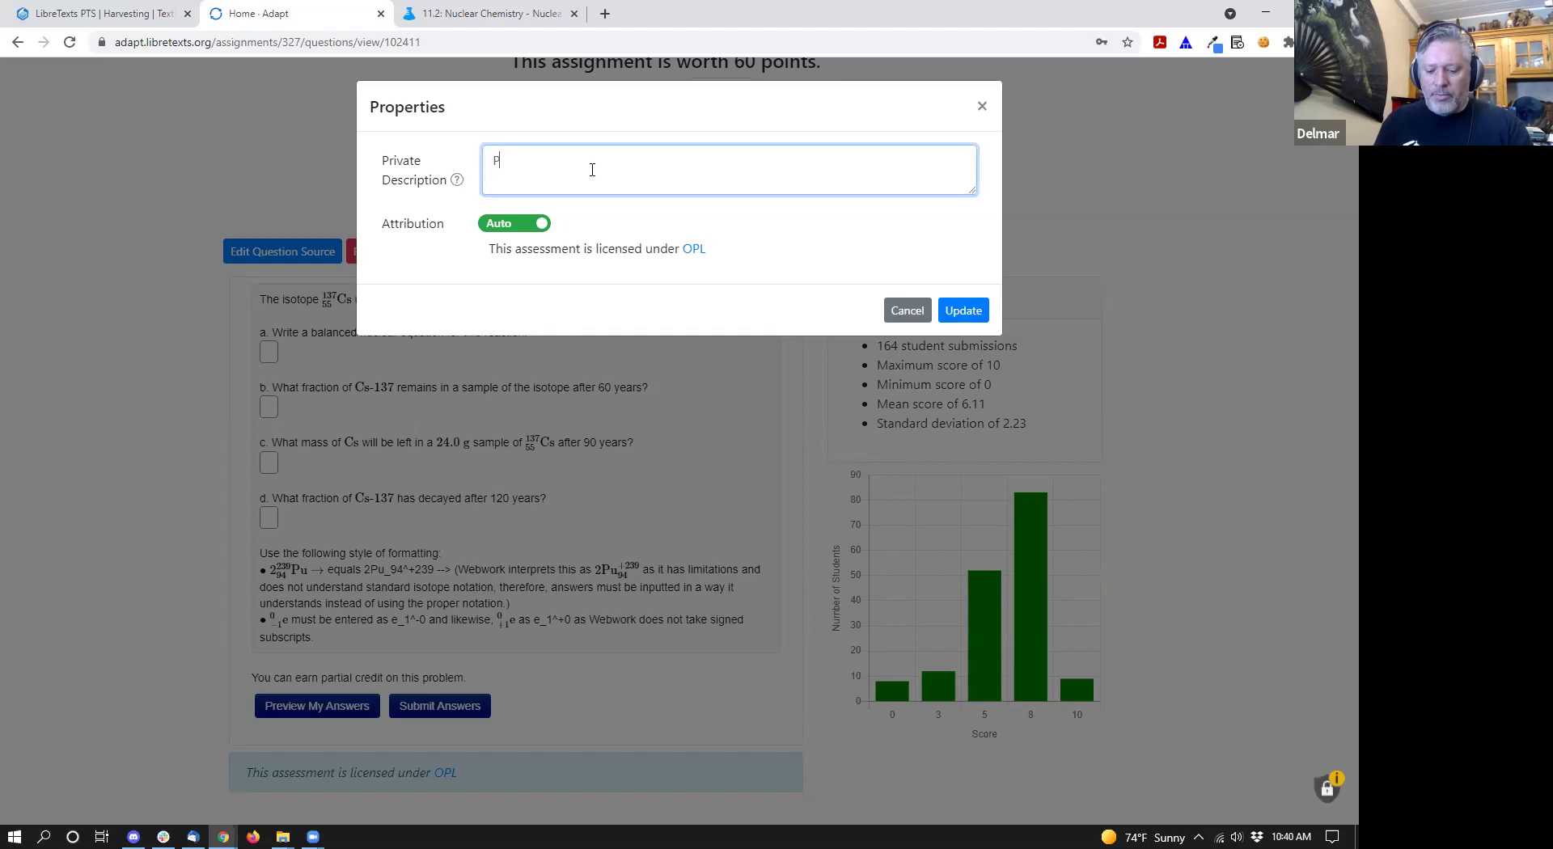
text(rof. Crab)
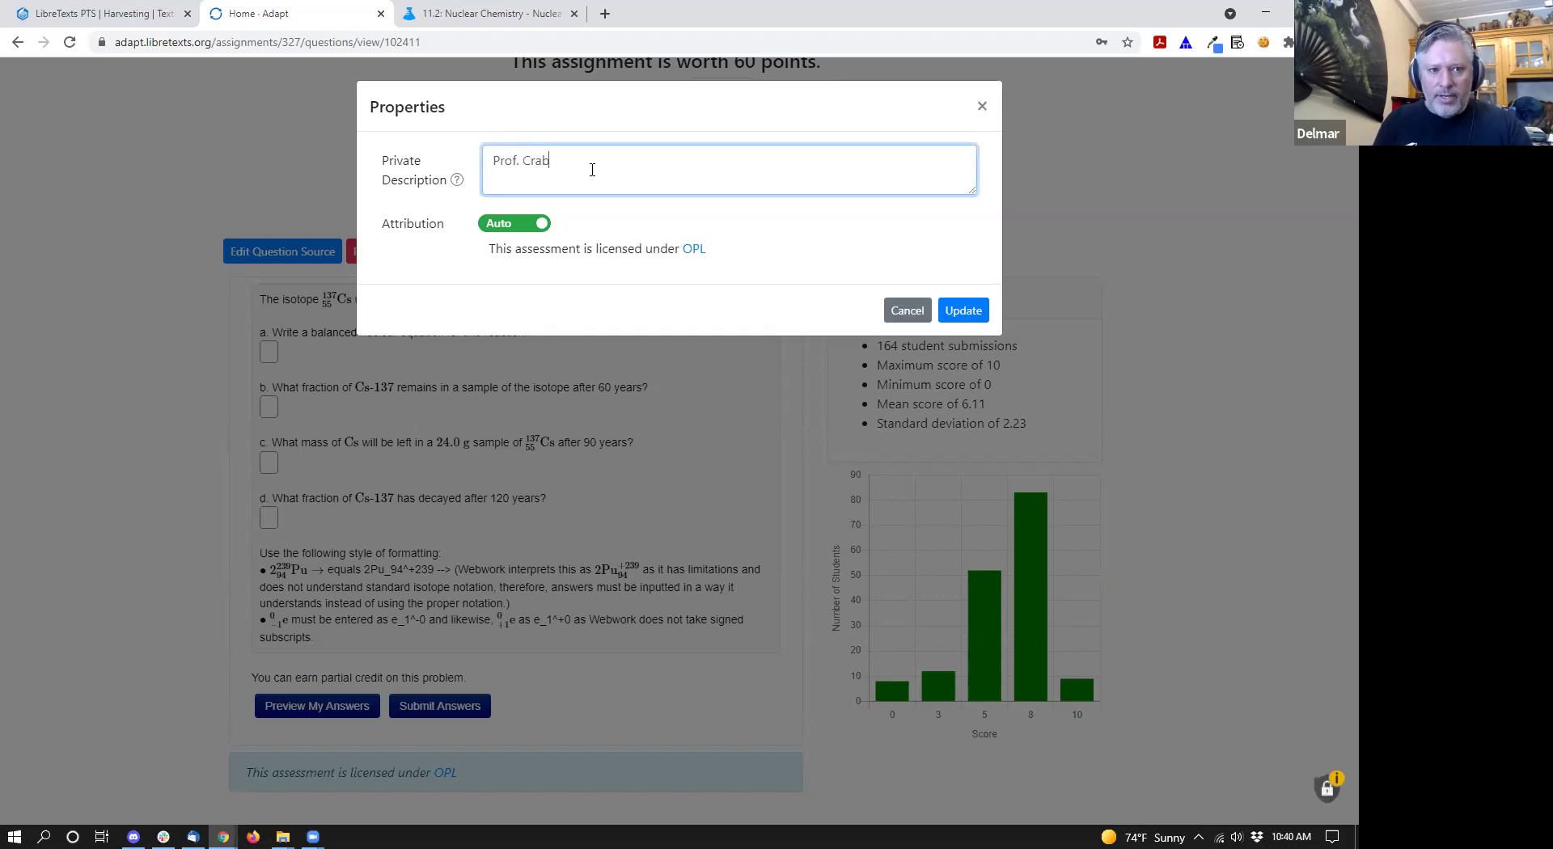
key(BackSpace)
text(btree )
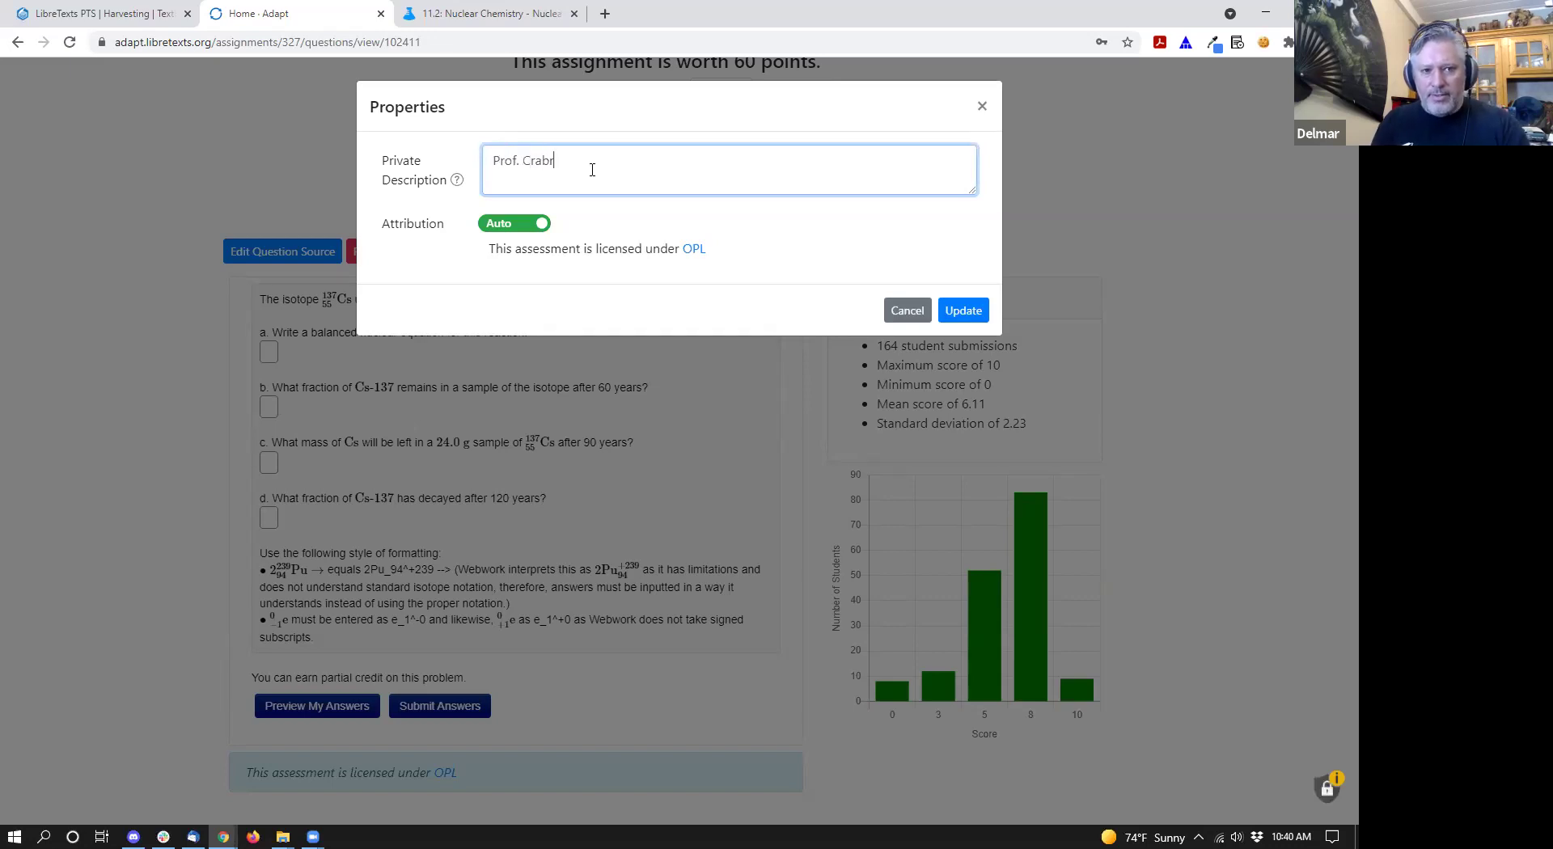
text(doesn't like this )
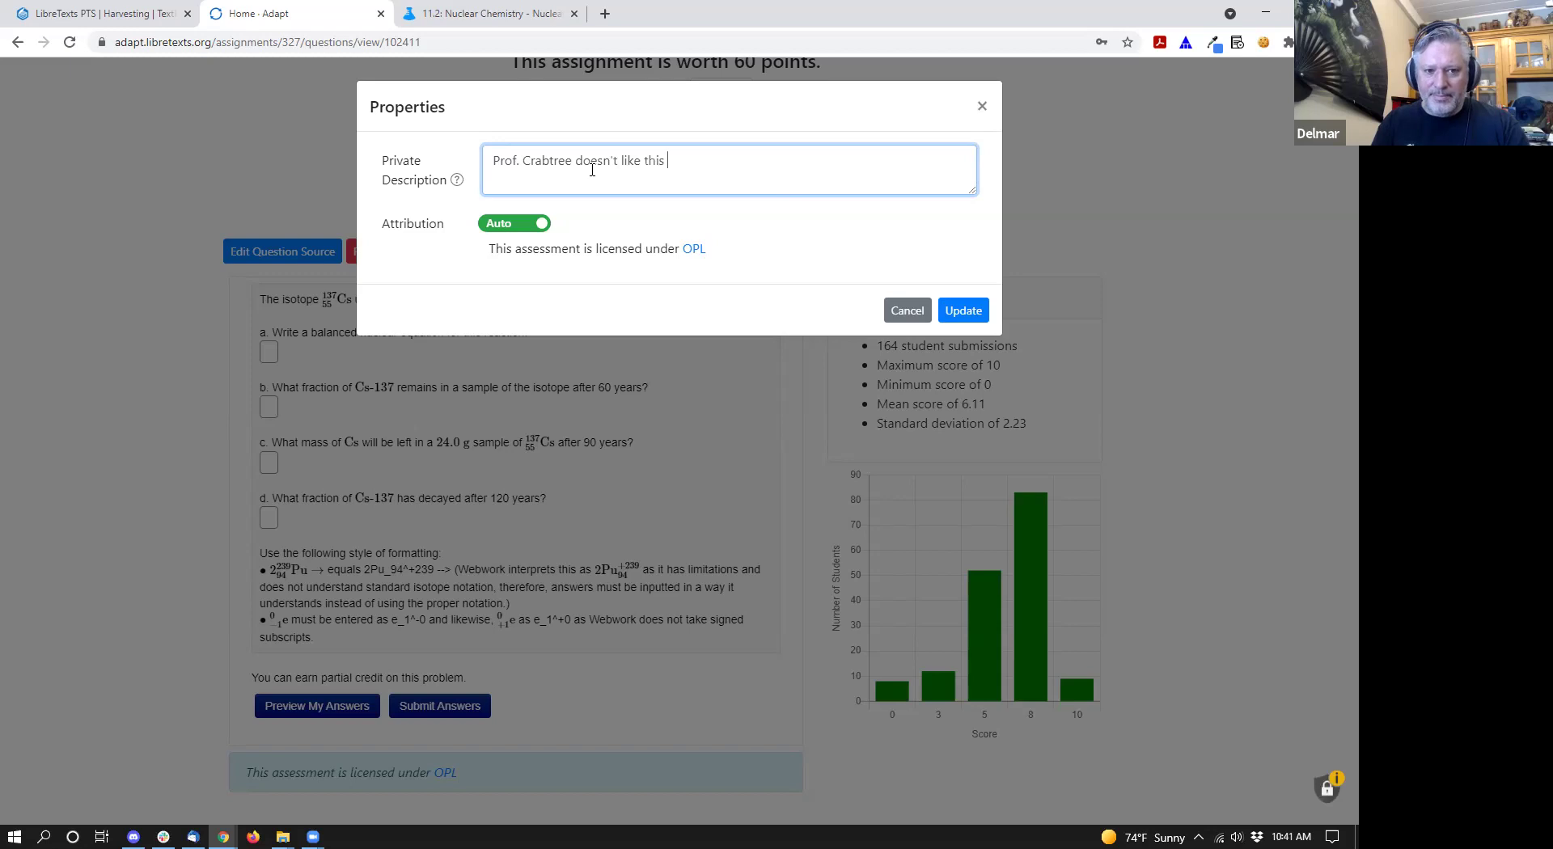
text(problem.s)
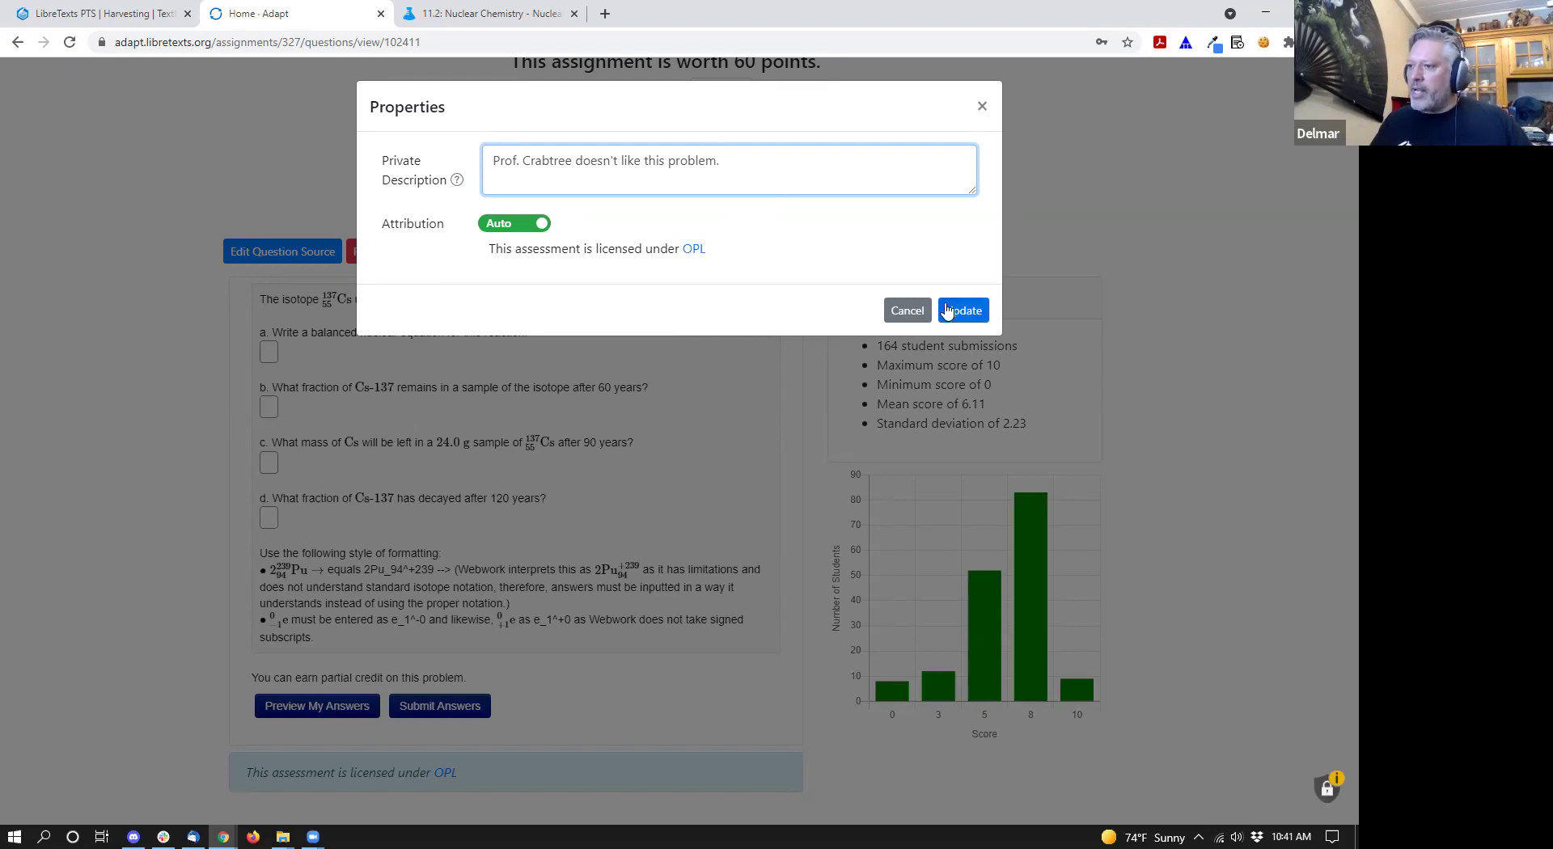
- Add "Student have a problem with d if they have not master kinetics" below the private description, and cancel the properties dialog
key(Return)
key(Return)
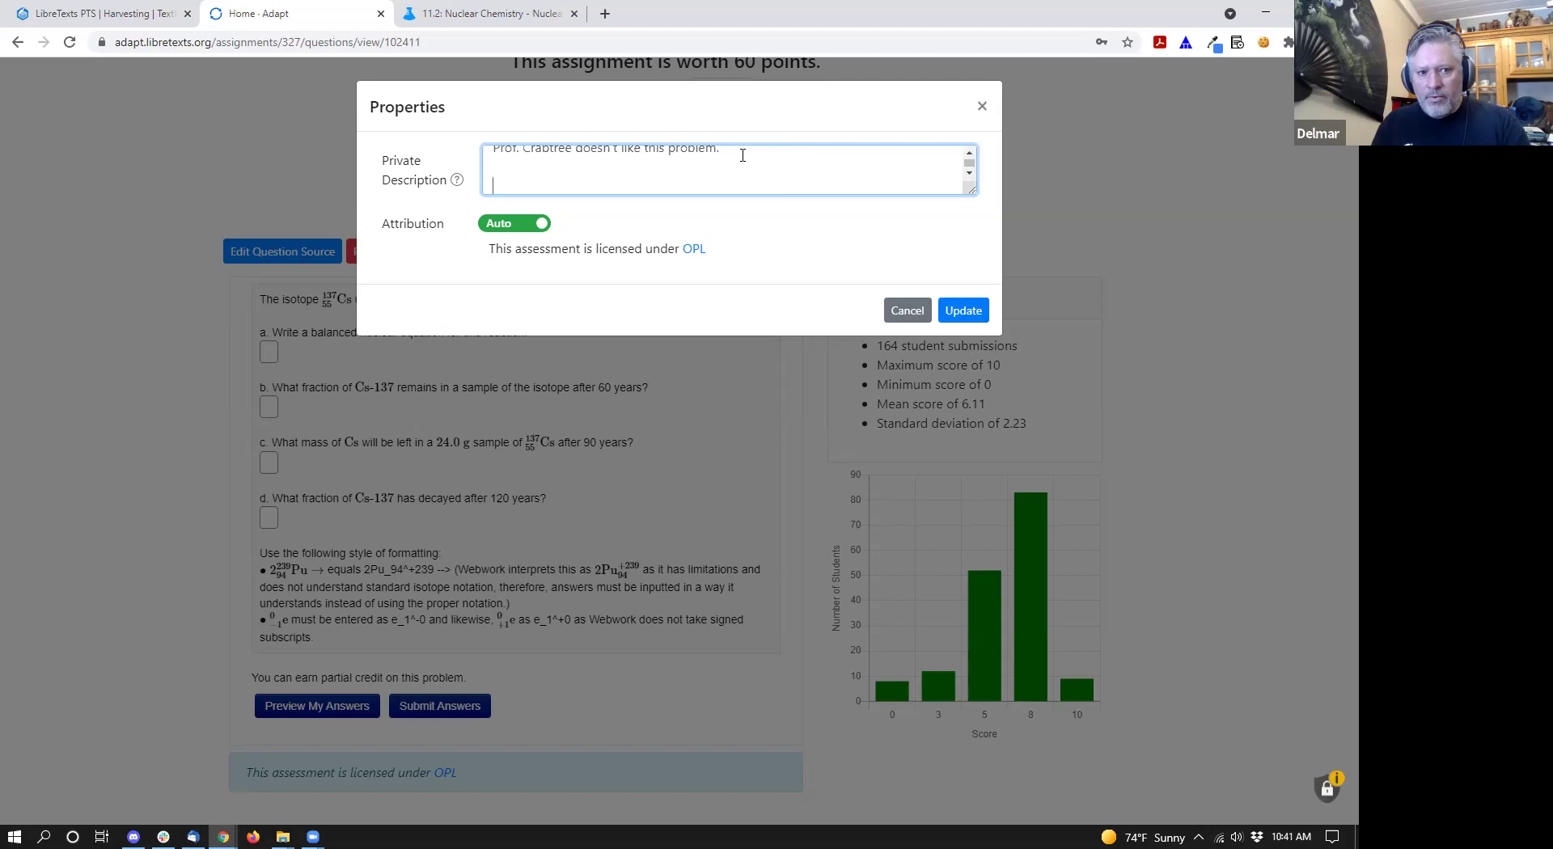
text(Sut)
key(BackSpace)
key(BackSpace)
text(tudent have a)
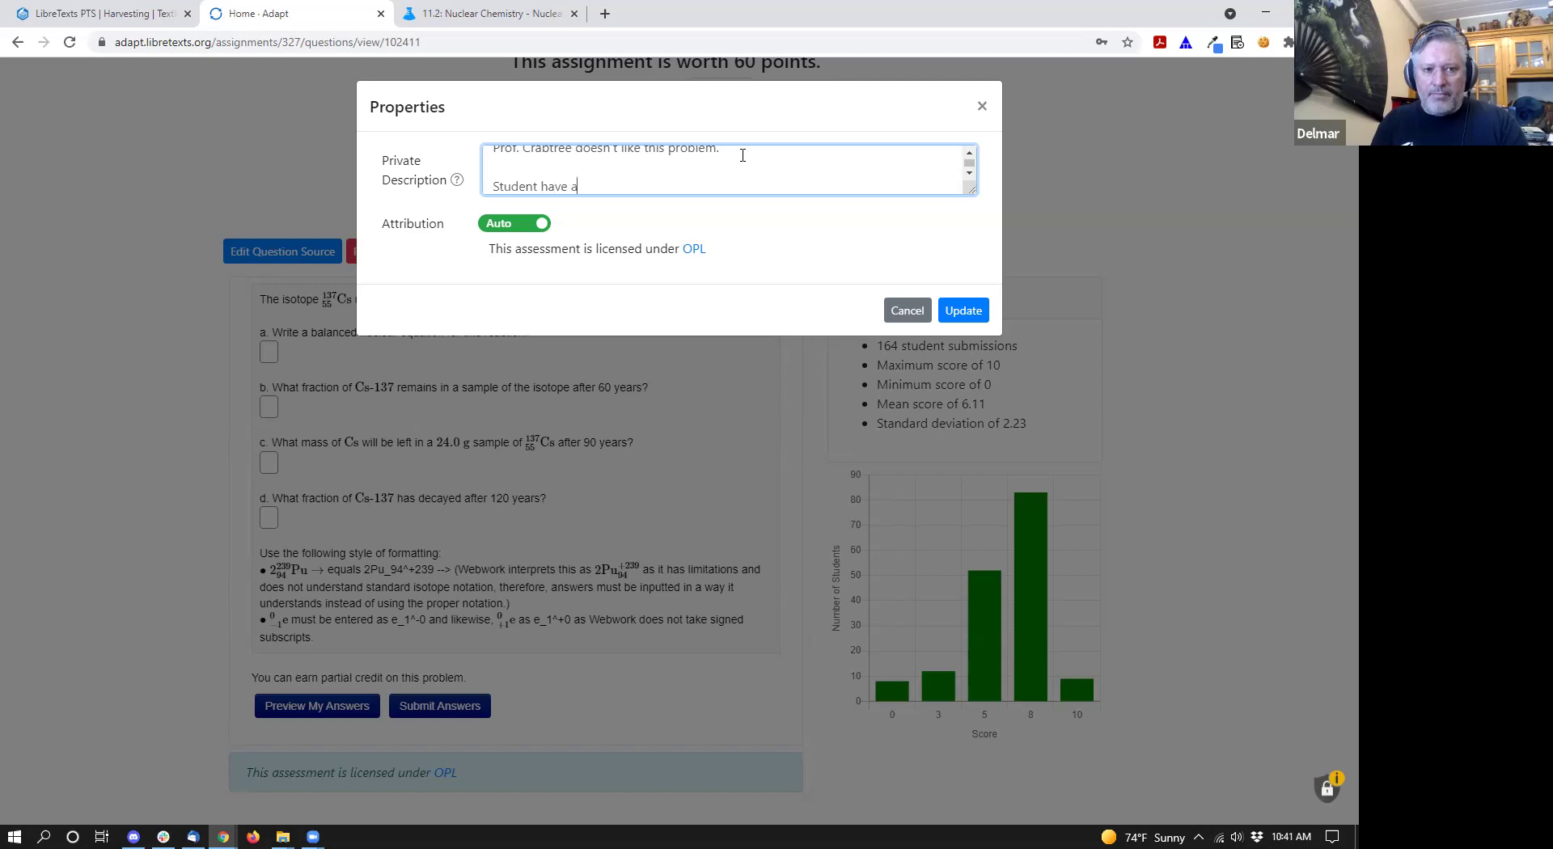
text( problem with )
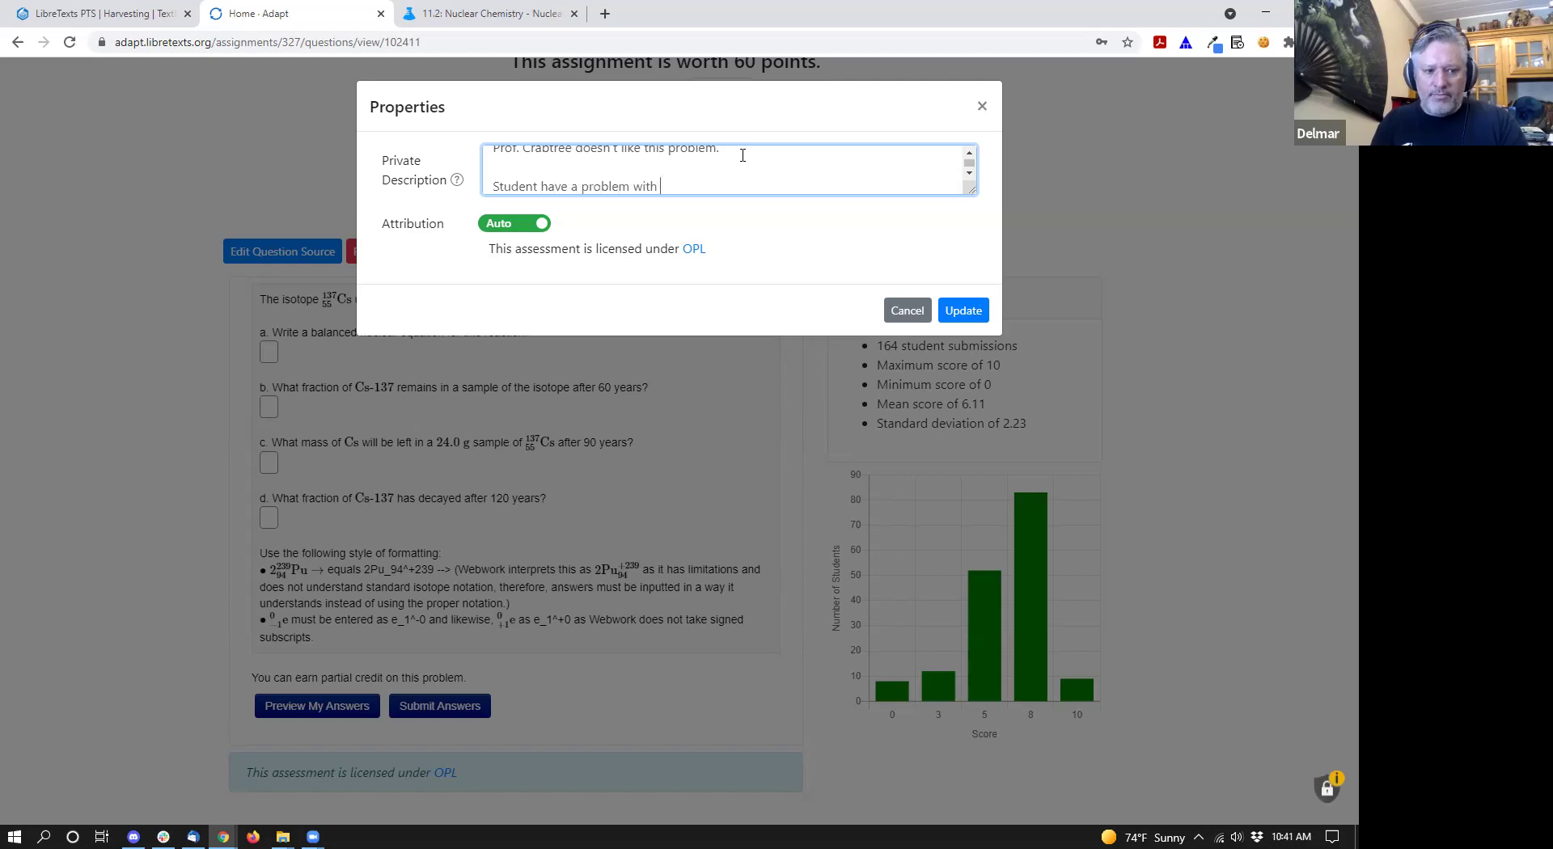
text(5d be)
key(BackSpace)
key(BackSpace)
text(if they do)
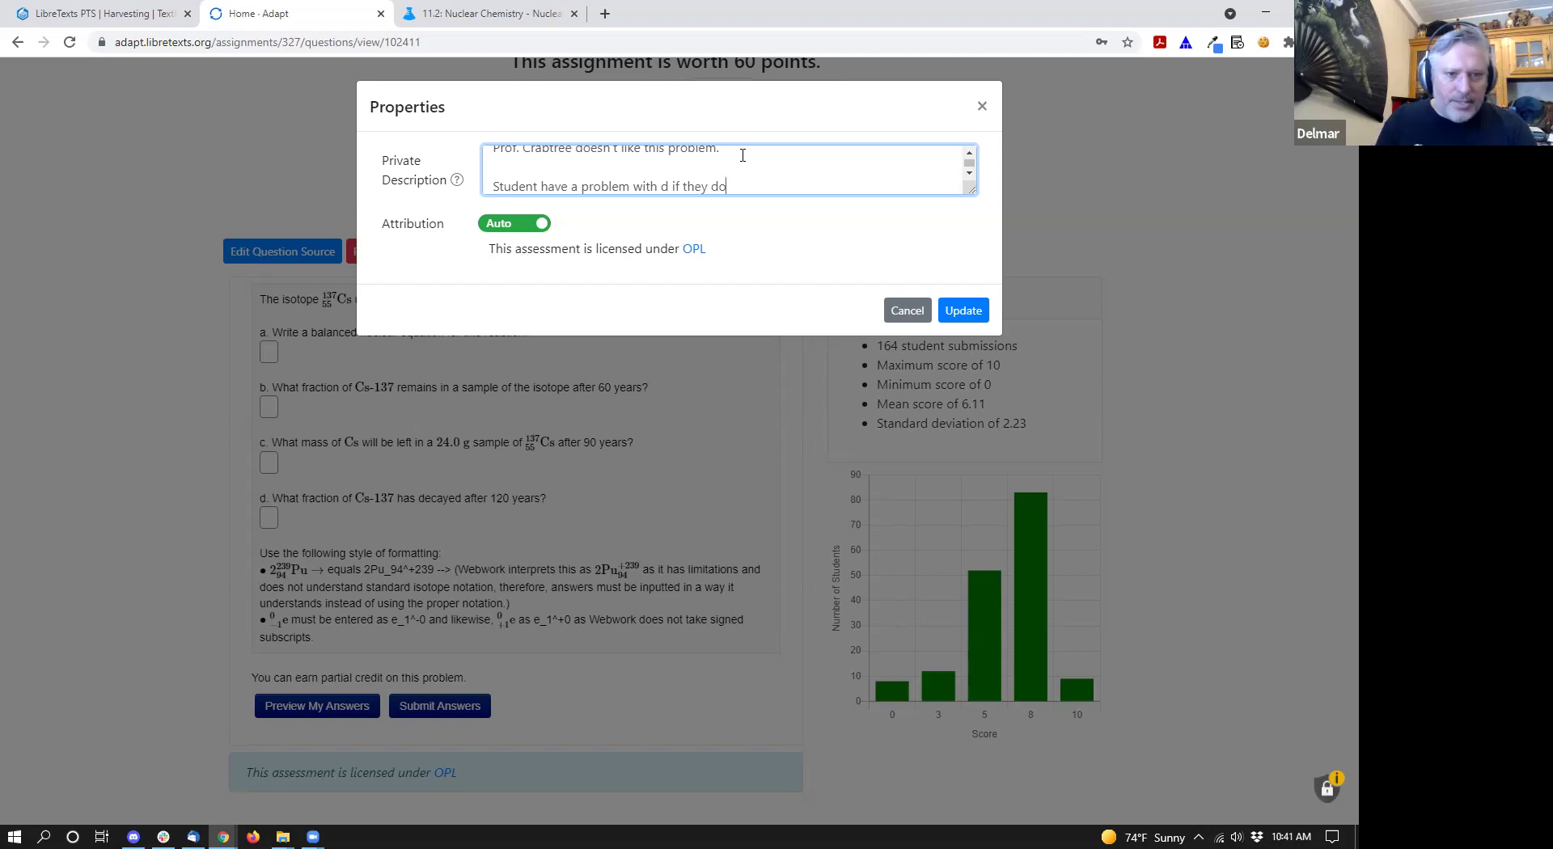
key(BackSpace)
key(BackSpace)
text(have not master kinetics)
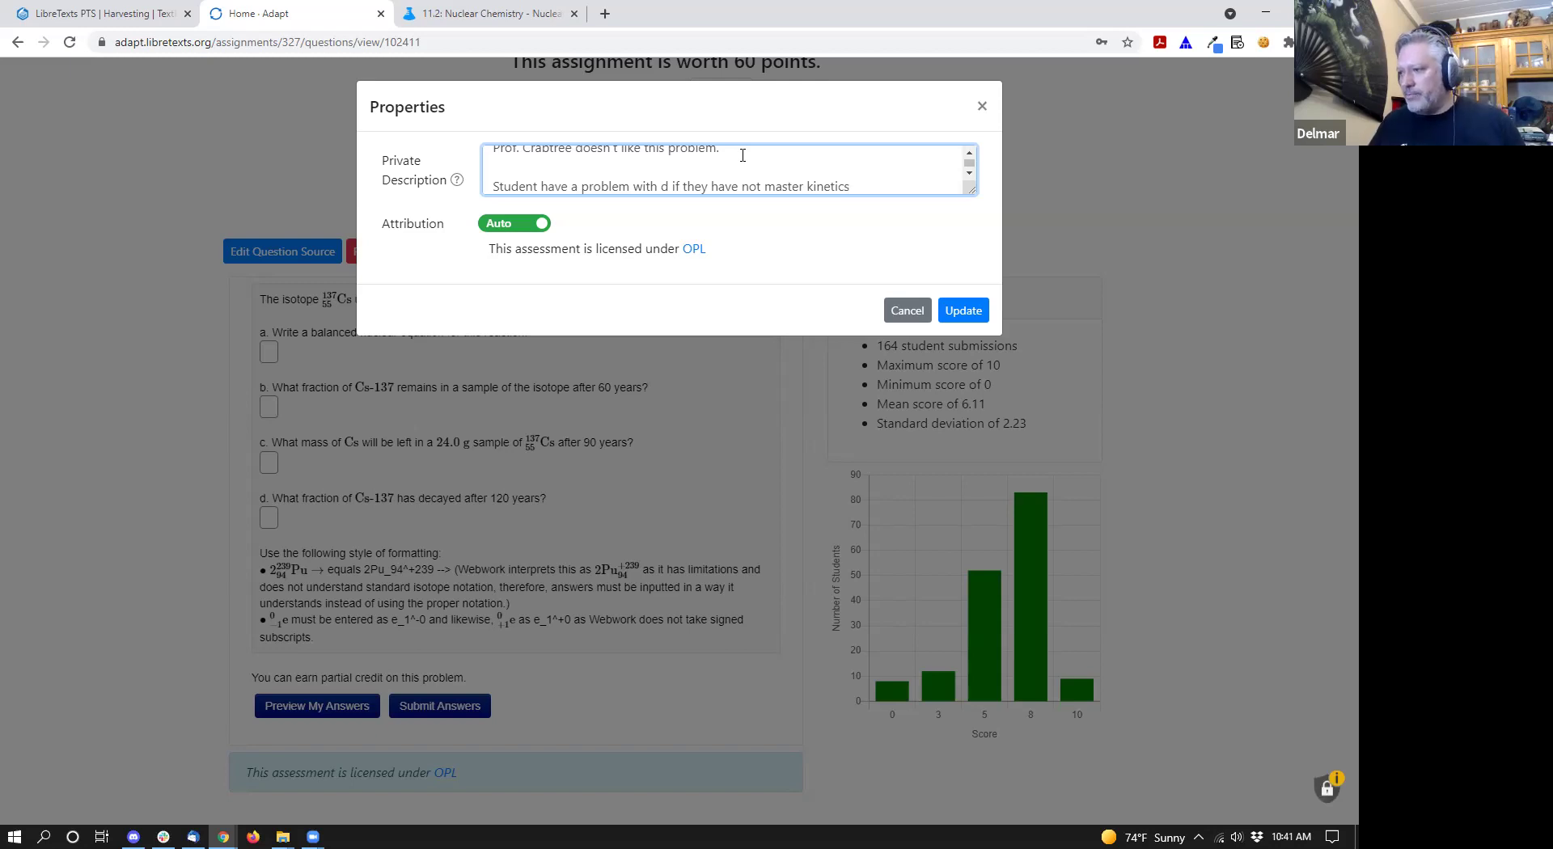
click(906, 310)
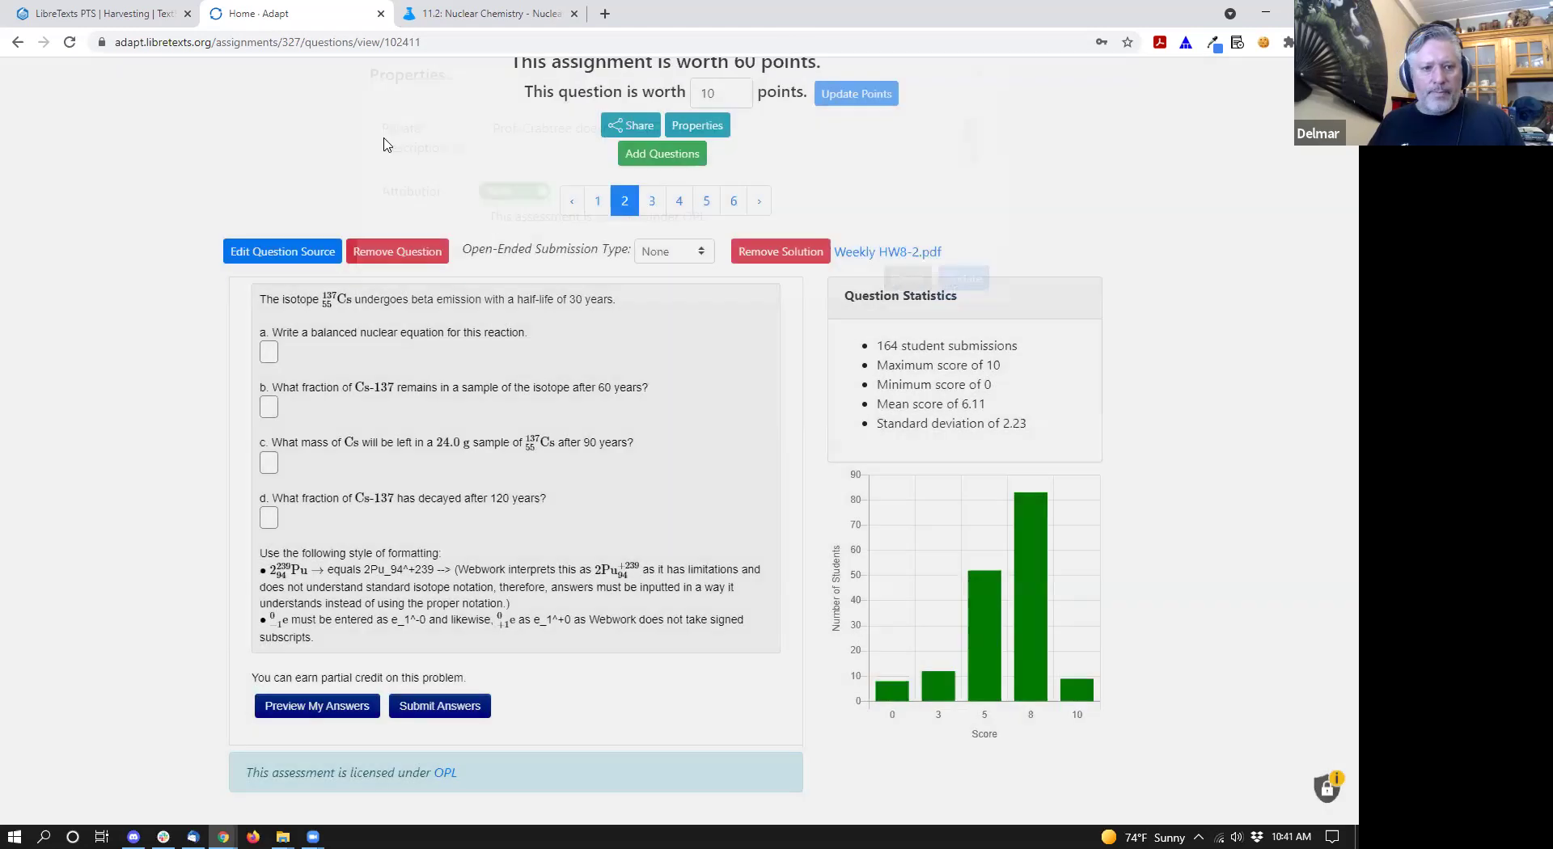
- Examine question 2's sharing details, highlight its Adapt URL, and close the details without changes
click(630, 124)
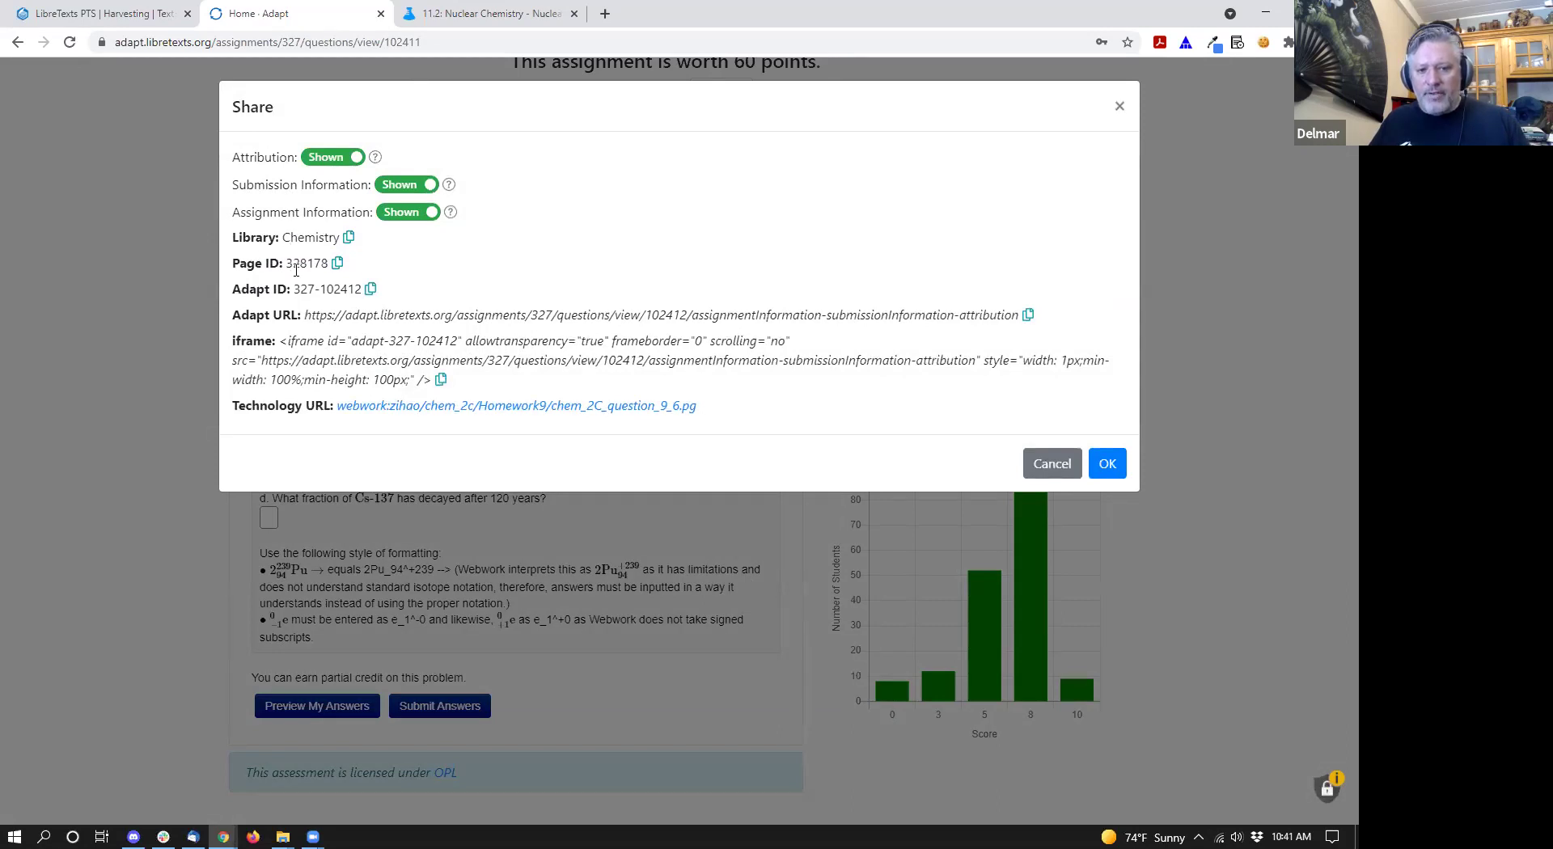
drag(305, 314, 1018, 316)
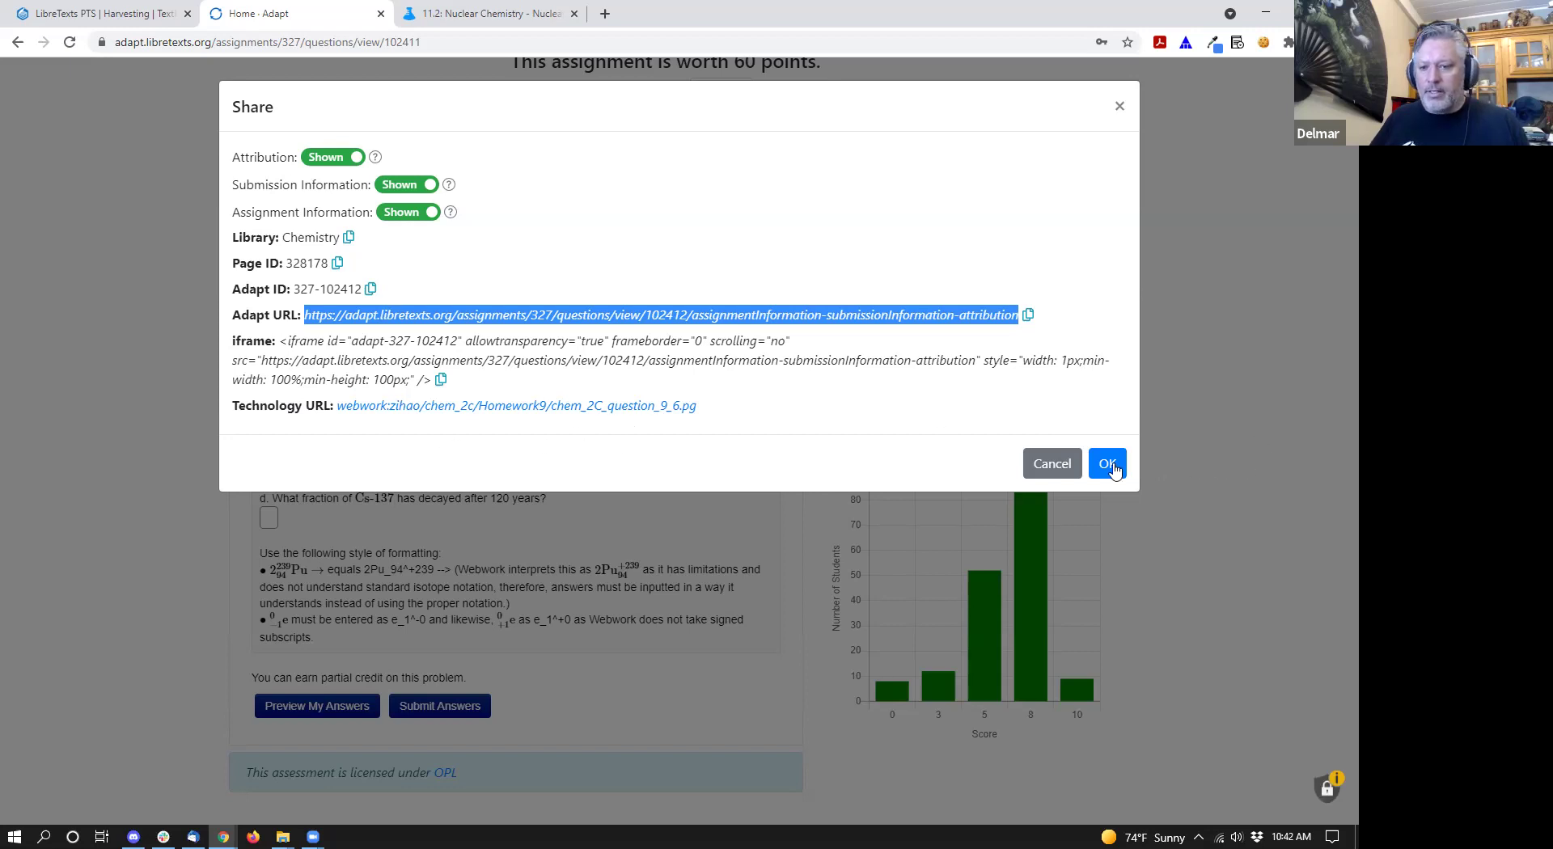
click(1036, 468)
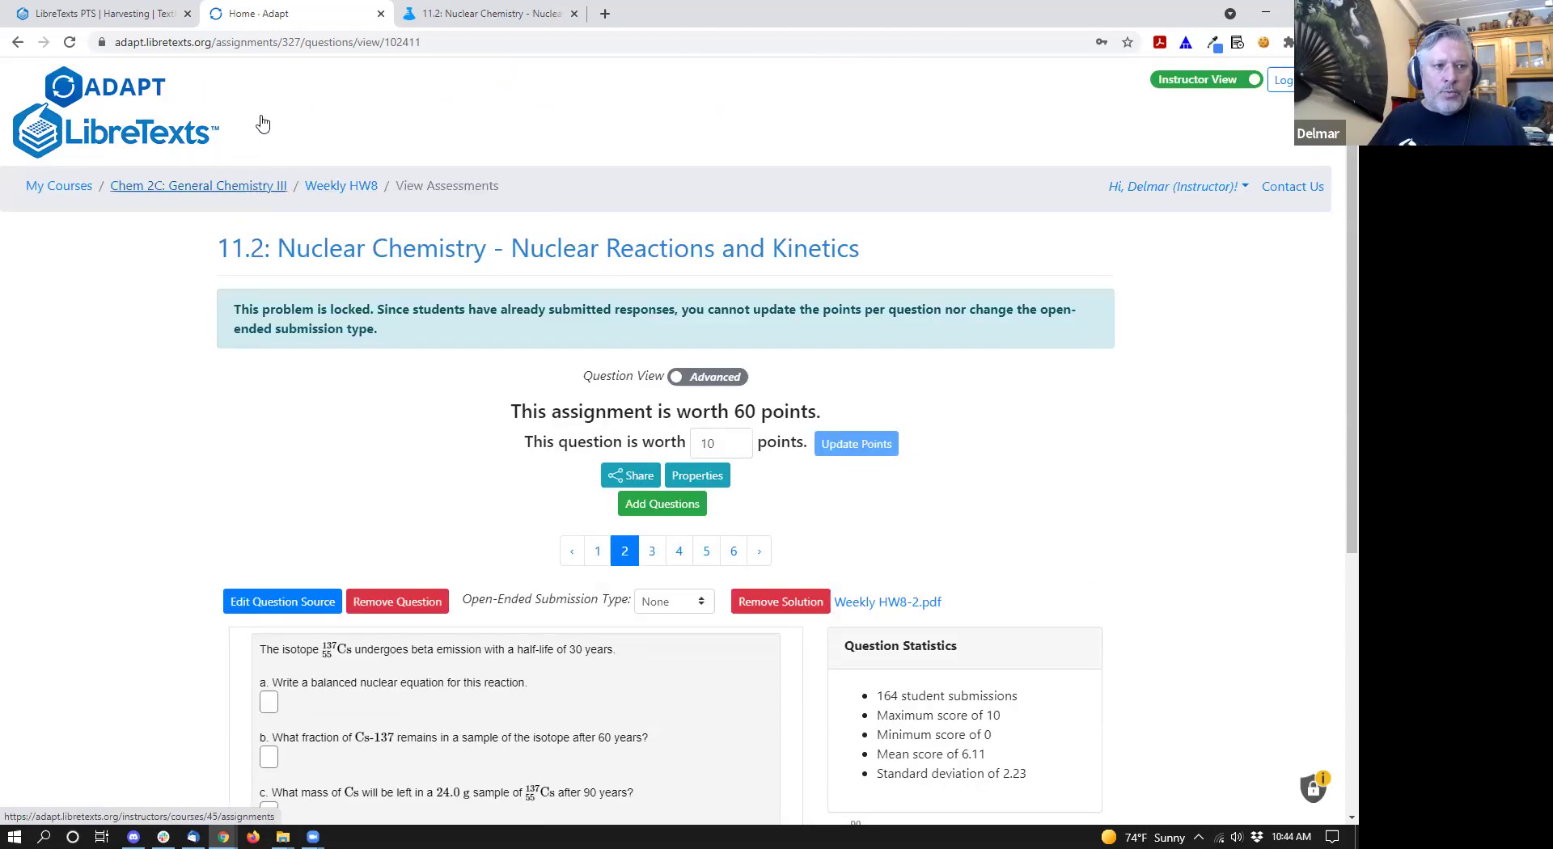
- Close the LibreTexts PTS page and open the Chem 110B - Stat Mech and Something course from the instructor's course list
click(165, 8)
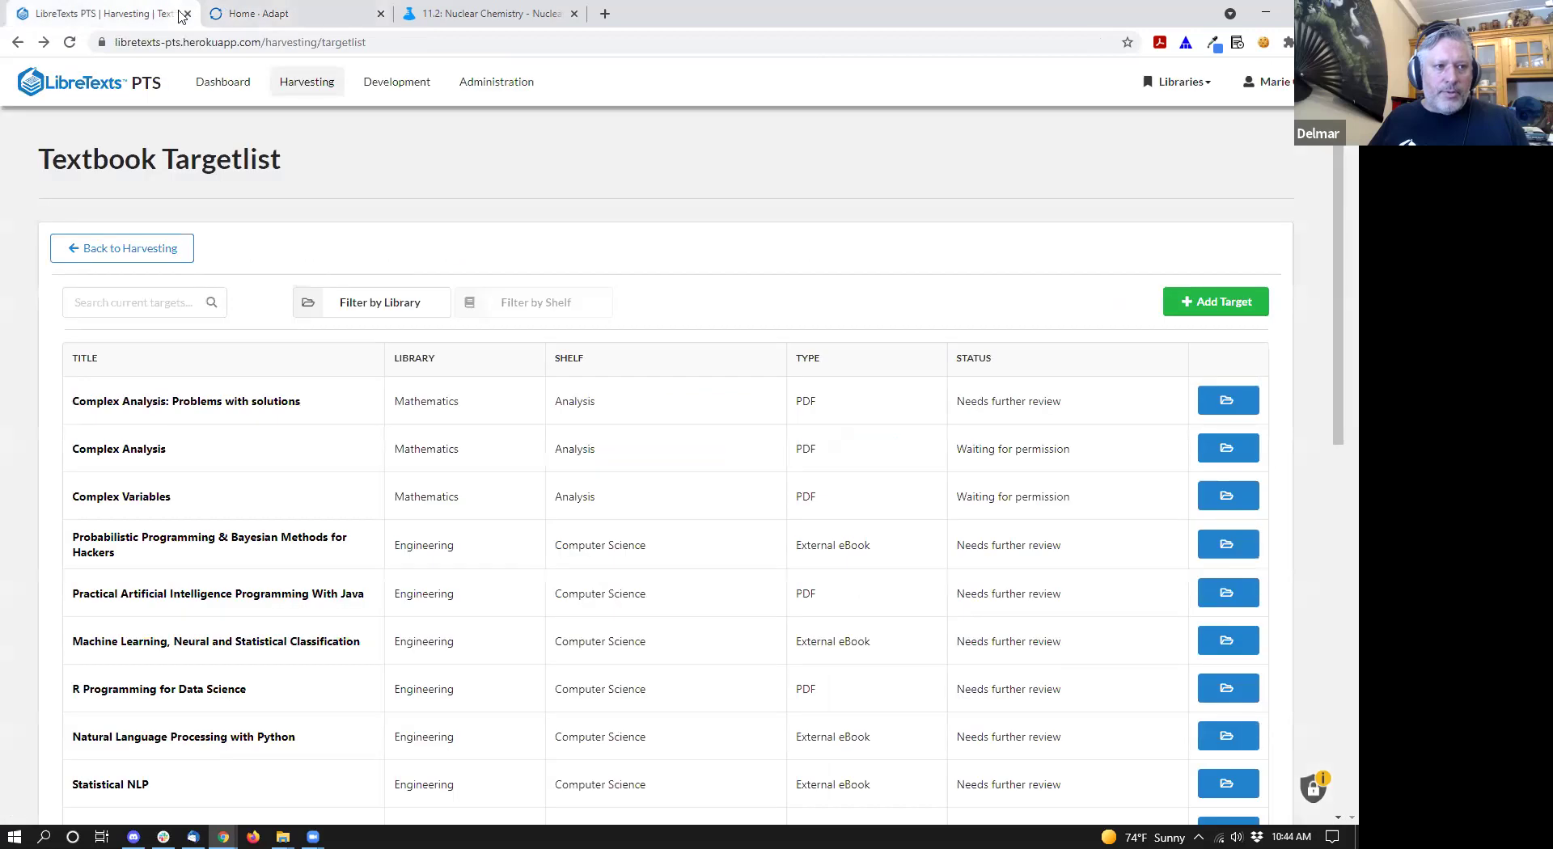
click(187, 13)
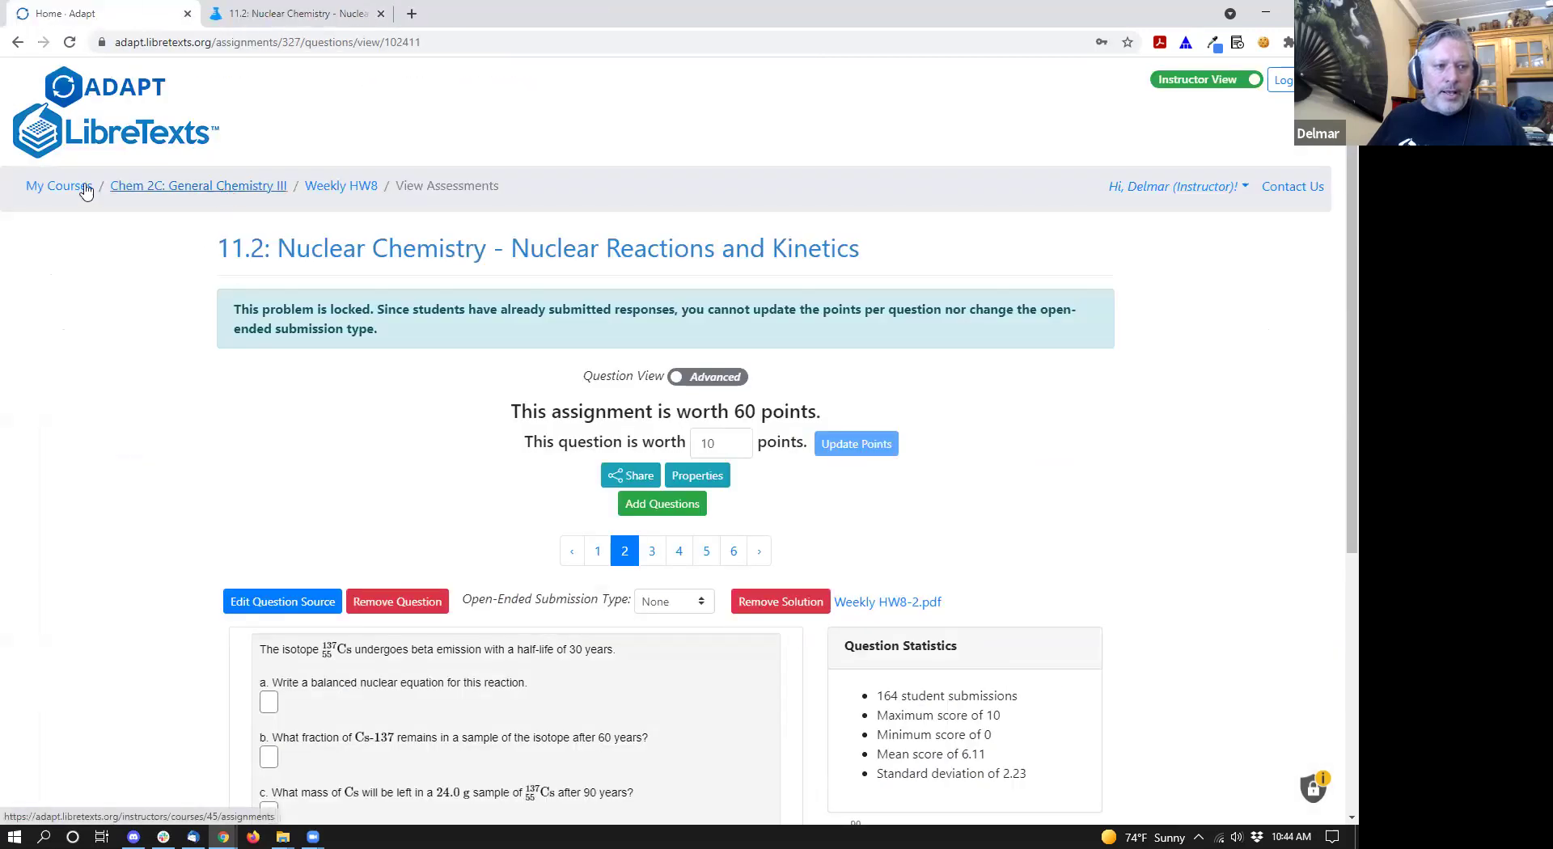
click(50, 186)
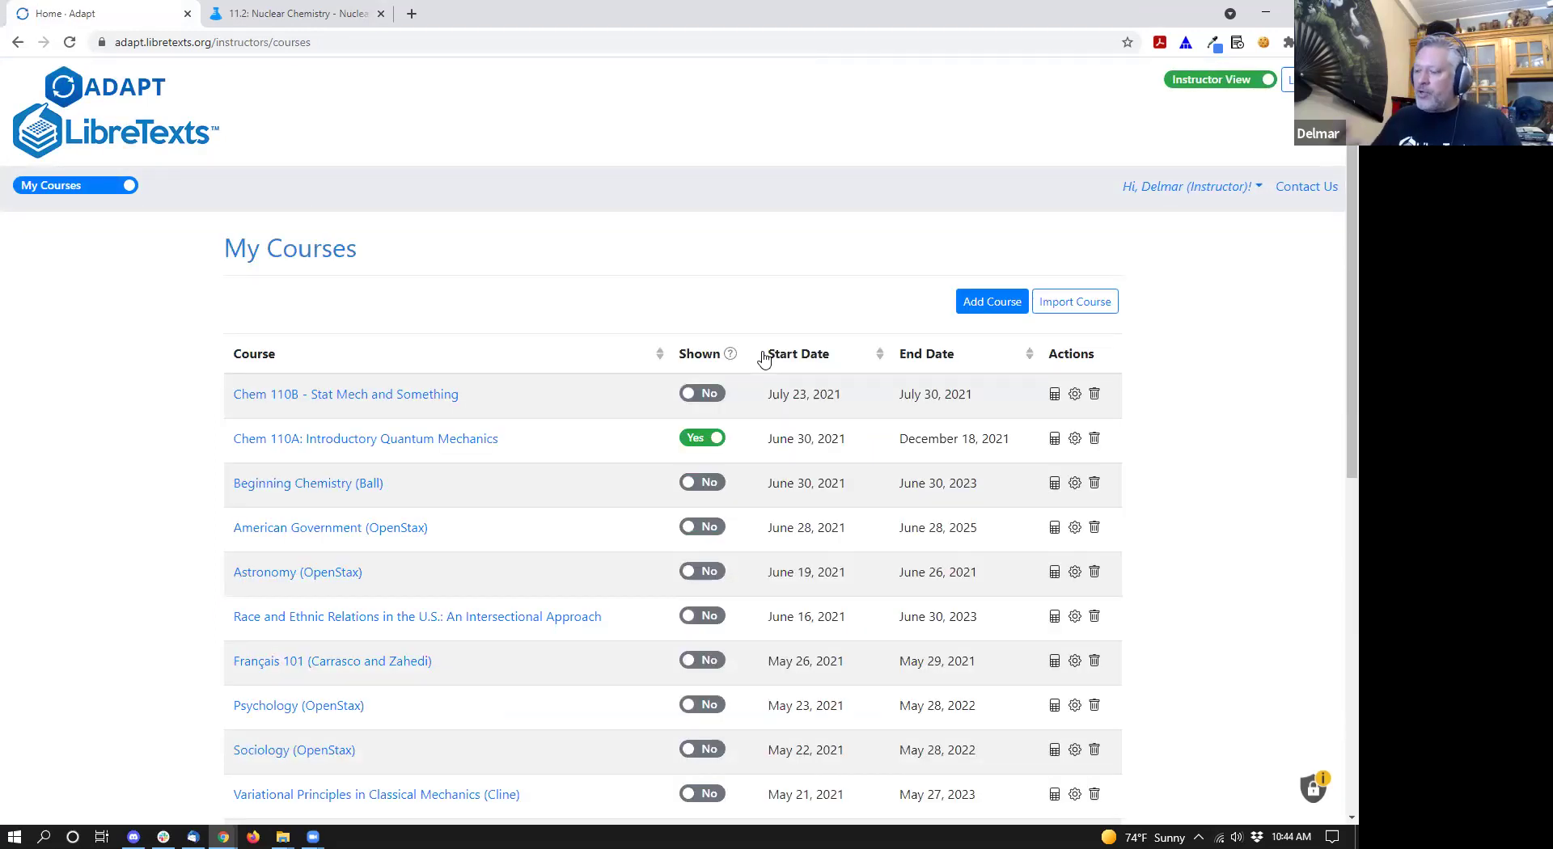
click(433, 399)
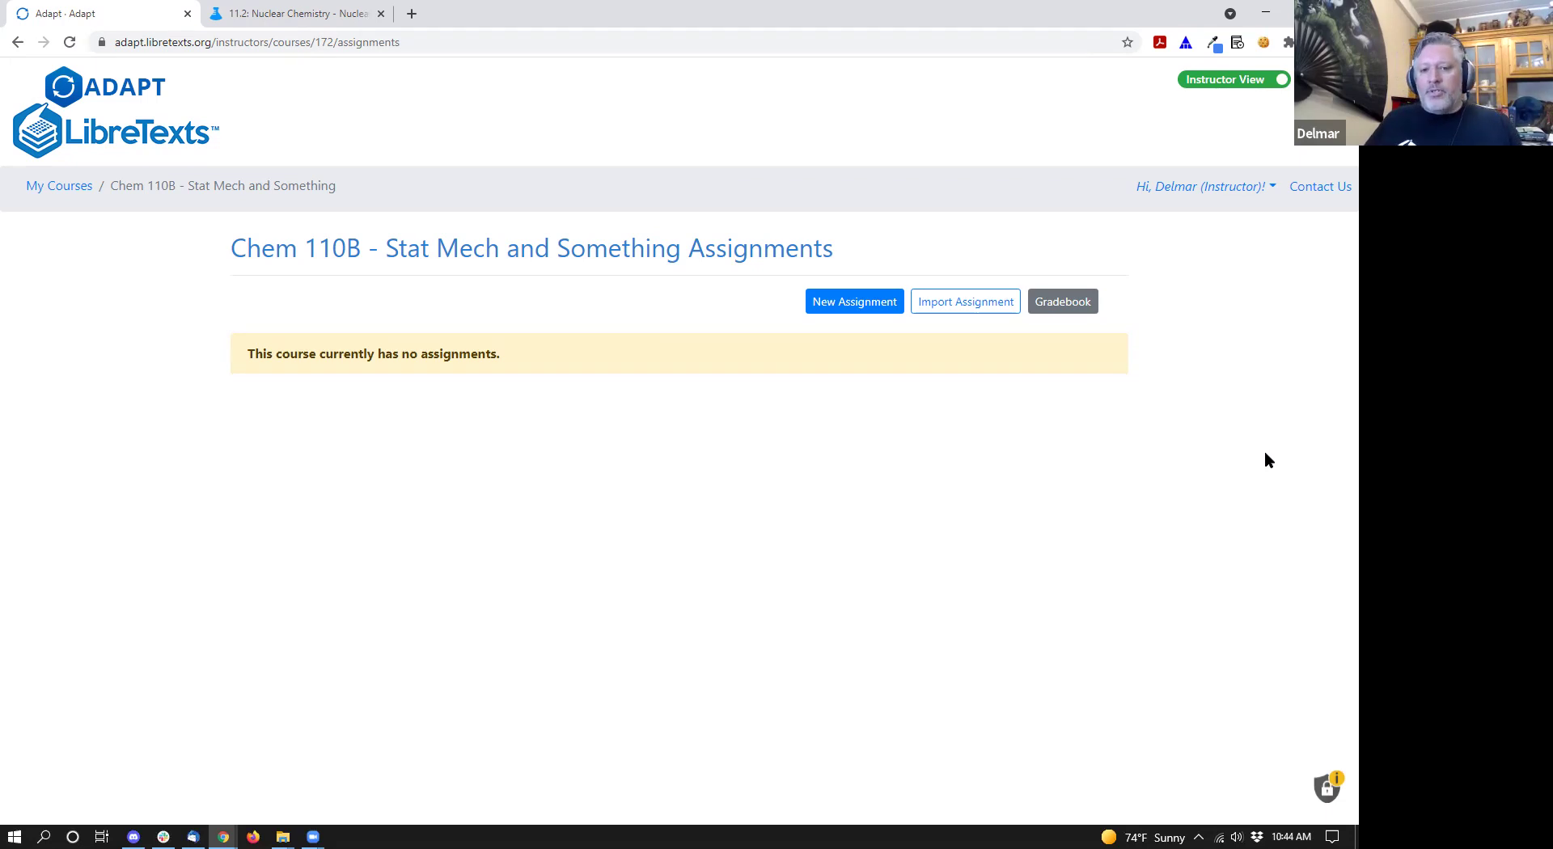
- Create a new assignment named "Assignment #1" with the public description "This is my very special problem set."
click(885, 304)
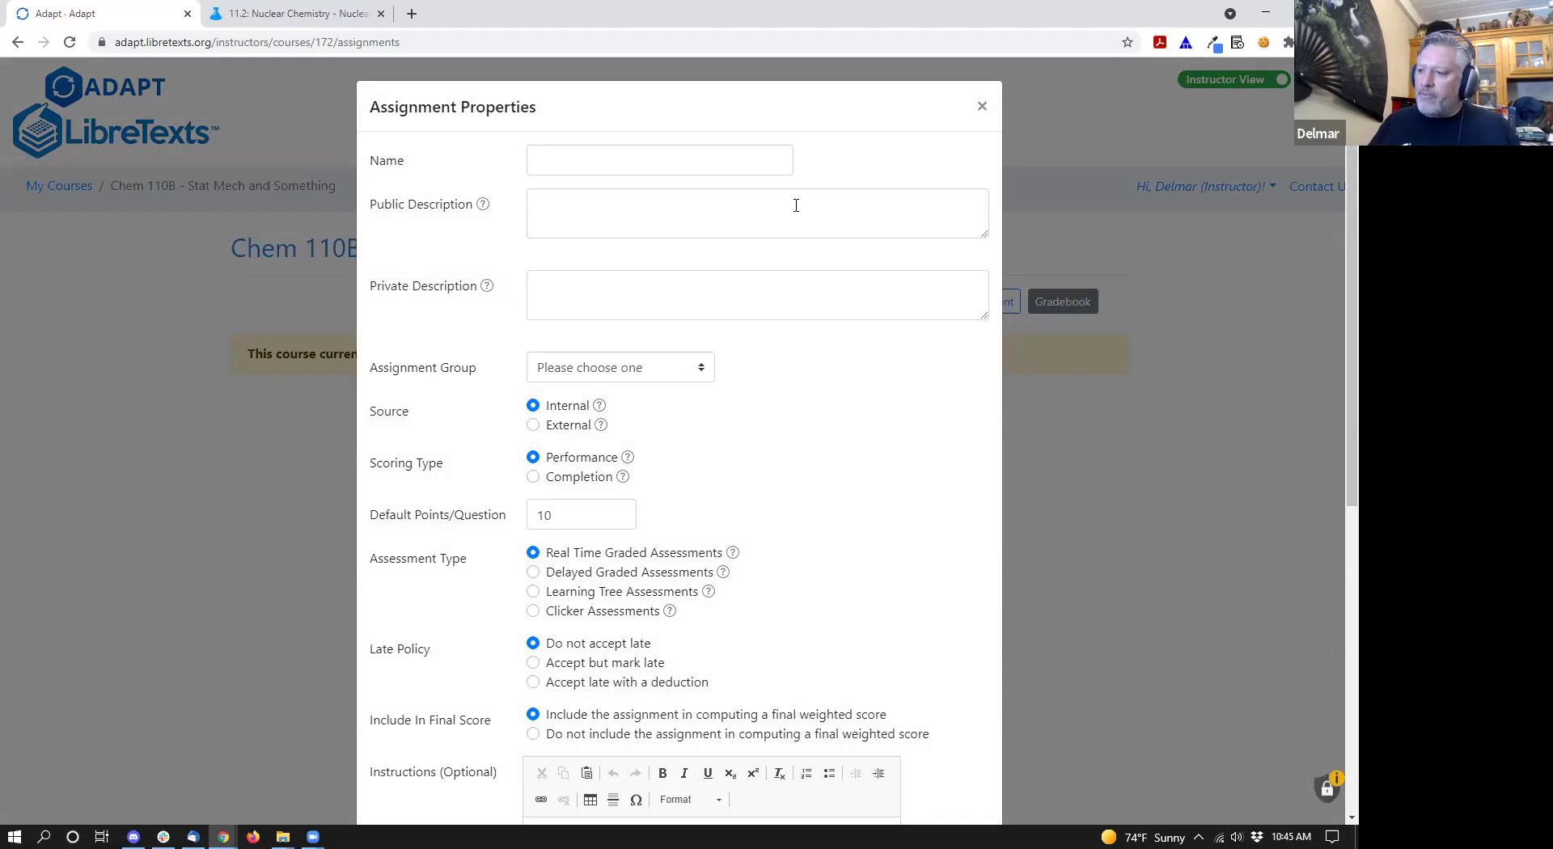
click(645, 173)
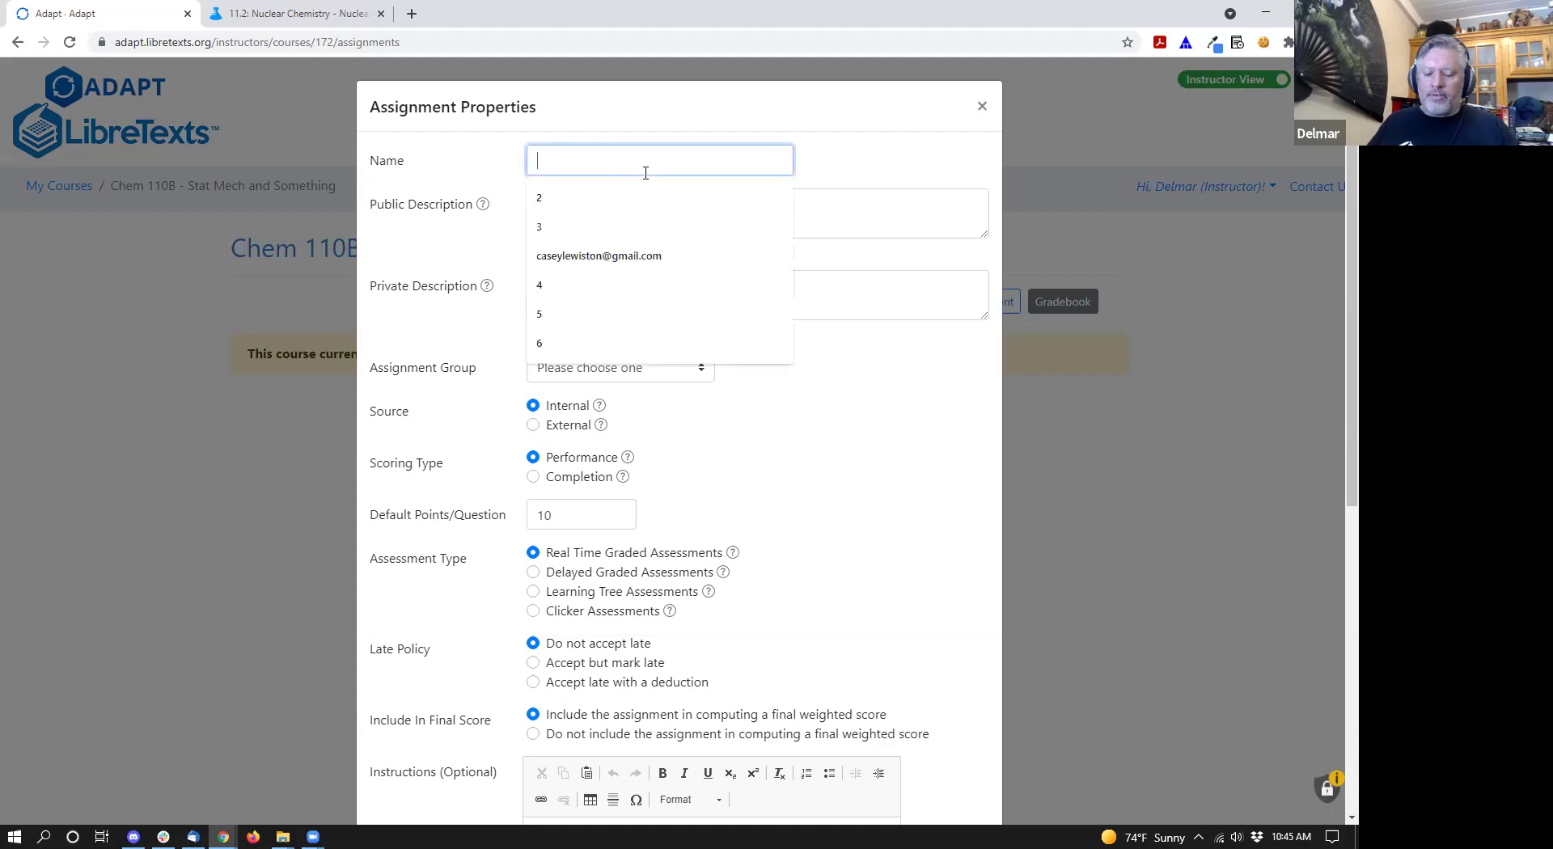
text(Assign)
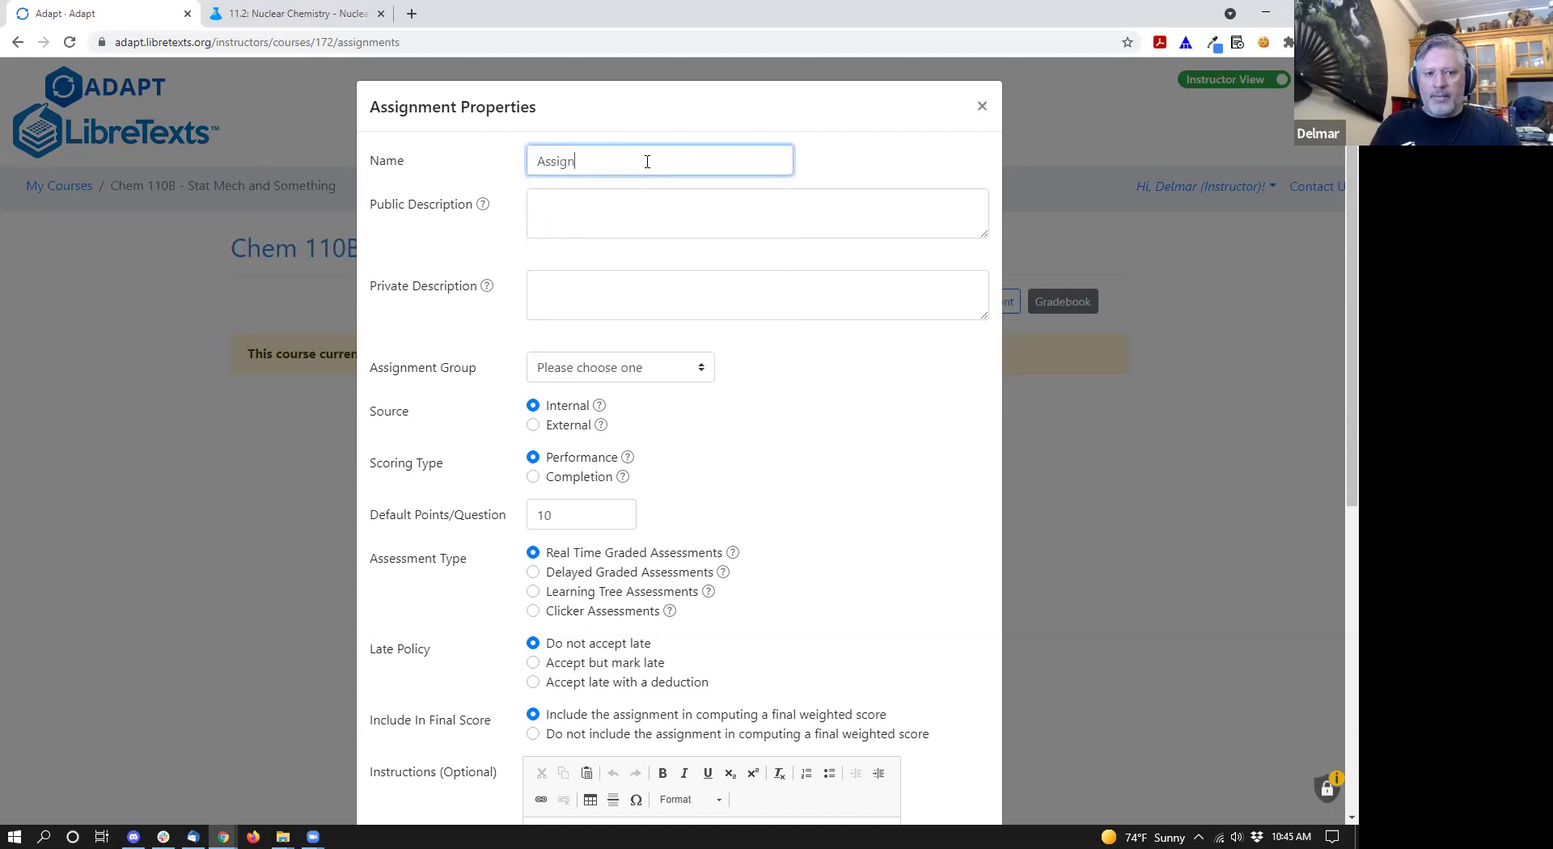
text(ment #1)
key(Tab)
text(This is m)
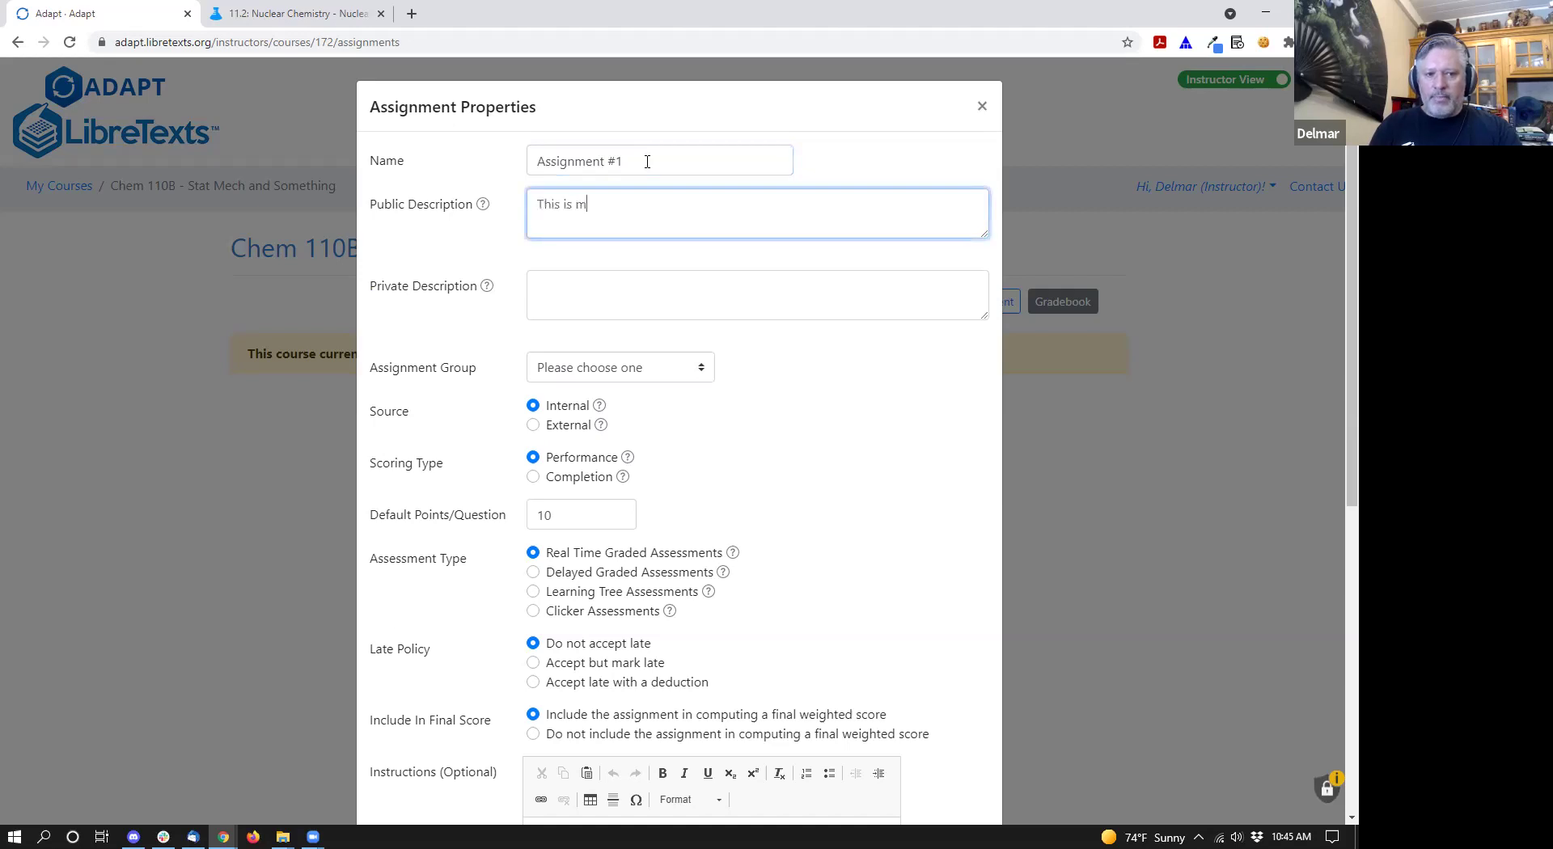
text(y v)
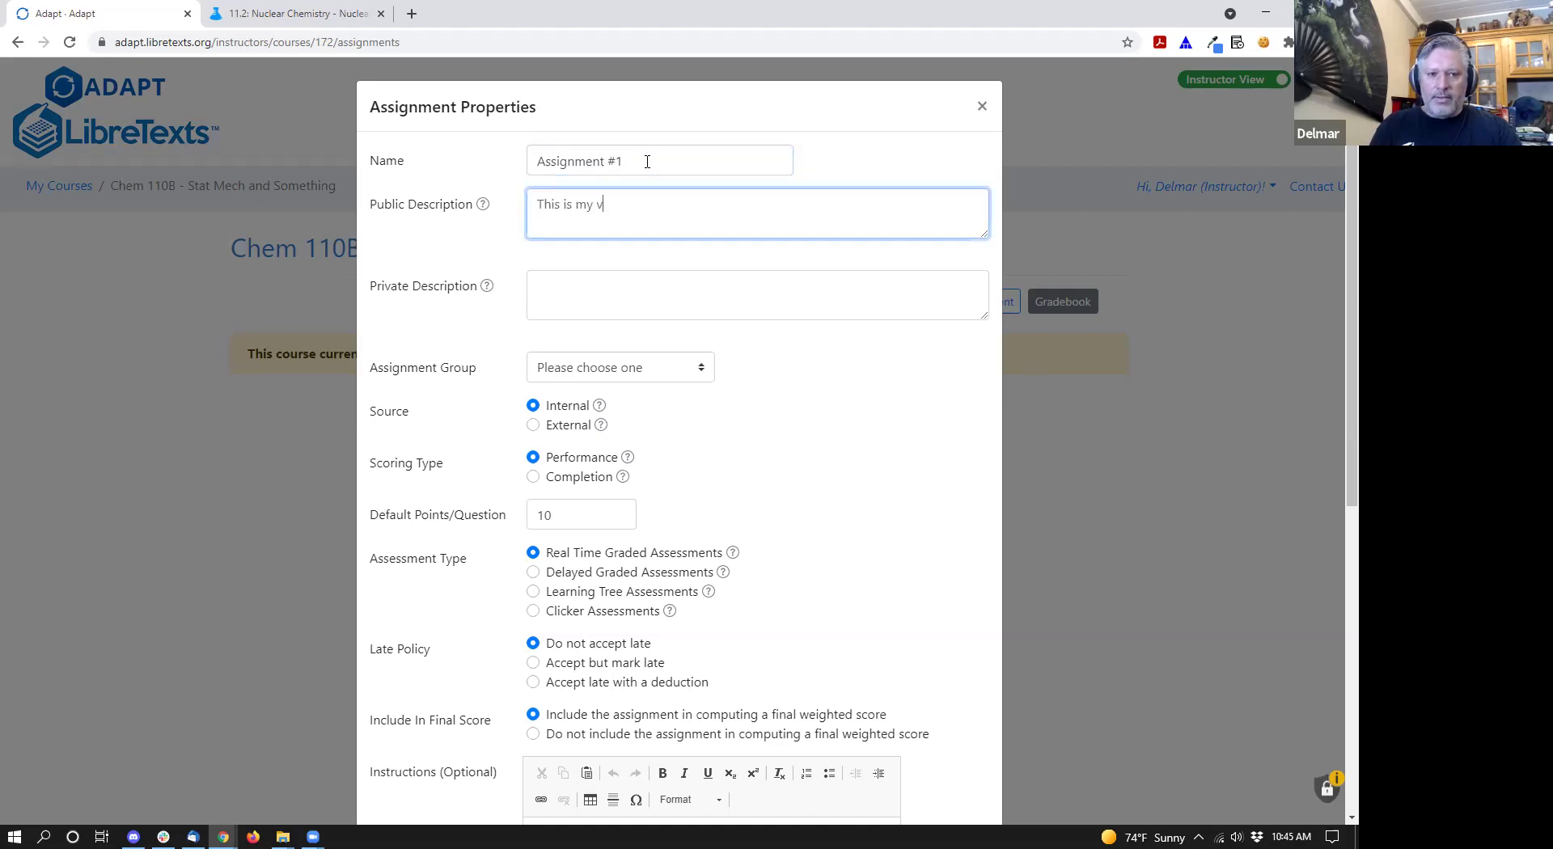
text(e\r)
key(BackSpace)
text(ry s)
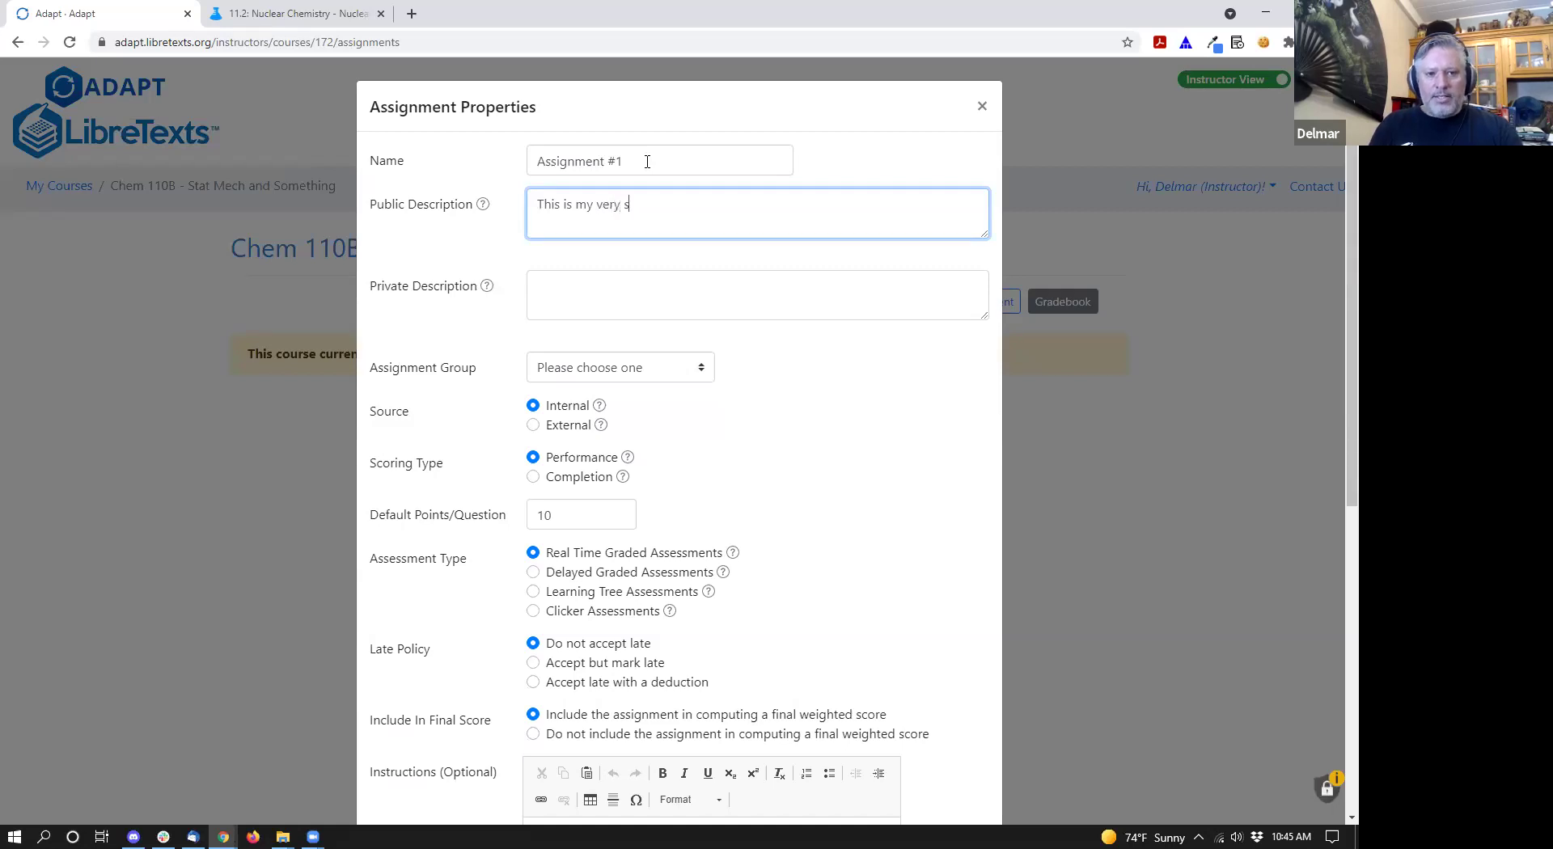
text(pecial problem set.)
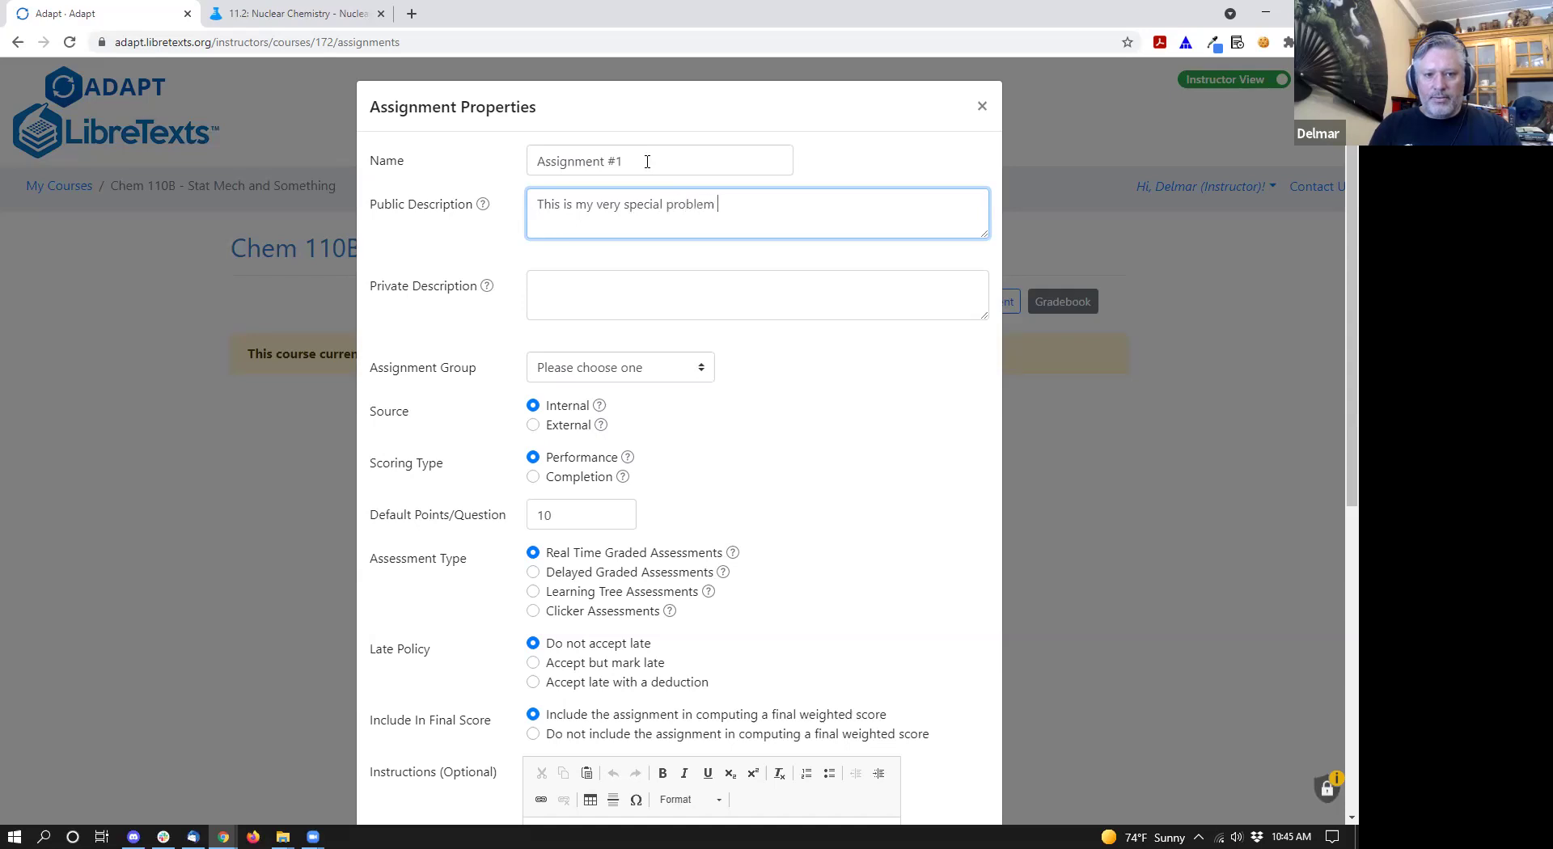
- Enter the private description "I really hate this problem set." and set the assignment group to Homework
key(Tab)
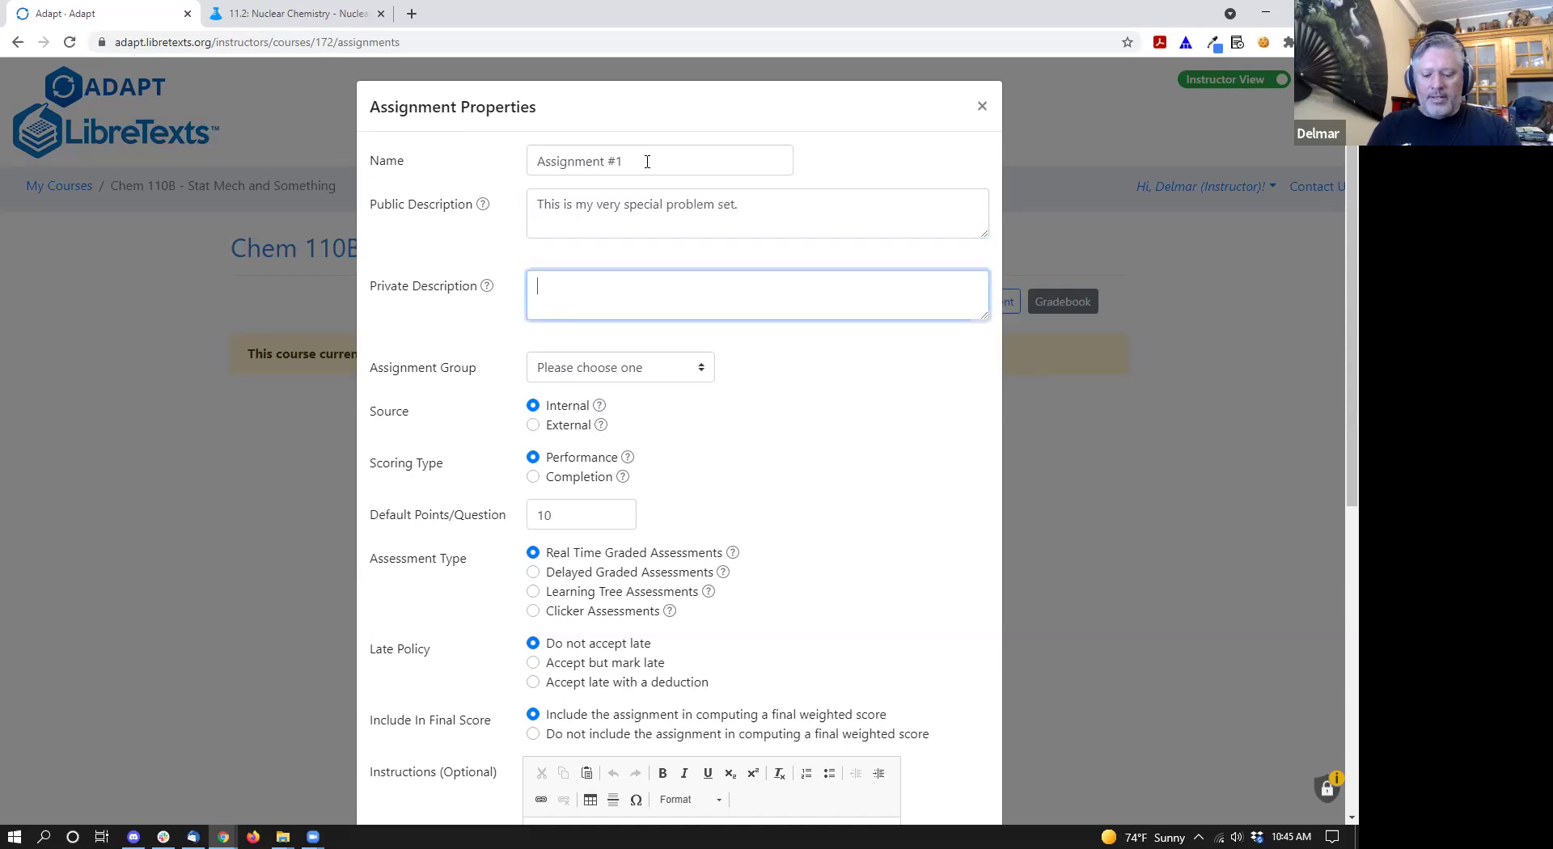
text(I really hate this pro)
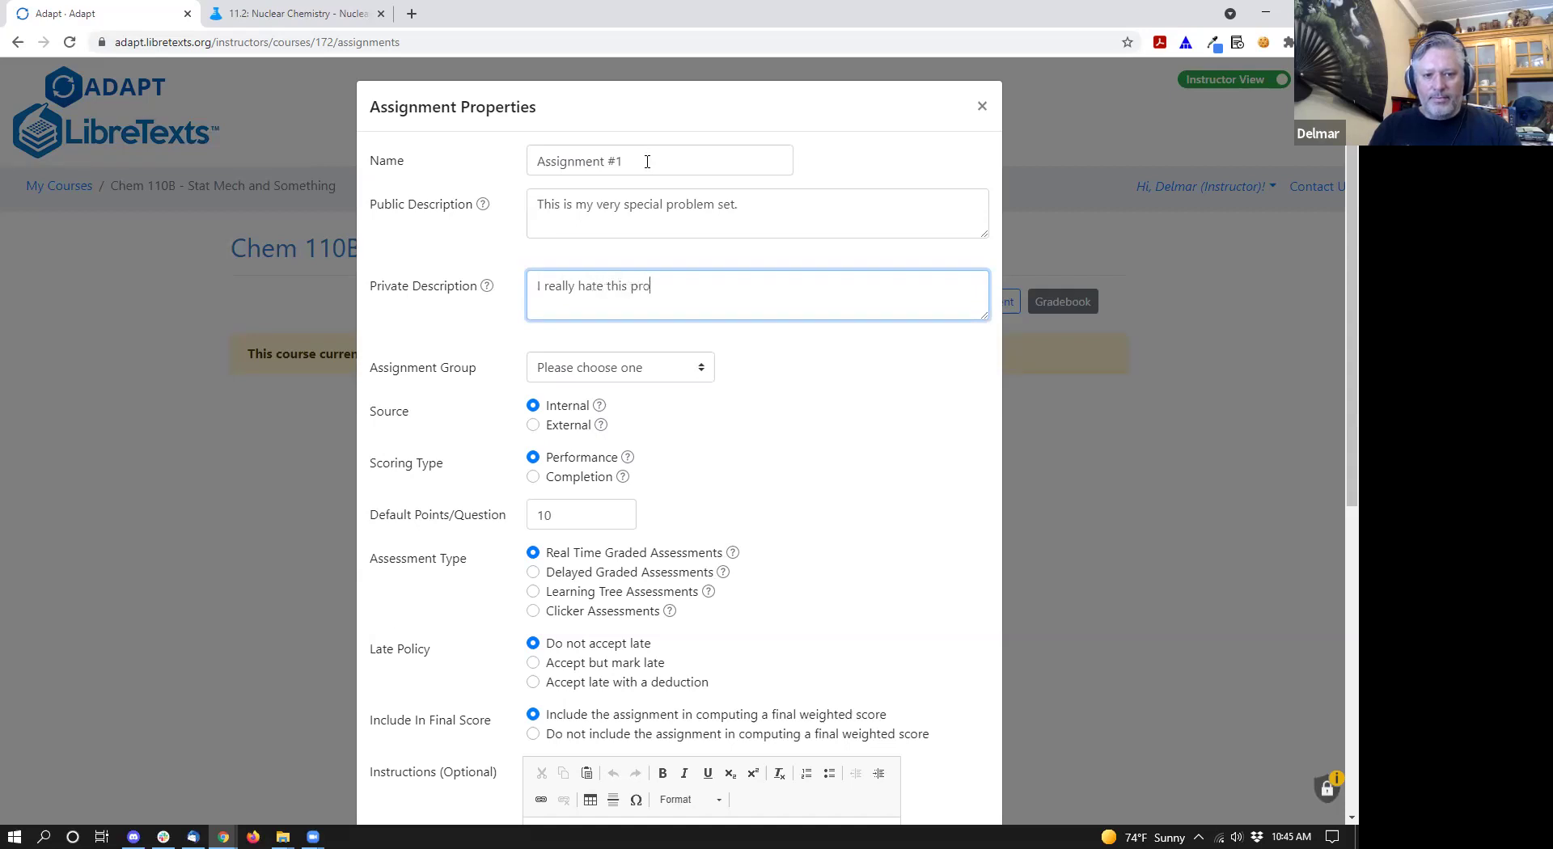
text(blem set.)
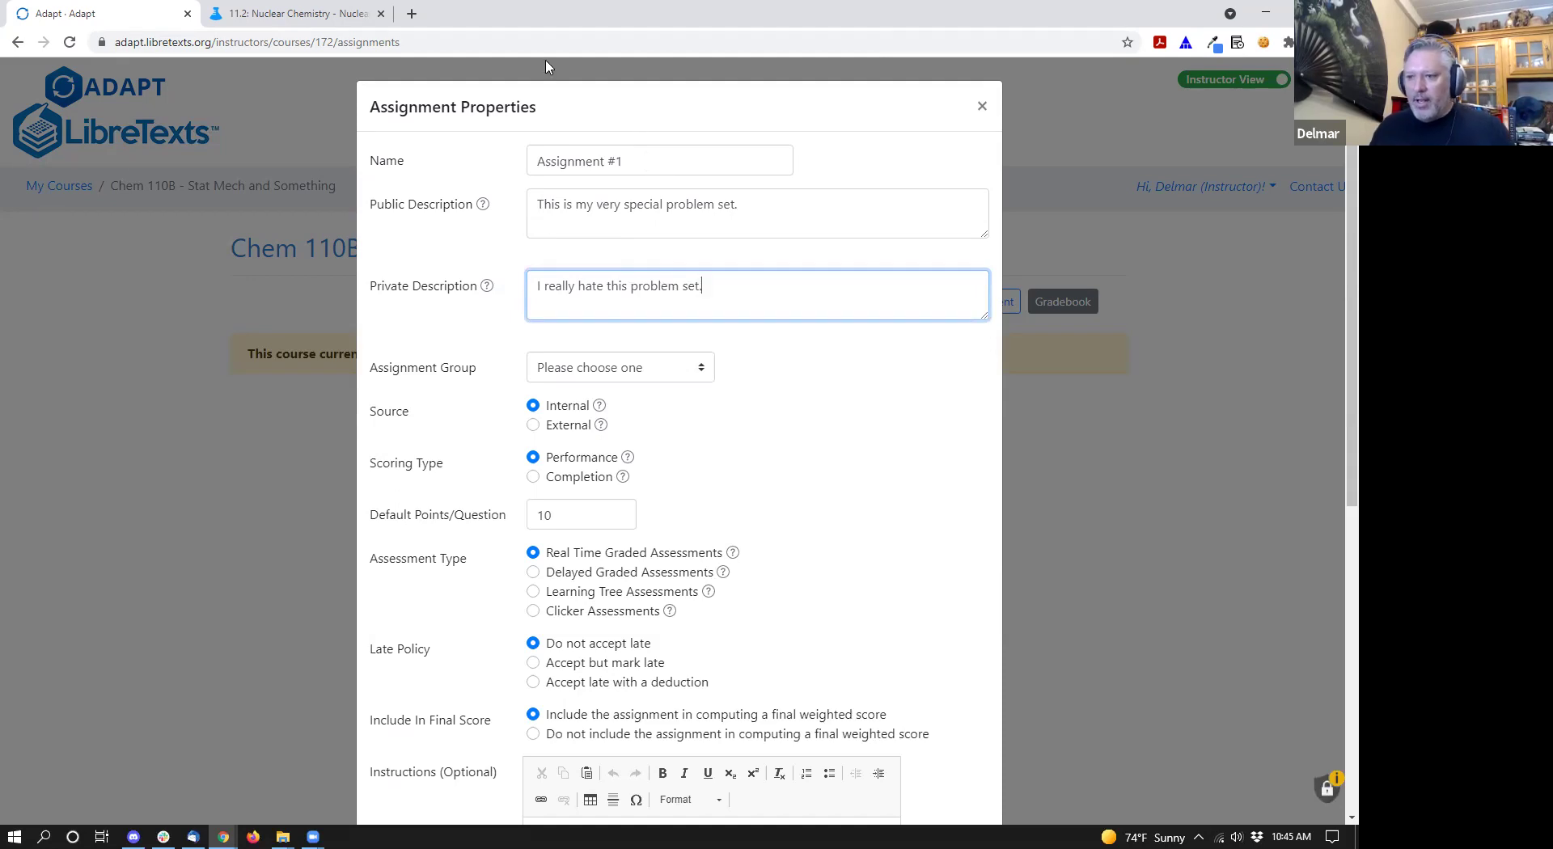
click(633, 365)
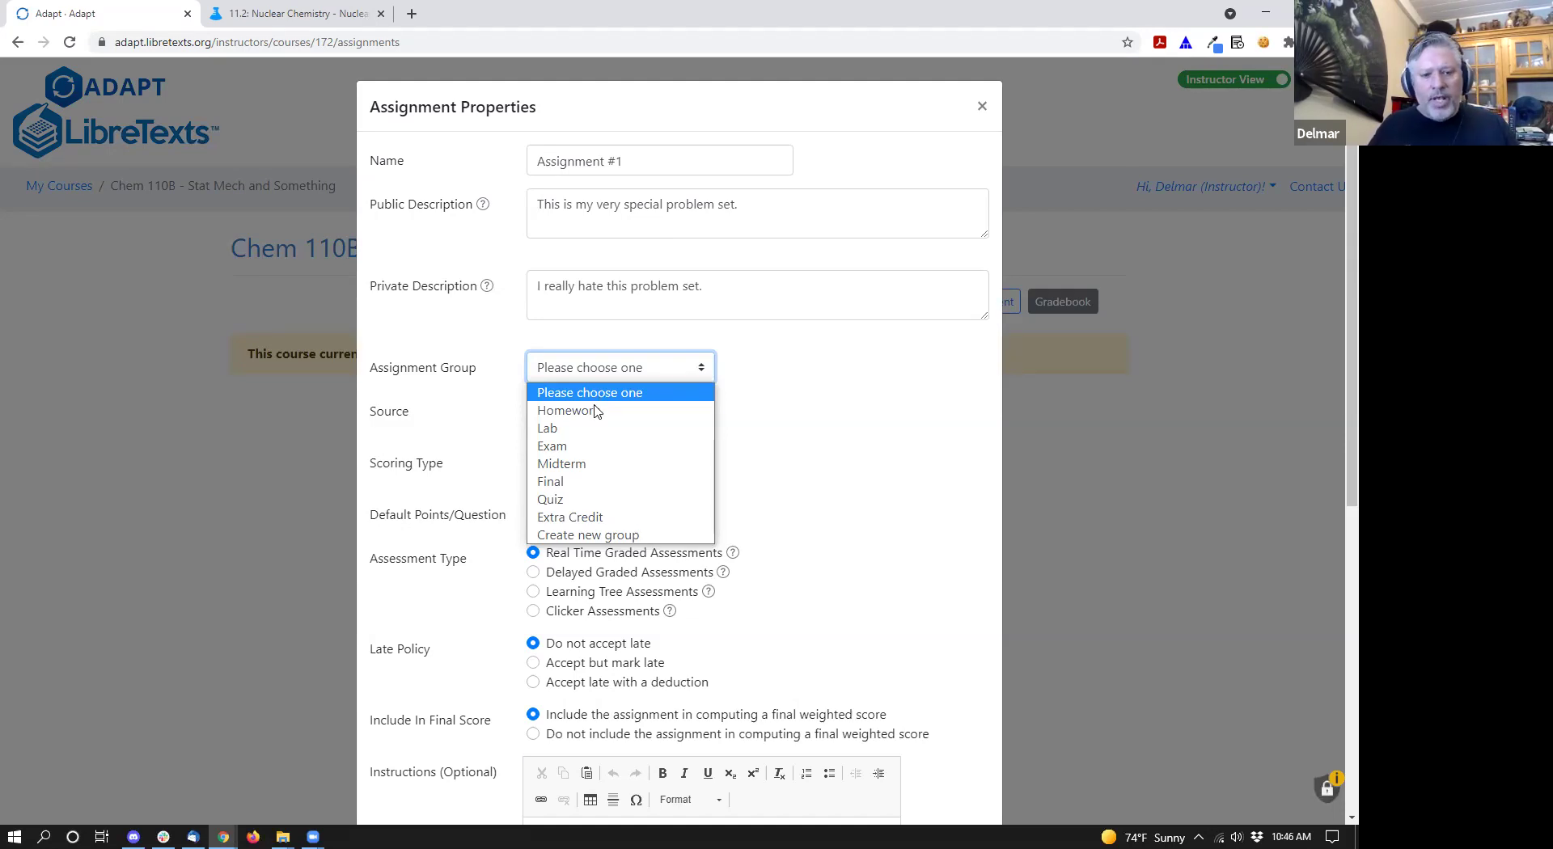
click(568, 411)
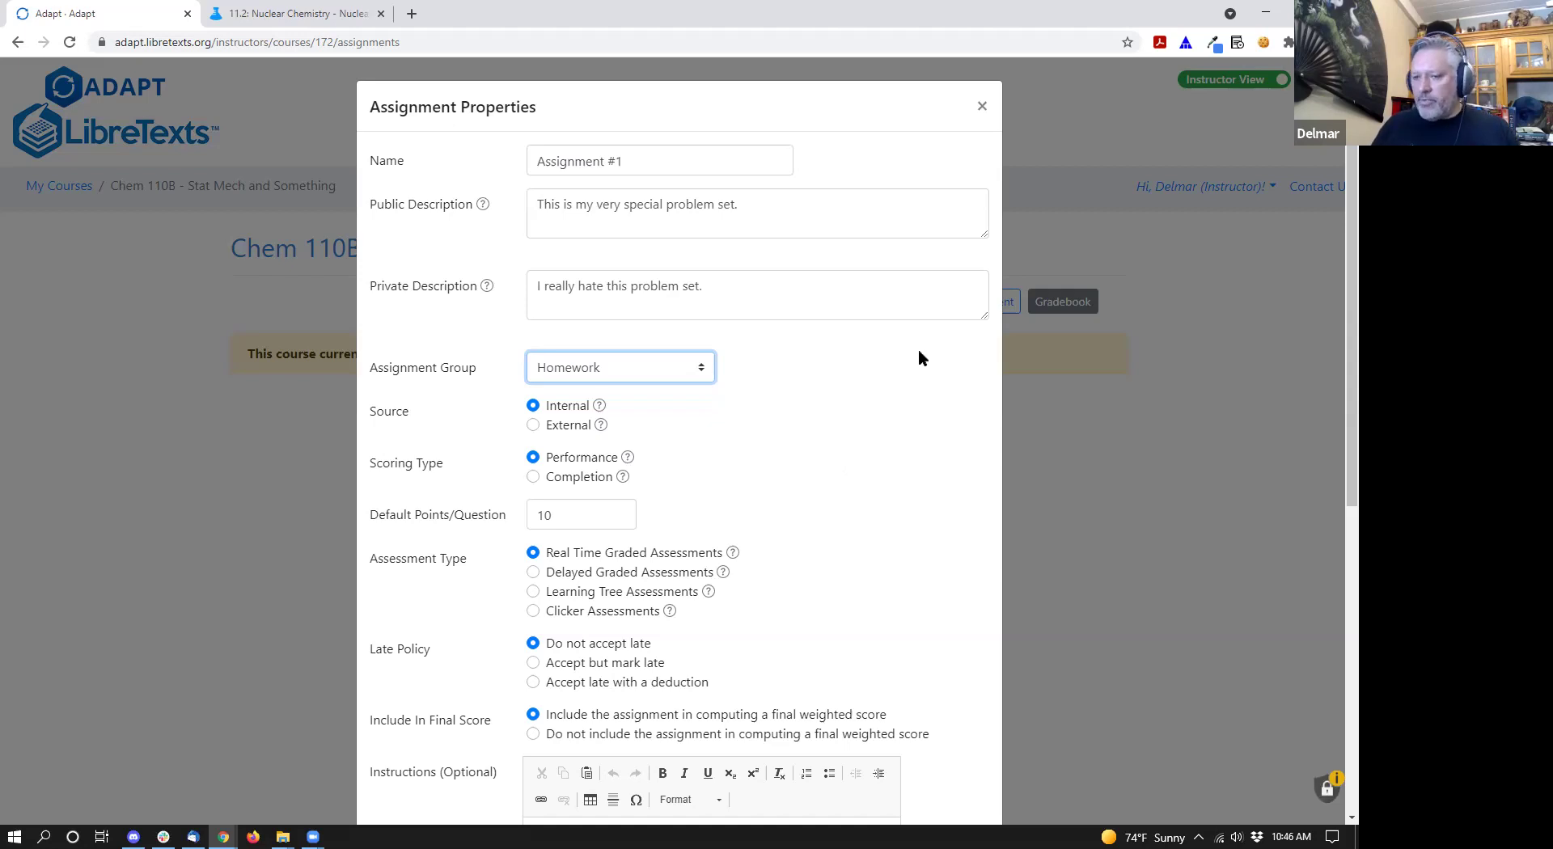
- Choose Delayed Graded Assessments with Compiled Upload (PDFs only), and set the default open-ended submission type to None
scroll(576, 465, down, 2)
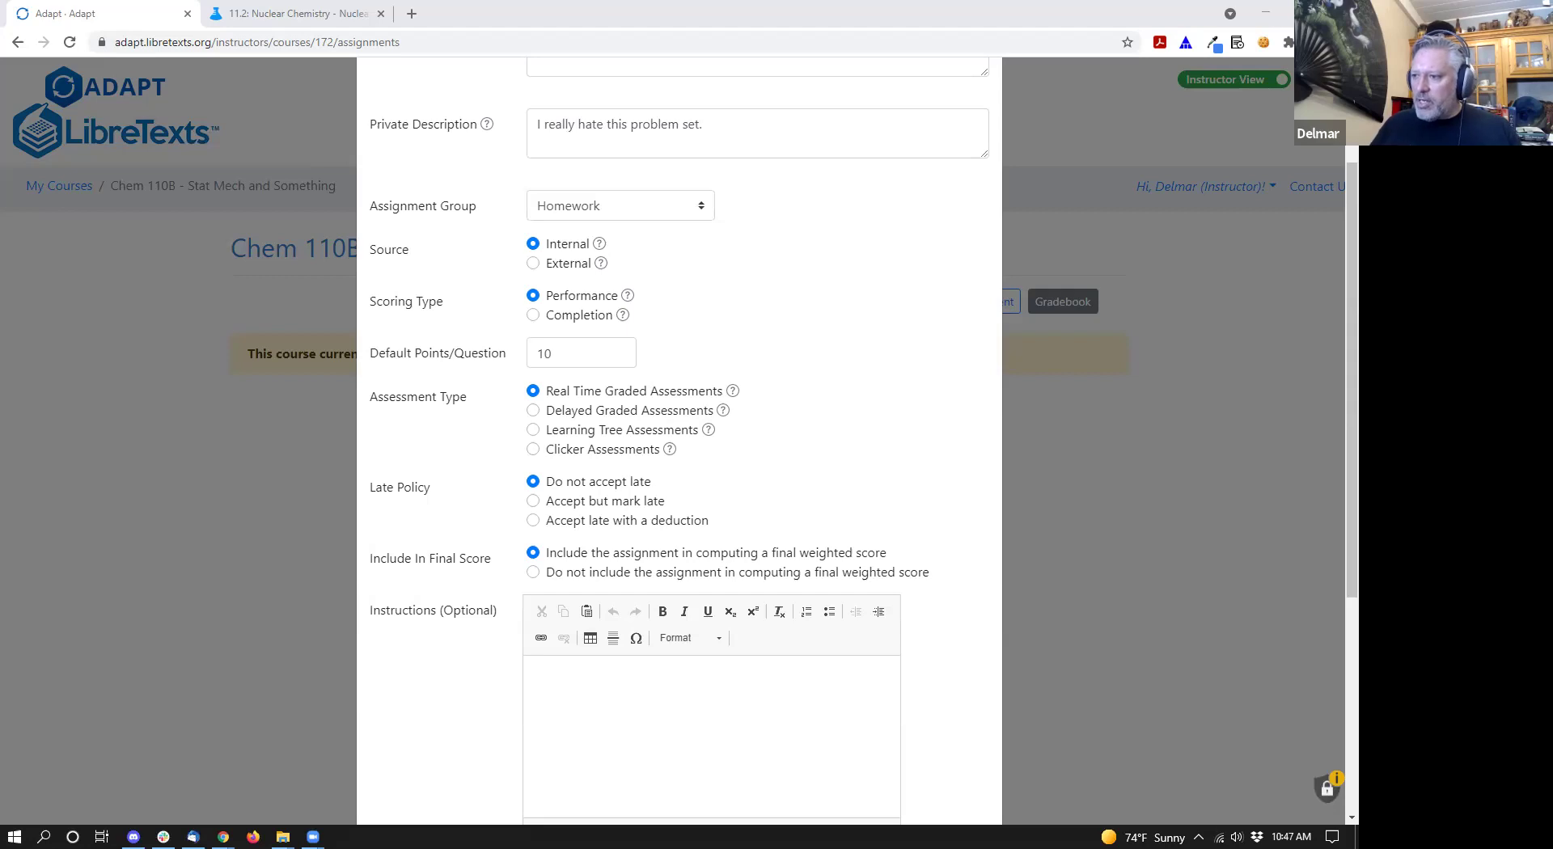
click(629, 413)
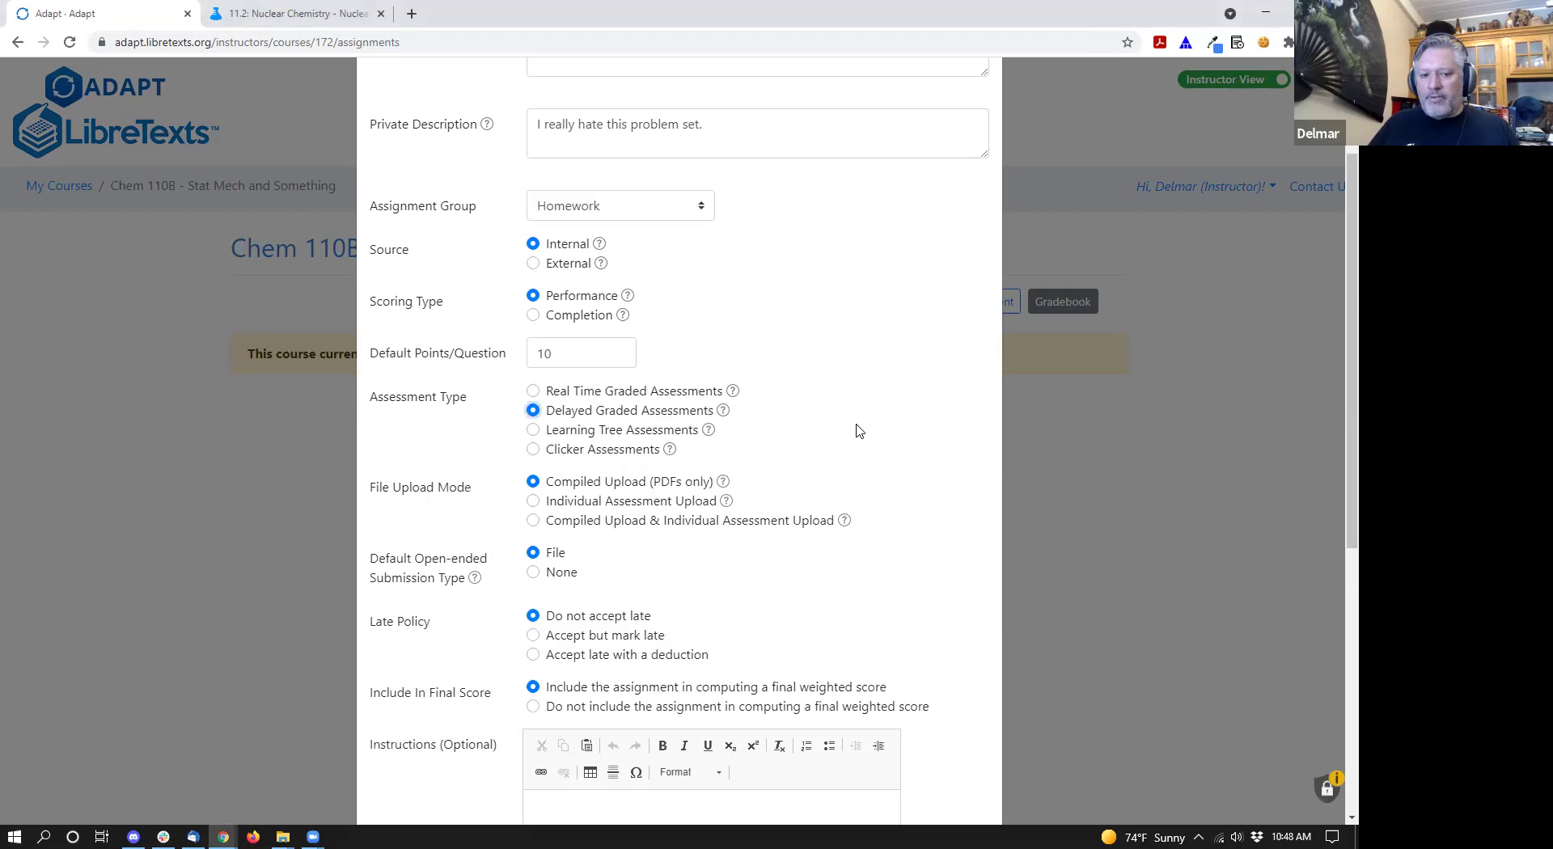
scroll(864, 441, down, 2)
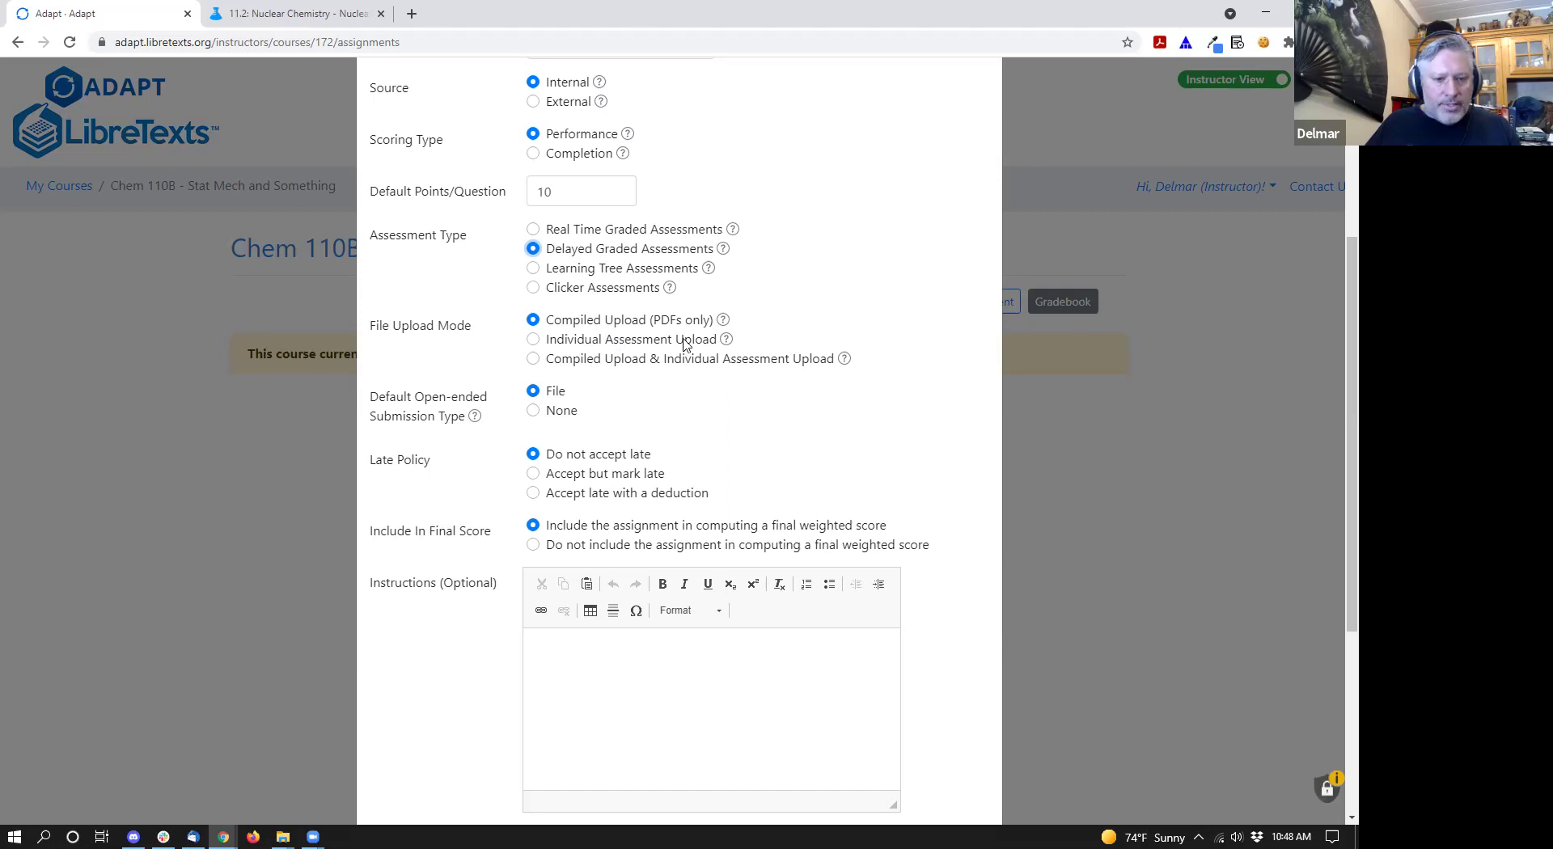
mouse_move(725, 345)
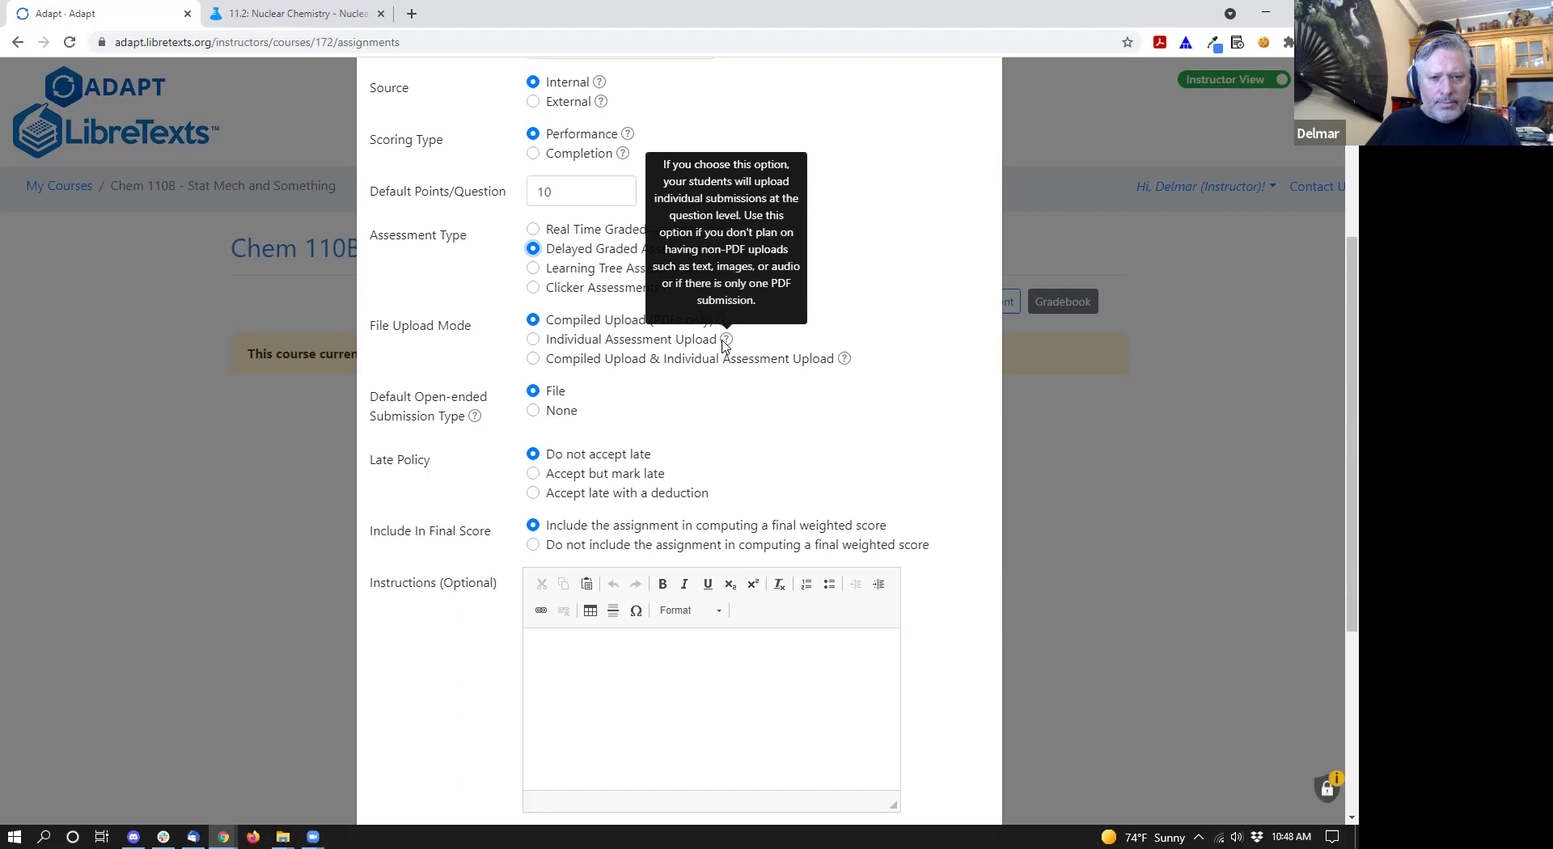
click(612, 344)
click(600, 322)
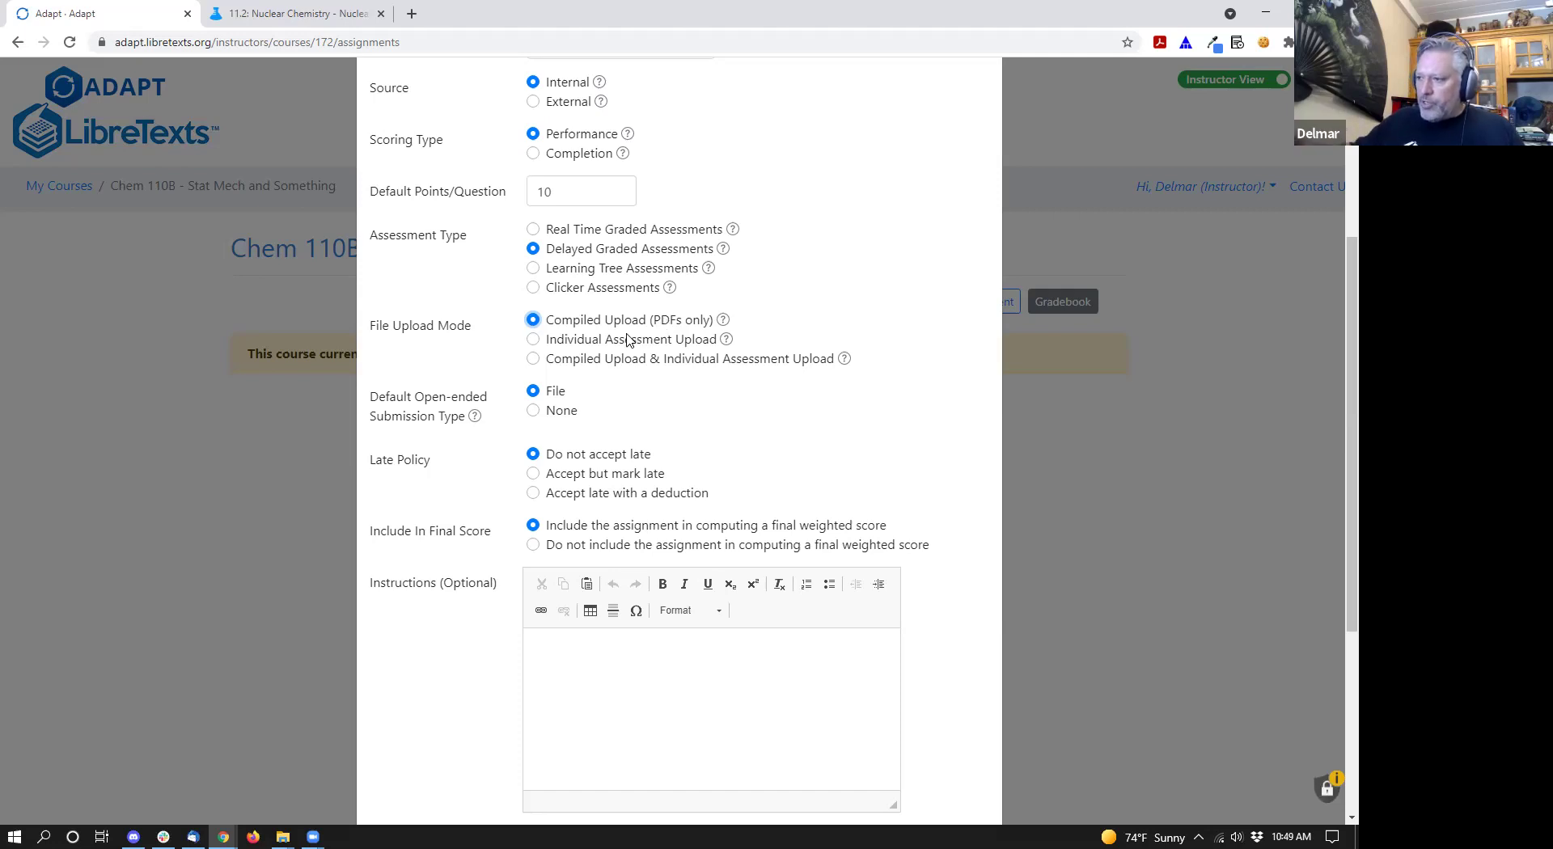
click(560, 414)
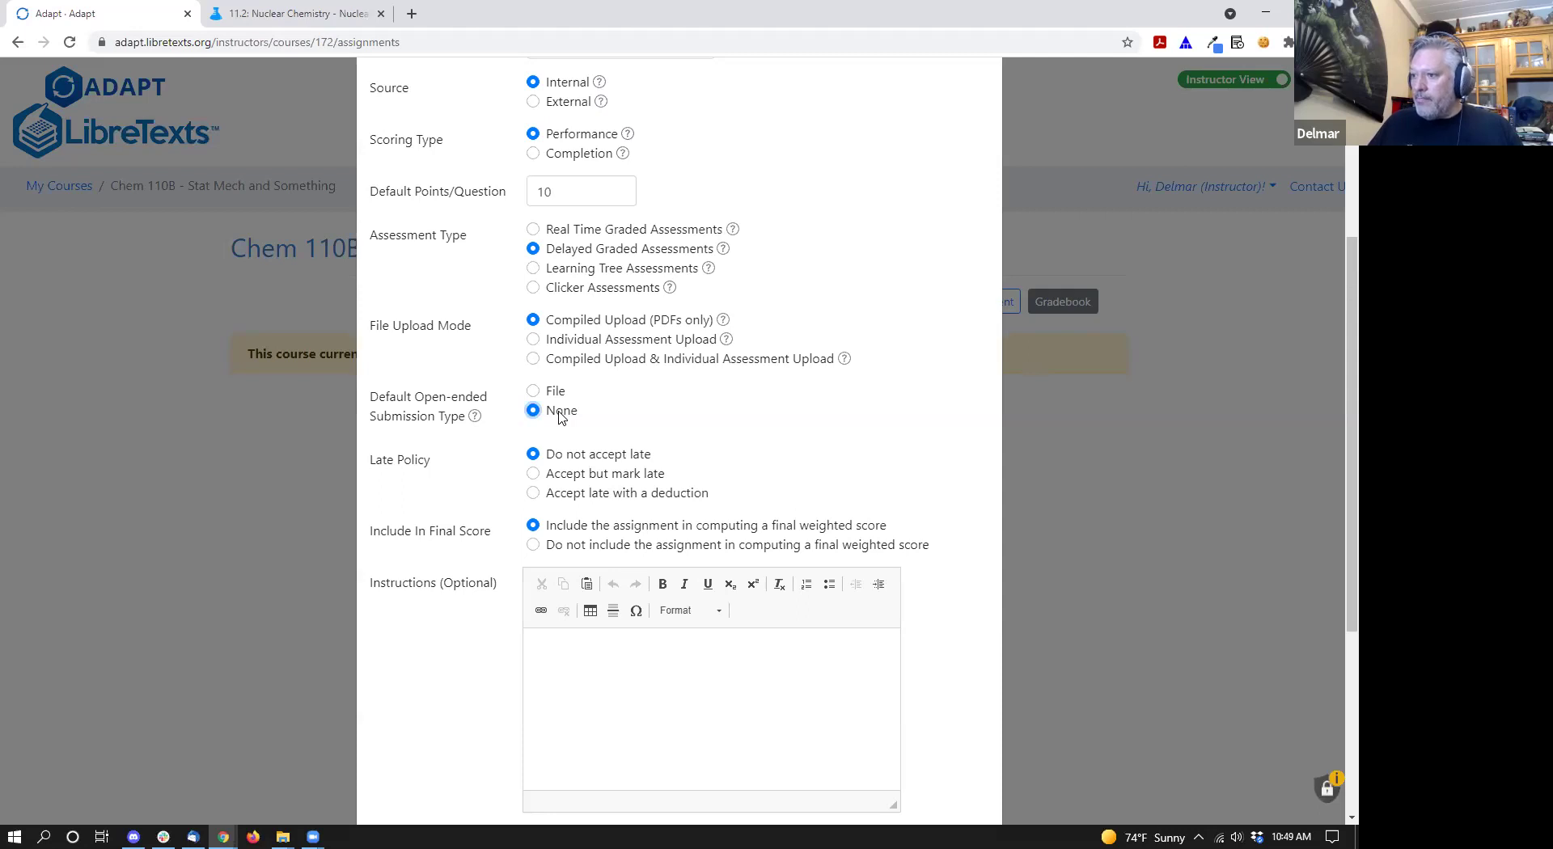
- Try the late policies that mark late work or apply a deduction, and restore Do not accept late
scroll(566, 413, down, 2)
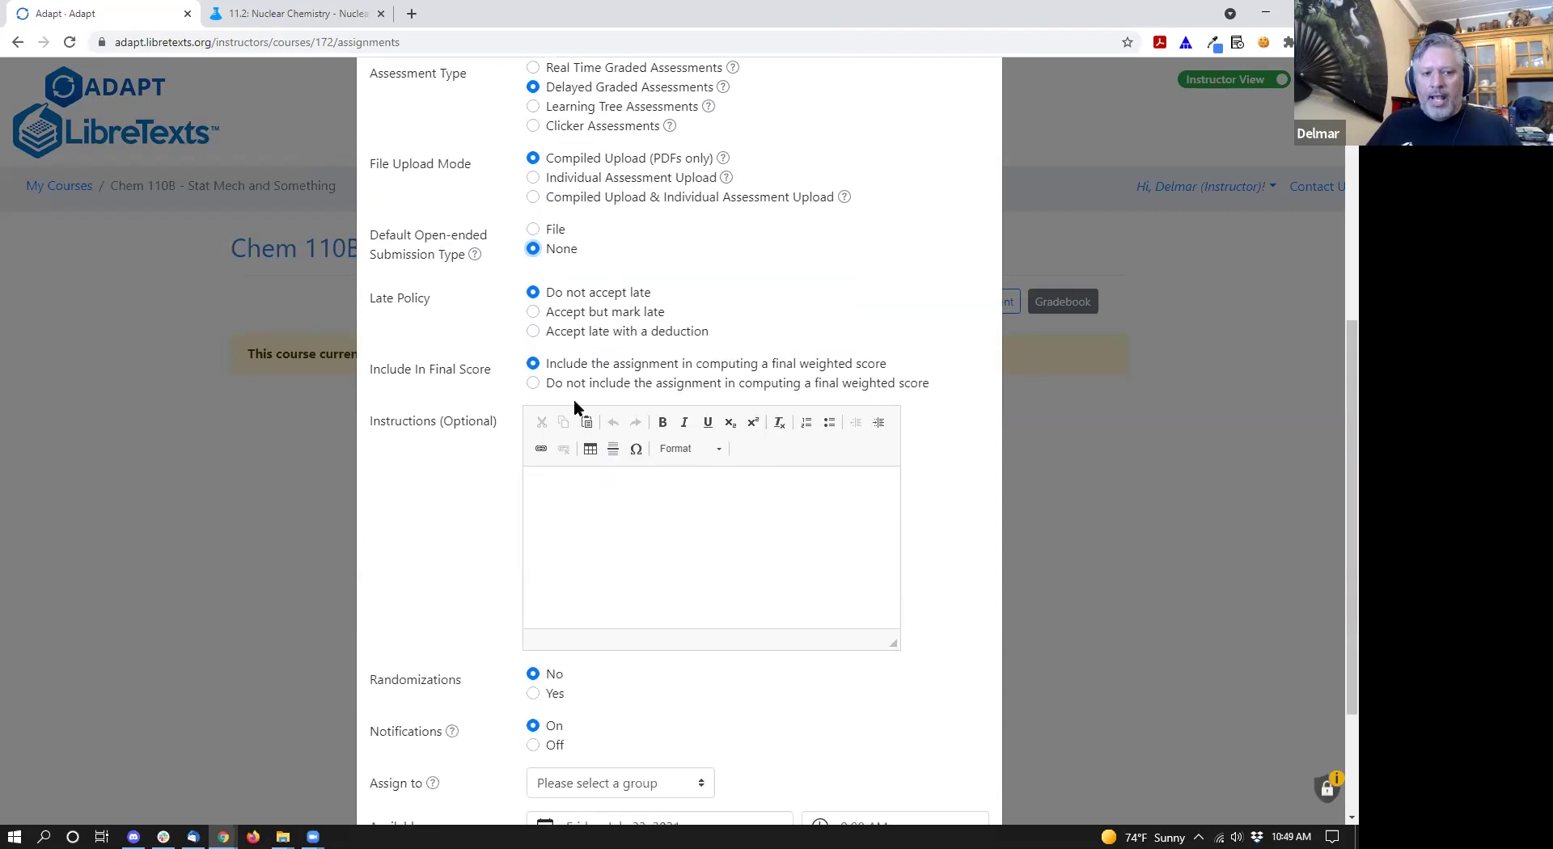
click(581, 312)
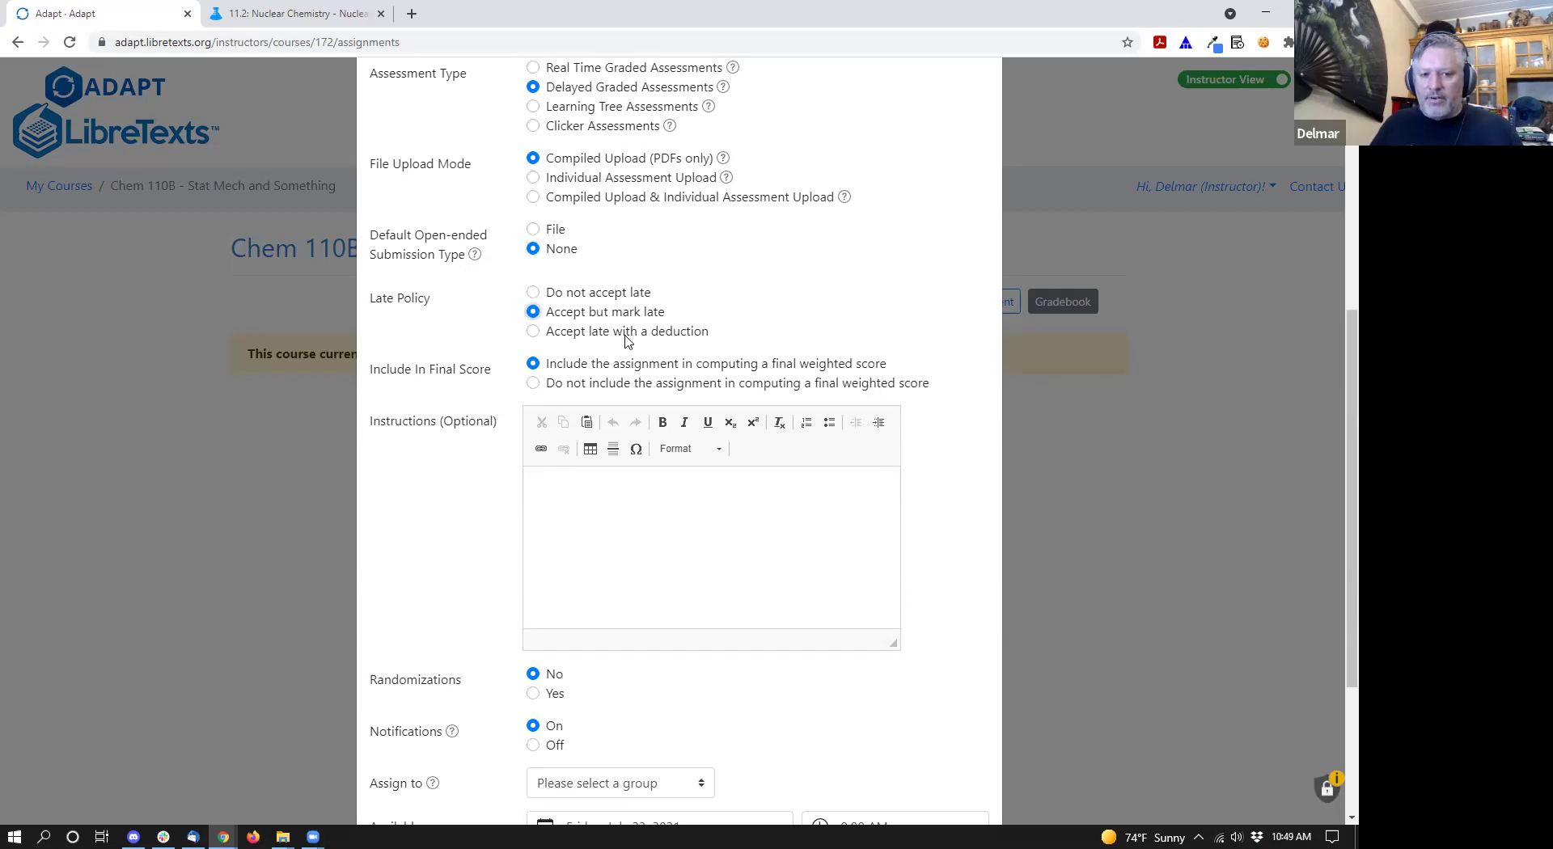
click(627, 333)
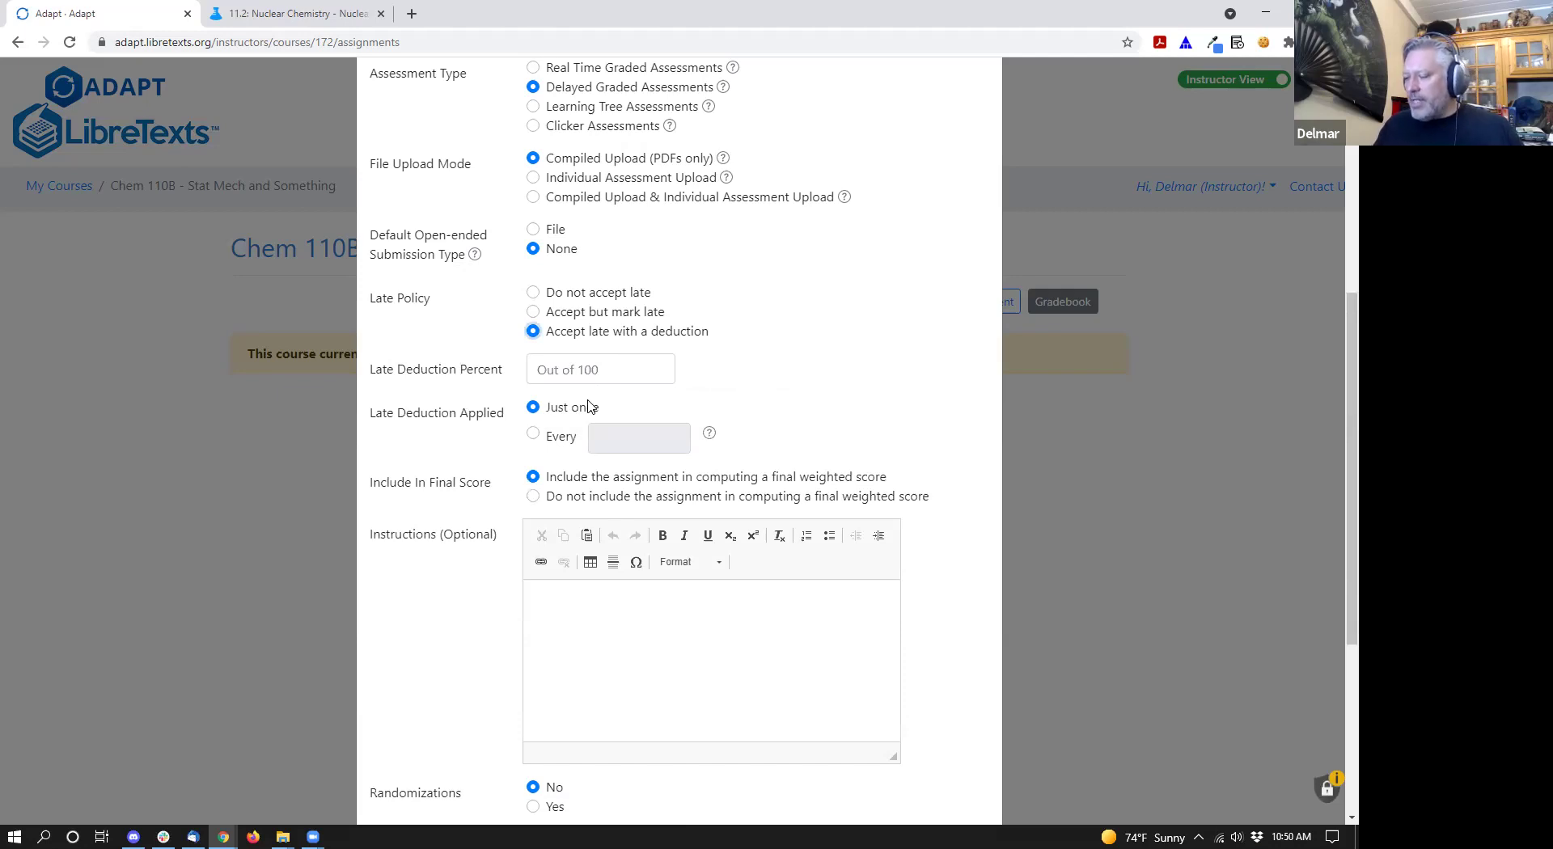
click(535, 293)
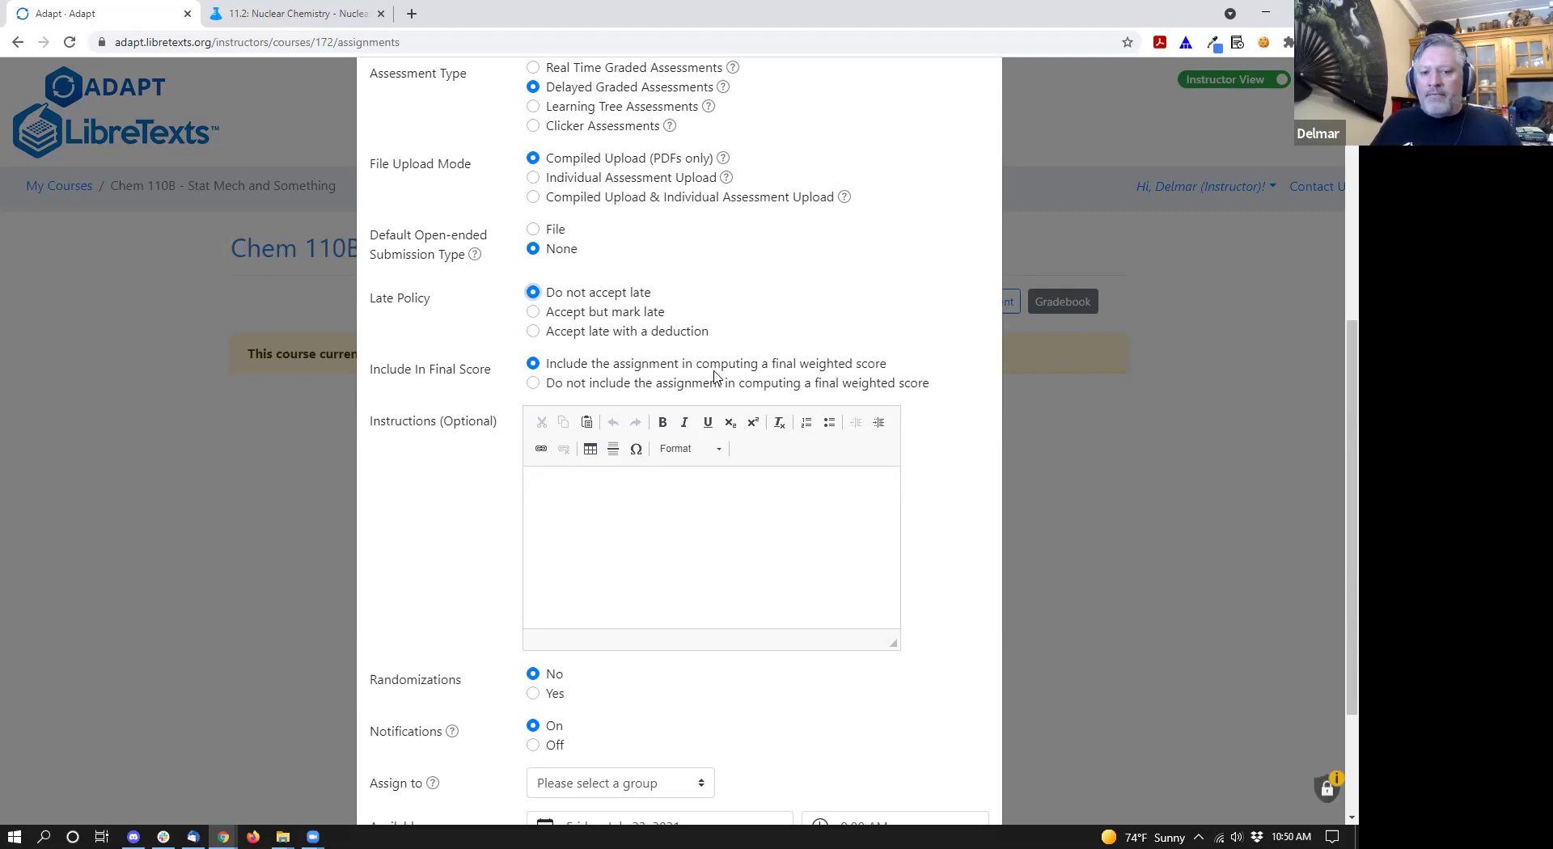
- Exclude the assignment from the final weighted score and enter the instructions "Do these problems."
click(608, 384)
click(613, 550)
text(Do these problem)
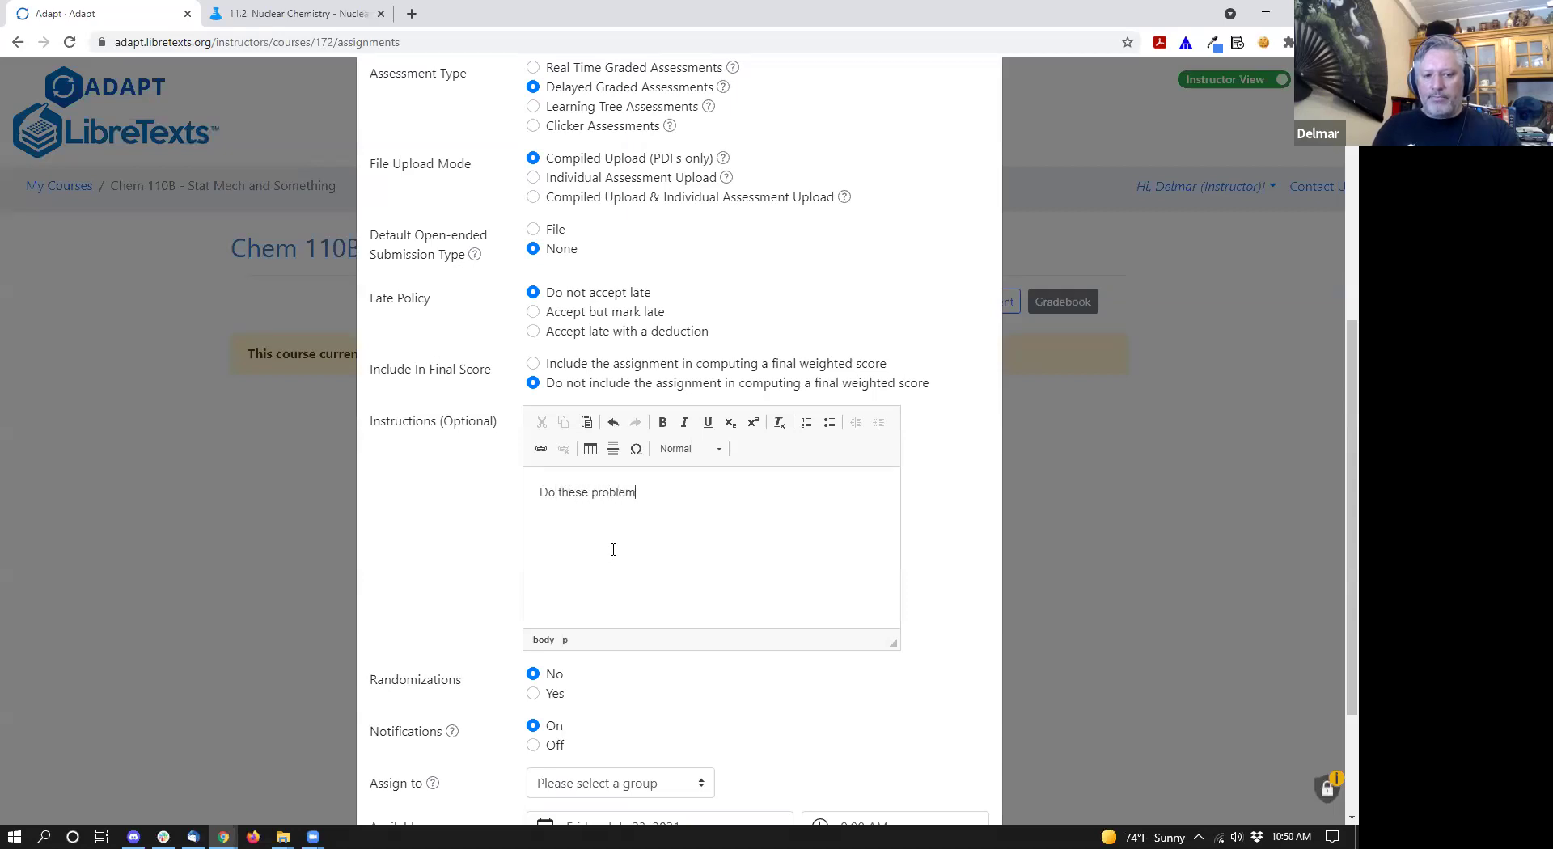
text(...)
text(s.)
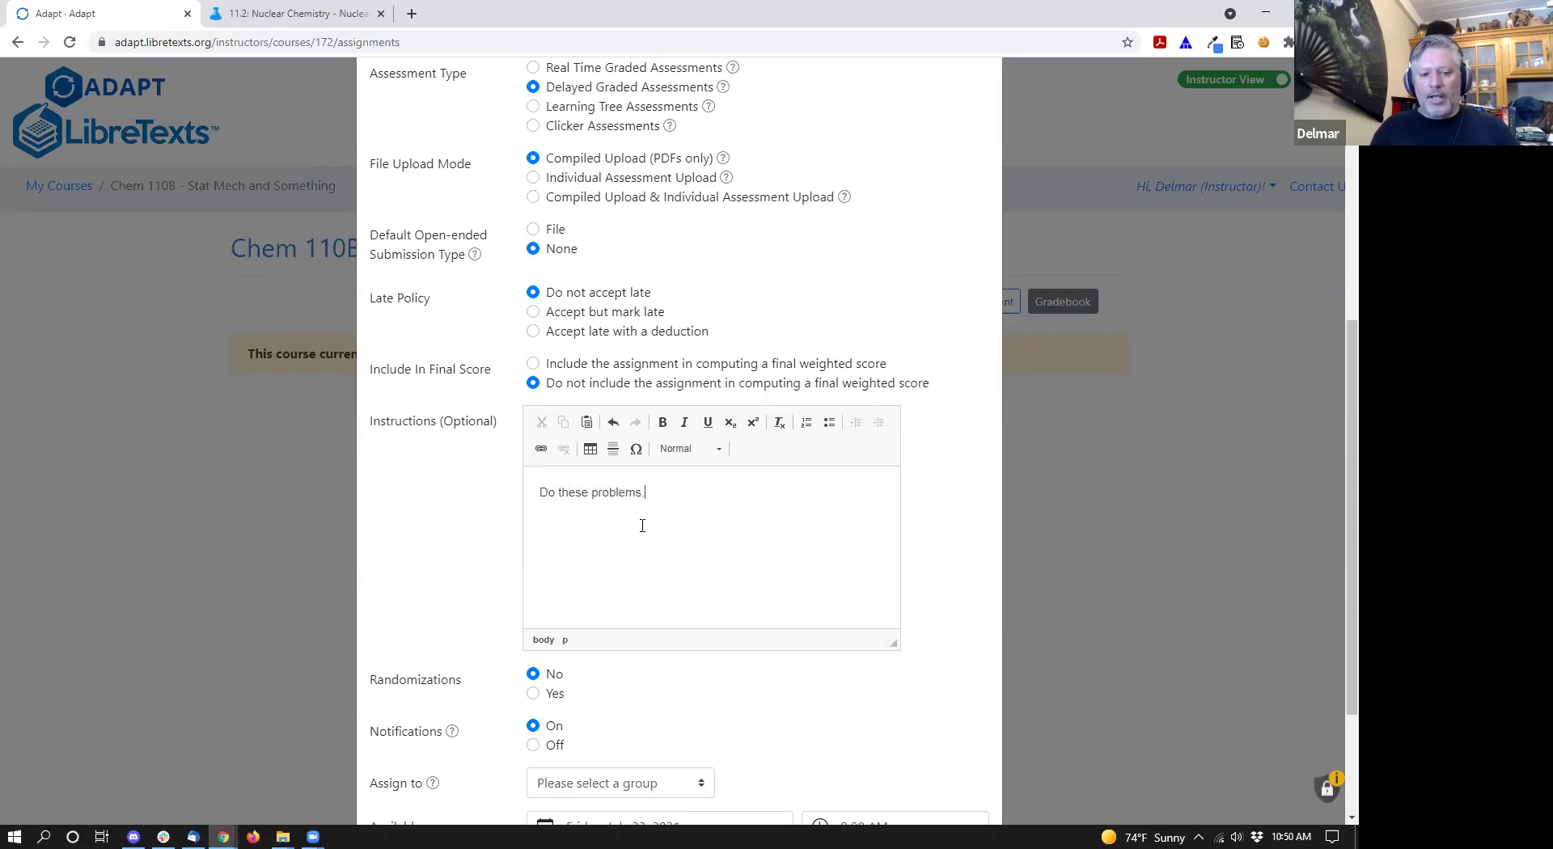
- Assign the new assignment to Everybody
scroll(627, 541, down, 3)
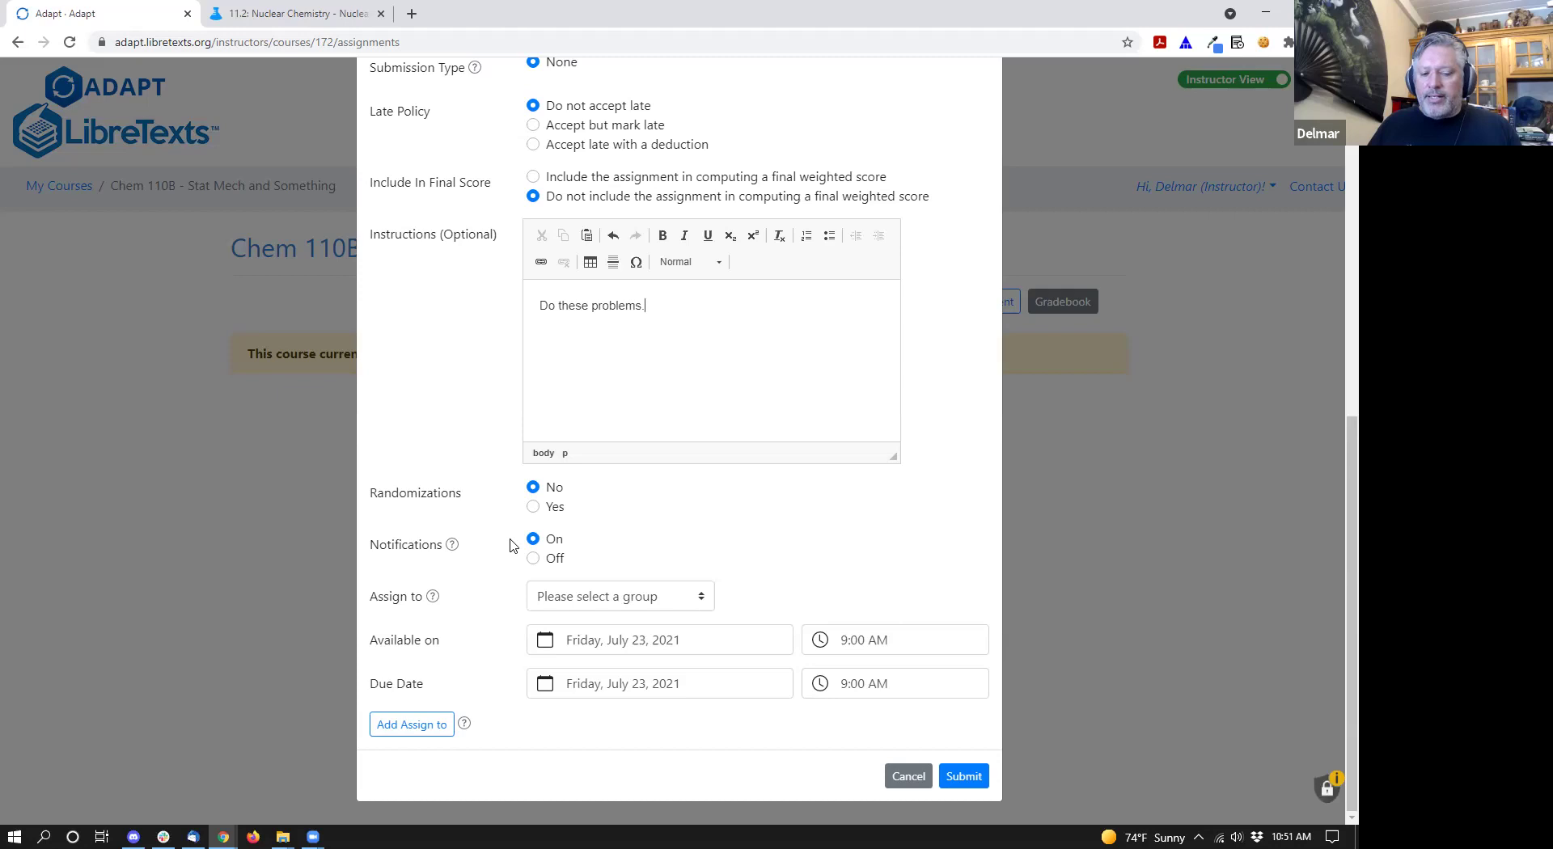
mouse_move(450, 549)
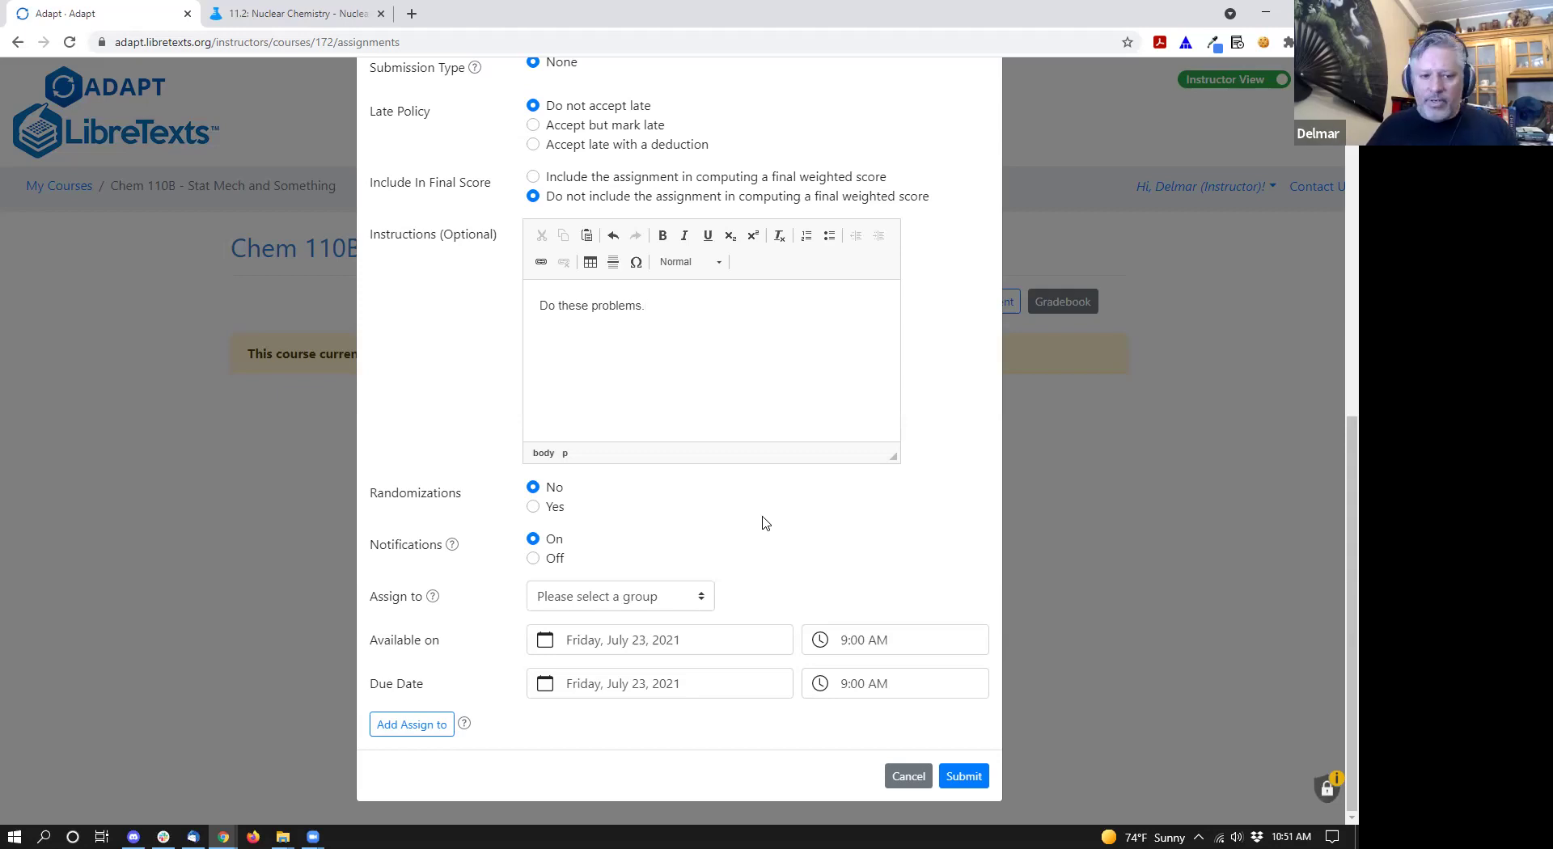
click(590, 594)
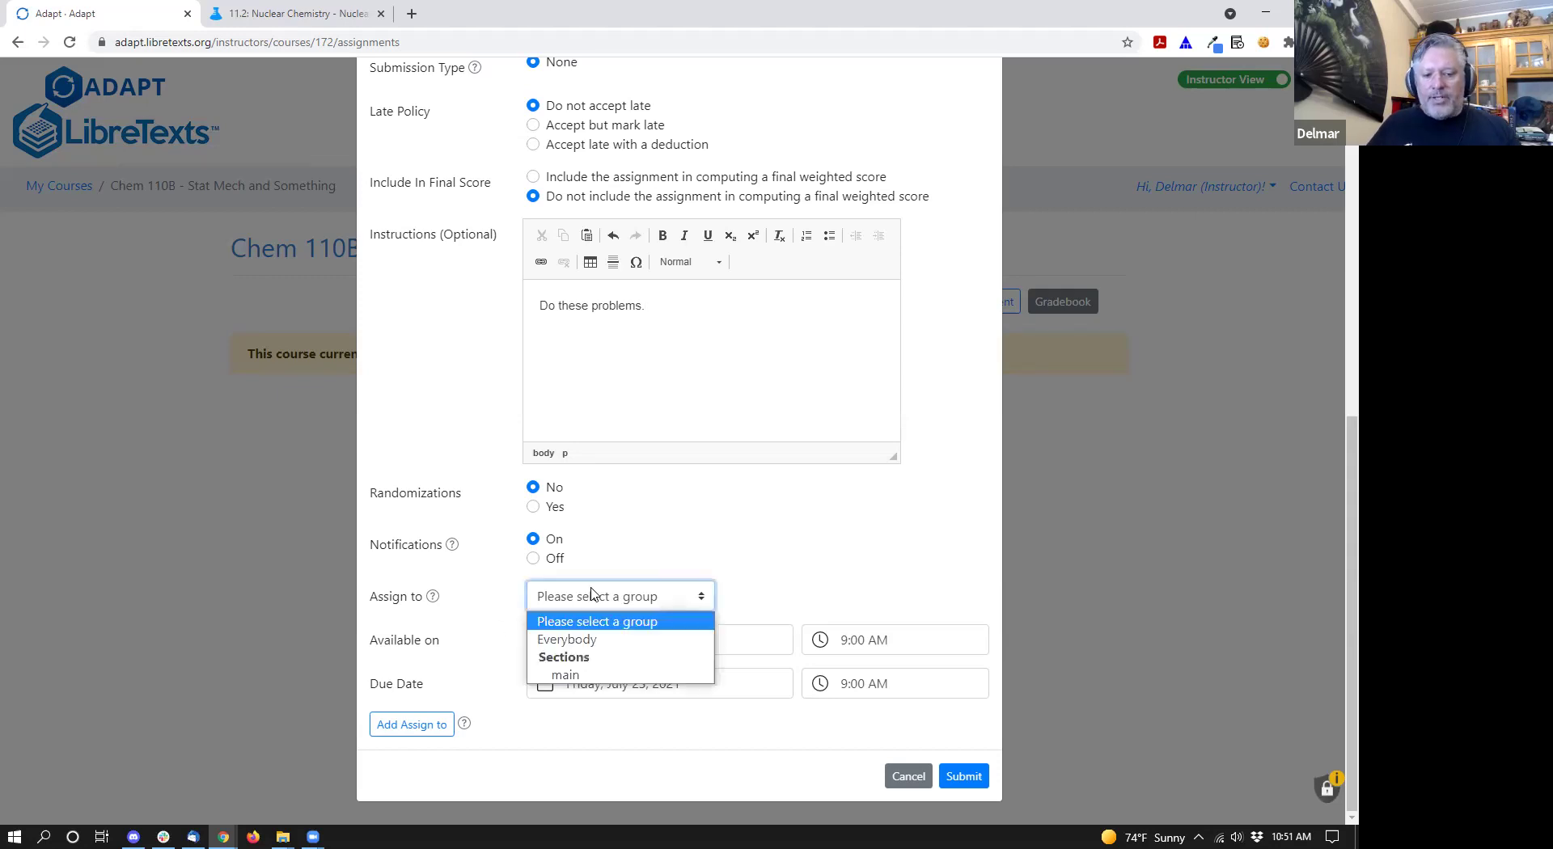
click(586, 641)
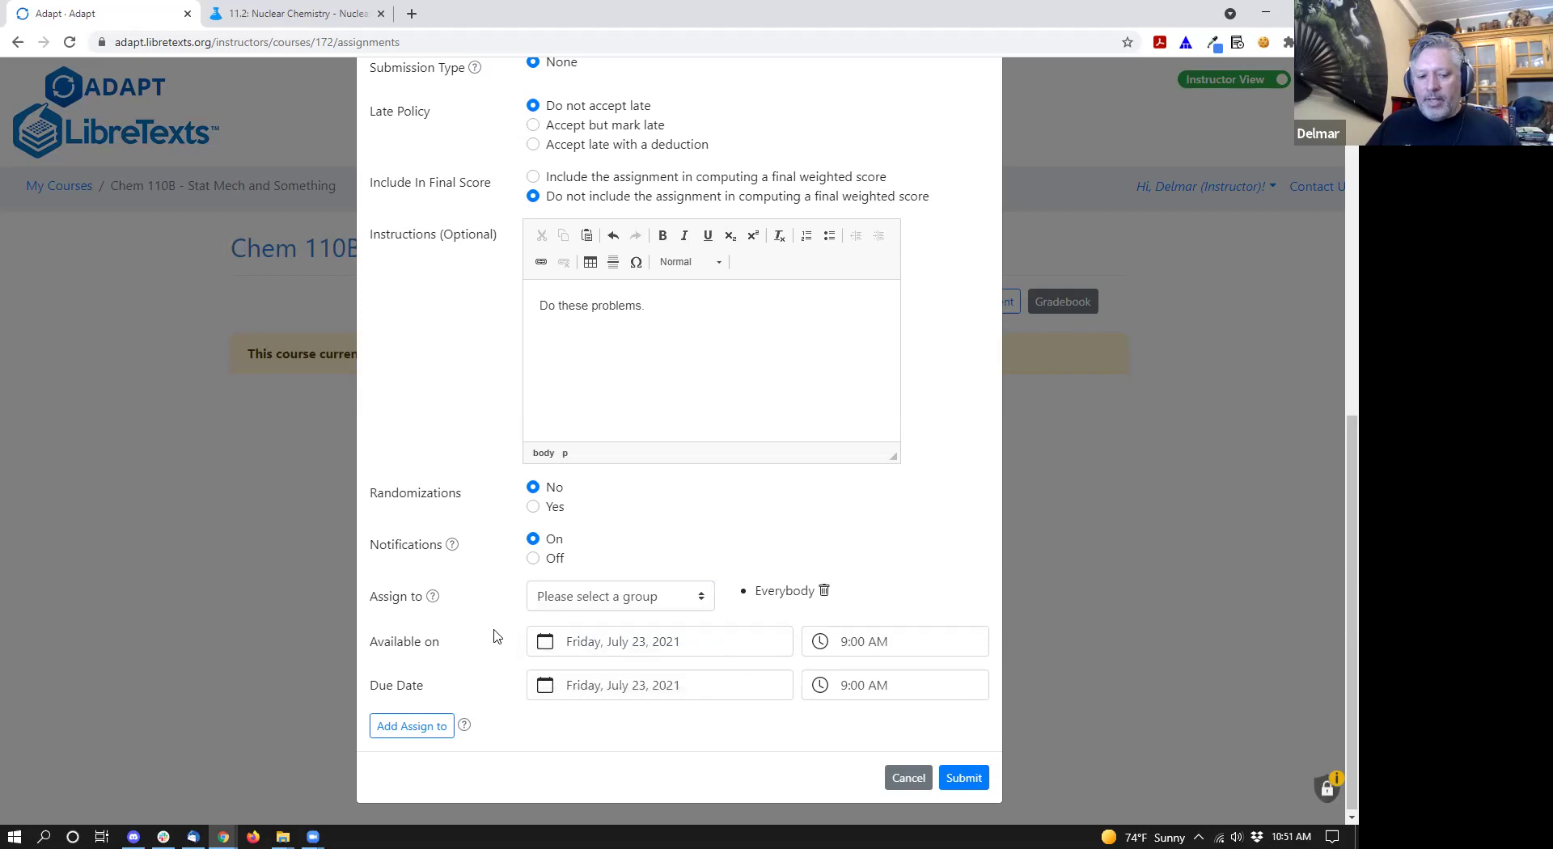
- Make the assignment available on Saturday, July 24, 2021, and due on Wednesday, July 28, 2021 at 6:00 AM
click(642, 652)
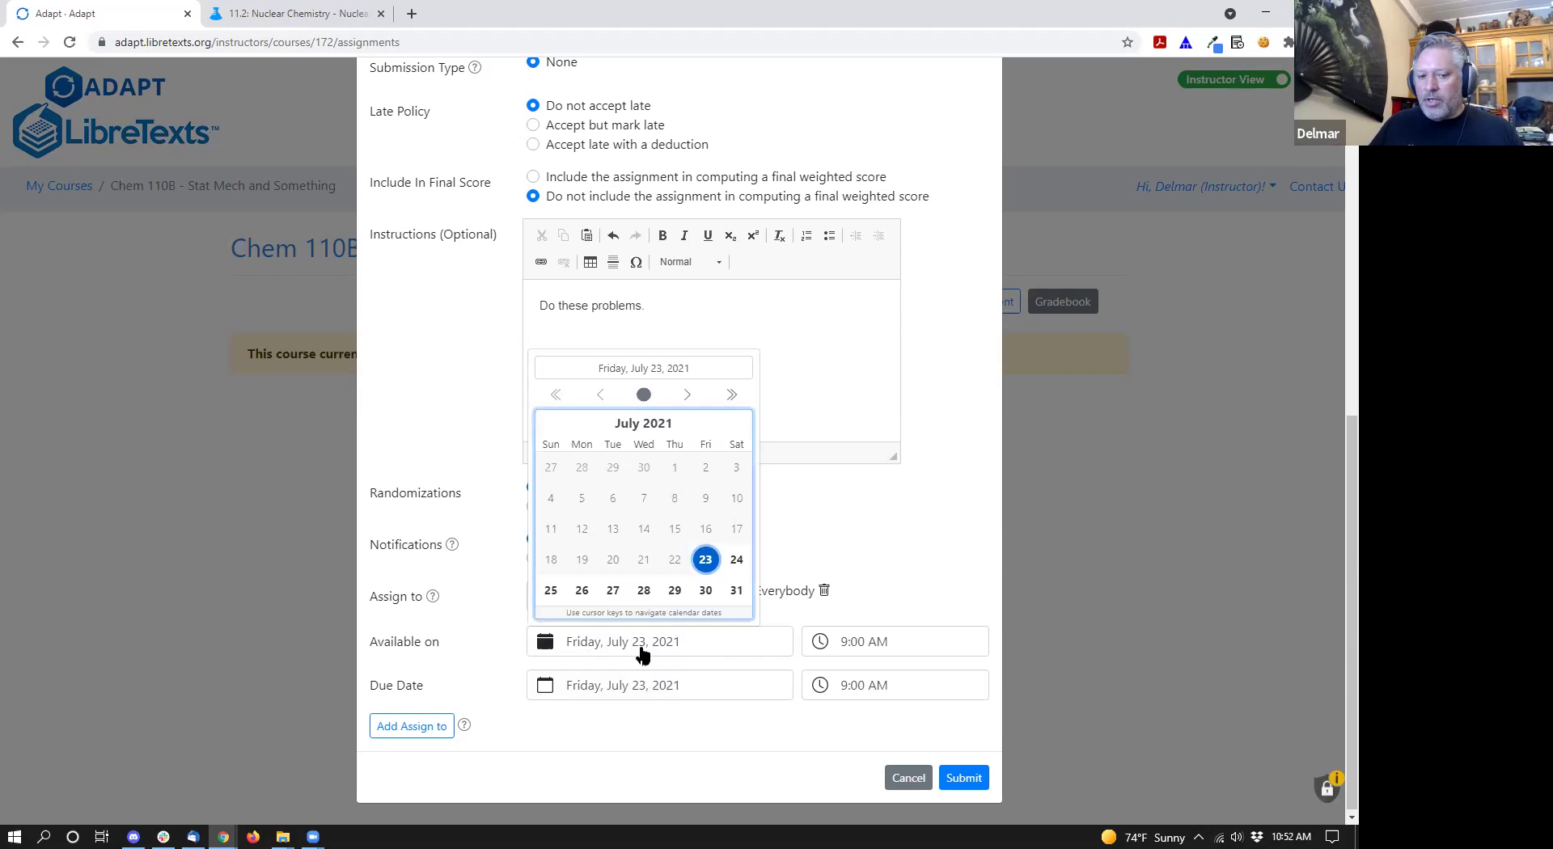
click(736, 559)
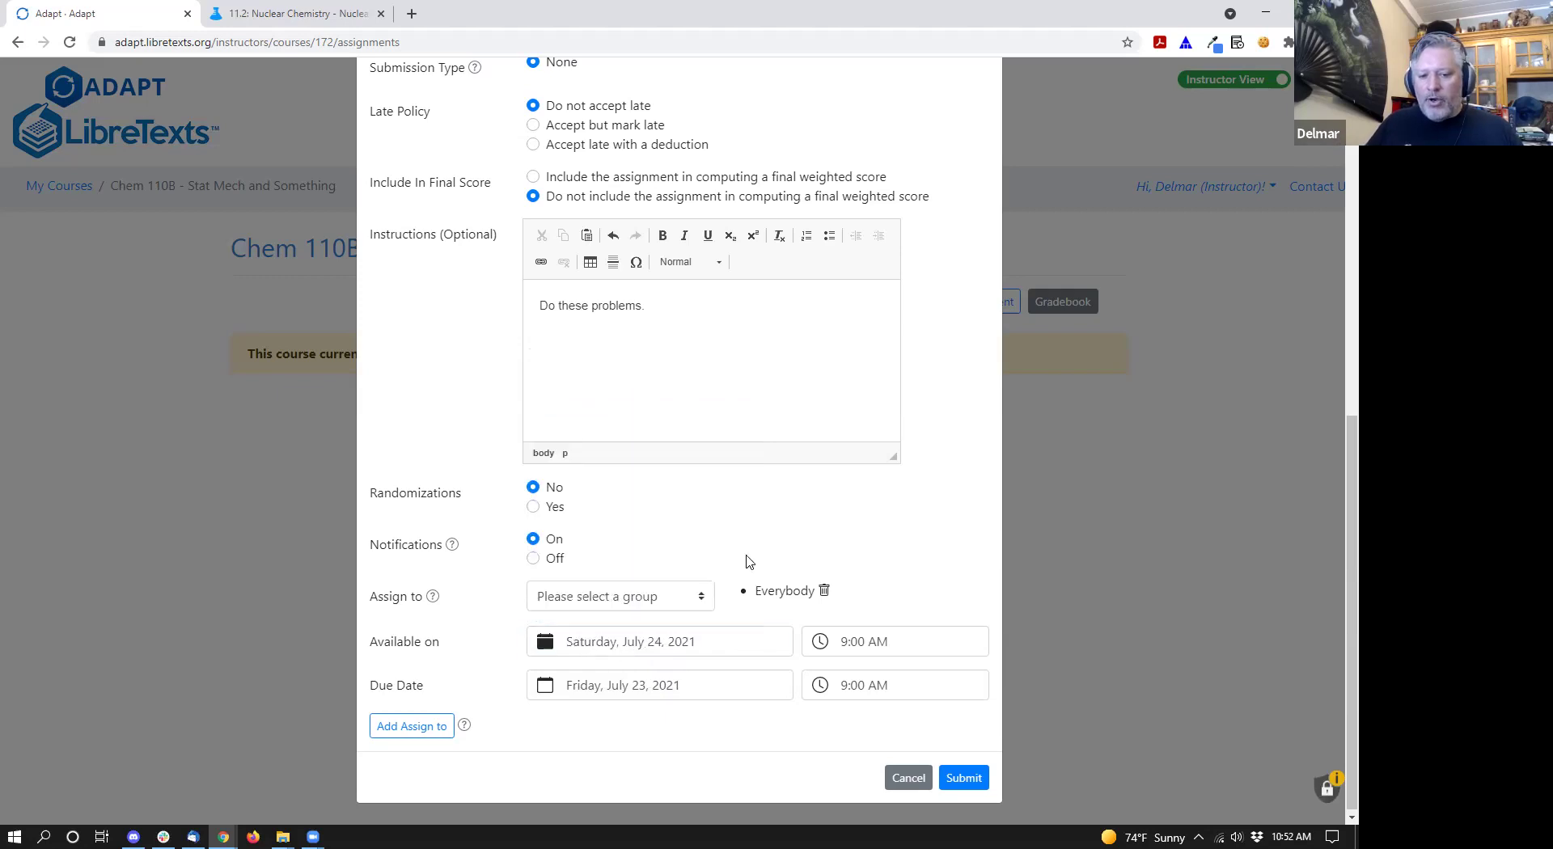
click(859, 651)
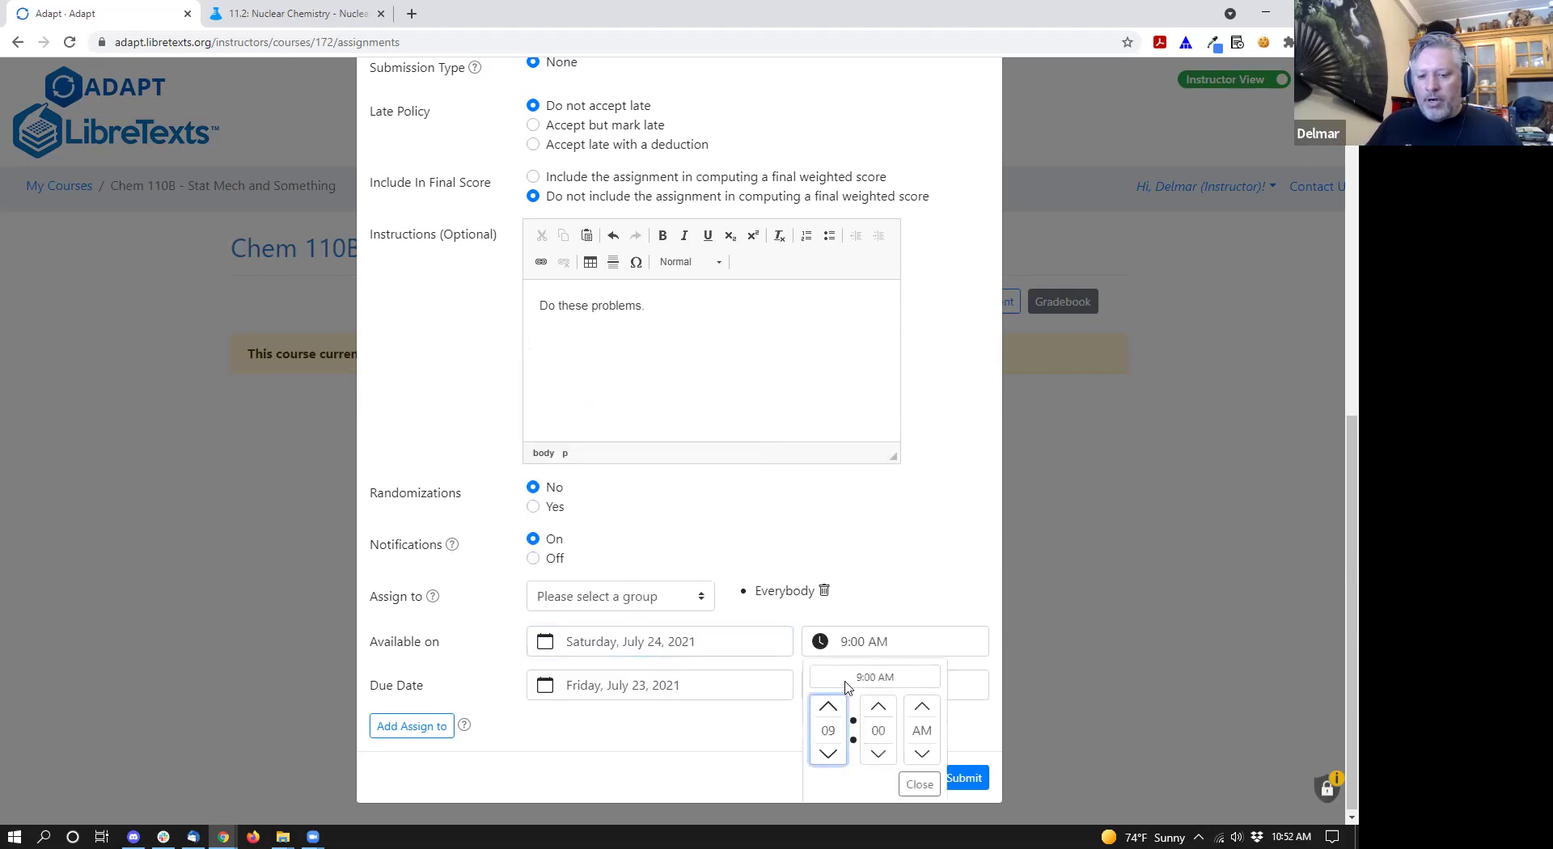
click(659, 694)
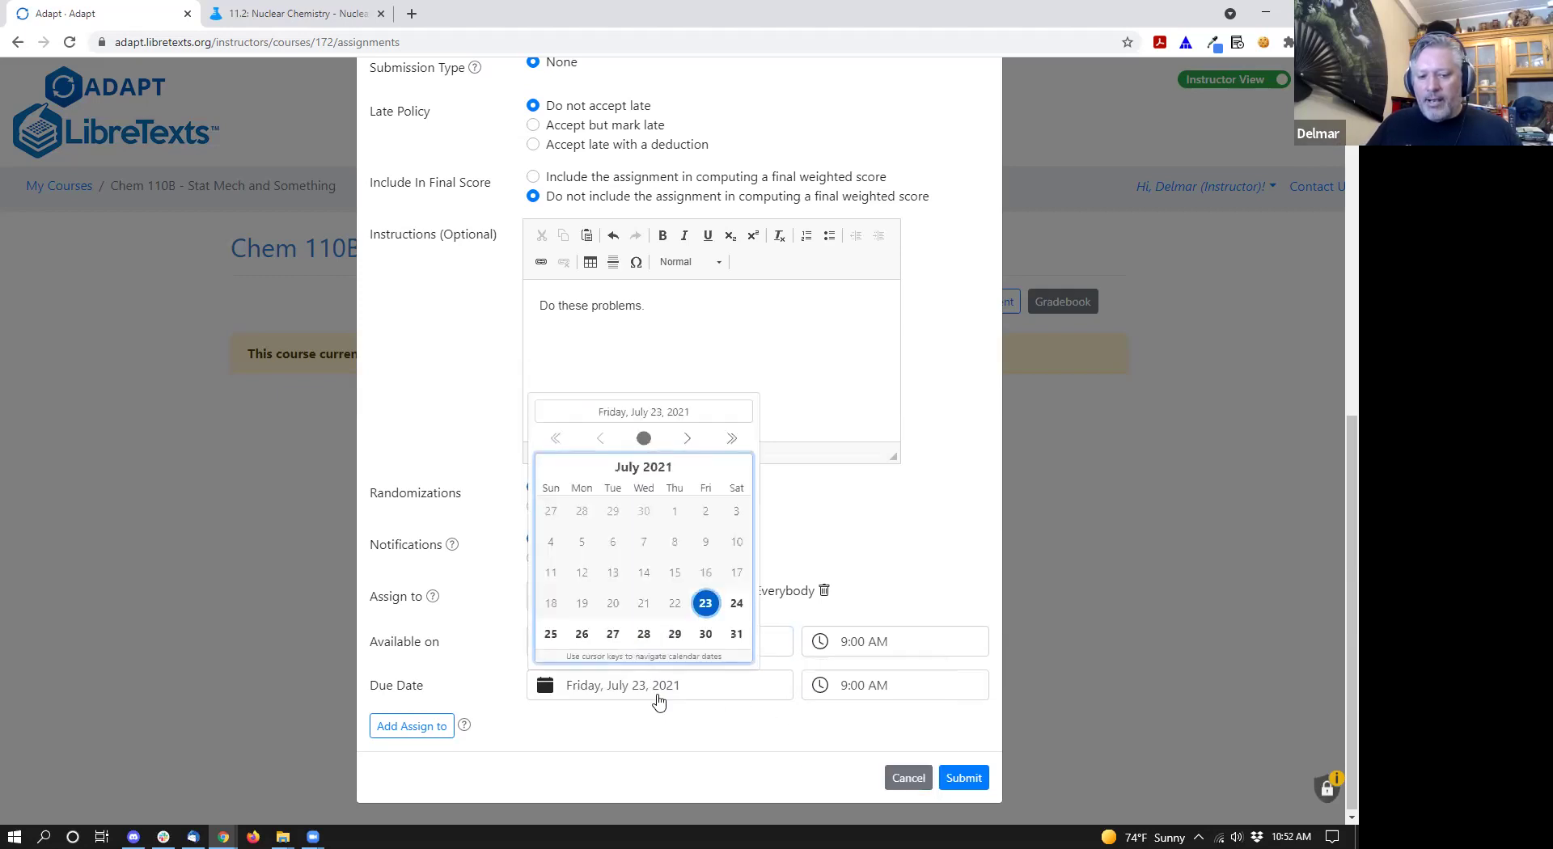
click(643, 636)
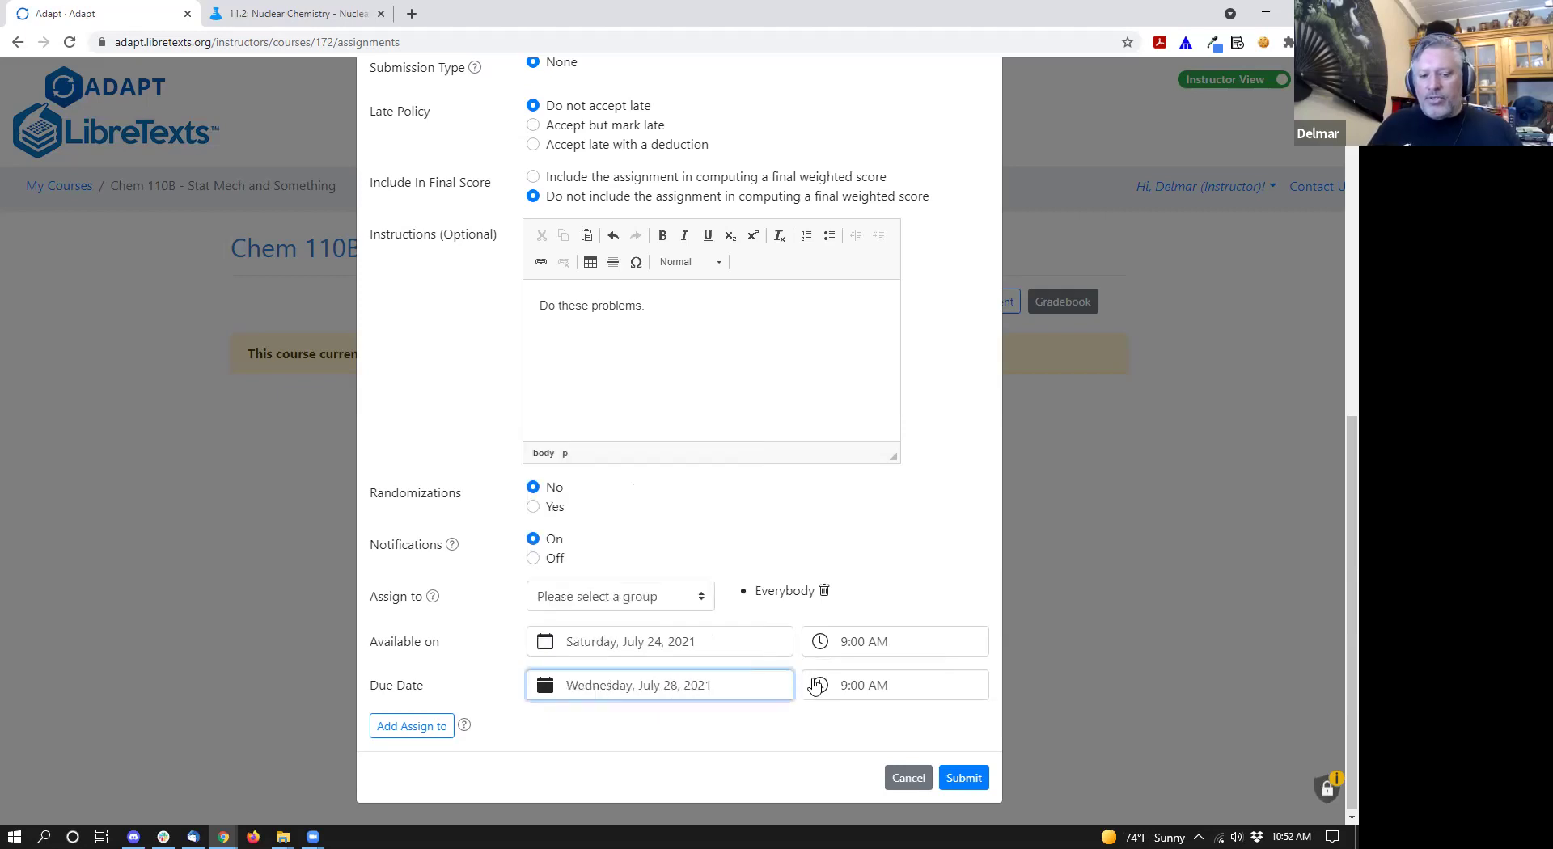
click(874, 689)
click(827, 621)
click(919, 651)
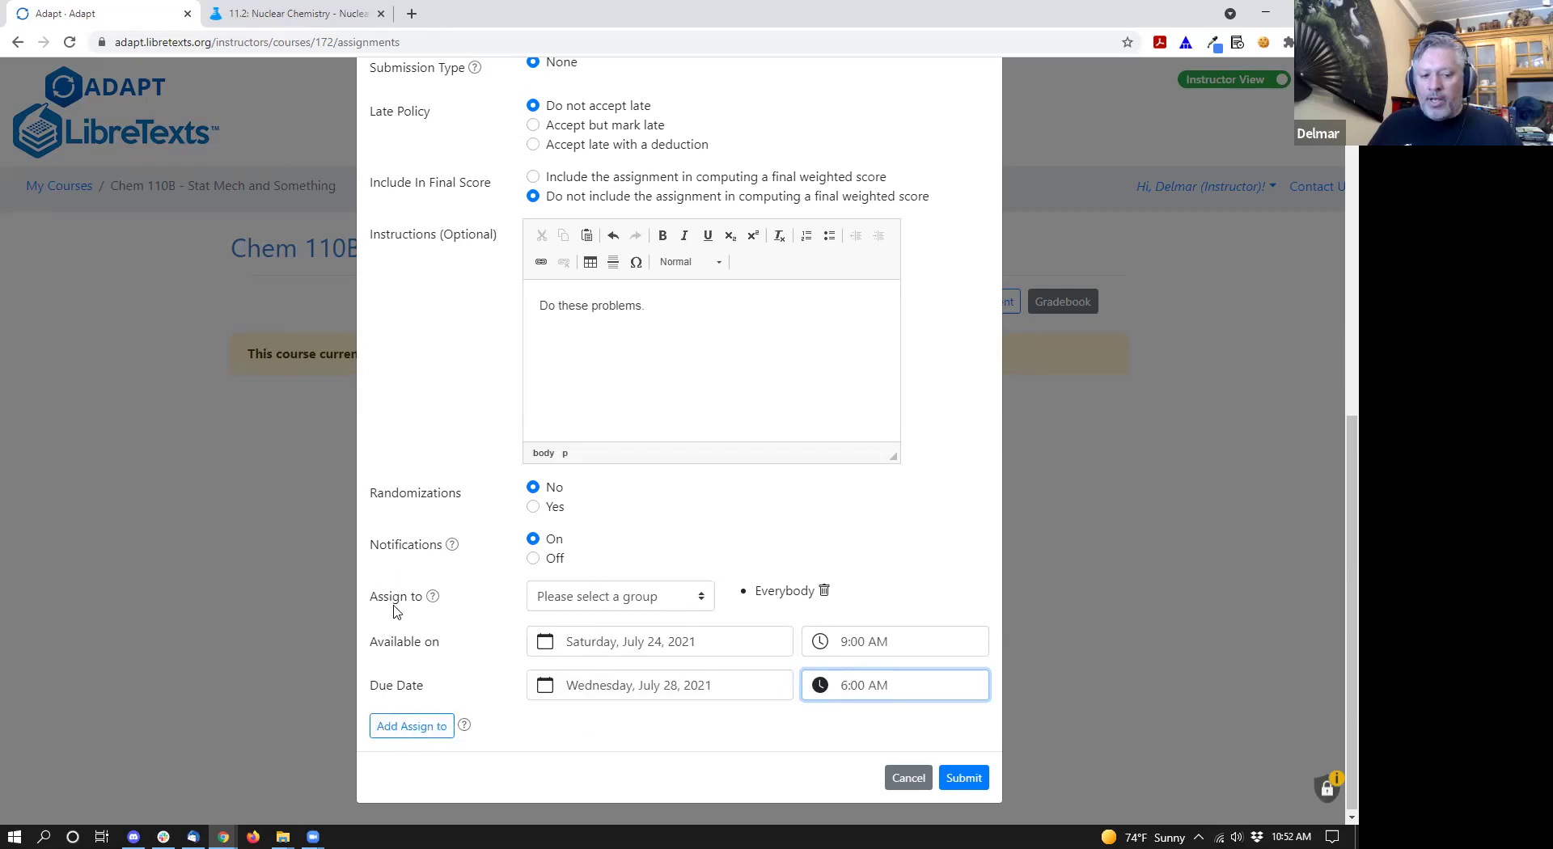
- Try adding a second Assign to entry, check which groups it offers, and remove the entry
click(409, 726)
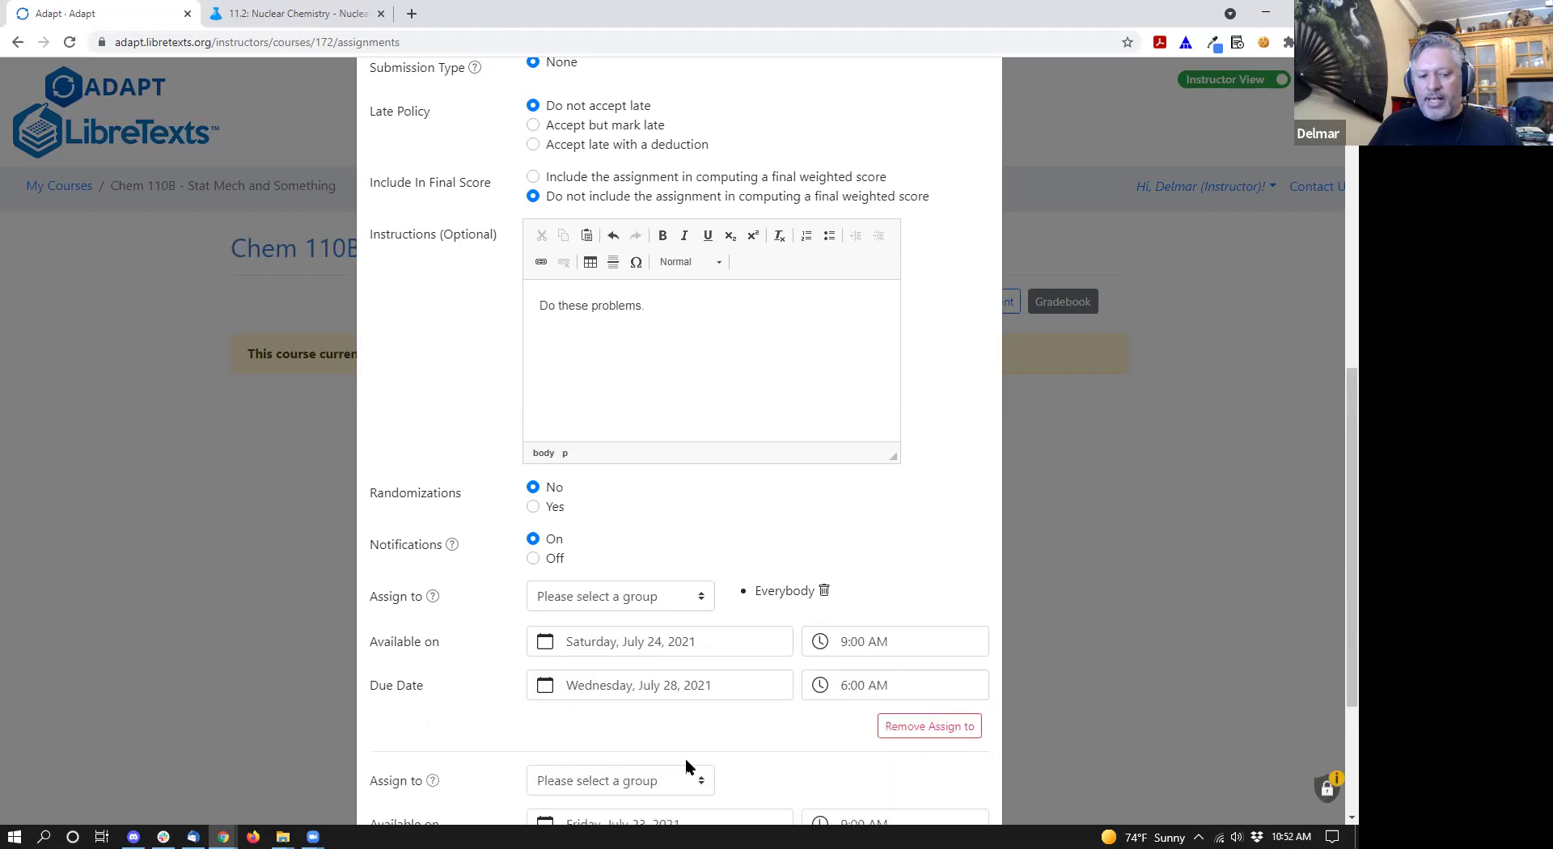
scroll(686, 759, down, 2)
click(634, 626)
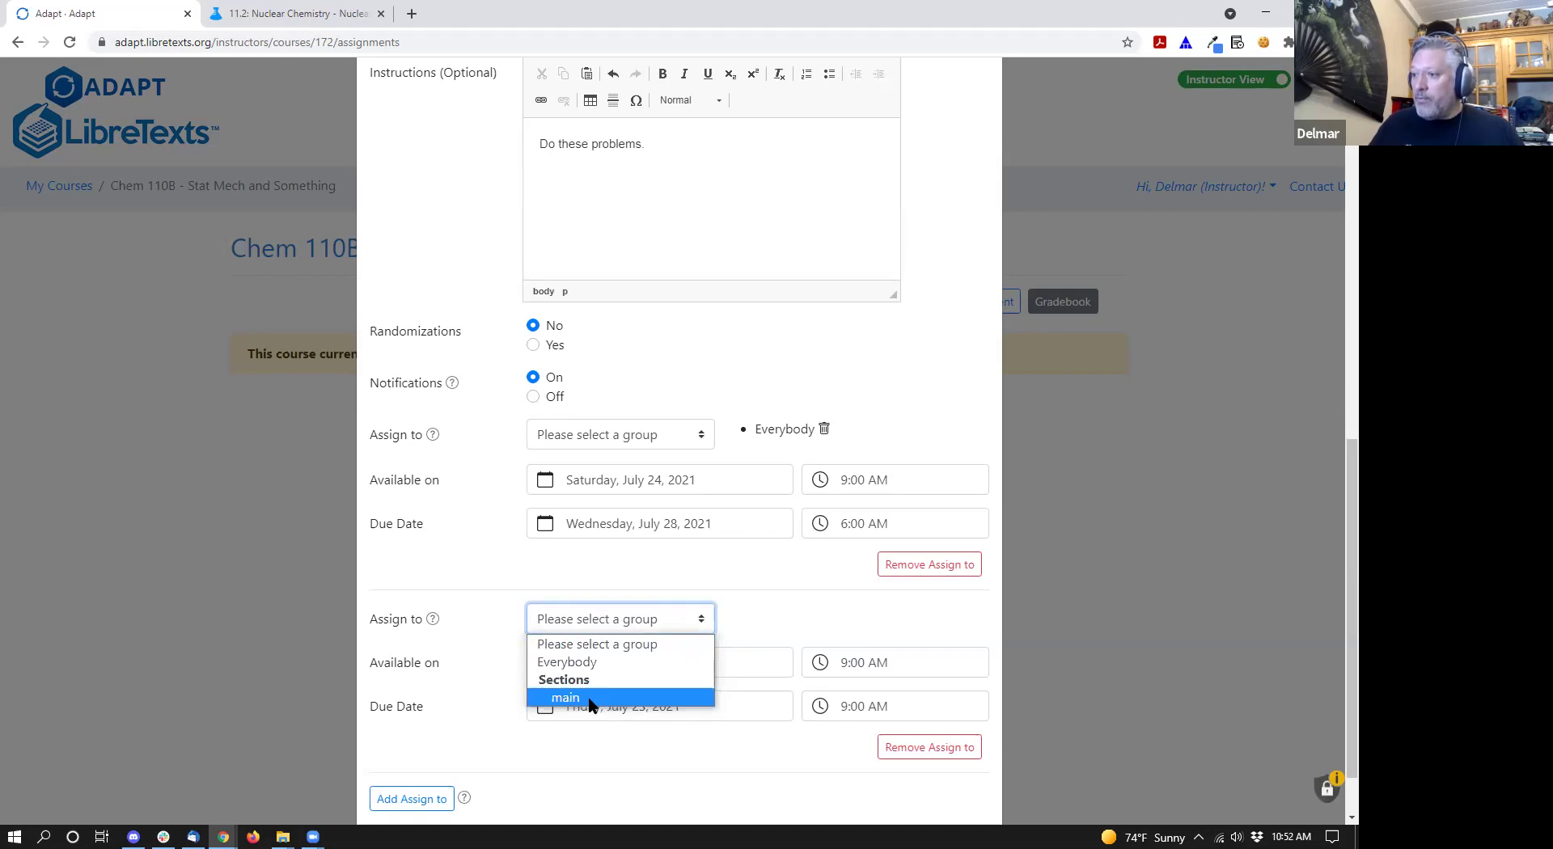
click(457, 556)
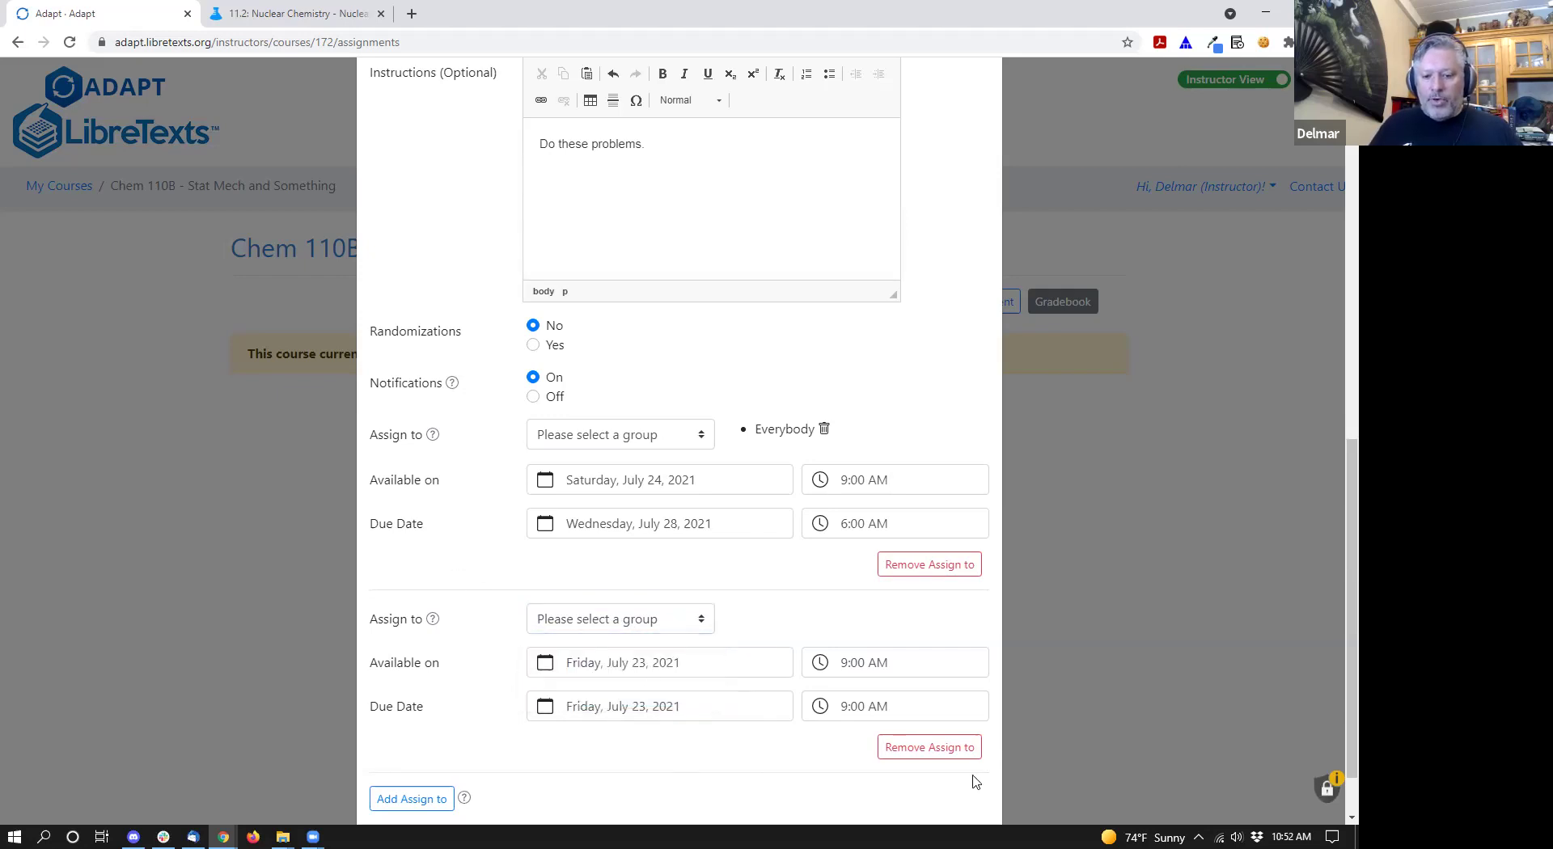
click(958, 751)
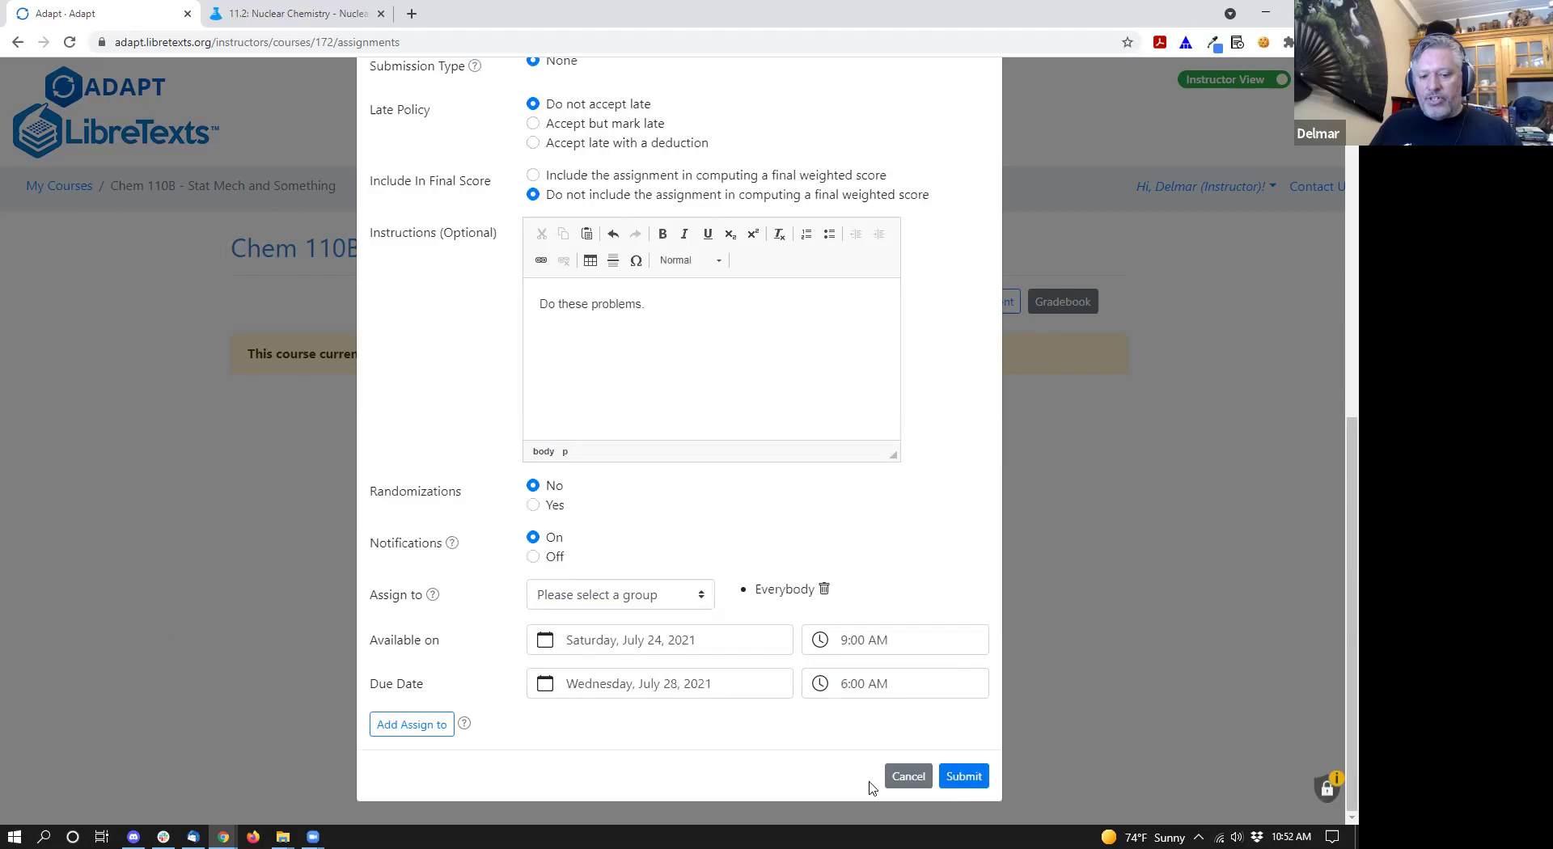
- Submit the new assignment, and try hiding it from students before showing it again
click(962, 777)
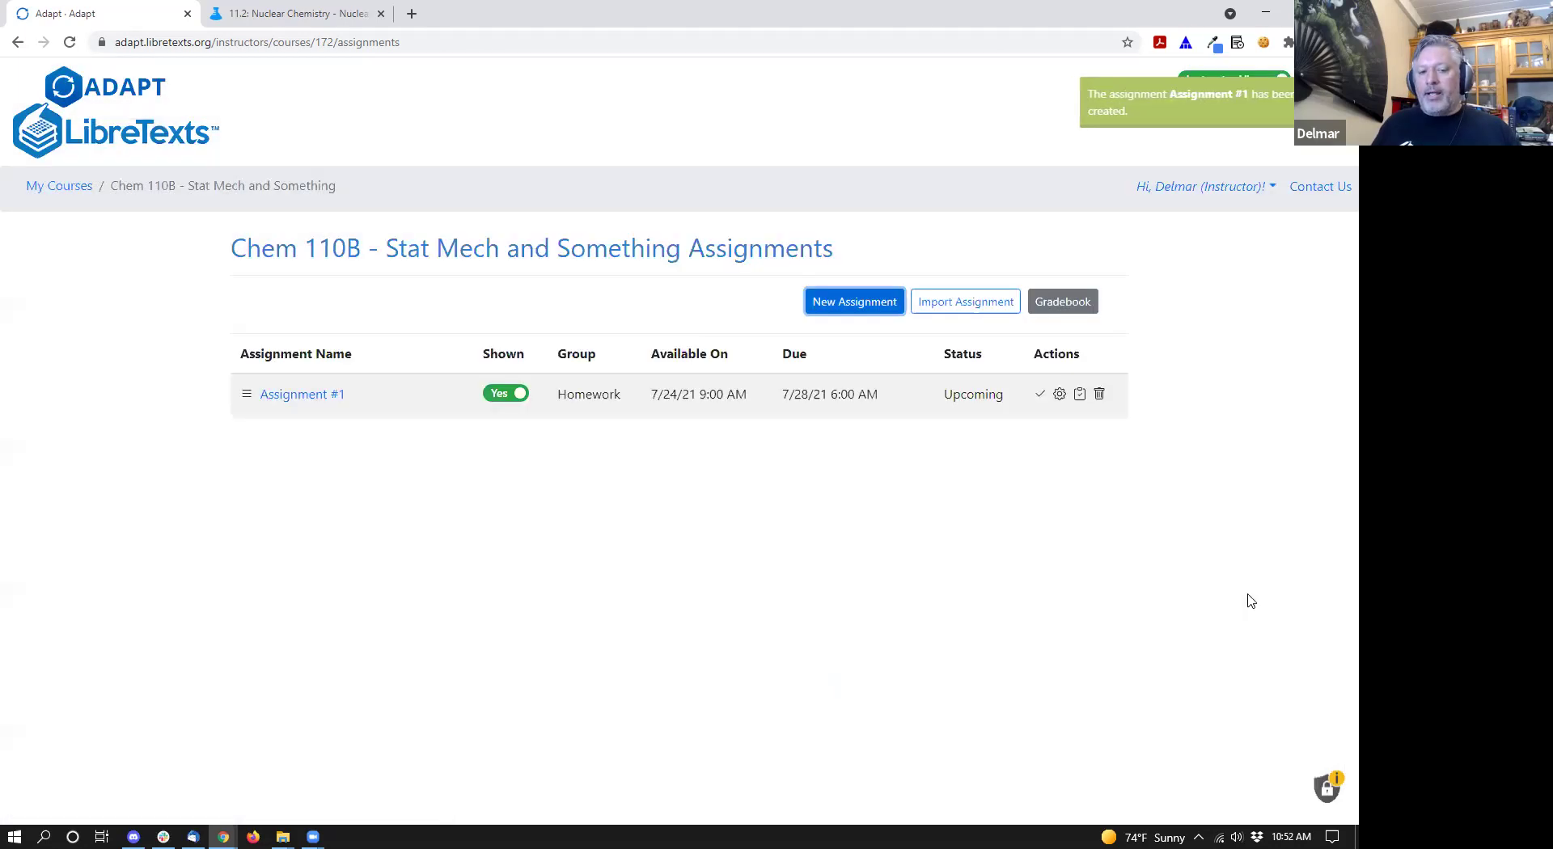
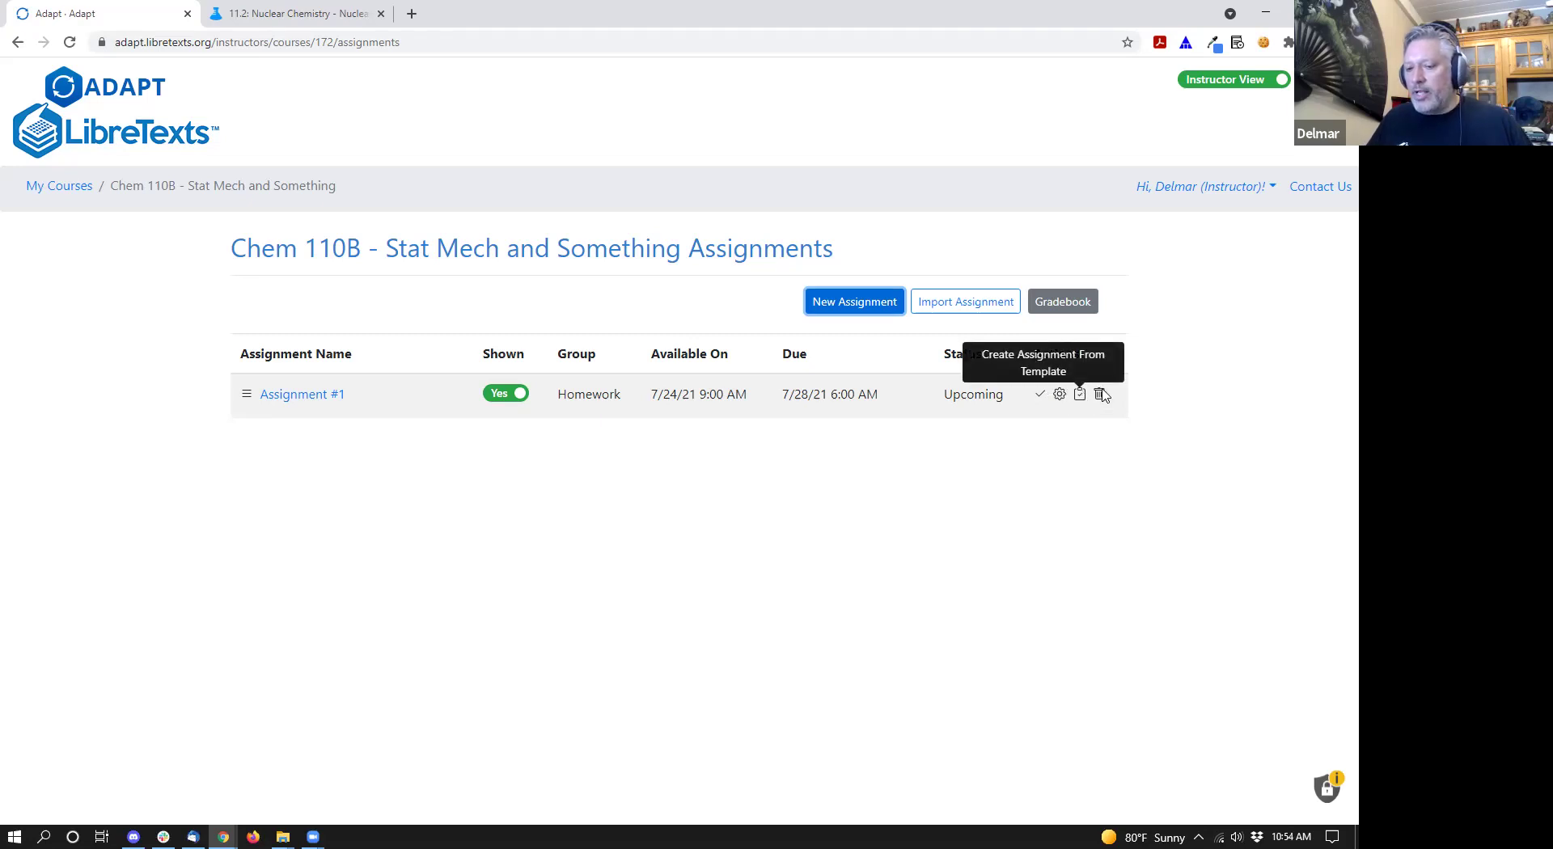
click(500, 405)
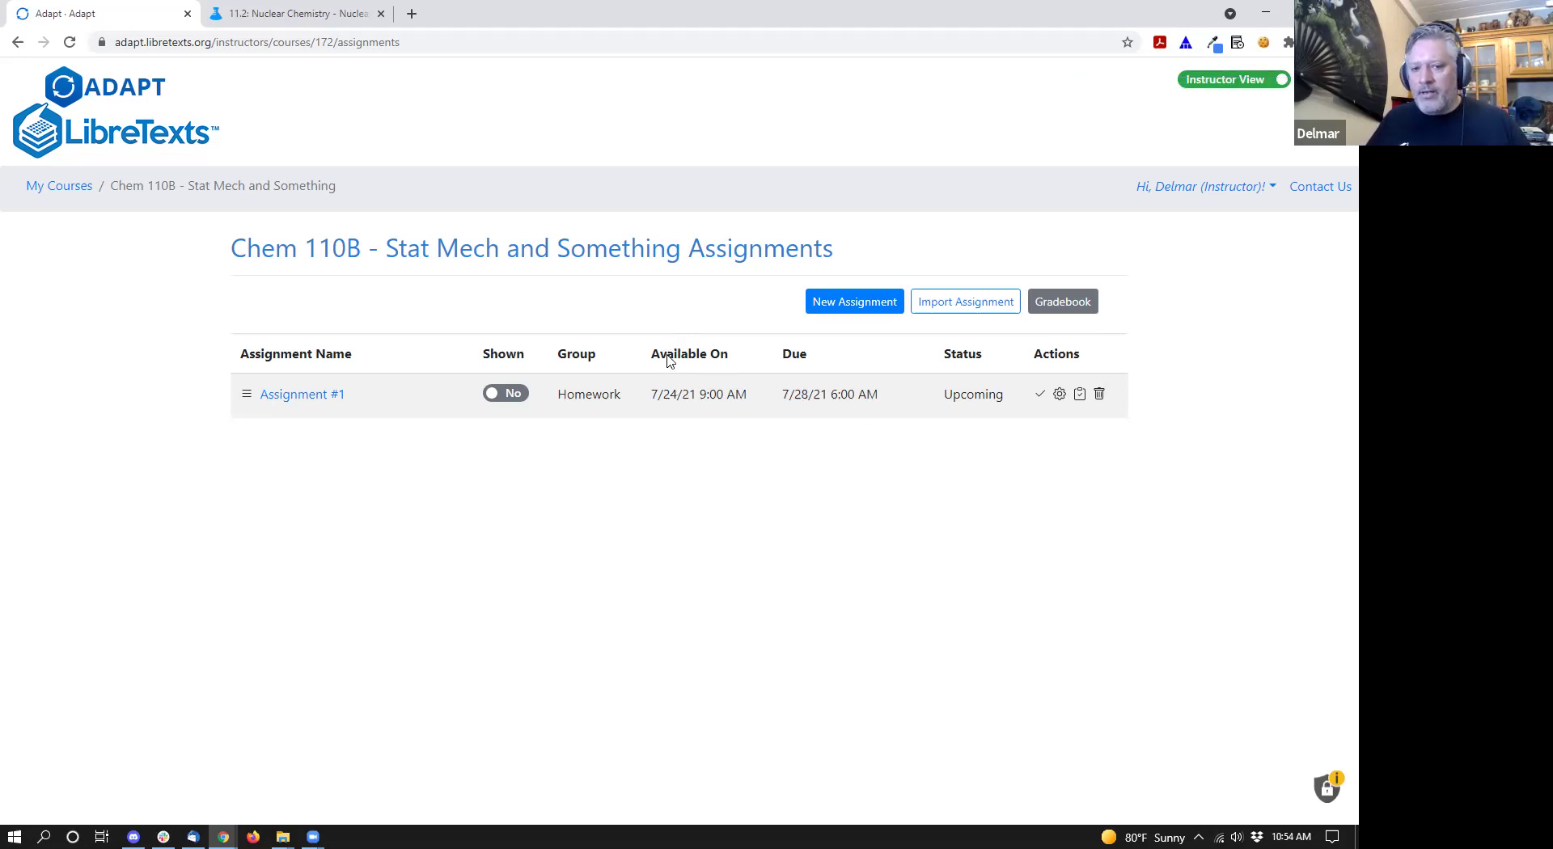
click(507, 393)
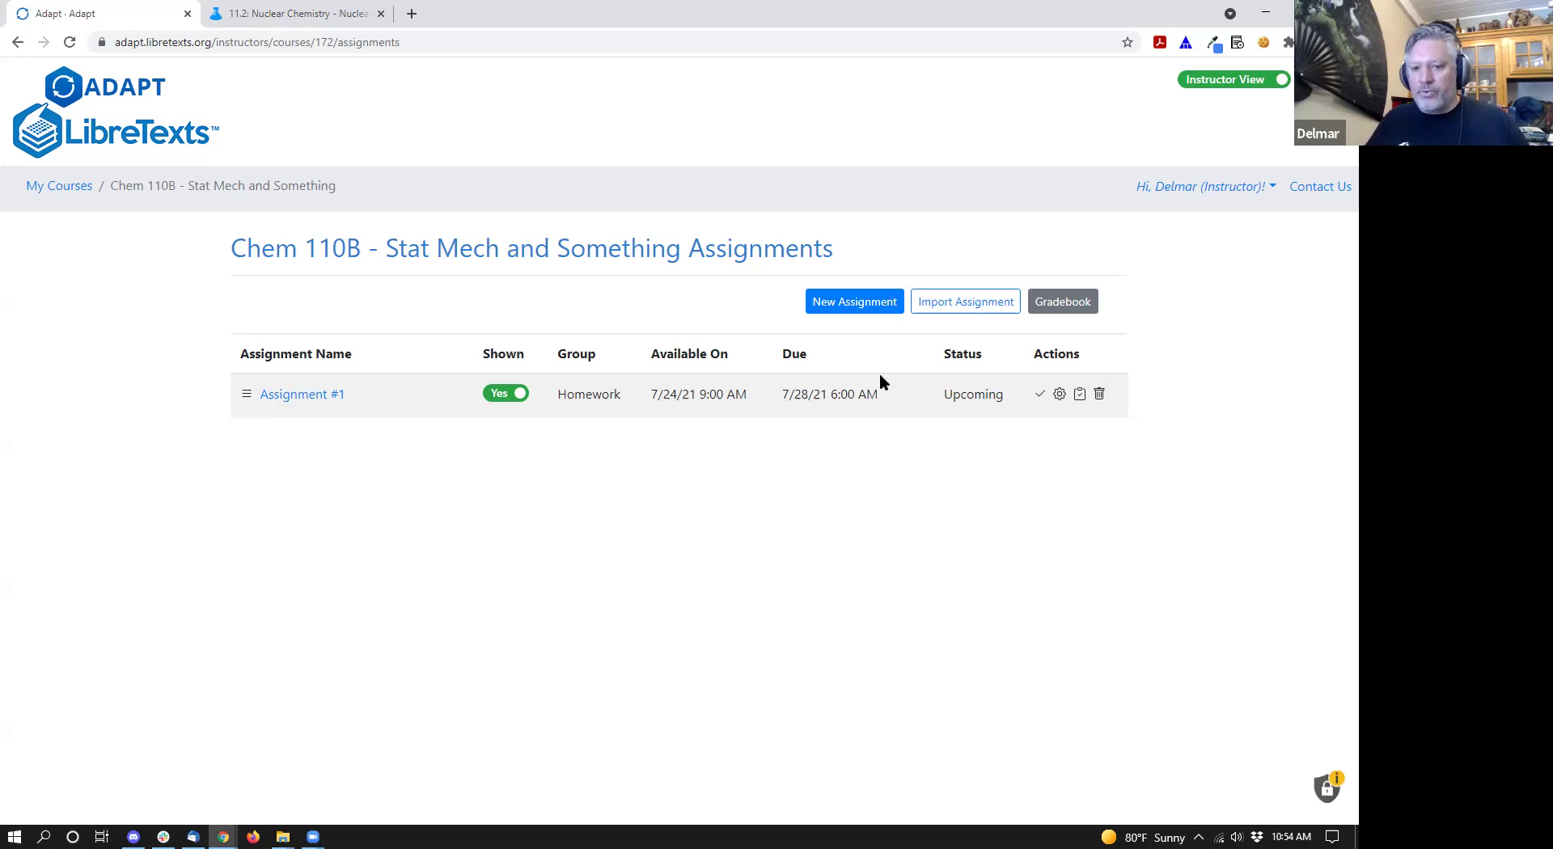
- Look through the properties of Assignment #1 down to its dates, and close them without saving
click(1059, 394)
scroll(738, 243, down, 10)
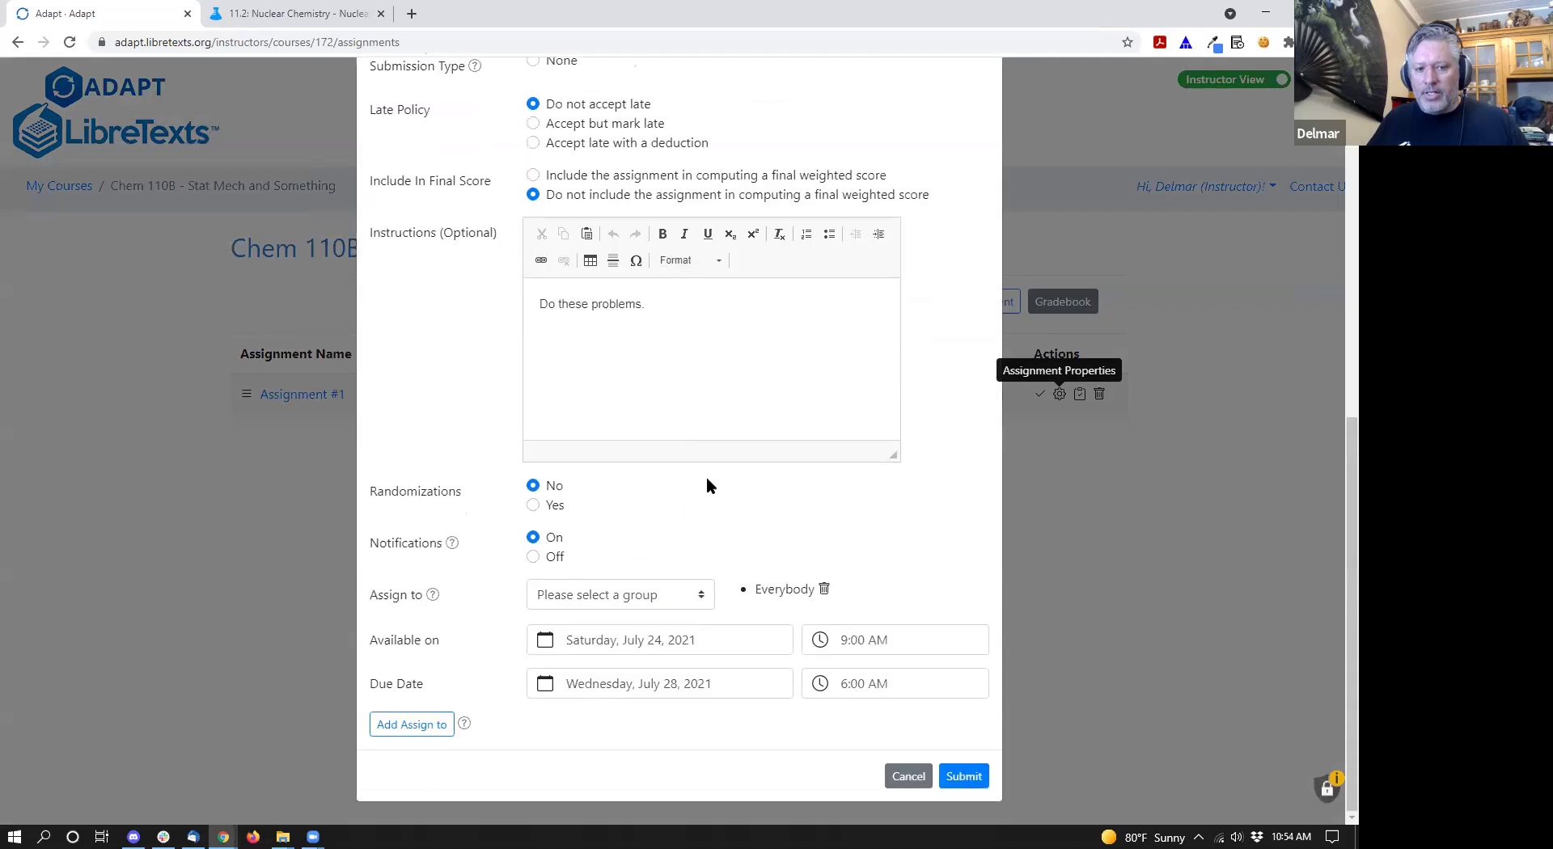
click(902, 776)
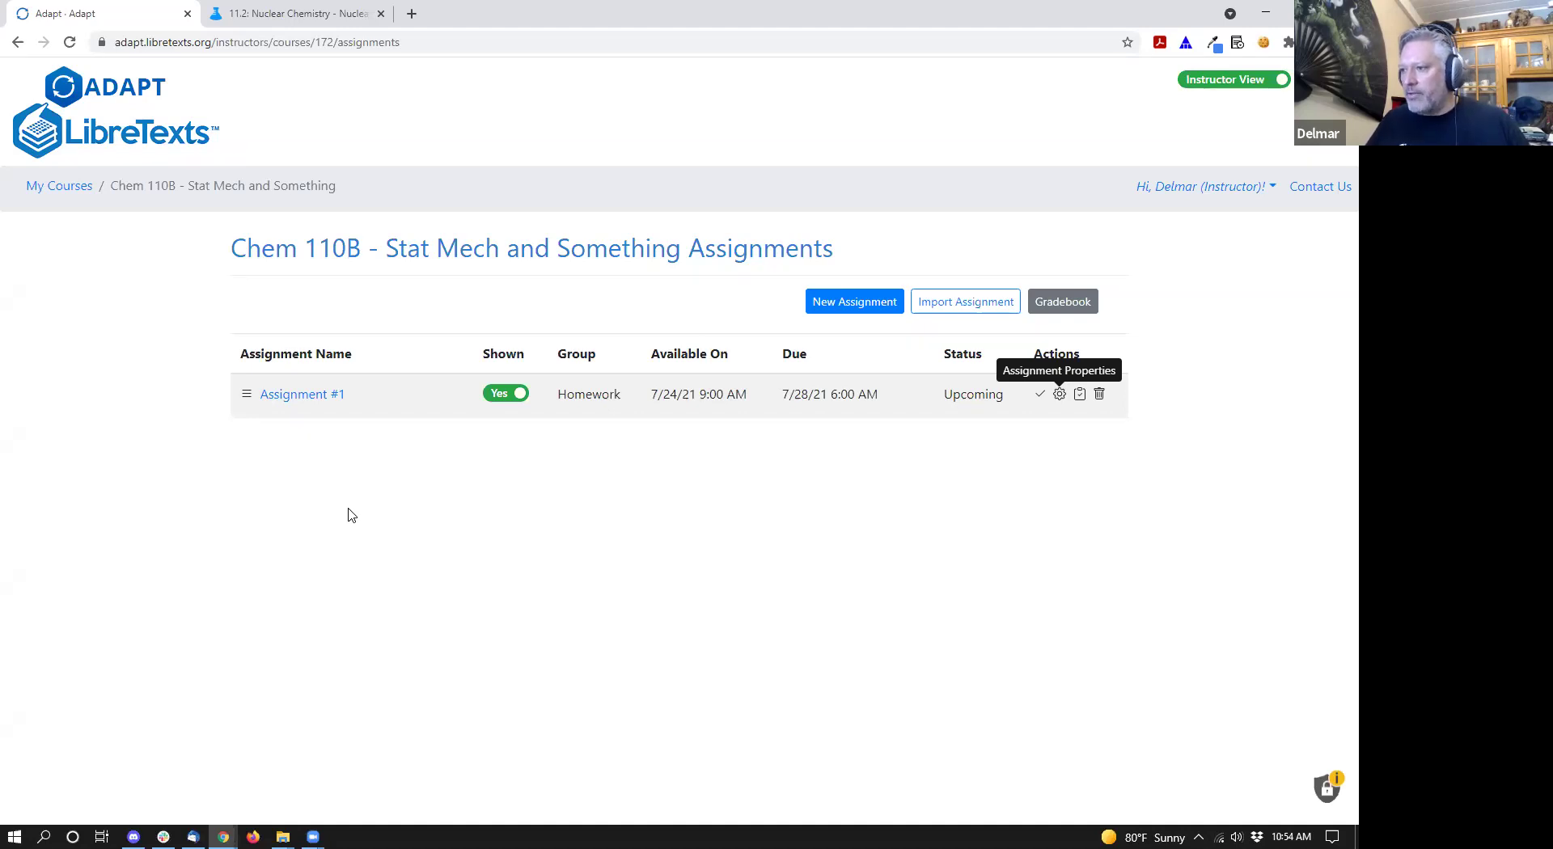
- Open Assignment #1 and review its summary, including the release and final weighted average settings
click(294, 396)
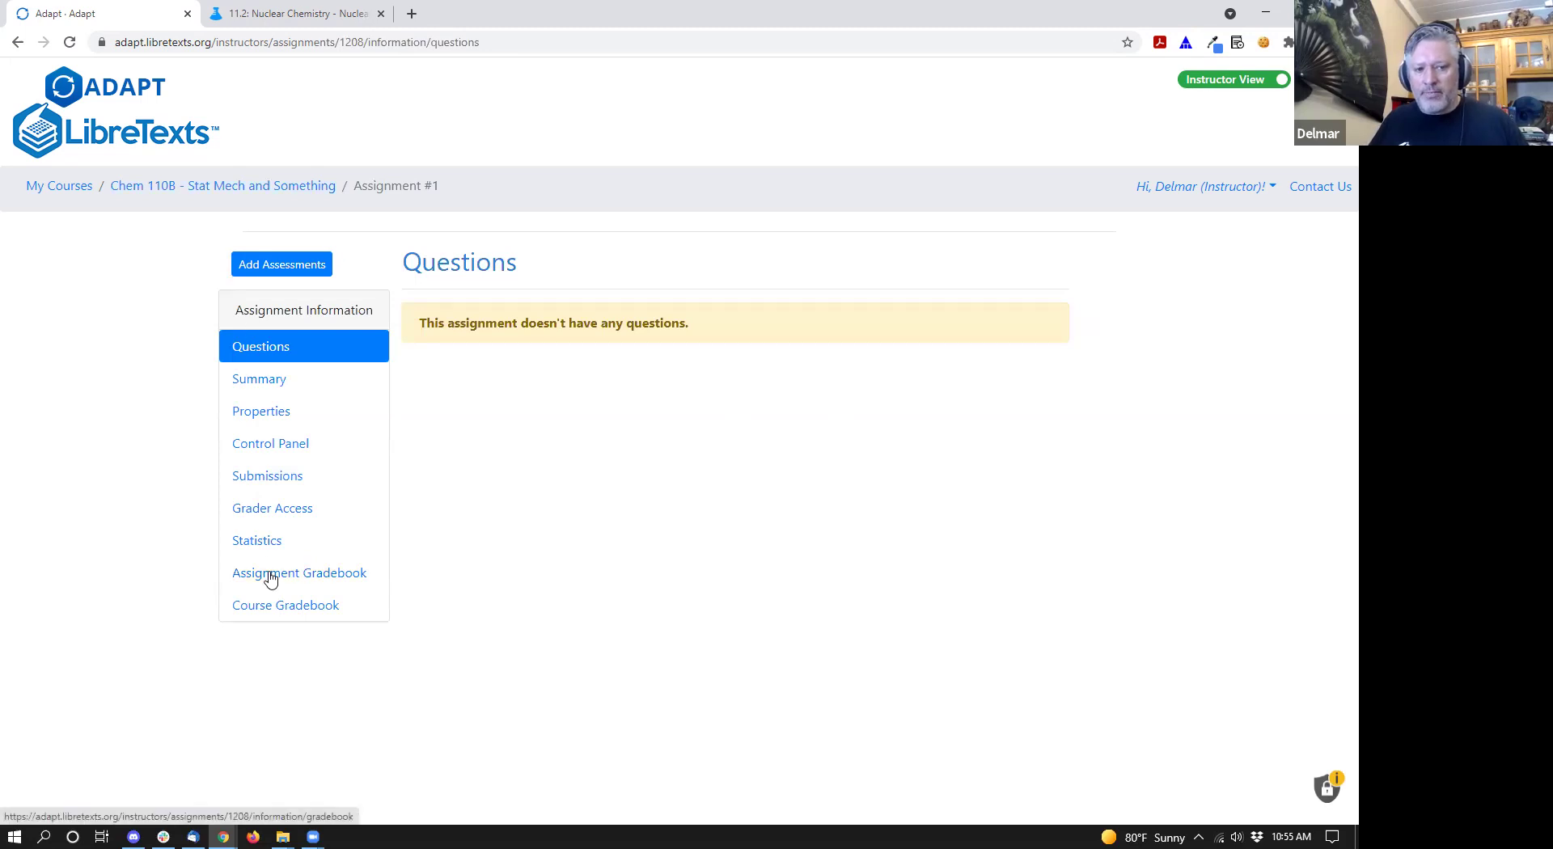
click(307, 382)
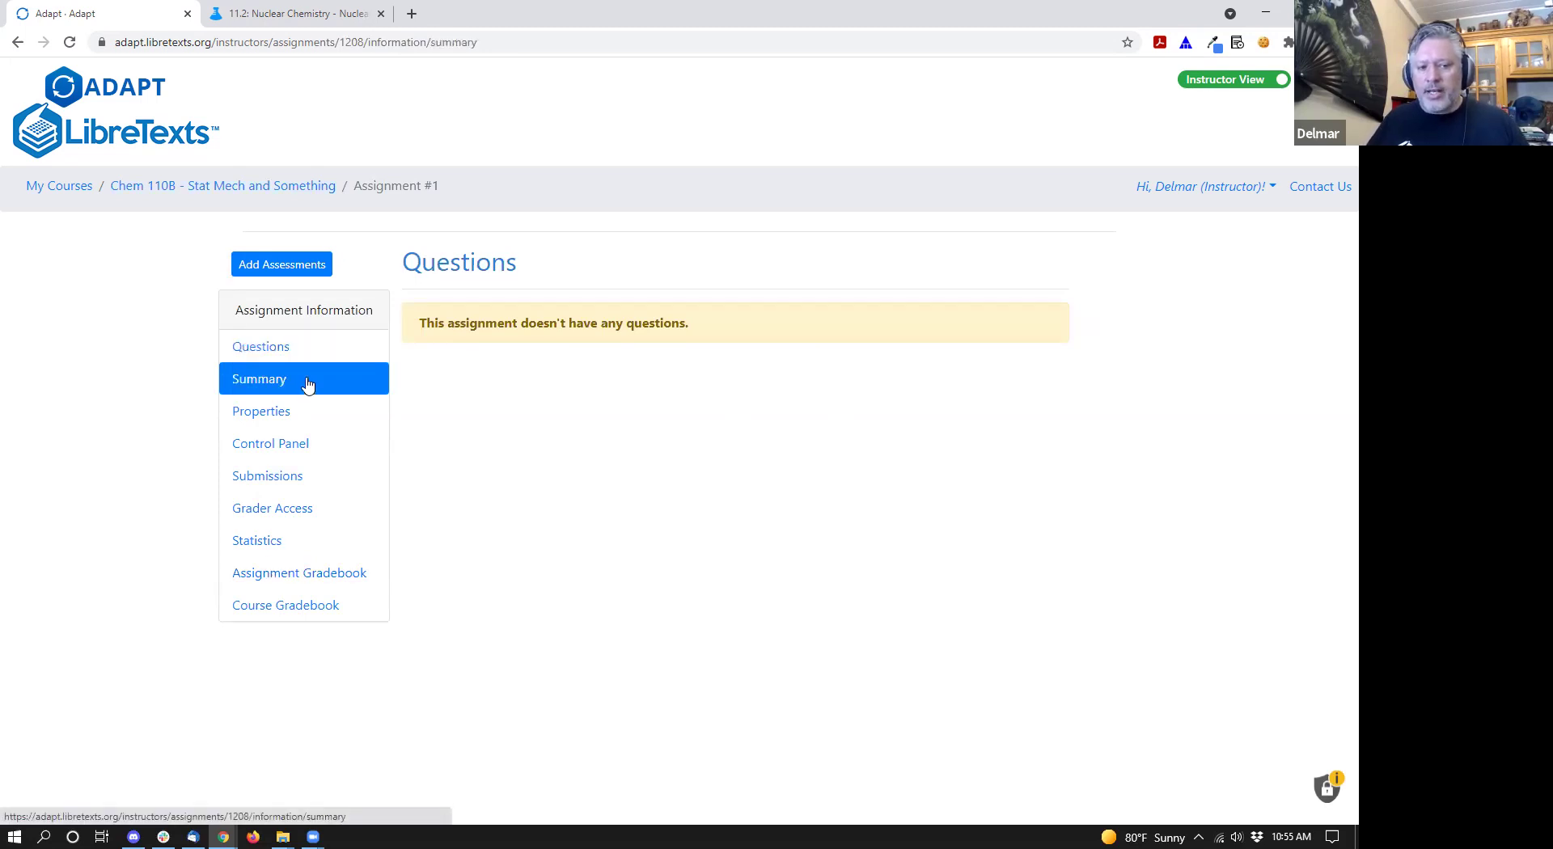
scroll(1051, 510, down, 2)
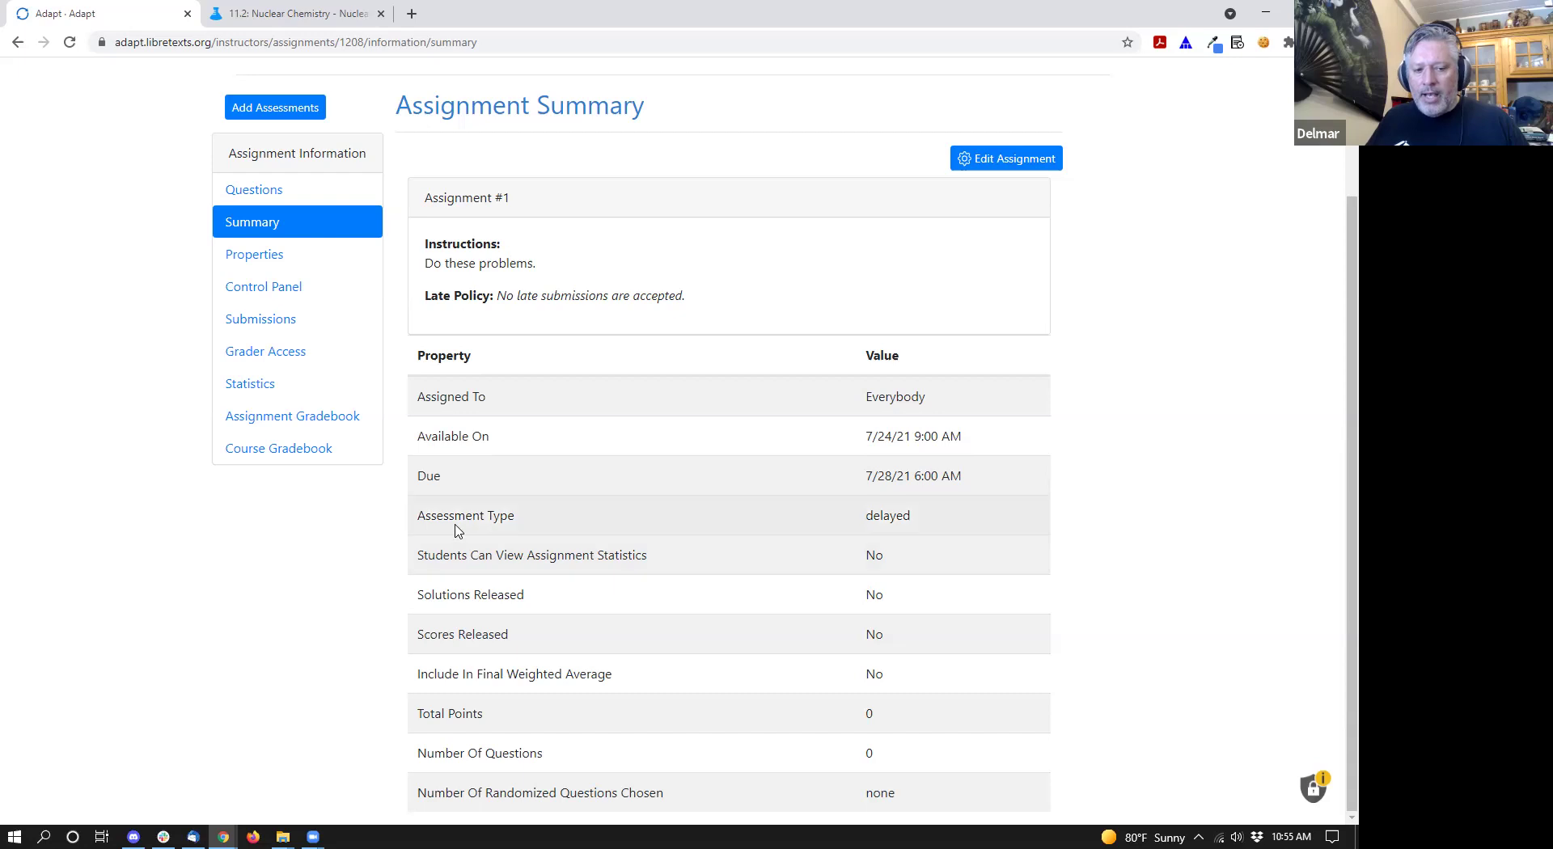
drag(429, 548, 743, 639)
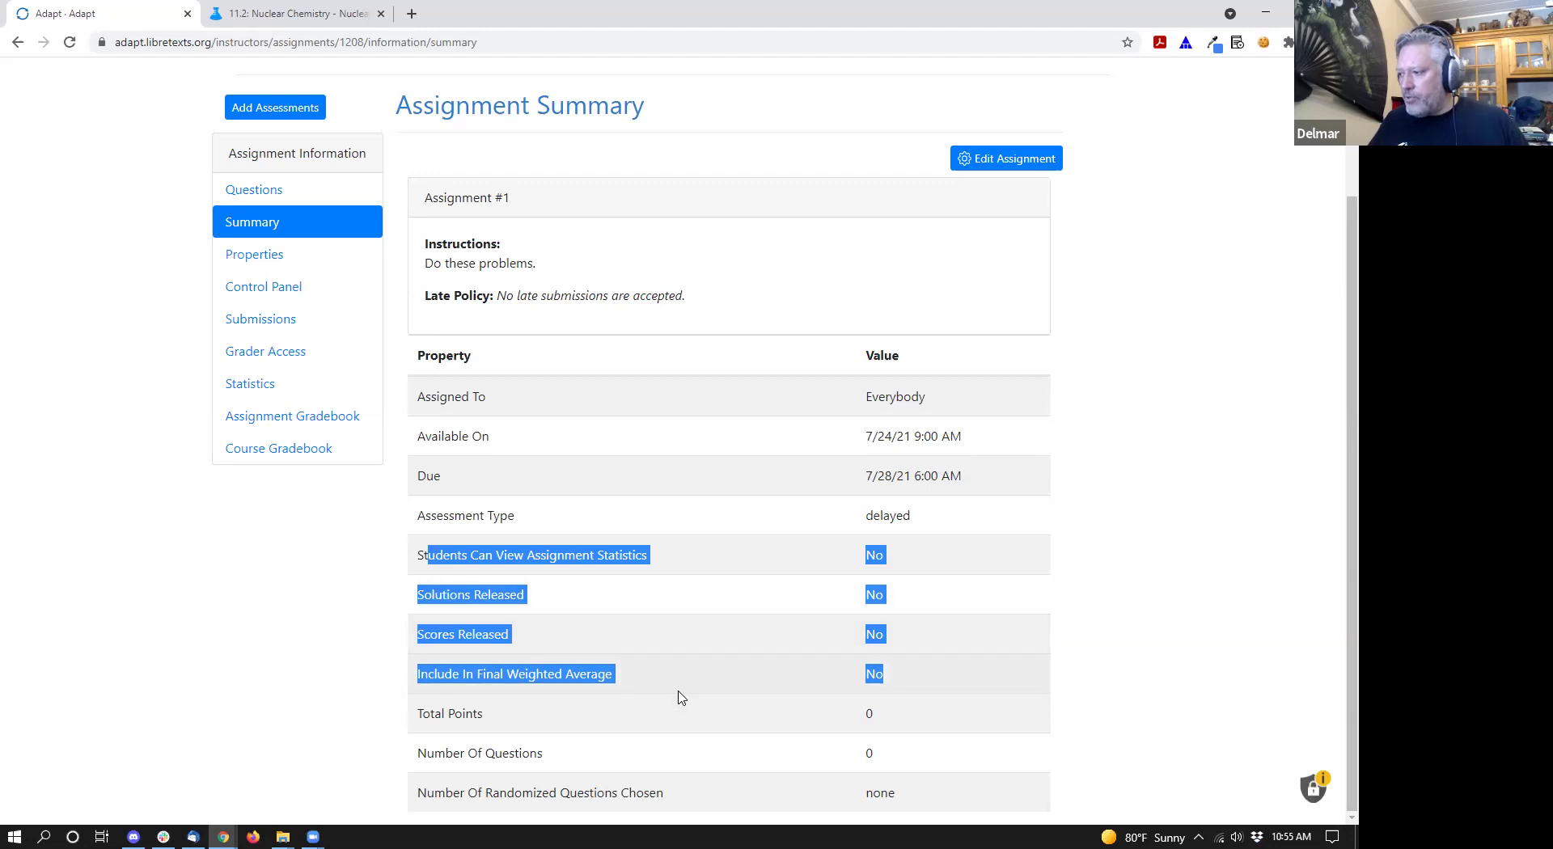
click(350, 682)
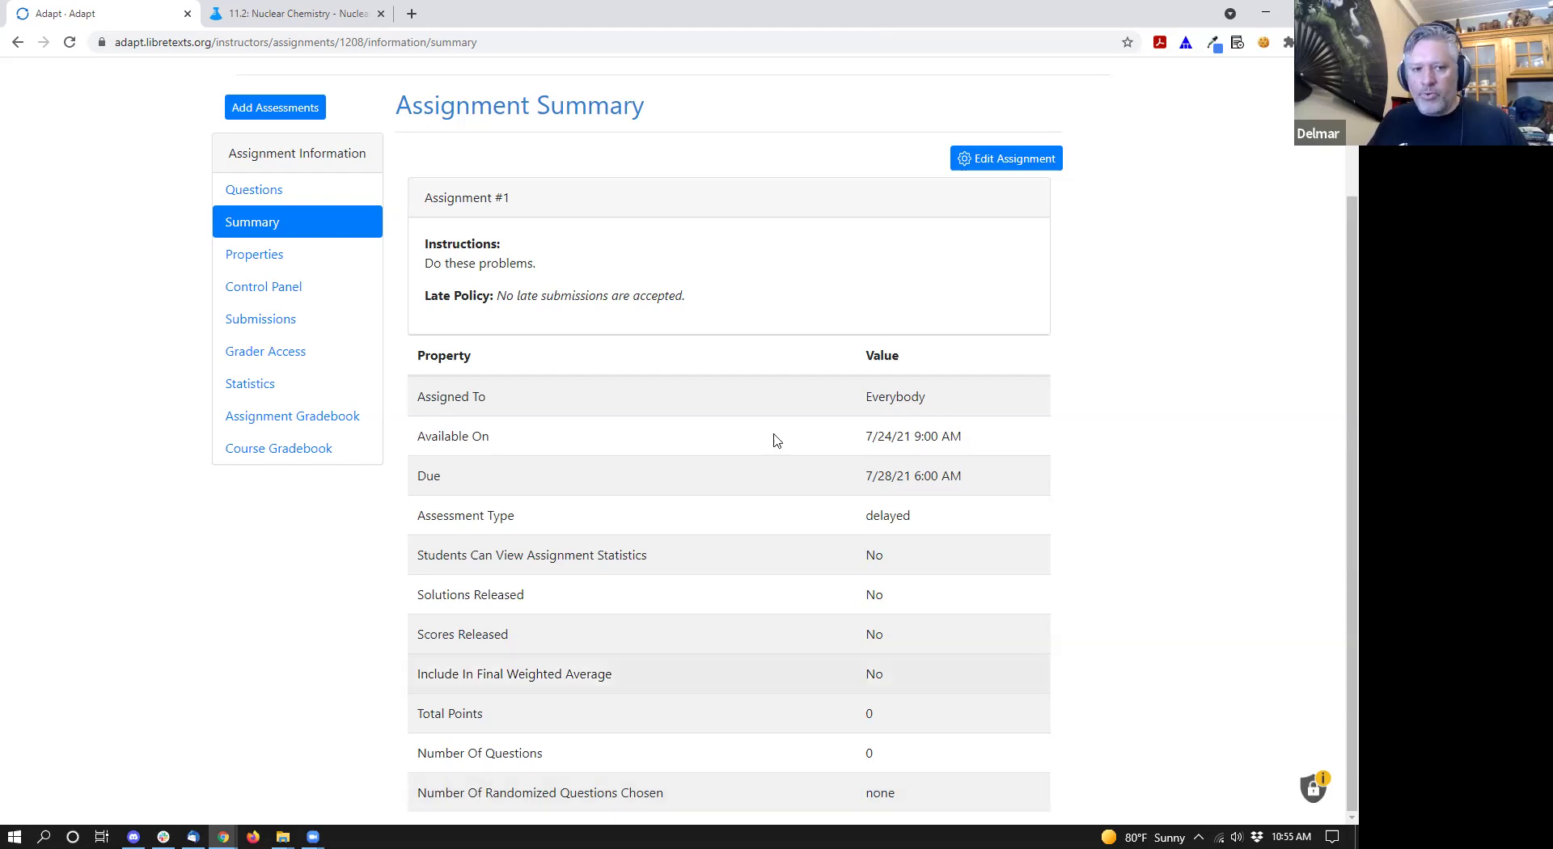
- Review the assignment's properties, control panel, submissions, grader access and statistics
click(255, 252)
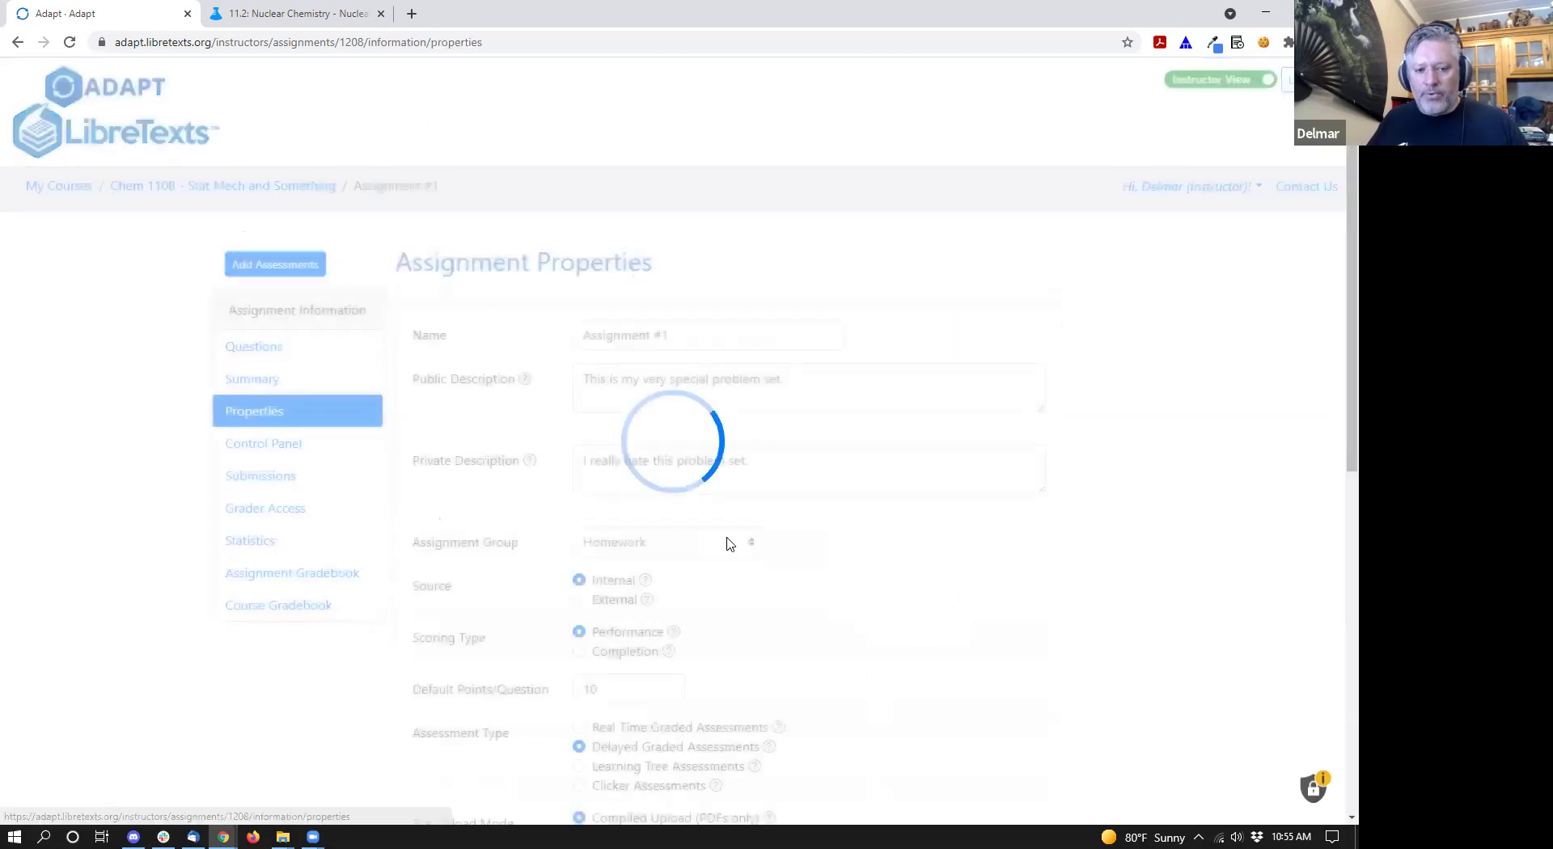
scroll(728, 543, down, 4)
click(234, 130)
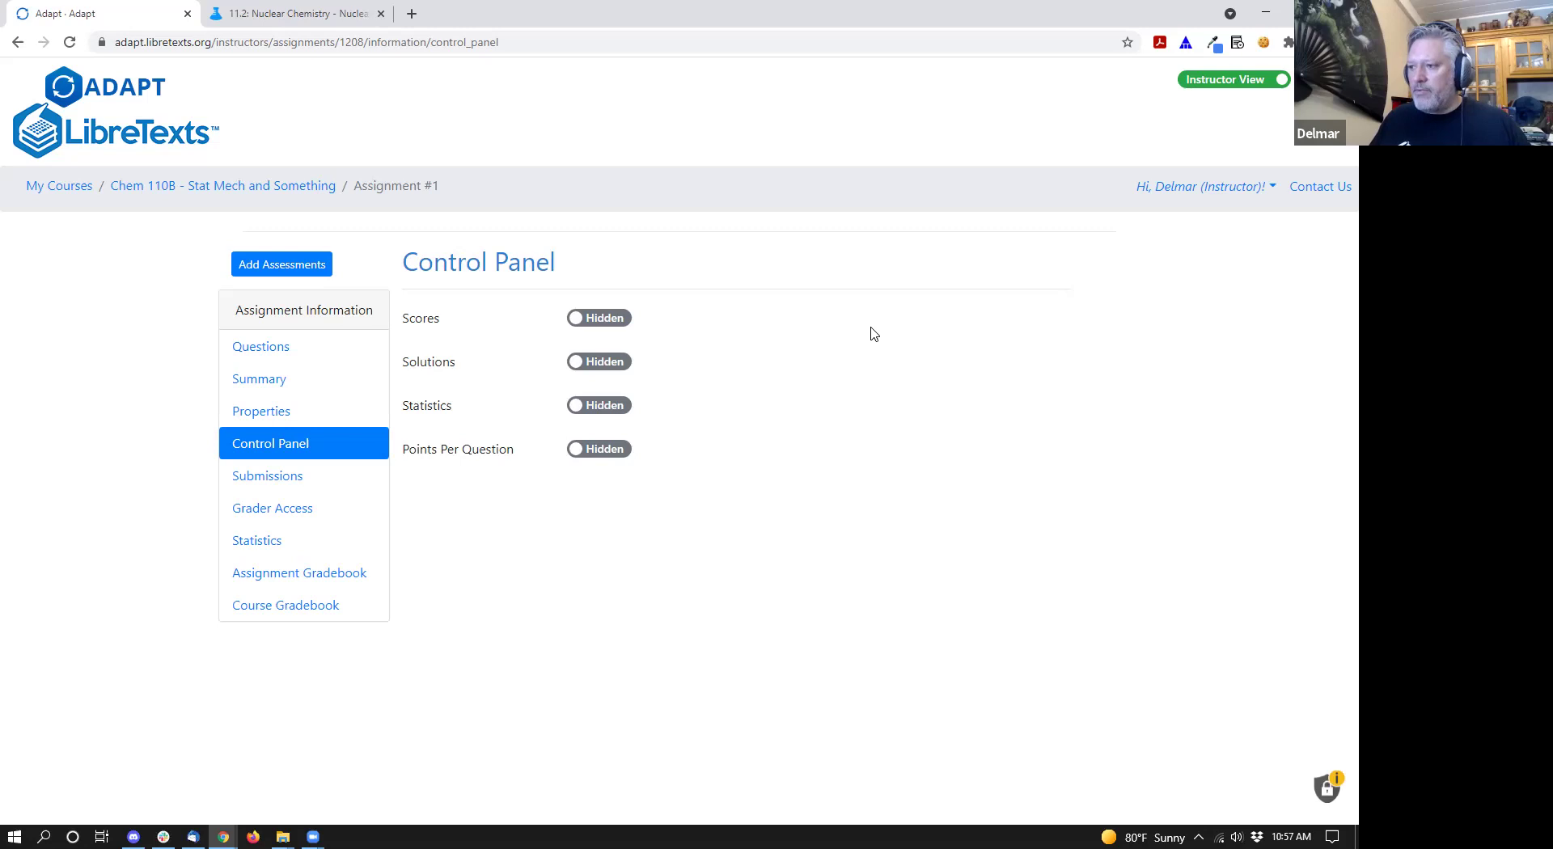
click(262, 478)
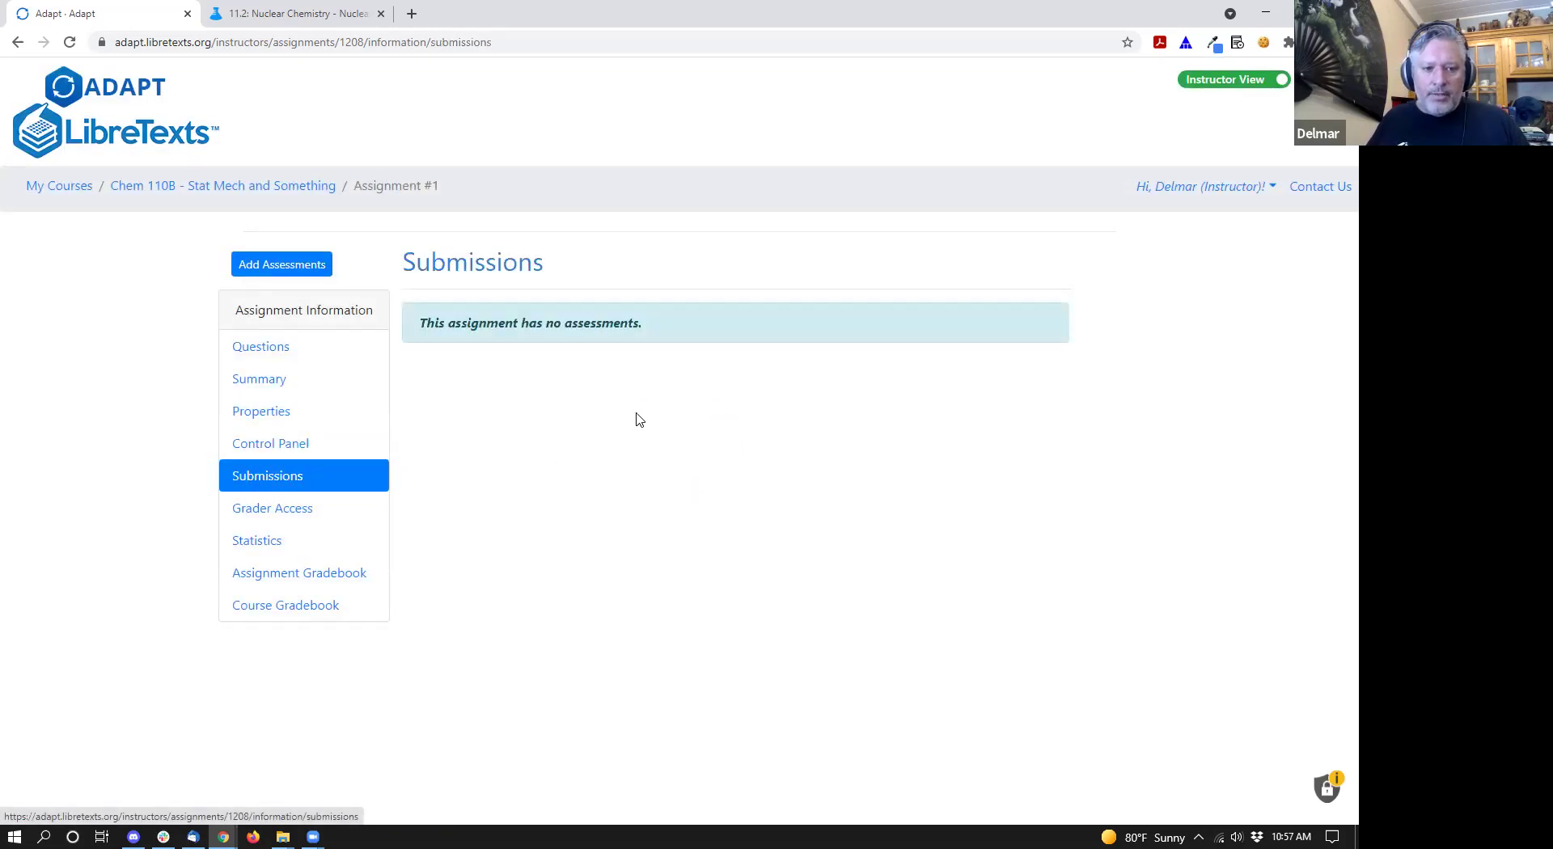
click(269, 516)
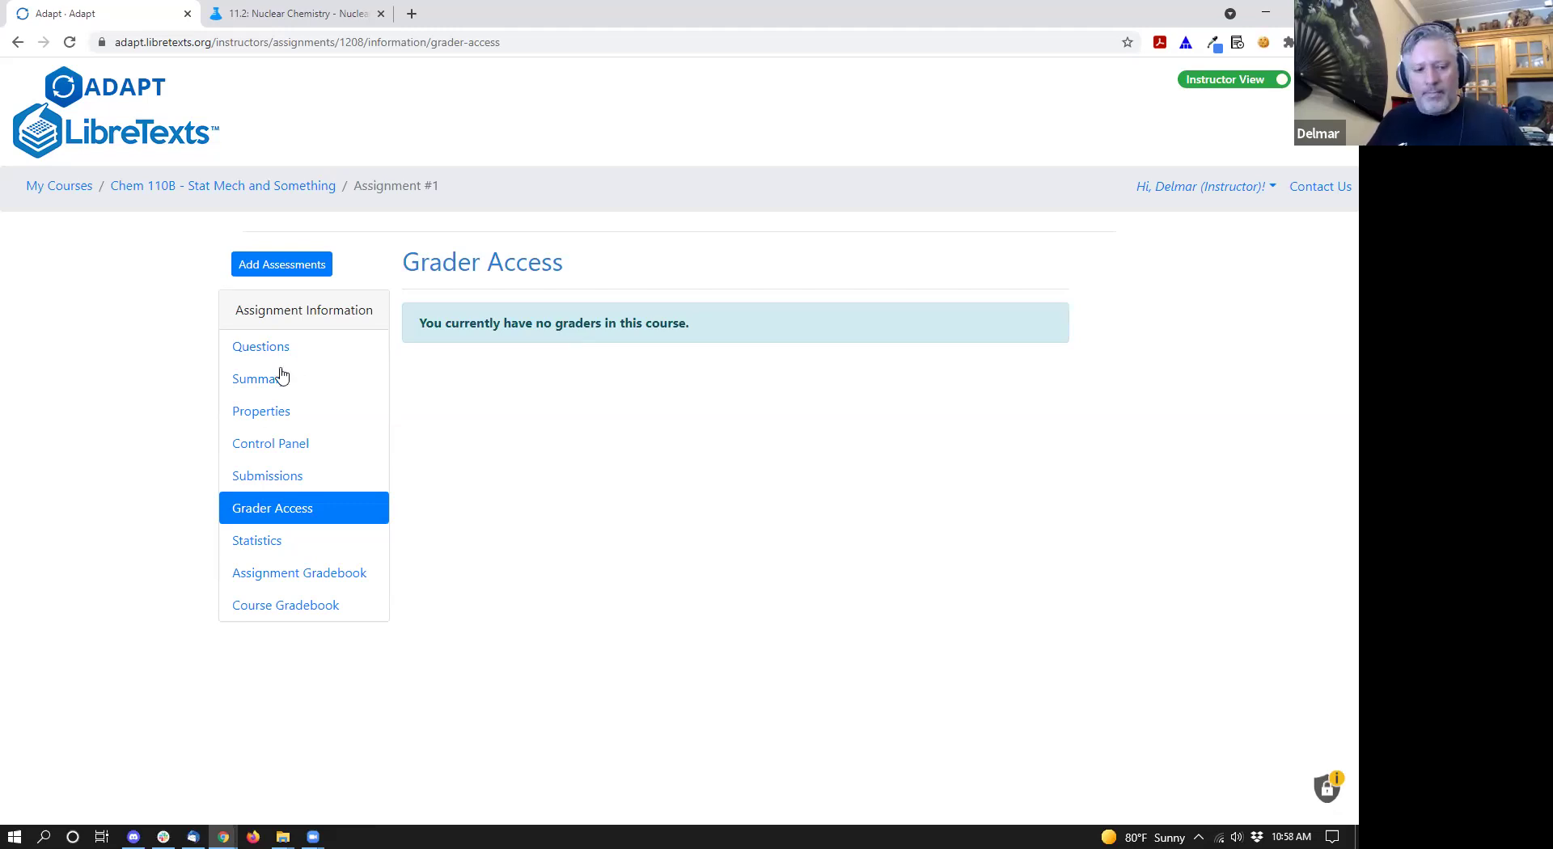
click(267, 550)
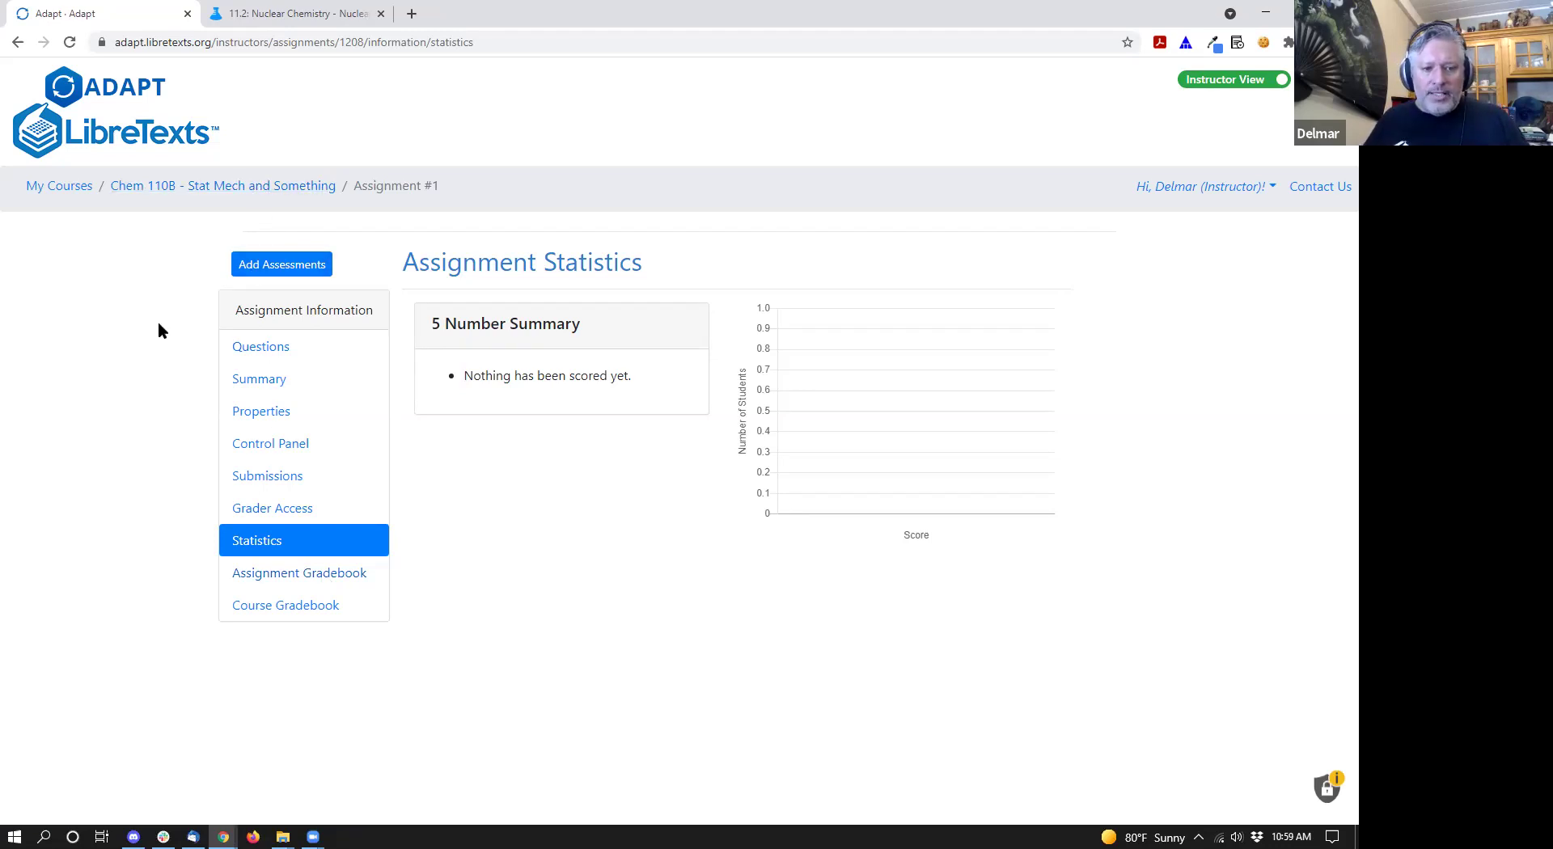
- Start adding assessments to Assignment #1, filtering by University of California - Davis and the instructor's name
click(279, 261)
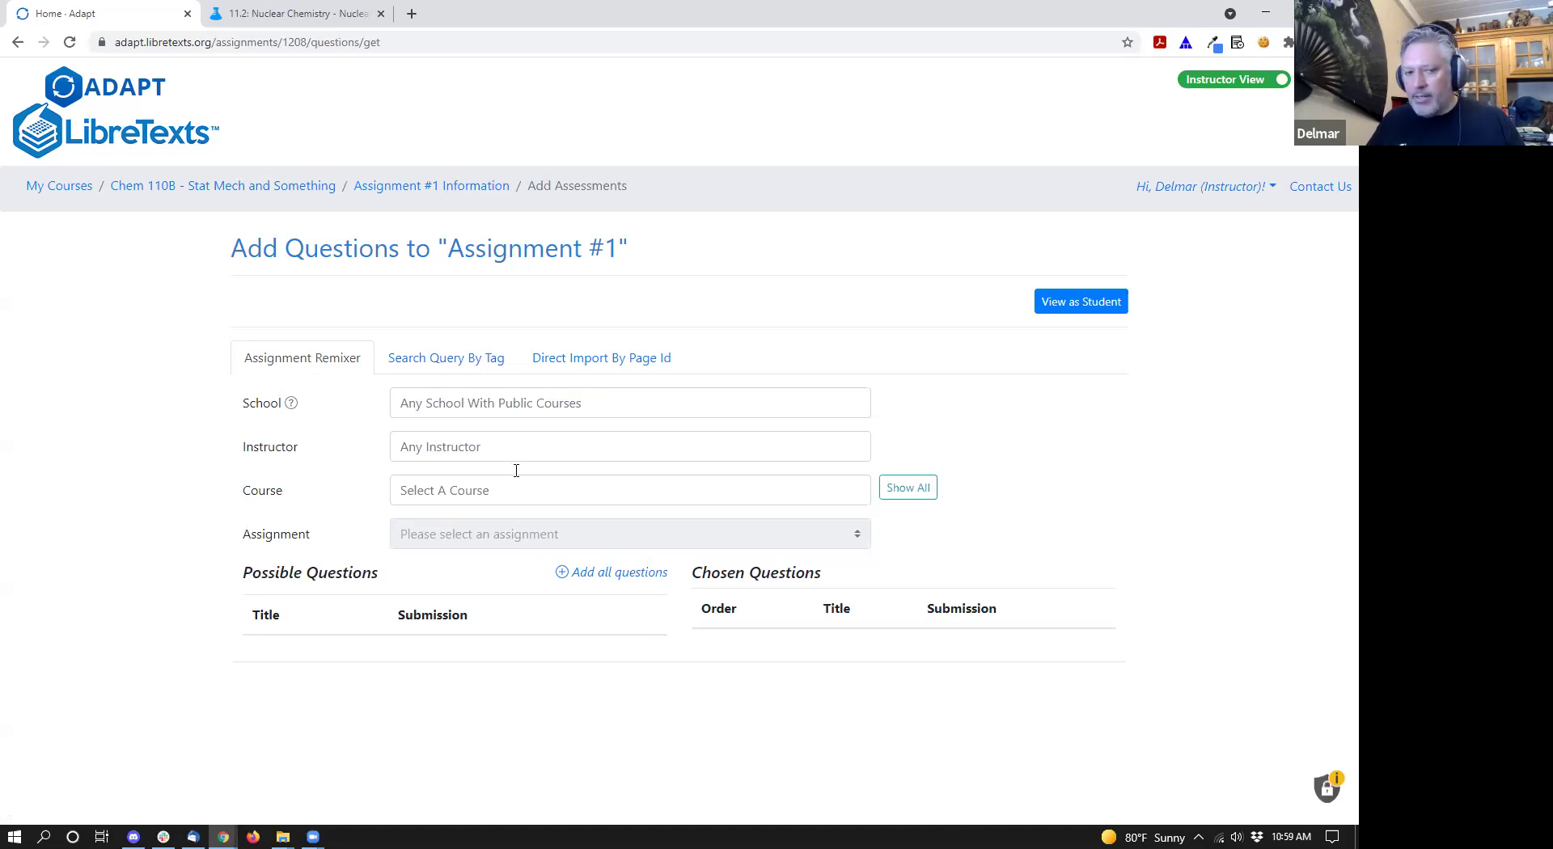
click(420, 405)
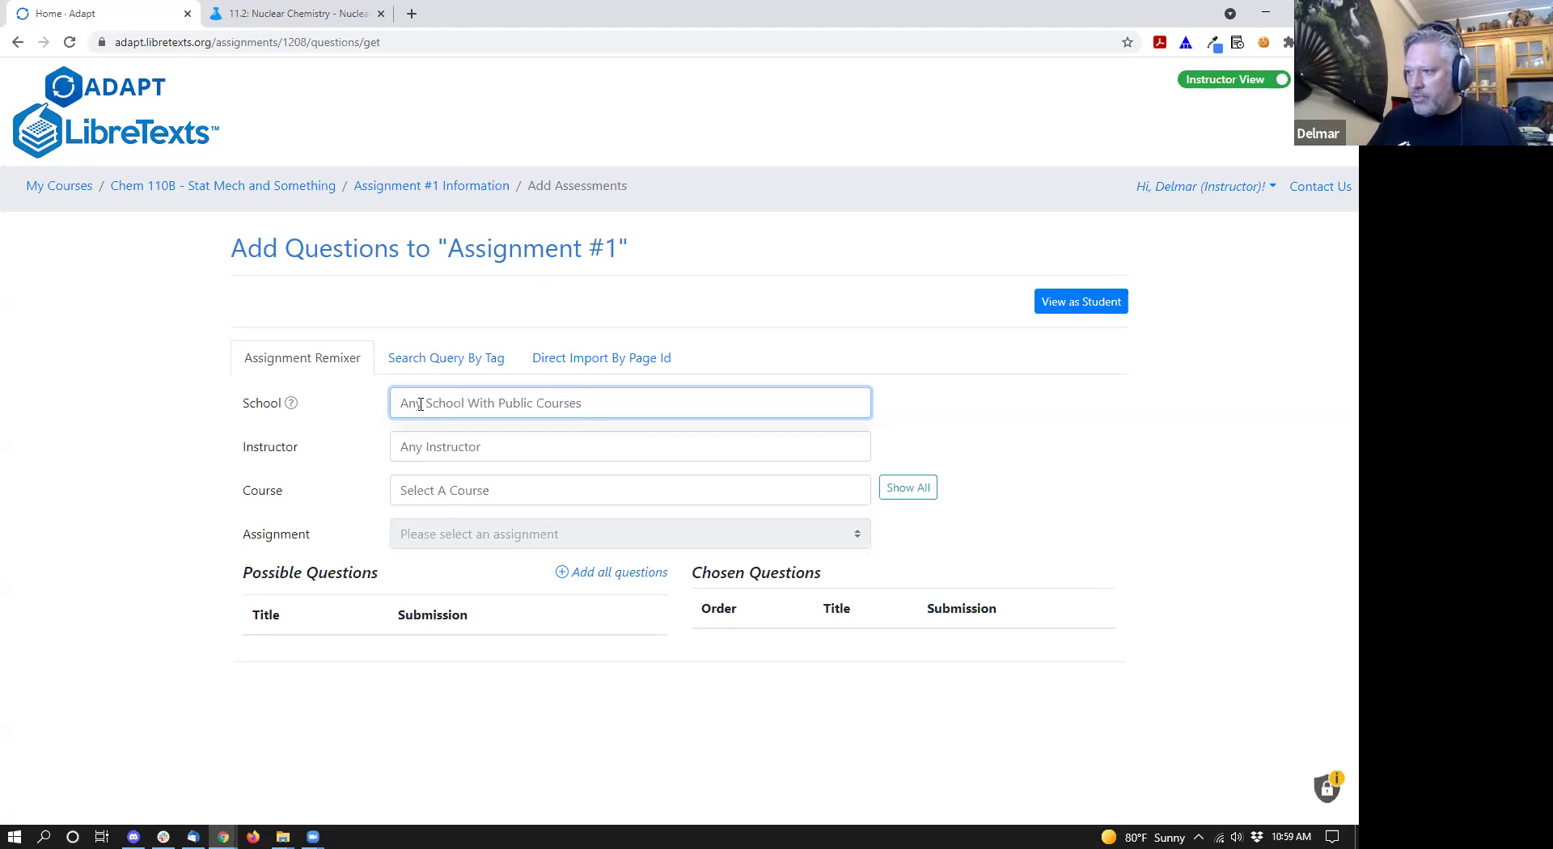
text(davi)
click(429, 446)
text(larsen)
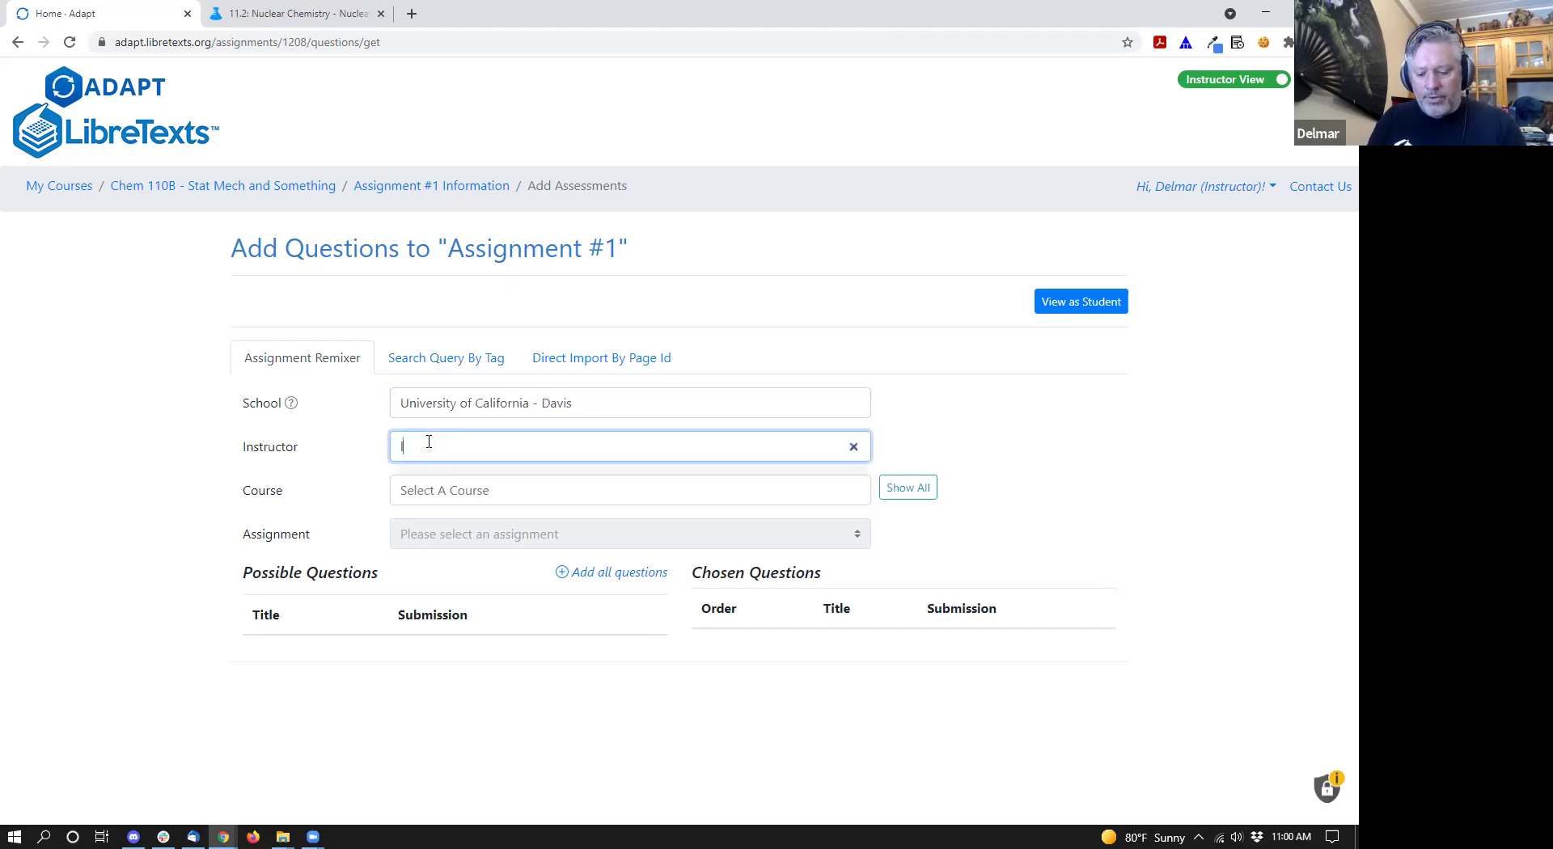
click(477, 502)
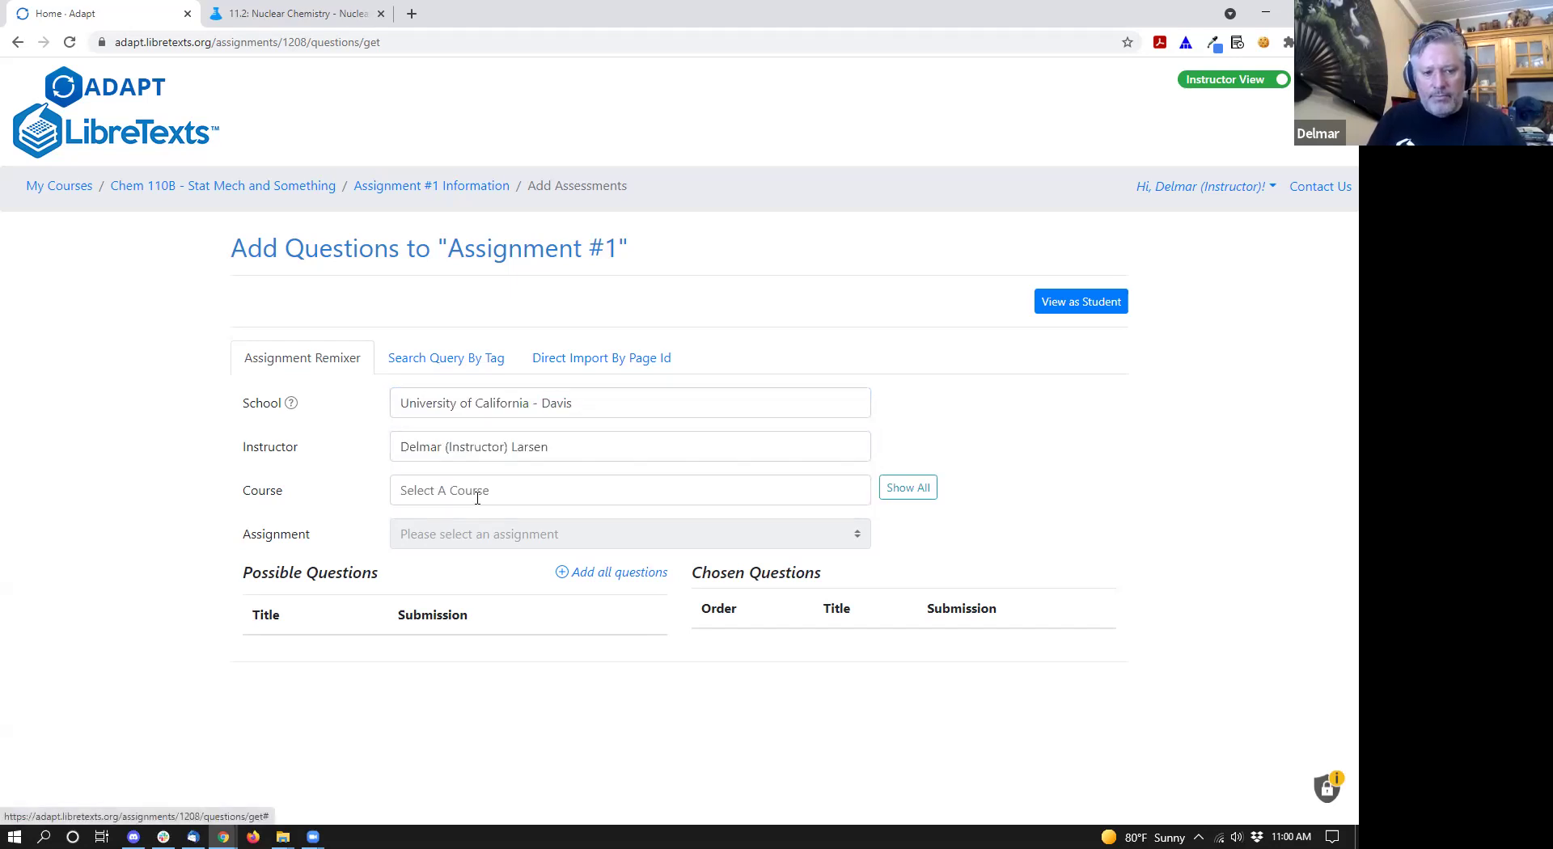
click(479, 495)
click(904, 488)
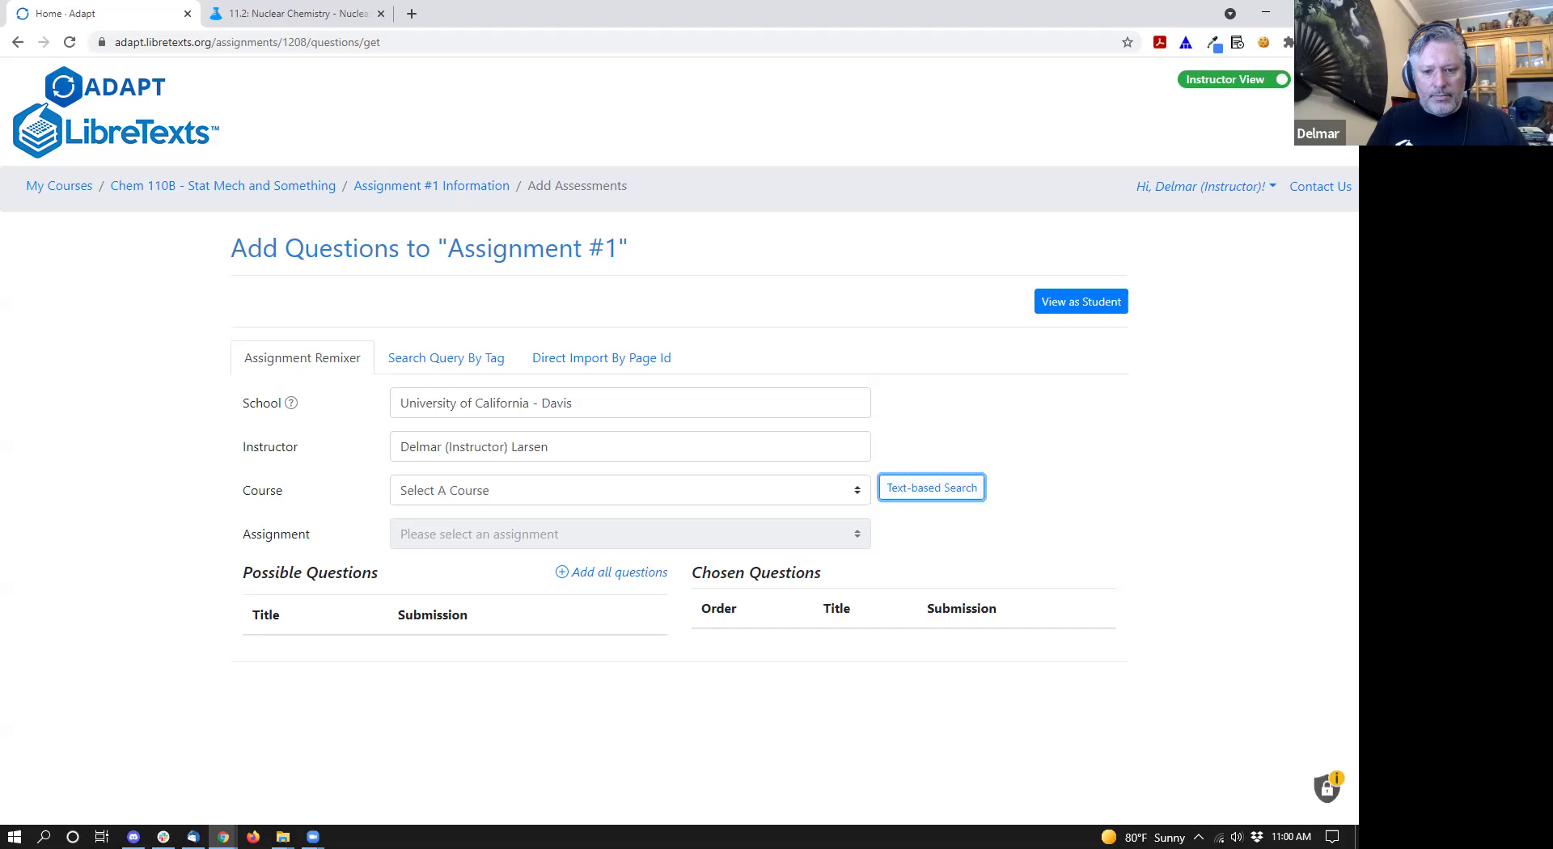
click(934, 489)
- Search the courses for 110, replace the search with 2C, and choose Chem 2C: General Chemistry III
click(496, 483)
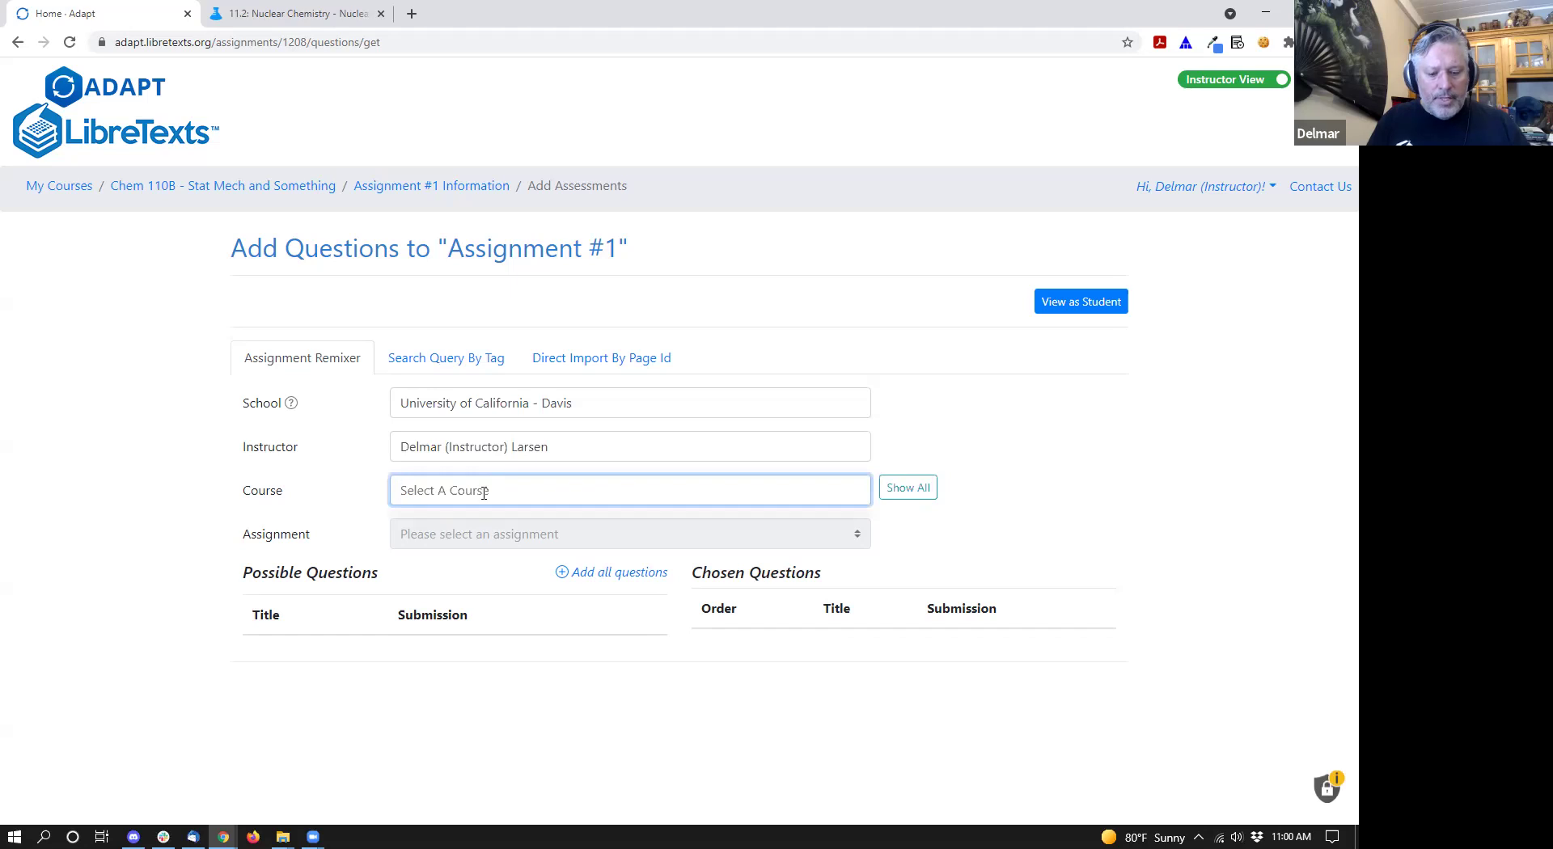
text(110)
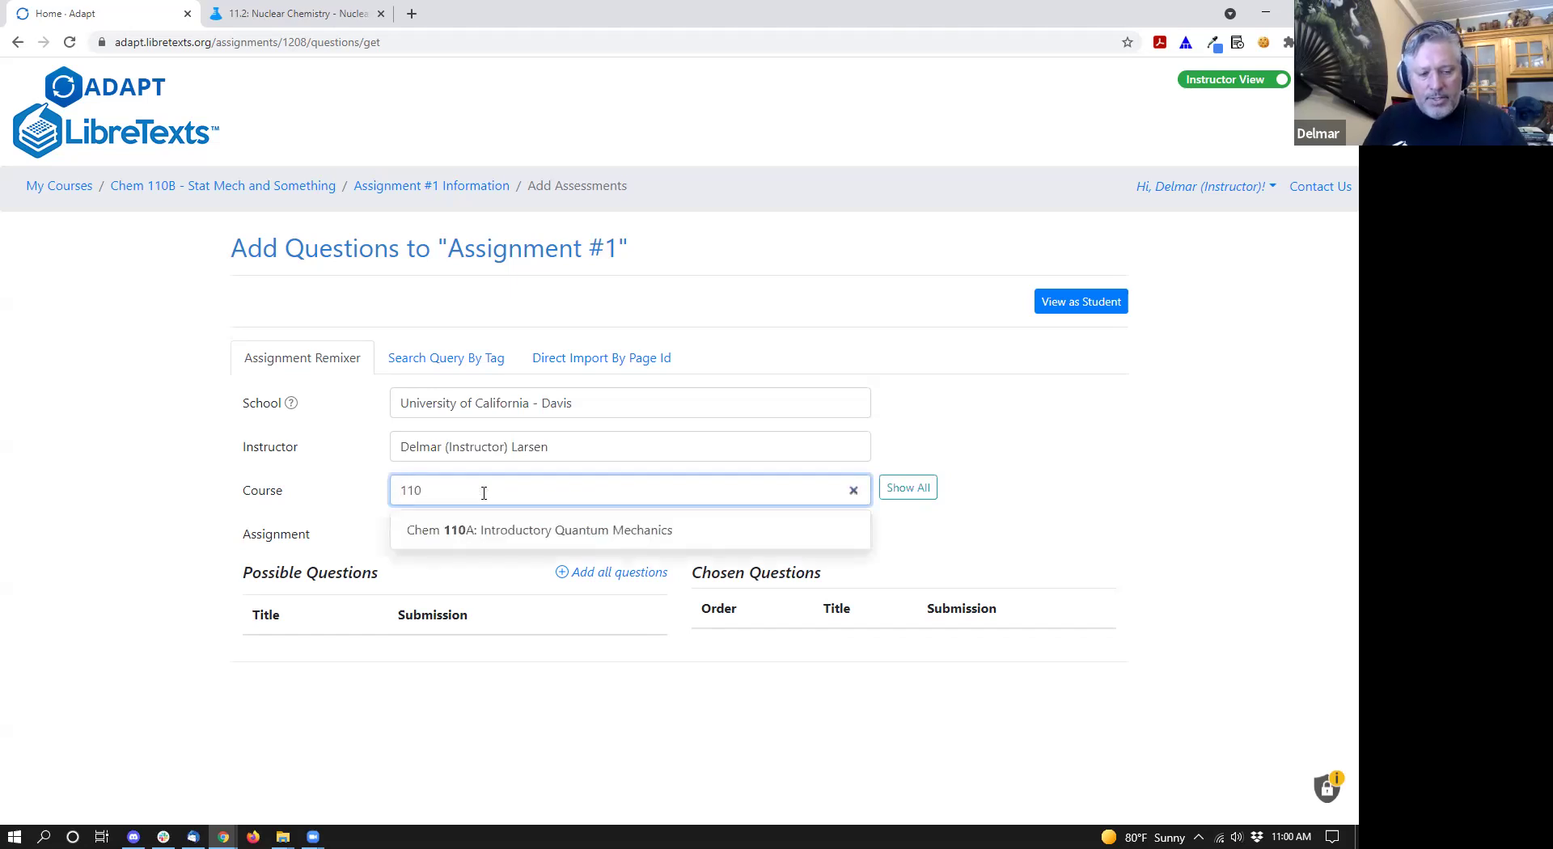
key(BackSpace)
key(BackSpace)
key(BackSpace)
text(2C)
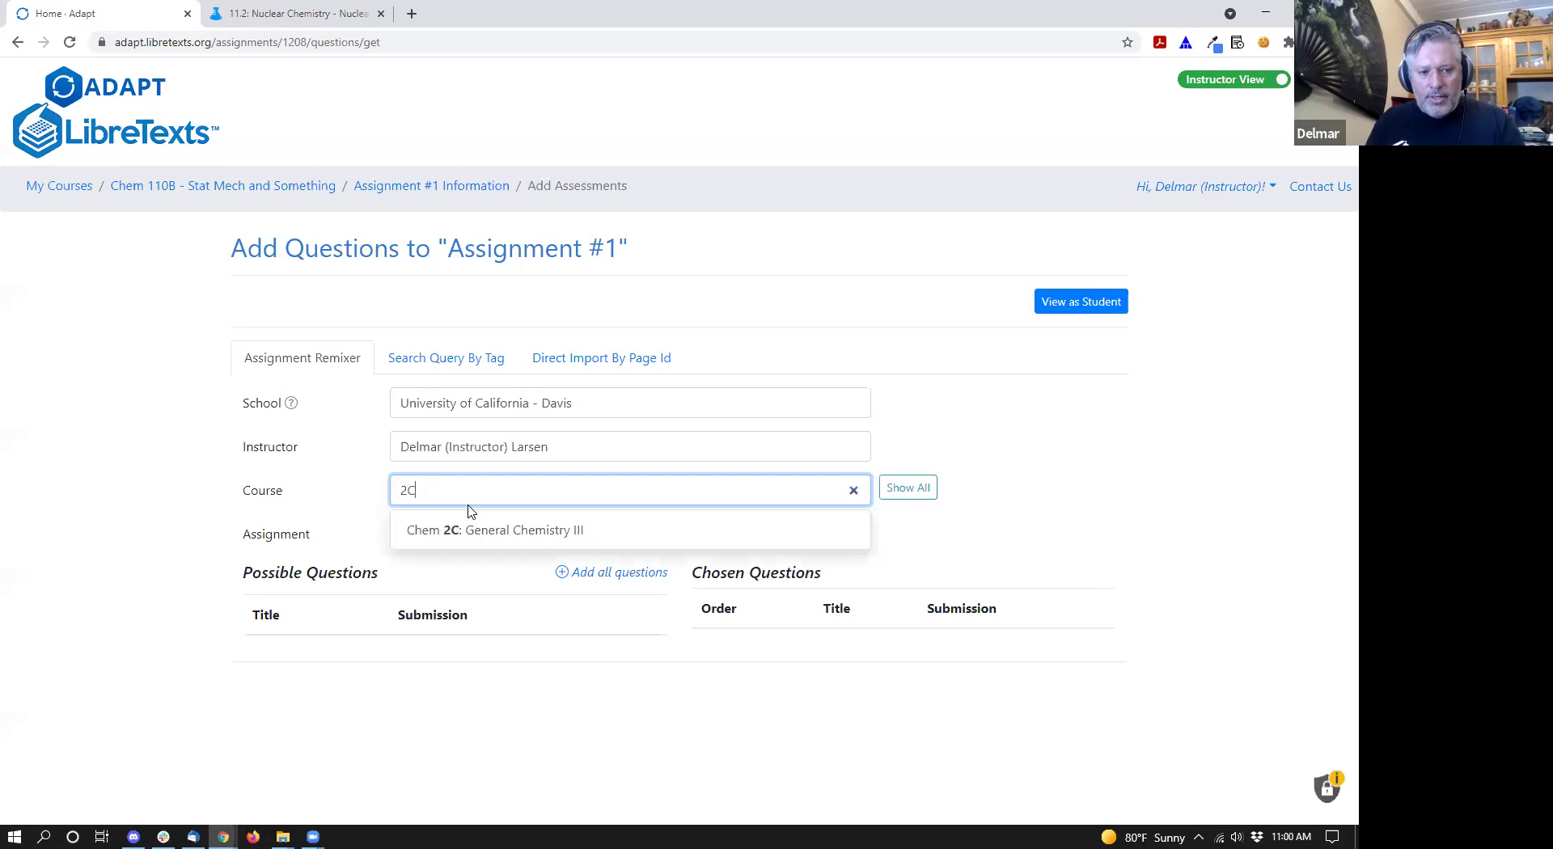
click(473, 527)
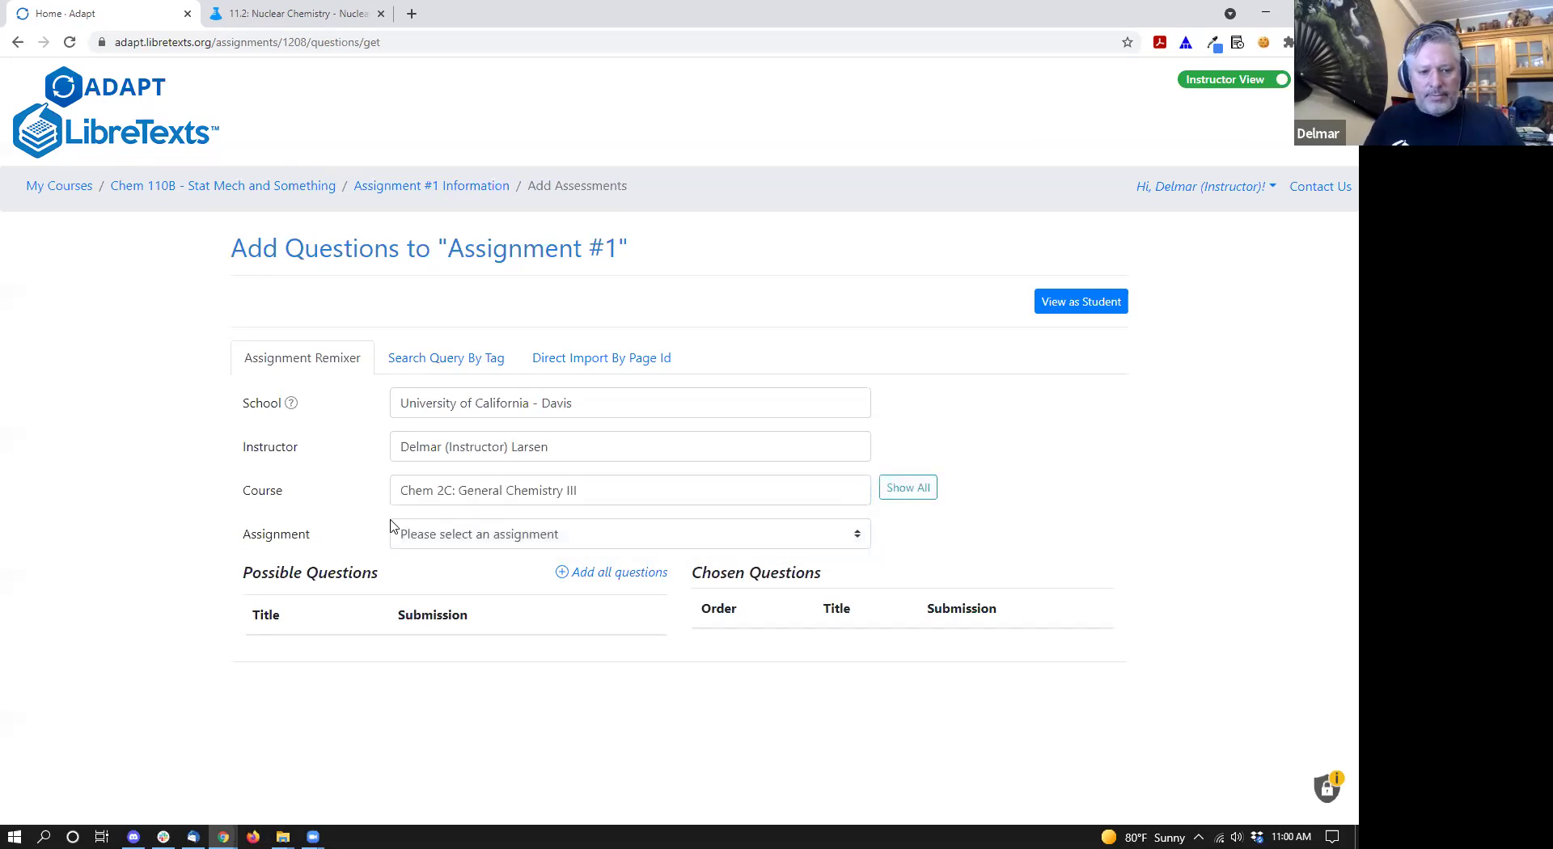
- Browse the Chem 2C course's assignments and choose Final Exam as the question source
click(414, 532)
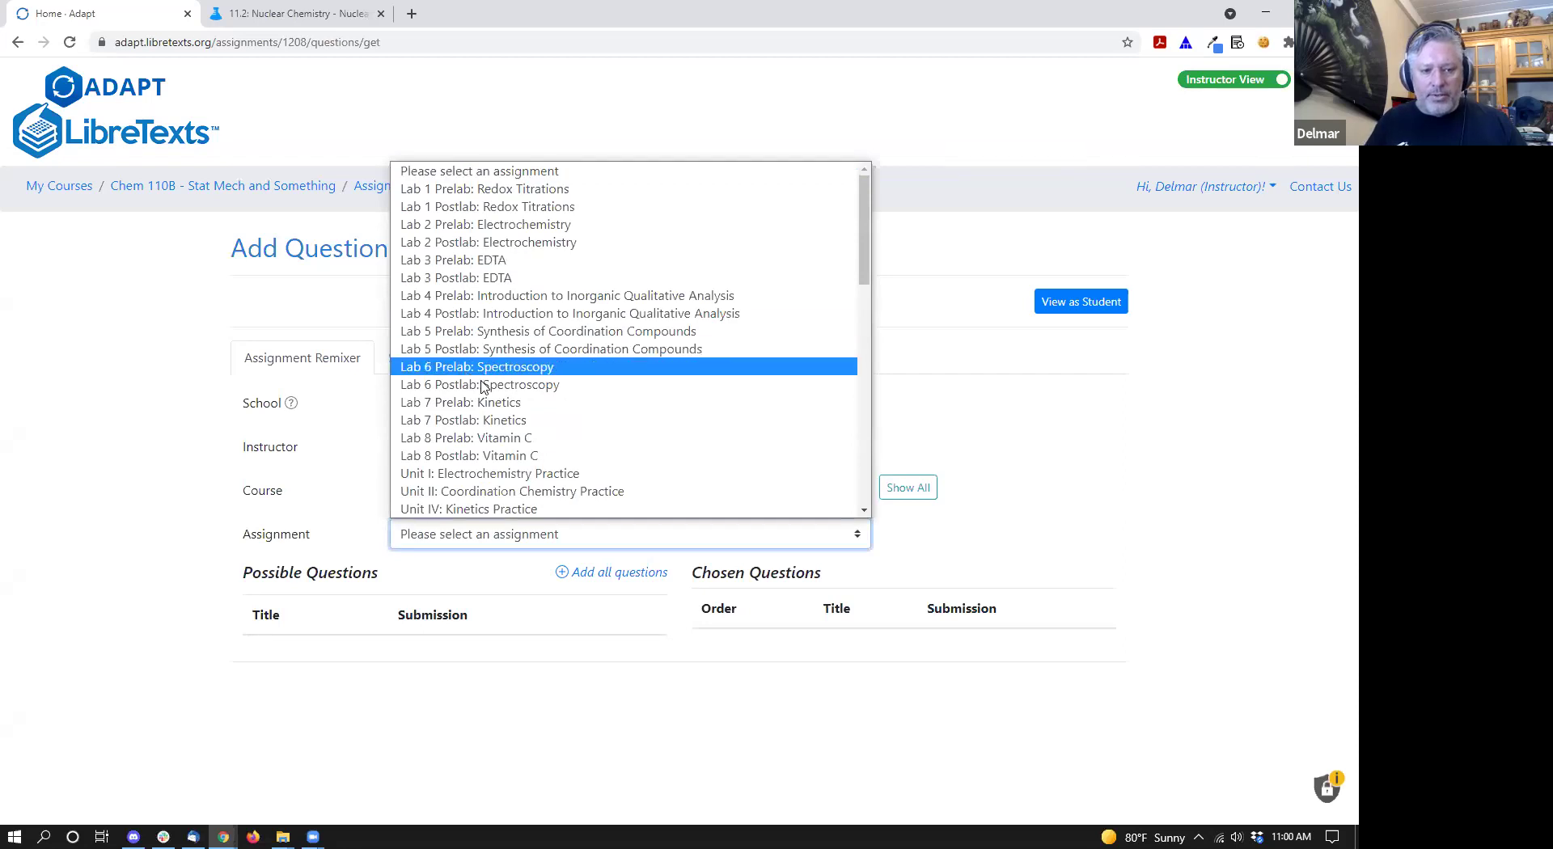
scroll(485, 380, down, 8)
scroll(489, 315, up, 10)
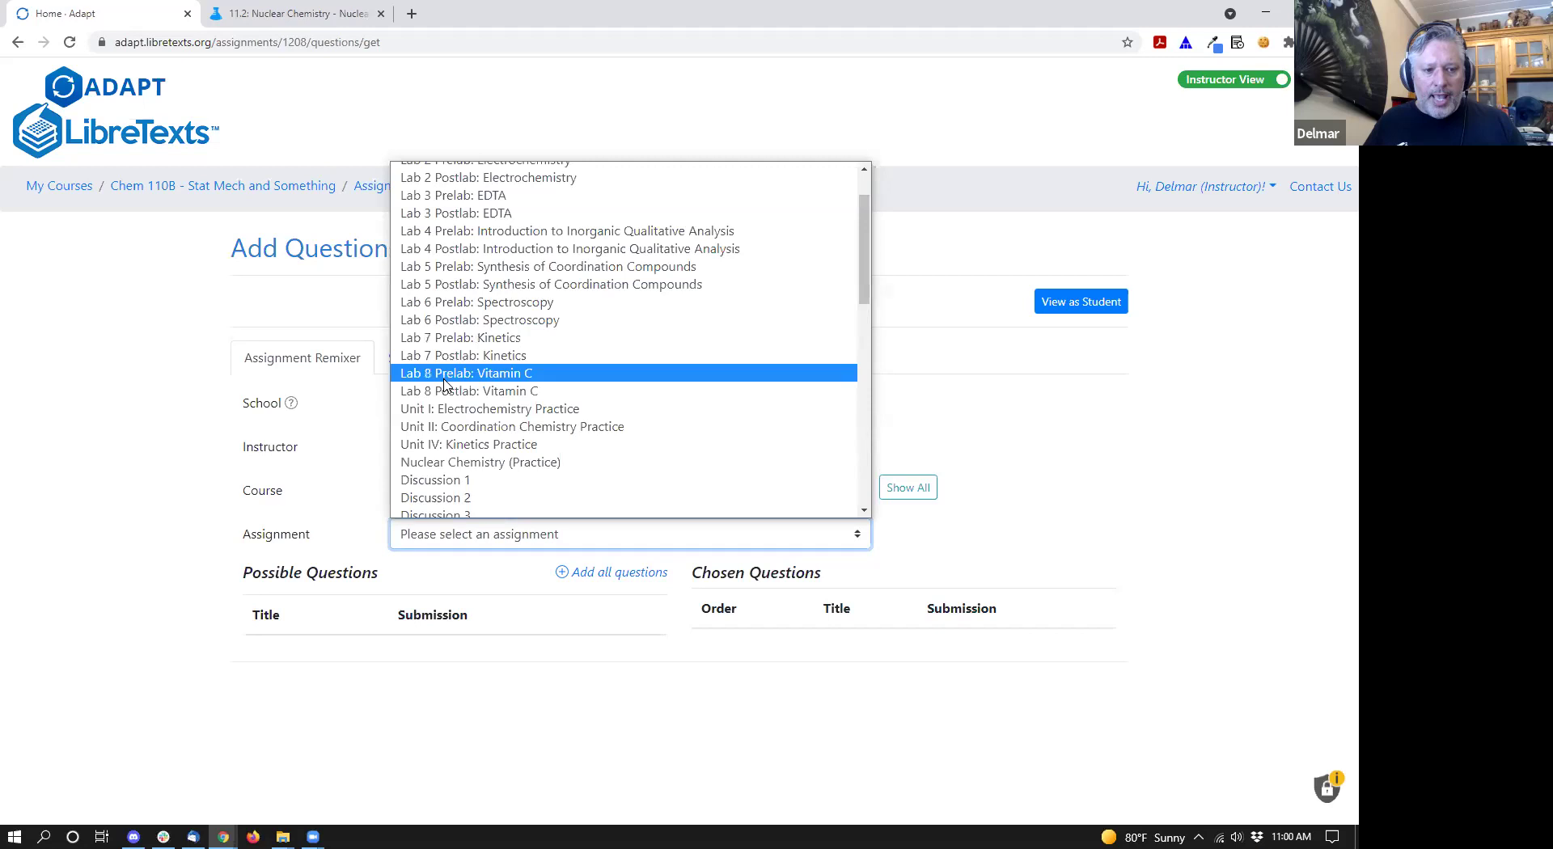
scroll(446, 380, down, 8)
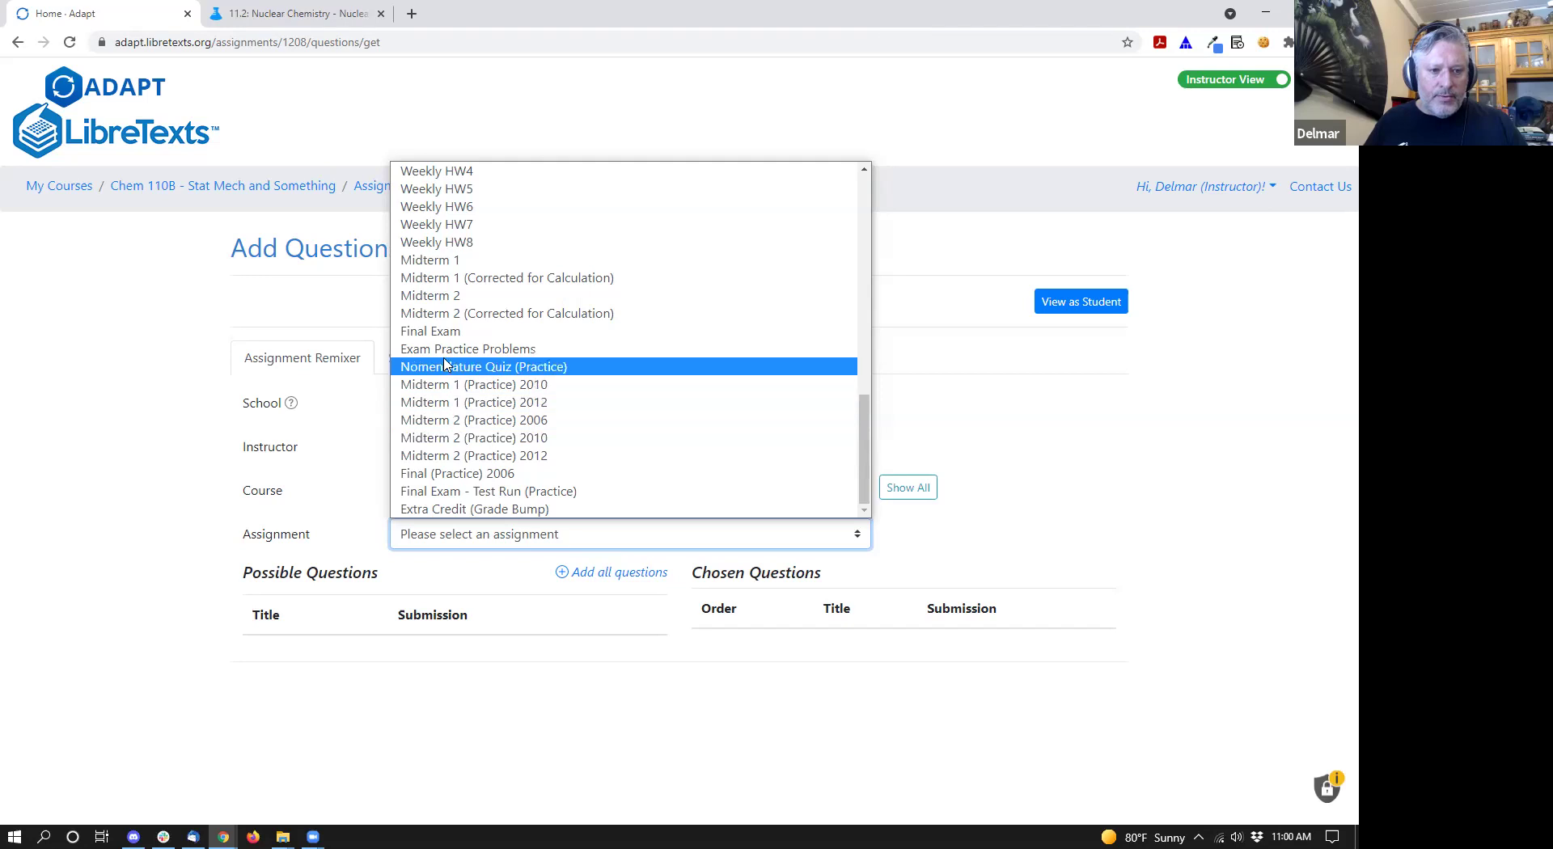
click(426, 331)
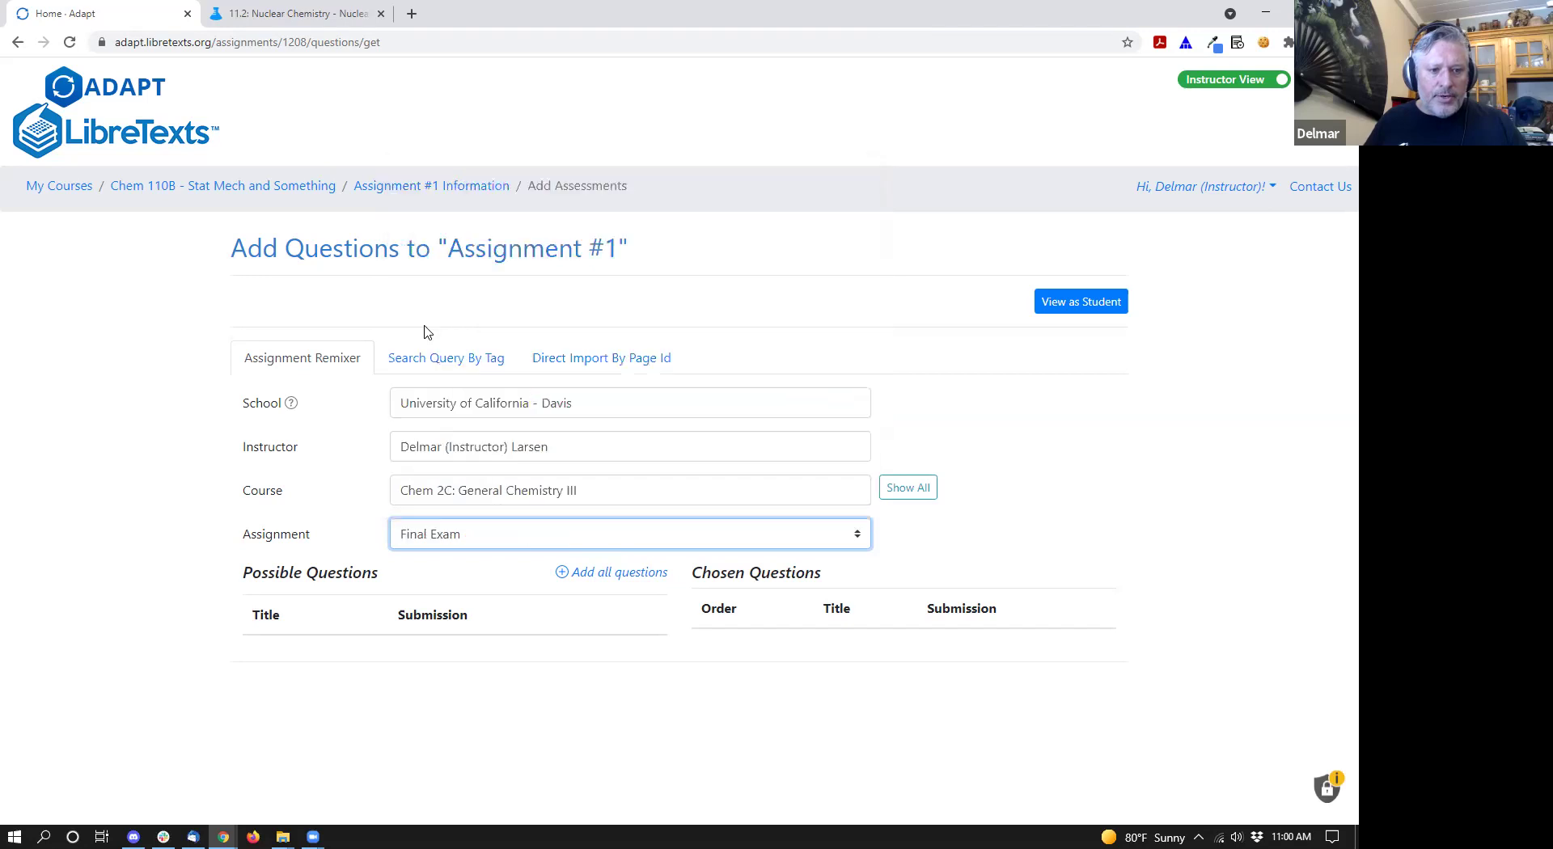
- Look through the Final Exam's possible questions, examining their titles and submission types
scroll(127, 469, down, 6)
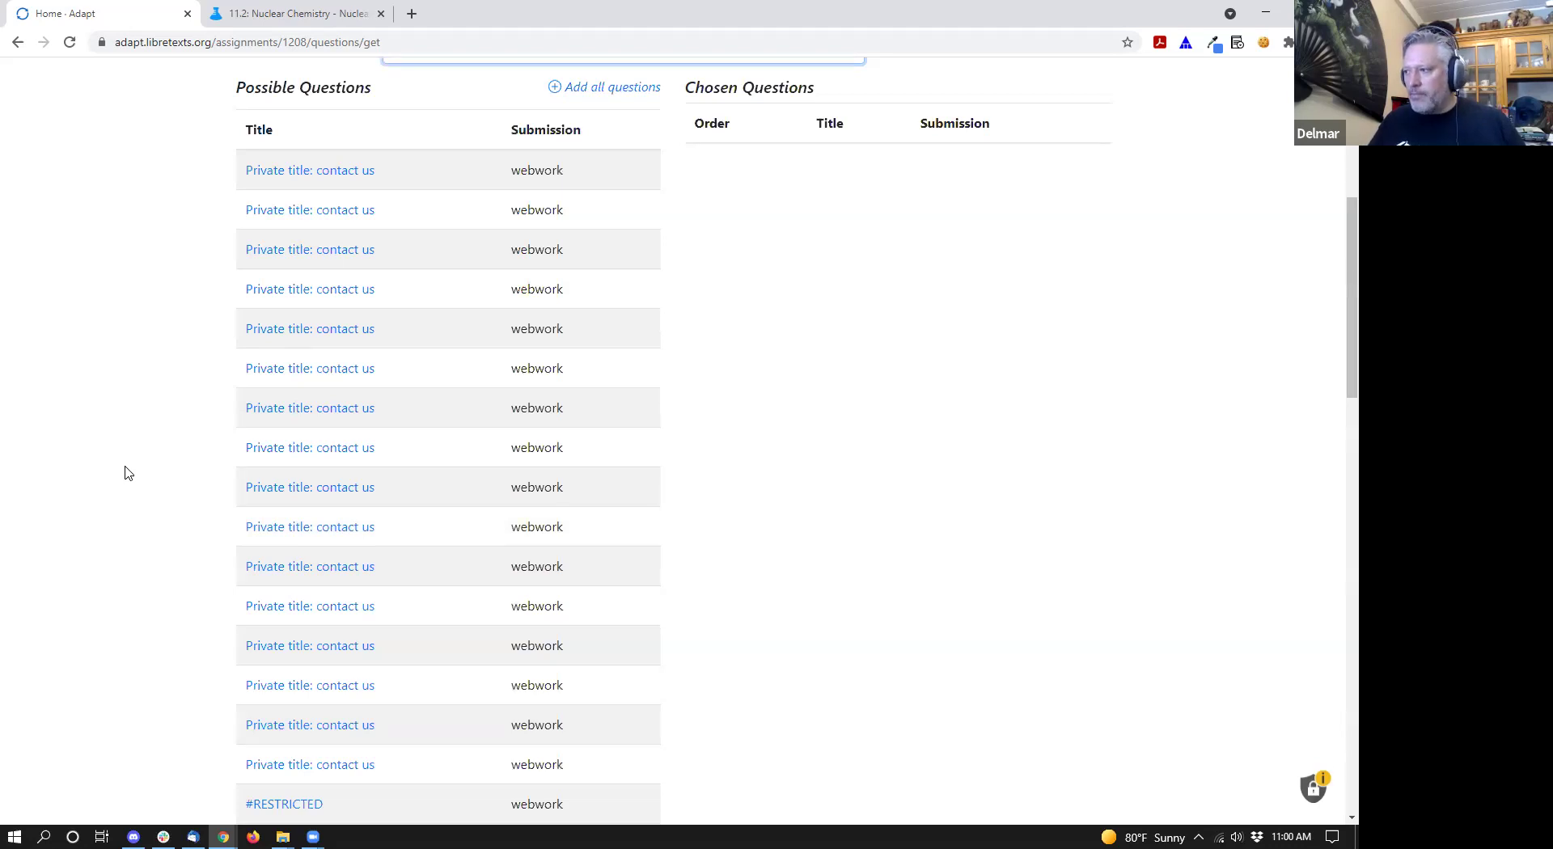
scroll(130, 486, up, 4)
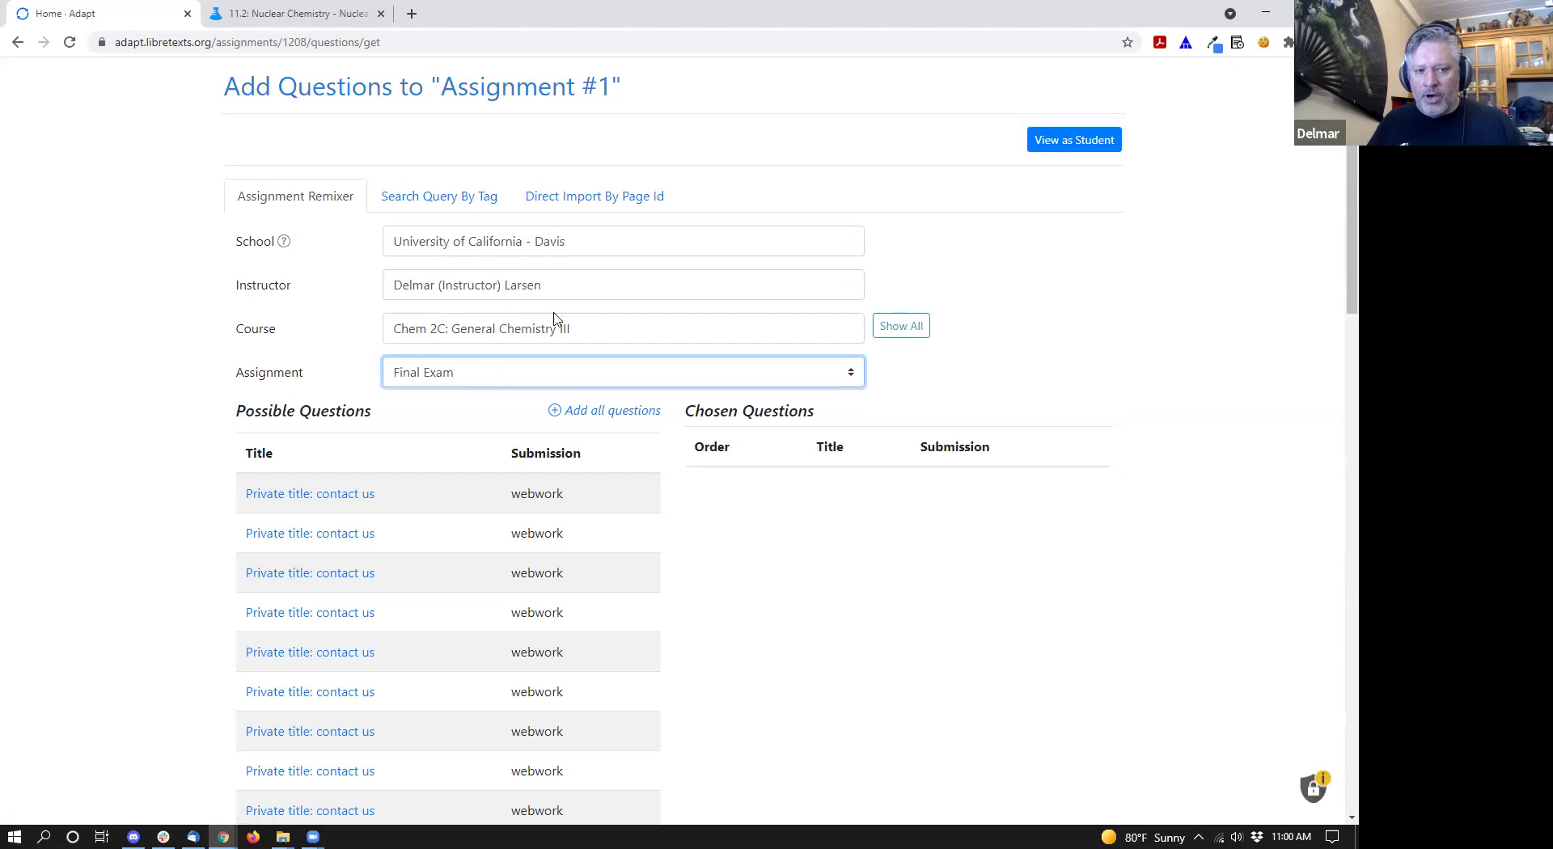
scroll(218, 347, down, 4)
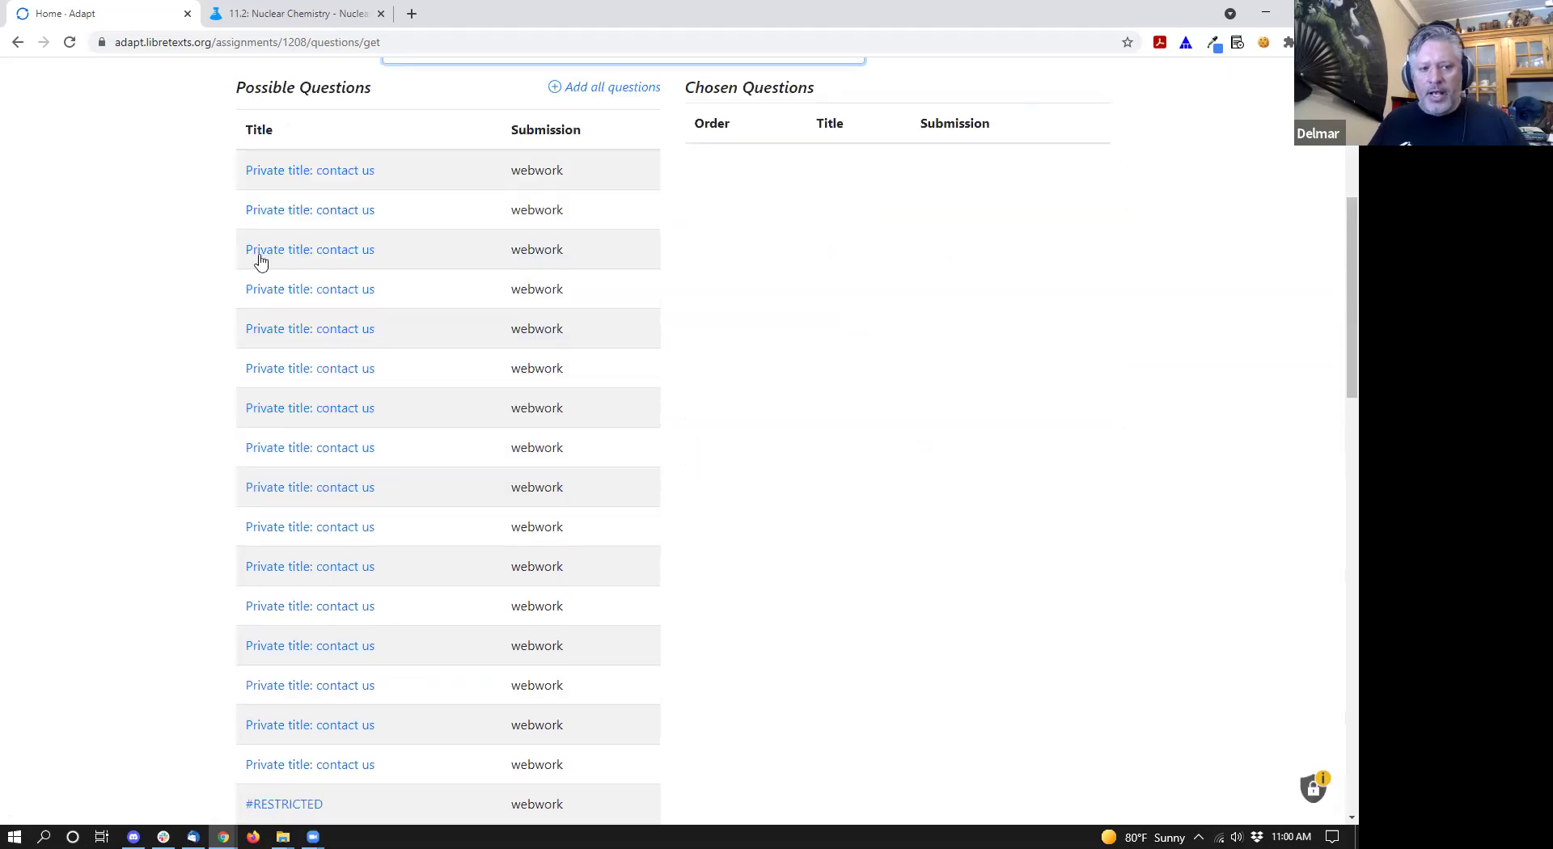
scroll(440, 510, down, 12)
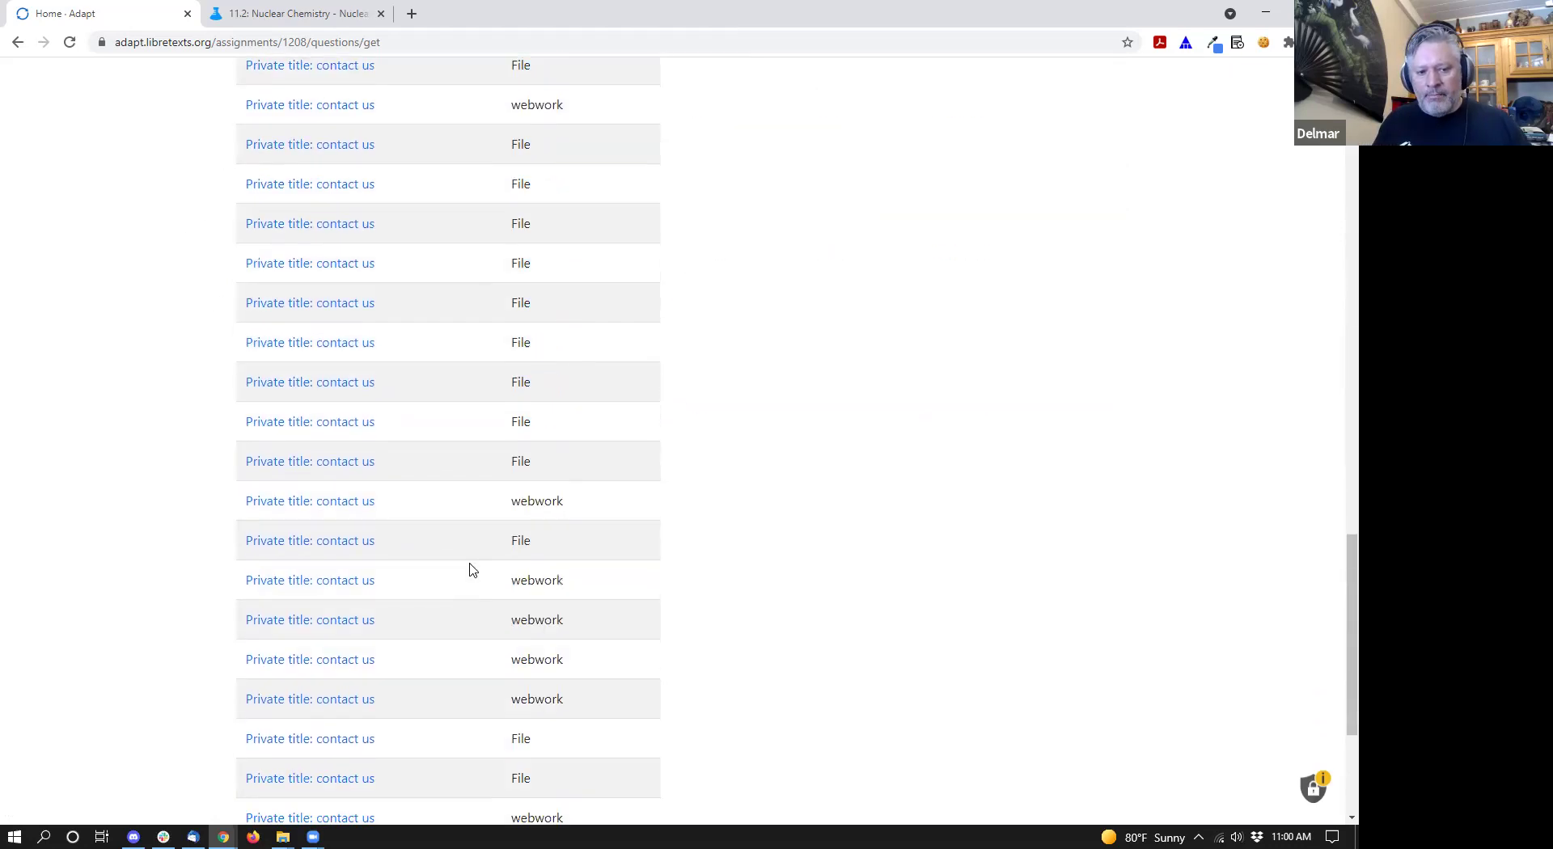
scroll(473, 570, down, 4)
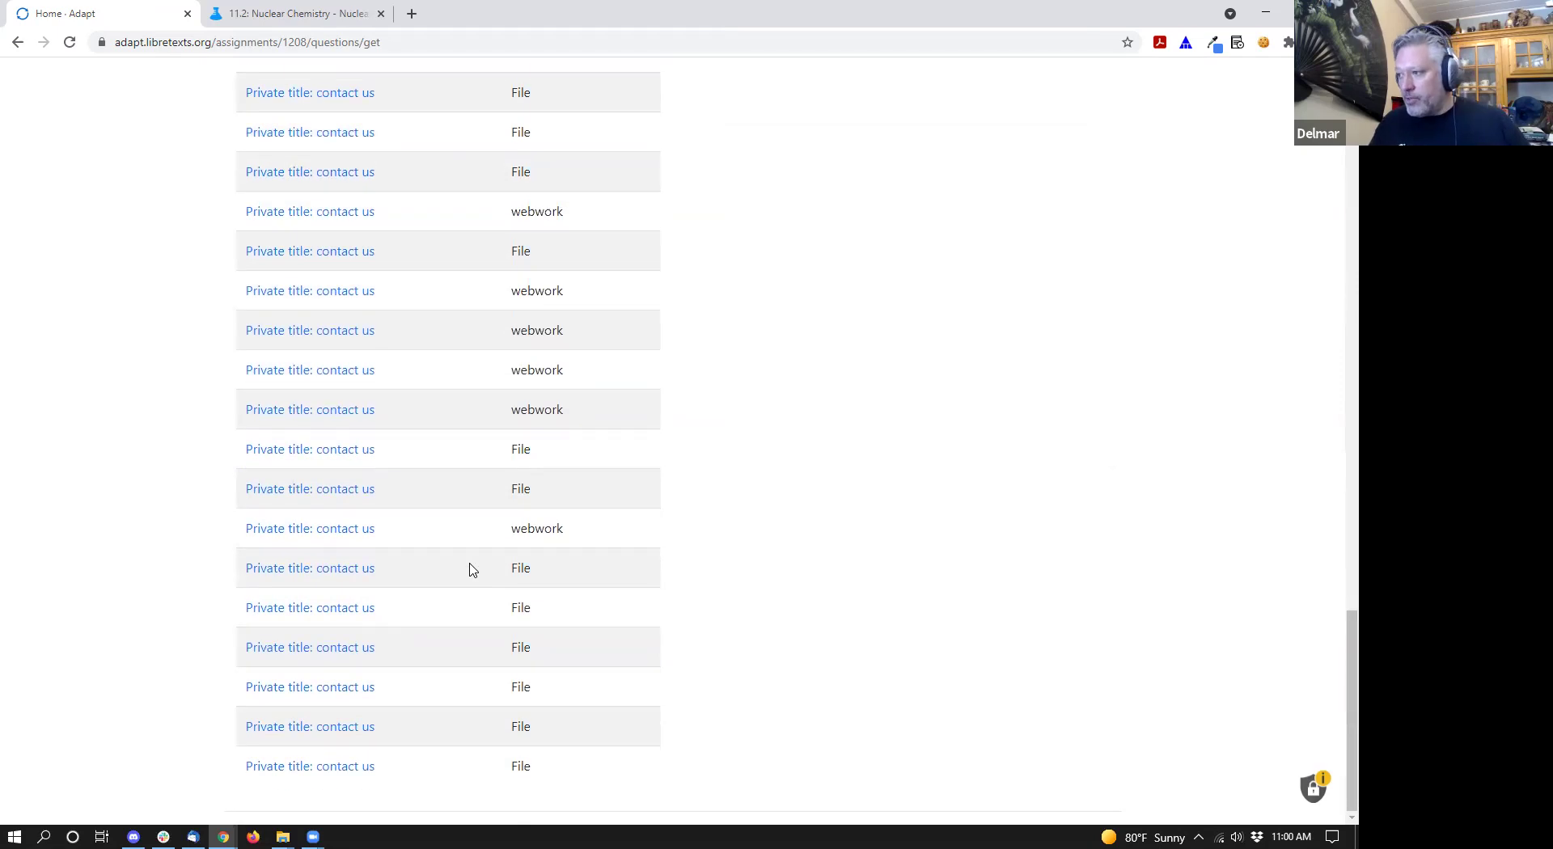
scroll(473, 570, up, 18)
scroll(590, 300, down, 7)
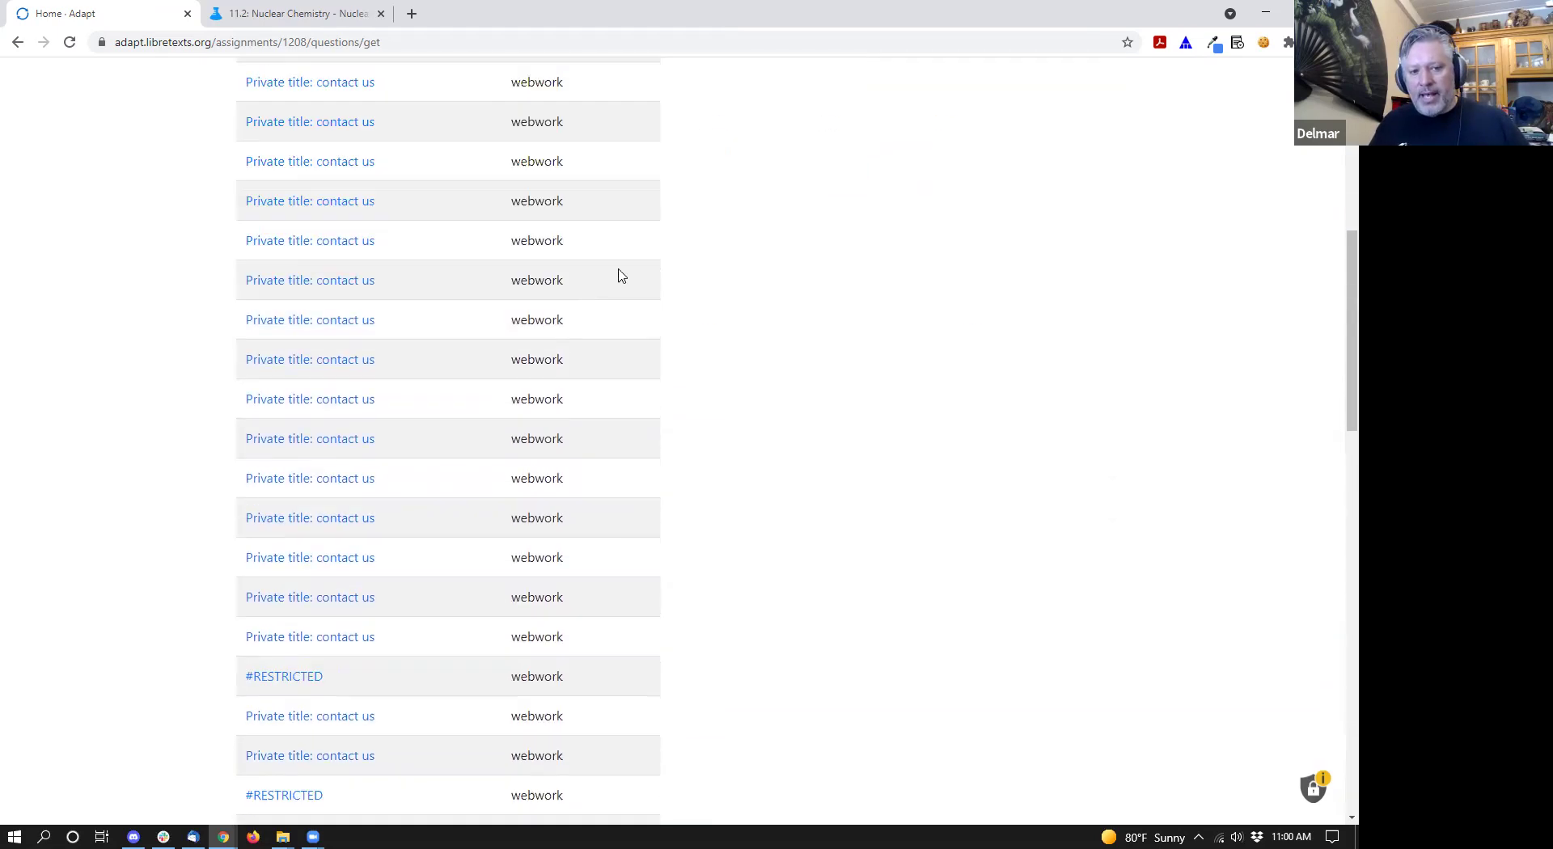
scroll(579, 444, down, 8)
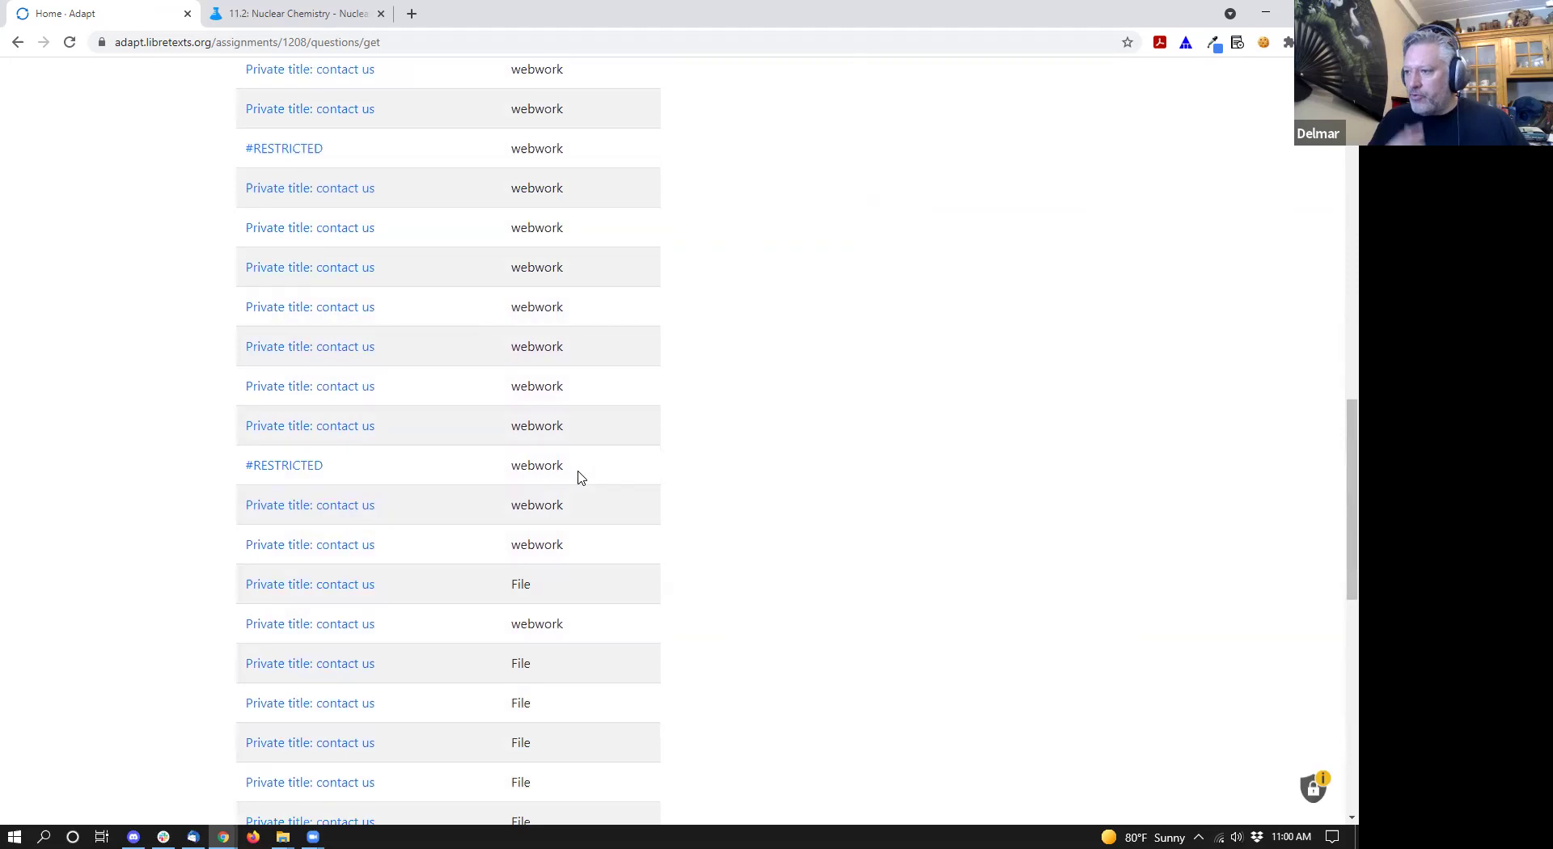
scroll(579, 477, down, 6)
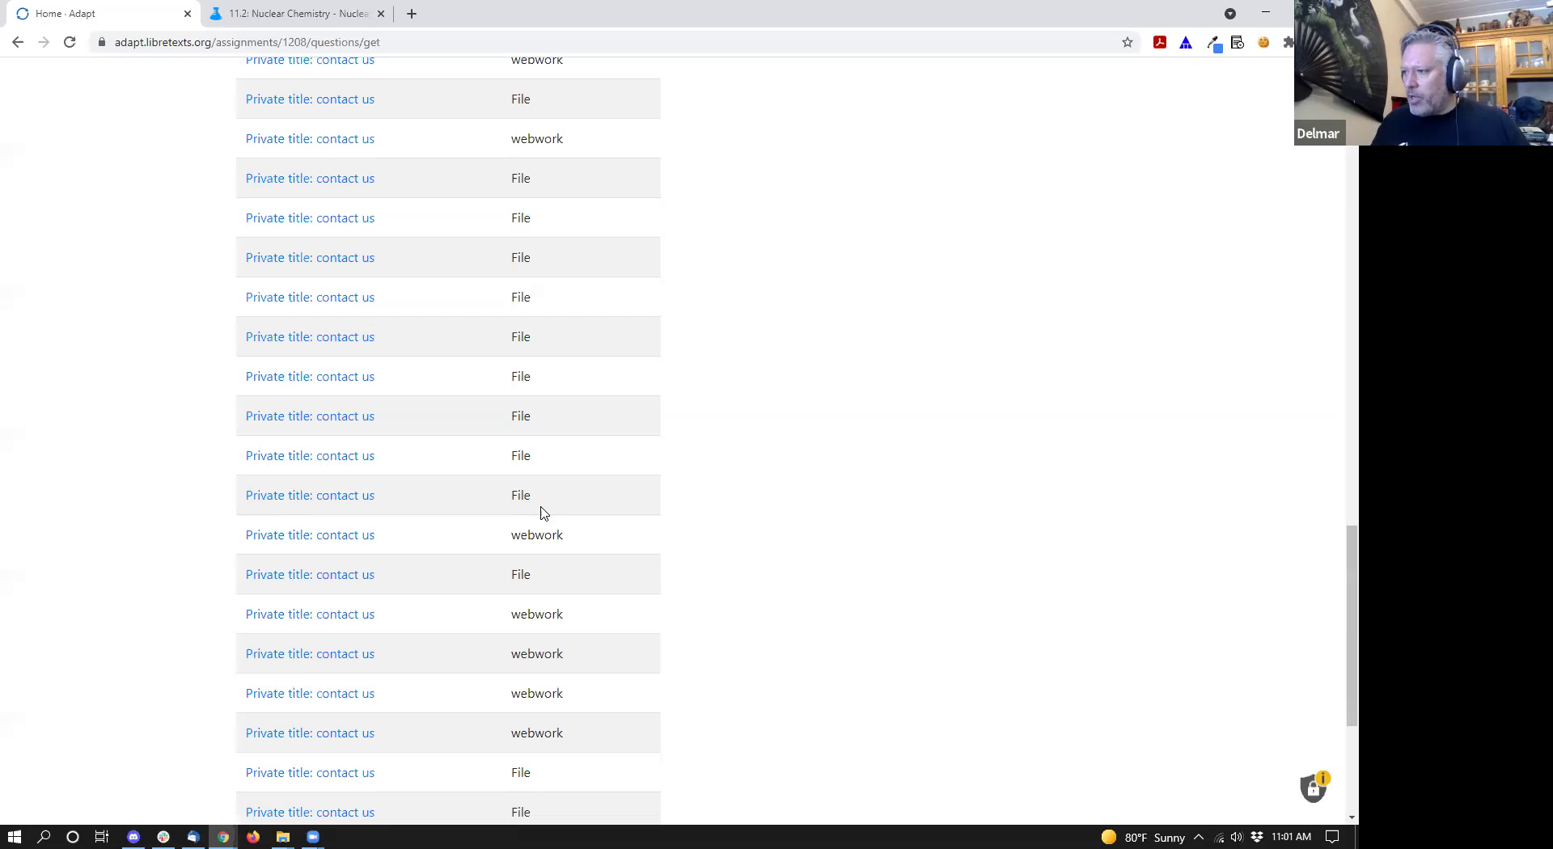
scroll(516, 489, down, 2)
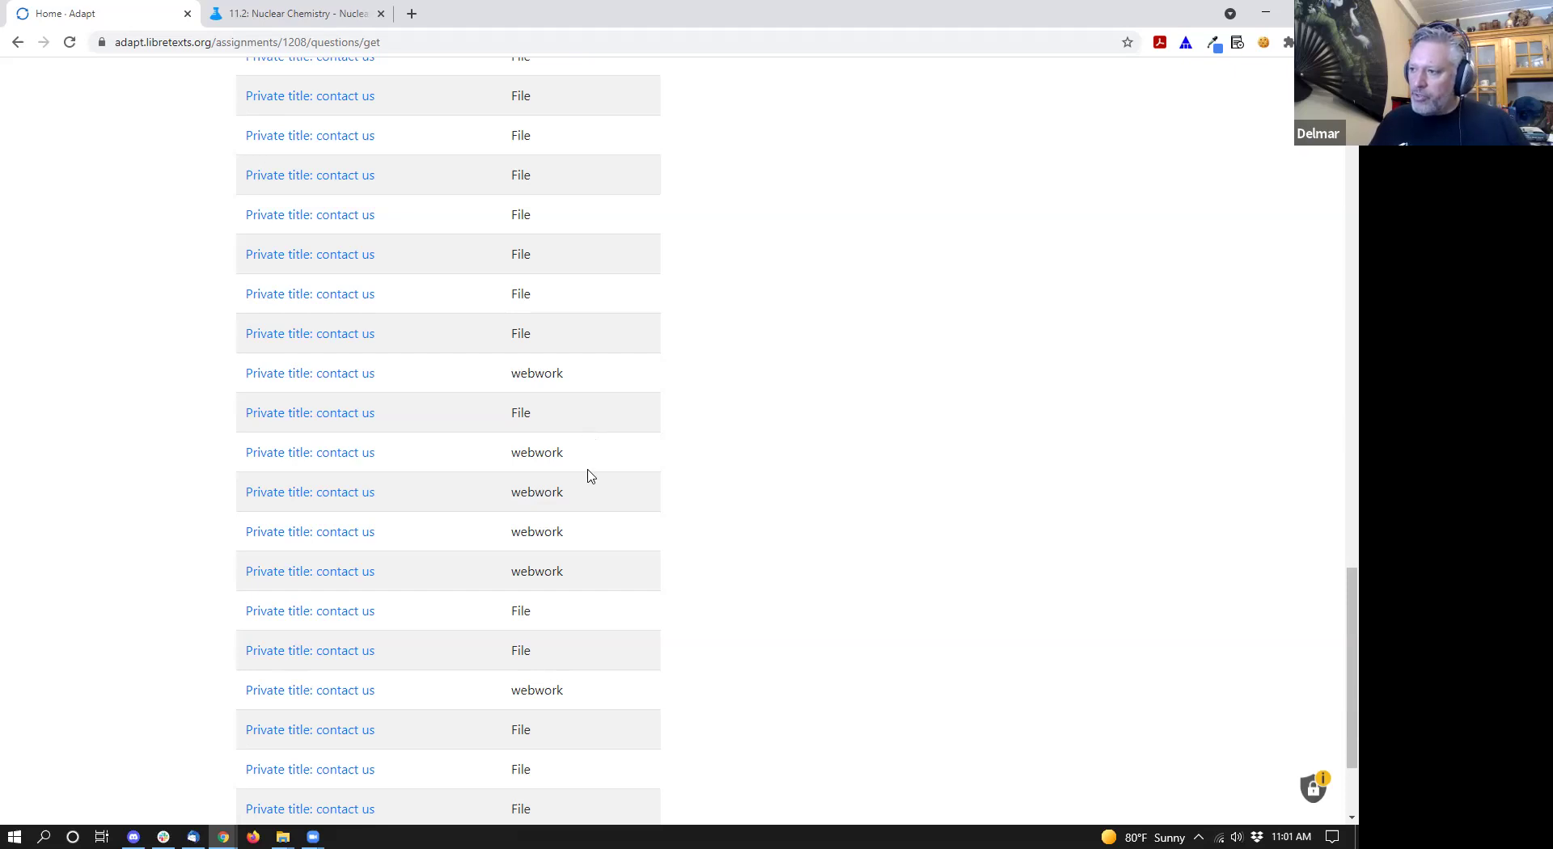
scroll(452, 606, down, 2)
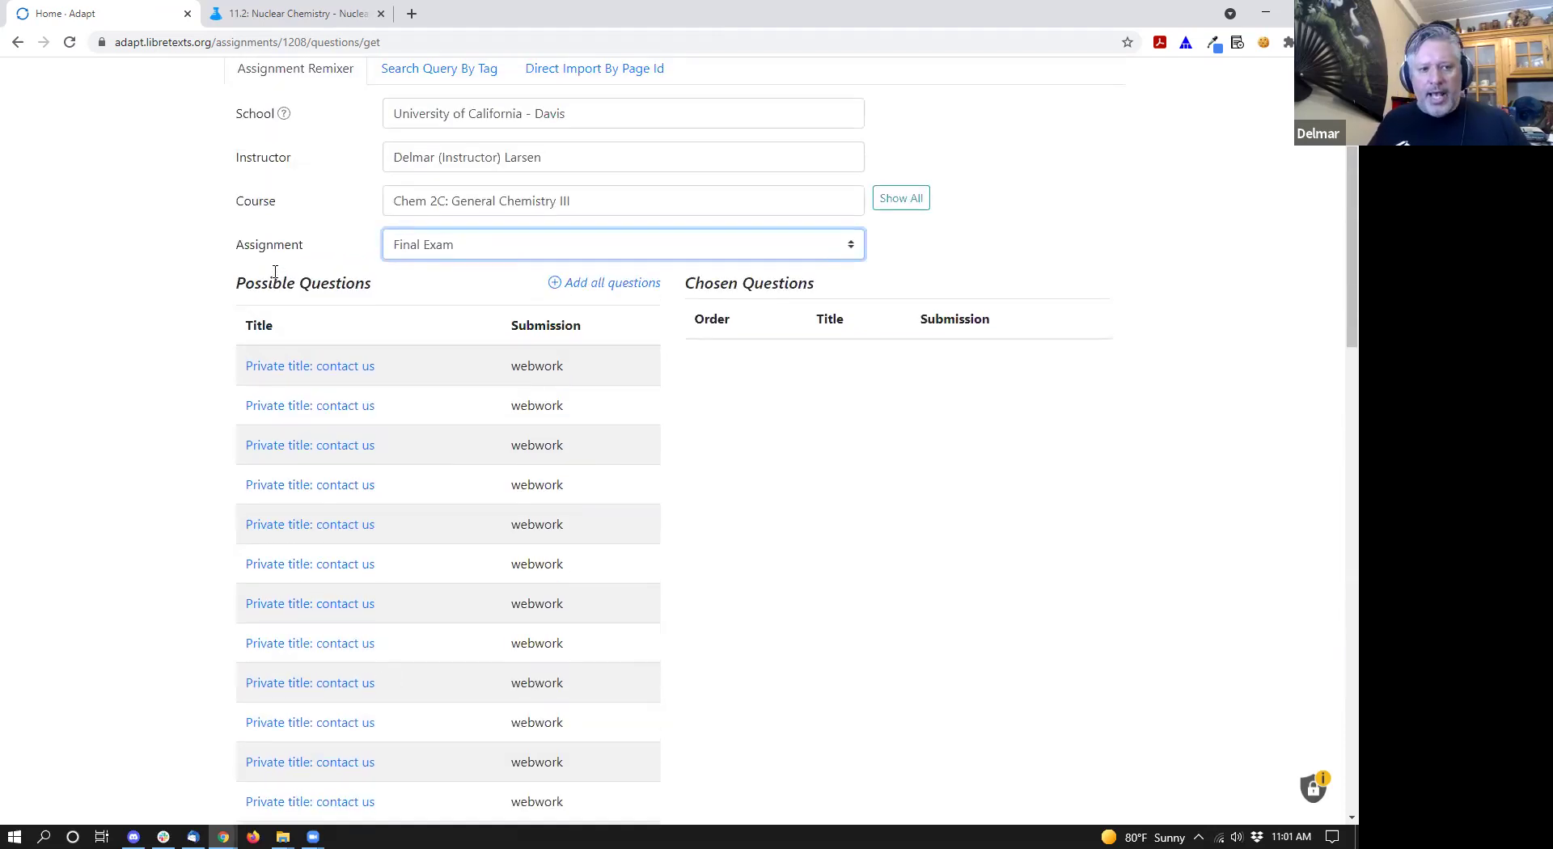
- Preview the first possible question, add it to Assignment #1, and add four more webwork questions from the Final Exam list
click(275, 373)
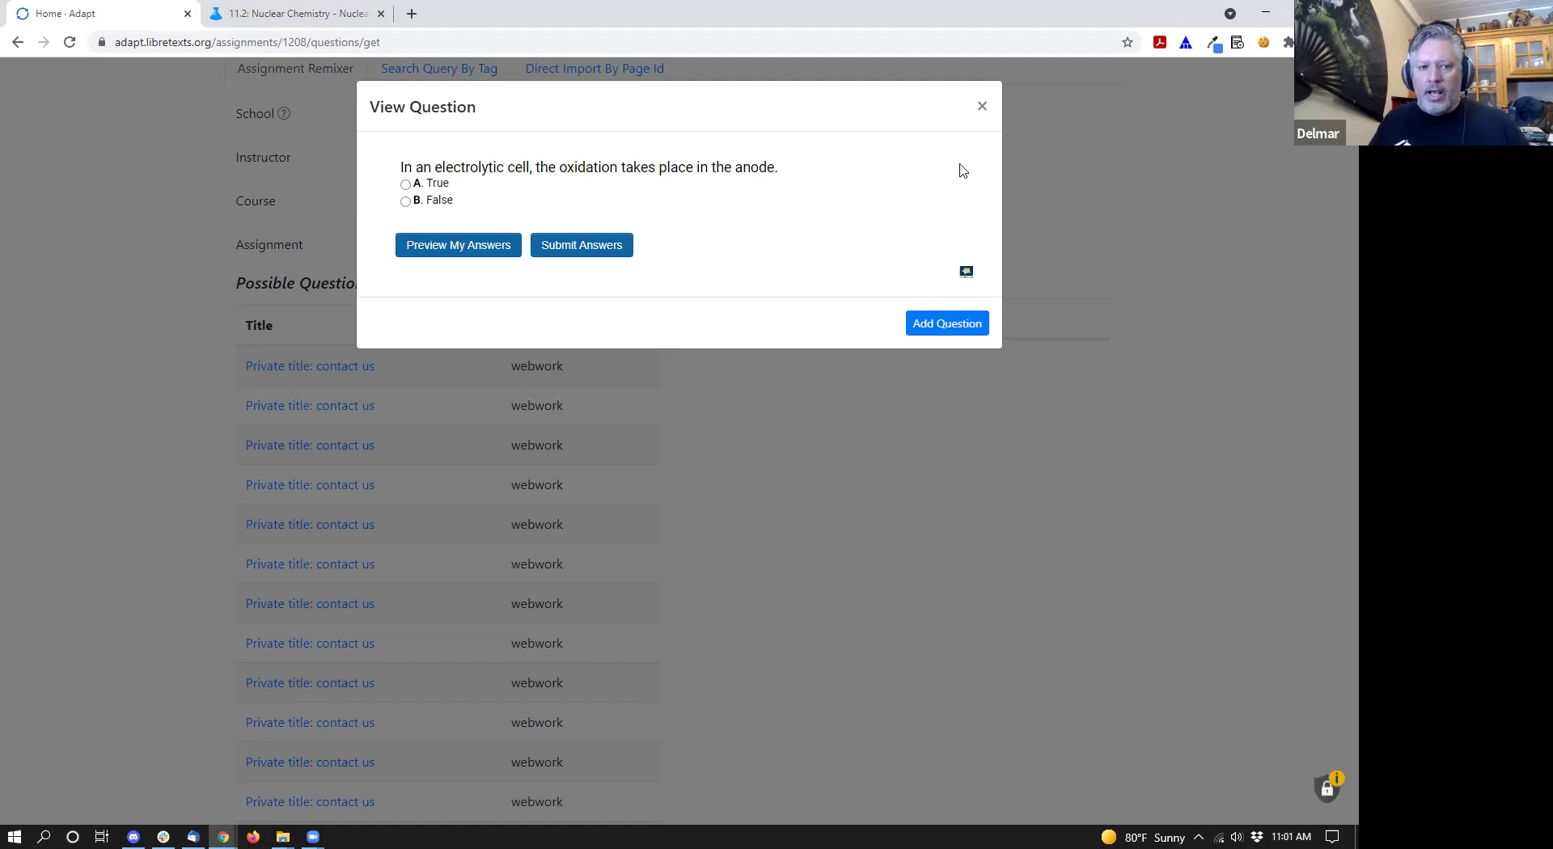
click(944, 327)
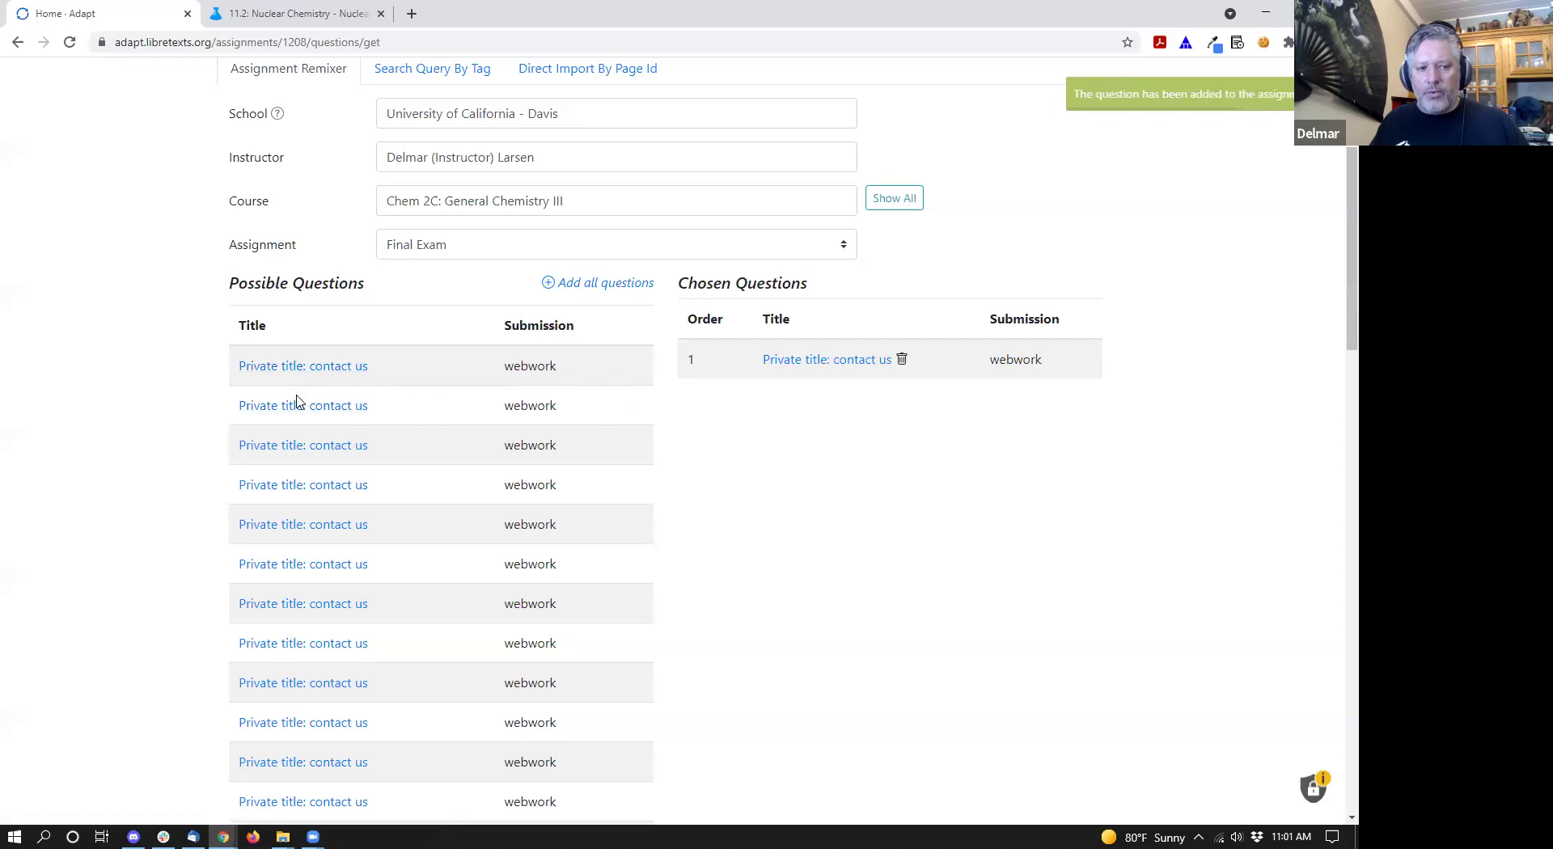
drag(323, 403, 745, 399)
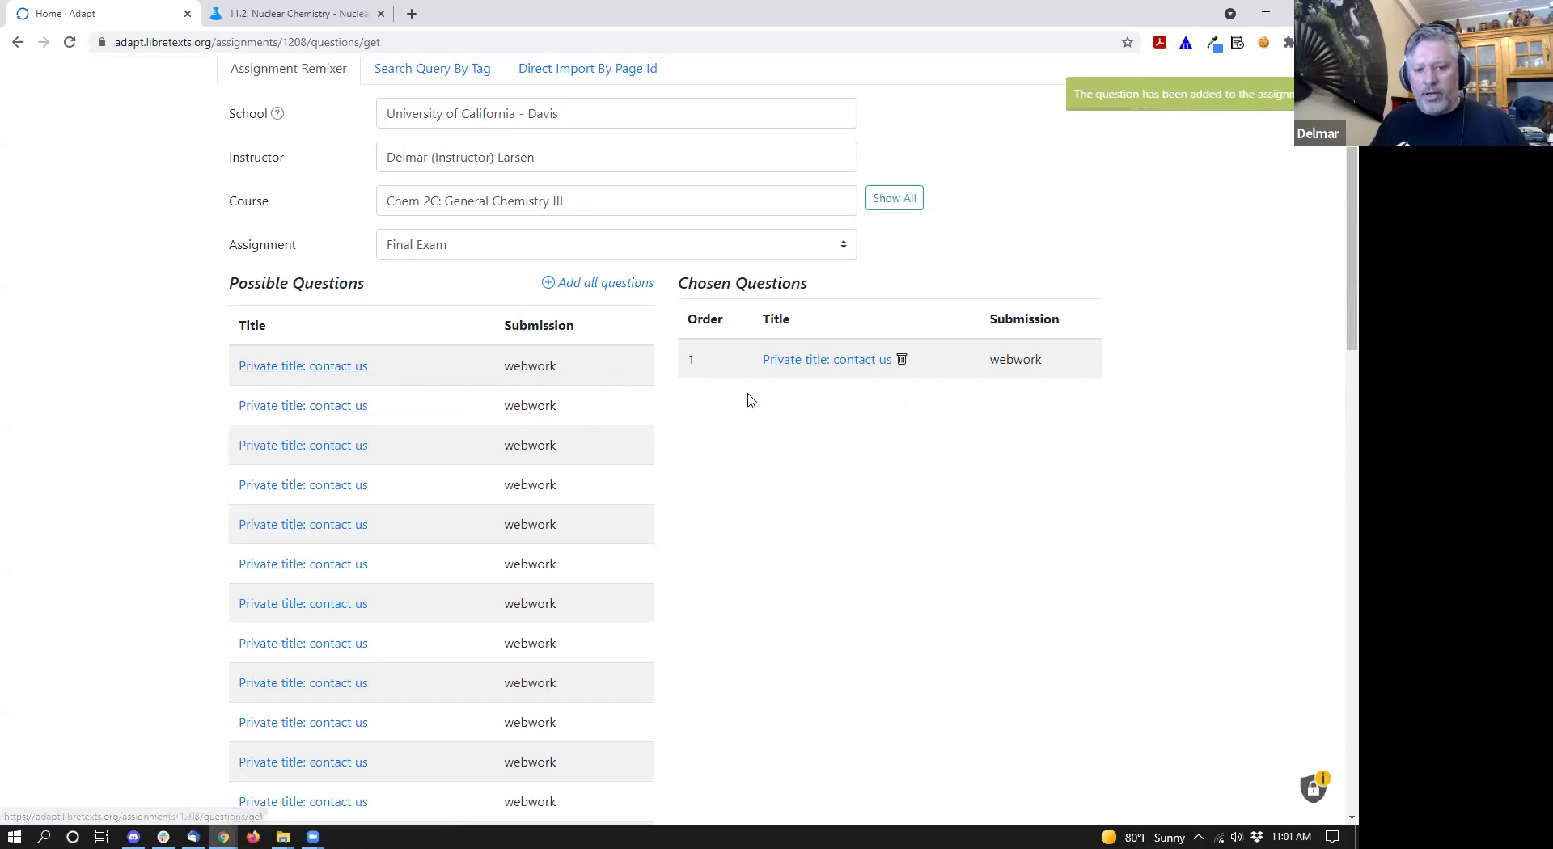
drag(295, 405, 780, 399)
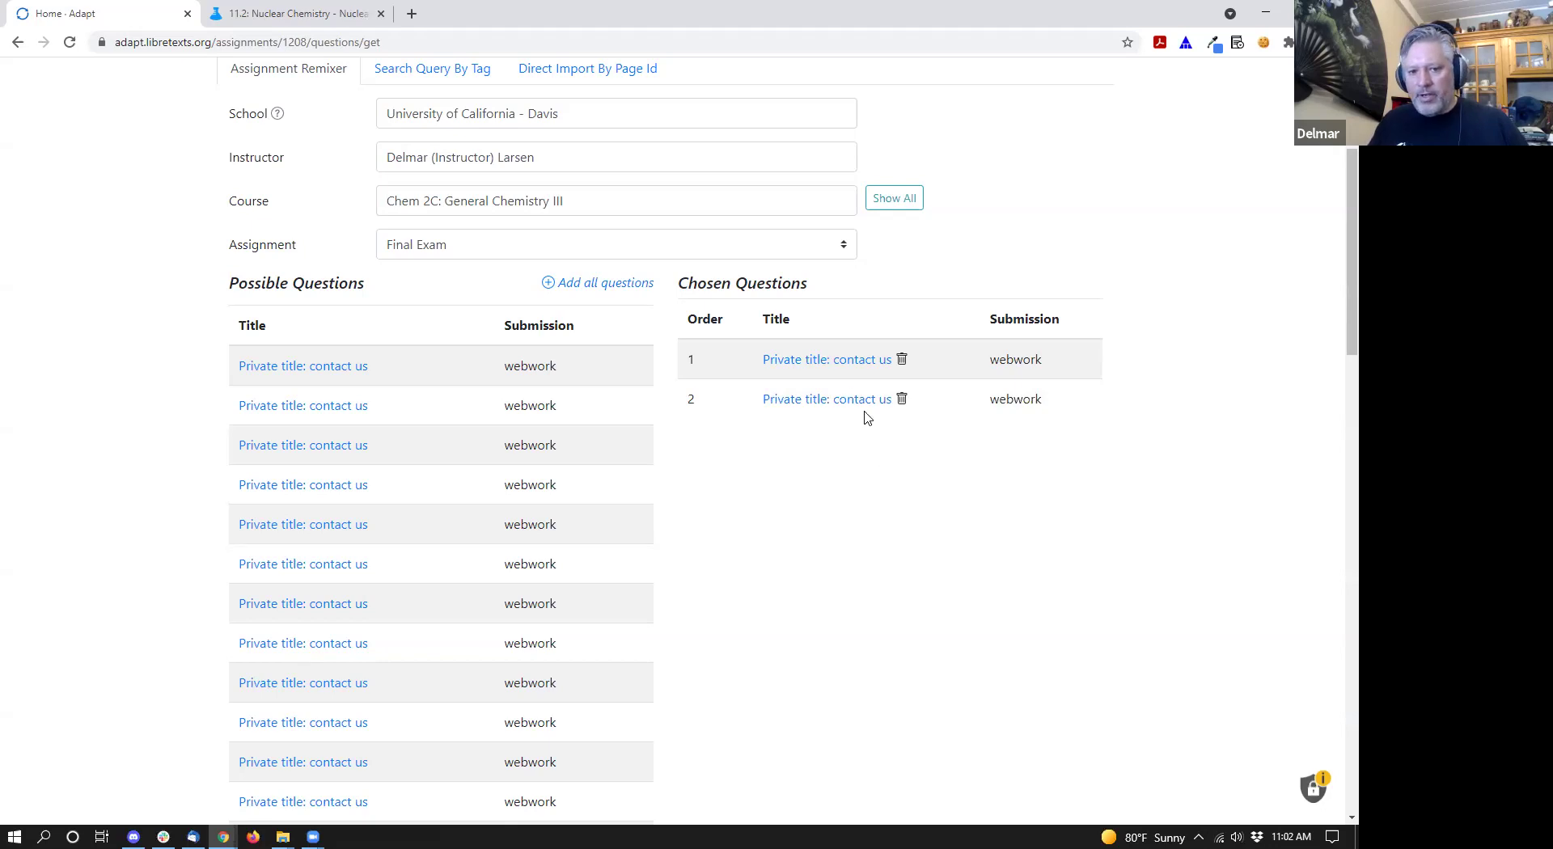
drag(251, 489, 724, 380)
drag(246, 564, 761, 380)
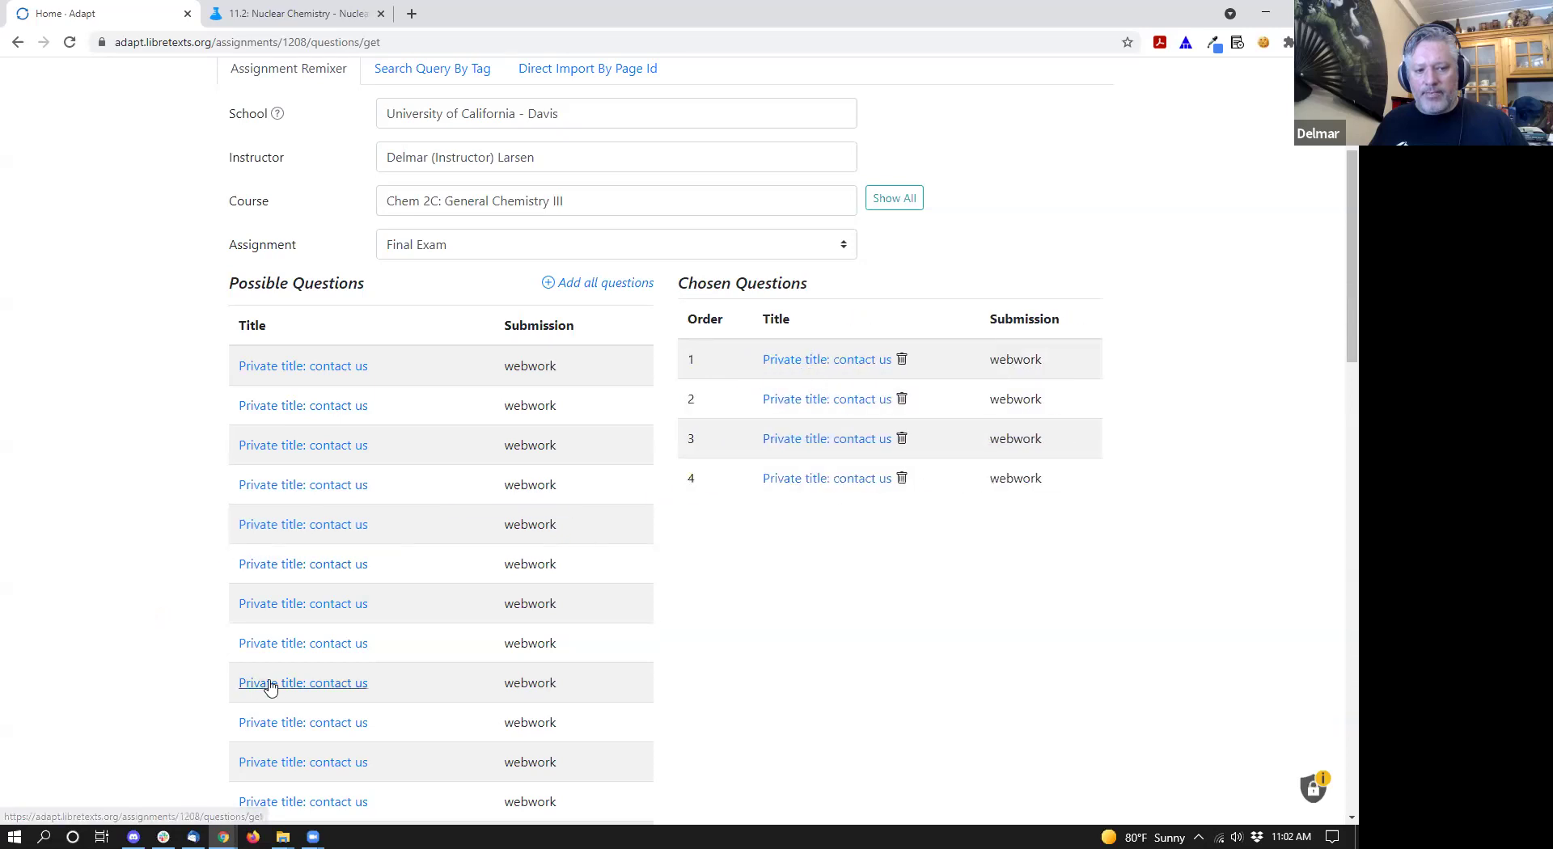
drag(297, 647, 814, 444)
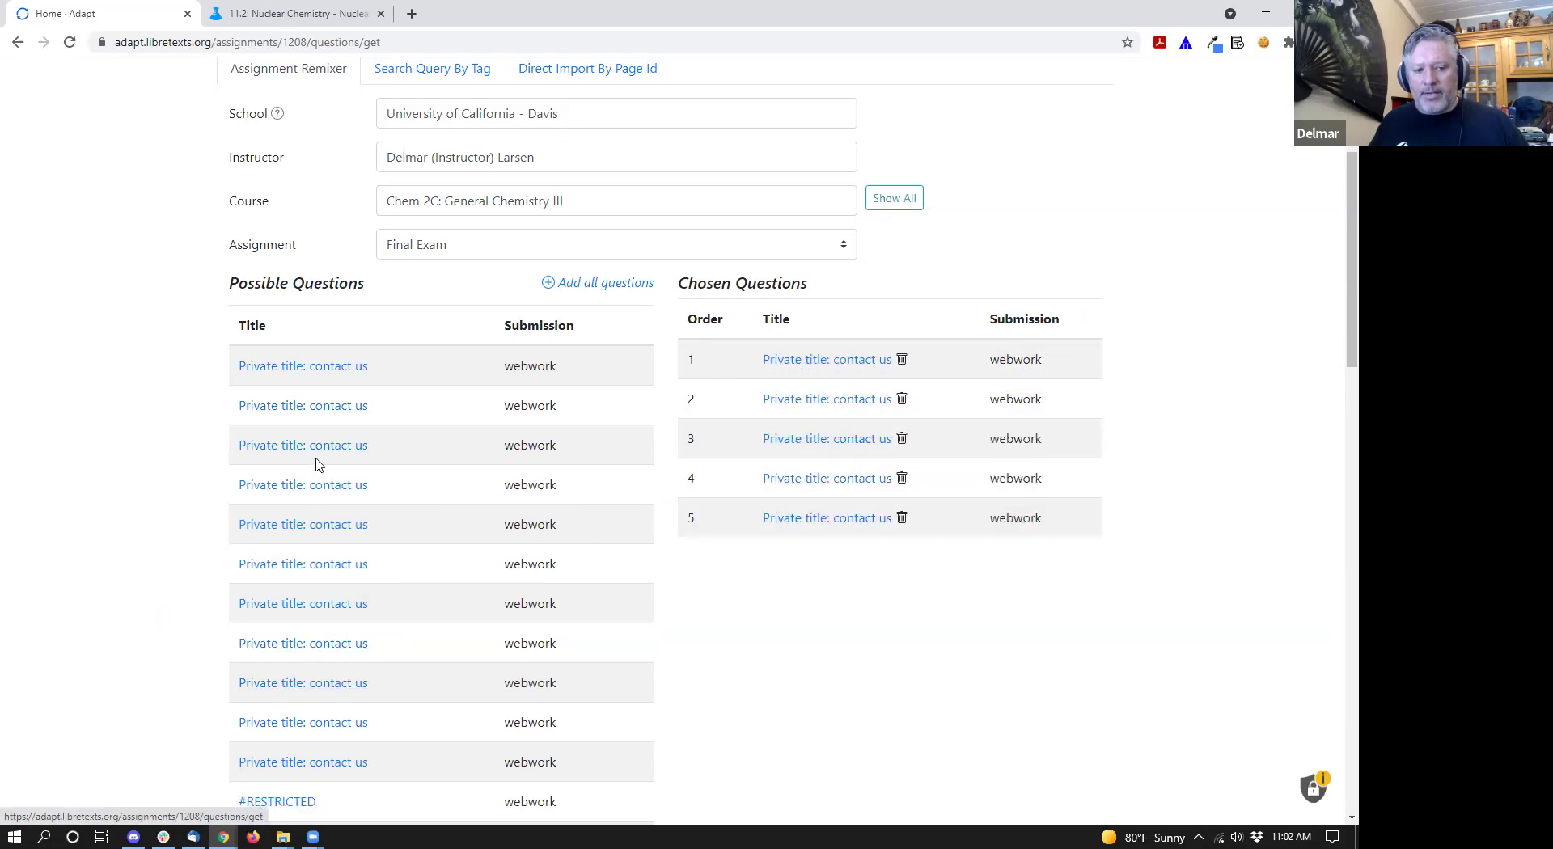
- Preview the first chosen question, submit True as a trial answer, and close the preview
scroll(688, 453, down, 2)
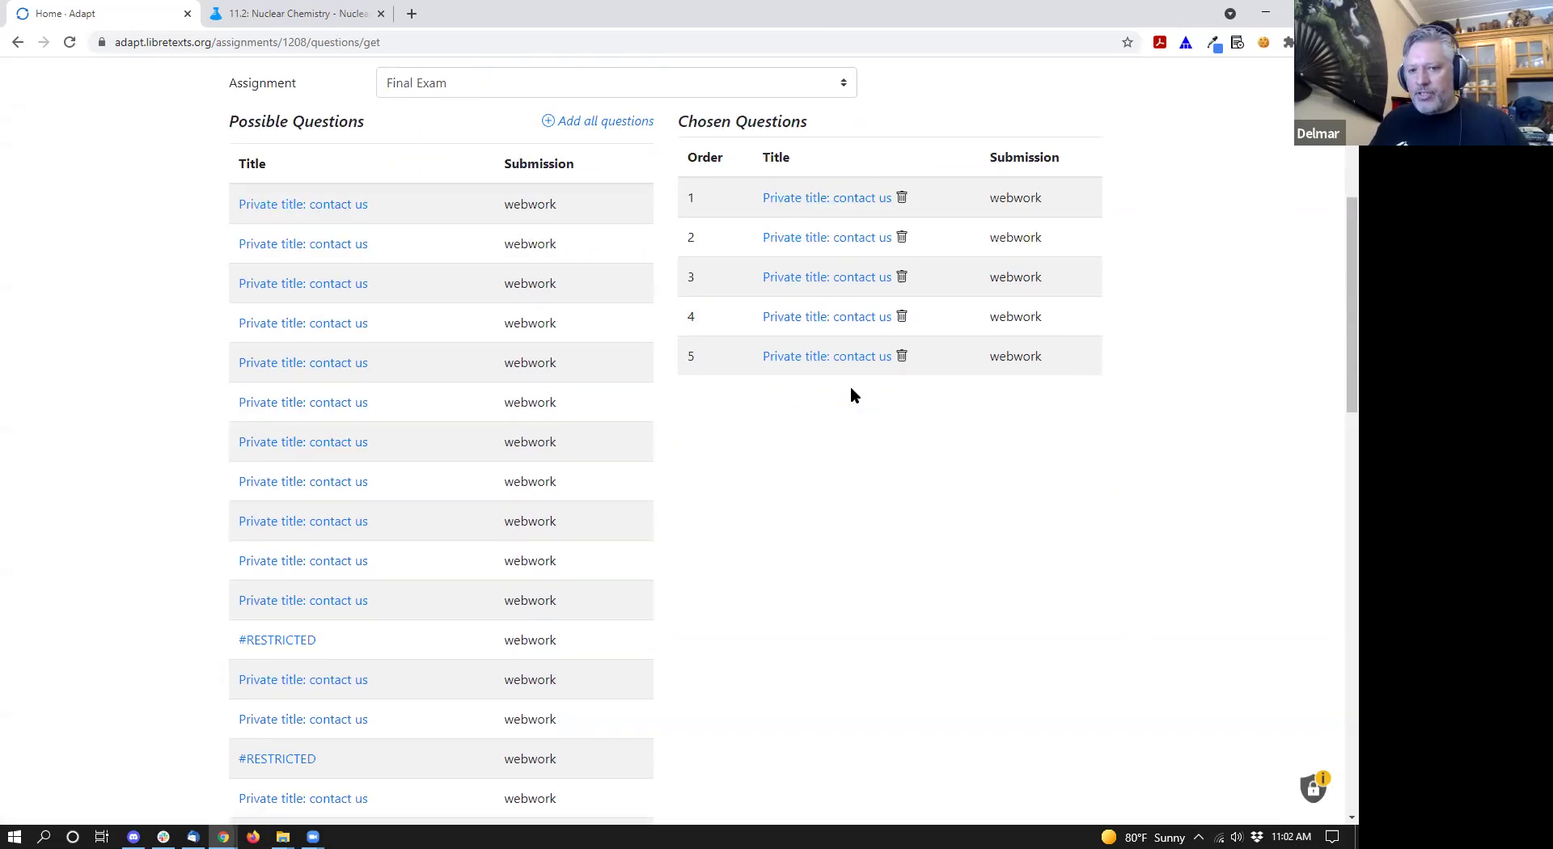
click(834, 200)
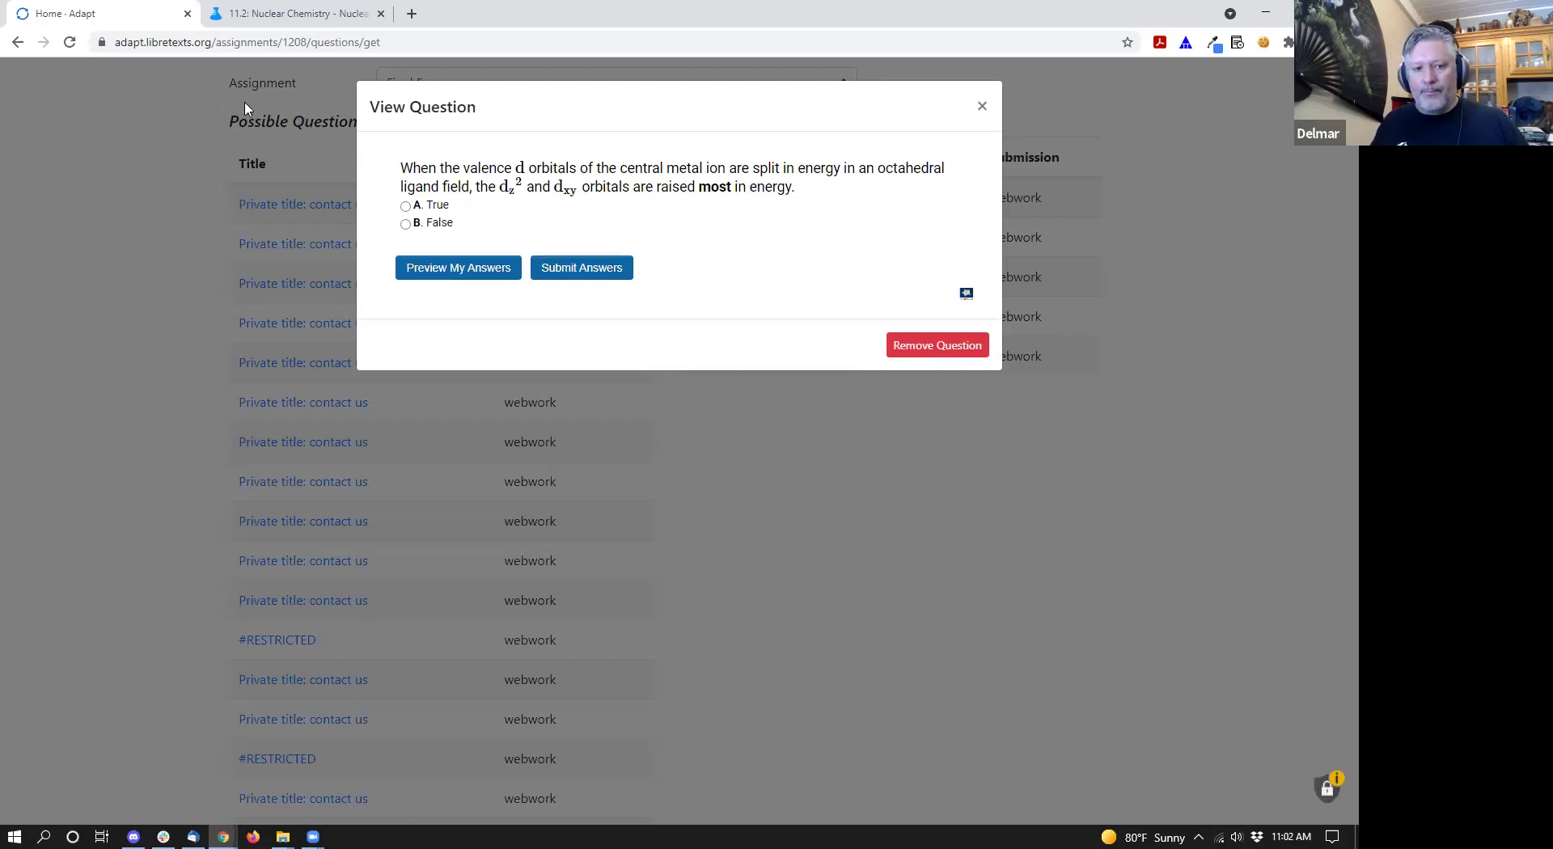
click(448, 209)
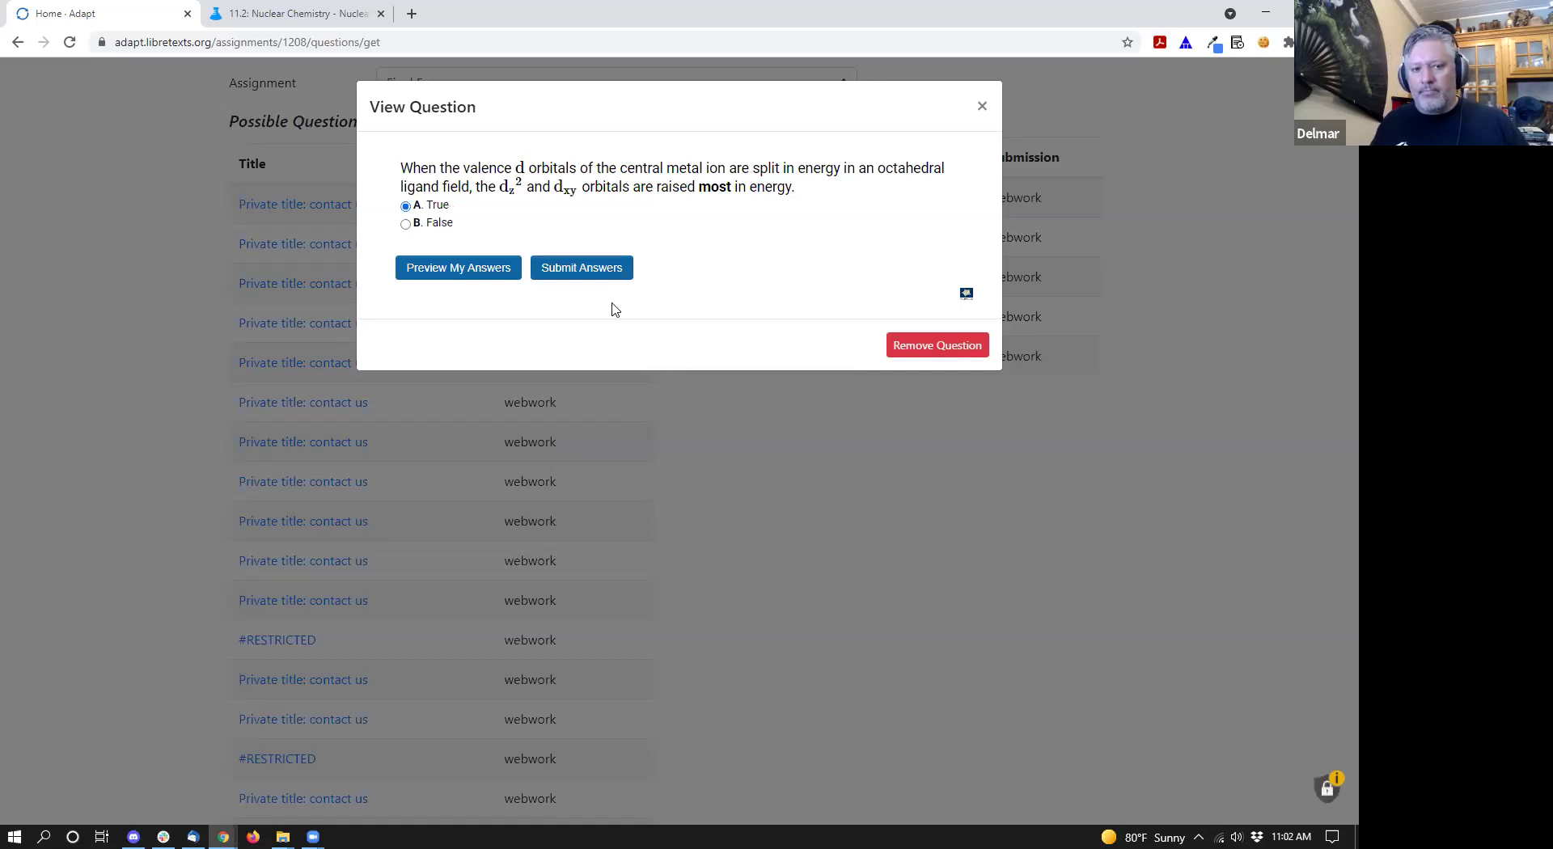
click(589, 272)
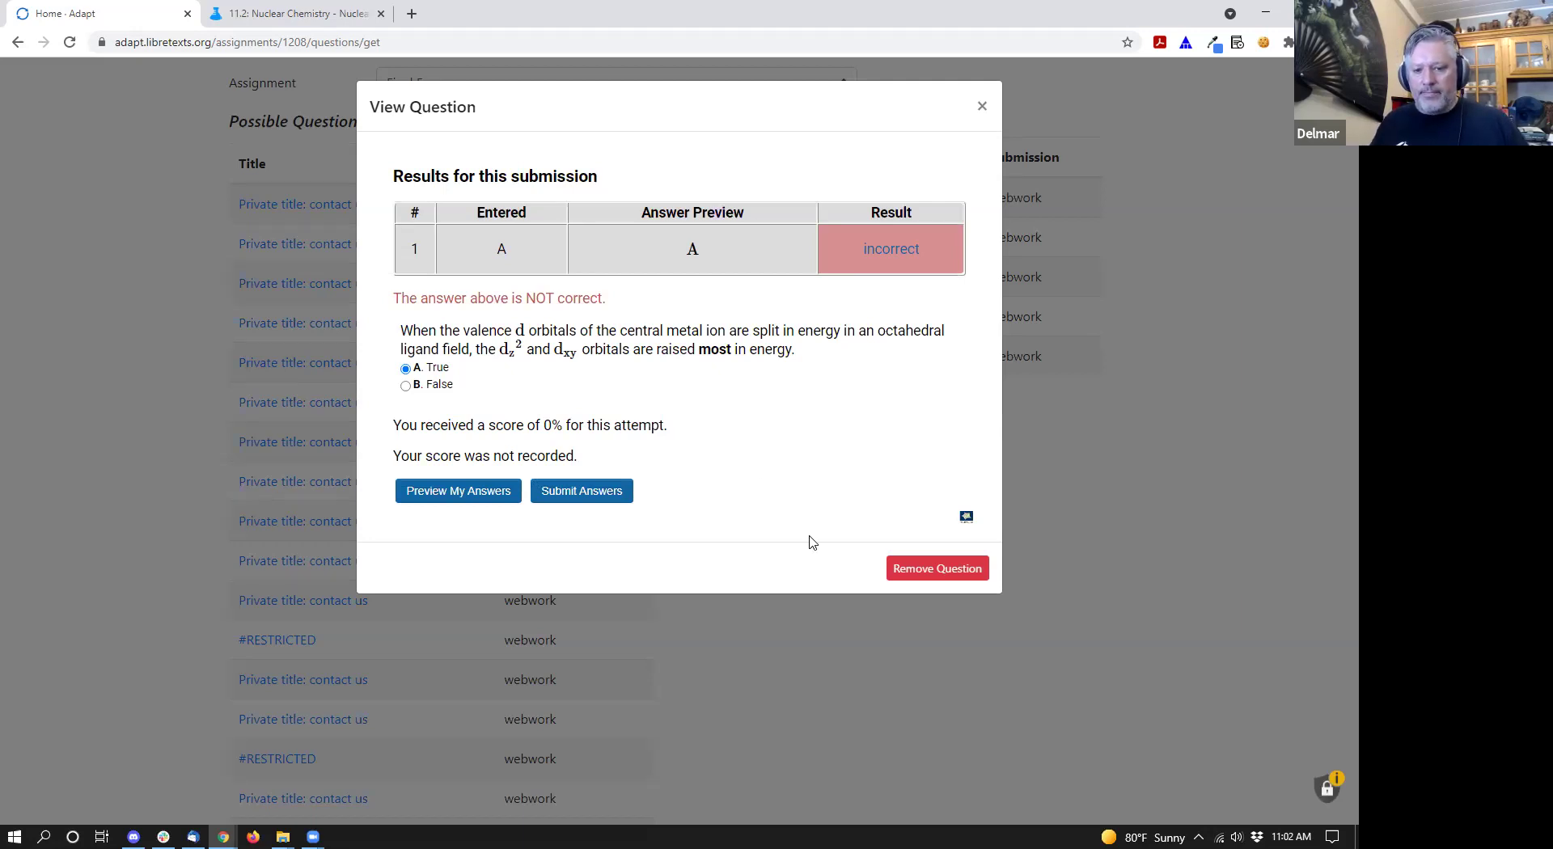
click(981, 110)
- Try a school search for "open" in place of University of California - Davis, and clear the school filter
scroll(1116, 477, up, 4)
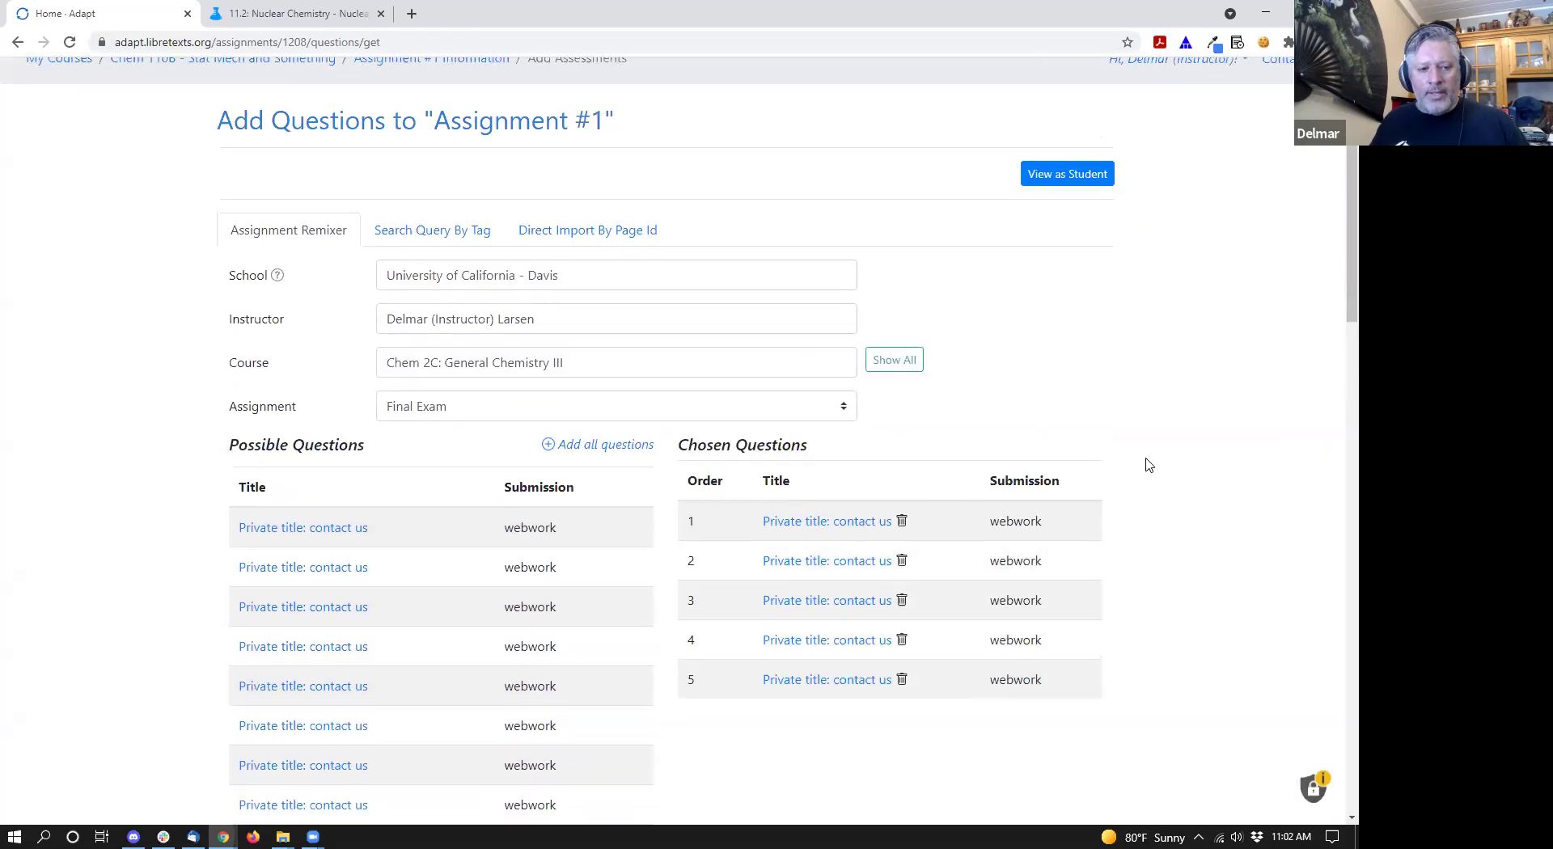
scroll(1148, 465, down, 2)
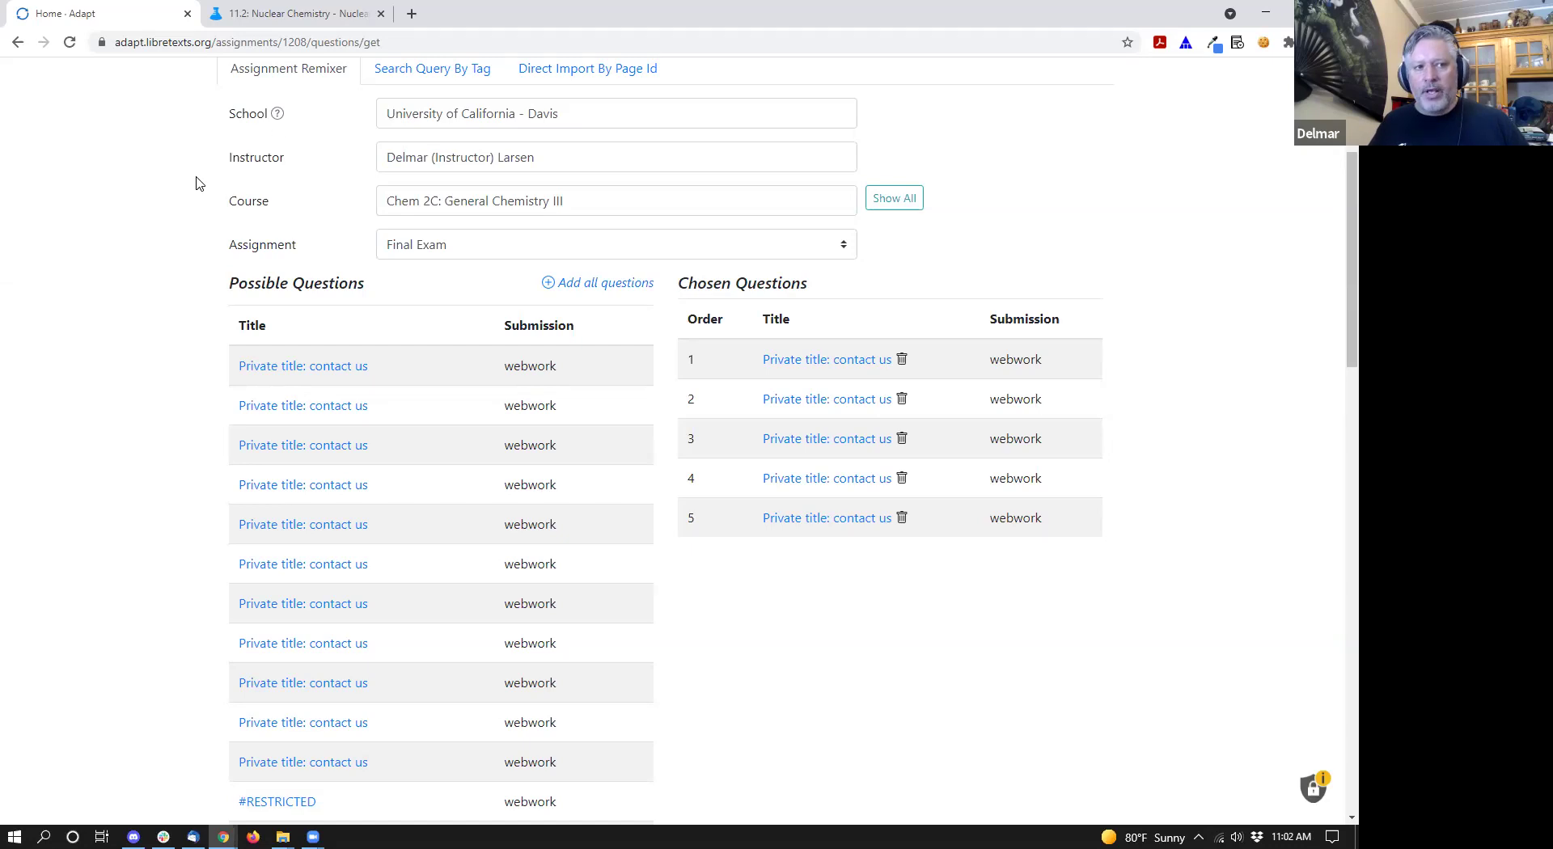
click(418, 119)
triple_click(417, 119)
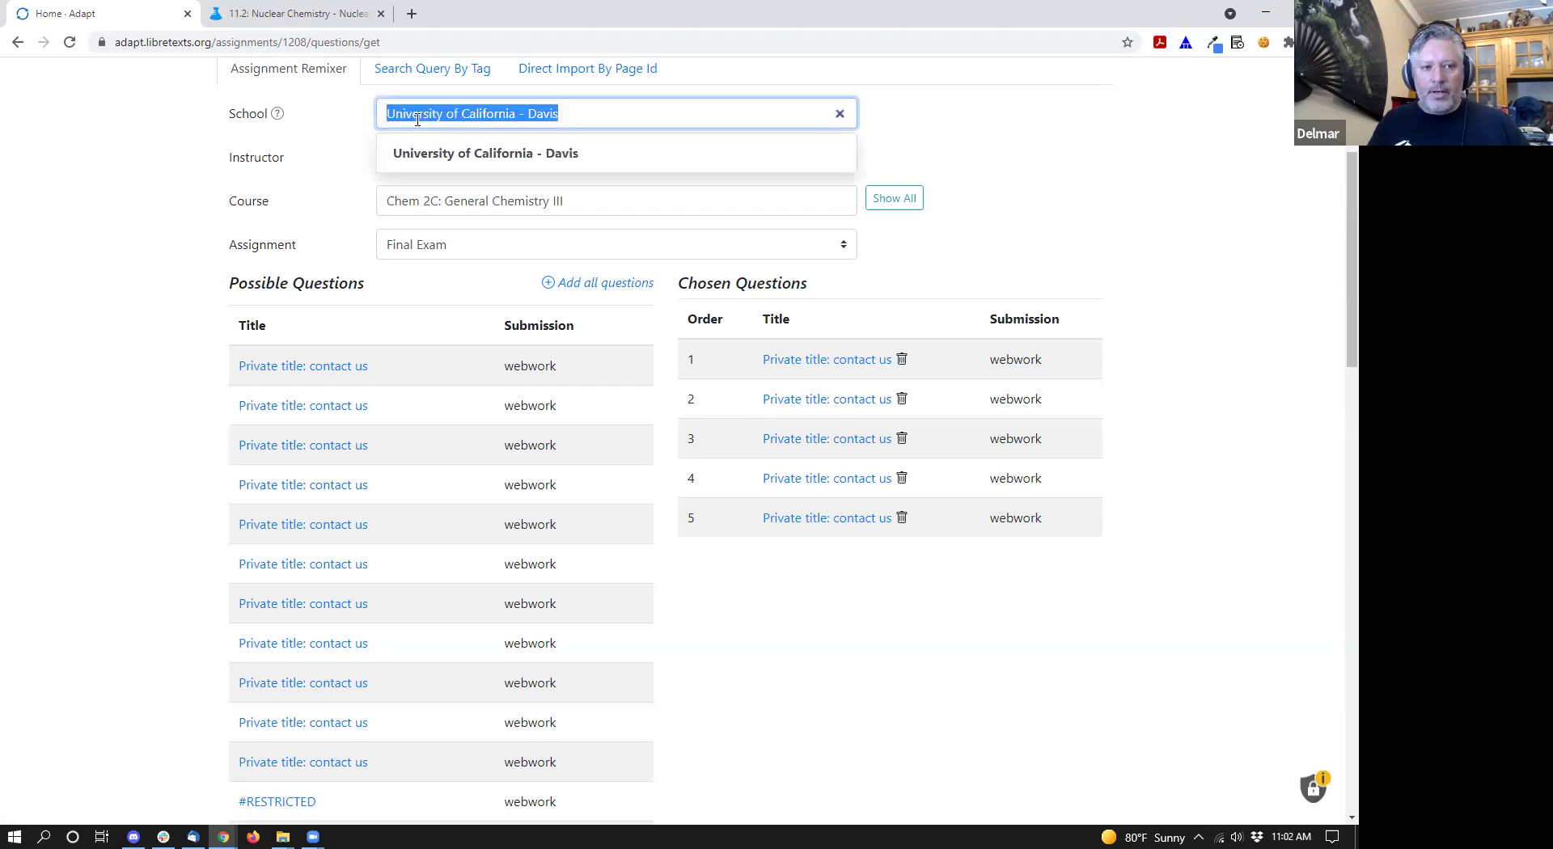
text(open)
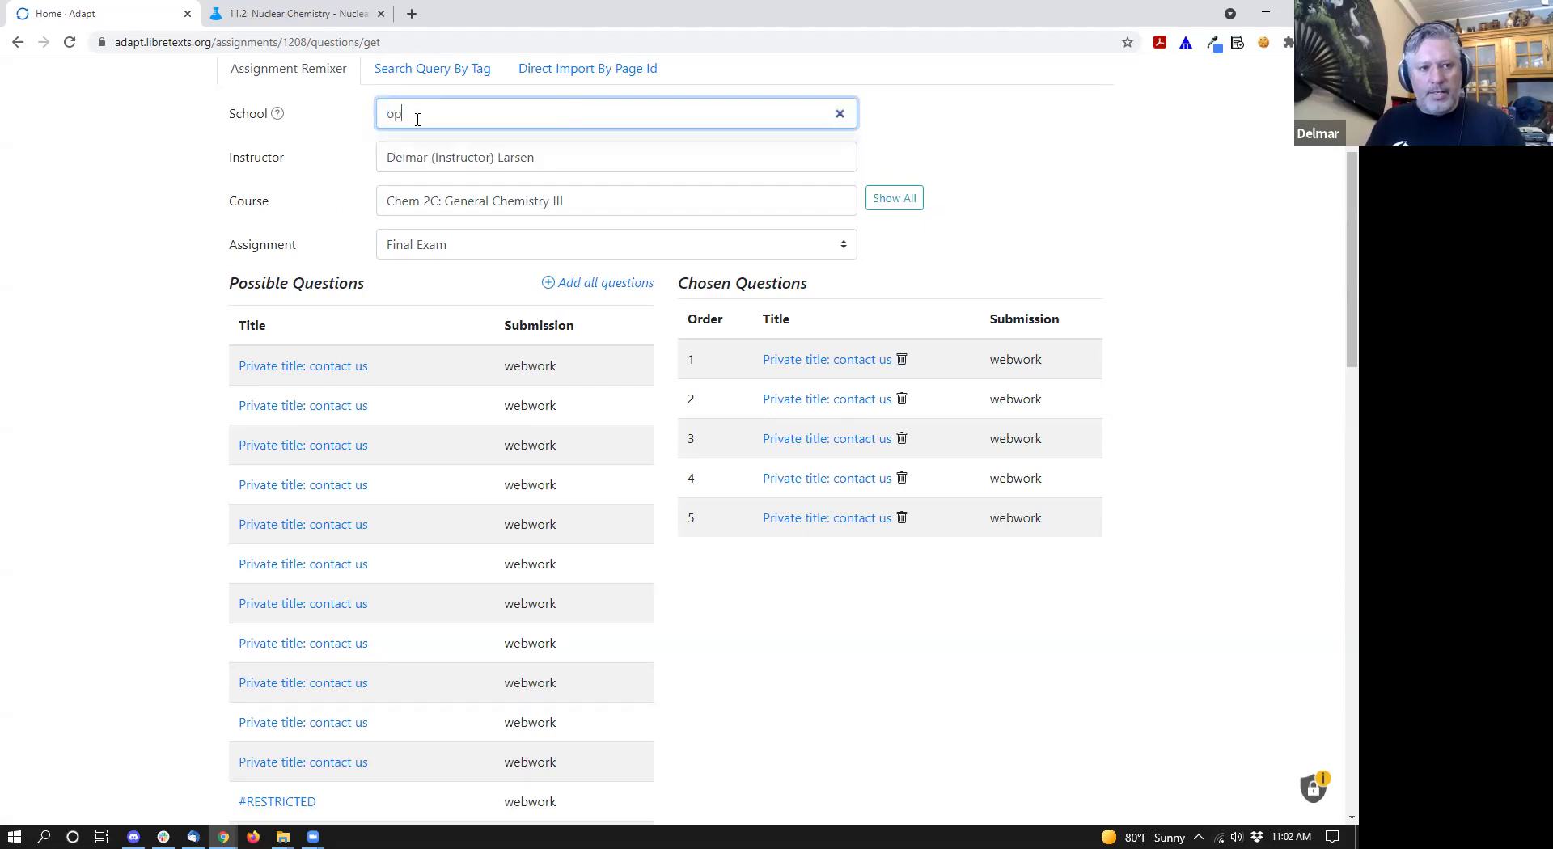
key(BackSpace)
key(BackSpace)
key(BackSpace)
key(BackSpace)
- Filter the courses by the instructor's name with any school allowed
click(447, 156)
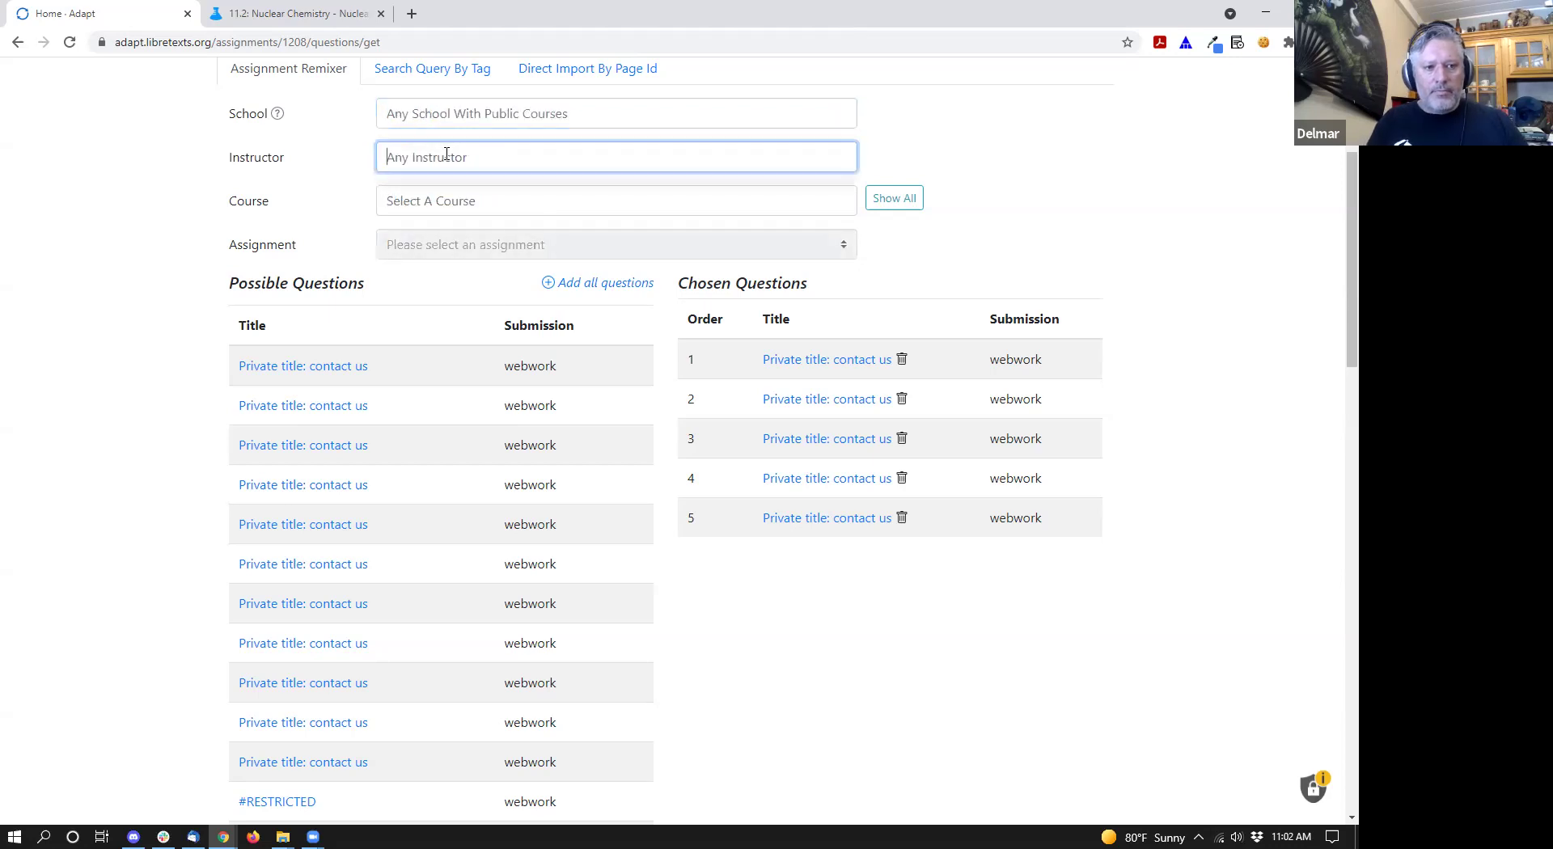
text(larsen)
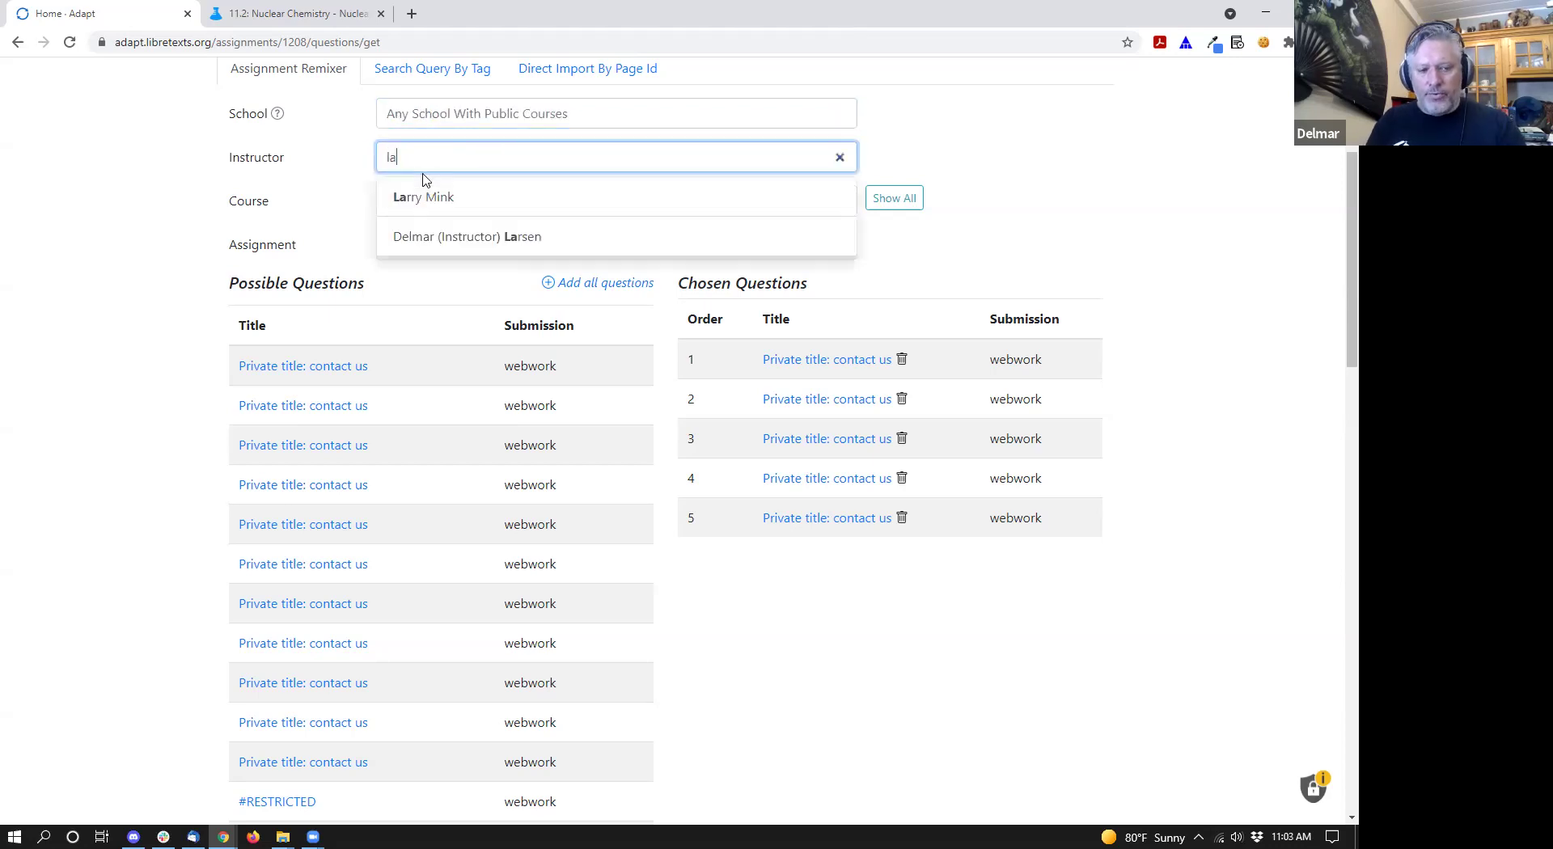
click(457, 208)
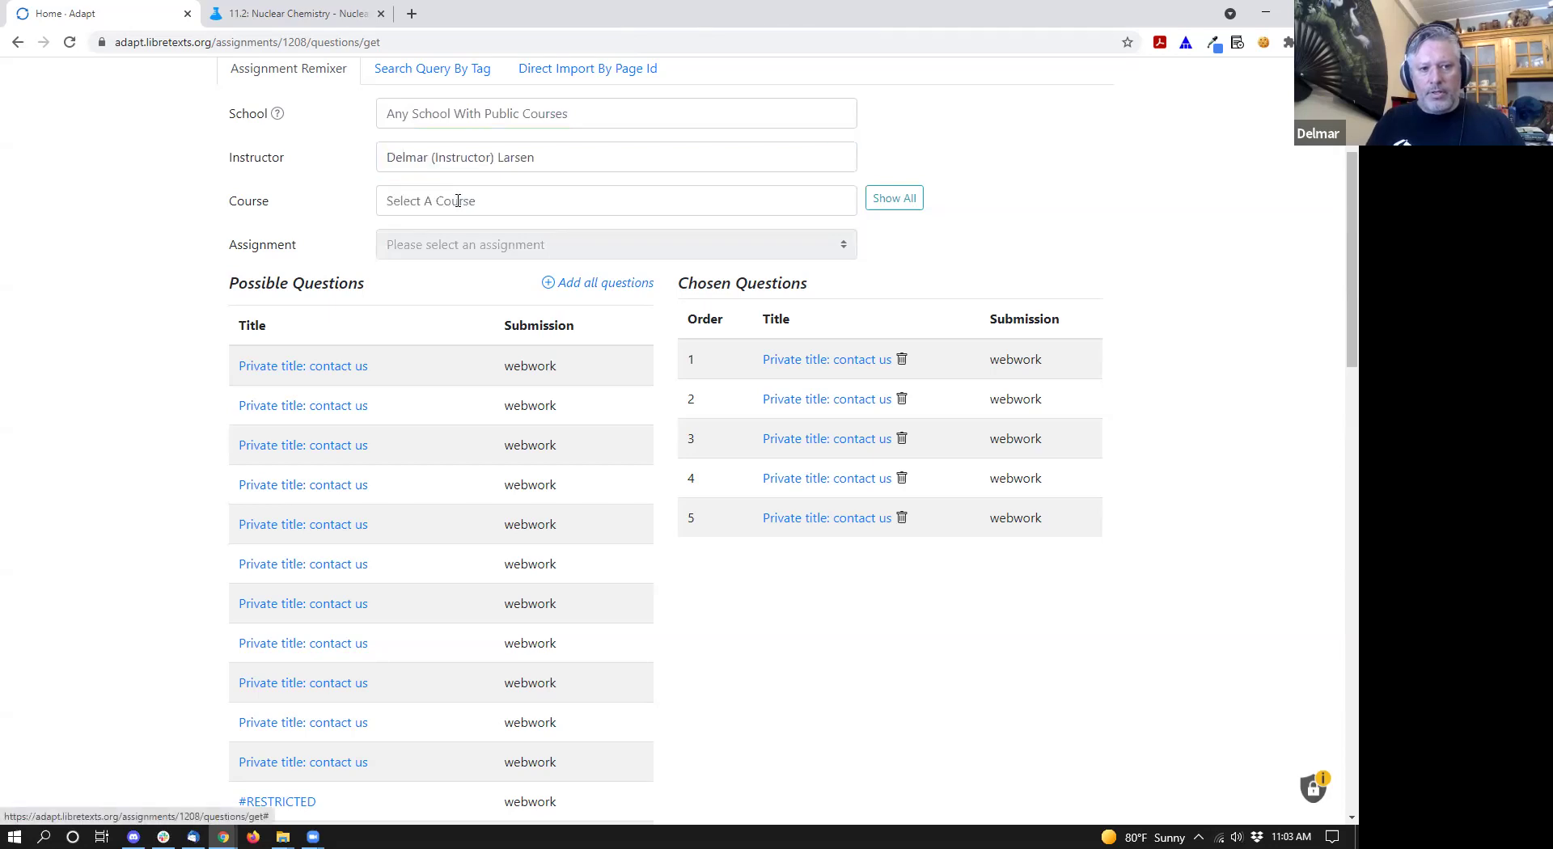
- Show all the instructor's courses, choose Chemistry (OpenStax), and select its assignment 9: Gases (Homework)
click(894, 199)
click(442, 212)
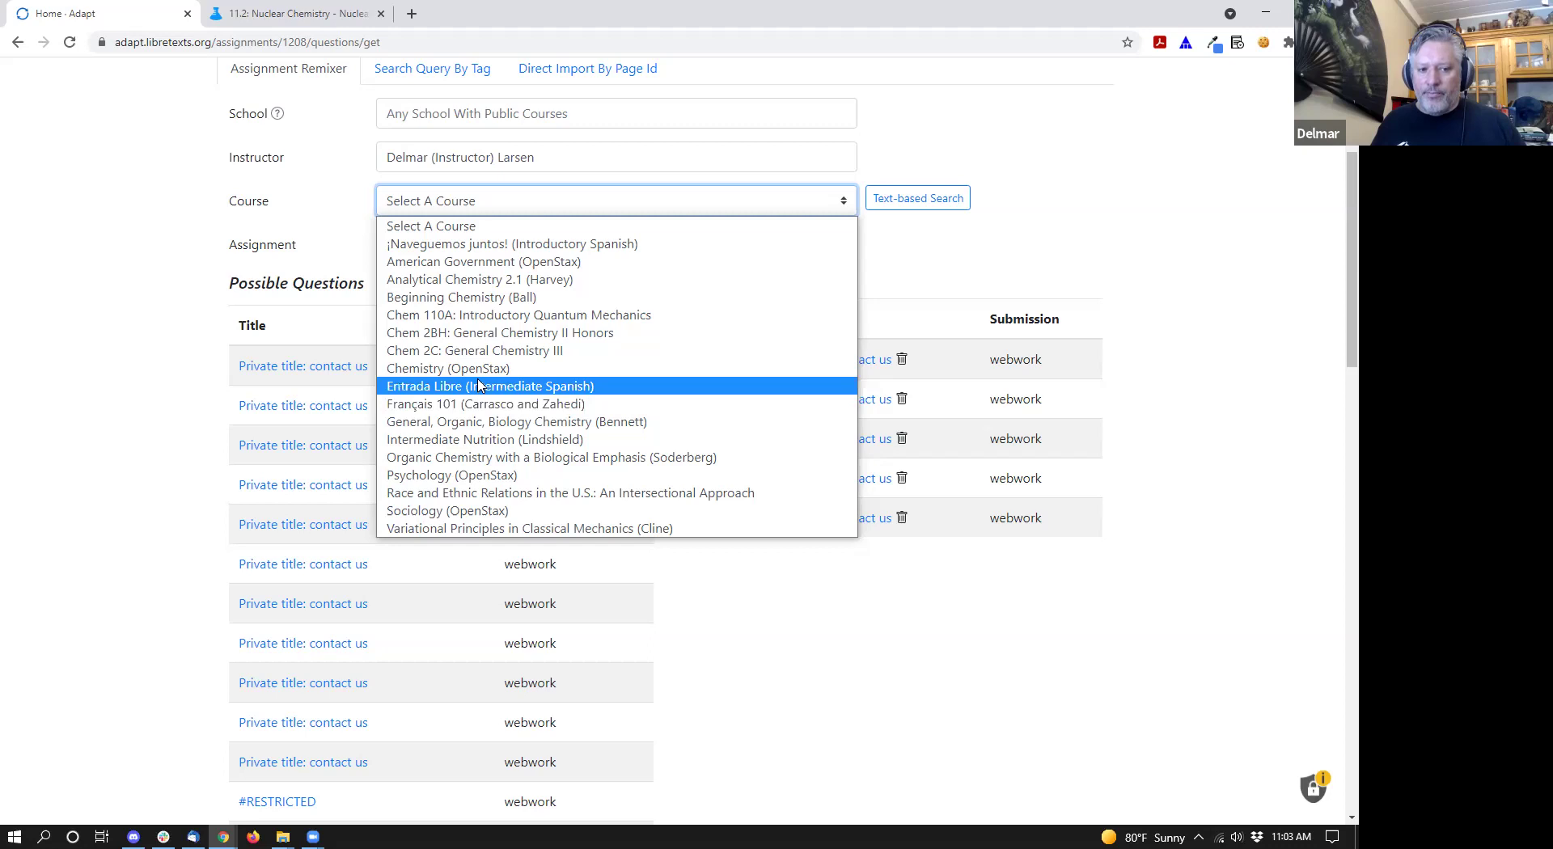
click(479, 369)
click(453, 244)
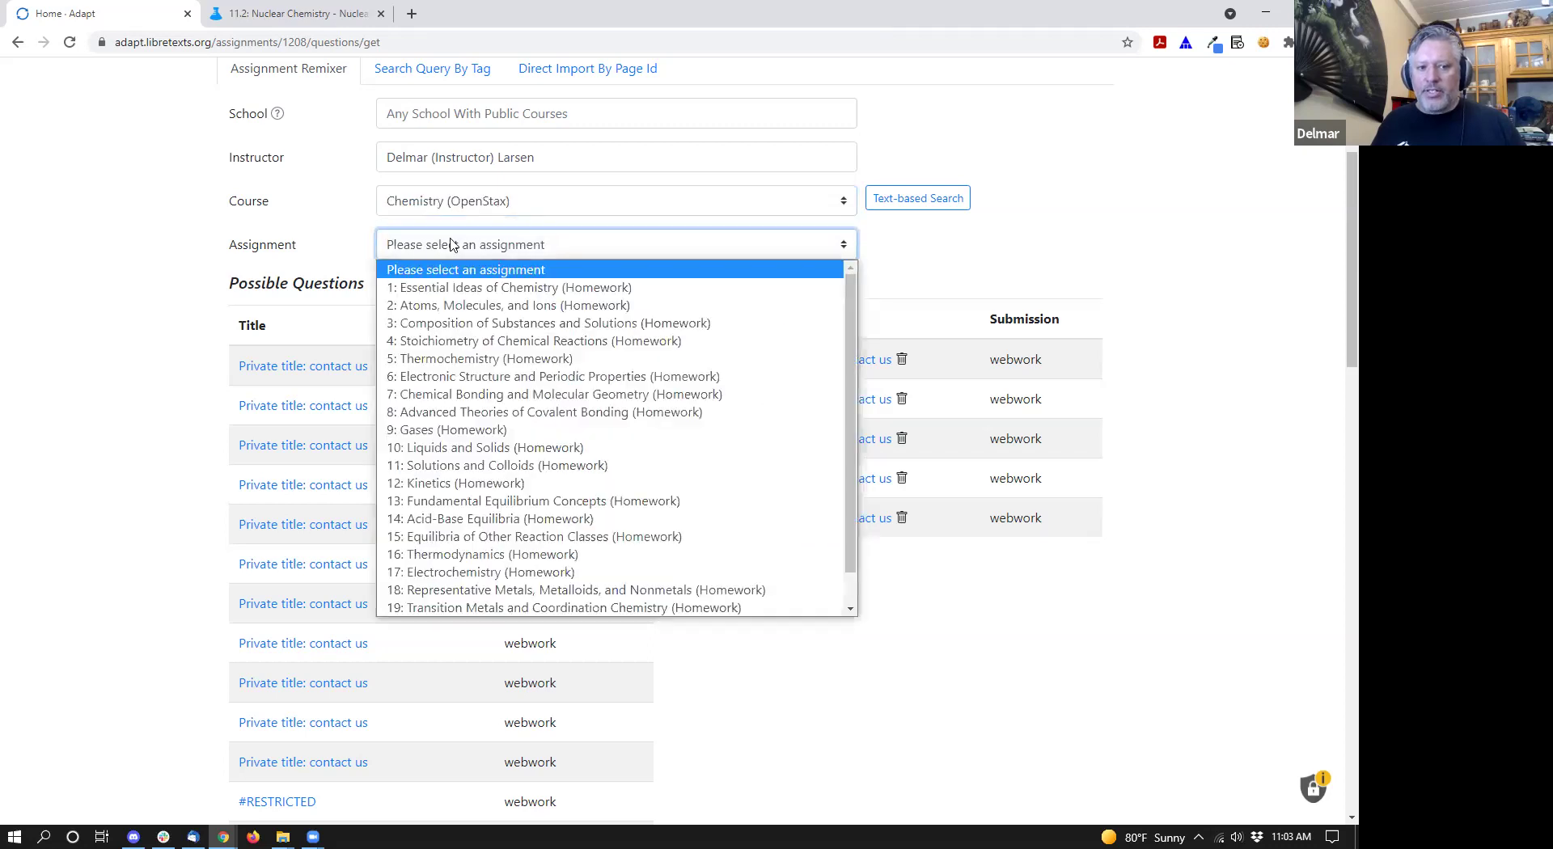
scroll(478, 501, down, 1)
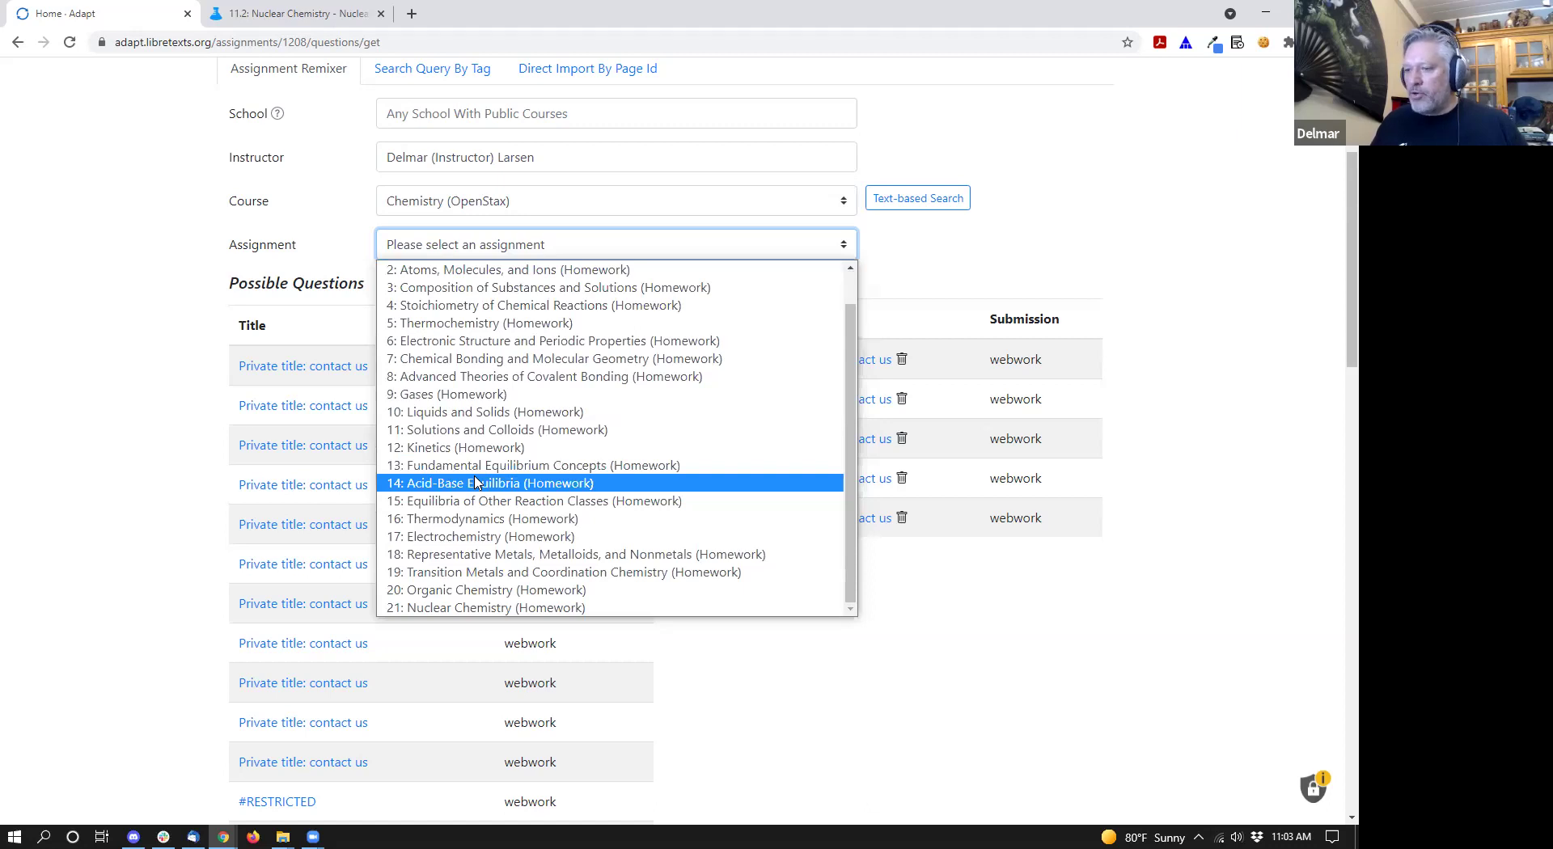
click(451, 395)
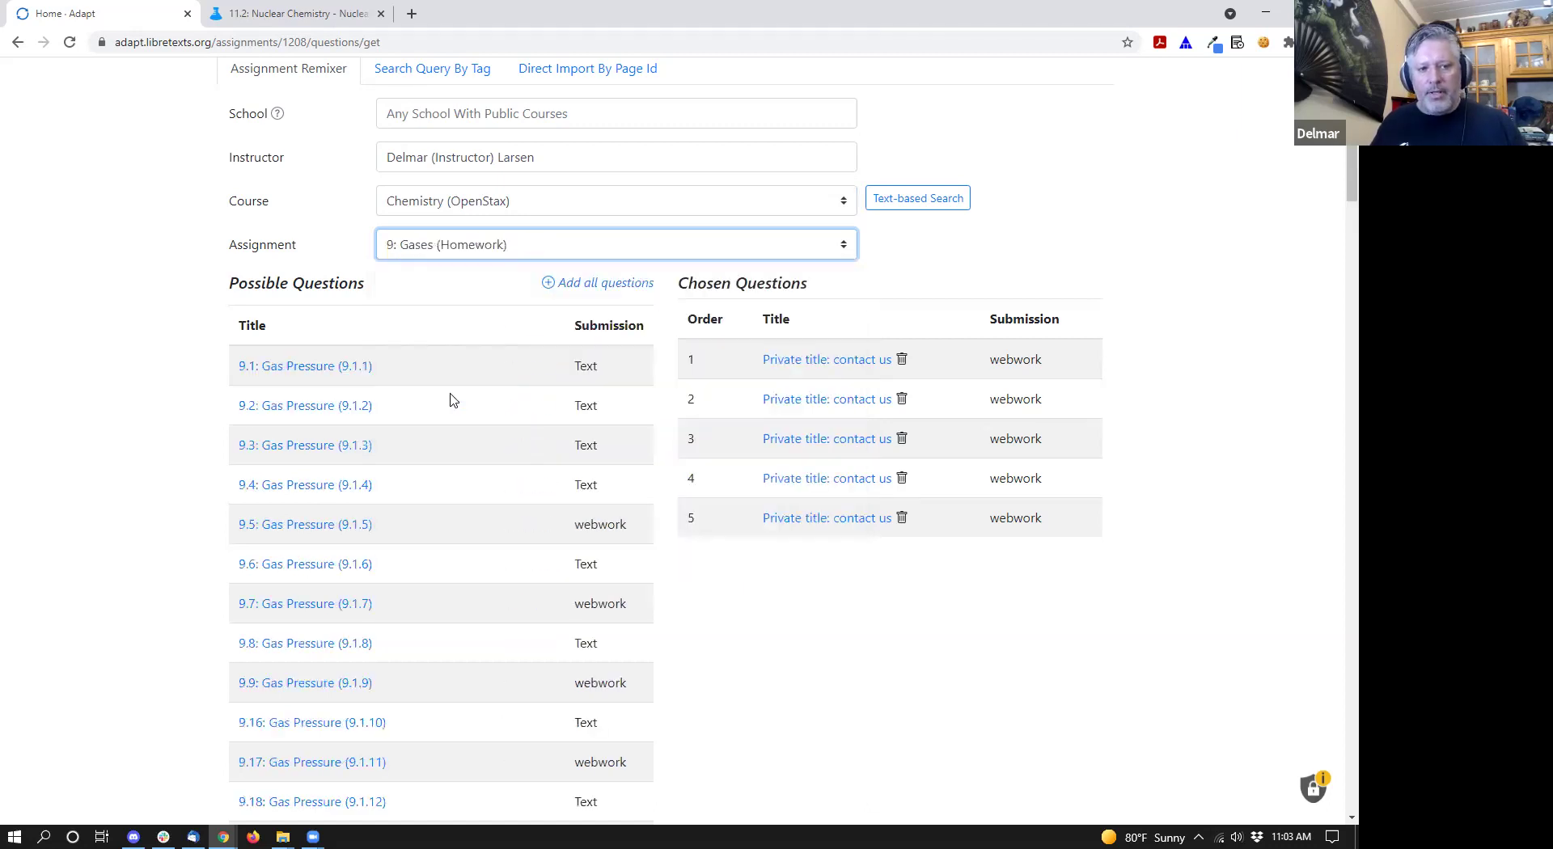
- Look through the Gases homework questions, preview 9.5: Gas Pressure (9.1.5), and add it to the assignment
scroll(337, 581, down, 15)
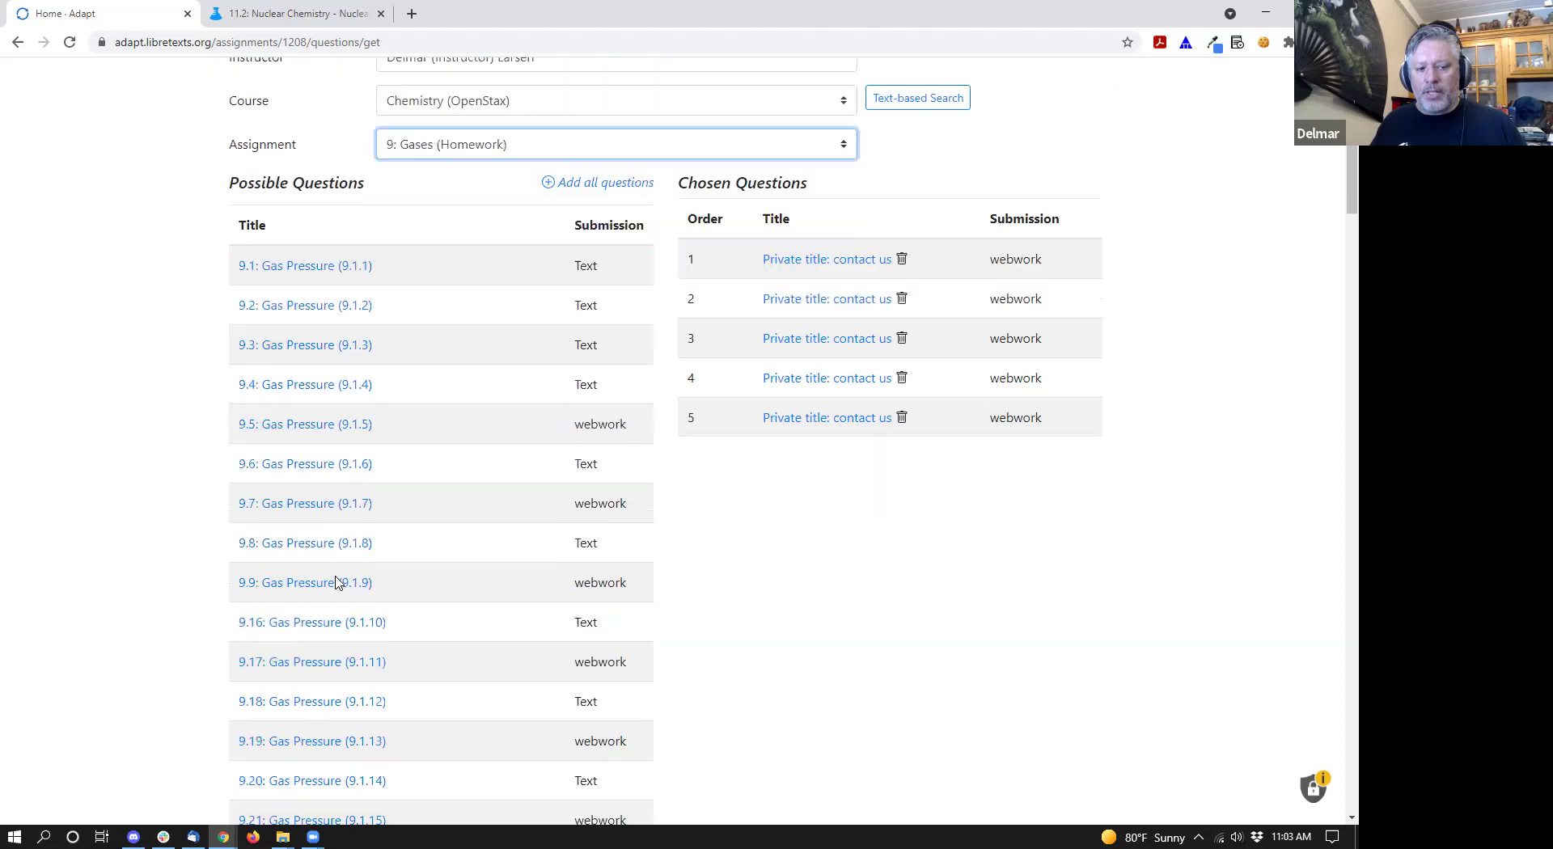
scroll(338, 581, down, 20)
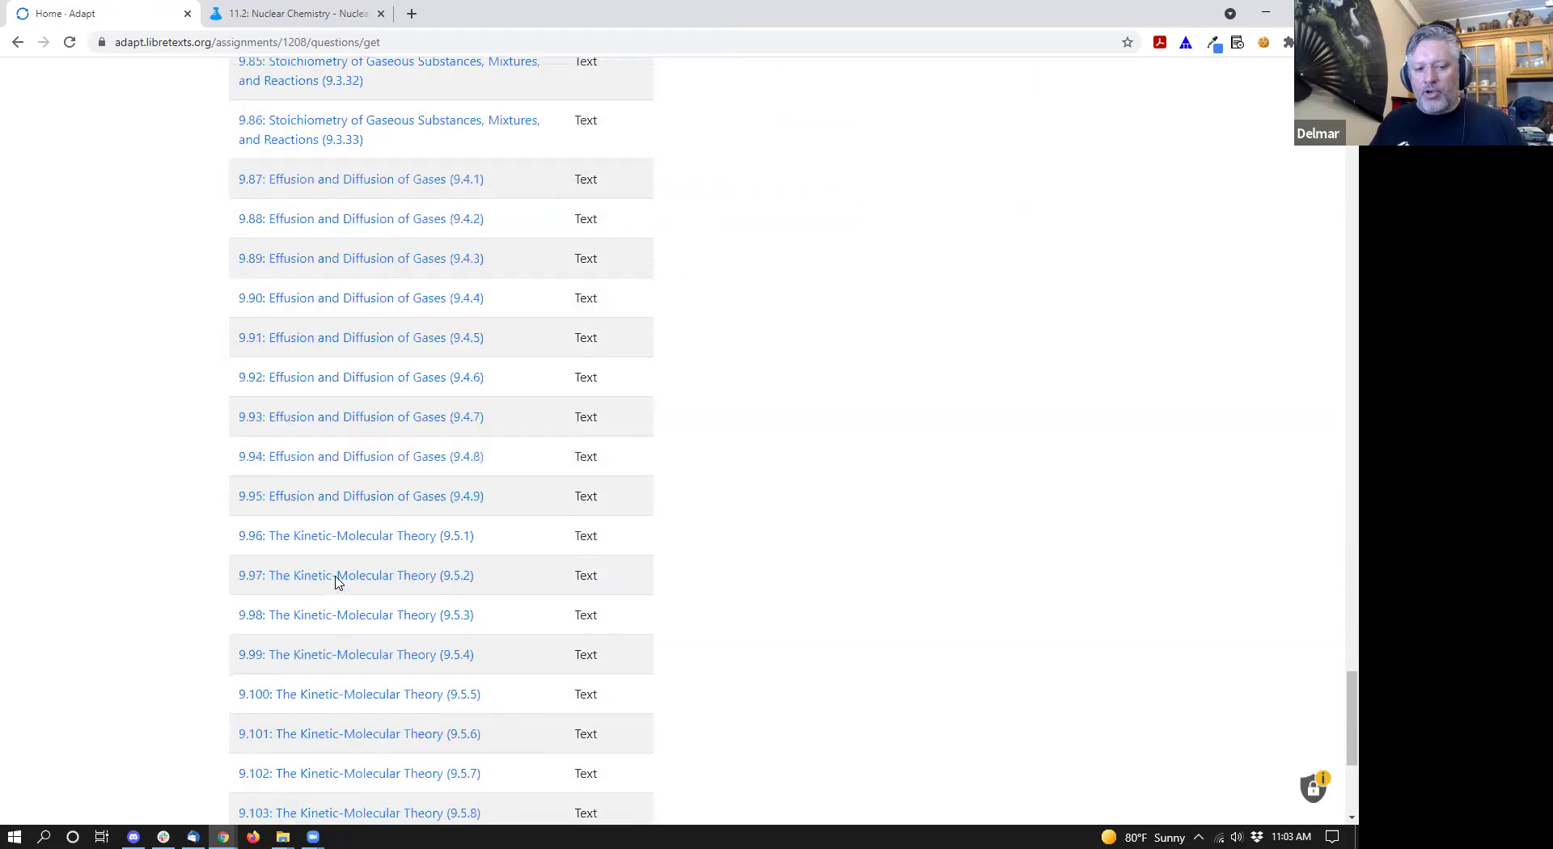
scroll(337, 582, up, 4)
scroll(338, 582, up, 20)
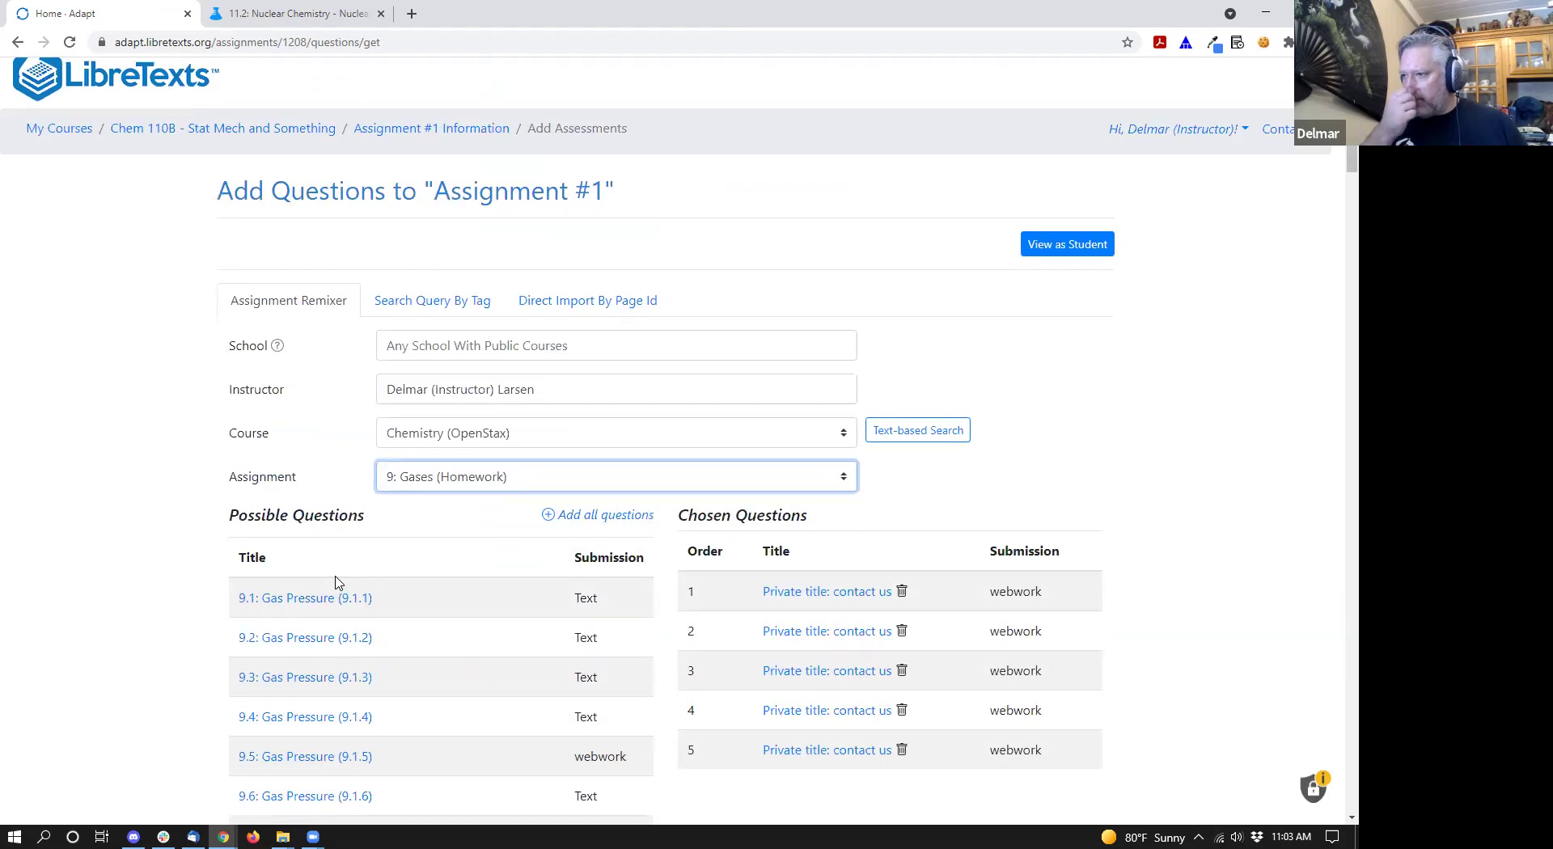
scroll(338, 582, down, 4)
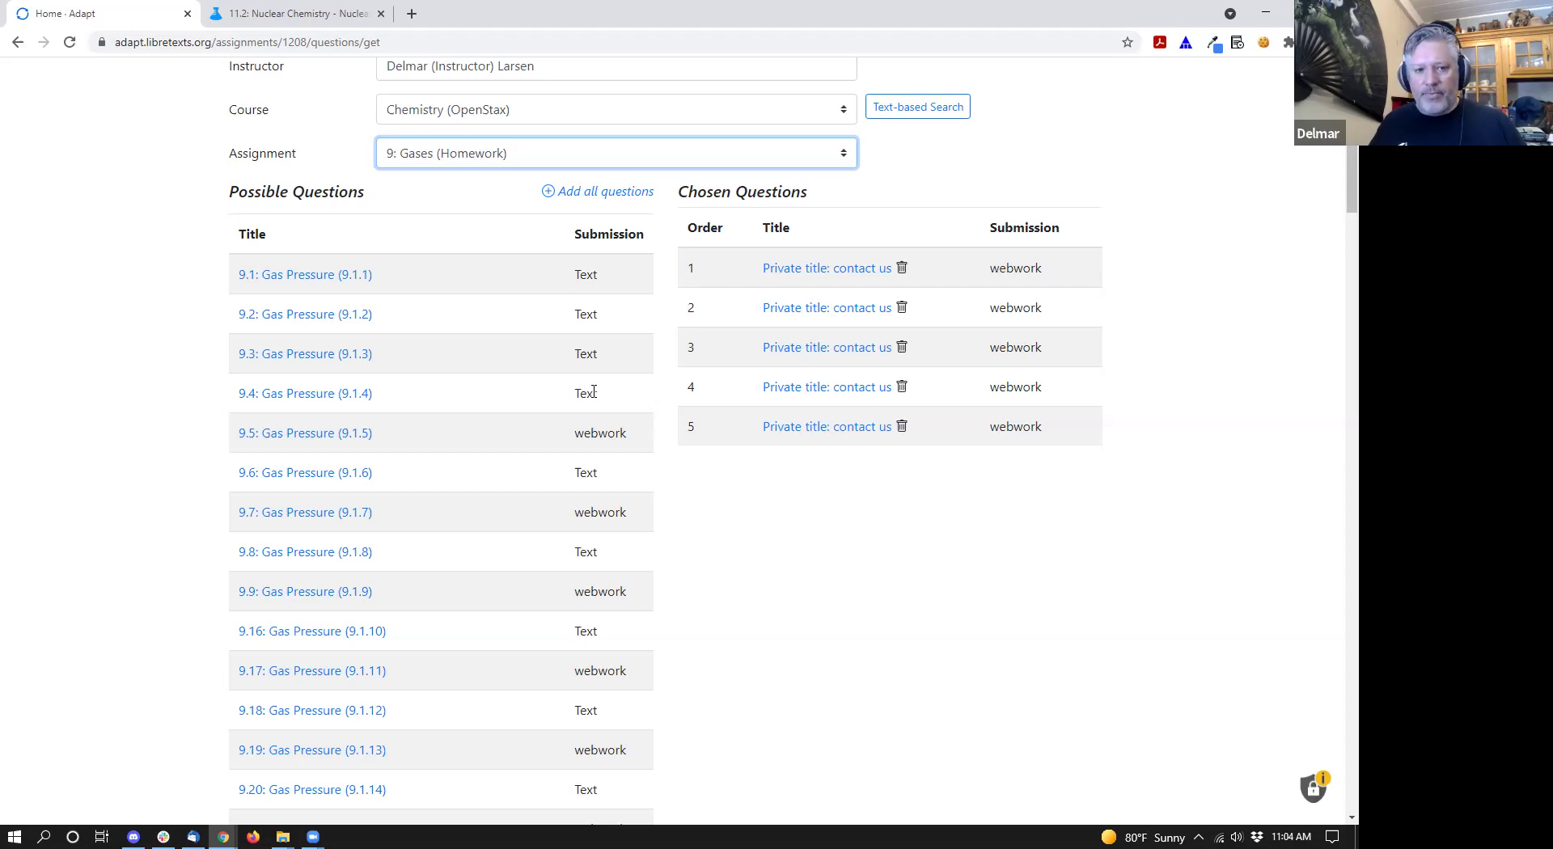
click(284, 433)
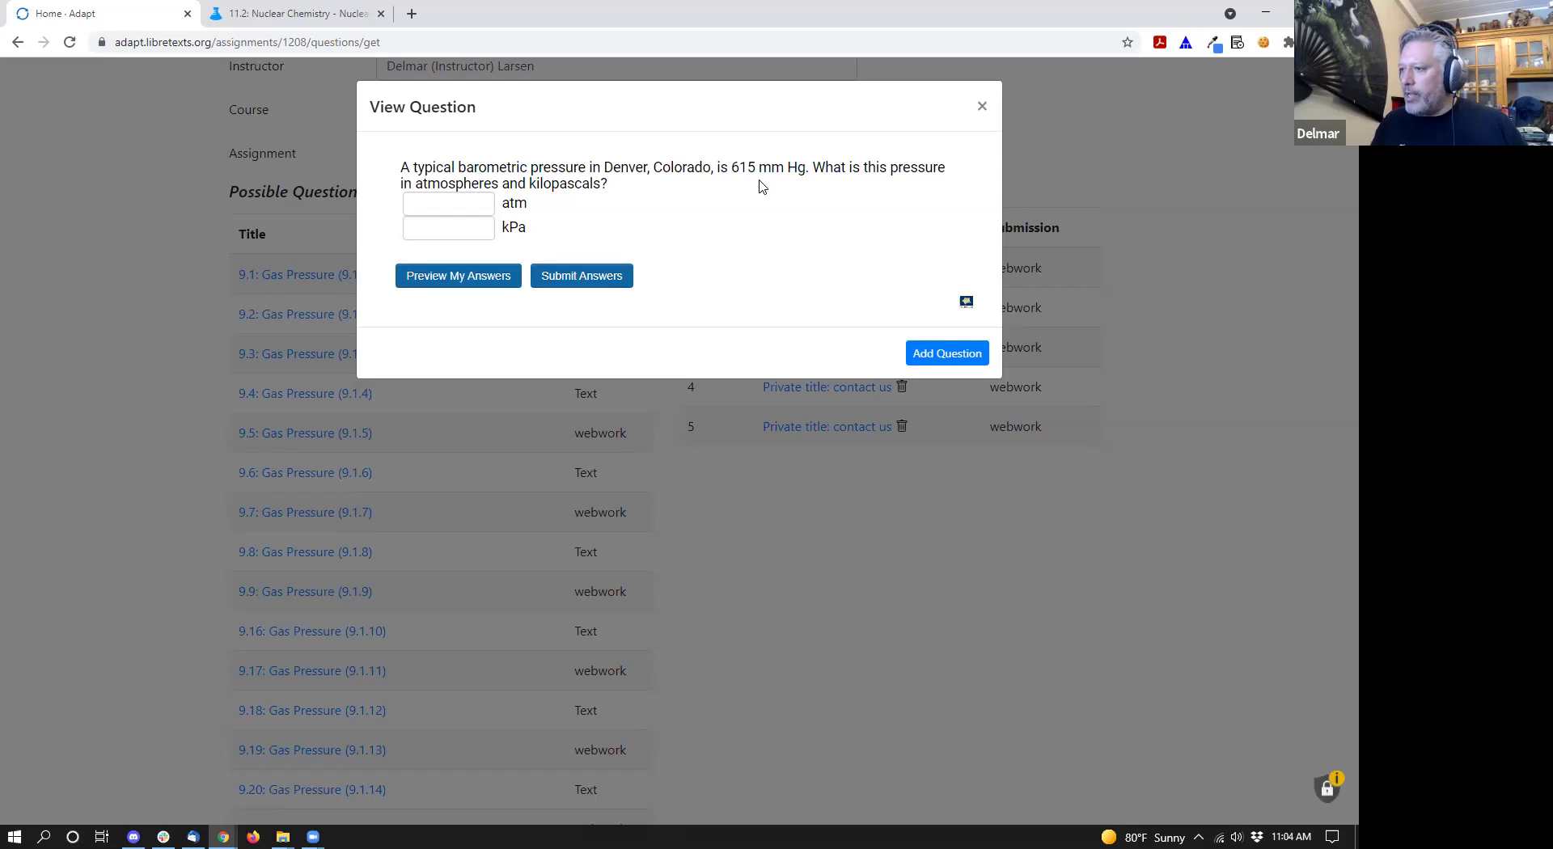
click(981, 106)
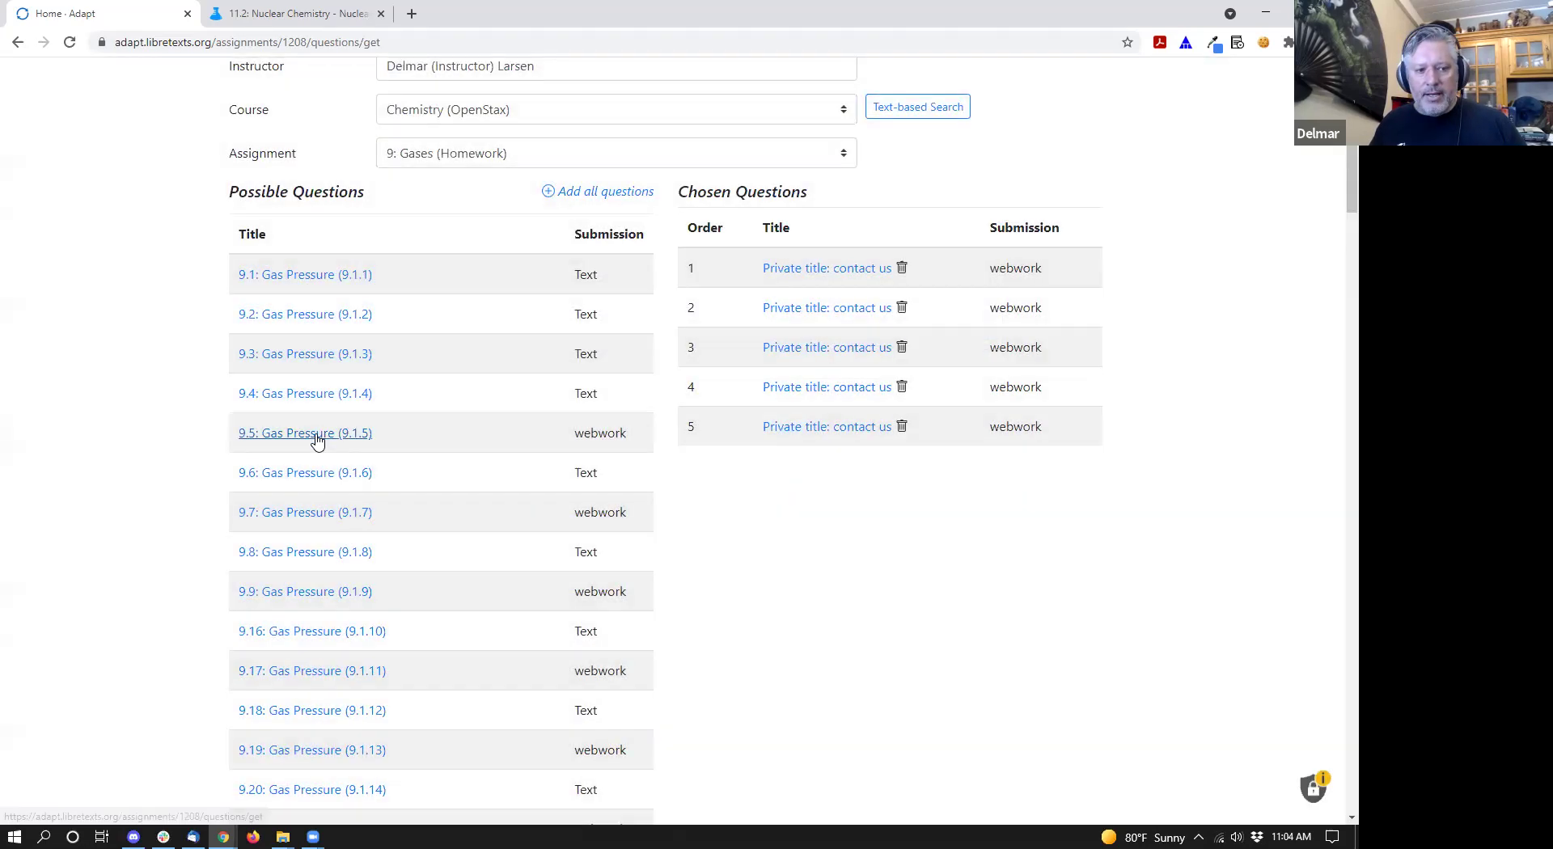
click(312, 434)
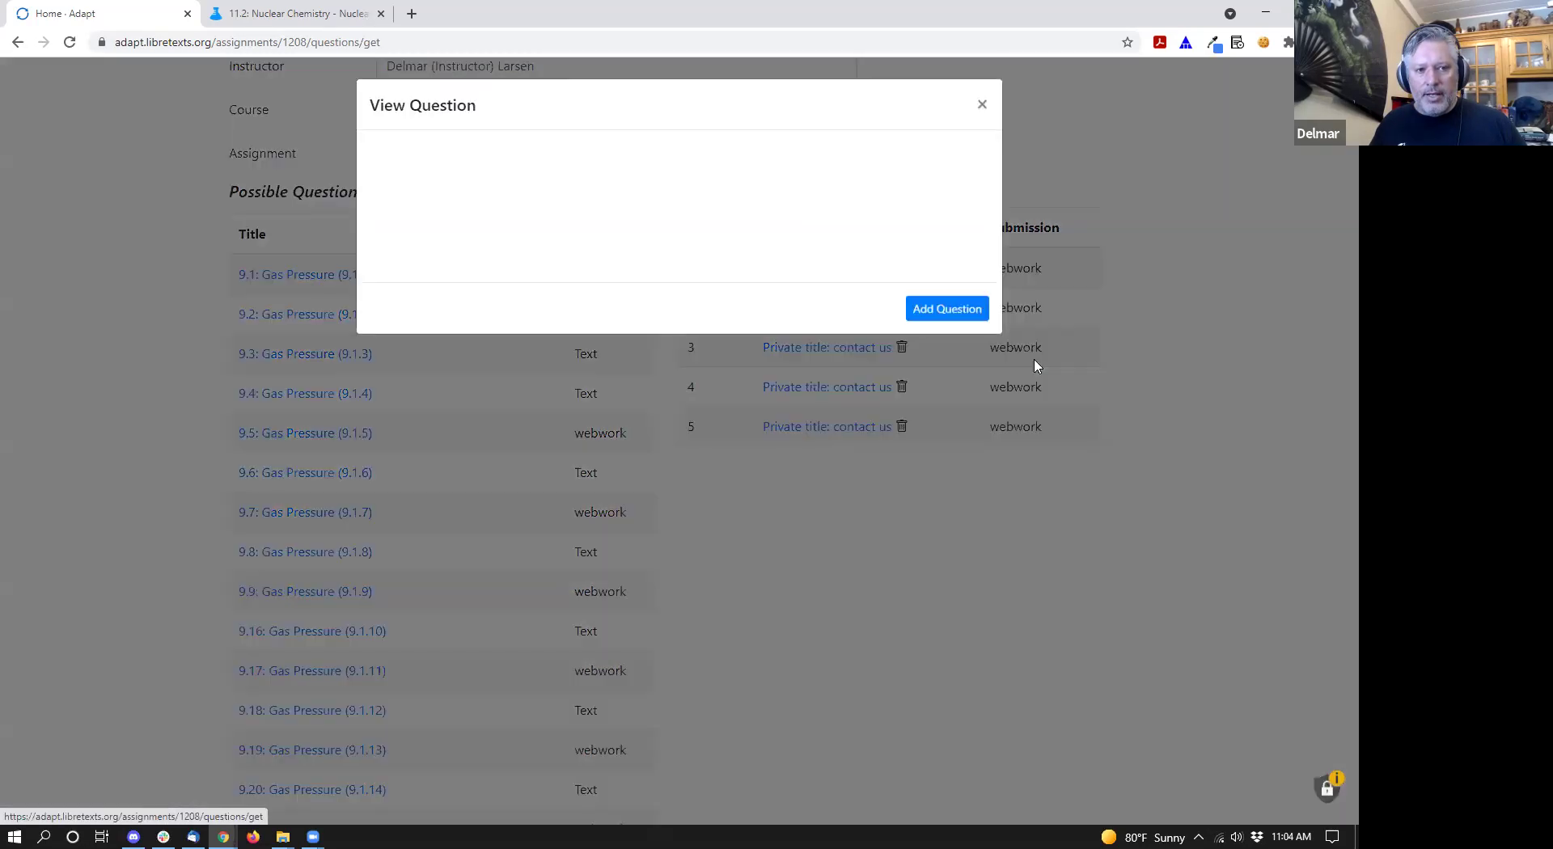
click(967, 353)
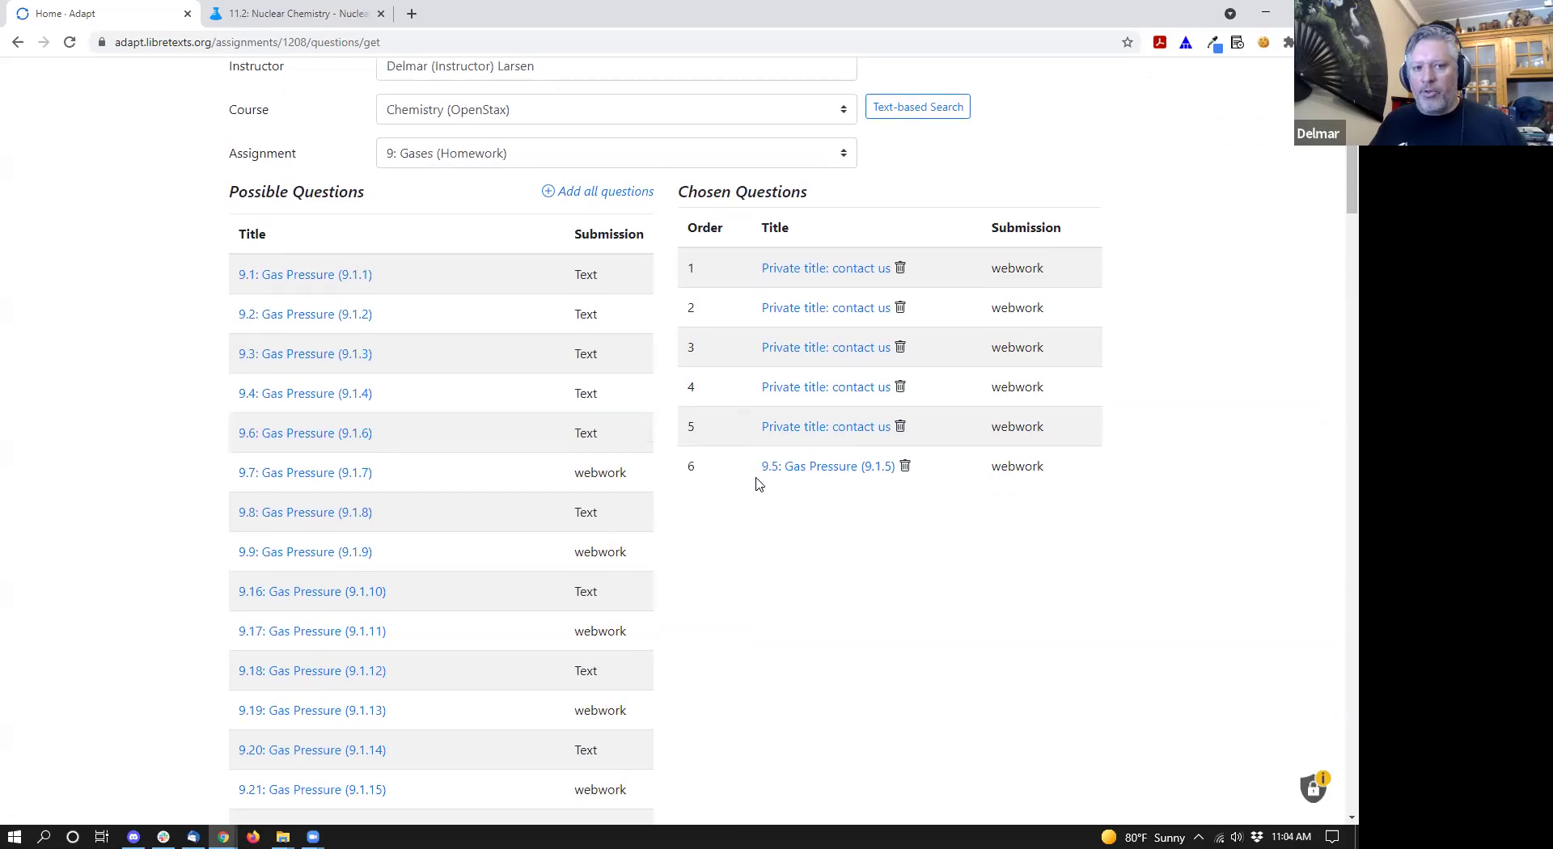
- Try the instructor filter with a partial surname and with a first name, and clear it to allow any instructor
scroll(759, 483, up, 2)
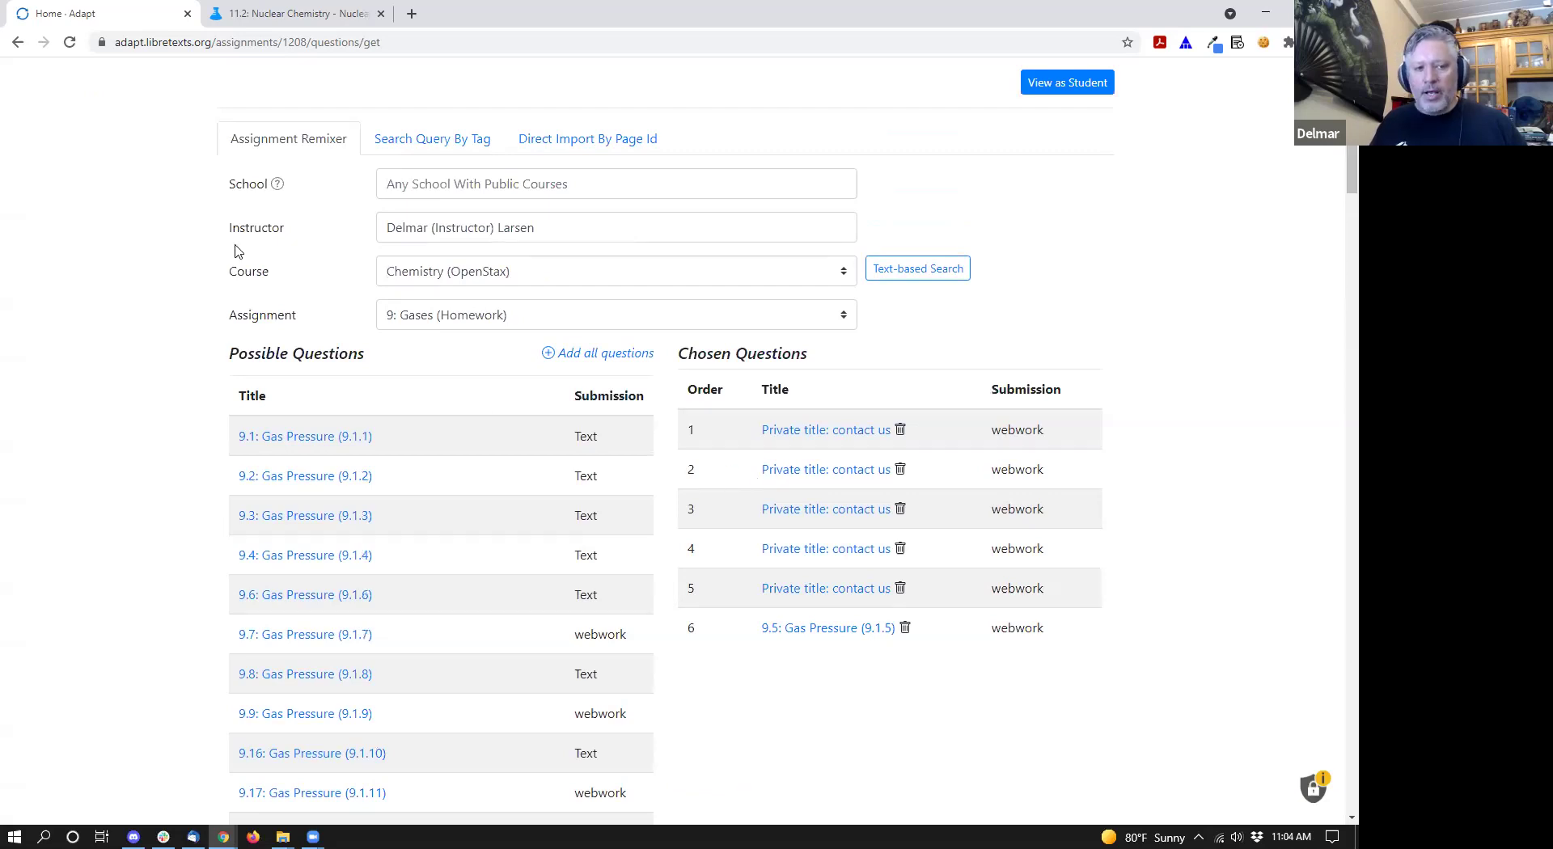
click(450, 274)
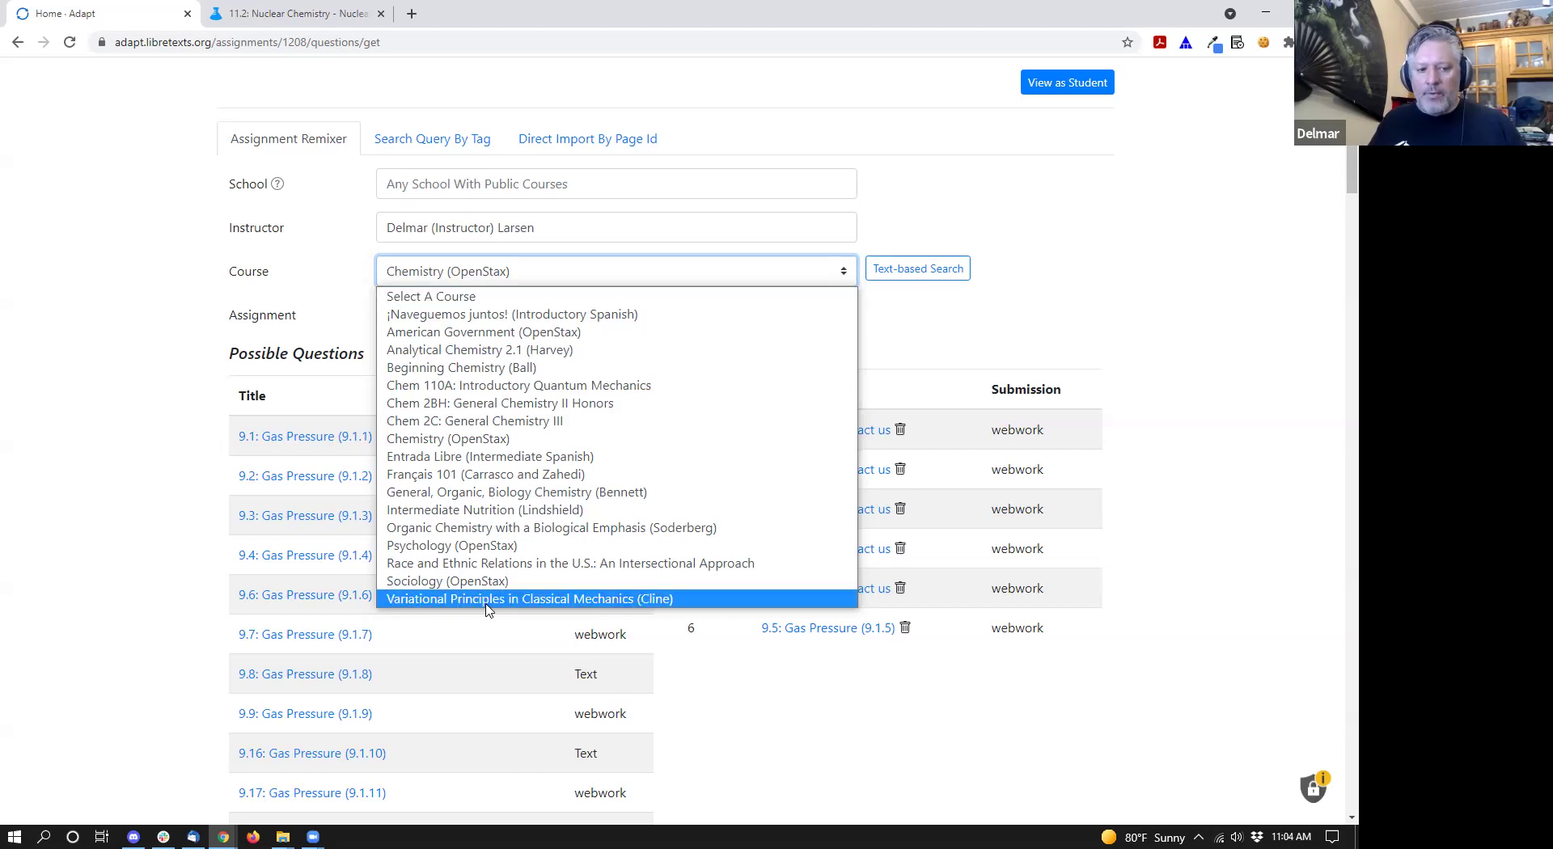
click(451, 229)
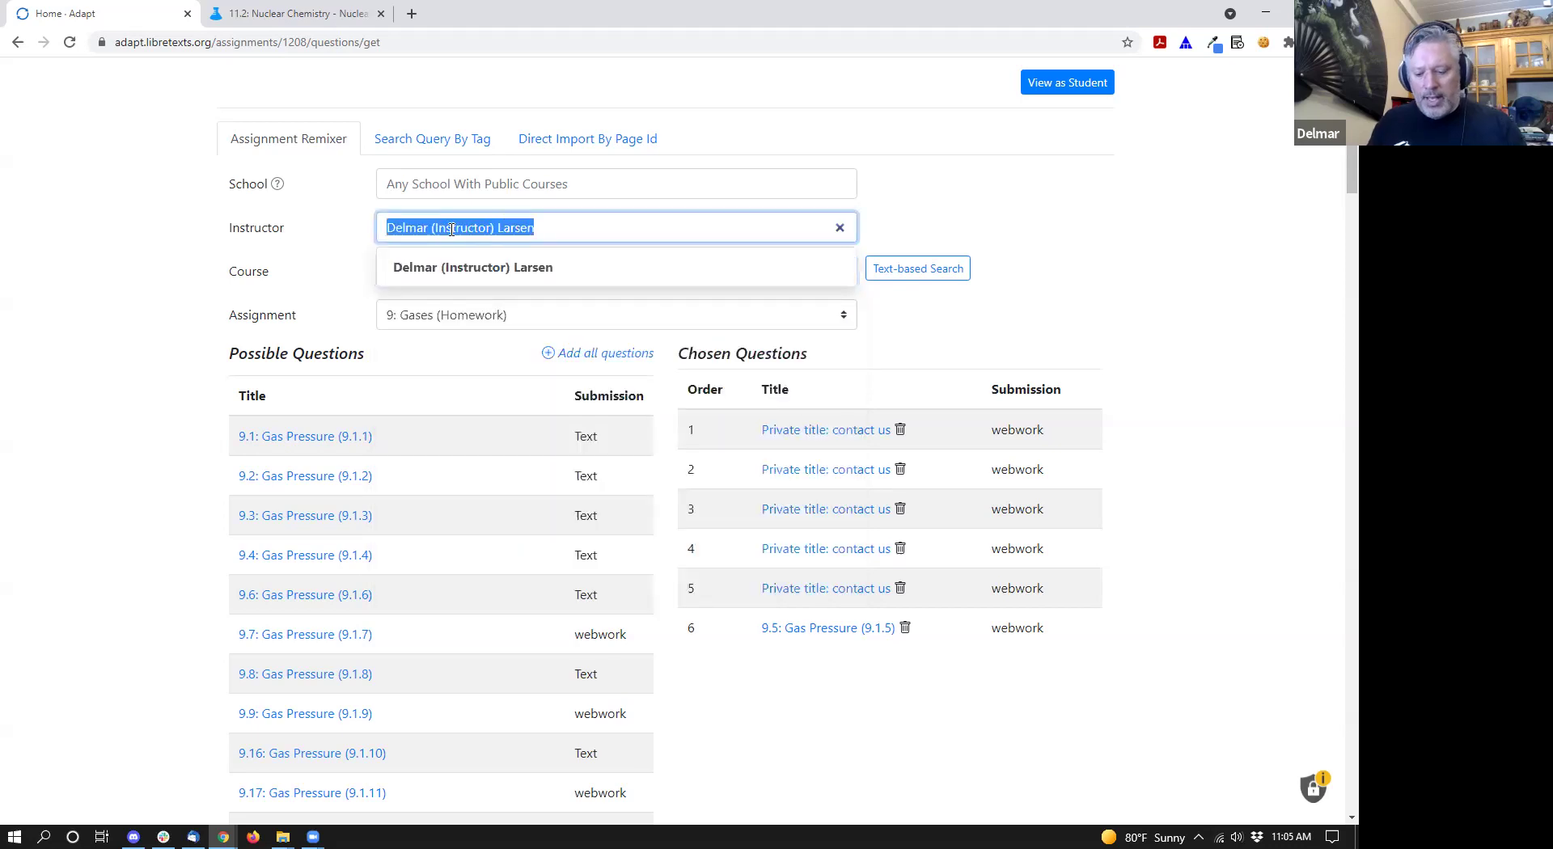
text(lind)
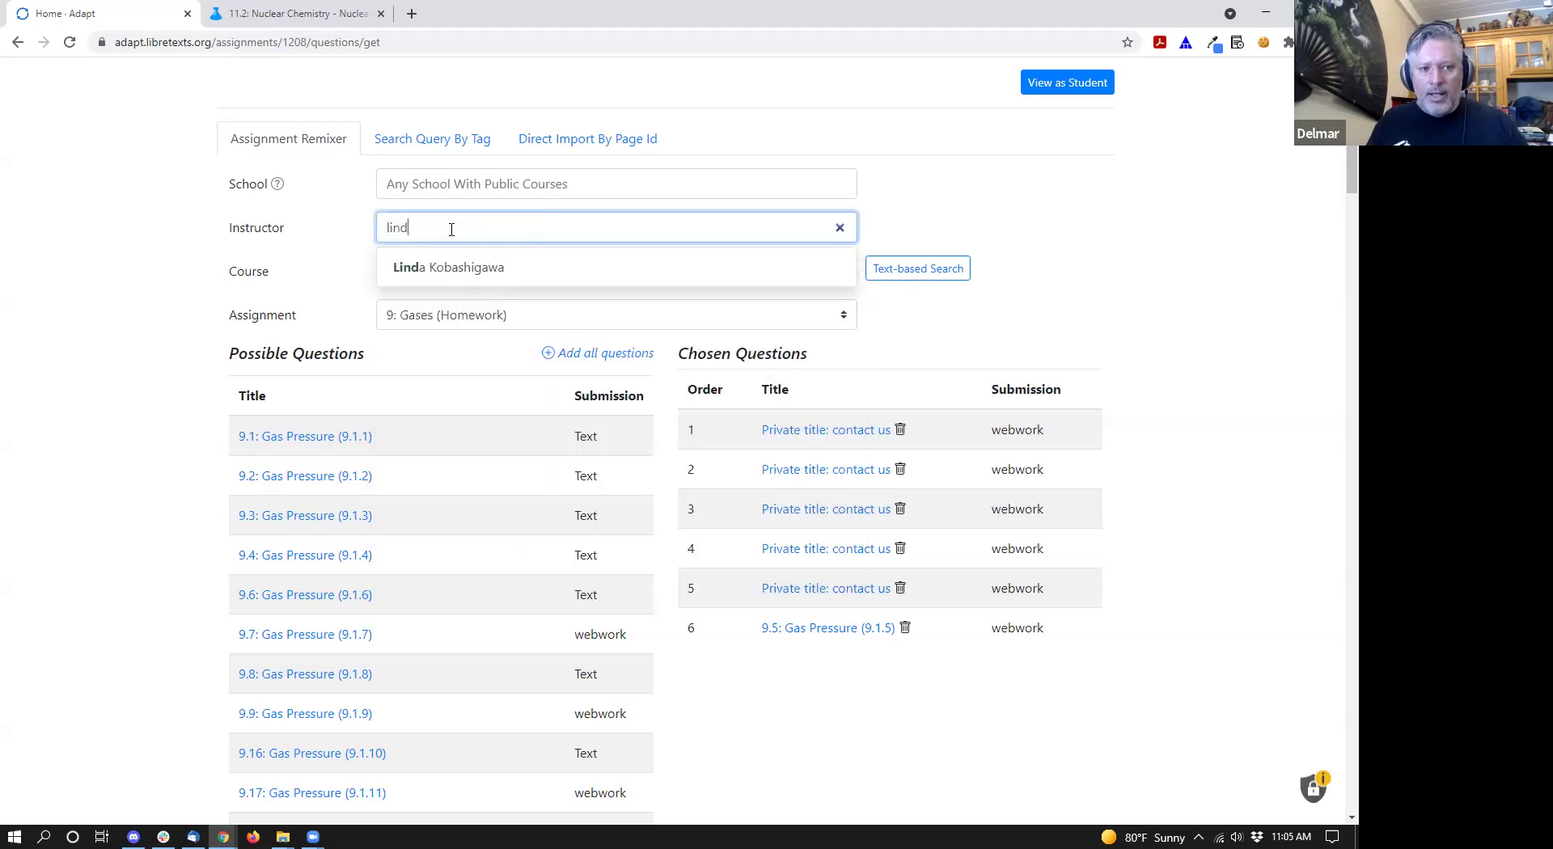
key(BackSpace)
key(BackSpace)
key(BackSpace)
key(BackSpace)
text(brian)
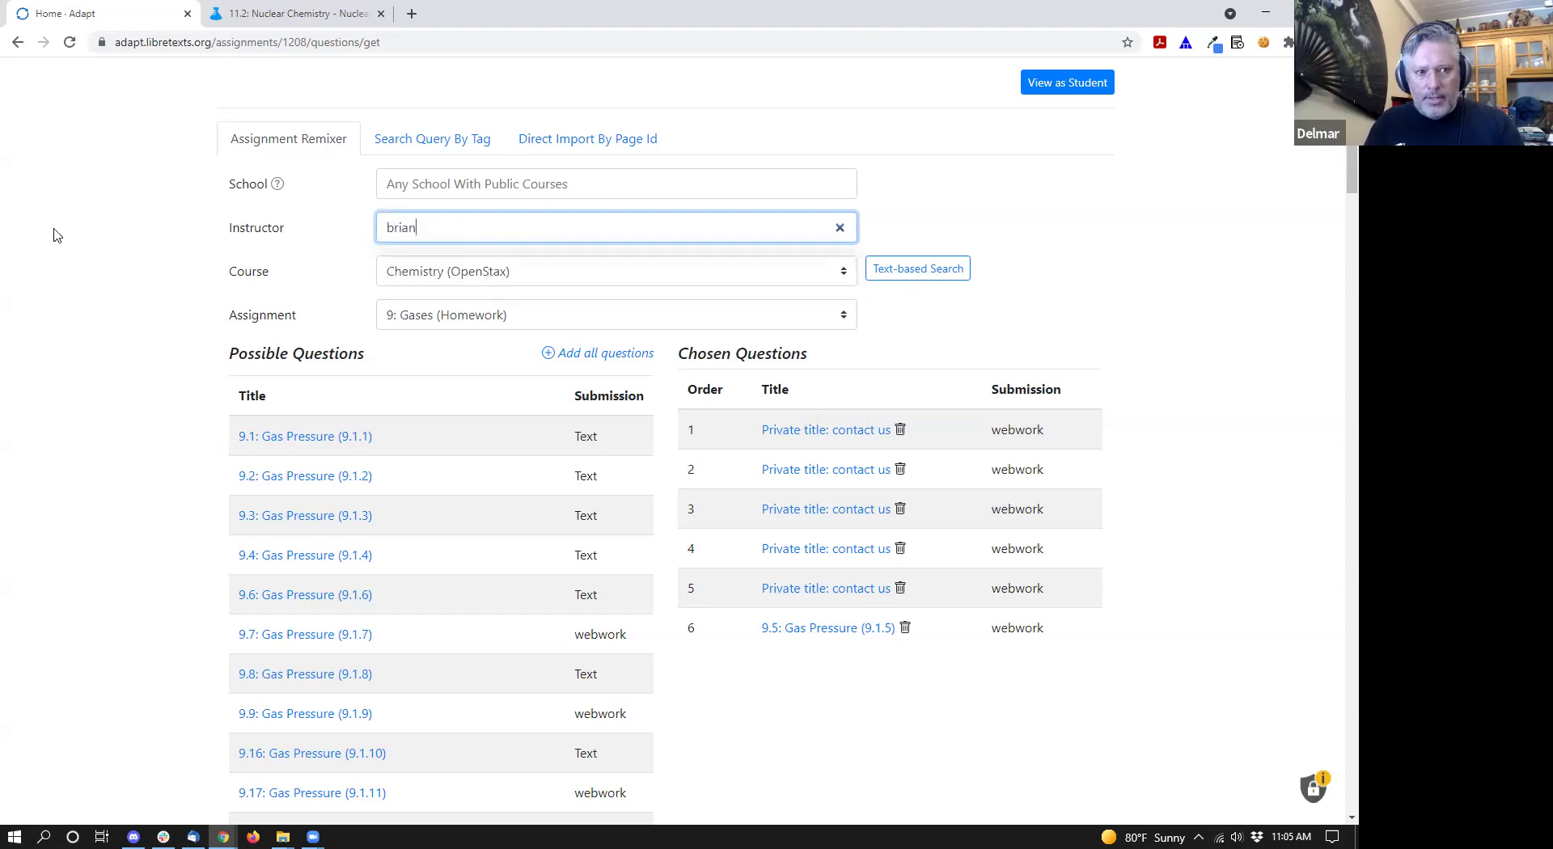
key(BackSpace)
key(BackSpace)
key(BackSpace)
key(BackSpace)
key(BackSpace)
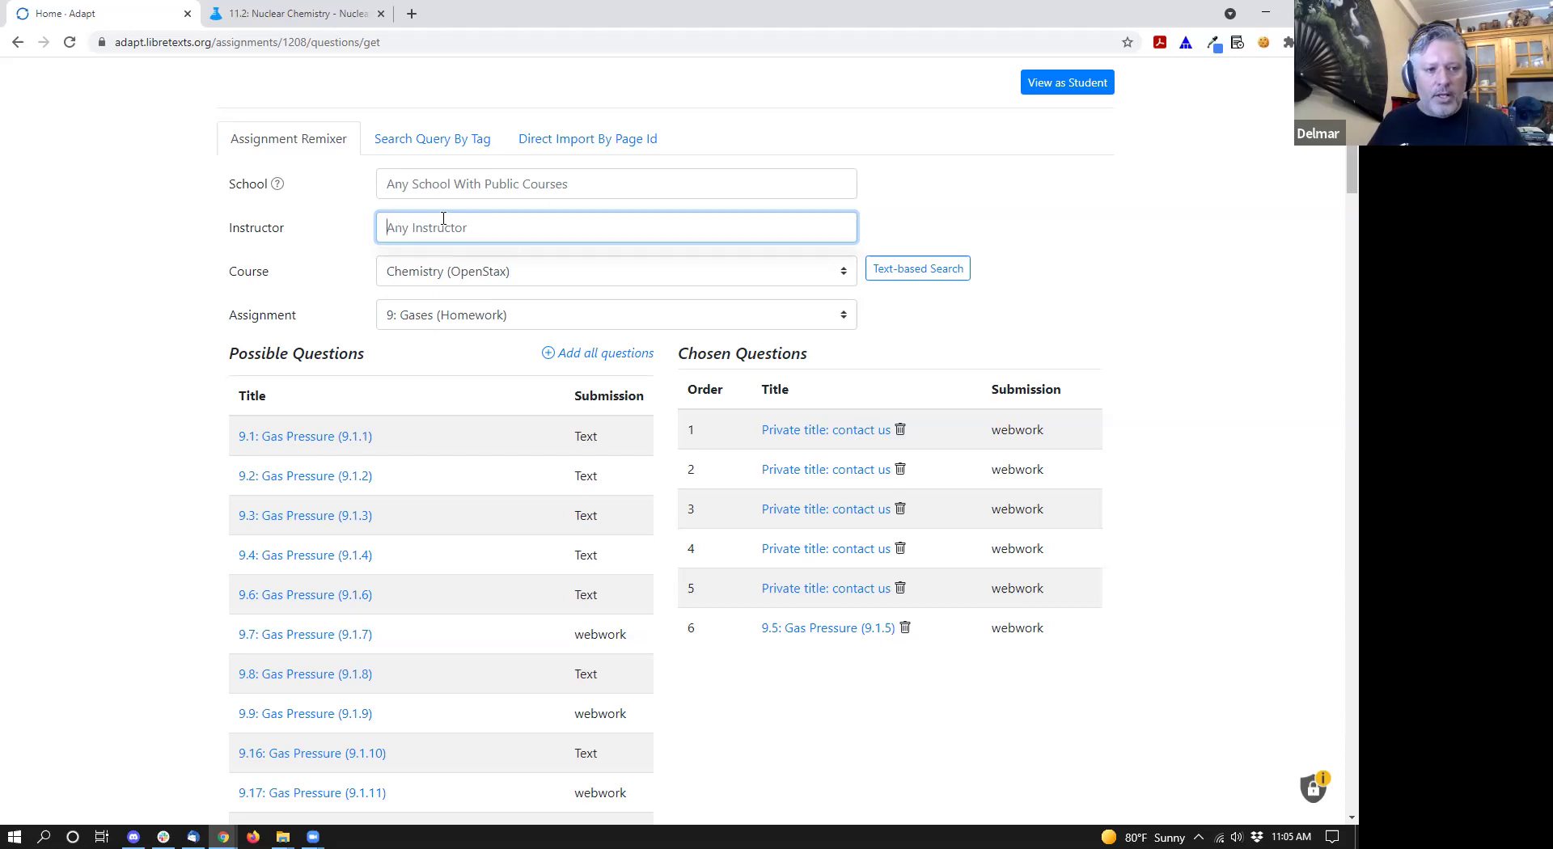
text(lind)
key(BackSpace)
key(BackSpace)
key(BackSpace)
key(BackSpace)
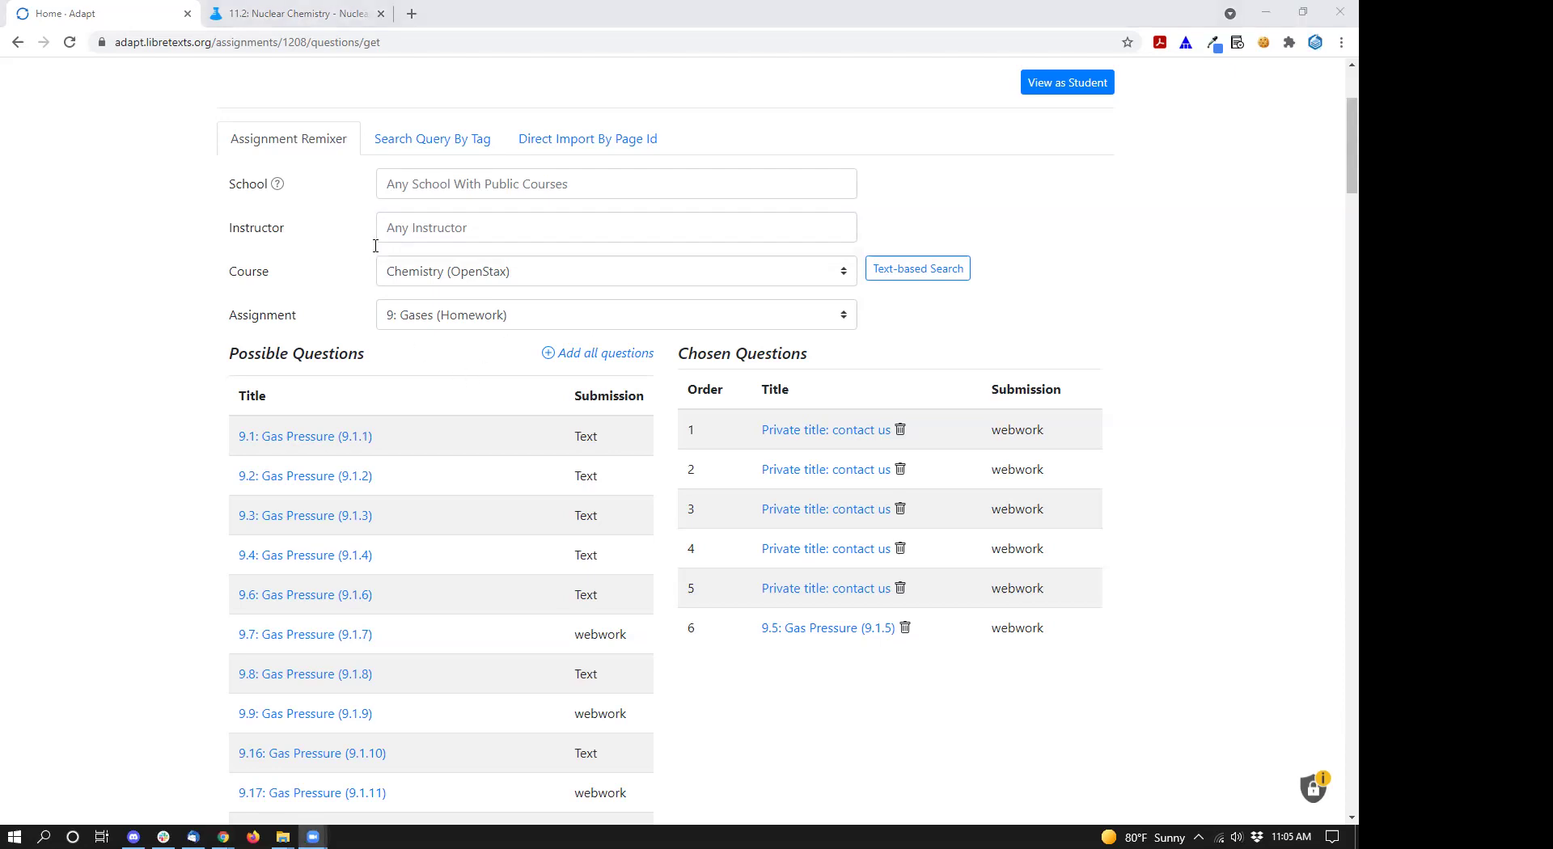
- Choose the Intermediate Nutrition course and its assignment 8: Micronutrients Overview and Dietary Reference Intakes (Homework) as the question source
click(466, 279)
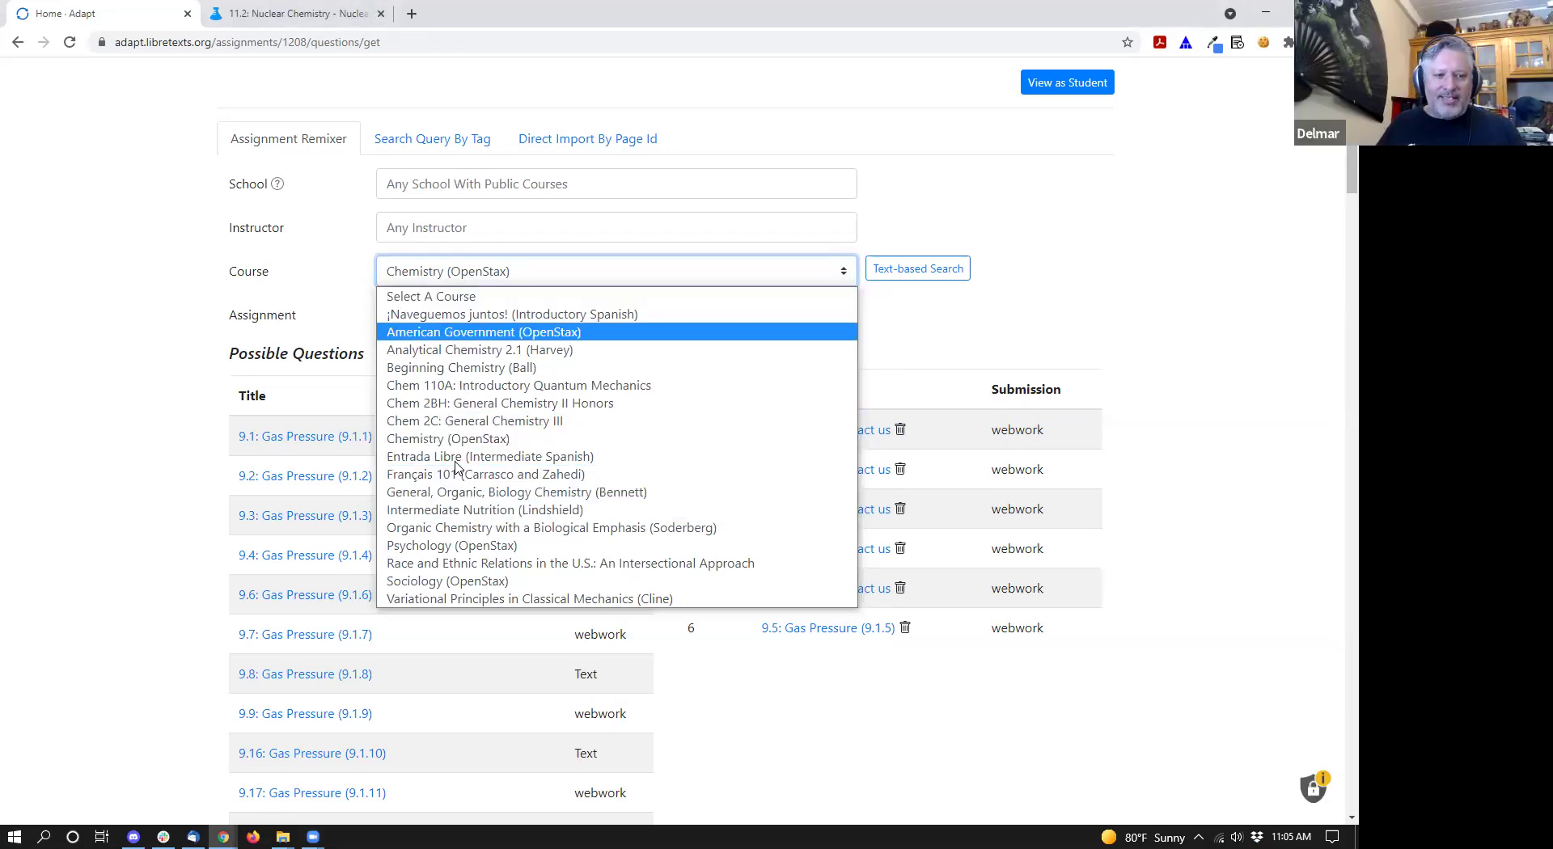
click(471, 517)
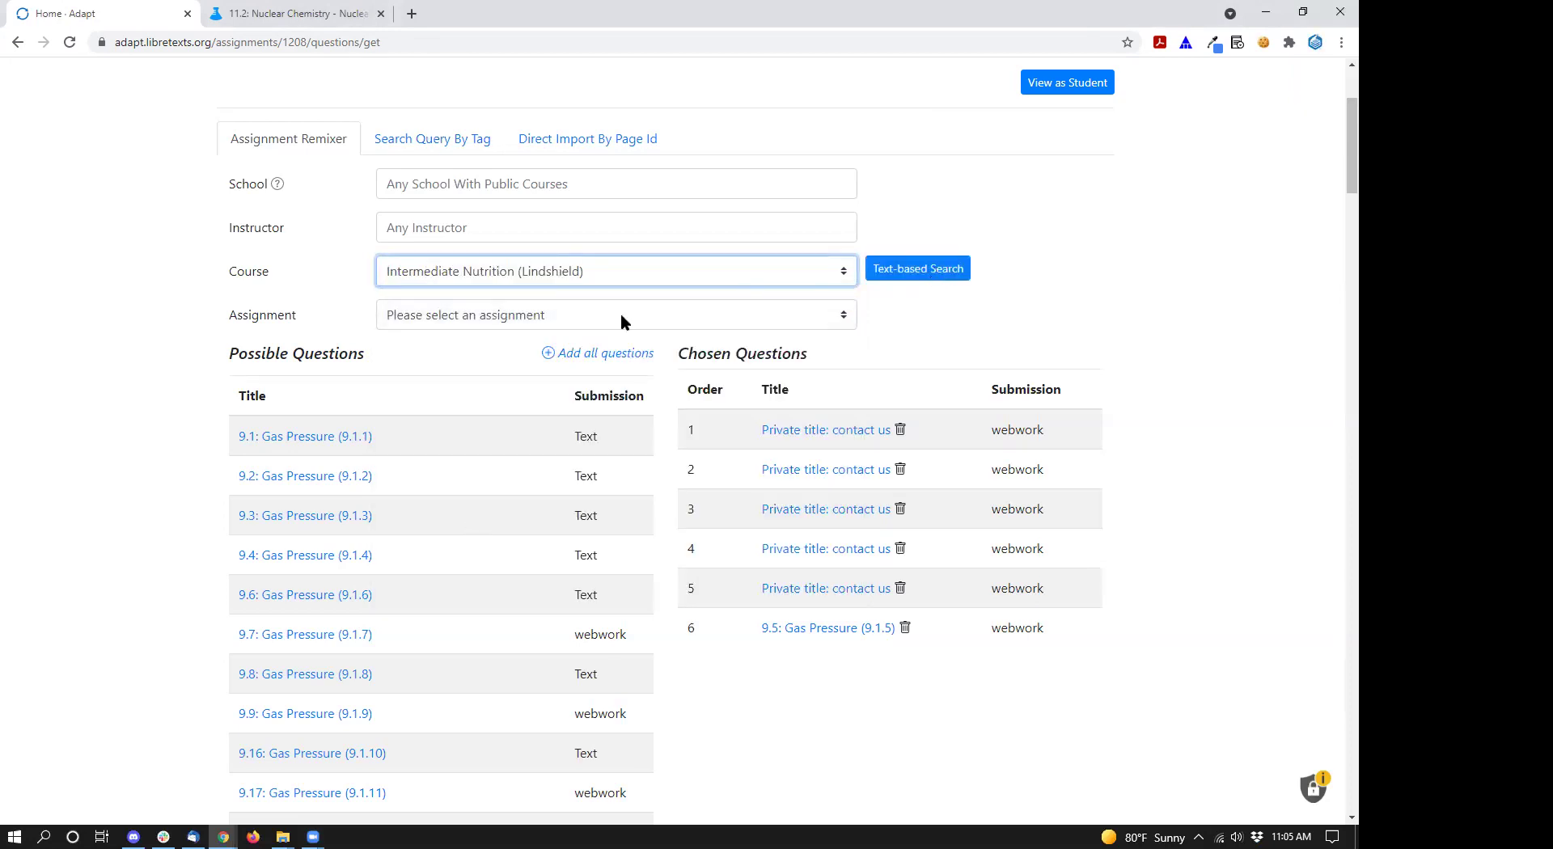
click(492, 315)
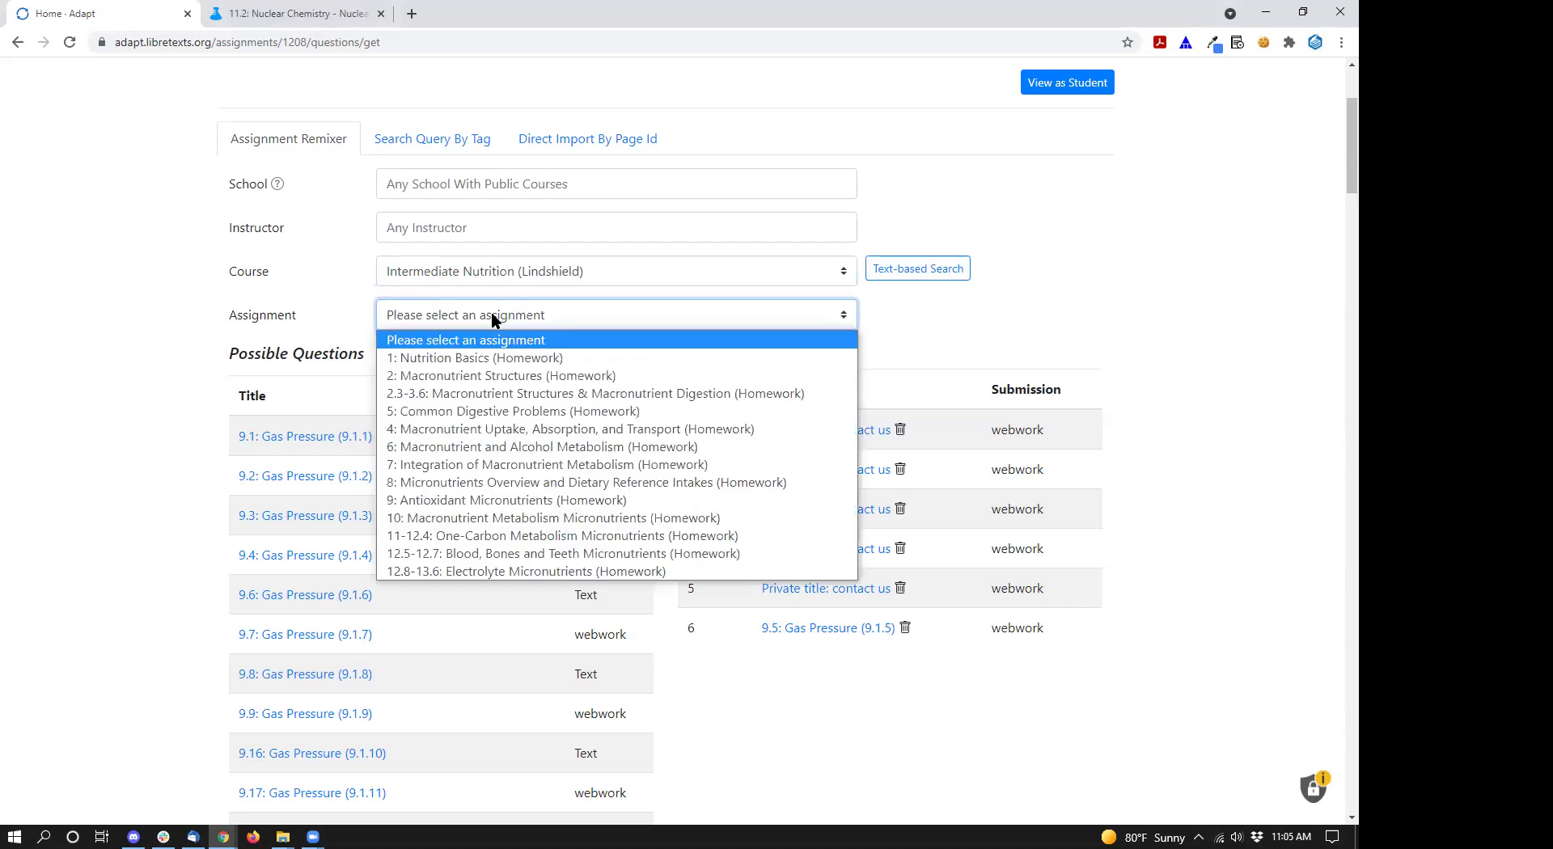
click(393, 228)
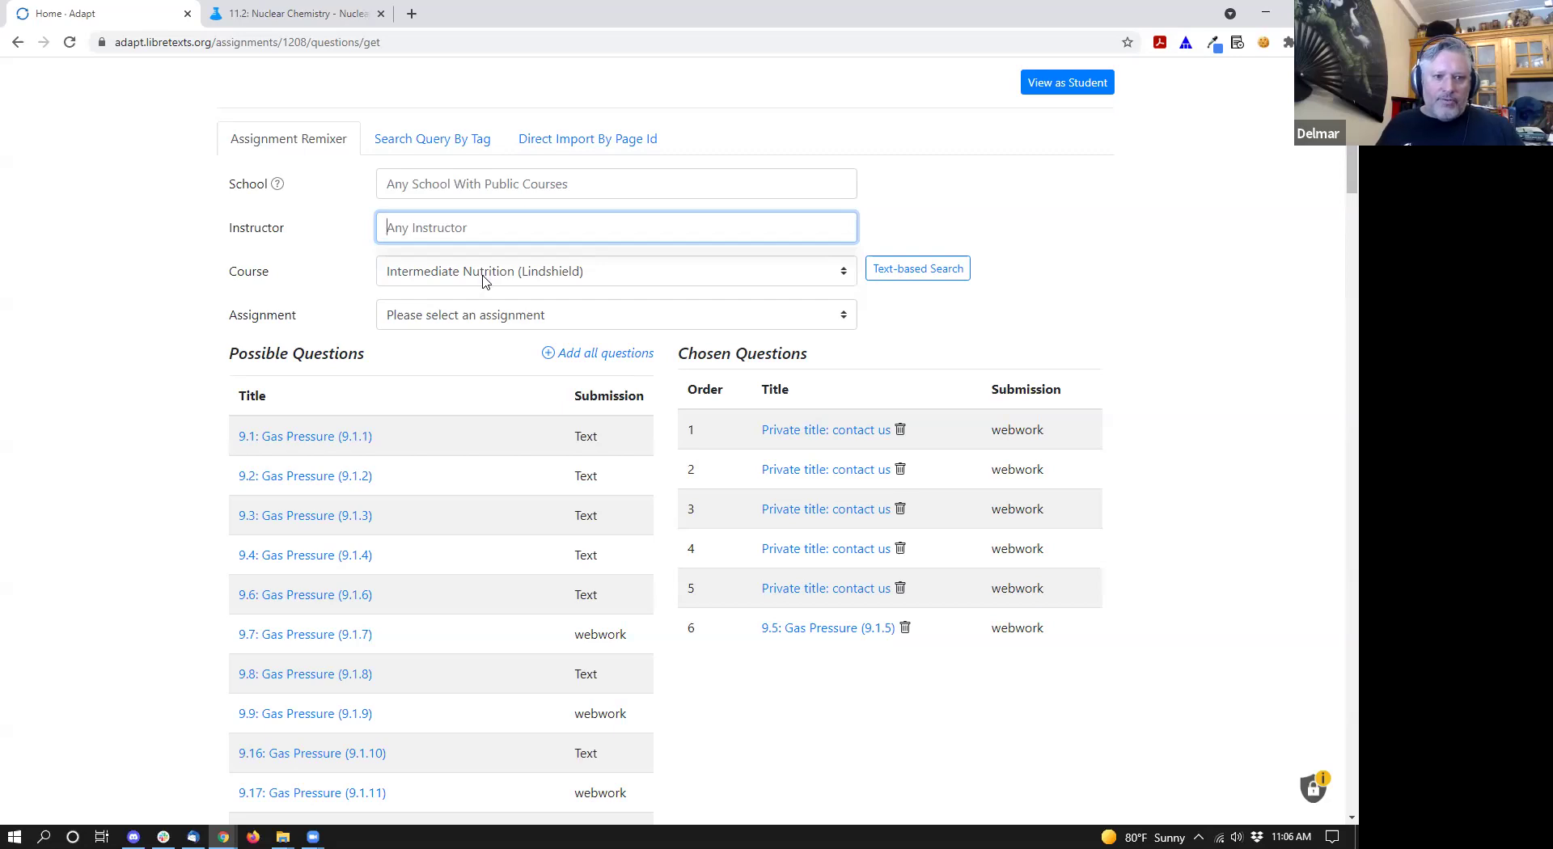
click(468, 314)
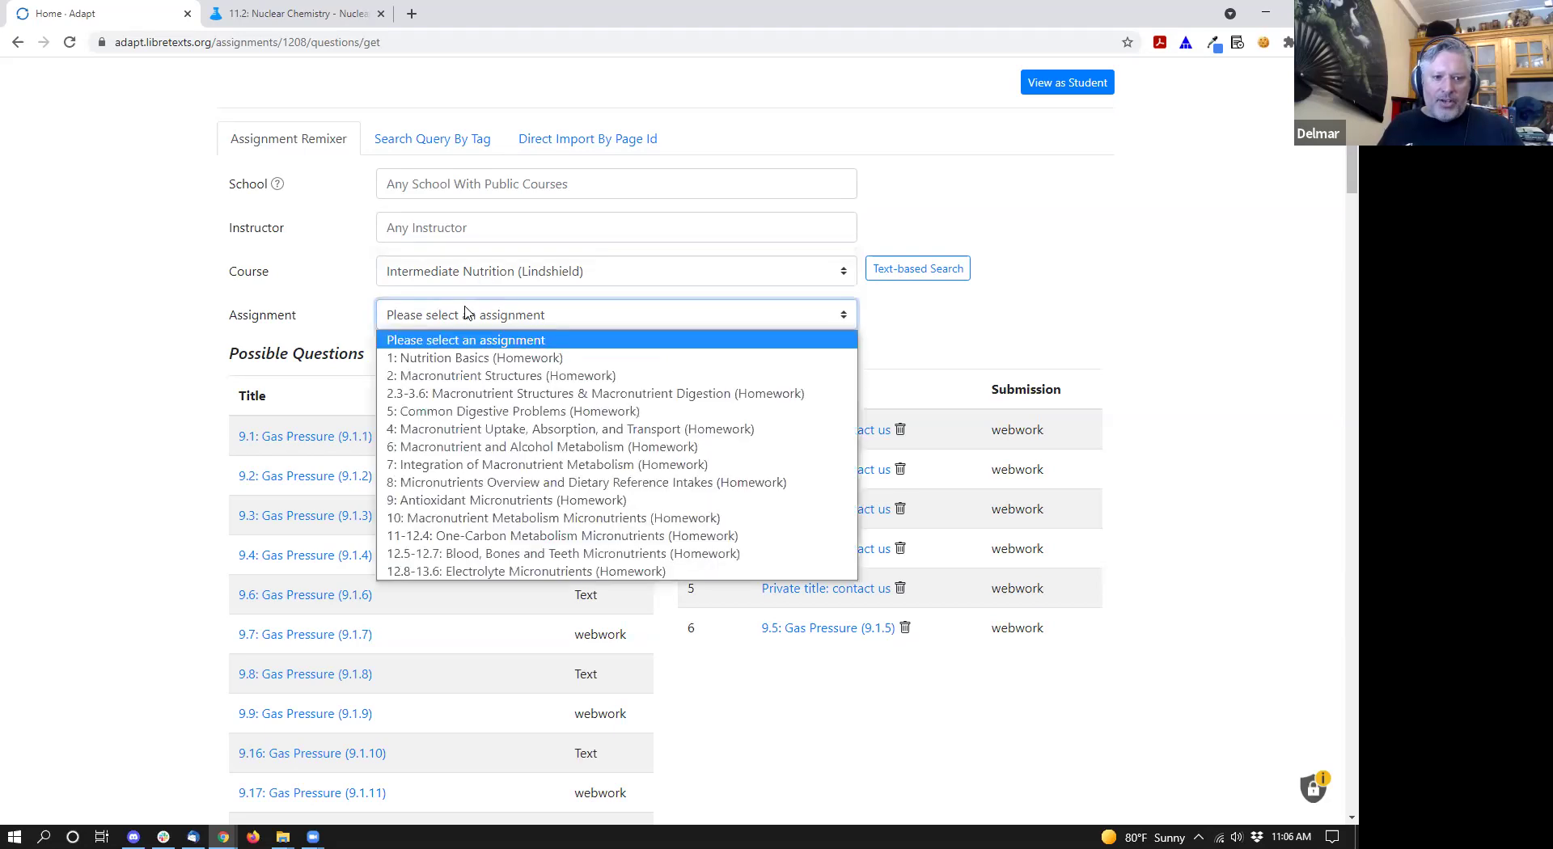
click(501, 482)
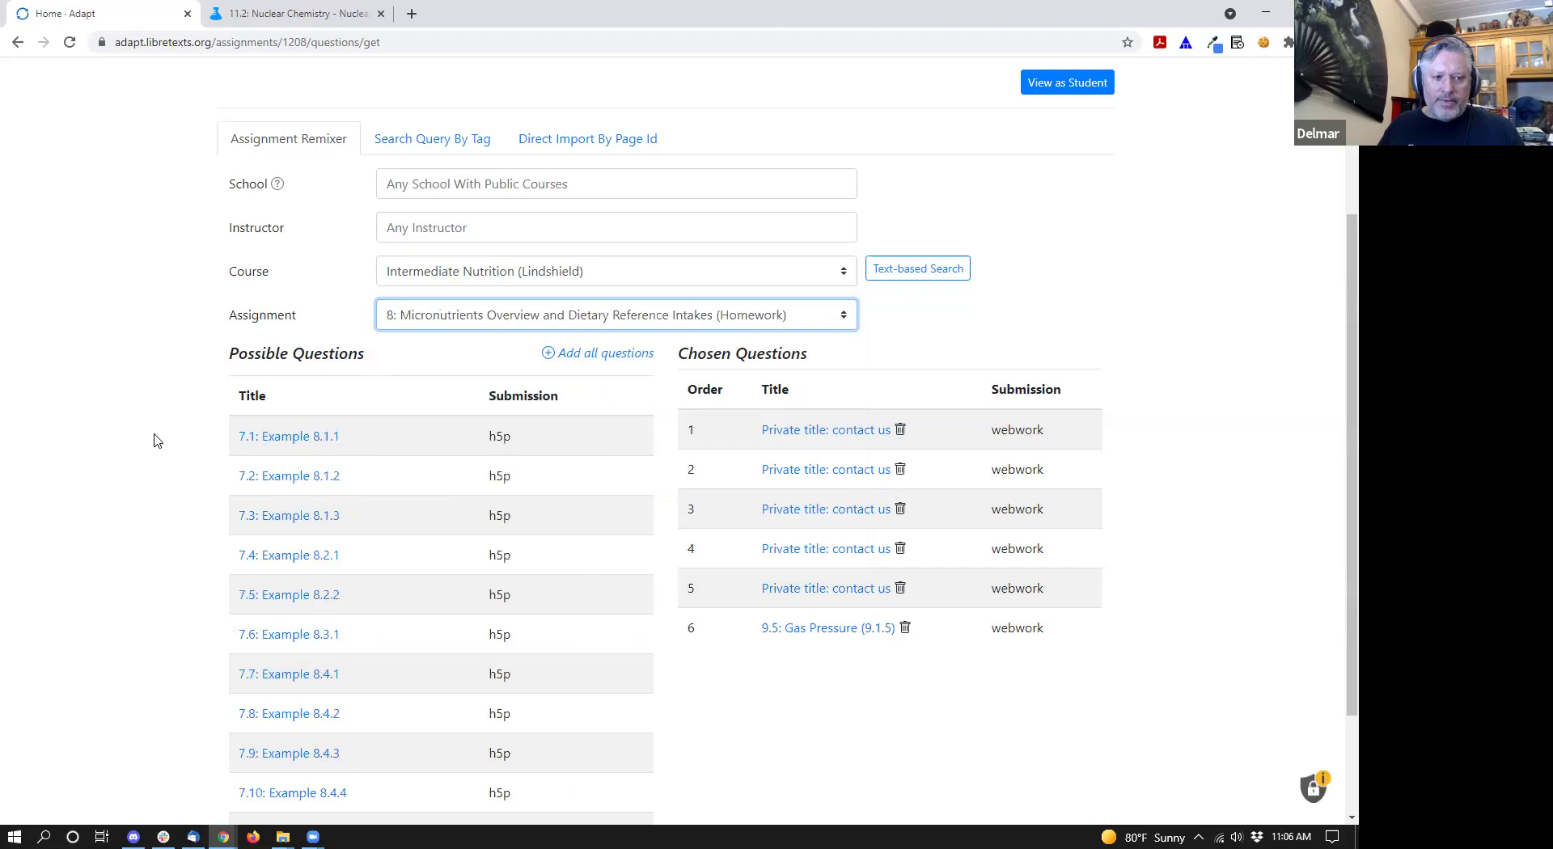
- Preview question 7.6: Example 8.3.1 and add it to the assignment
scroll(157, 441, down, 2)
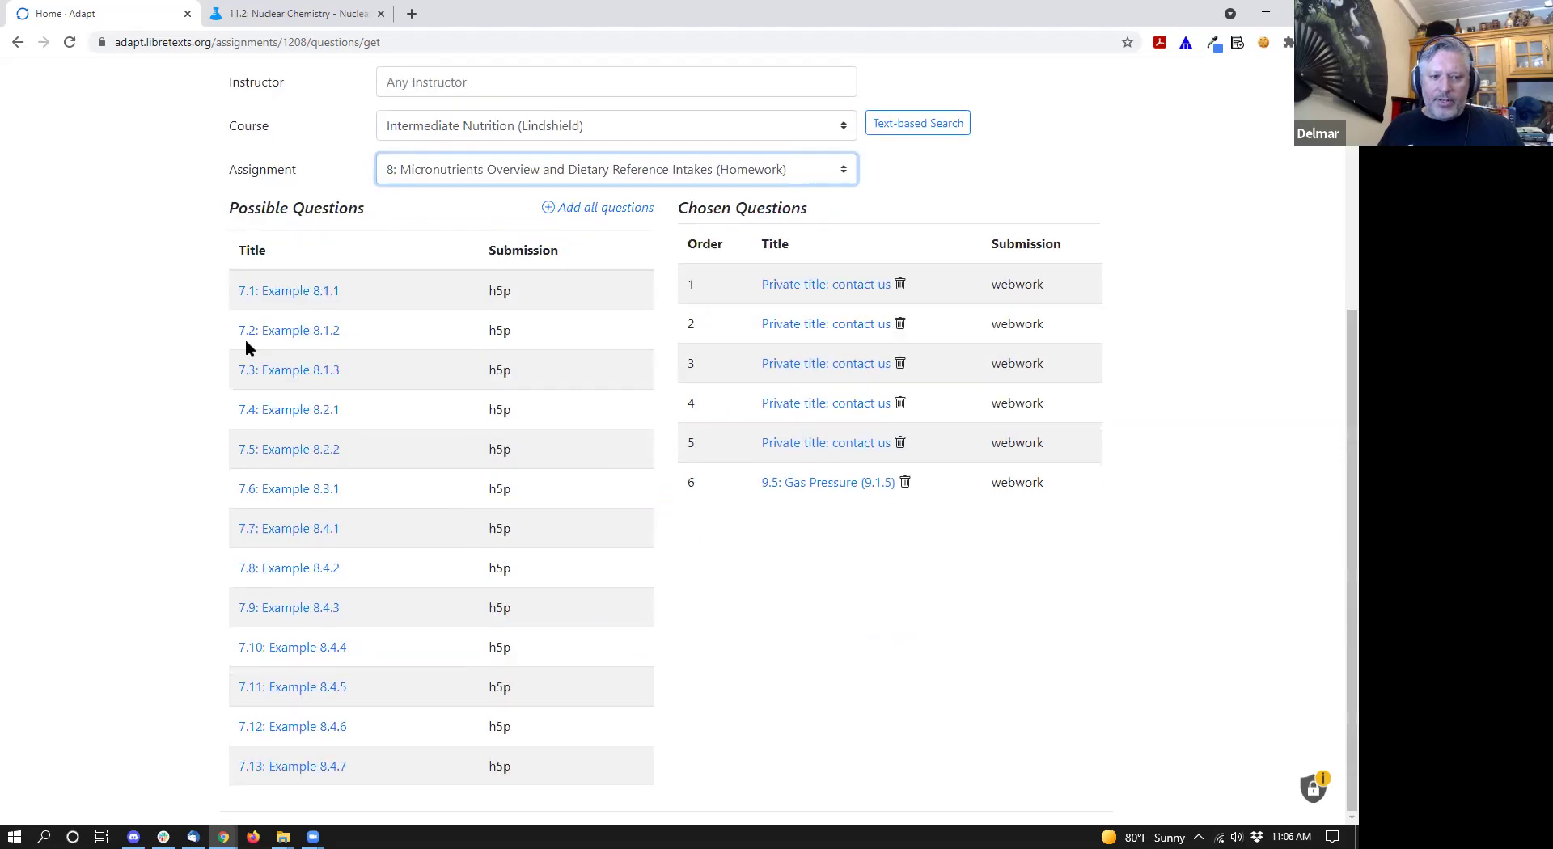
click(296, 491)
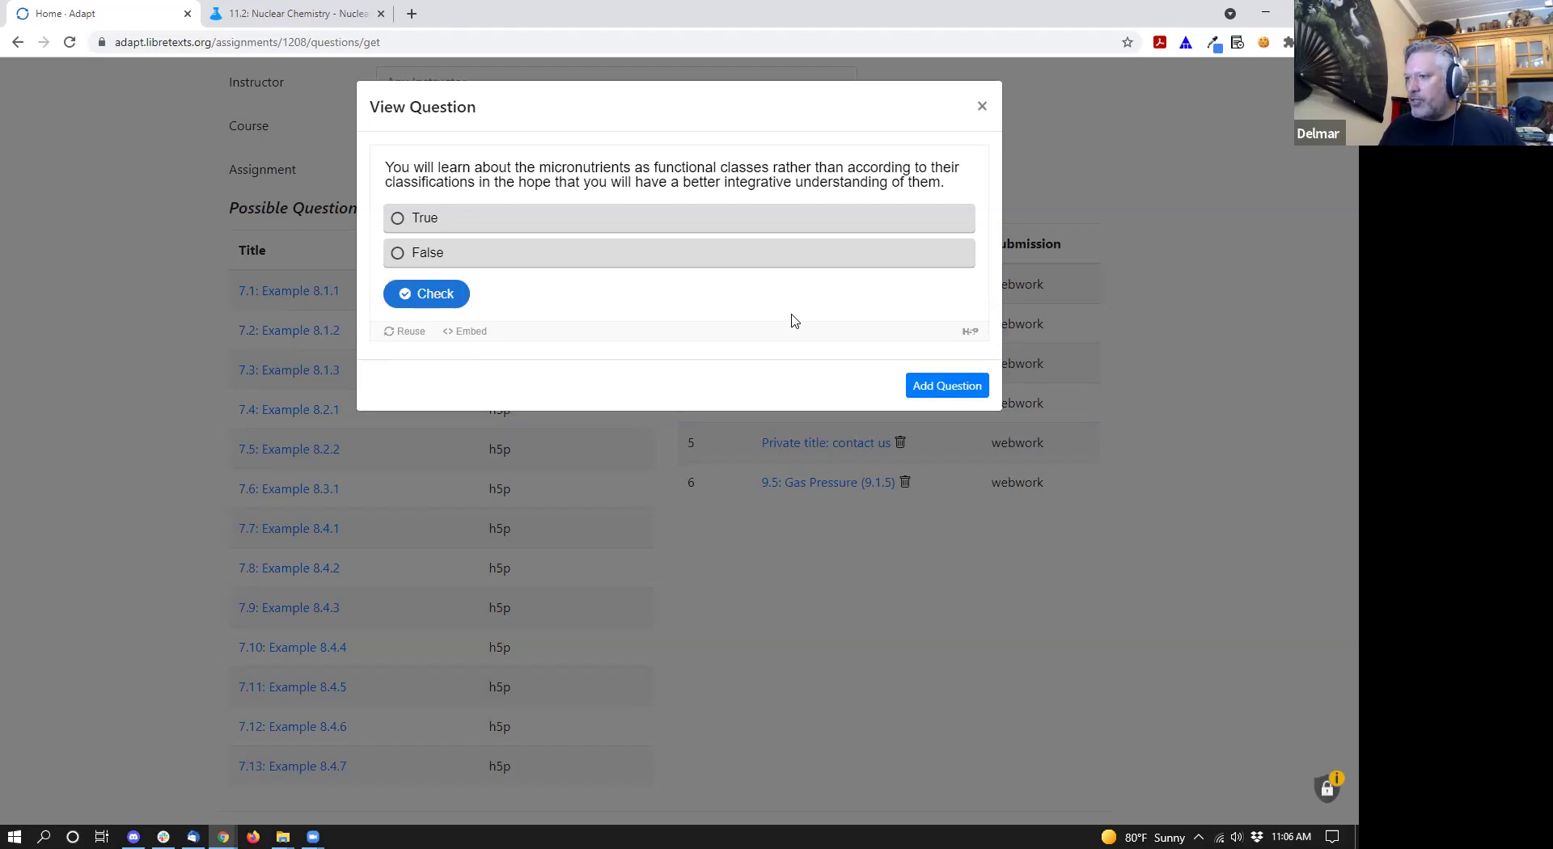
click(975, 392)
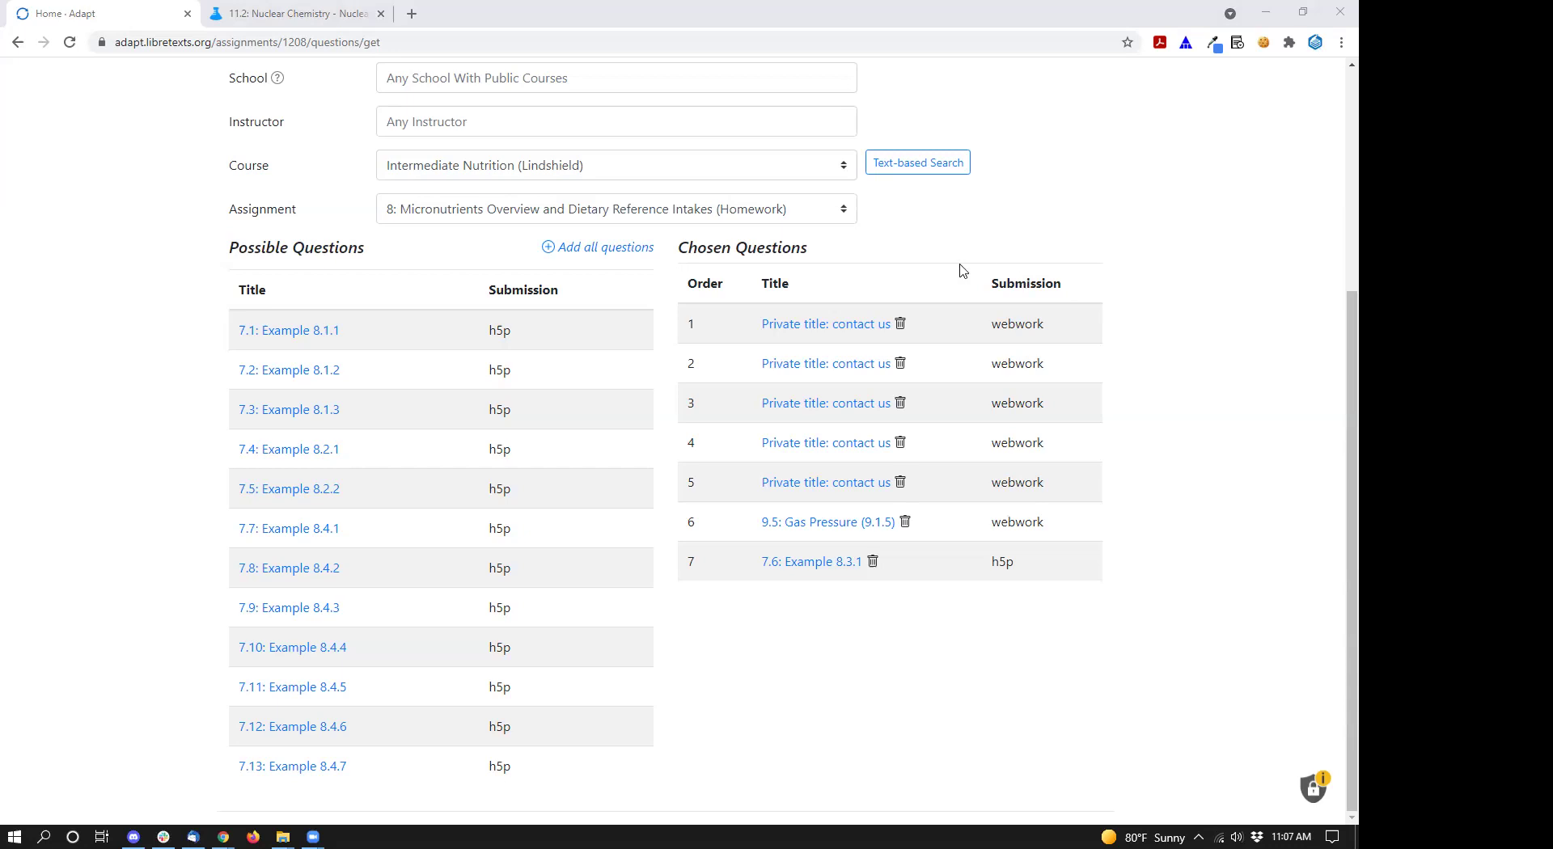
- Preview the third chosen question, close the preview, and view the search for questions by tag
click(816, 405)
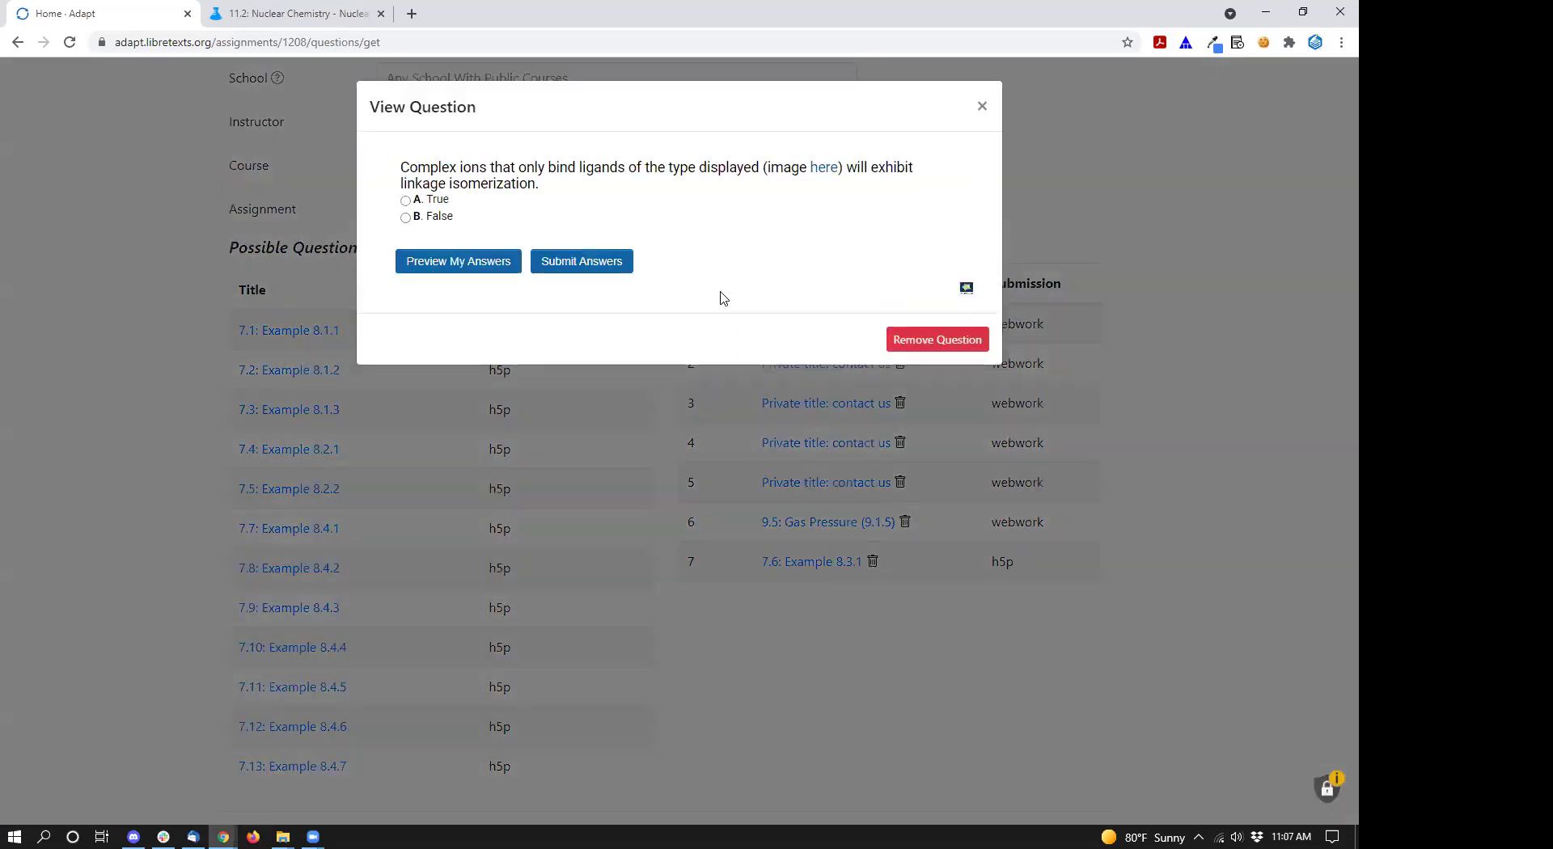
click(982, 110)
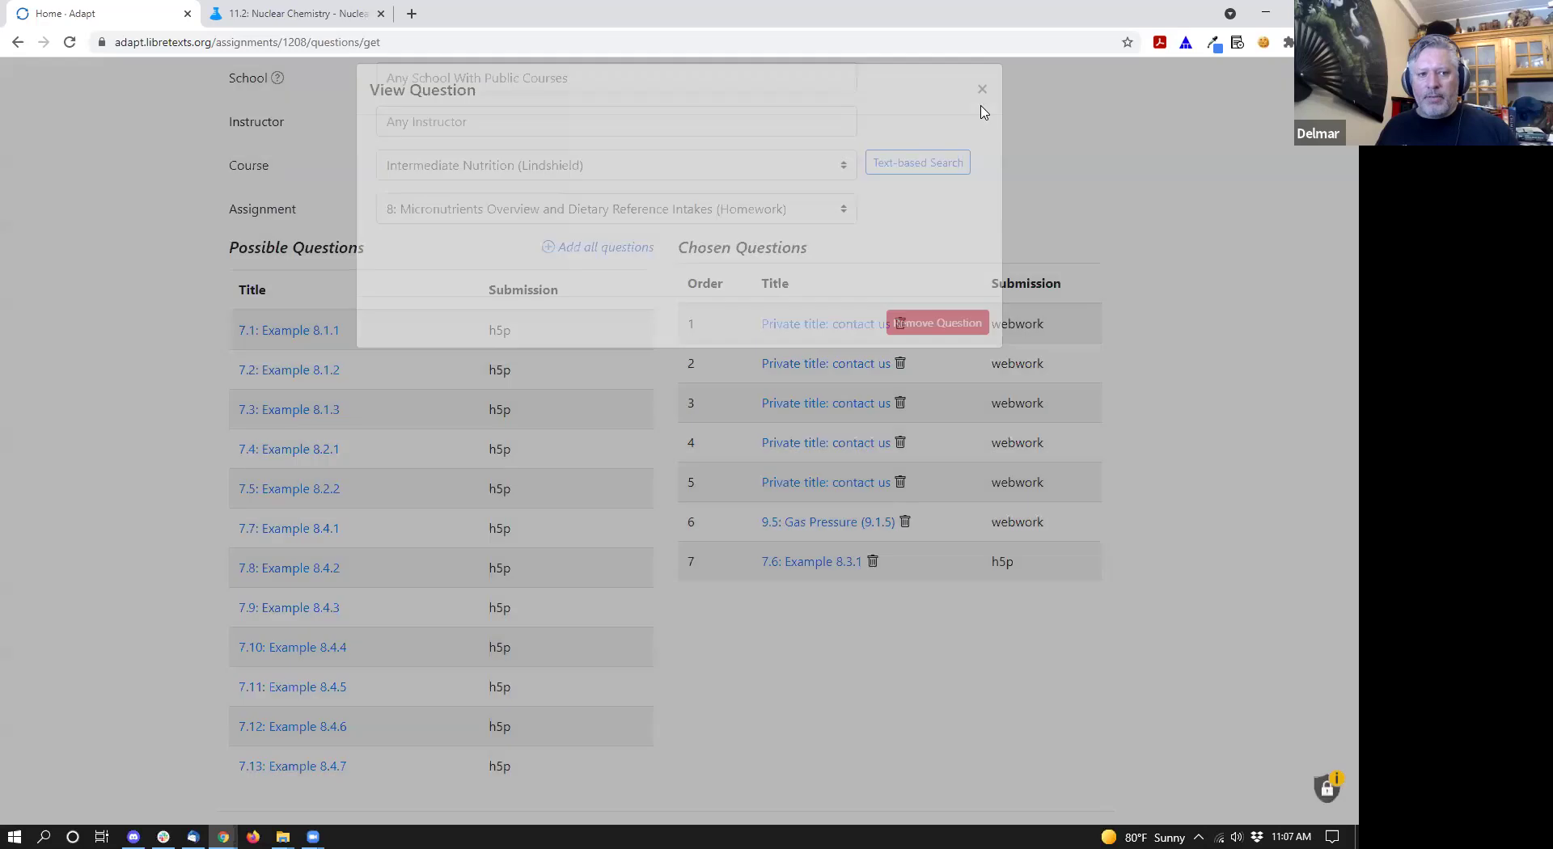
scroll(161, 381, up, 4)
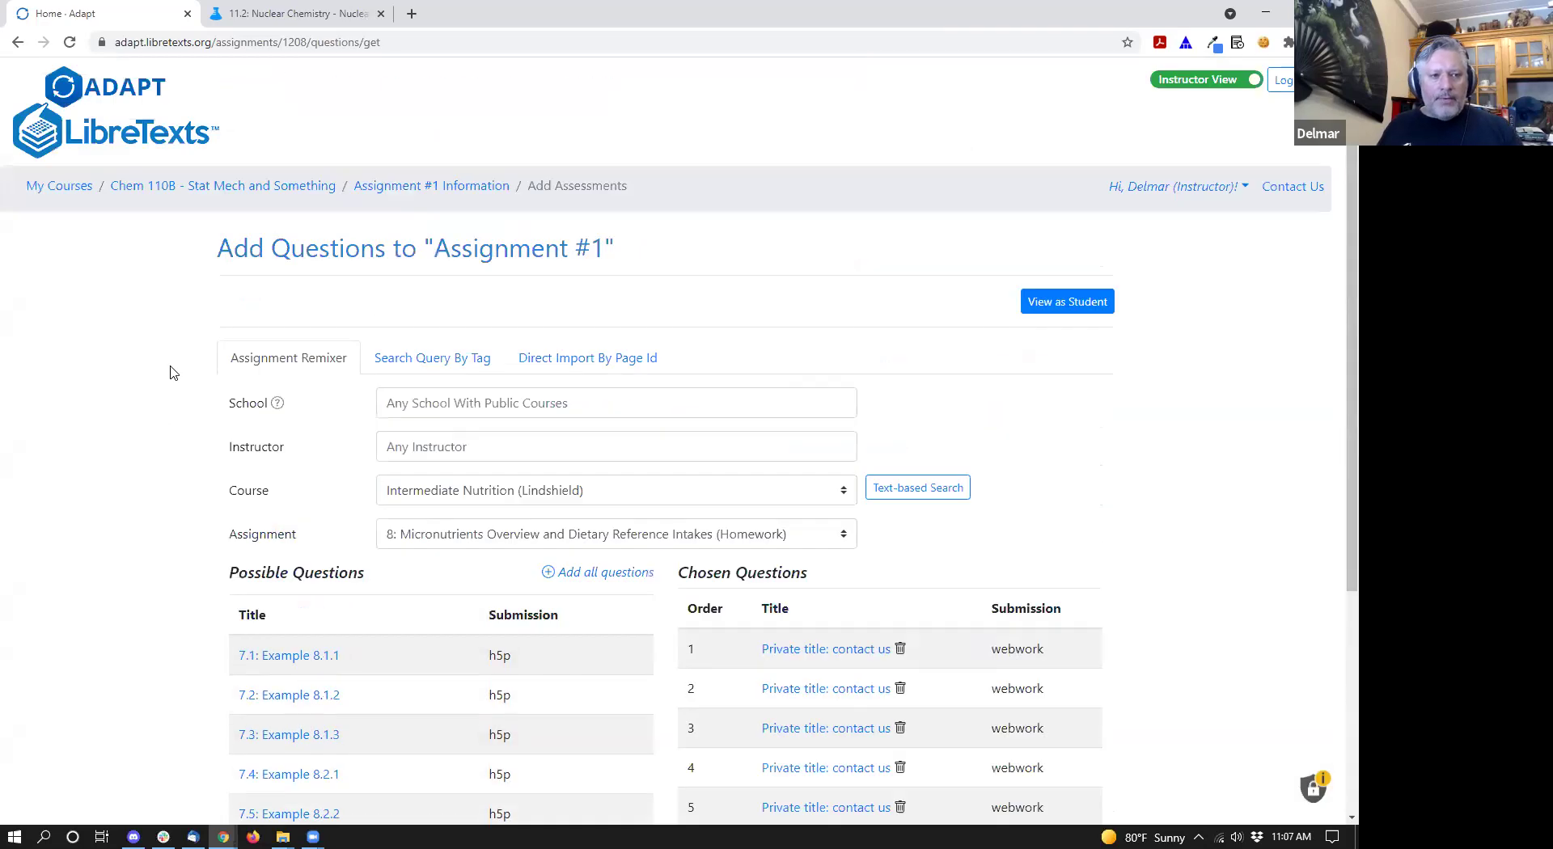
click(458, 371)
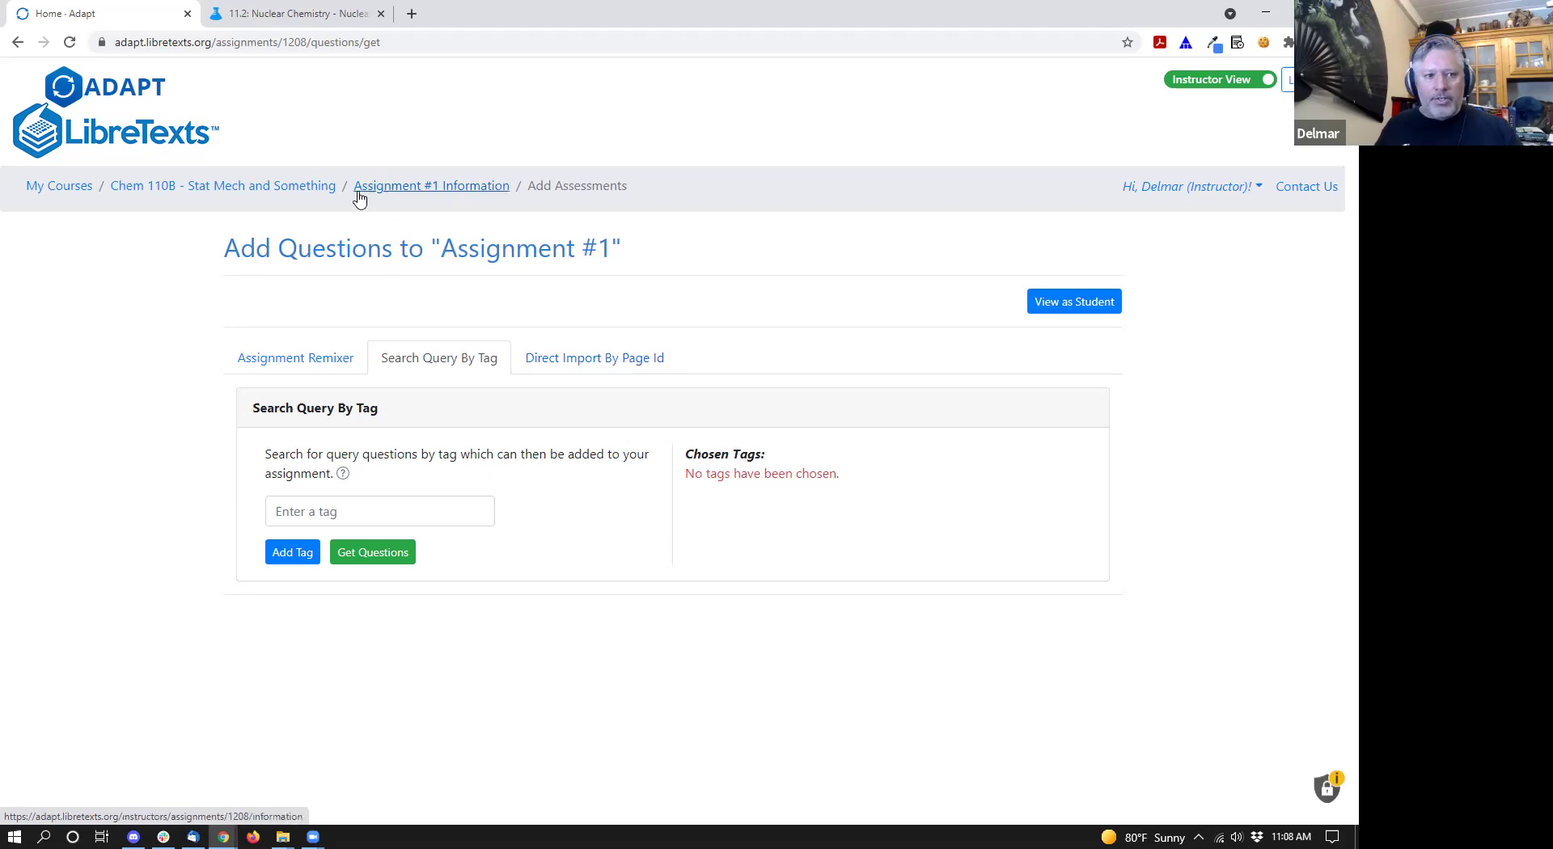
- Return to the list of own courses and import the course FNDH 400: Intermediate Nutrition
click(311, 188)
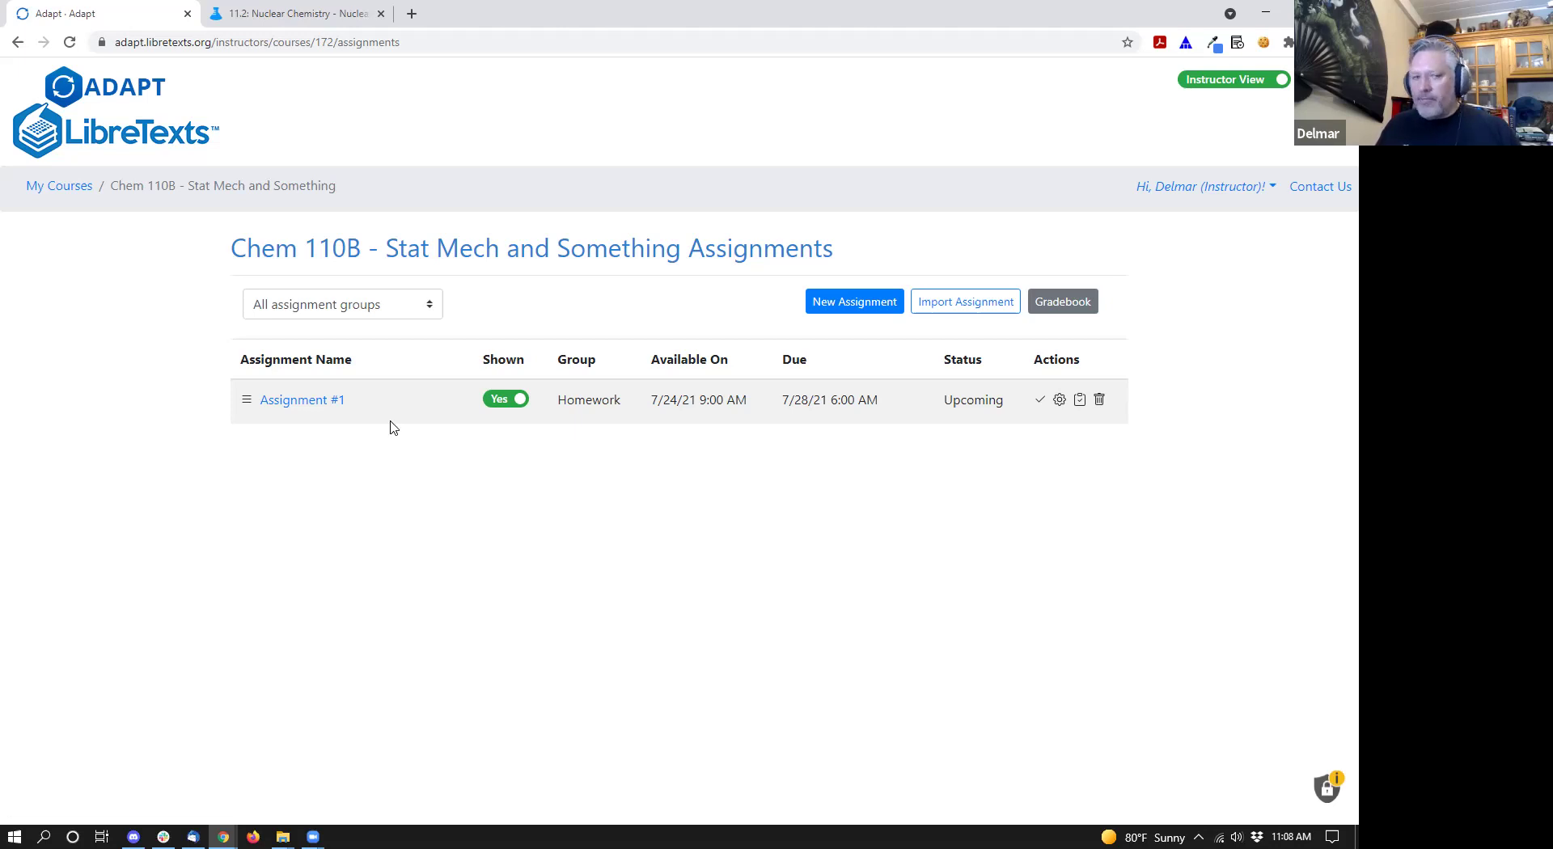
click(82, 188)
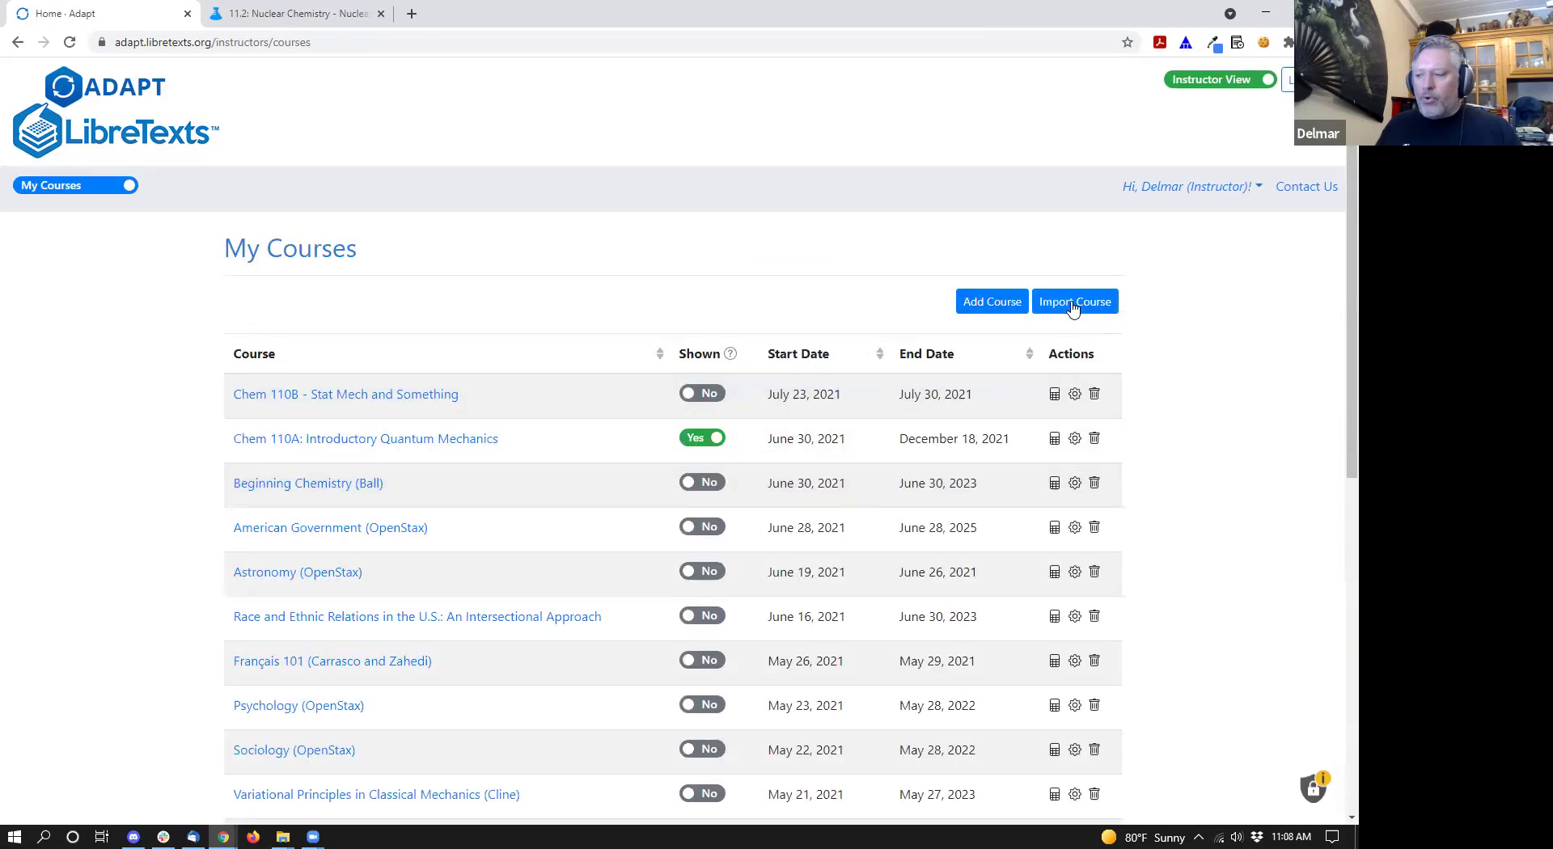
click(1073, 304)
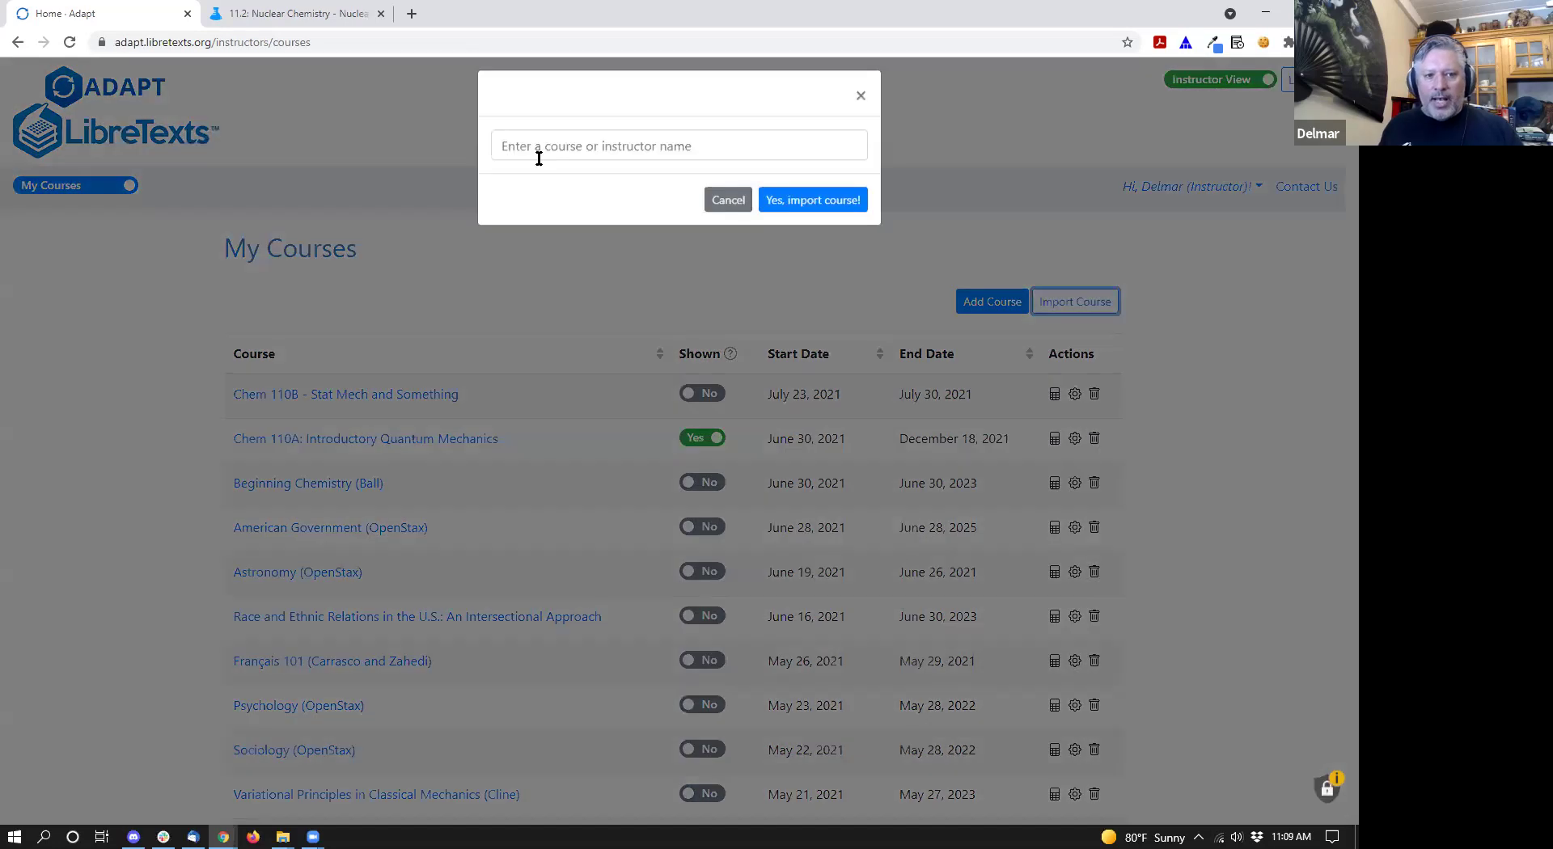
click(538, 159)
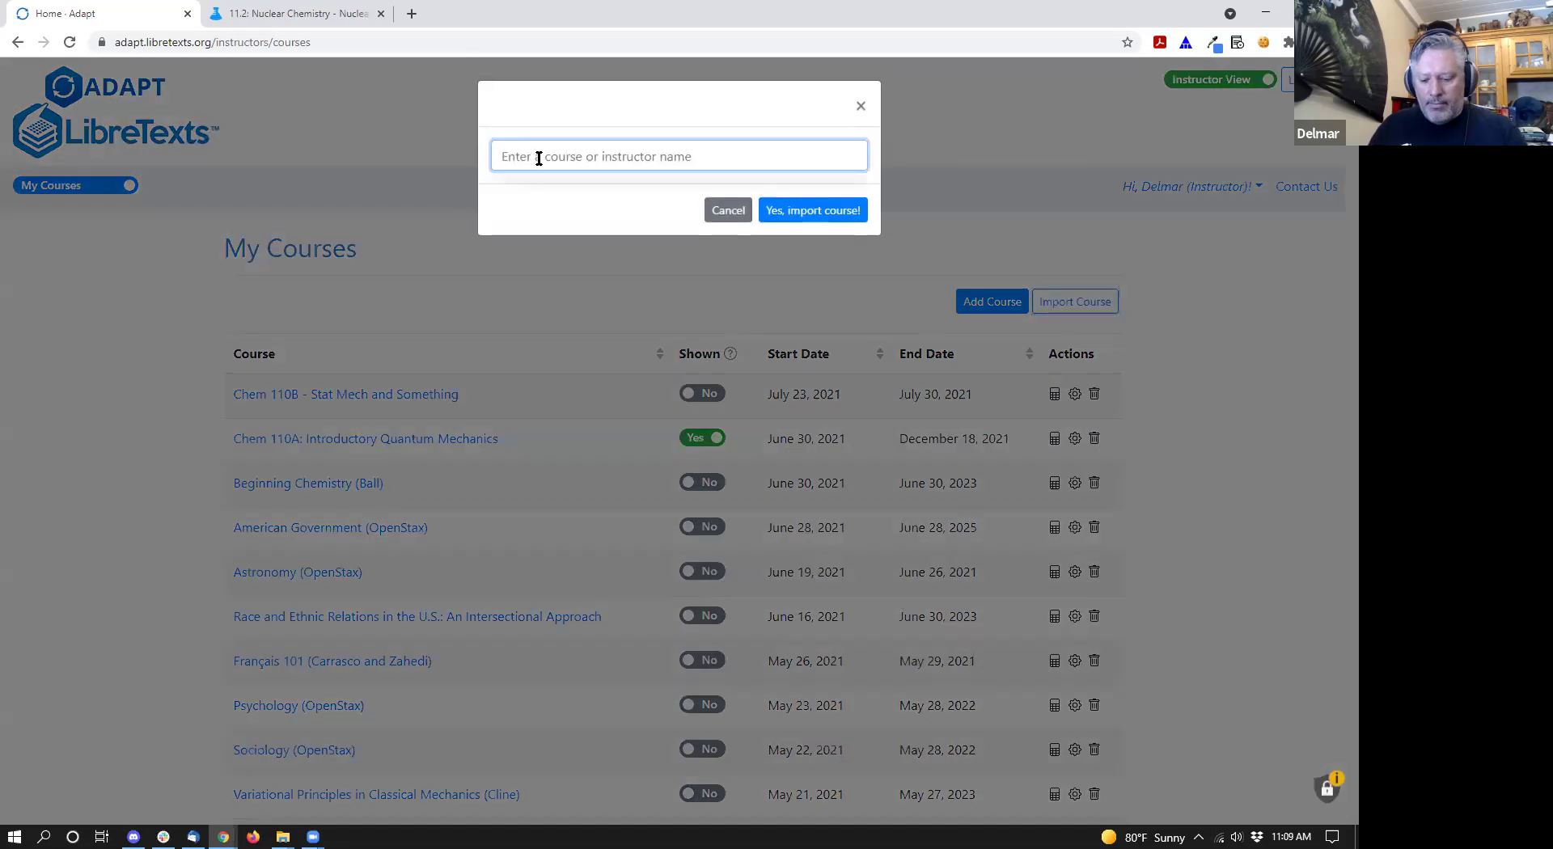
text(lind)
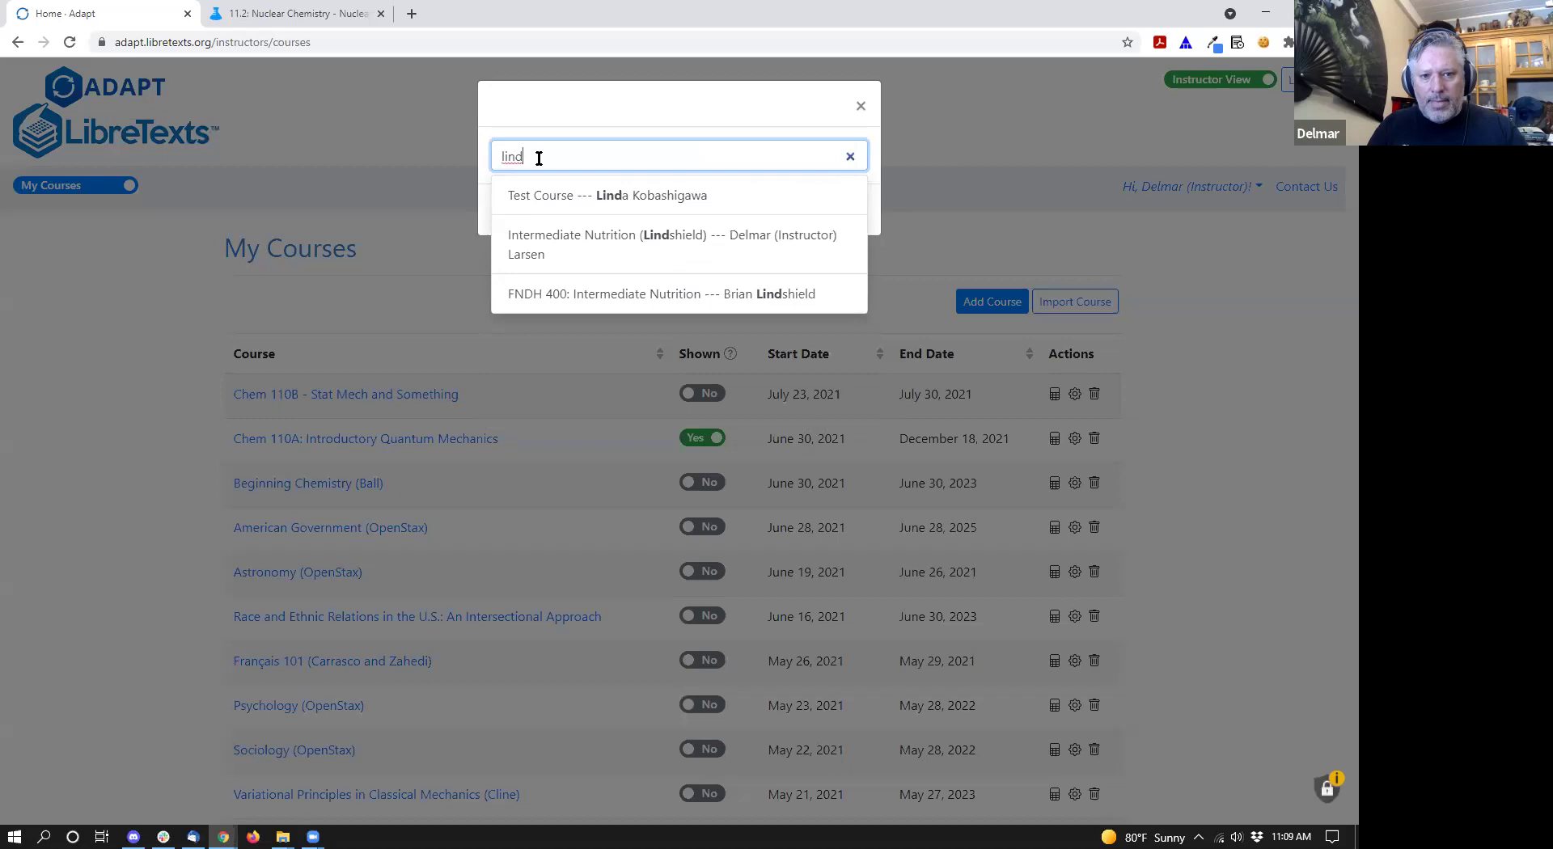
click(627, 293)
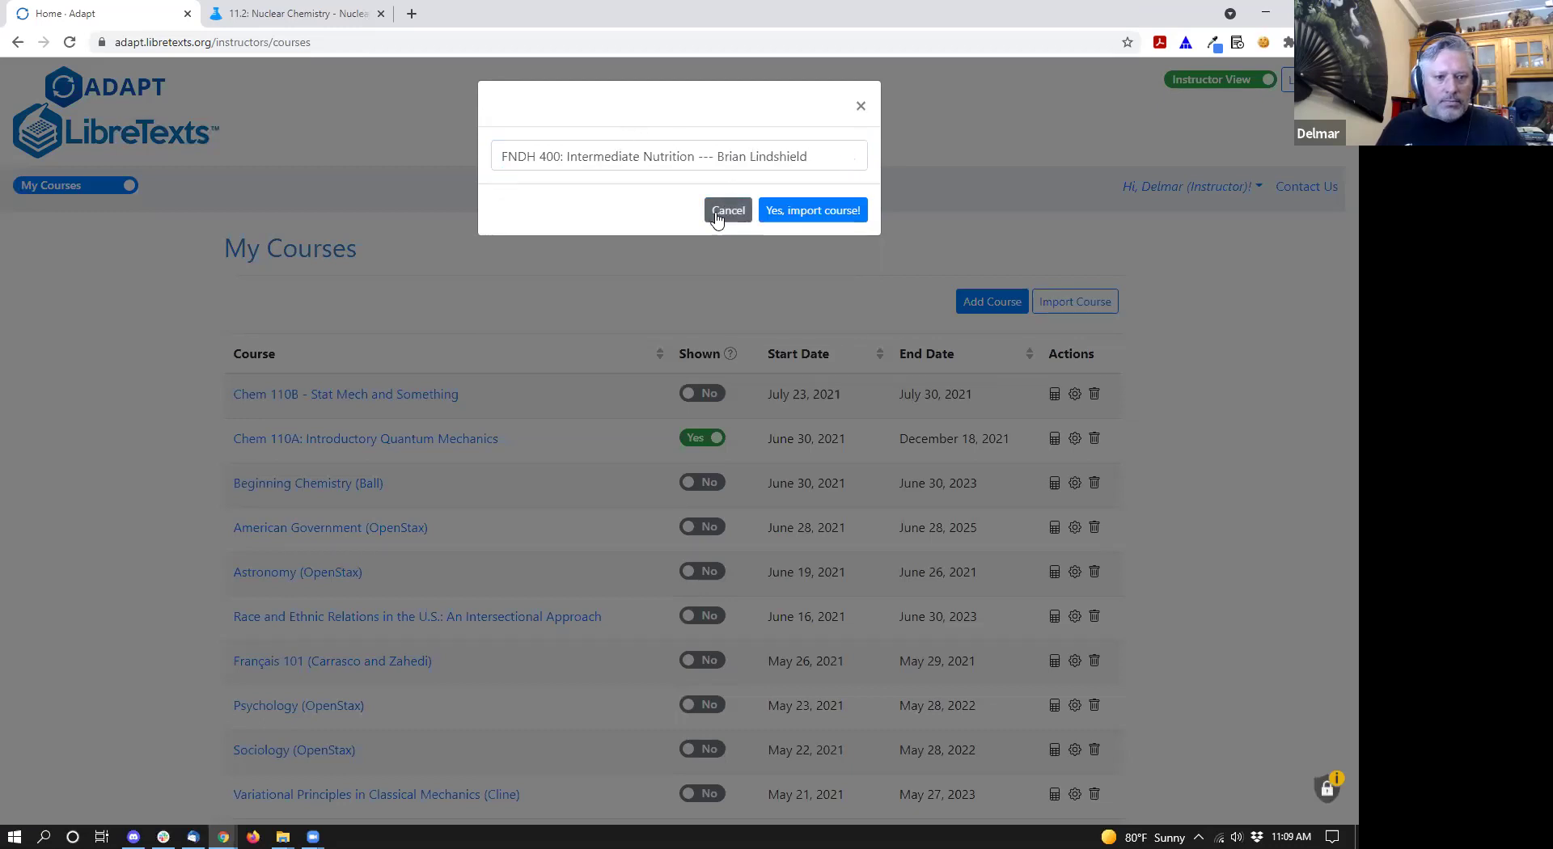
click(770, 223)
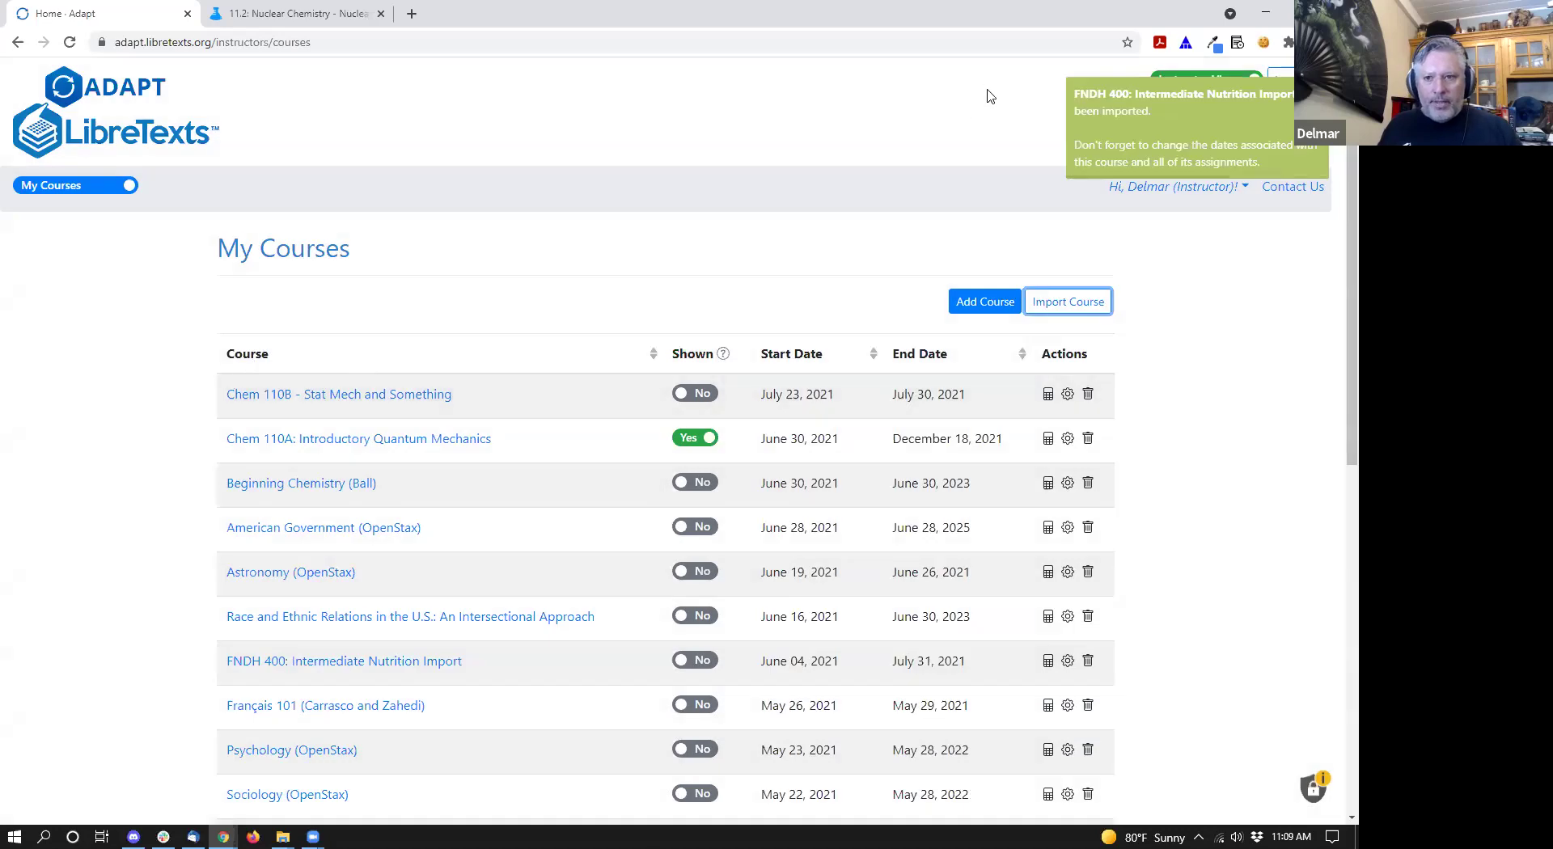
- Open the imported FNDH 400: Intermediate Nutrition course and view the questions of its Chapter 2-2.2 assignment
click(1116, 148)
scroll(267, 639, down, 6)
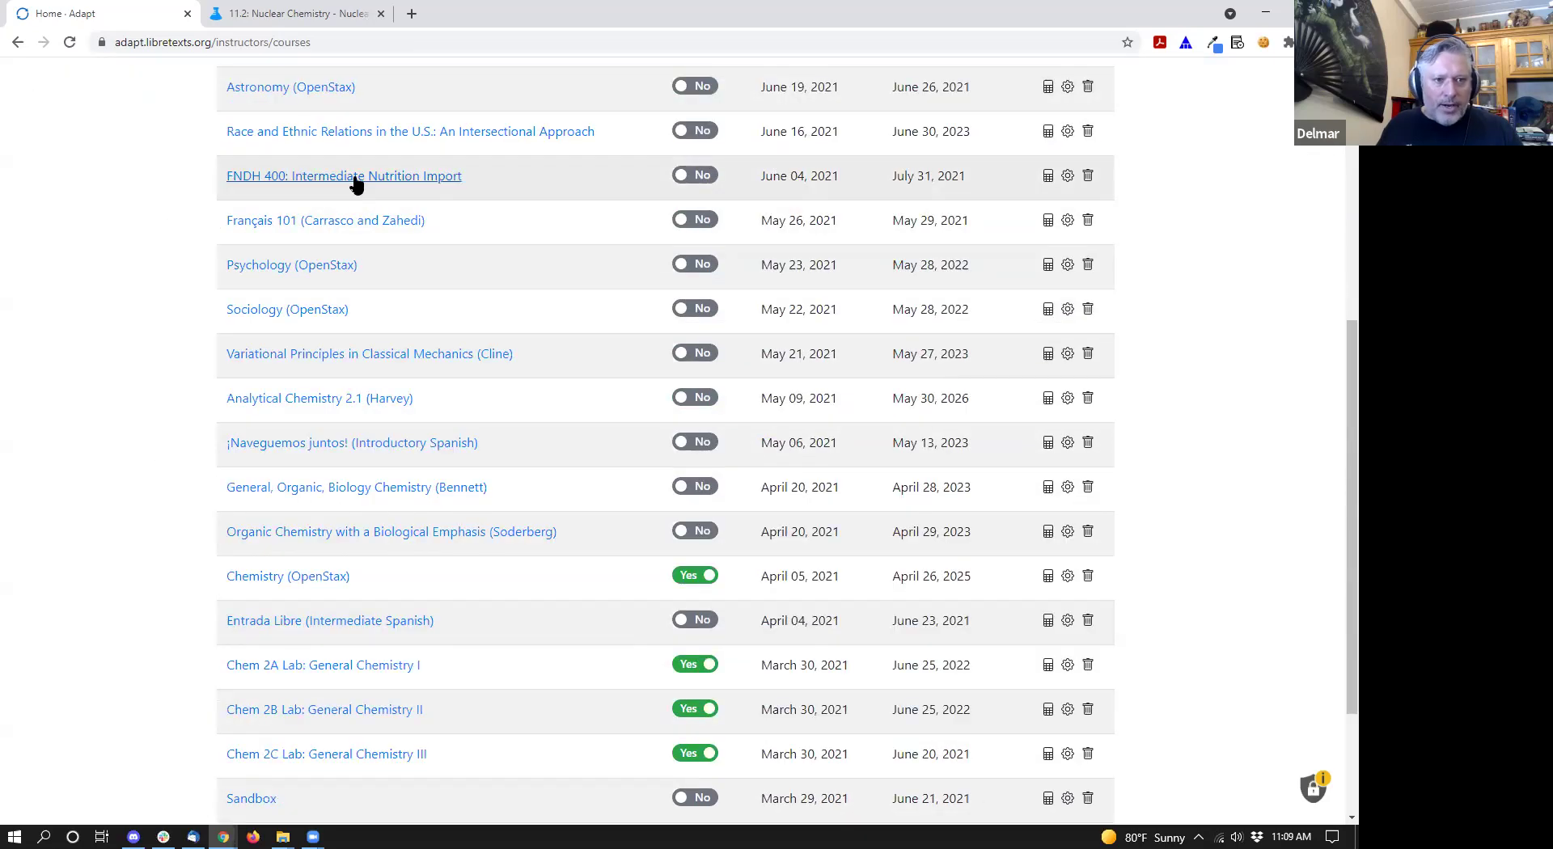
scroll(353, 181, up, 1)
scroll(291, 378, up, 1)
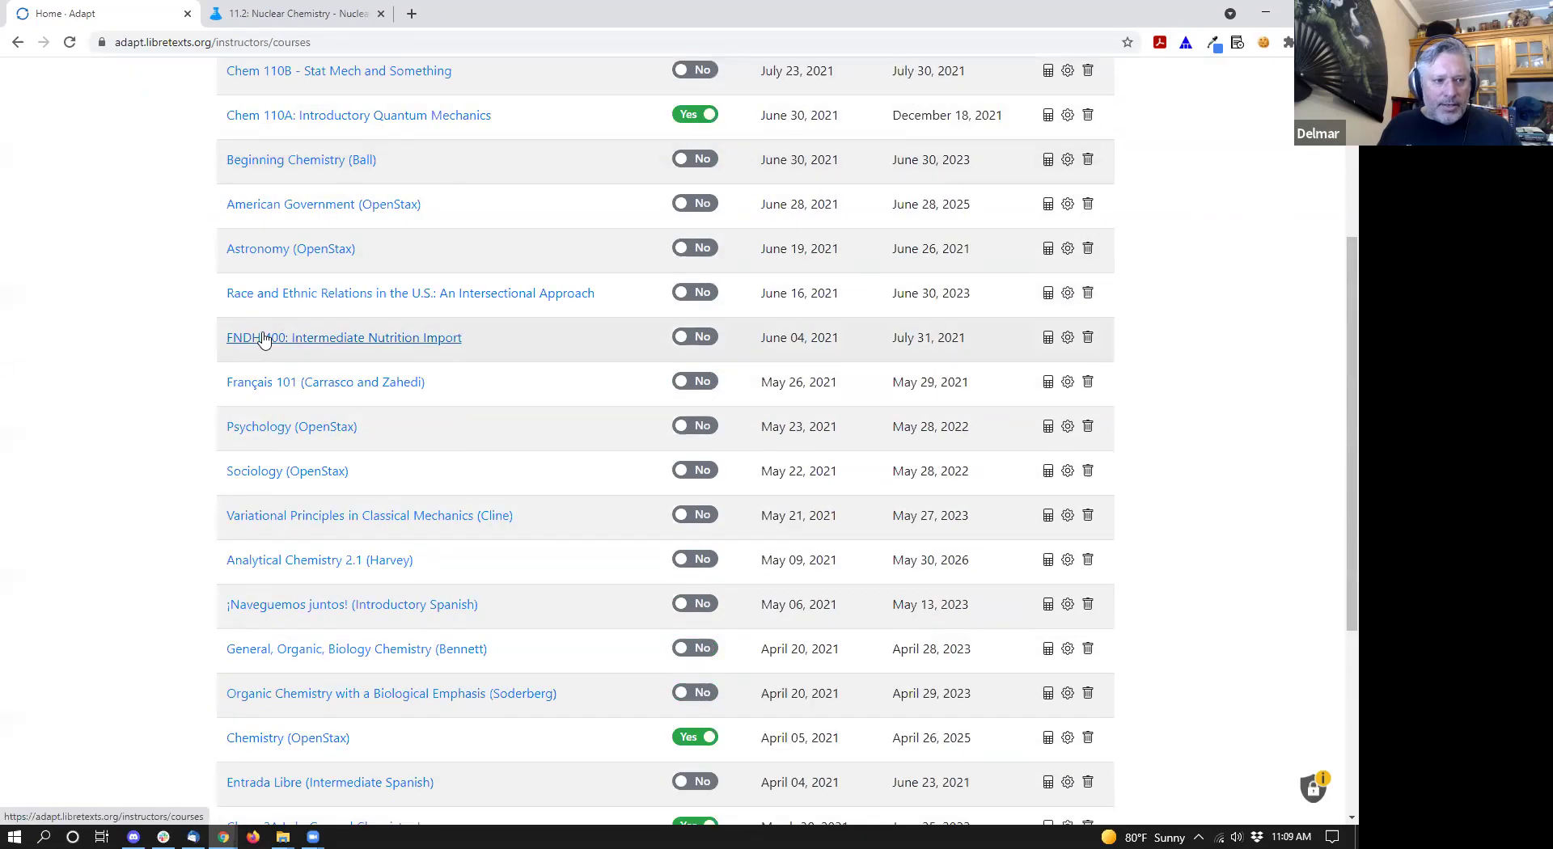
click(433, 340)
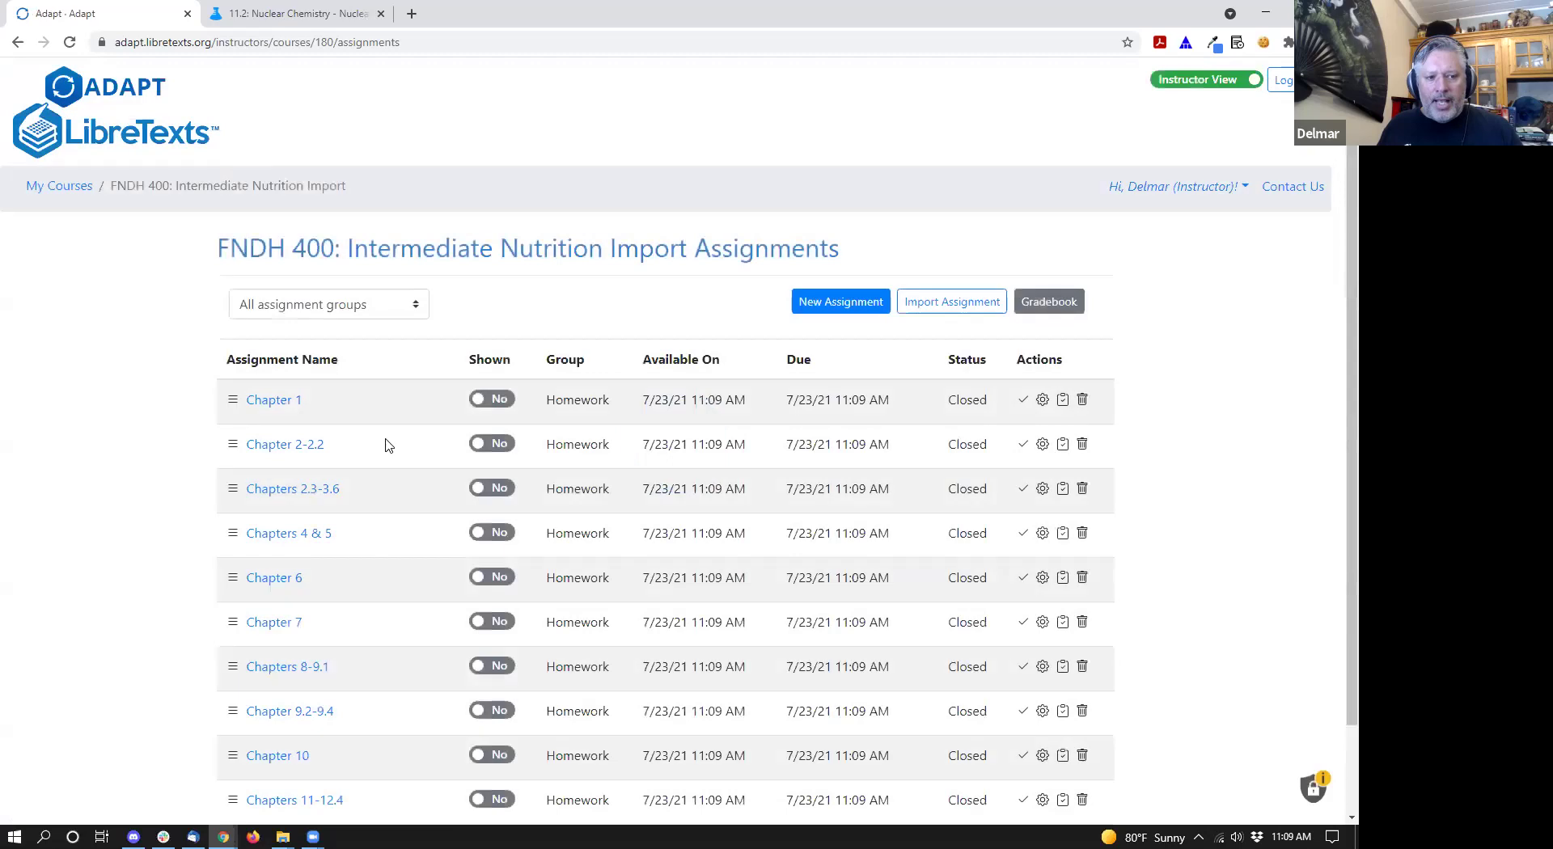
scroll(388, 444, down, 1)
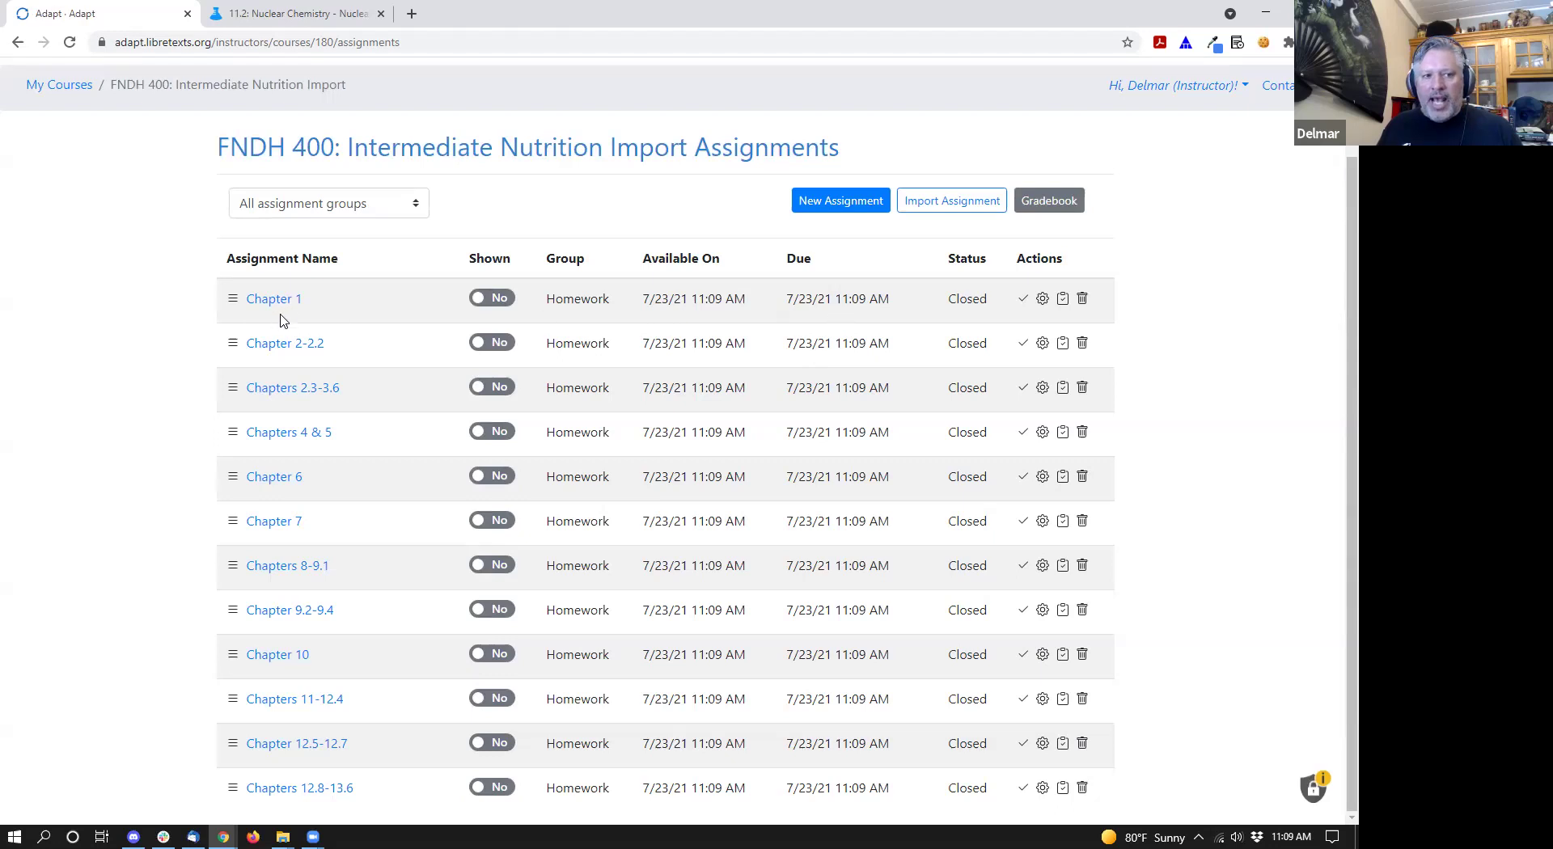
click(264, 341)
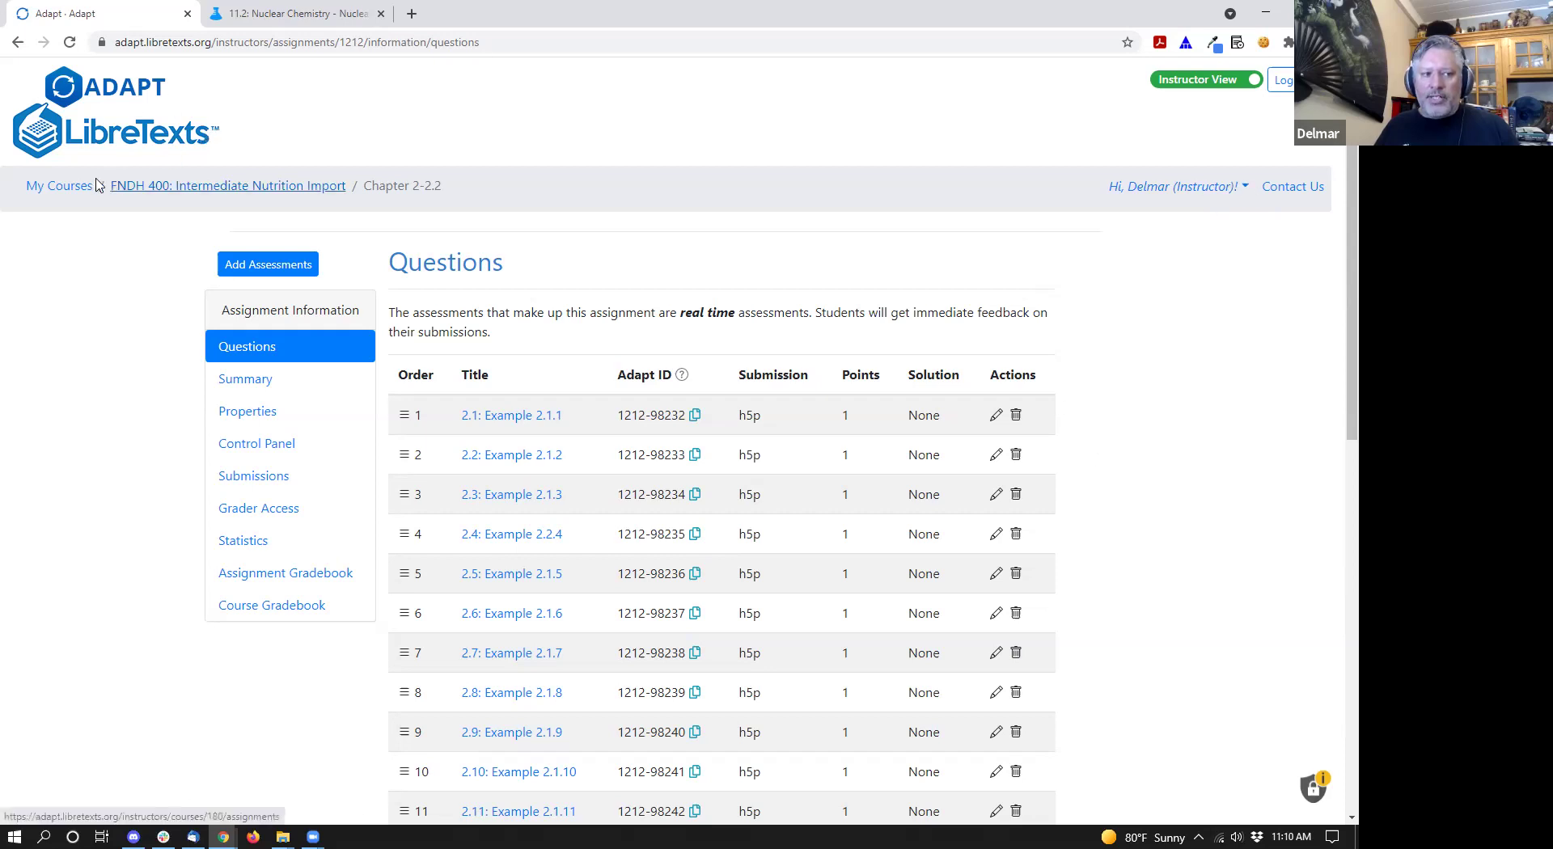
- Import assignment 4: Macronutrient Uptake, Absorption, and Transport from Intermediate Nutrition into Chem 110B, with properties and questions
click(65, 188)
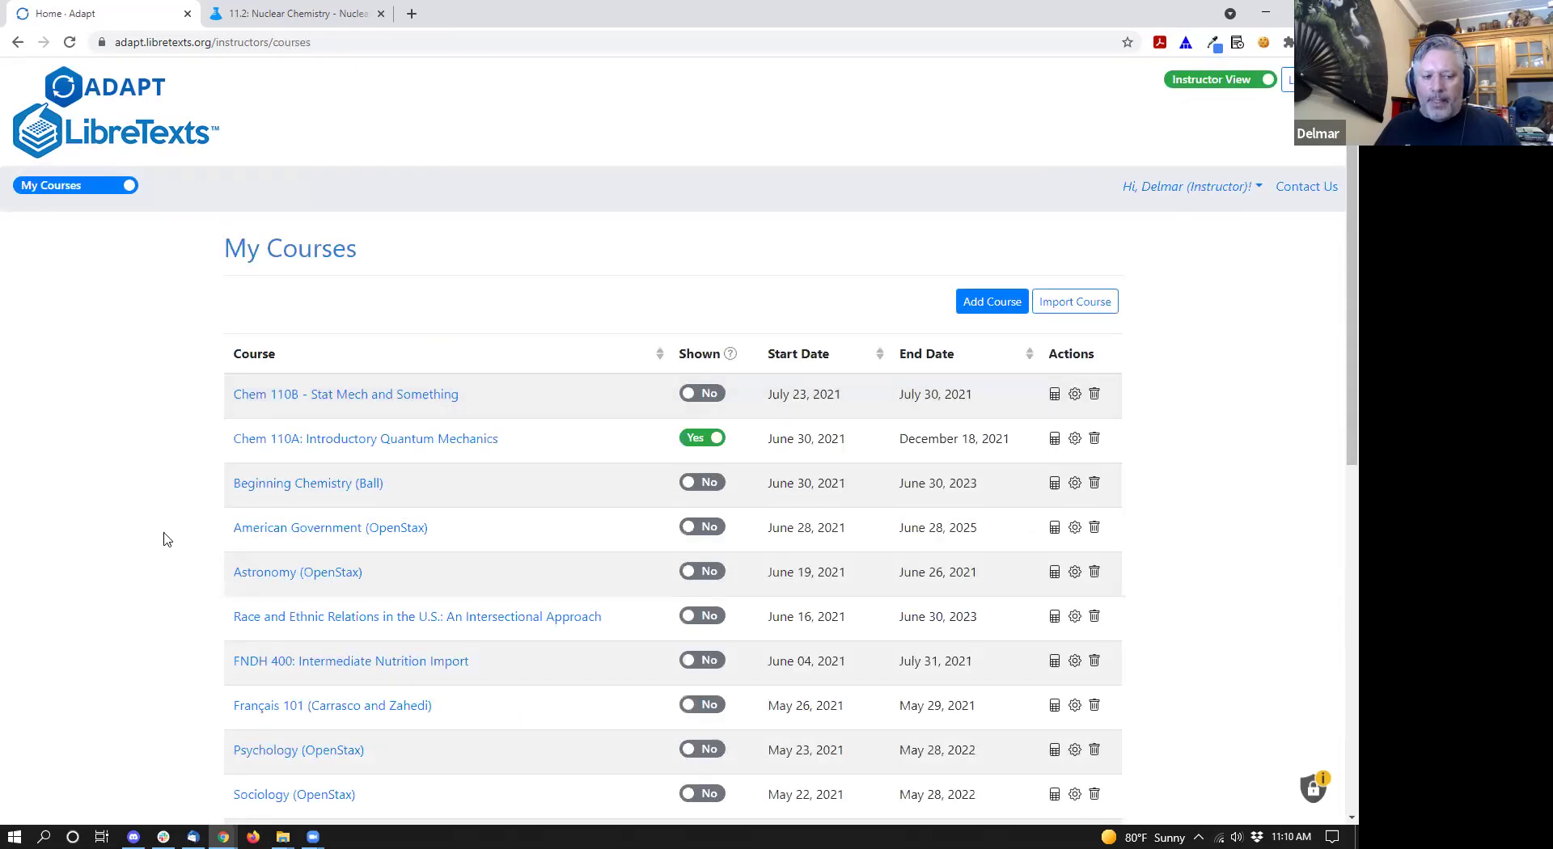
click(361, 394)
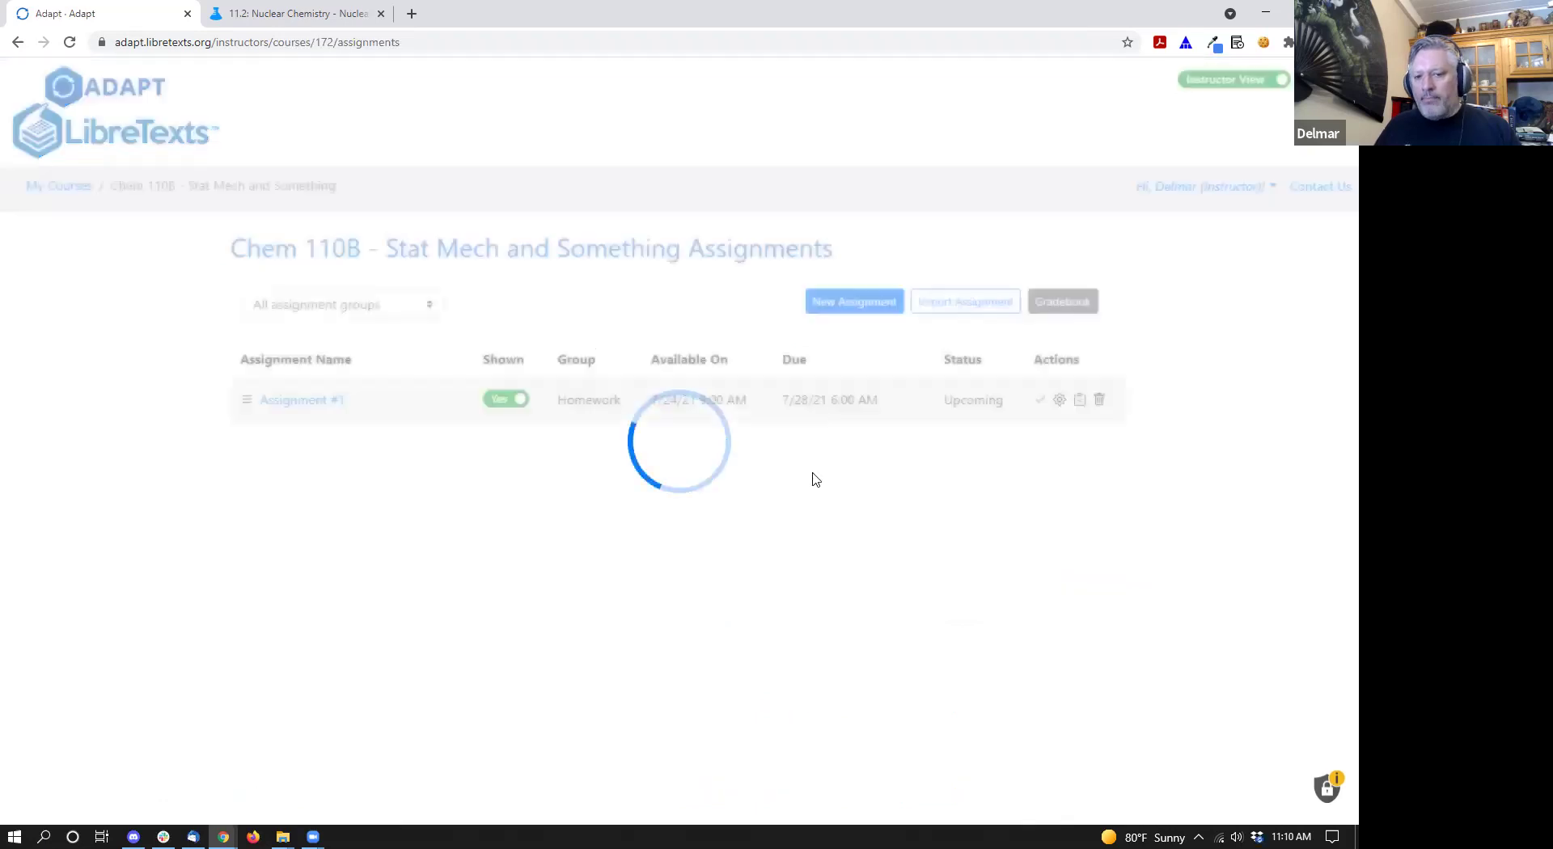
click(921, 302)
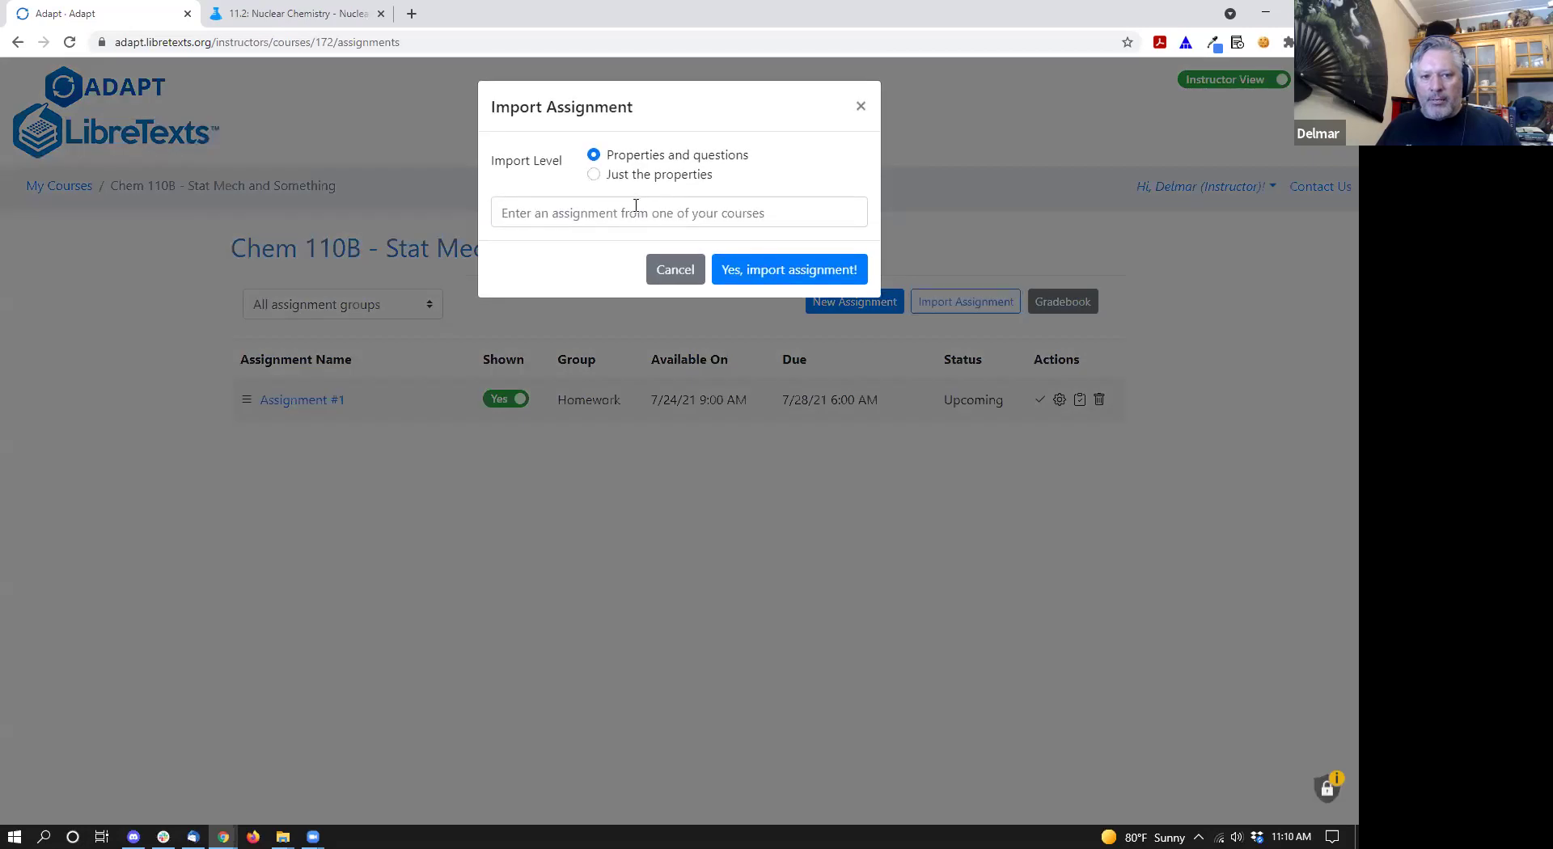
click(639, 204)
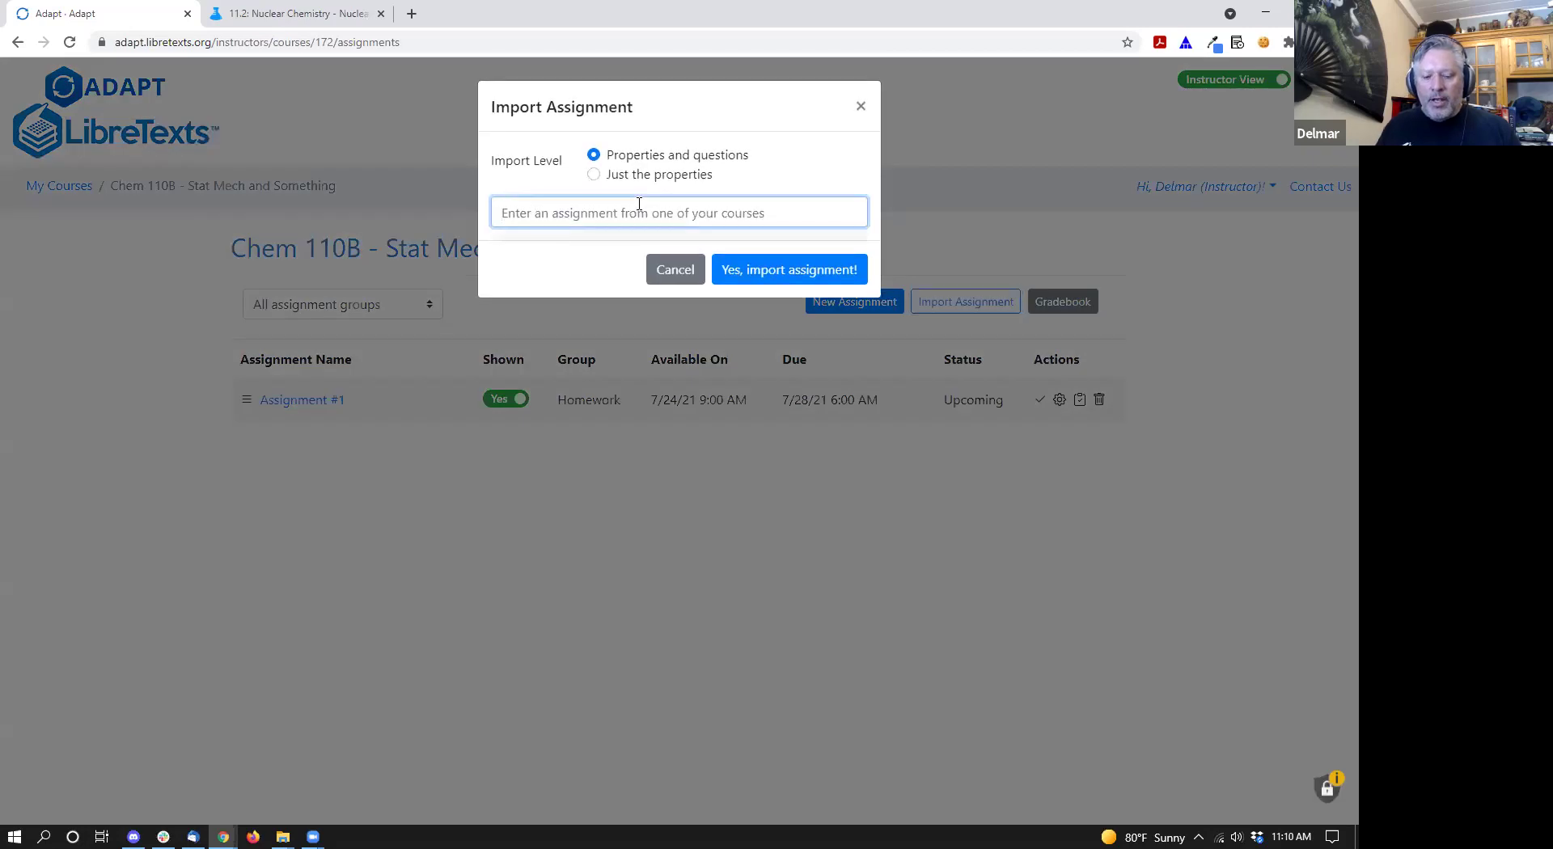
text(lind)
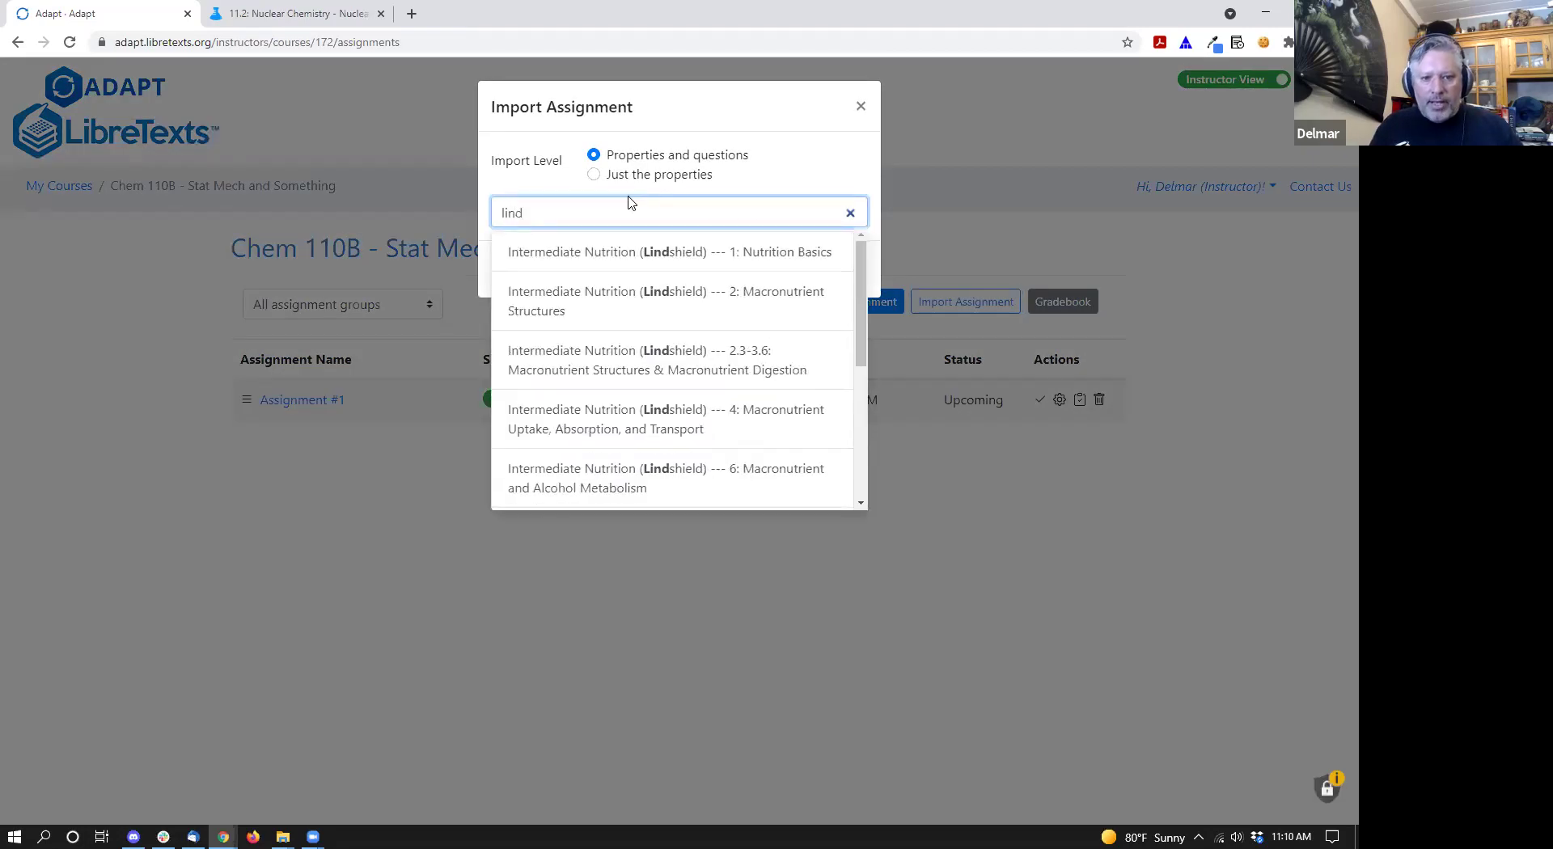
click(635, 438)
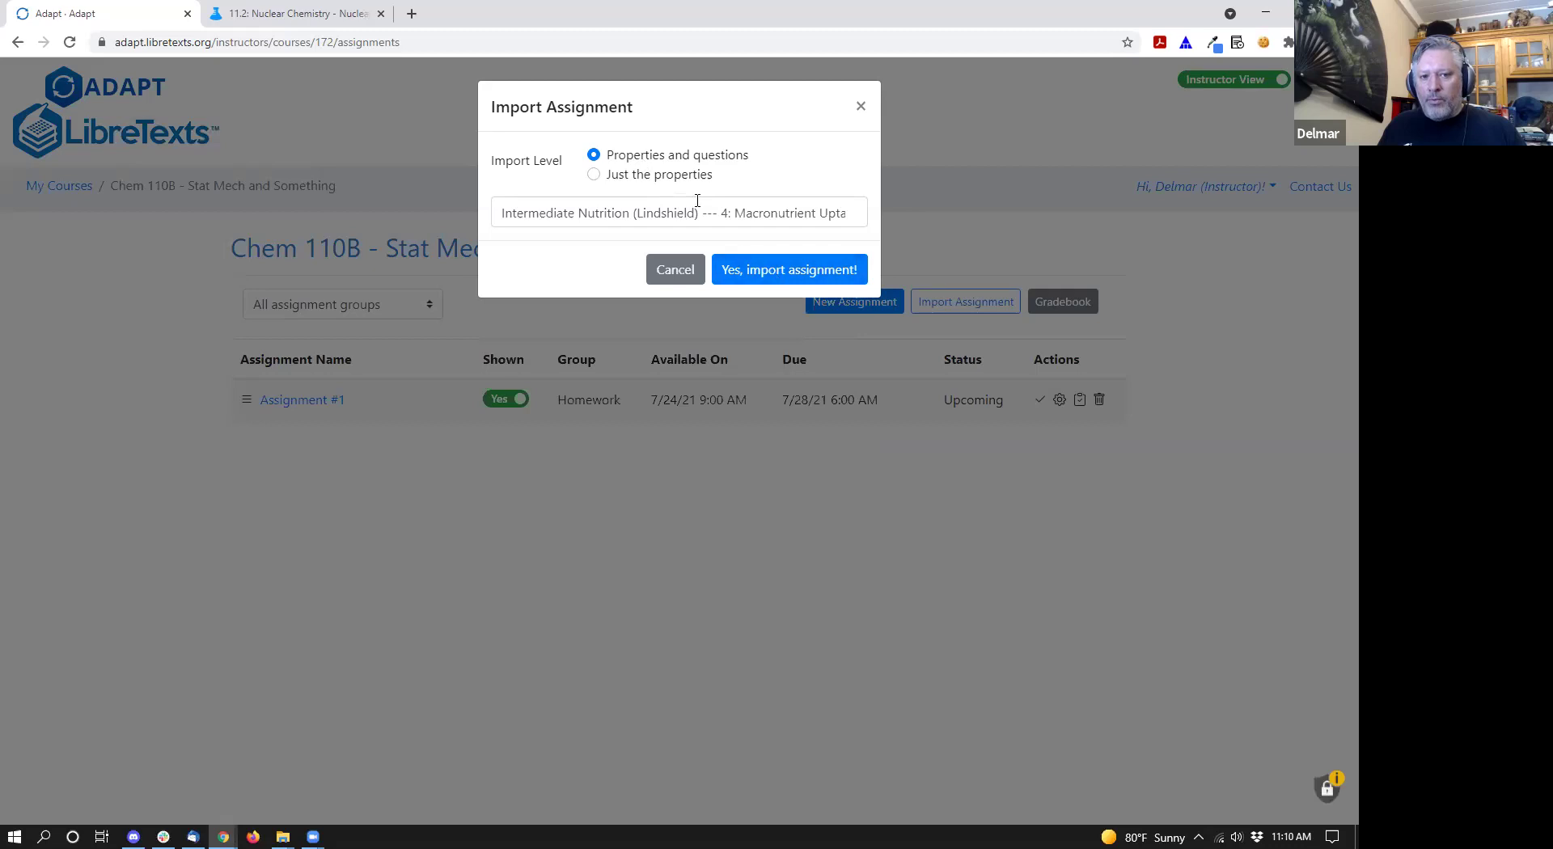
click(754, 270)
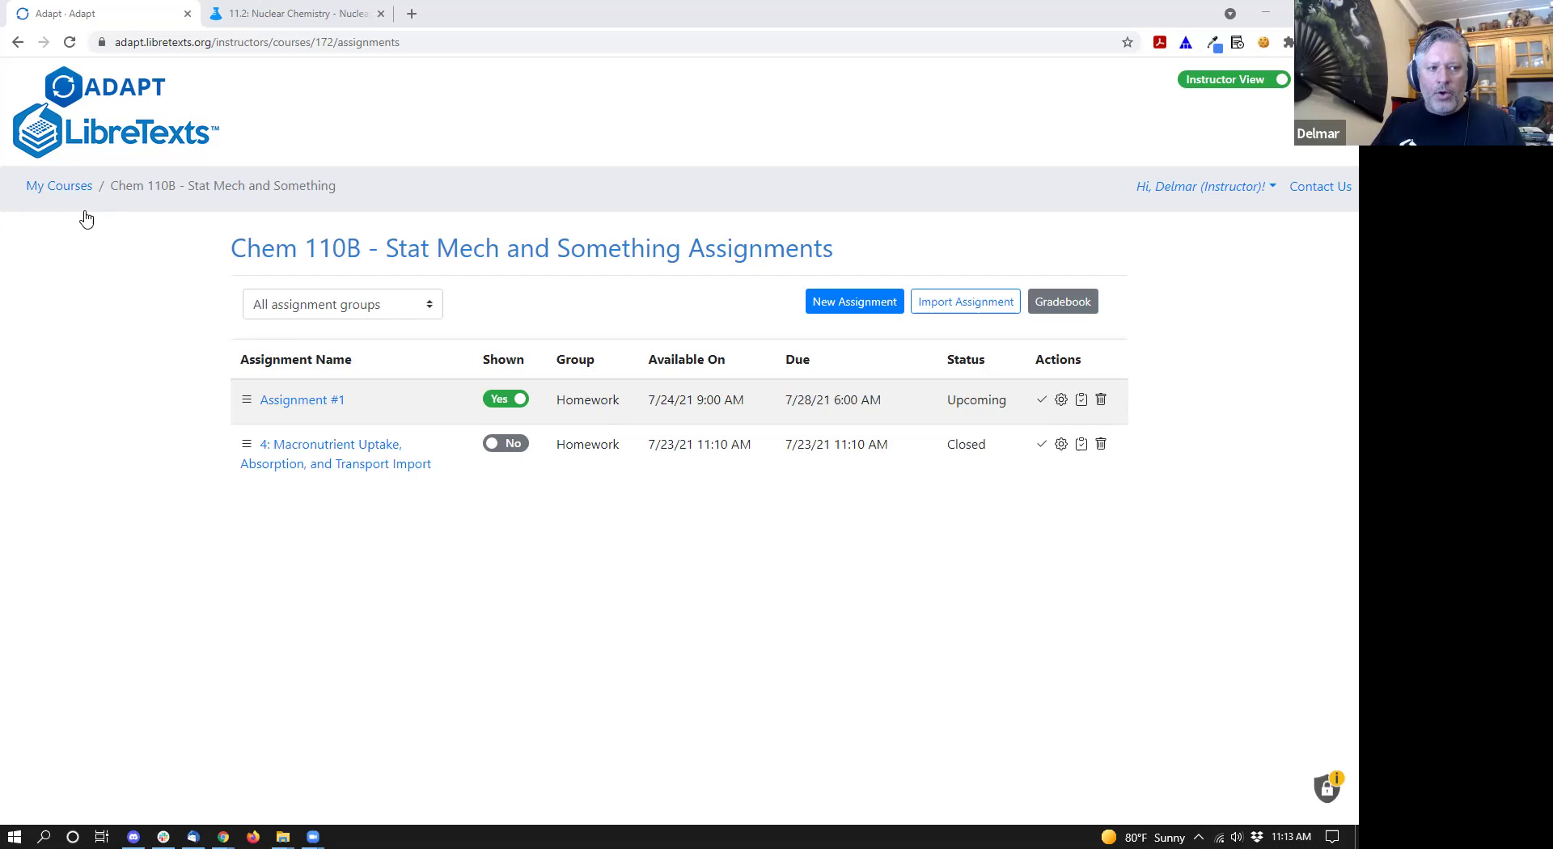
- View the Radioactive decay processes learning tree in the editor, shift the tree by its root node, and return to the course list
click(54, 187)
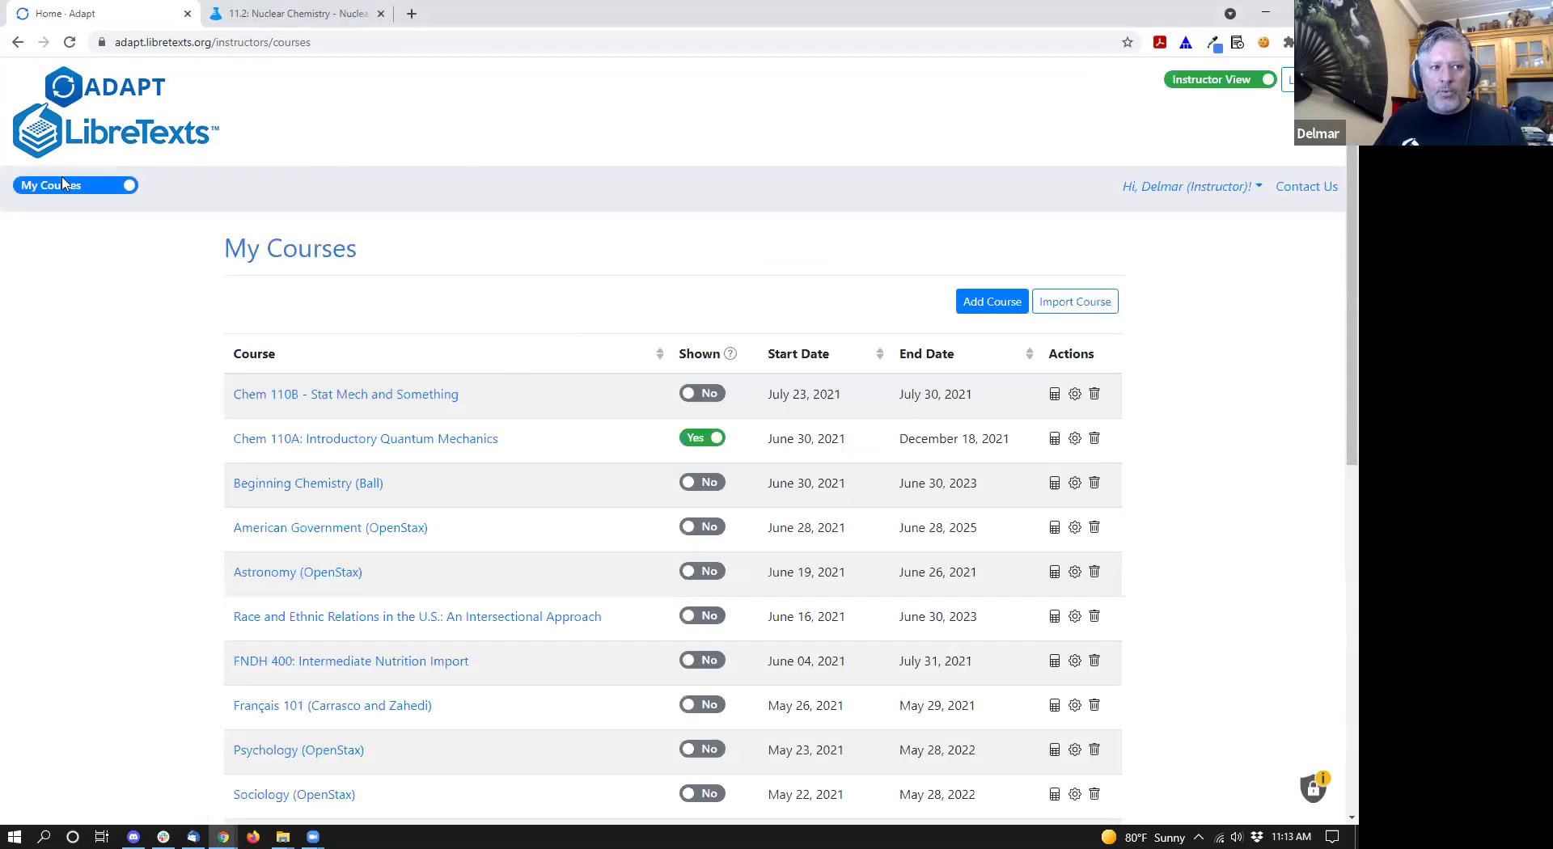
click(87, 192)
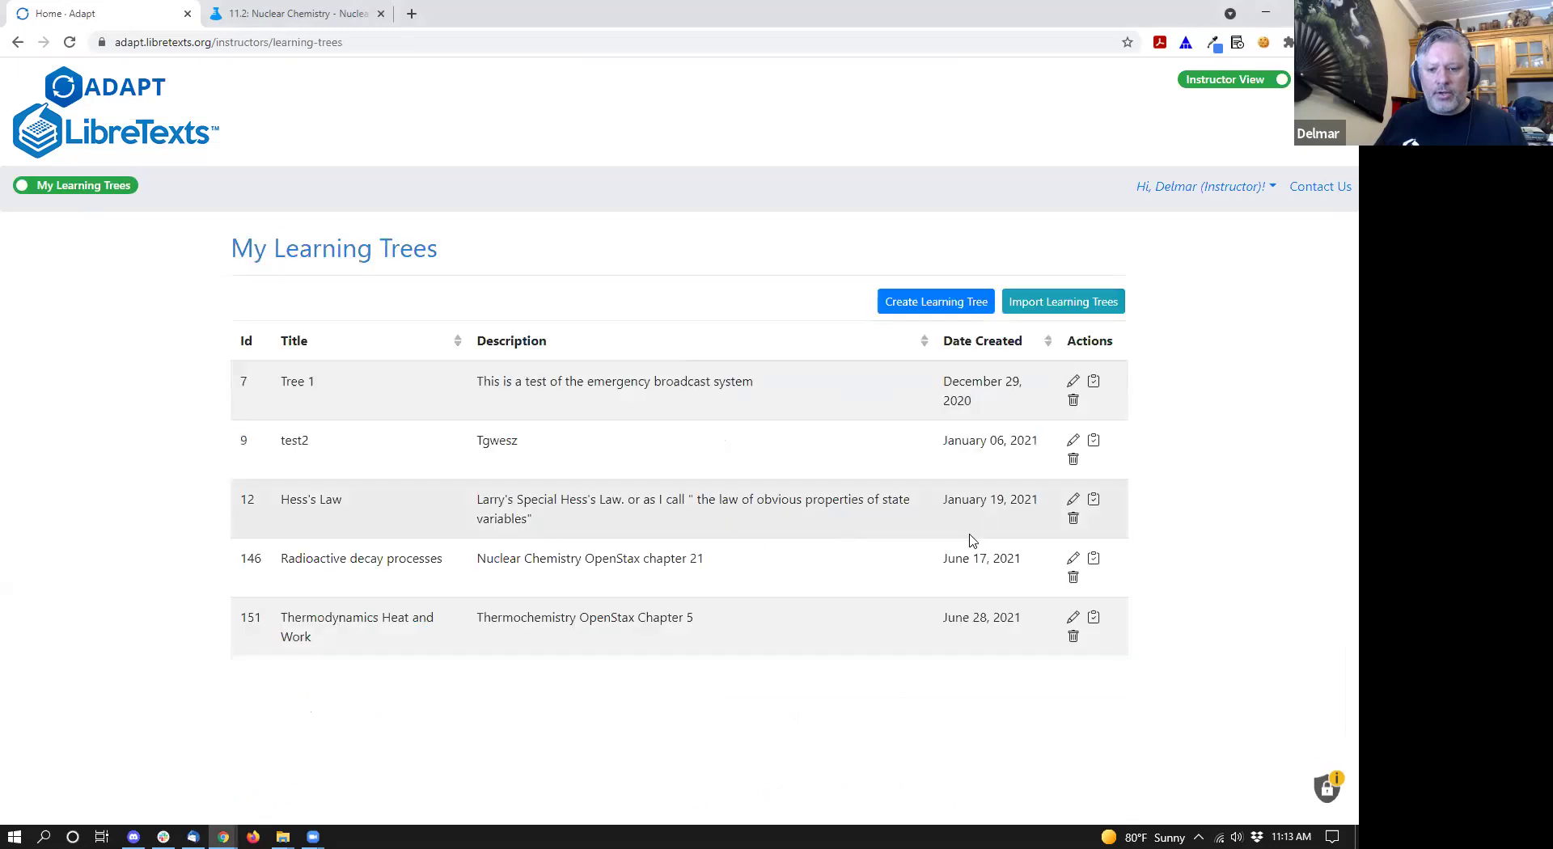
click(1070, 566)
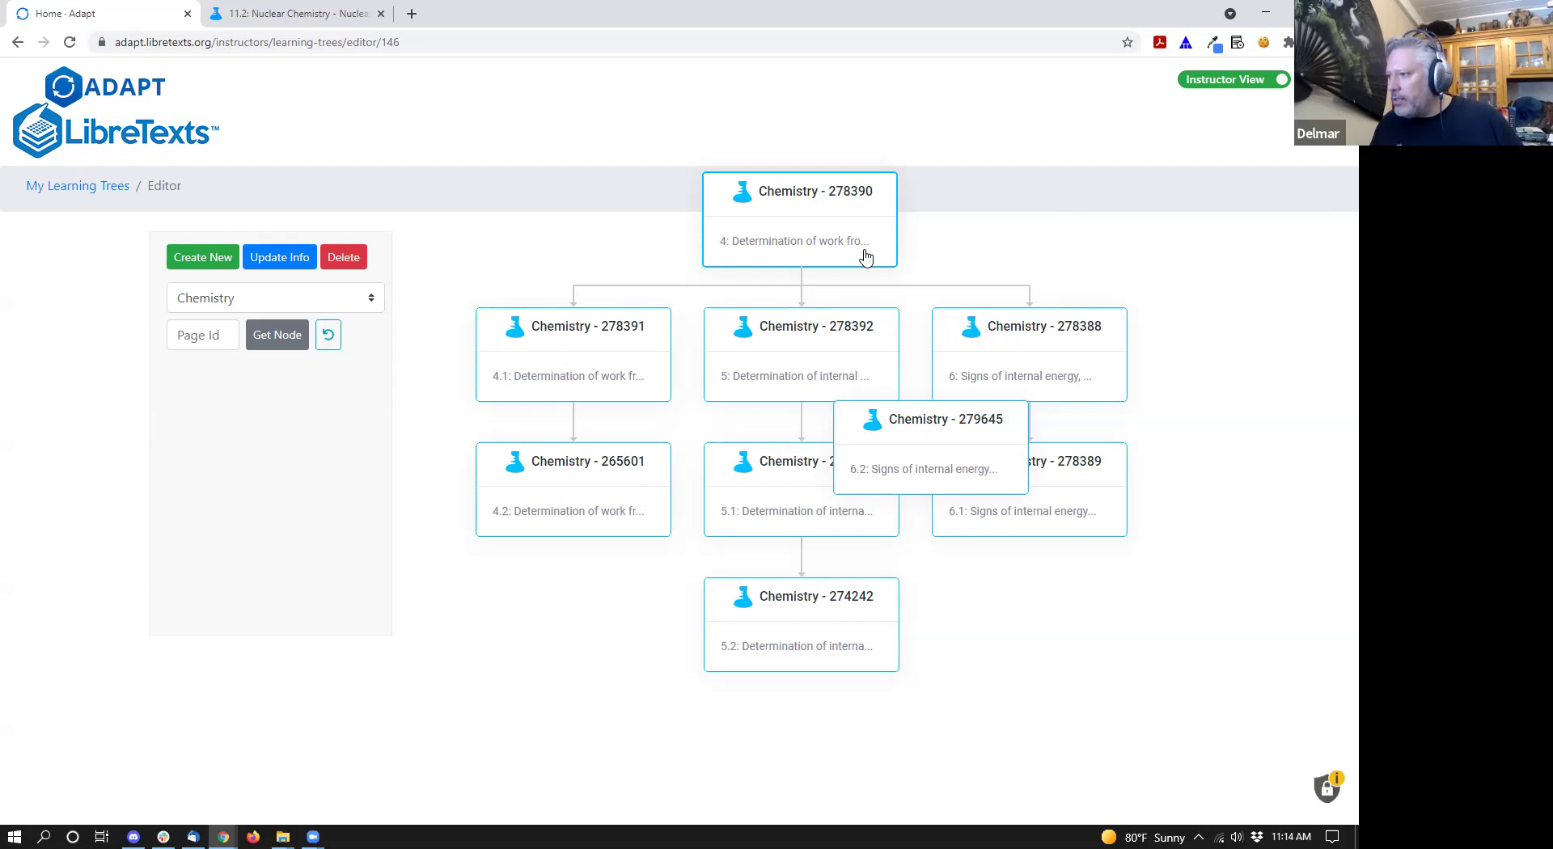
drag(865, 257, 1281, 183)
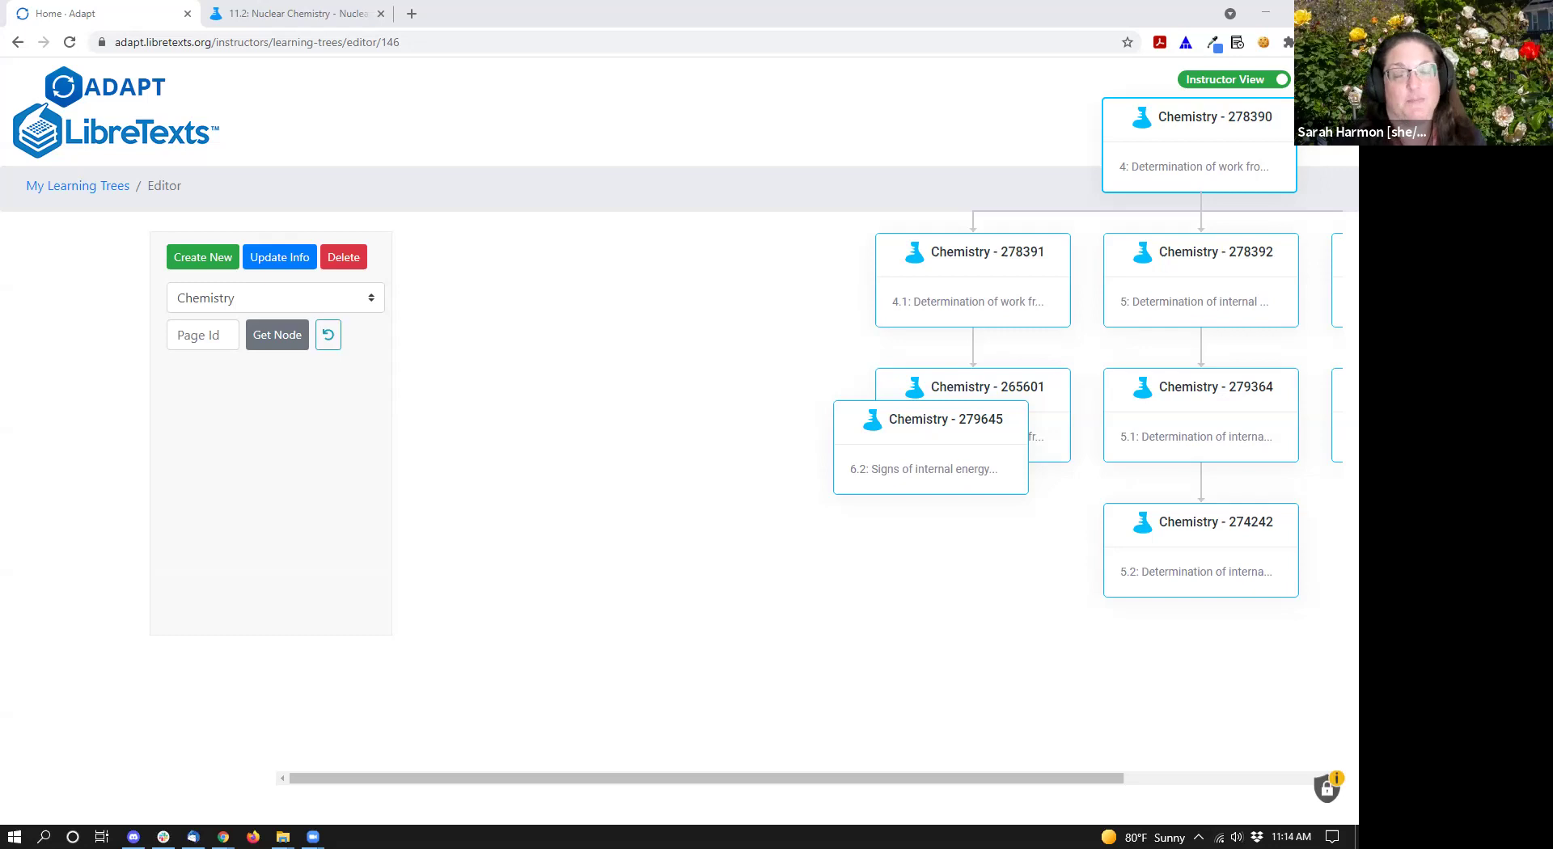
click(14, 41)
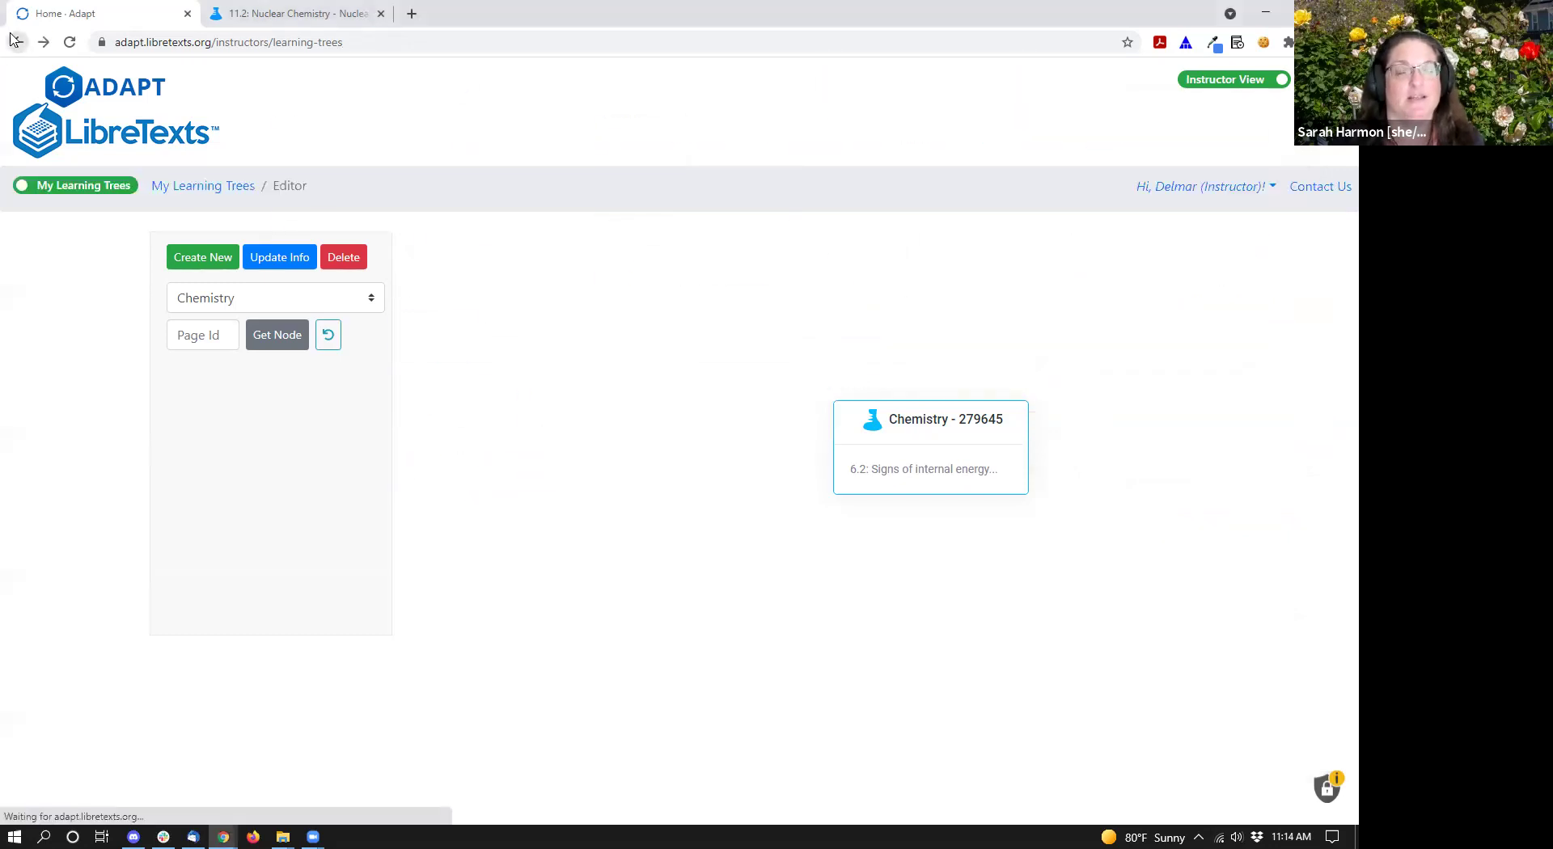
click(14, 41)
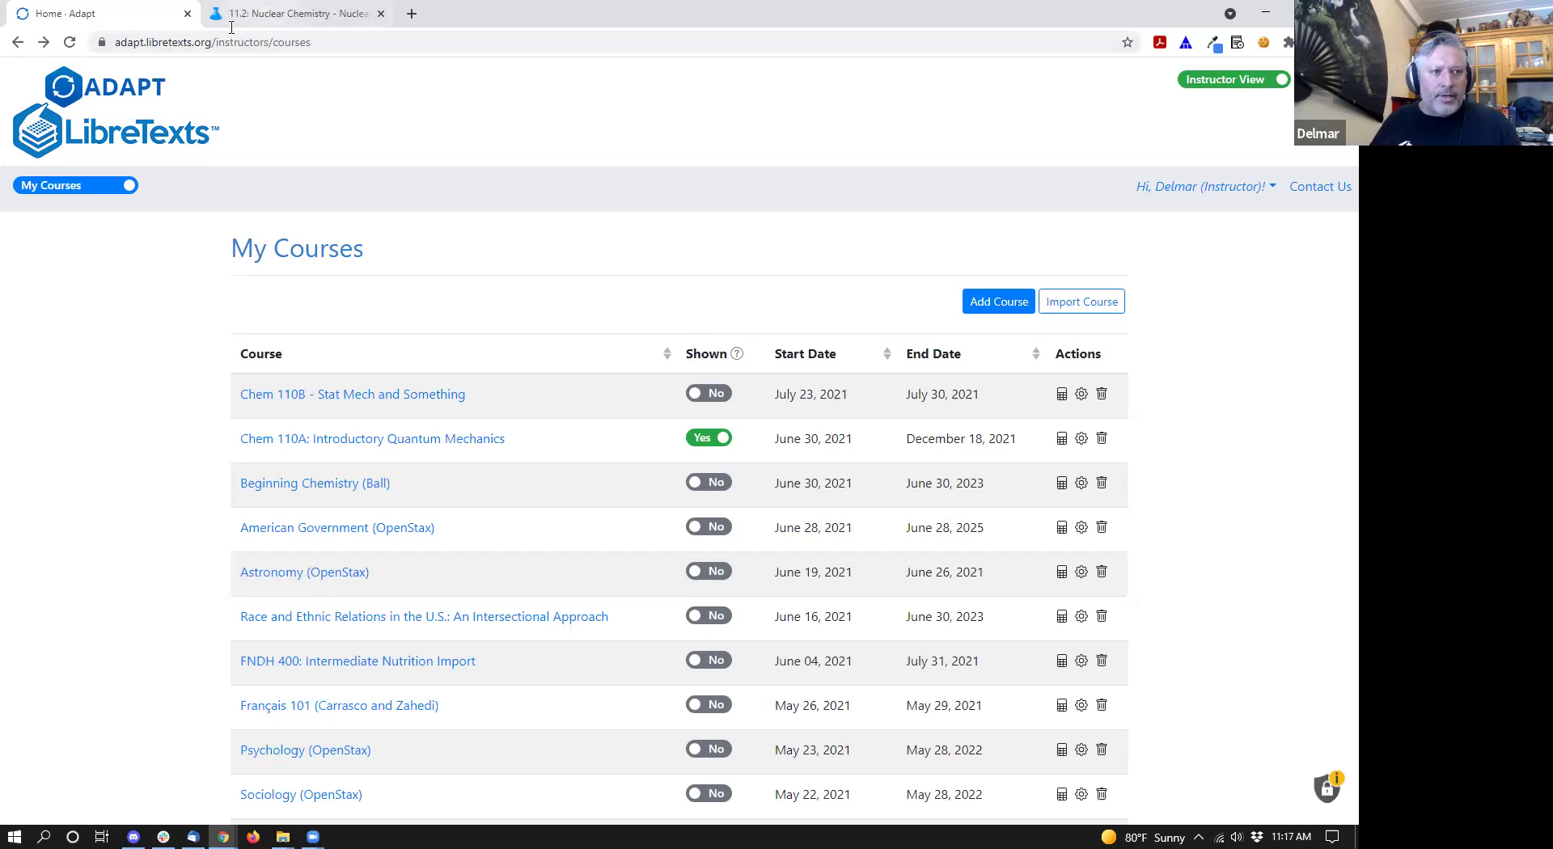
- Open Chem 110B's Assignment #1 for adding questions and switch to searching by tag
click(434, 400)
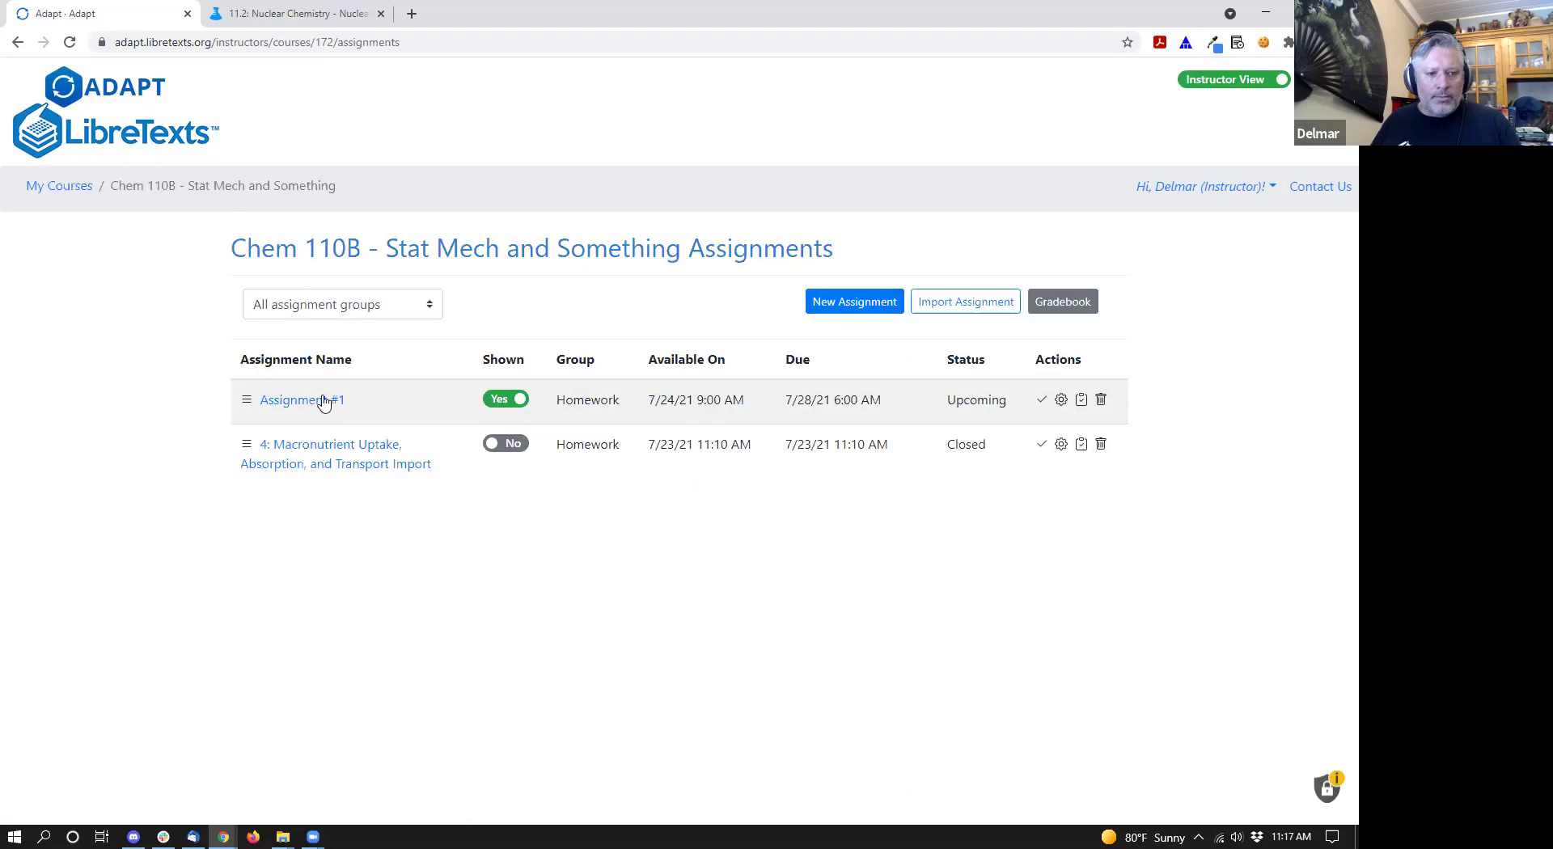
click(333, 402)
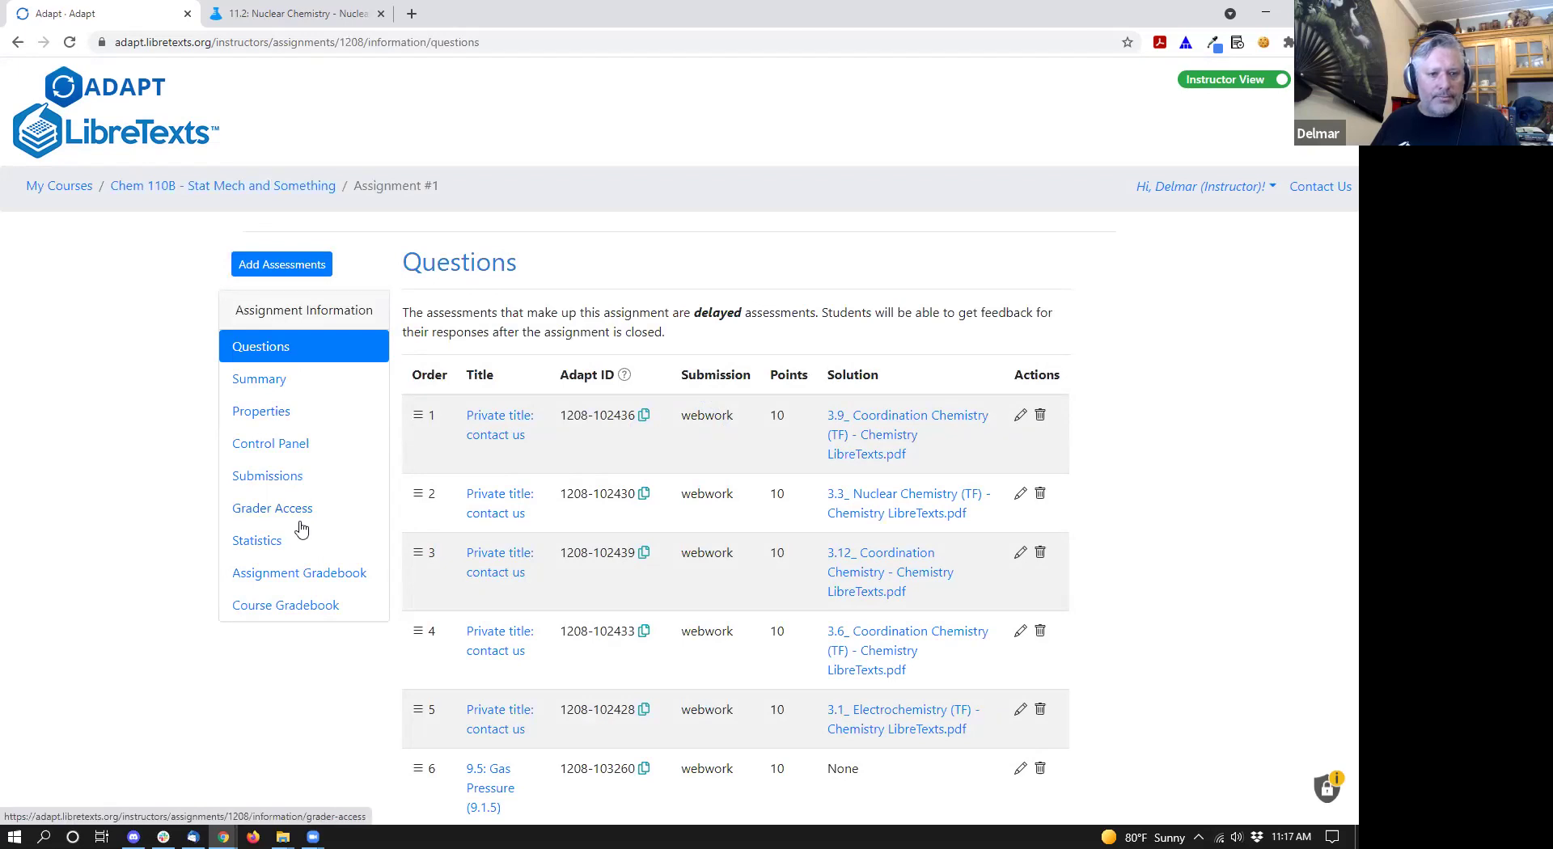
click(283, 264)
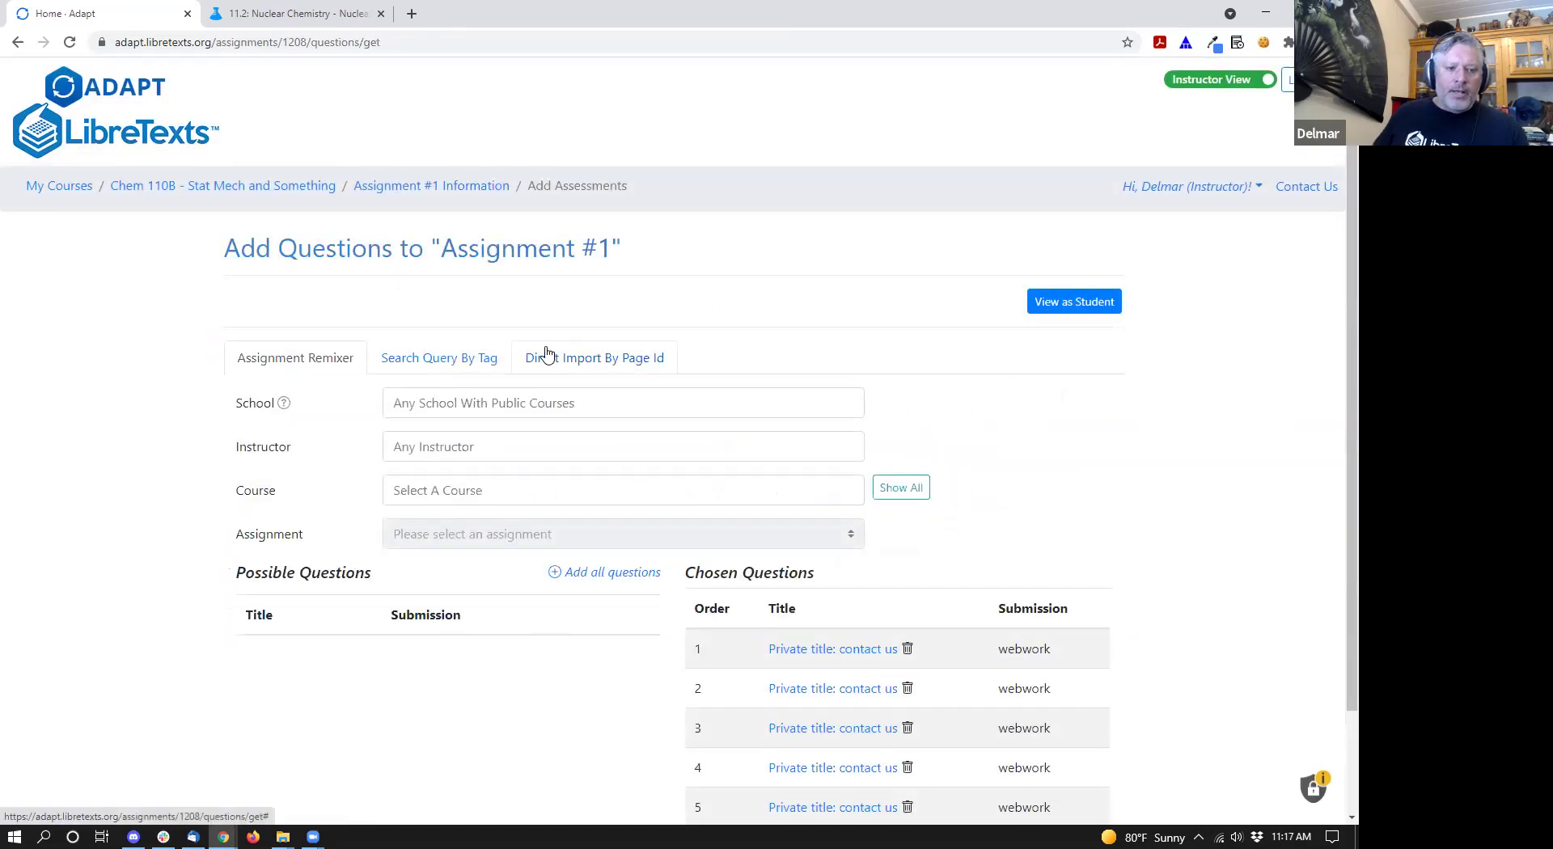
click(495, 357)
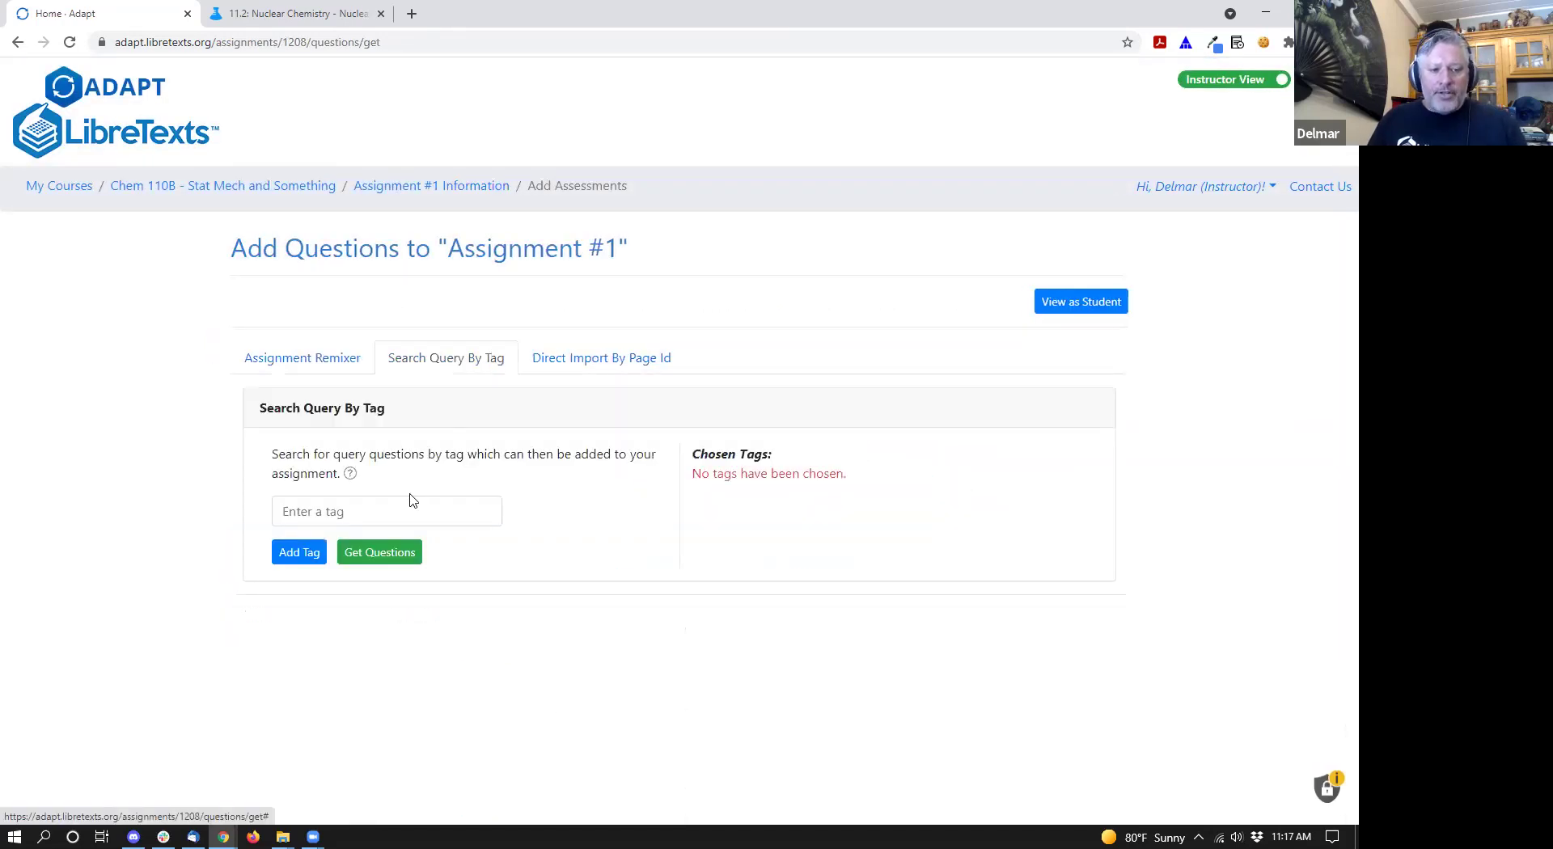
- Search for questions with the tag calculation and view the second question found
click(389, 506)
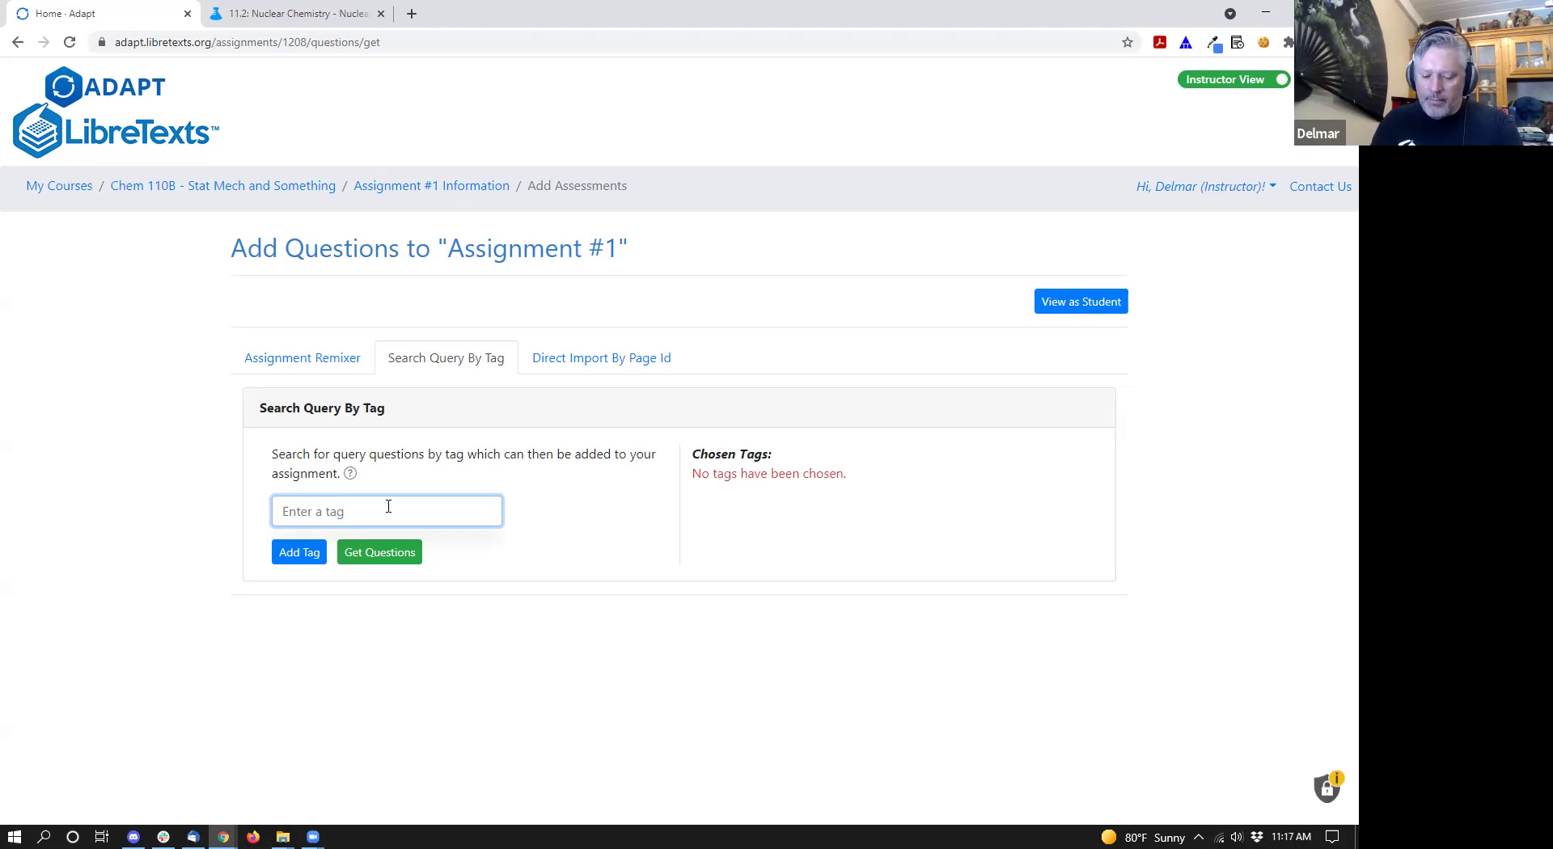
text(calc)
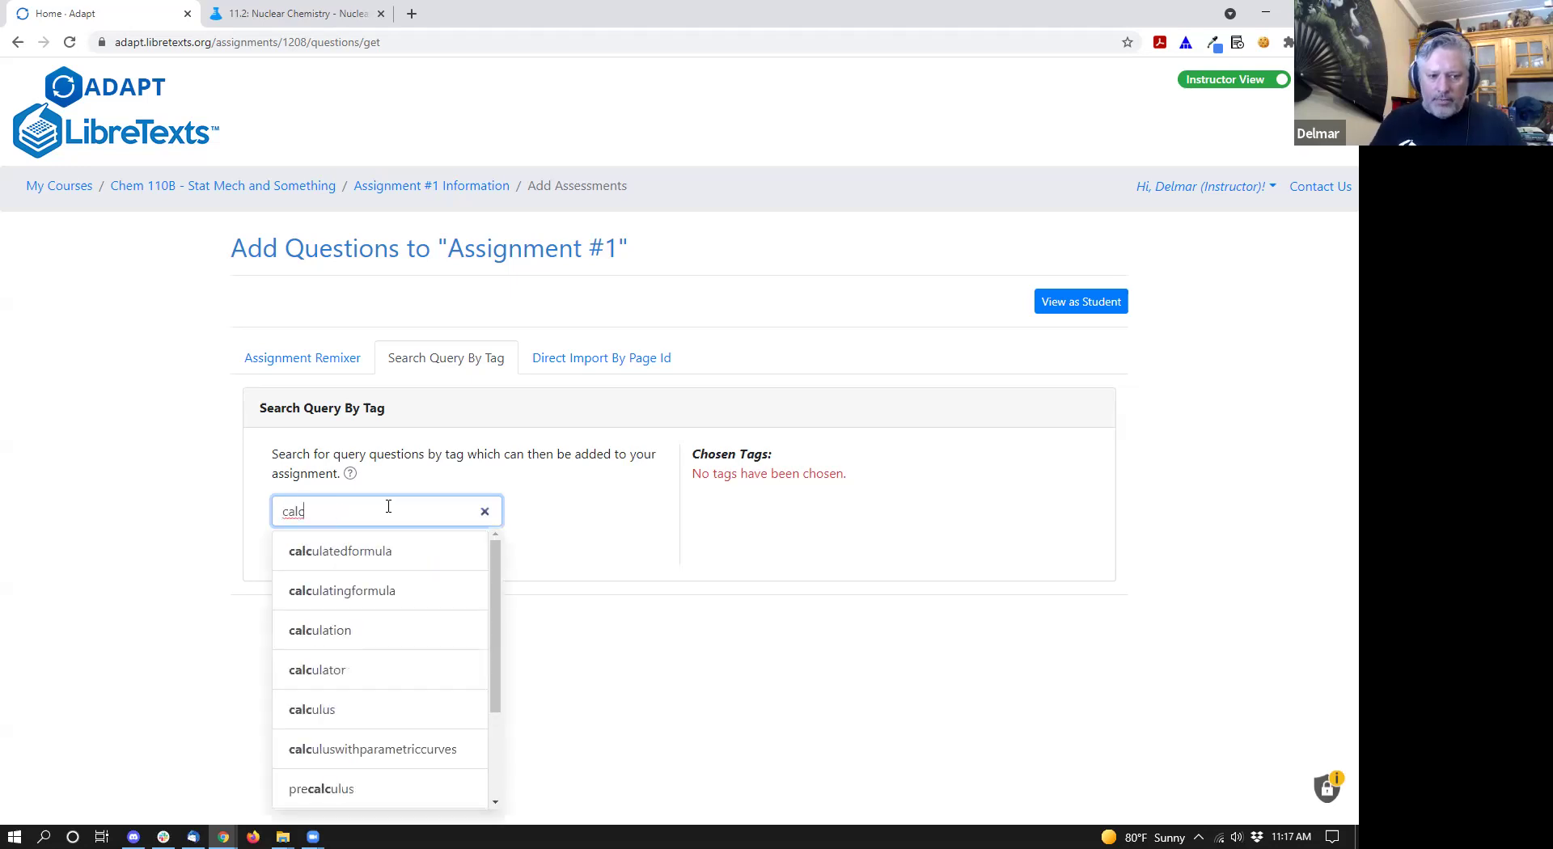
click(319, 630)
click(365, 555)
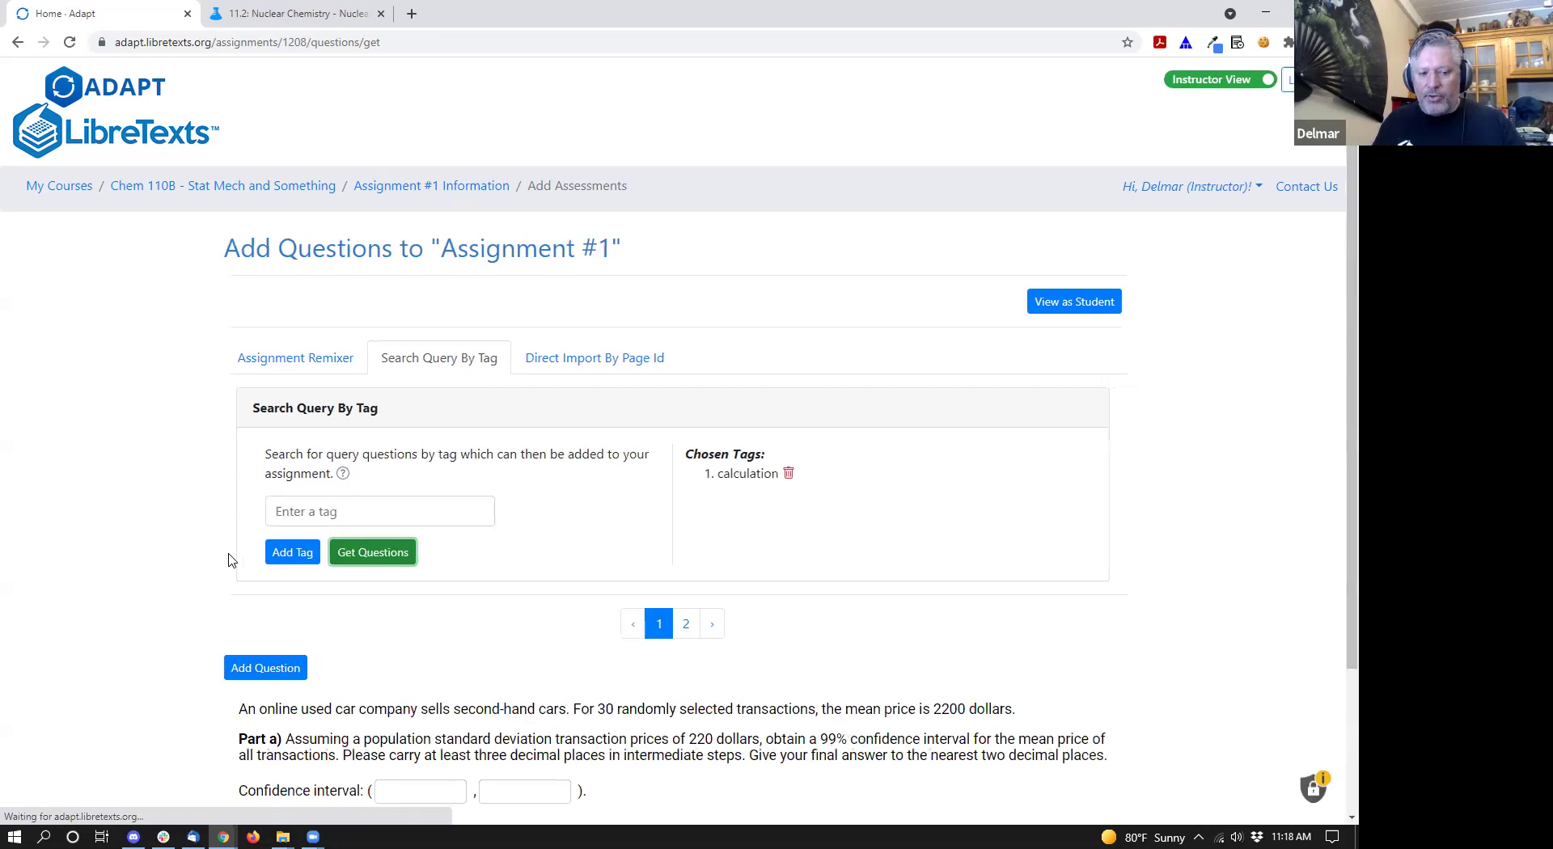
scroll(232, 561, down, 2)
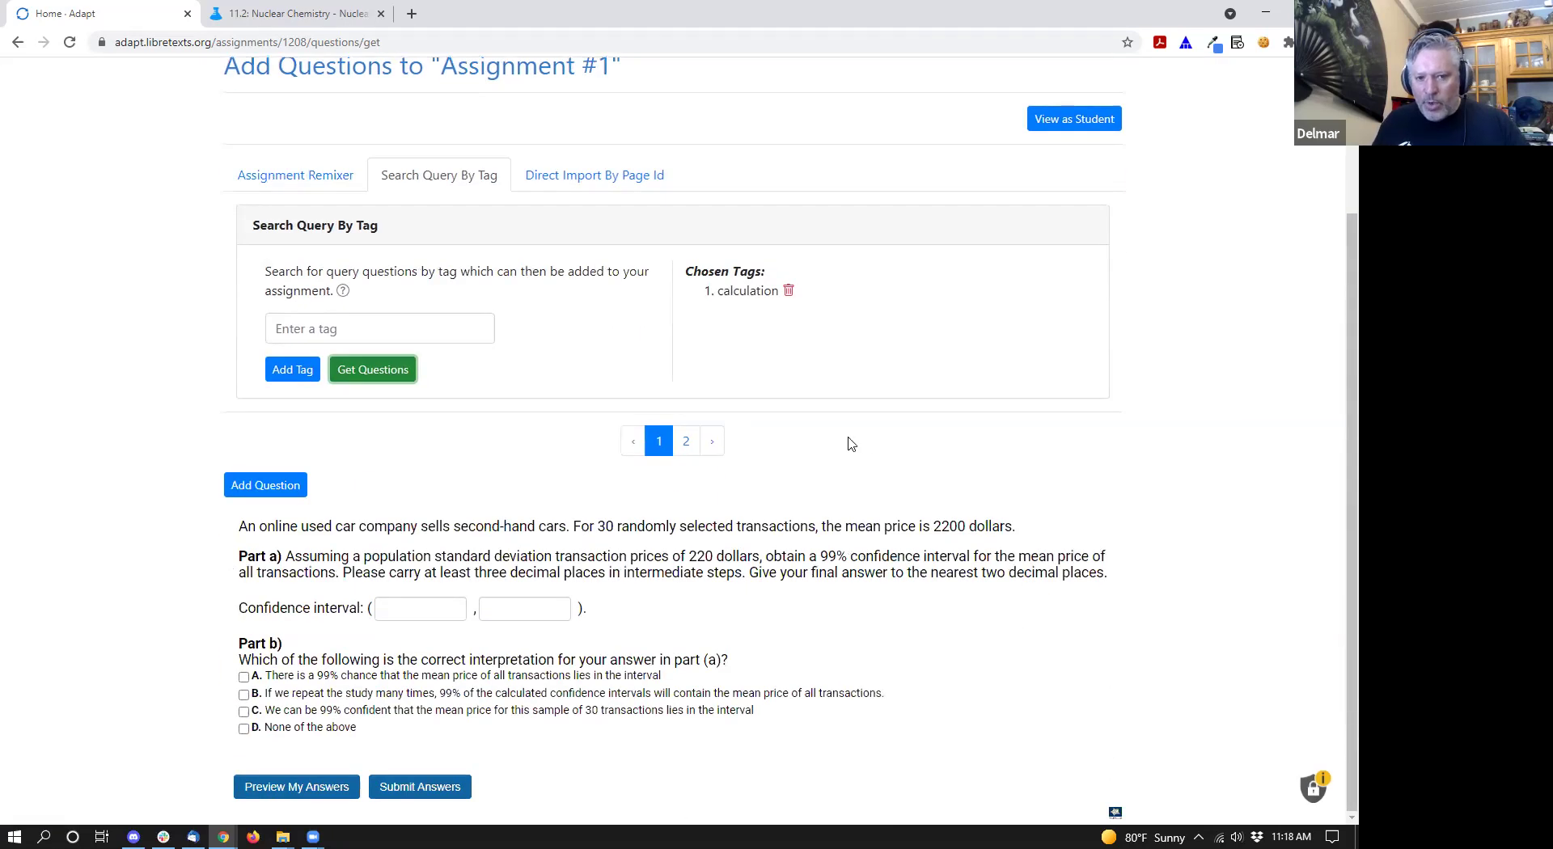
click(689, 451)
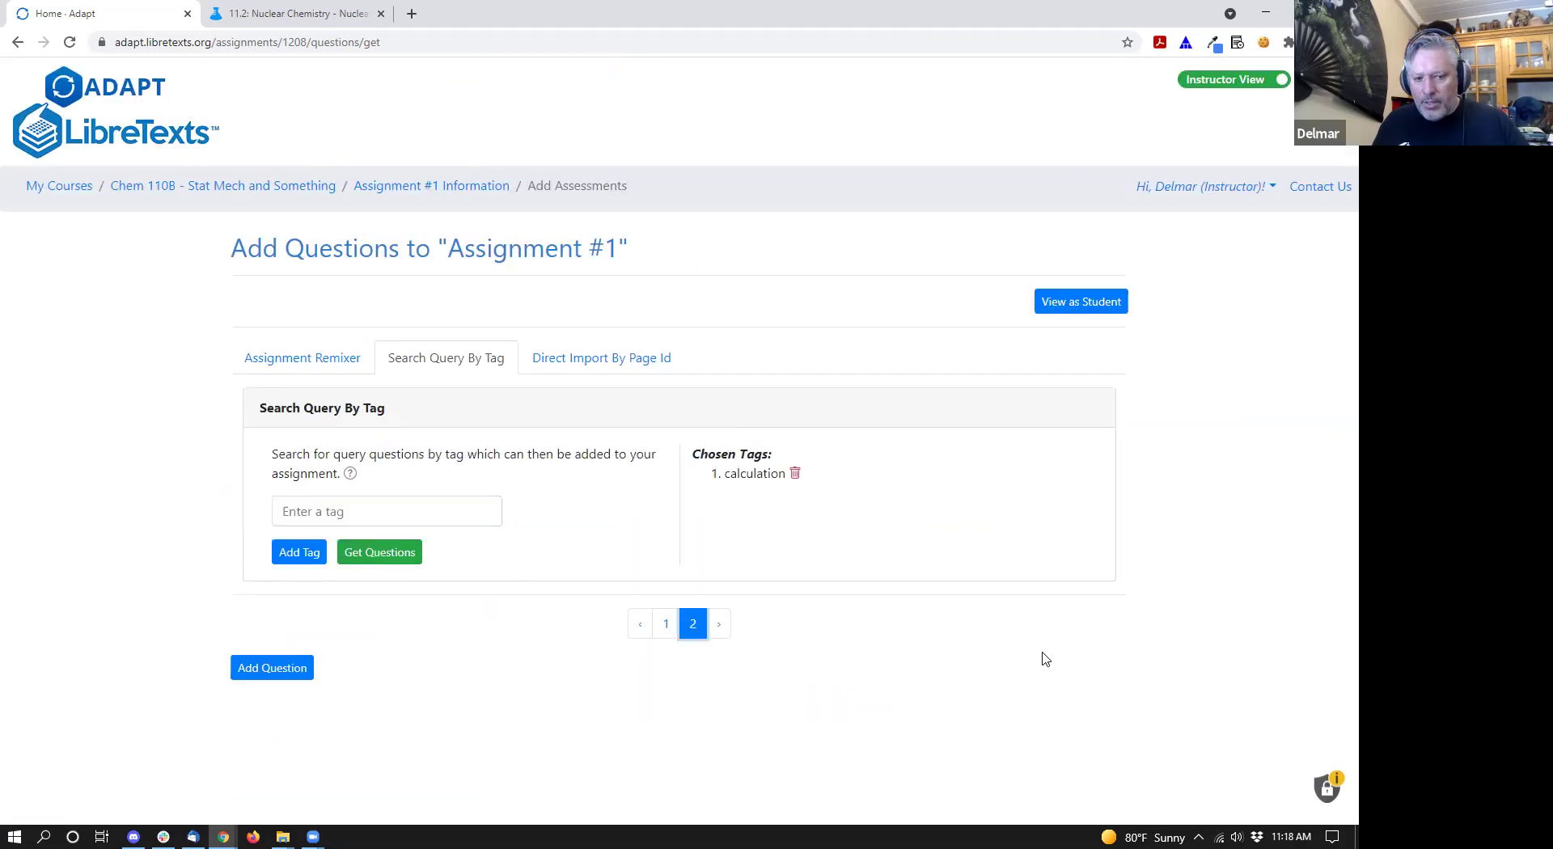
- Add the tag idealgas to the calculation tag and search for matching questions
scroll(1109, 623, down, 2)
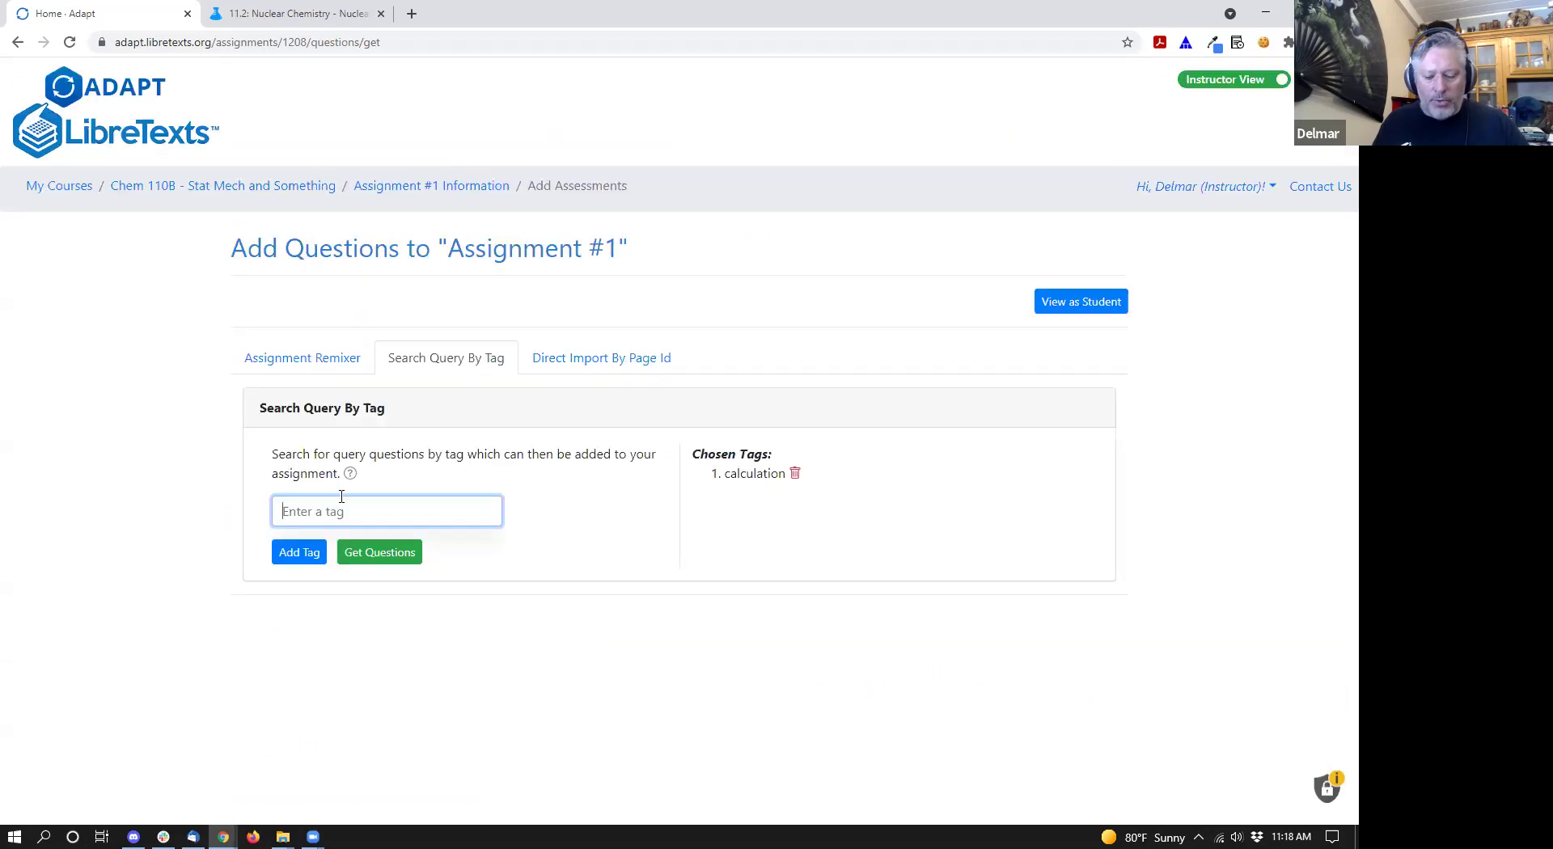
text(gas)
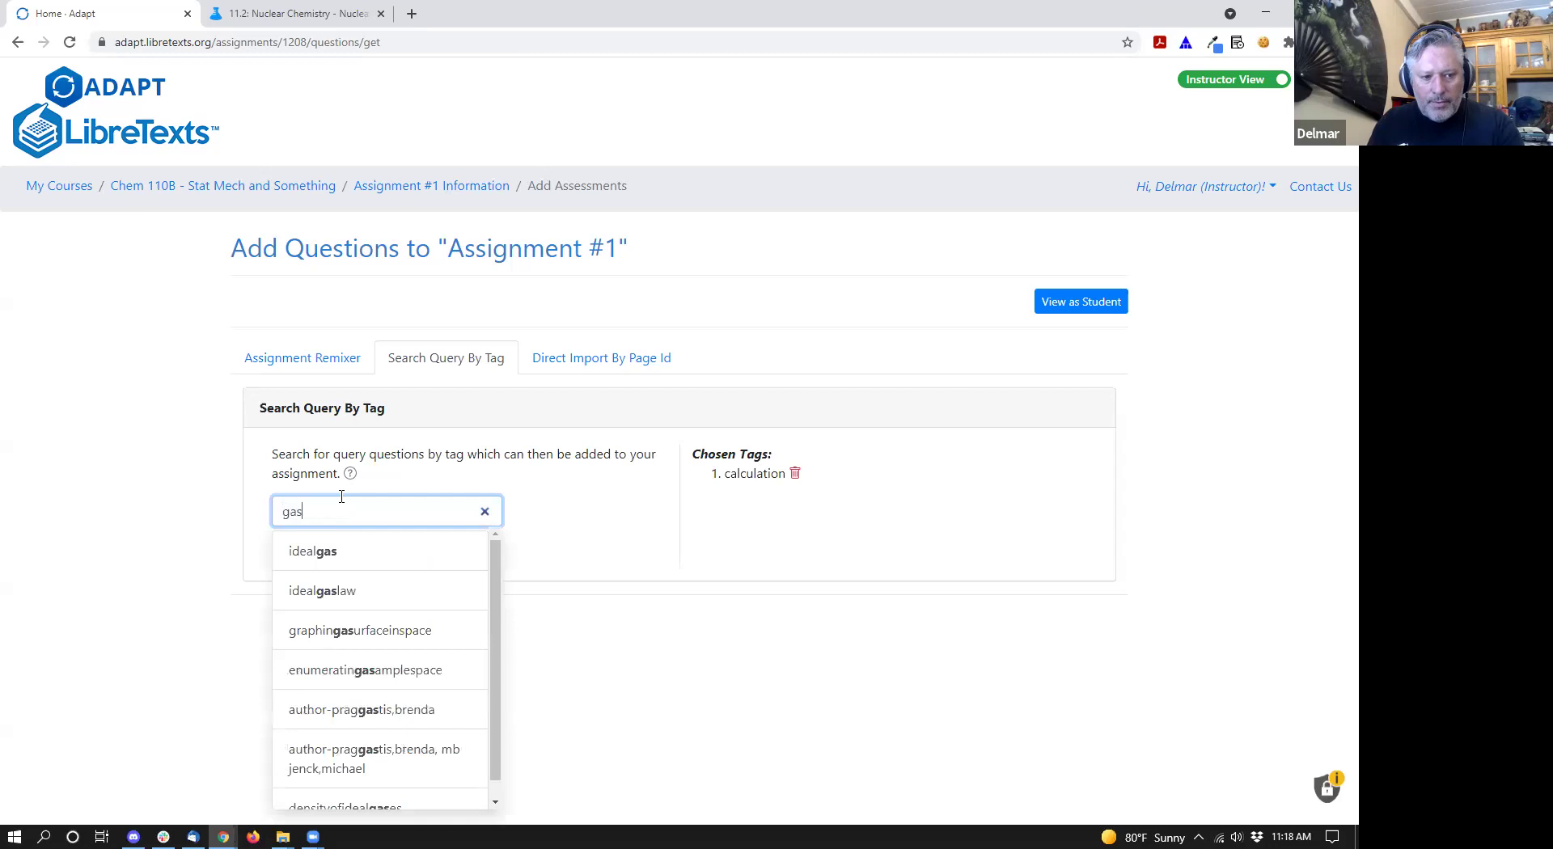
click(336, 540)
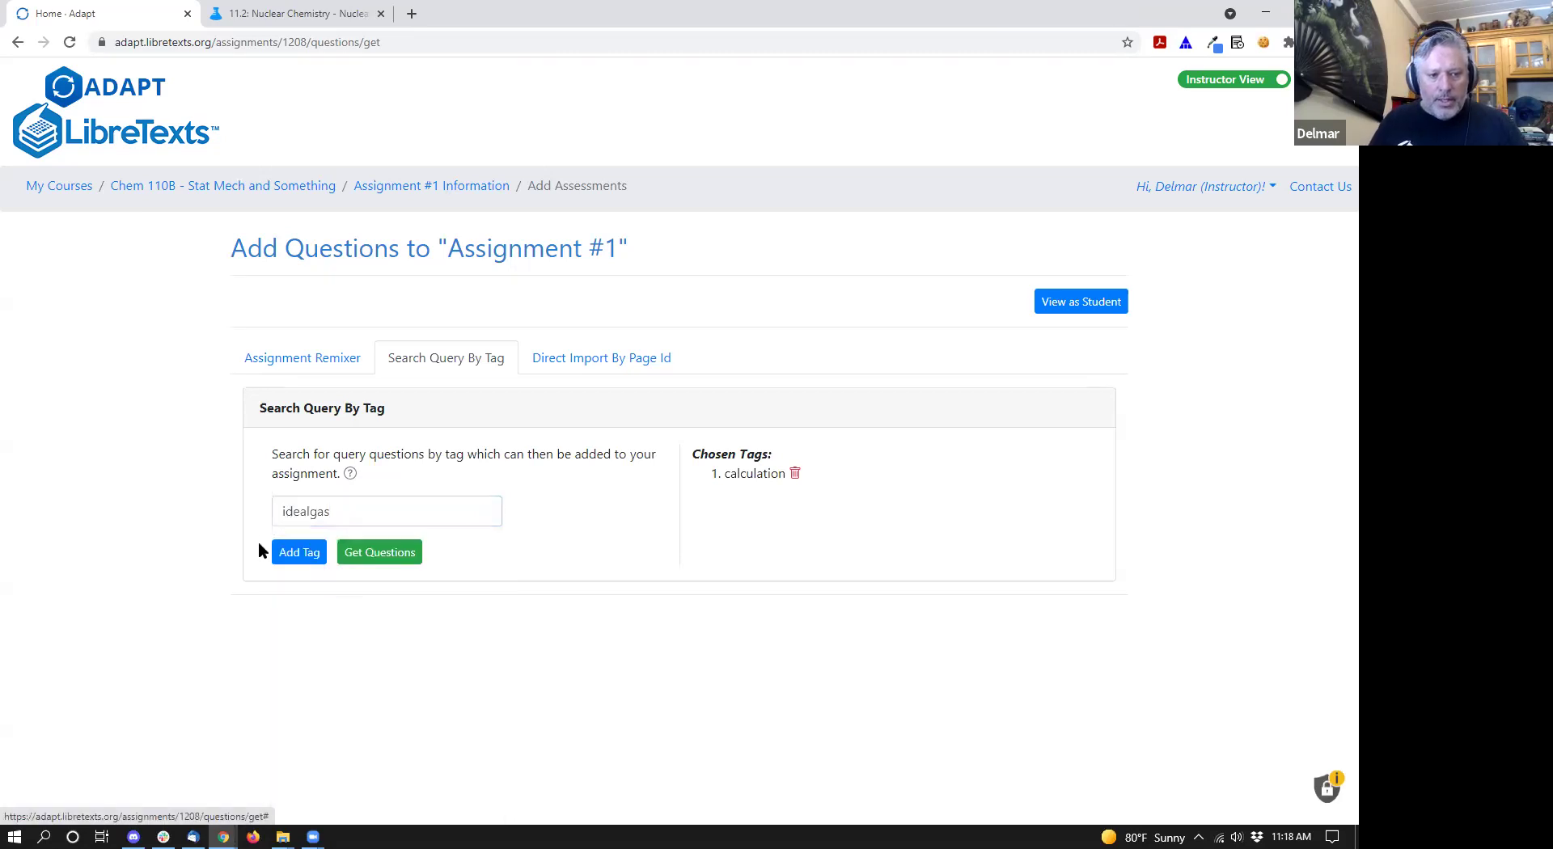
click(356, 553)
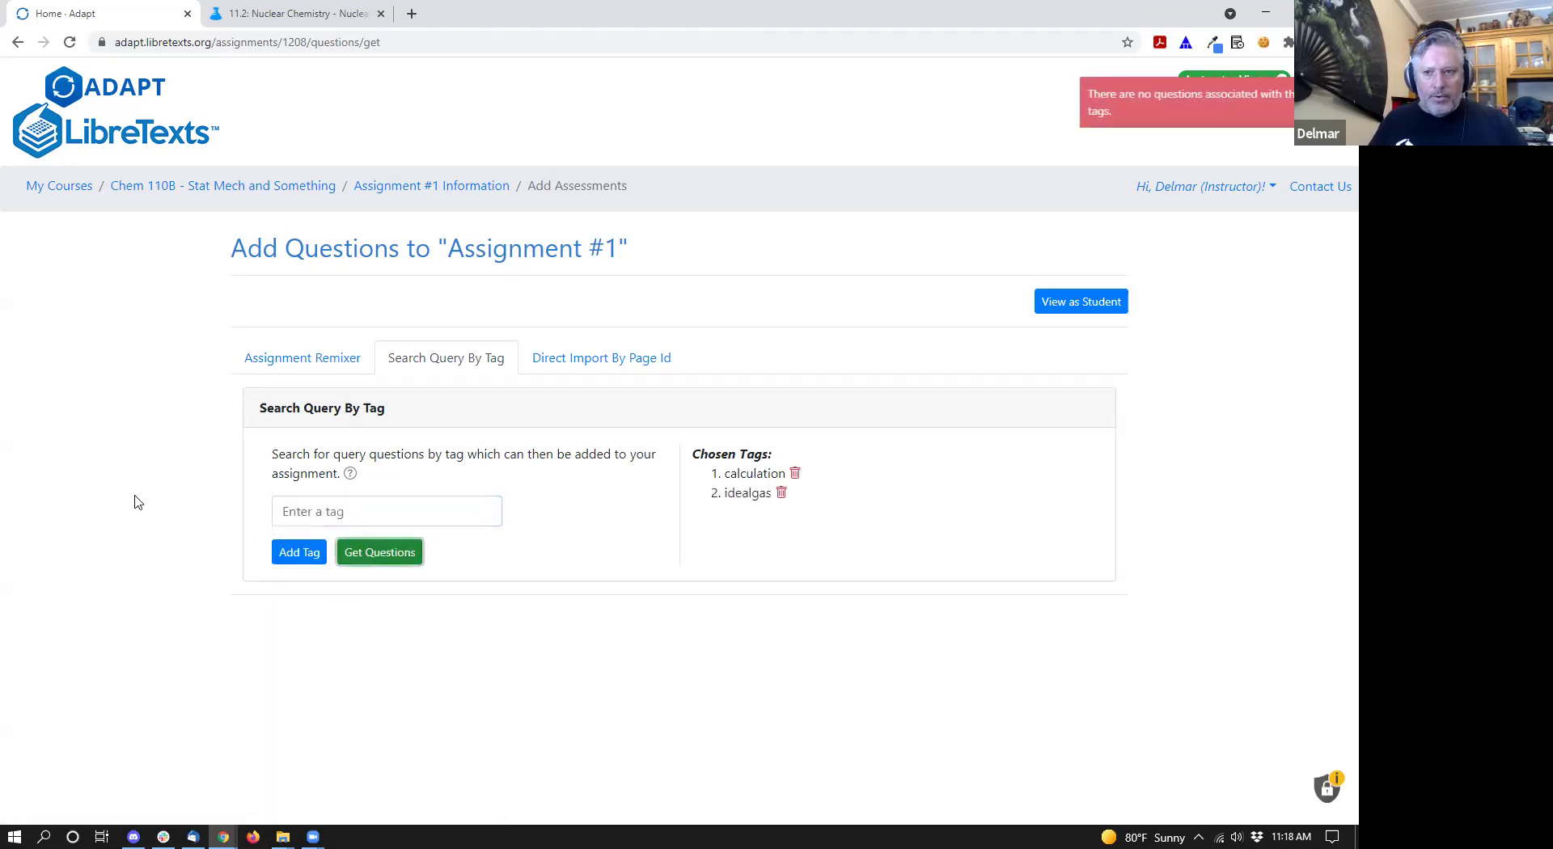
- Look up gas tags again, choose idealgas once more, and repeat the question search
click(392, 511)
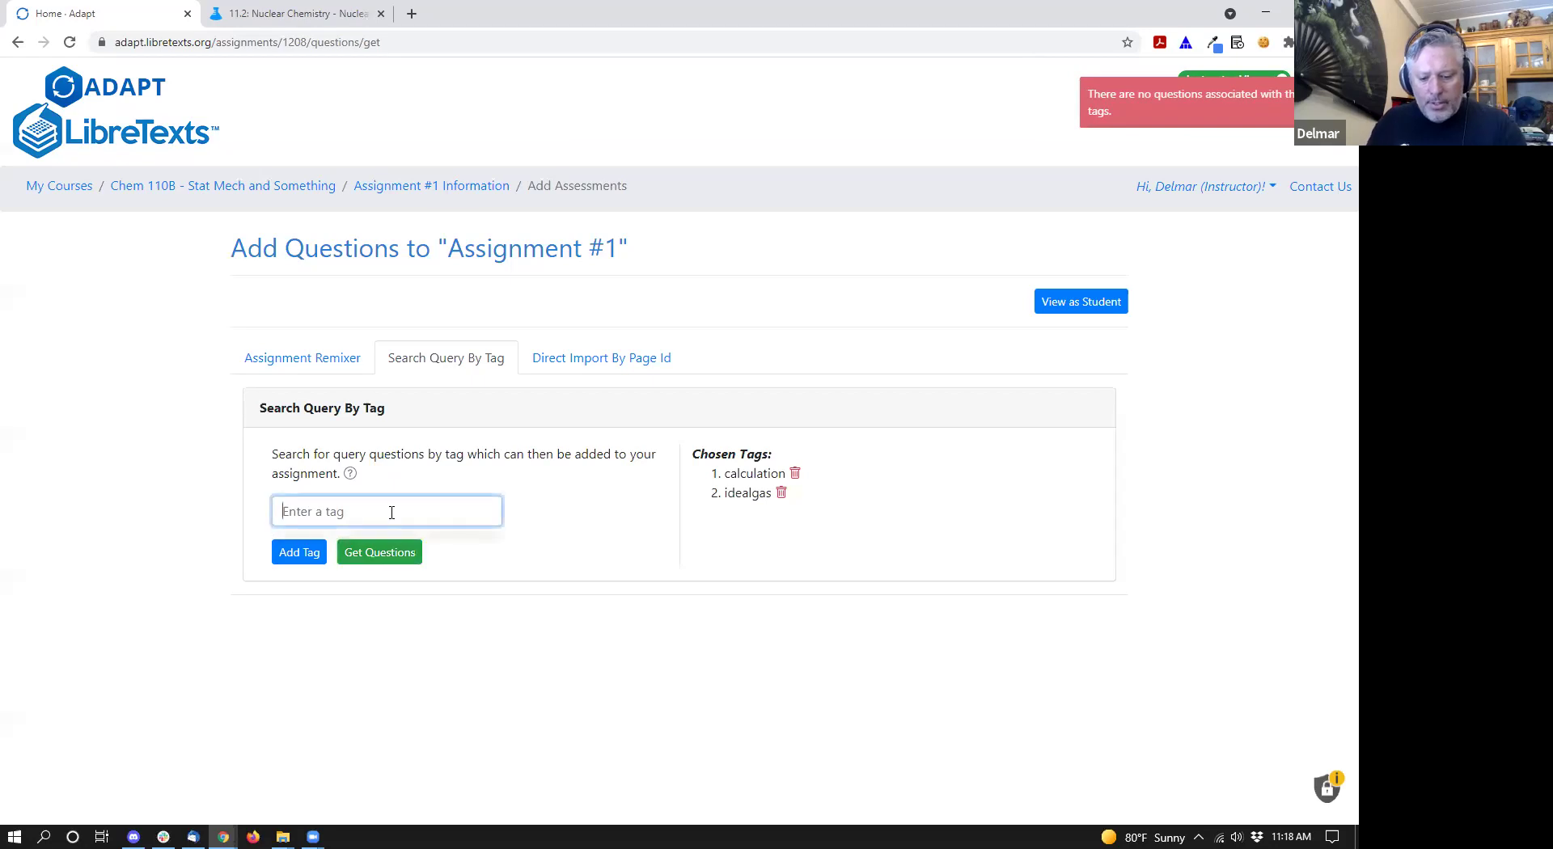
text(gag)
key(BackSpace)
key(BackSpace)
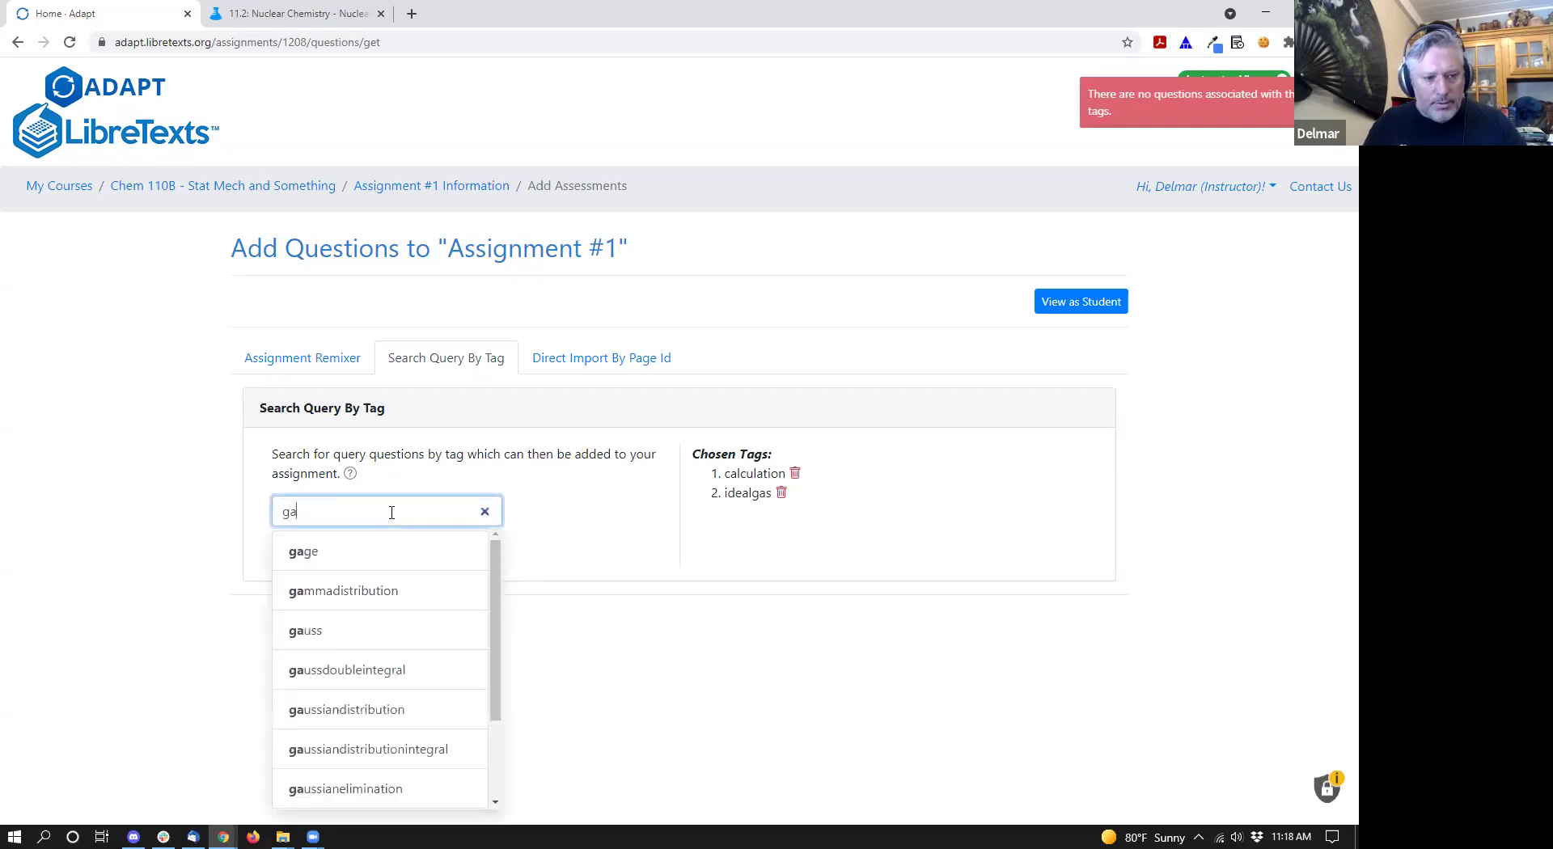
text(as)
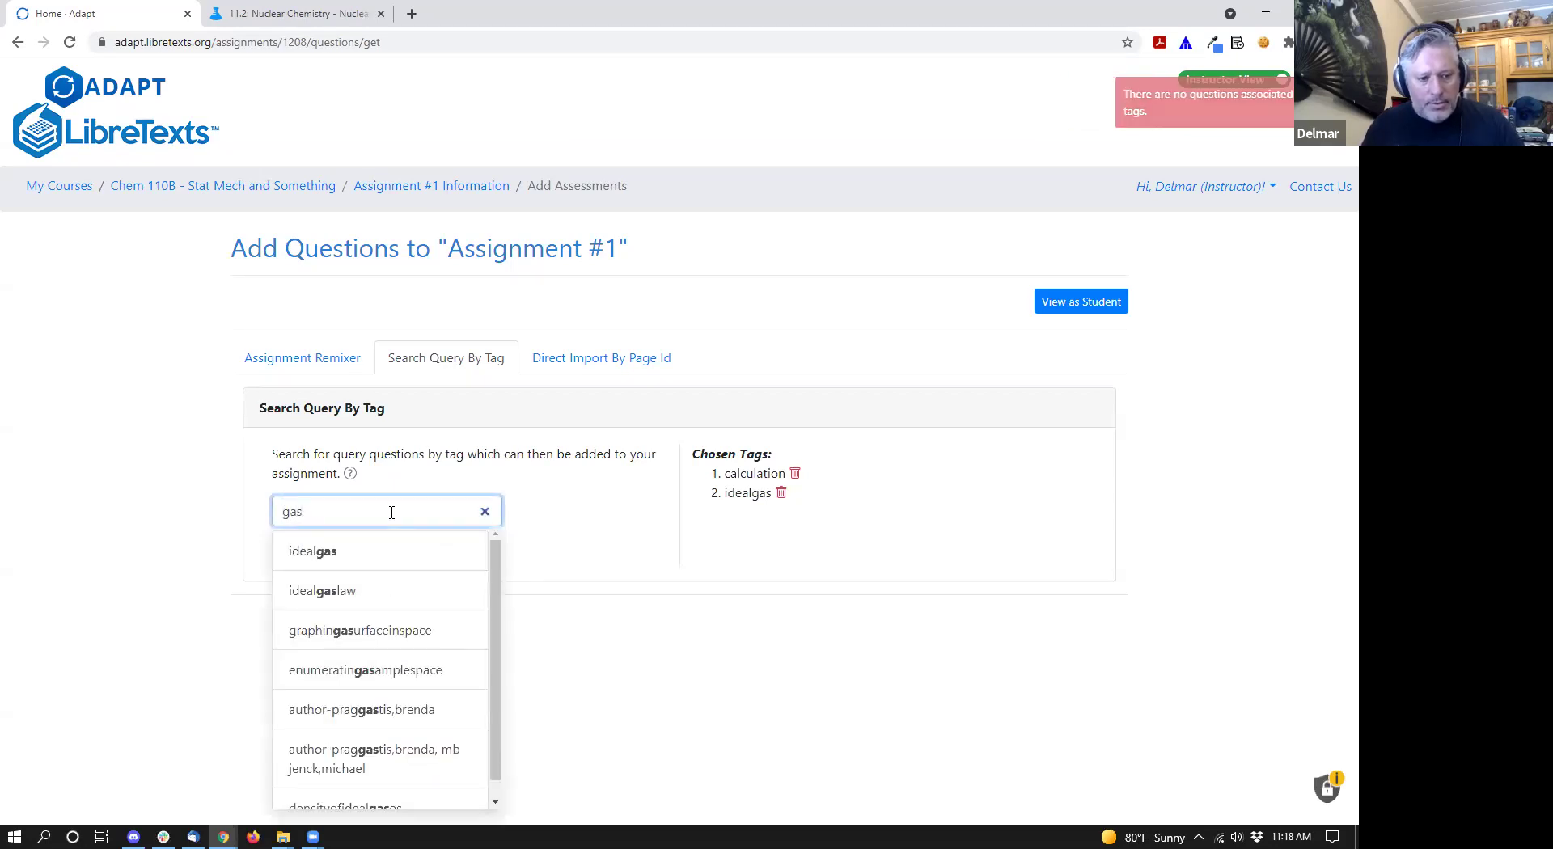
click(313, 566)
click(379, 558)
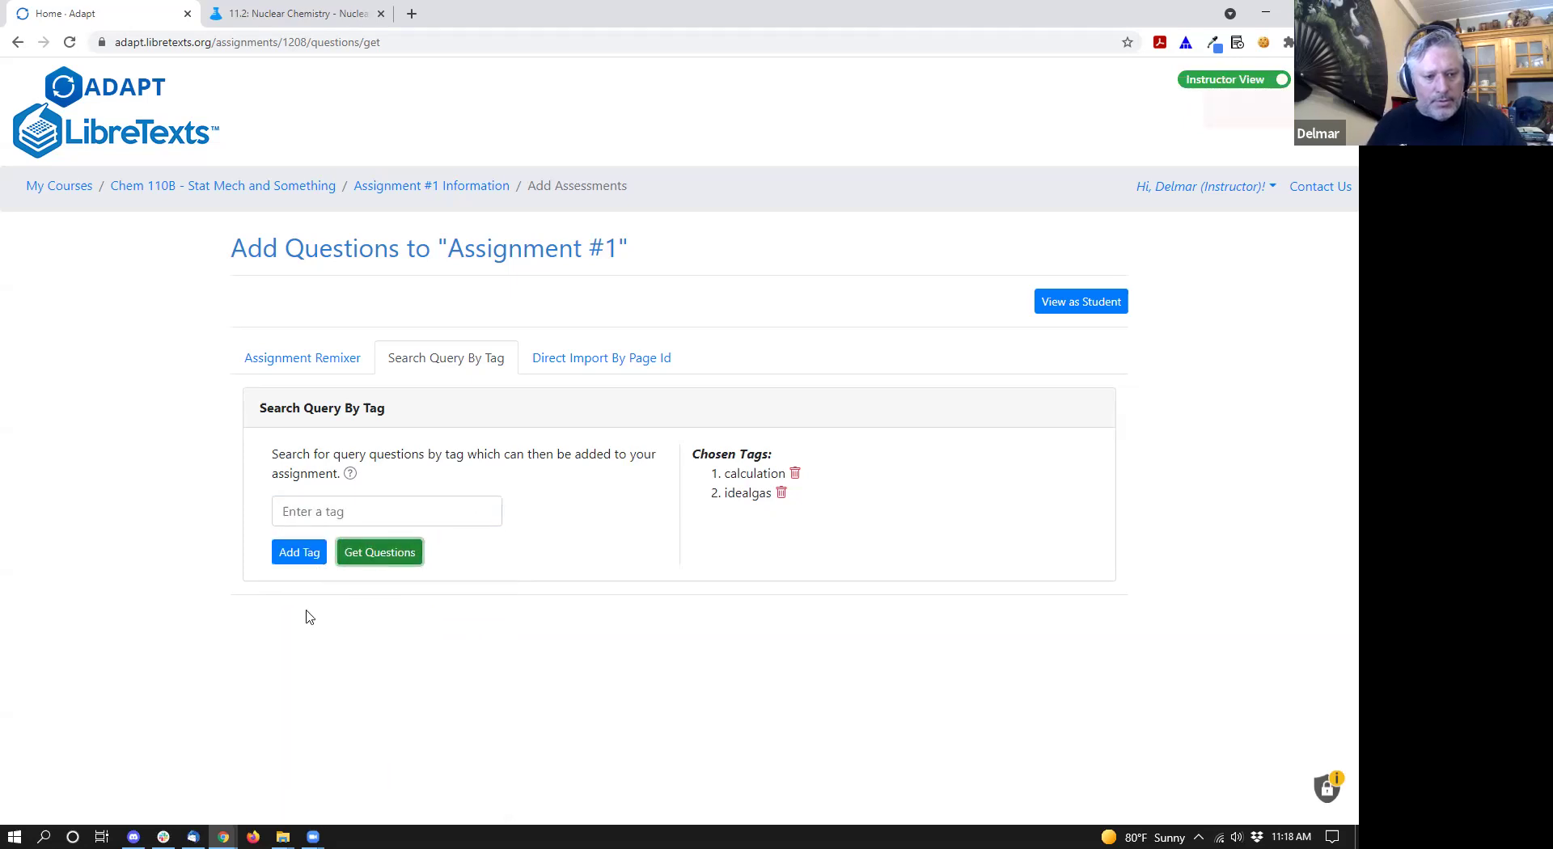
- Remove the calculation and idealgas tags from the chosen tags
click(316, 508)
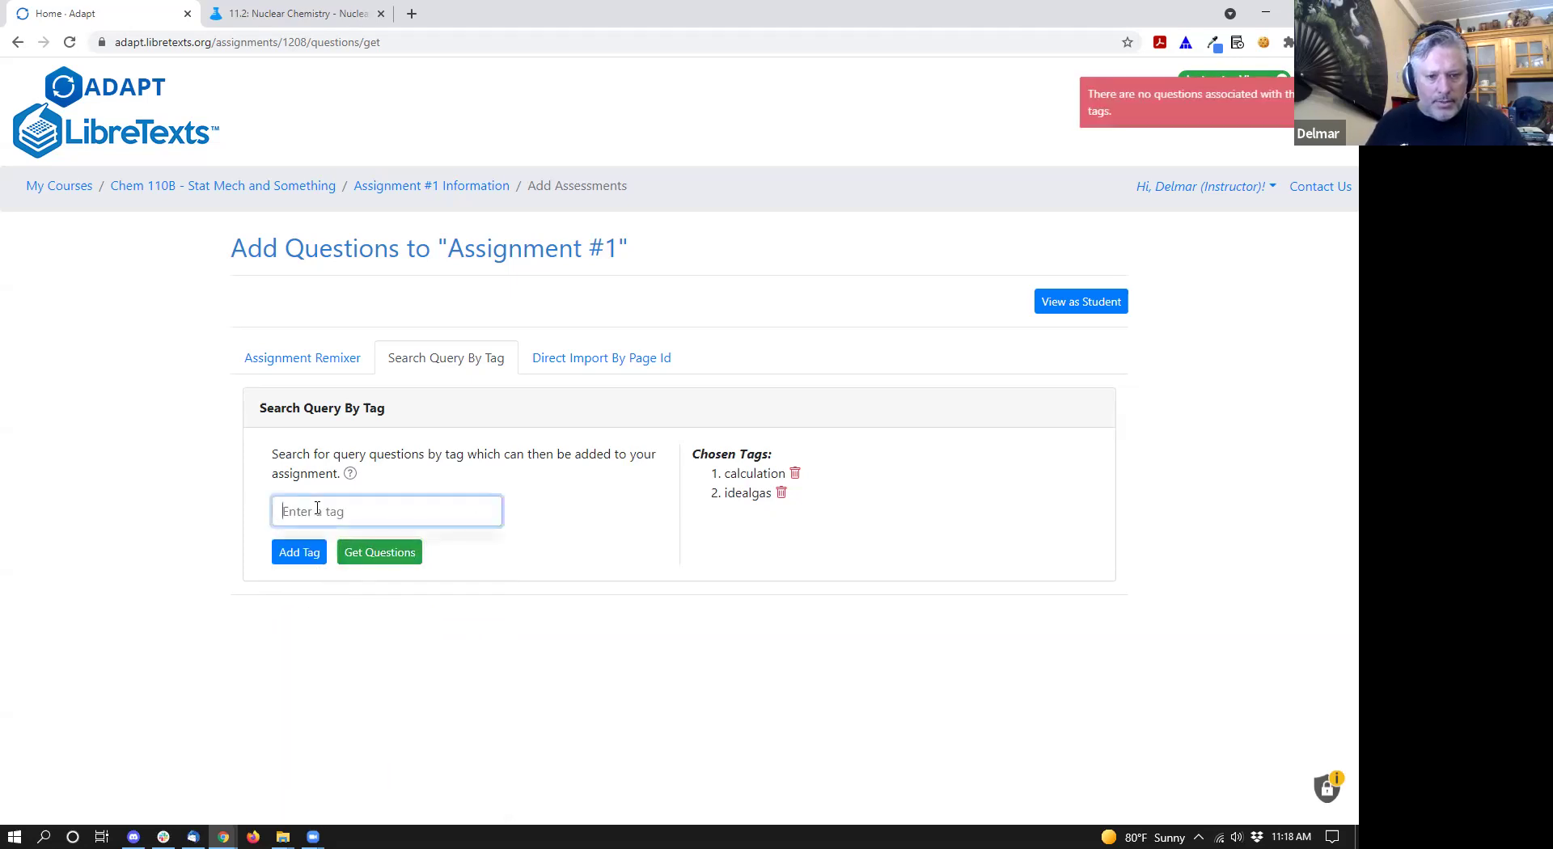
click(796, 473)
click(782, 474)
- Search for questions with the tag densityofidealgases and view the first question found
click(399, 499)
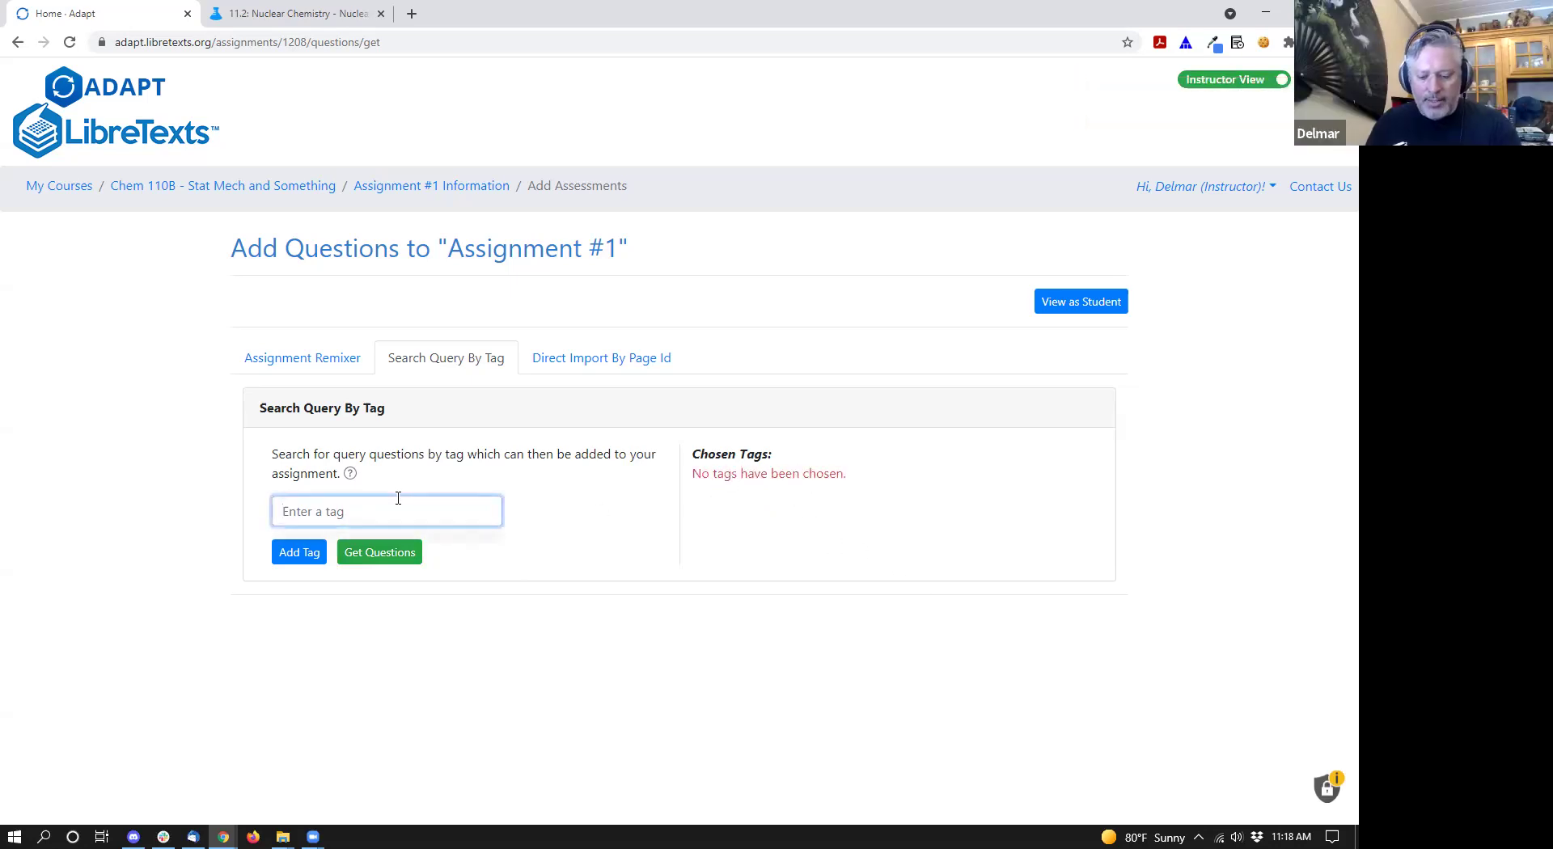
text(ga)
key(BackSpace)
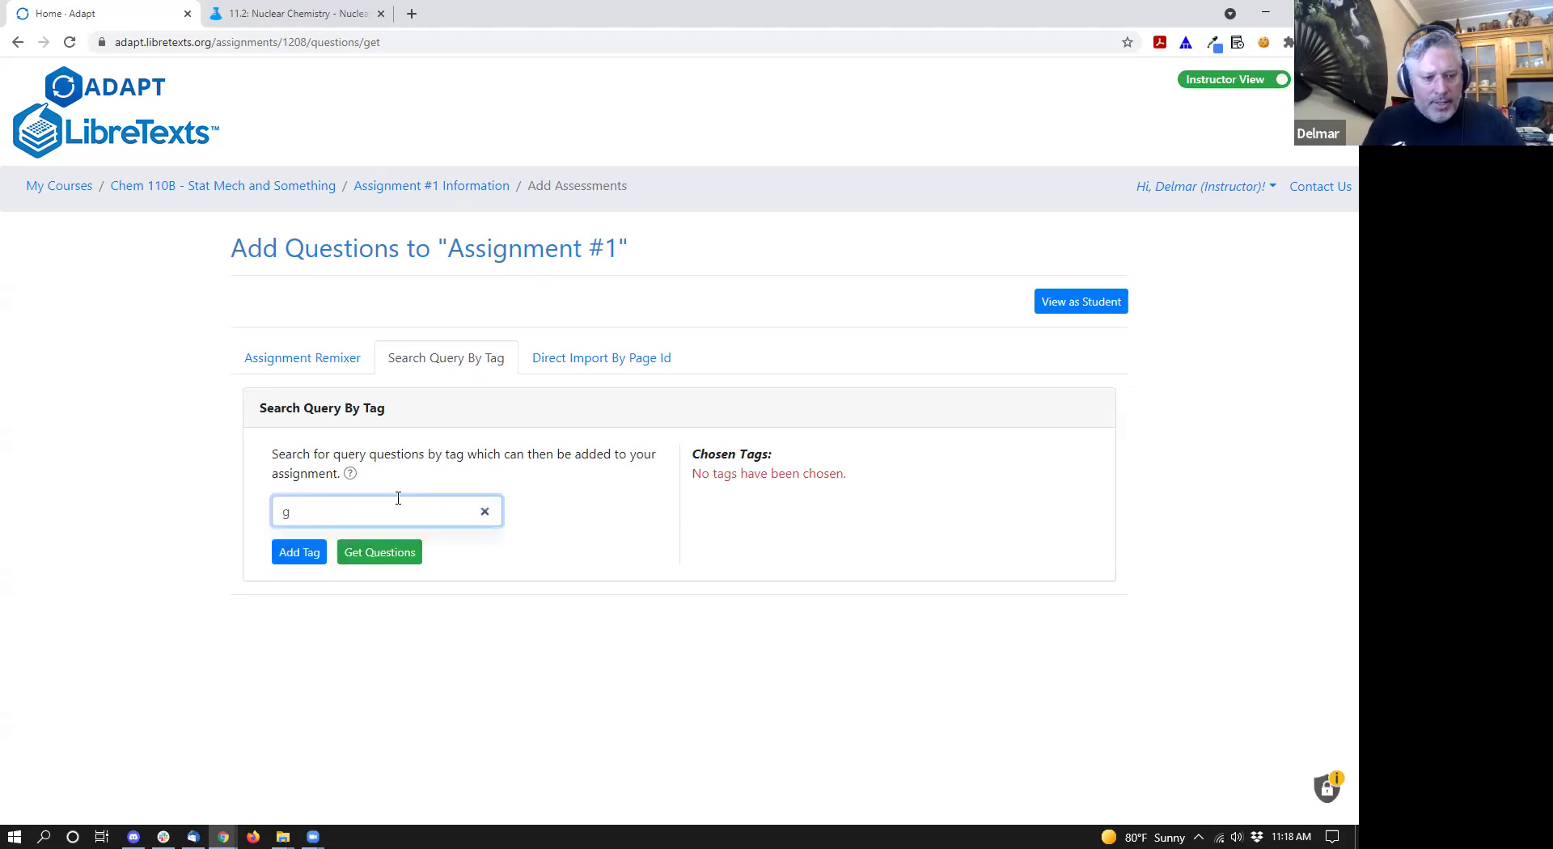
text(as)
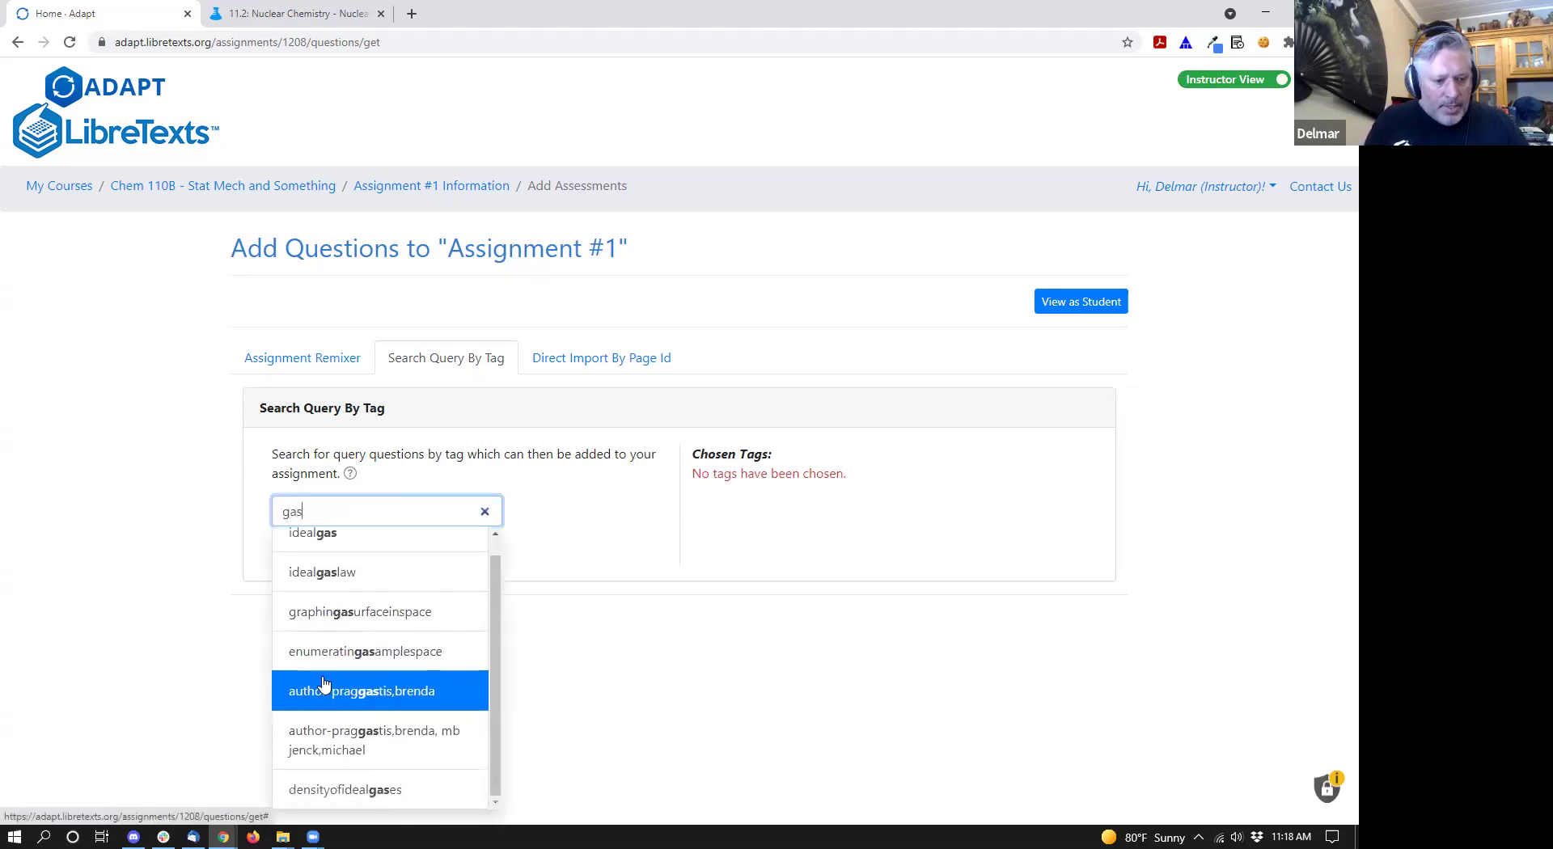
click(312, 788)
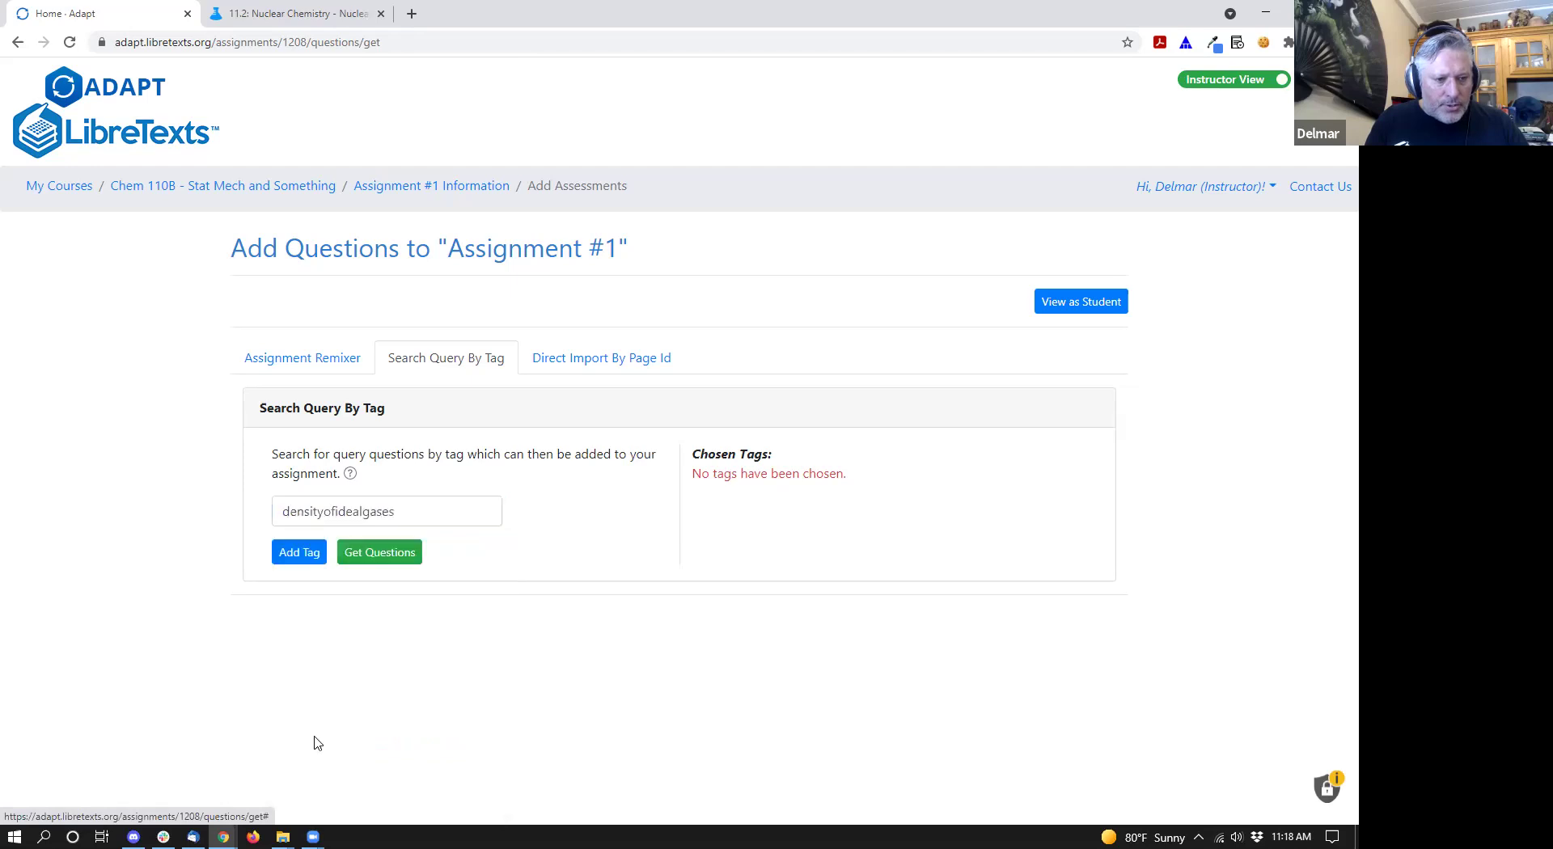
click(349, 557)
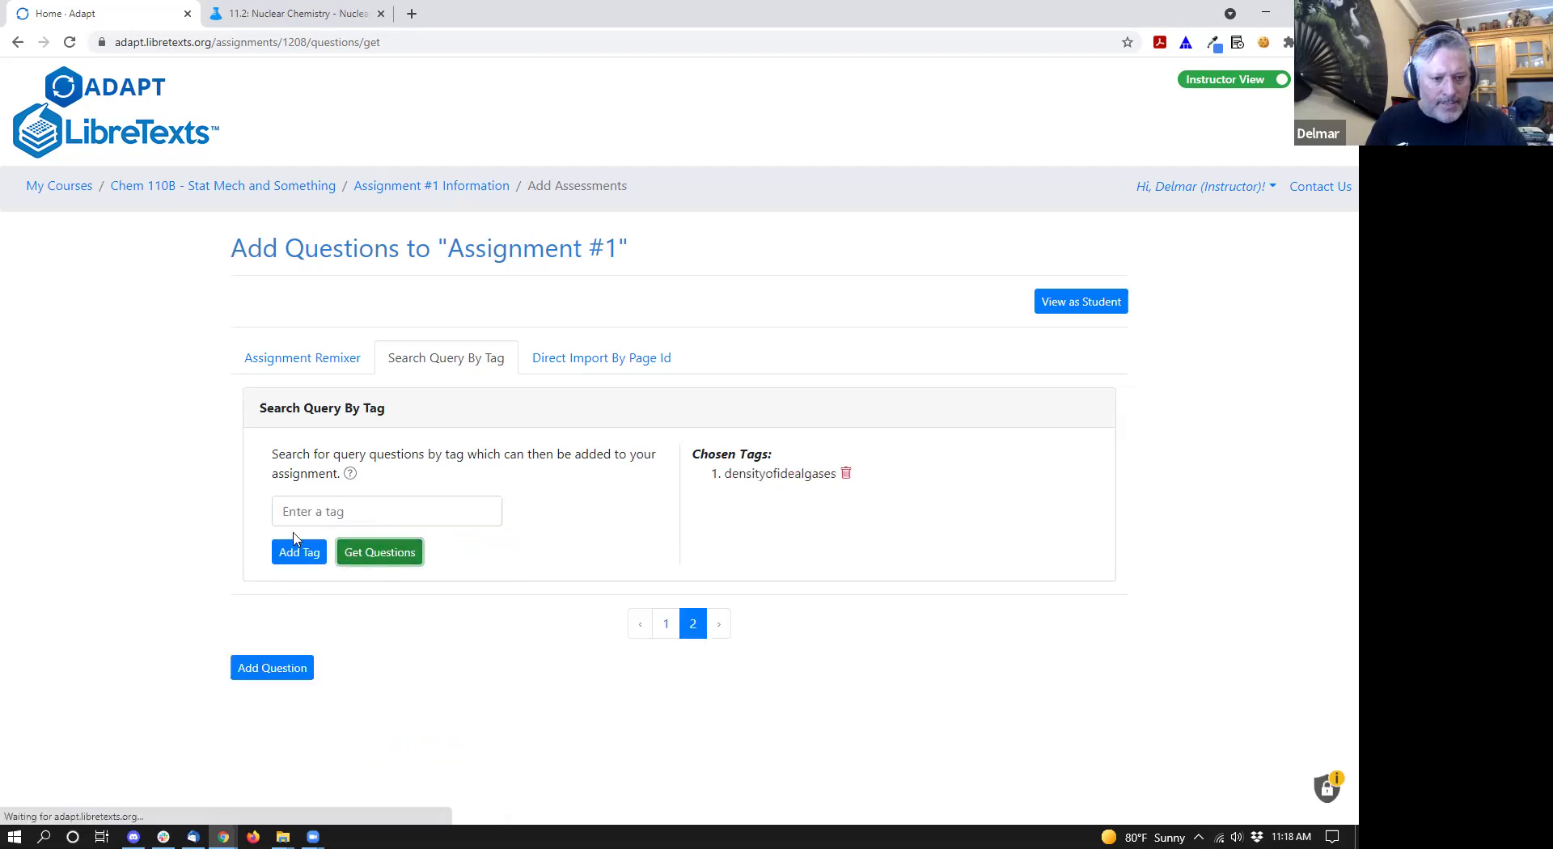
scroll(283, 630, down, 1)
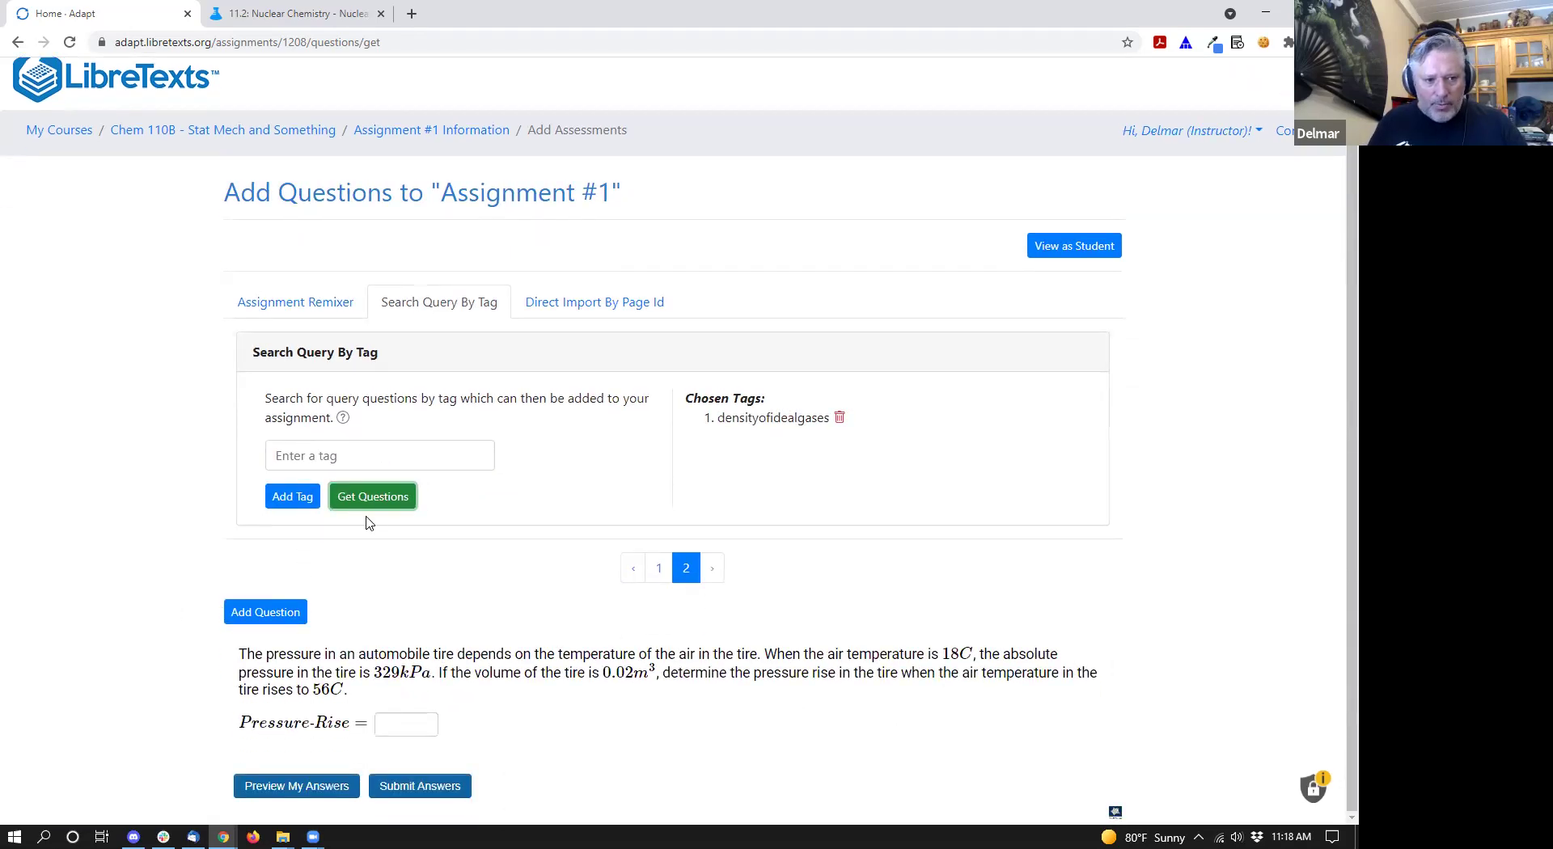
click(658, 568)
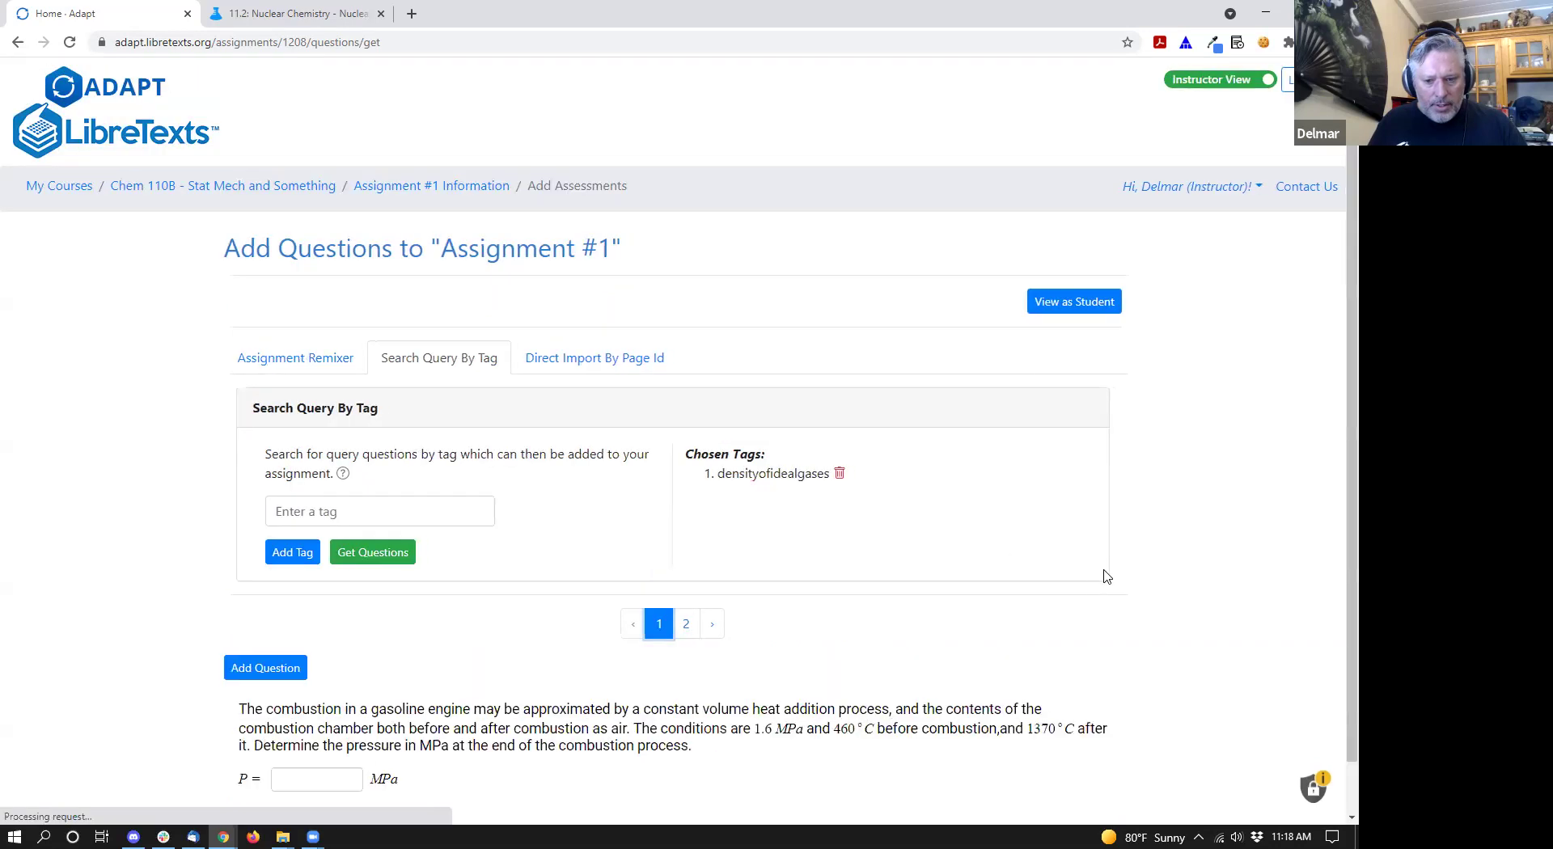
- Open the LibreTexts Query library in a new browser tab and go to the Community Gallery's IMathAS Assessments
click(411, 14)
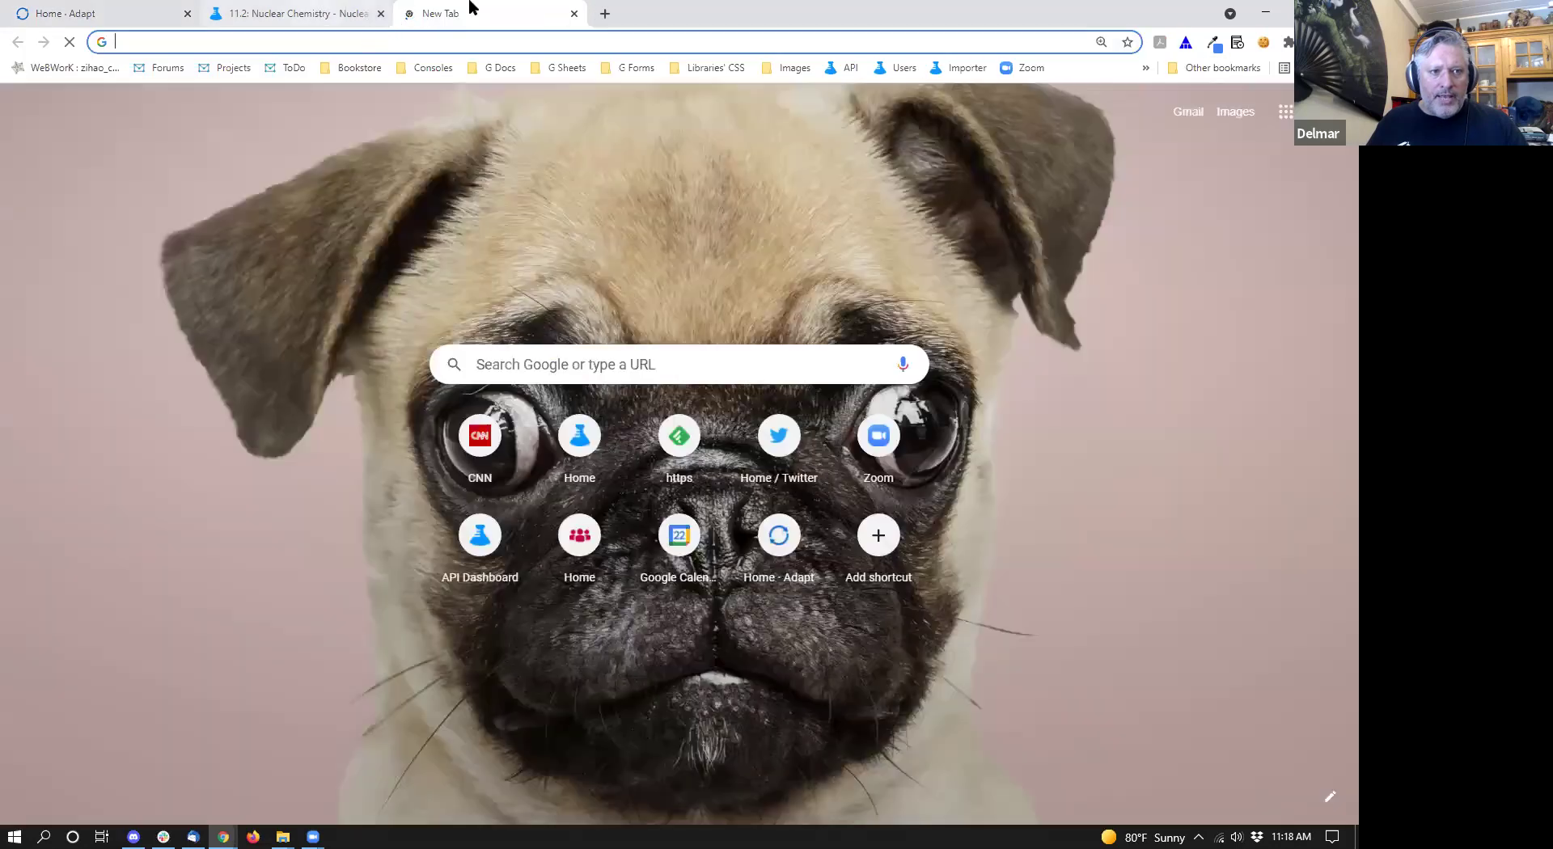
click(448, 41)
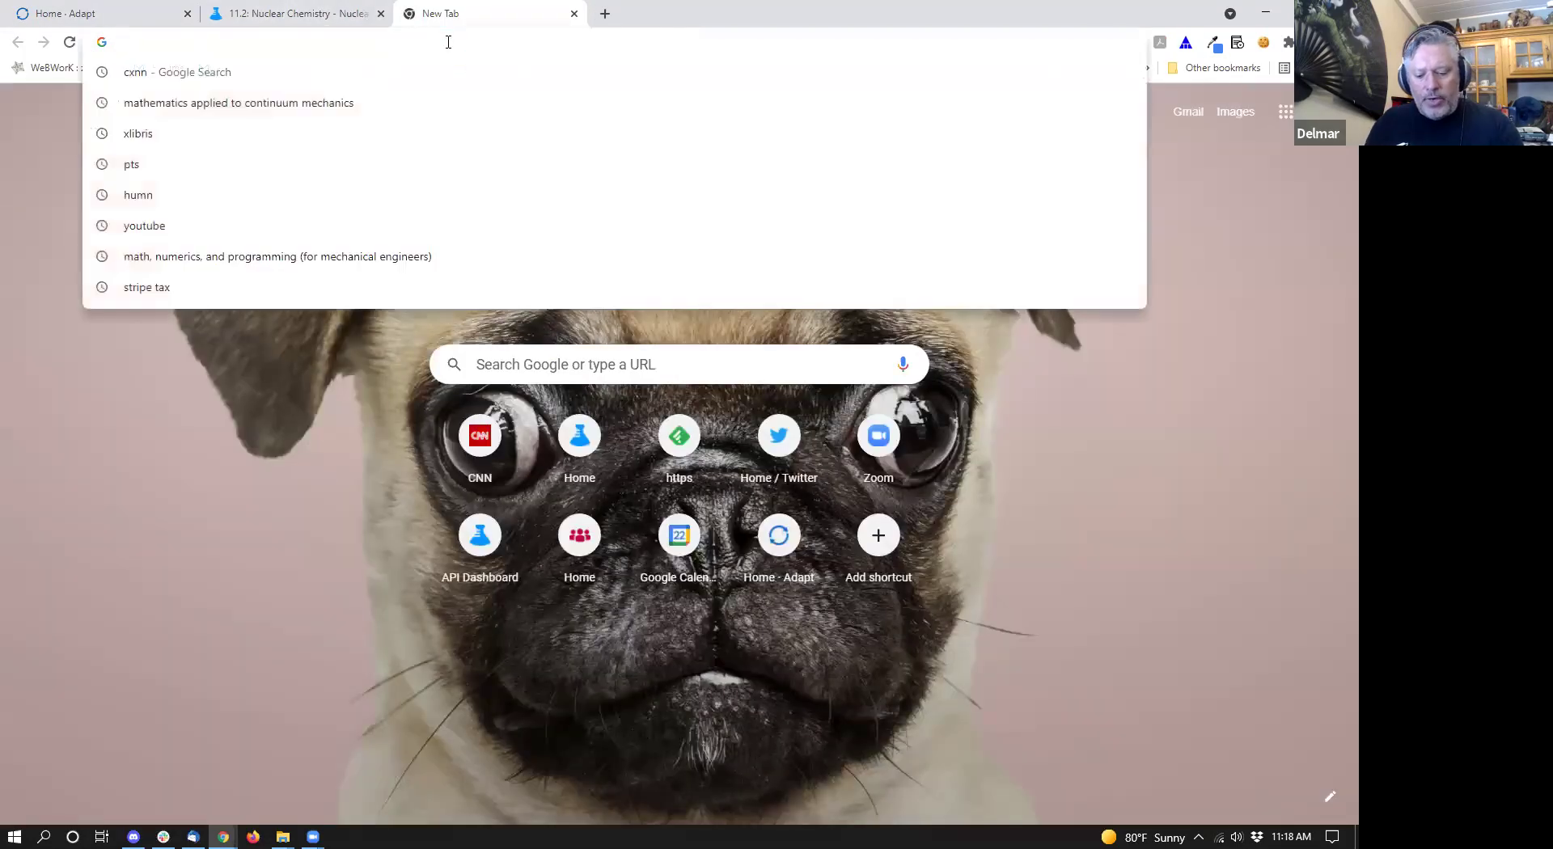
text(query)
key(Return)
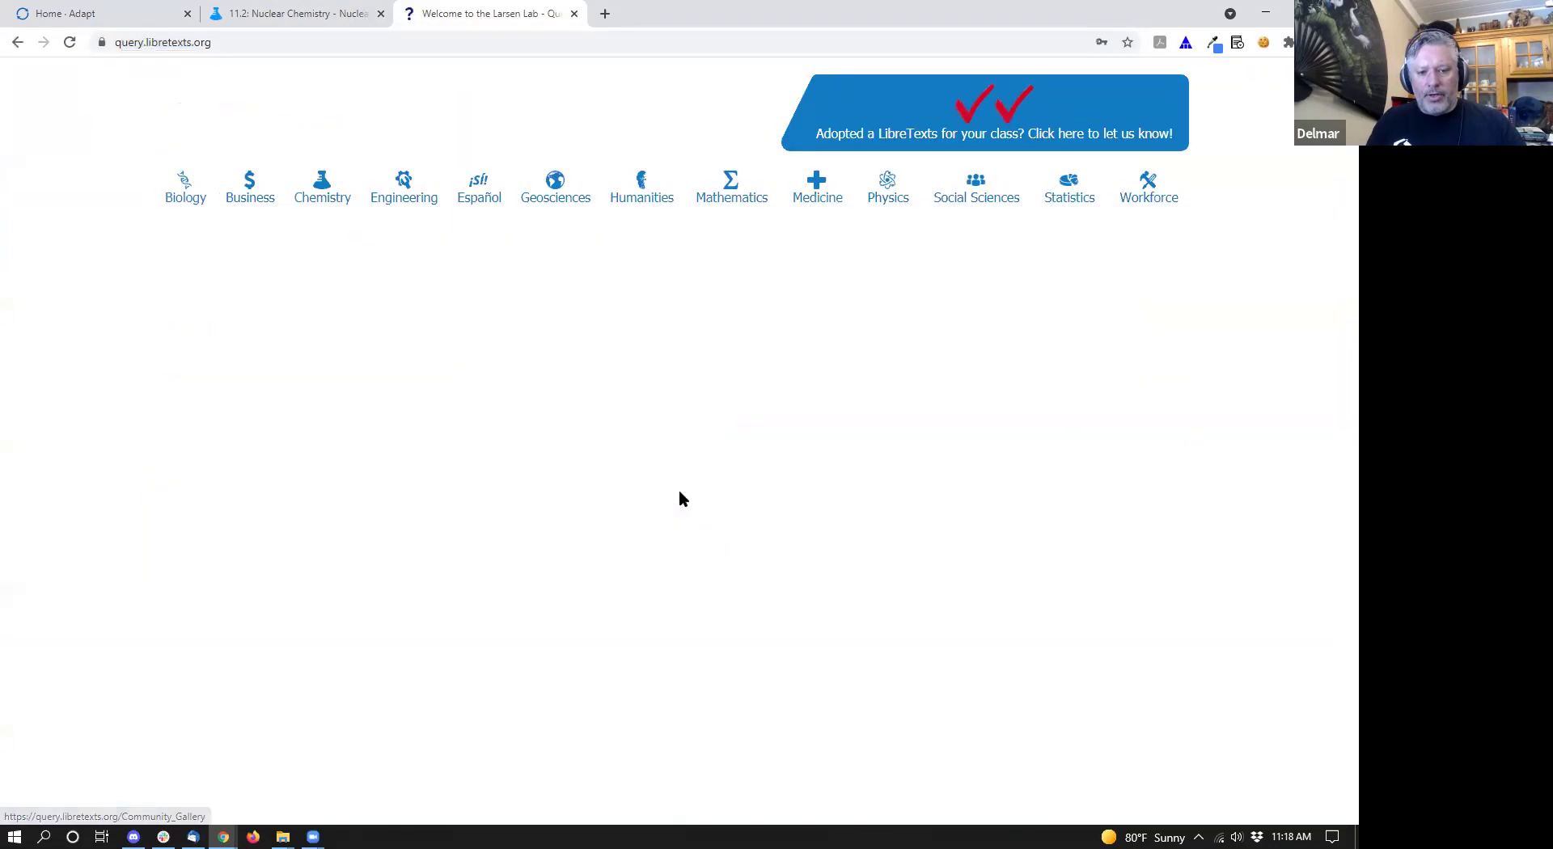
click(690, 455)
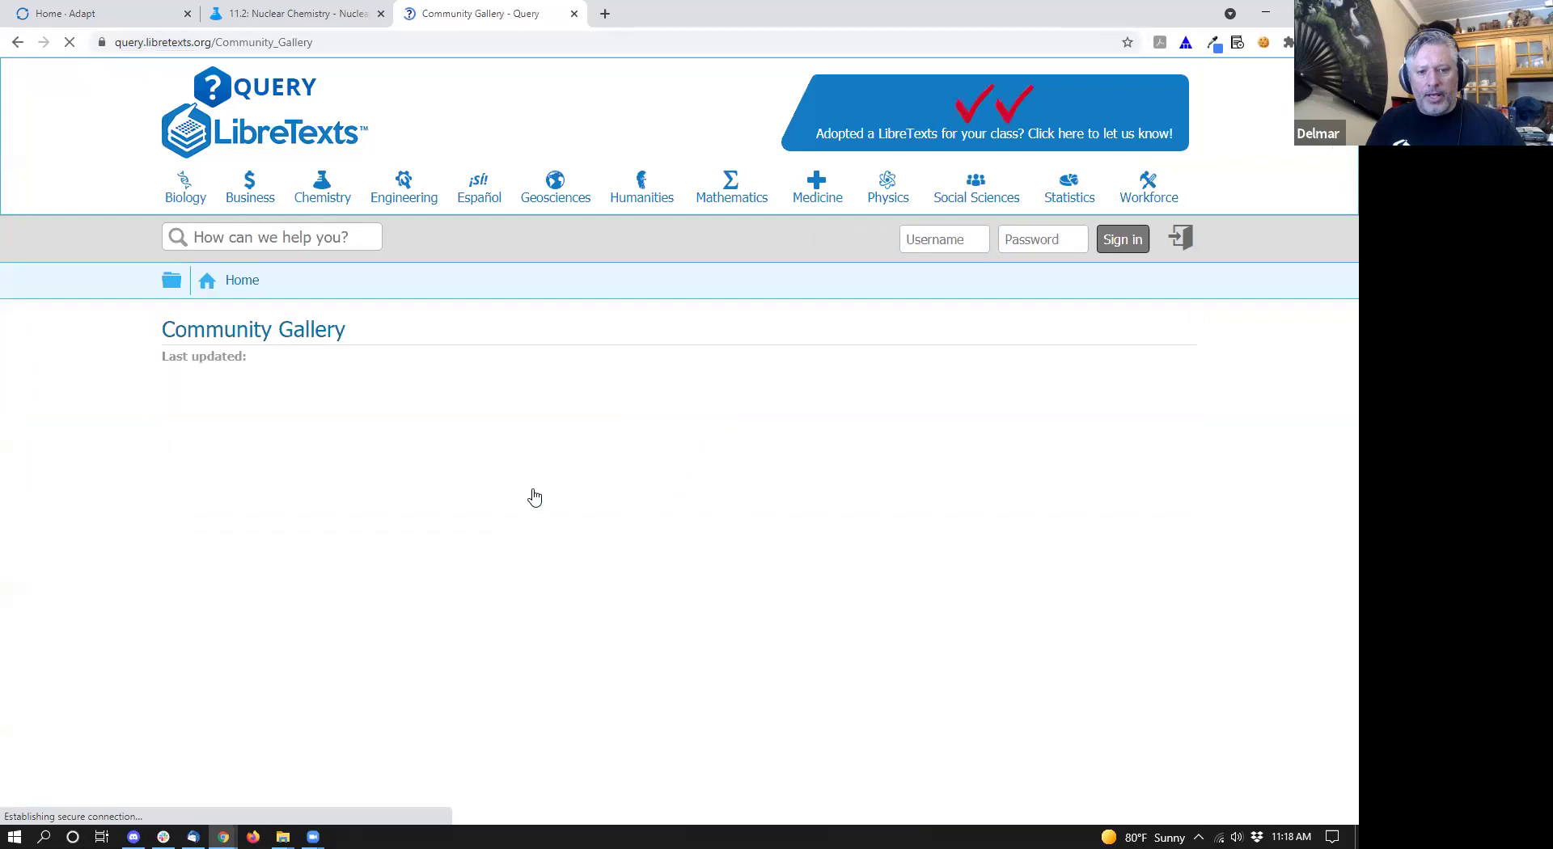
click(678, 493)
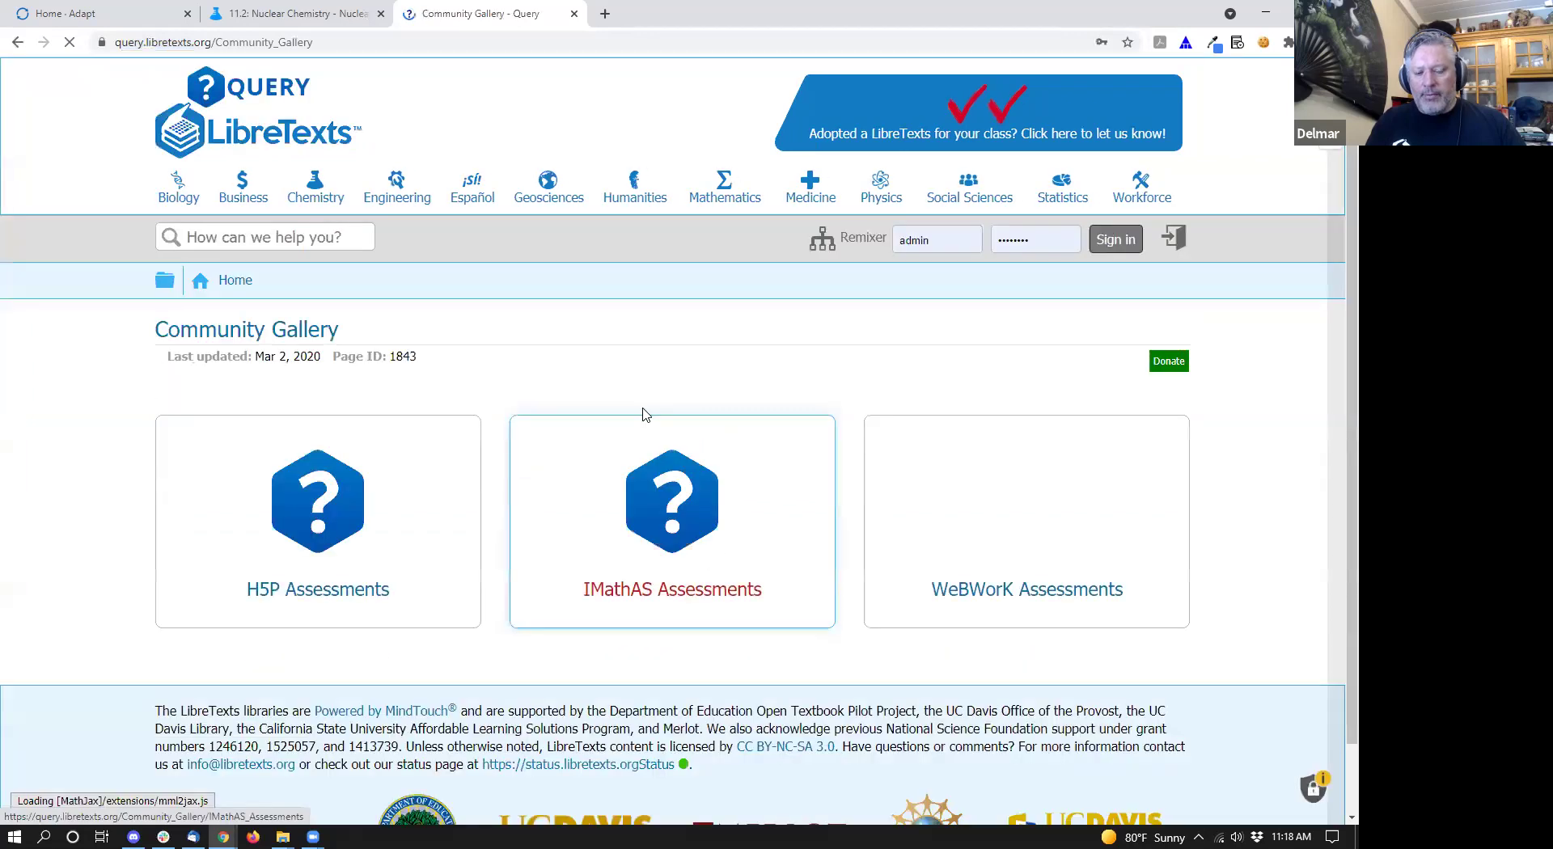
- Browse the IMathAS Chemistry collection to Gases and open question 93687 under Gas Laws
scroll(728, 485, down, 10)
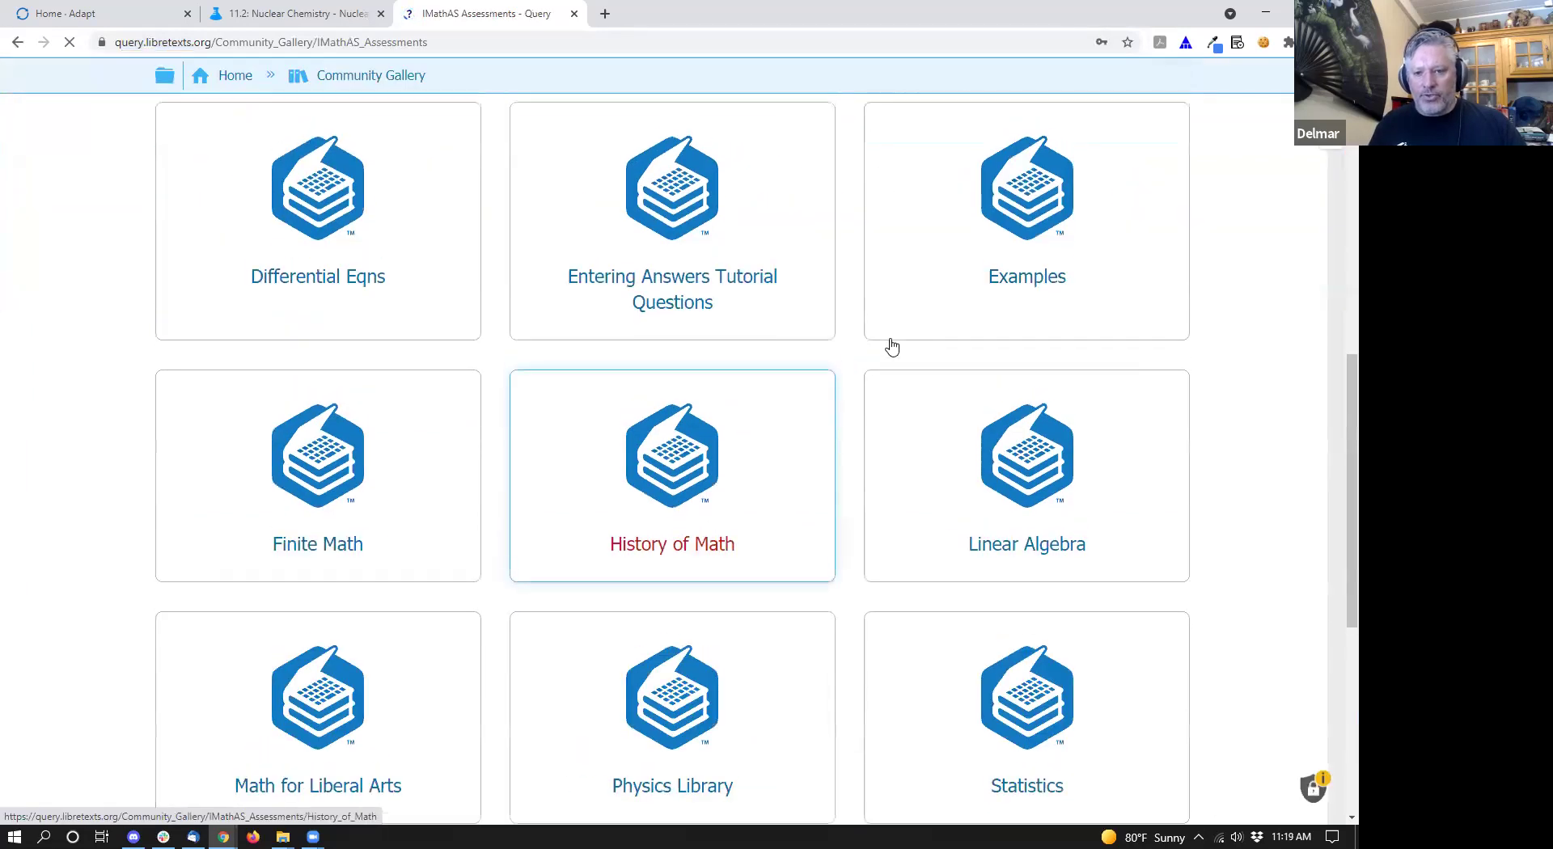
scroll(892, 347, up, 3)
click(660, 130)
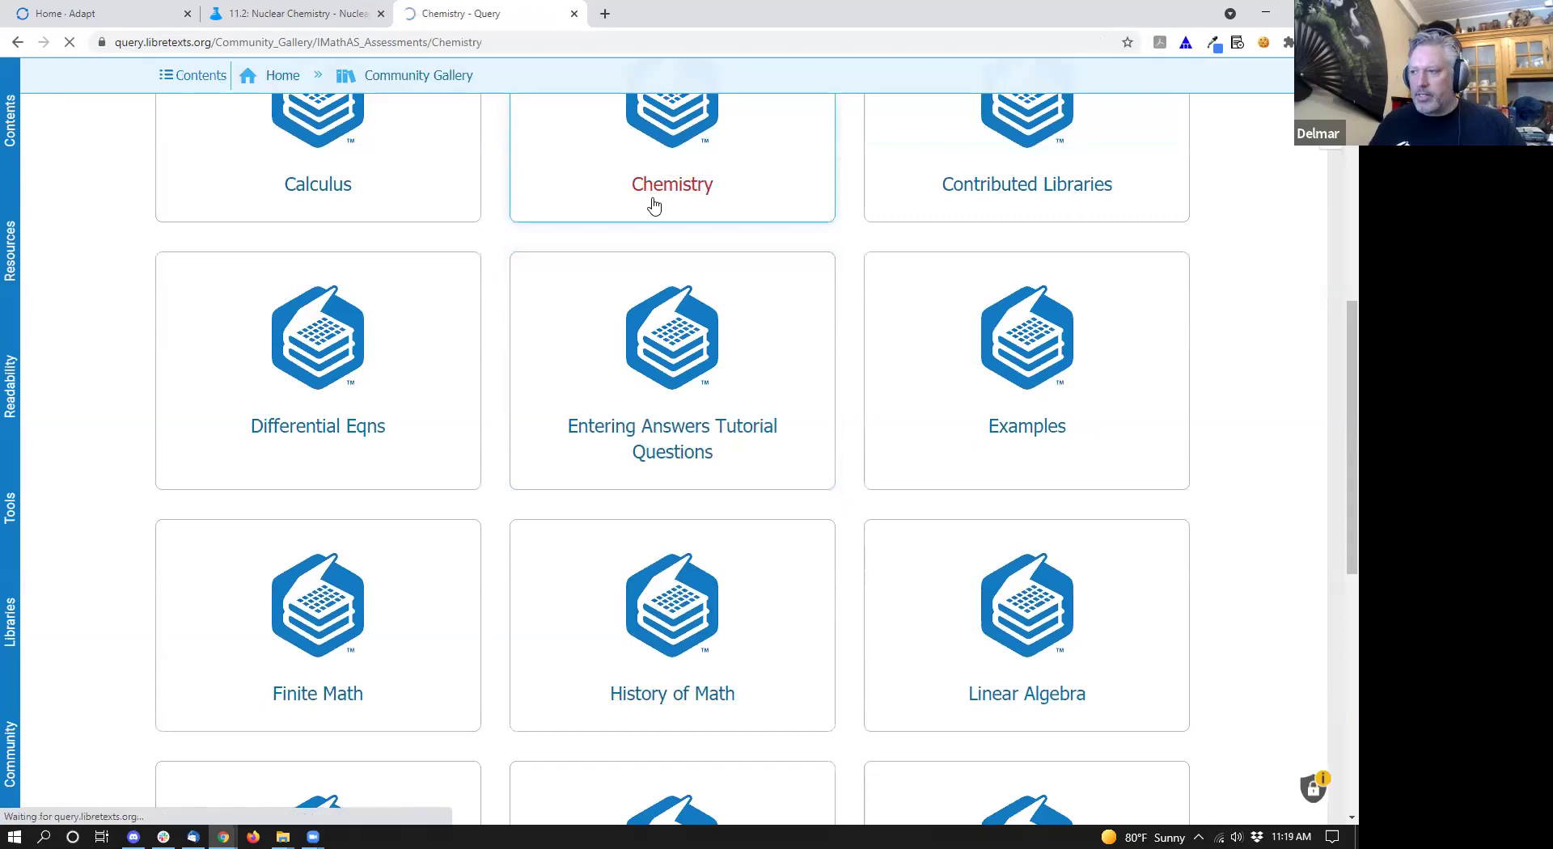
scroll(749, 409, down, 5)
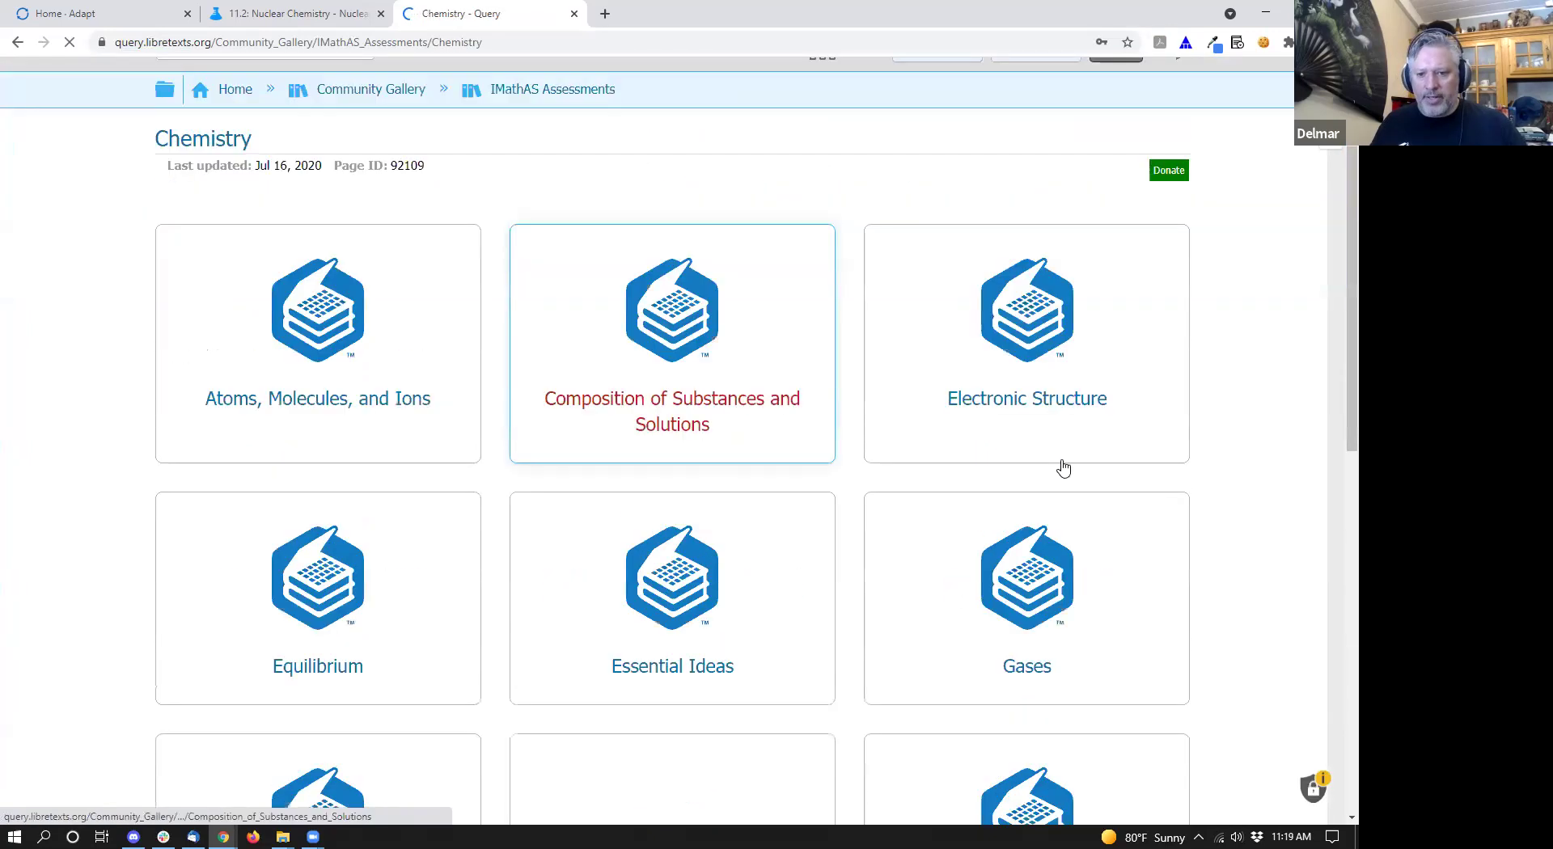
click(1062, 406)
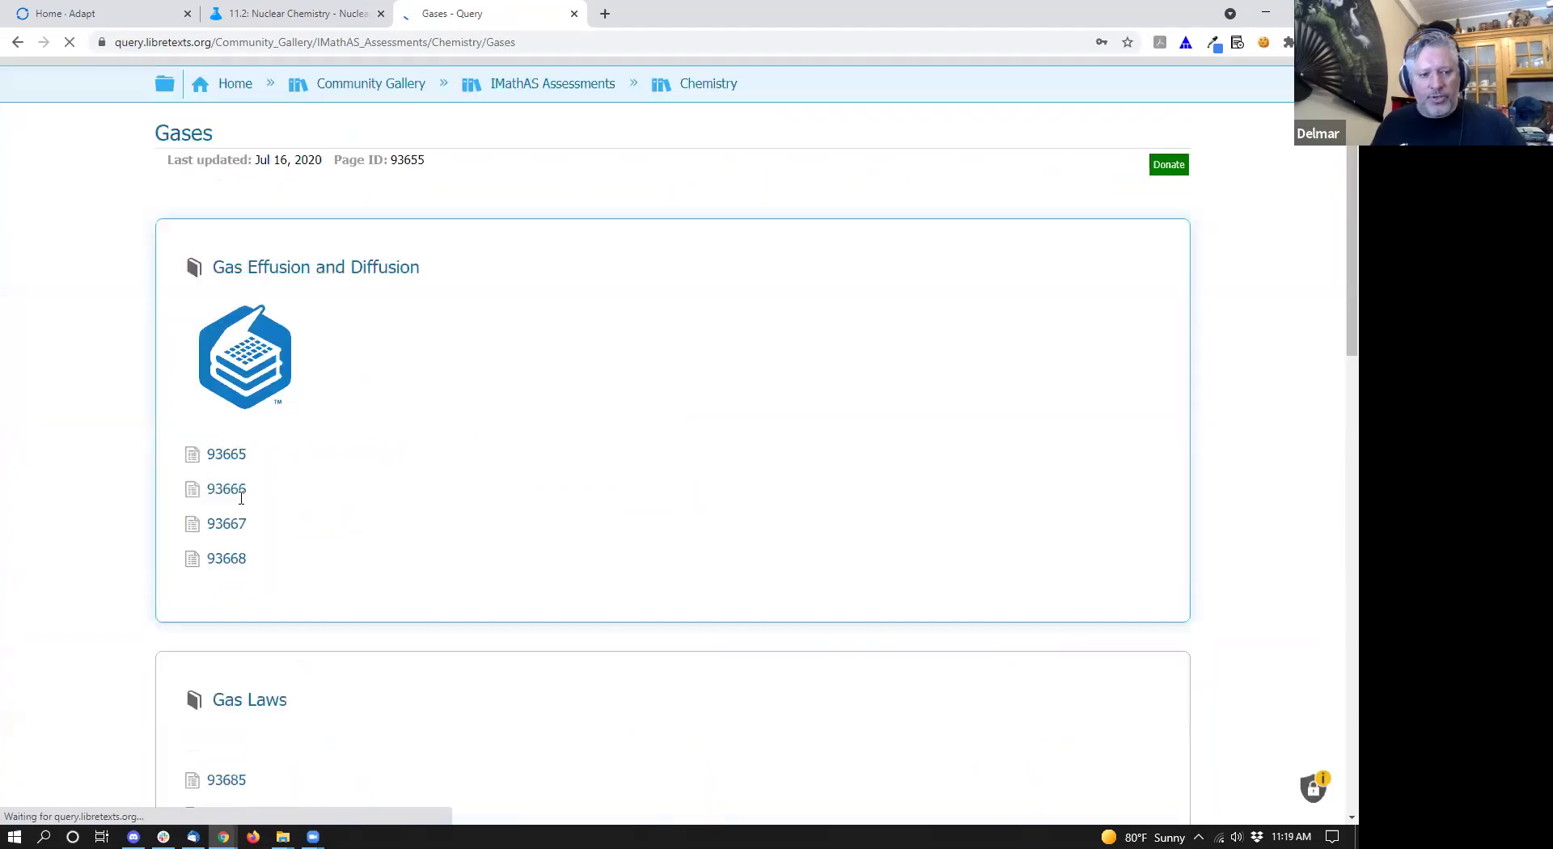
scroll(216, 485, down, 4)
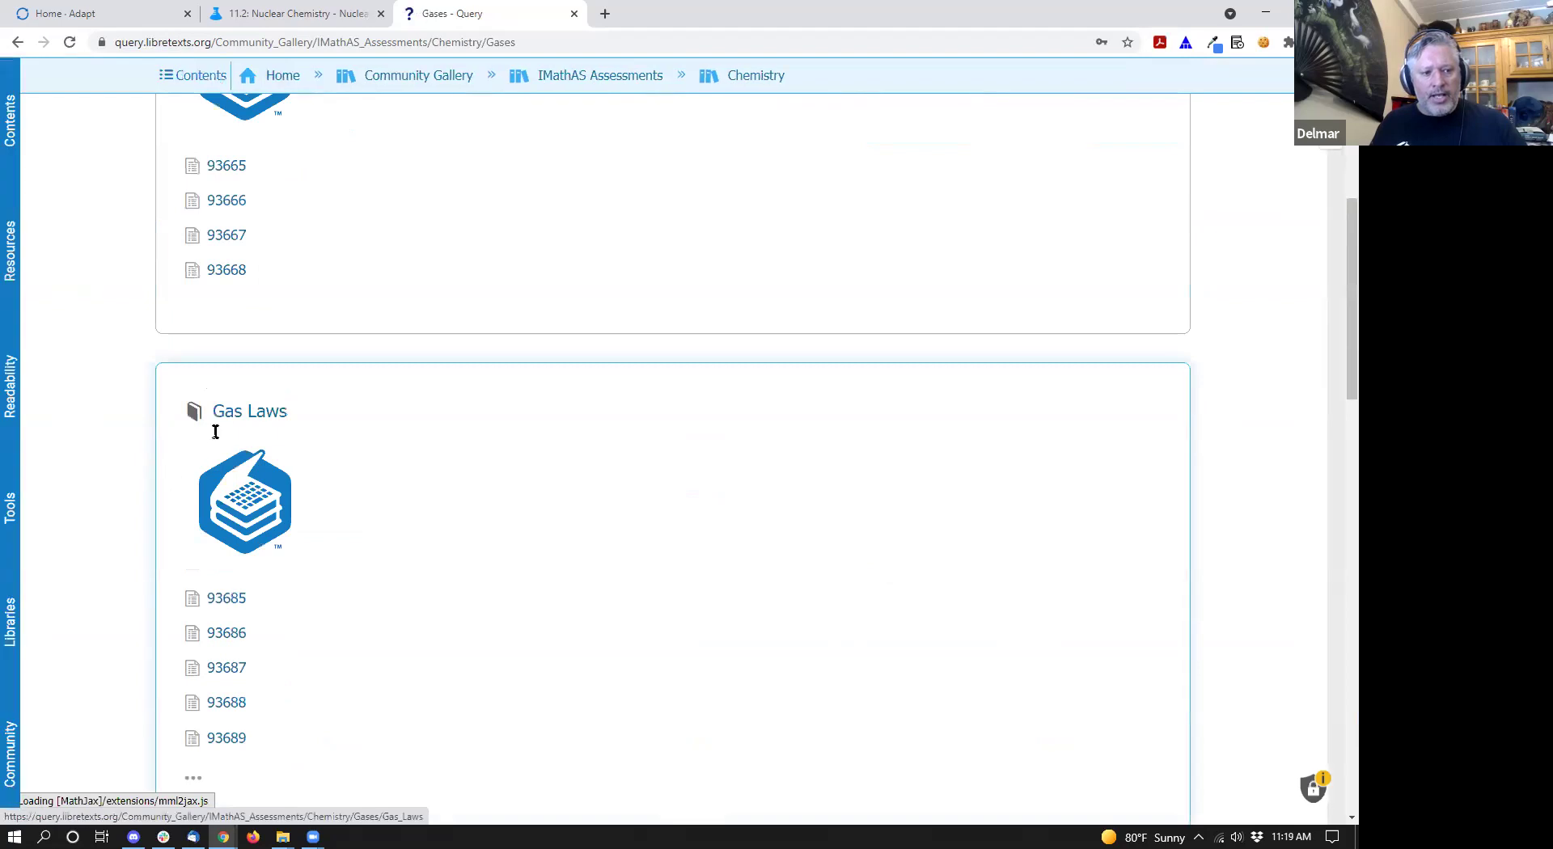
click(233, 672)
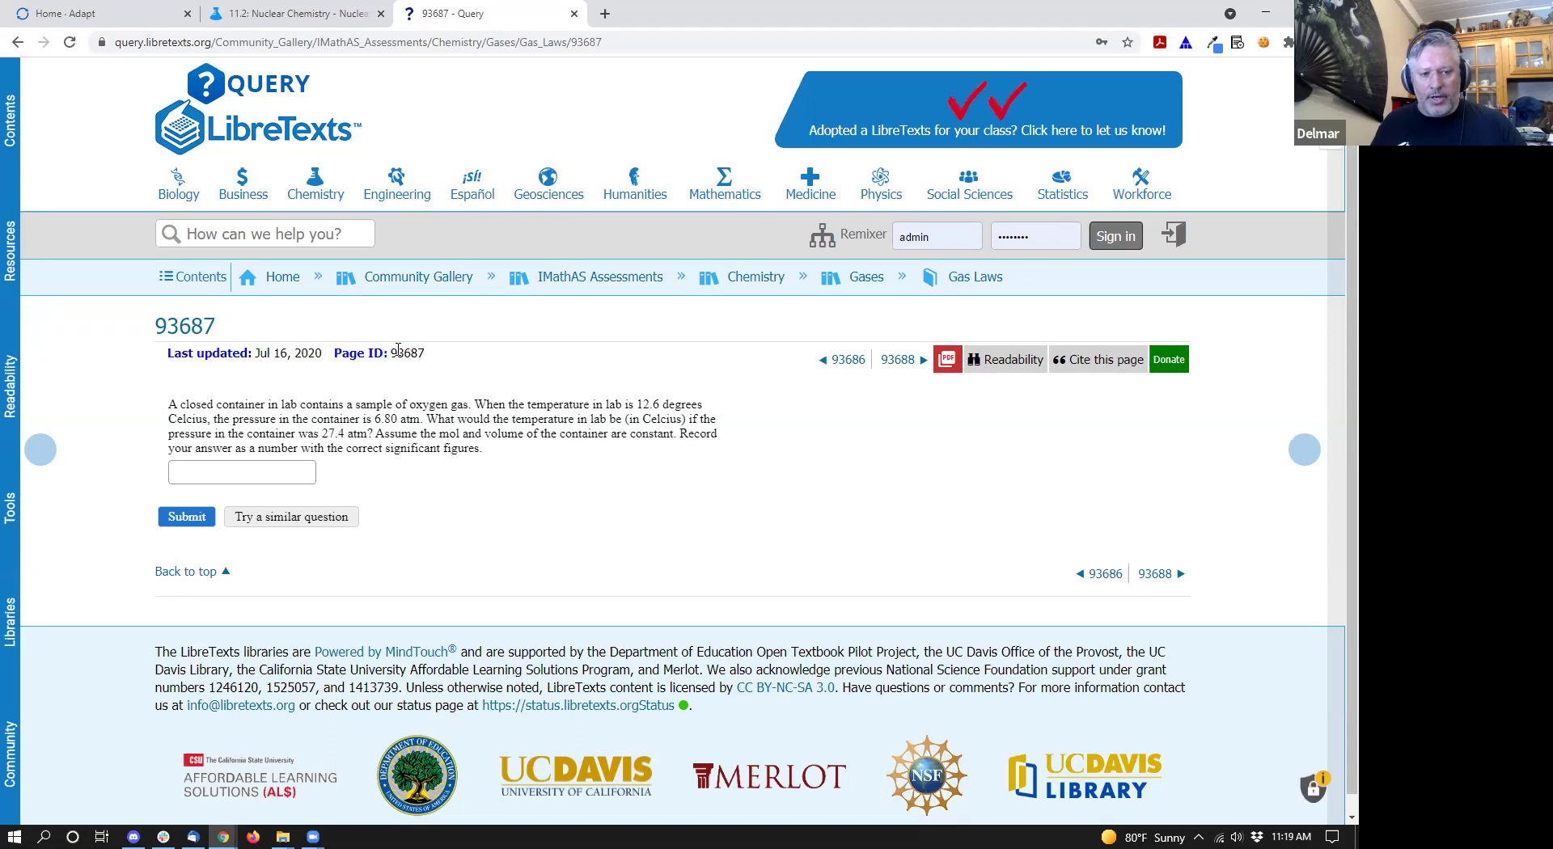
- Copy the question's page ID 93687 and directly import it from the Query library into ADAPT's Assignment #1
mouse_move(426, 354)
mouse_down()
mouse_move(376, 352)
mouse_move(393, 351)
mouse_up()
key(ctrl+c)
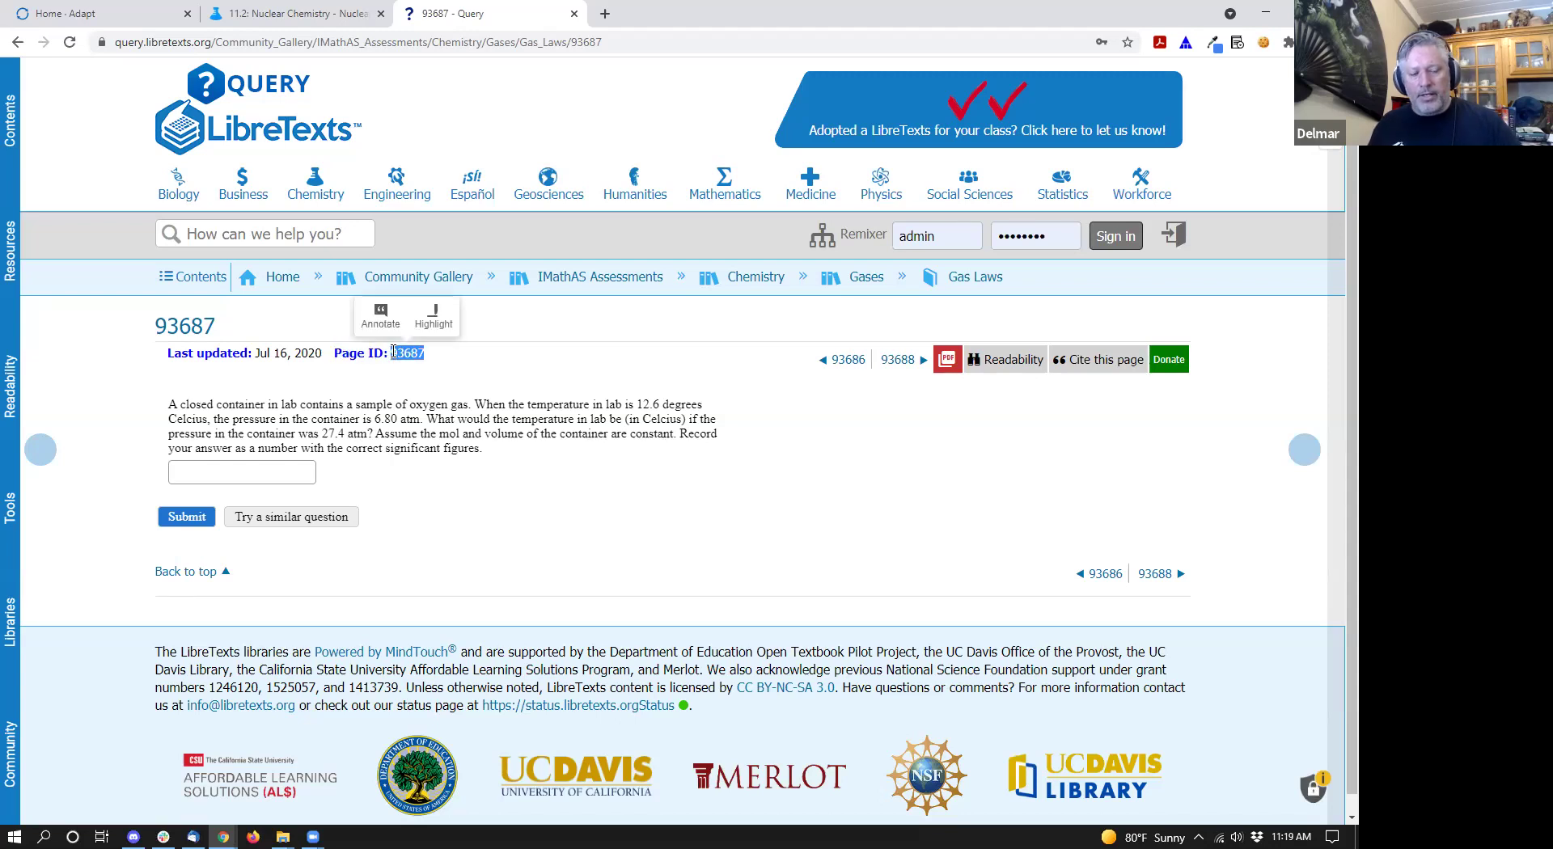
click(295, 12)
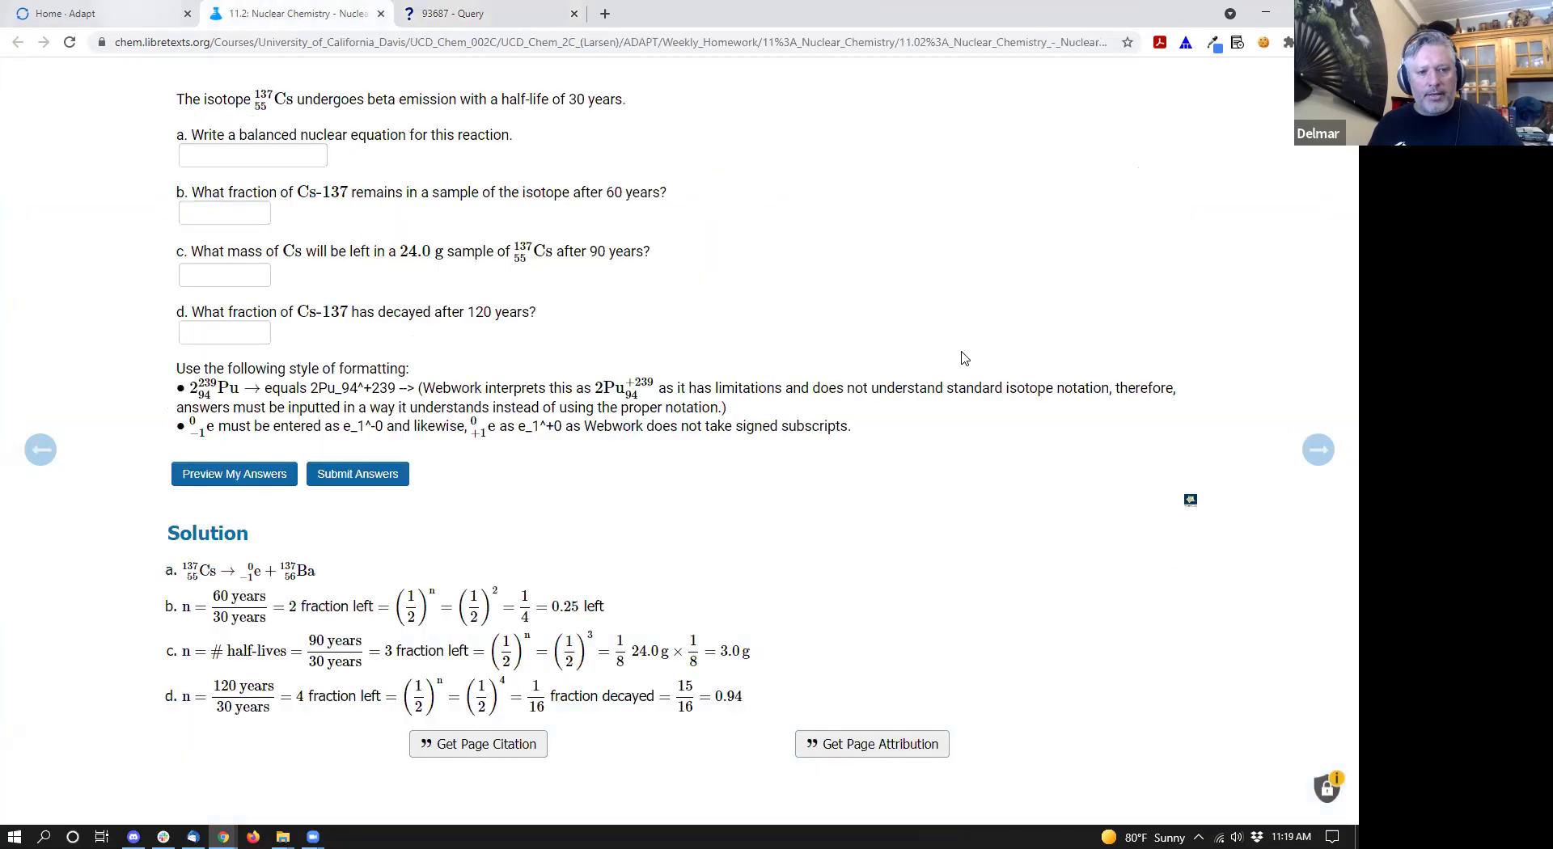
key(ctrl+shift+Tab)
click(555, 316)
click(822, 514)
key(ctrl+v)
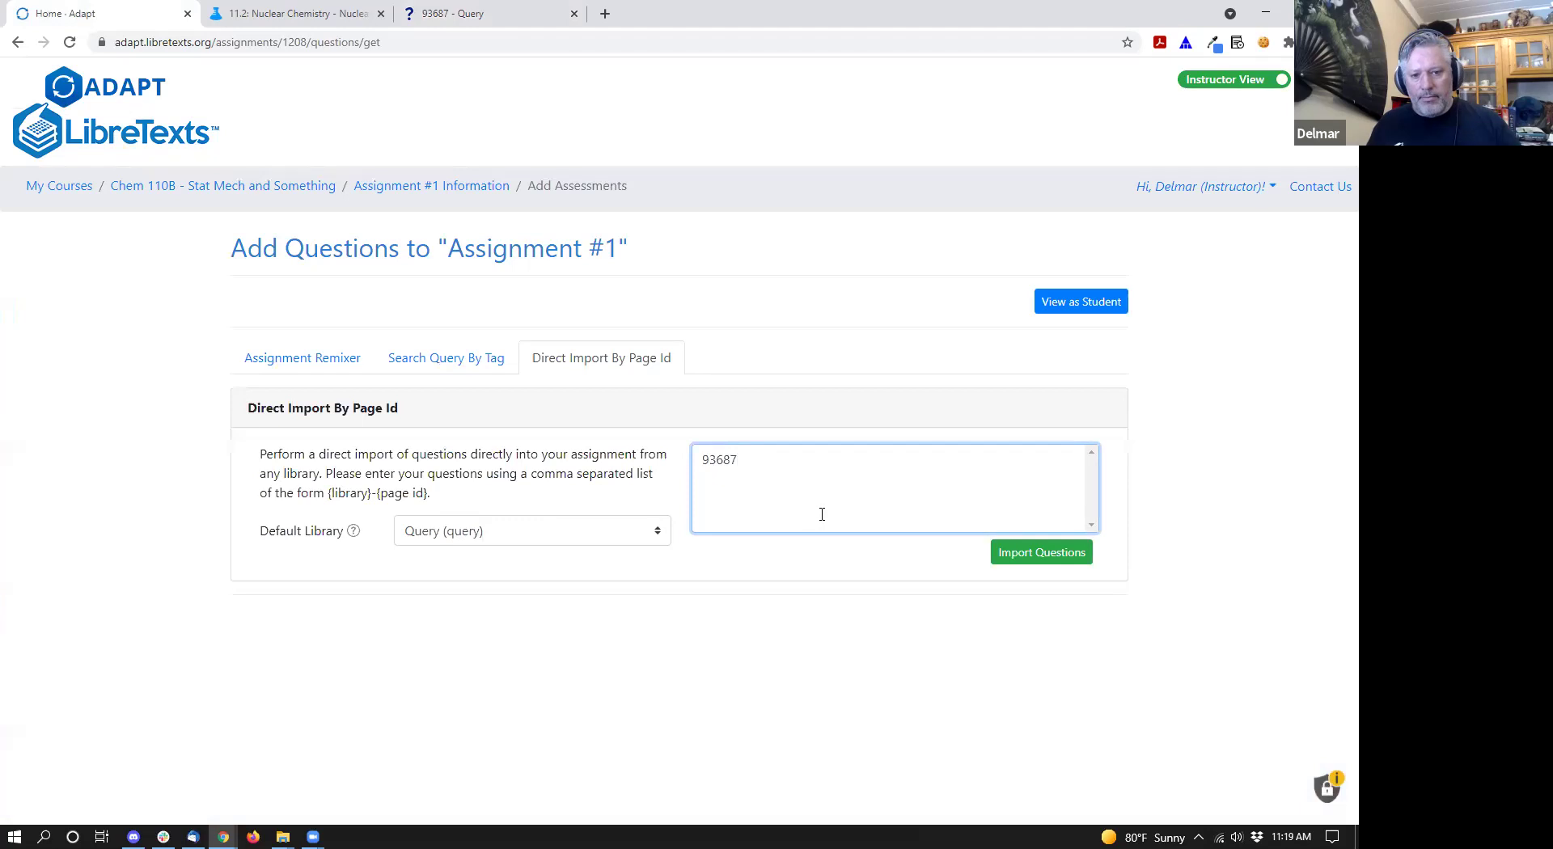
click(1021, 552)
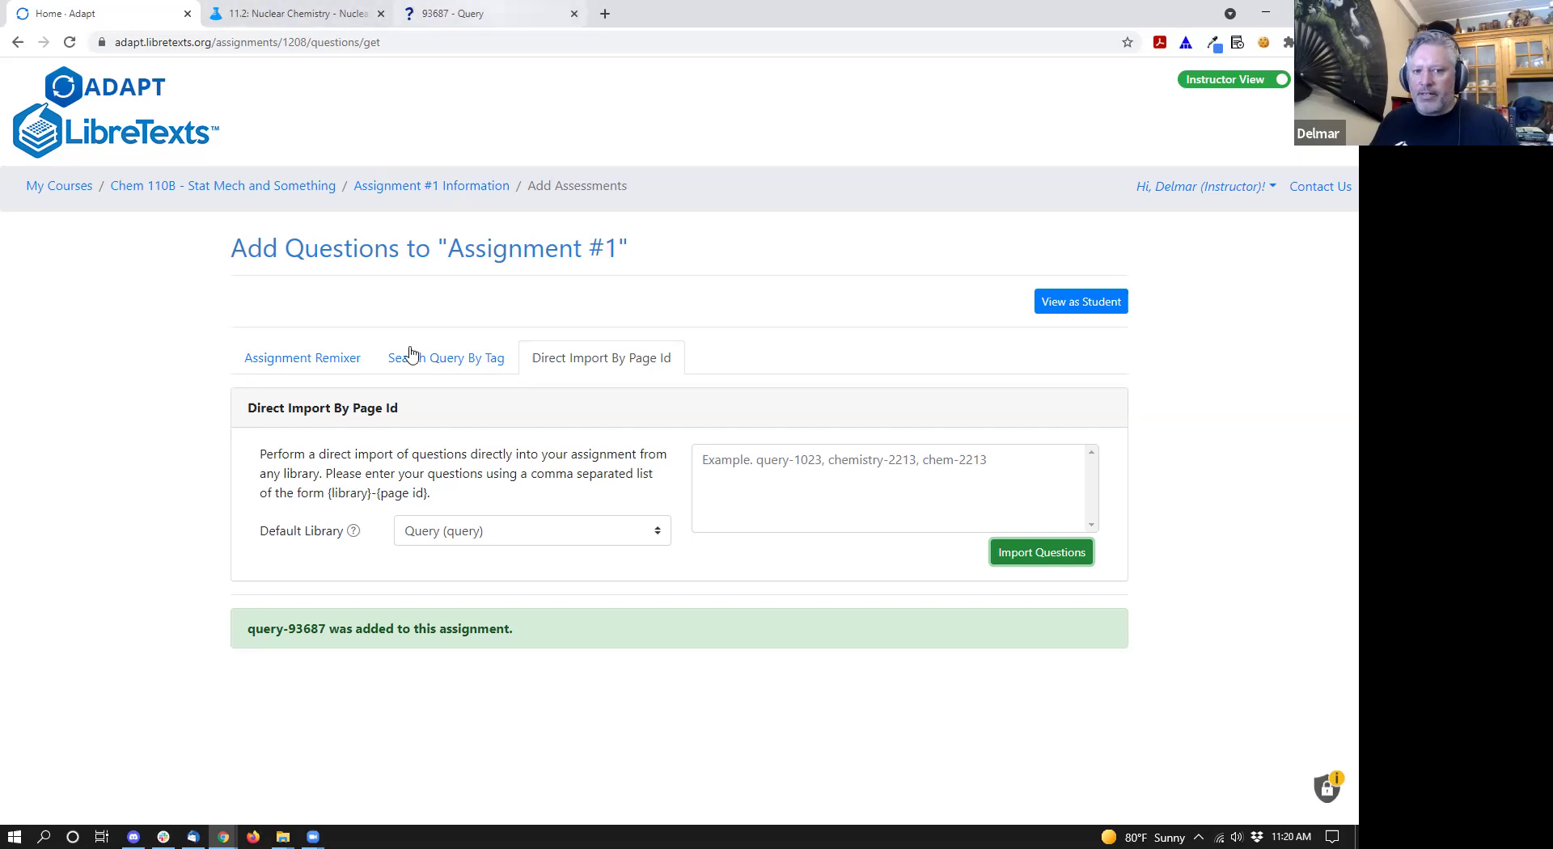
- Review the imported question's source page in the Query library and return to ADAPT
key(ctrl+3)
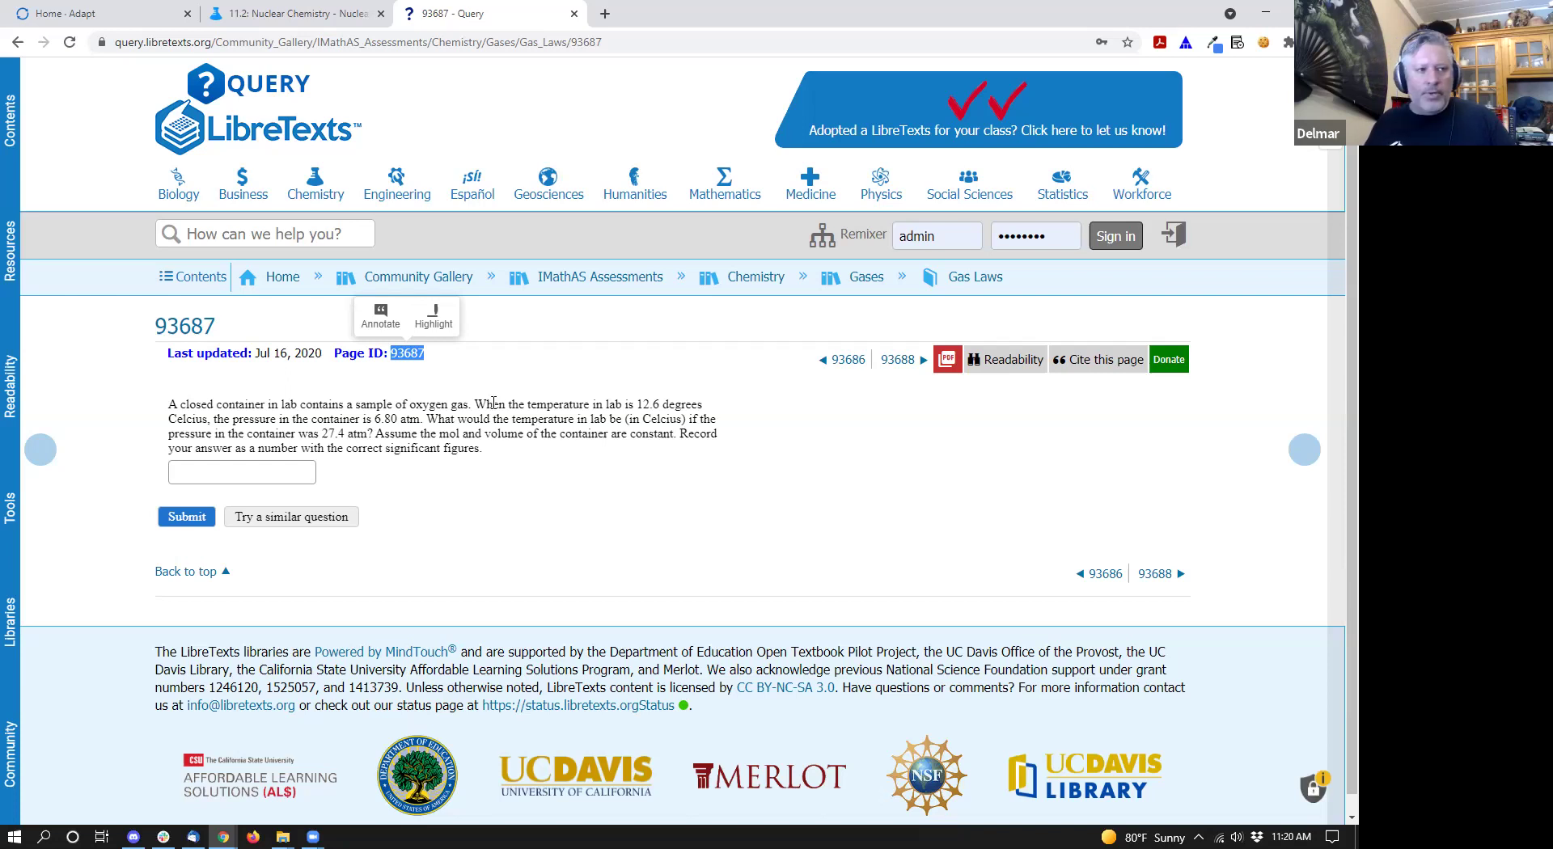
click(91, 9)
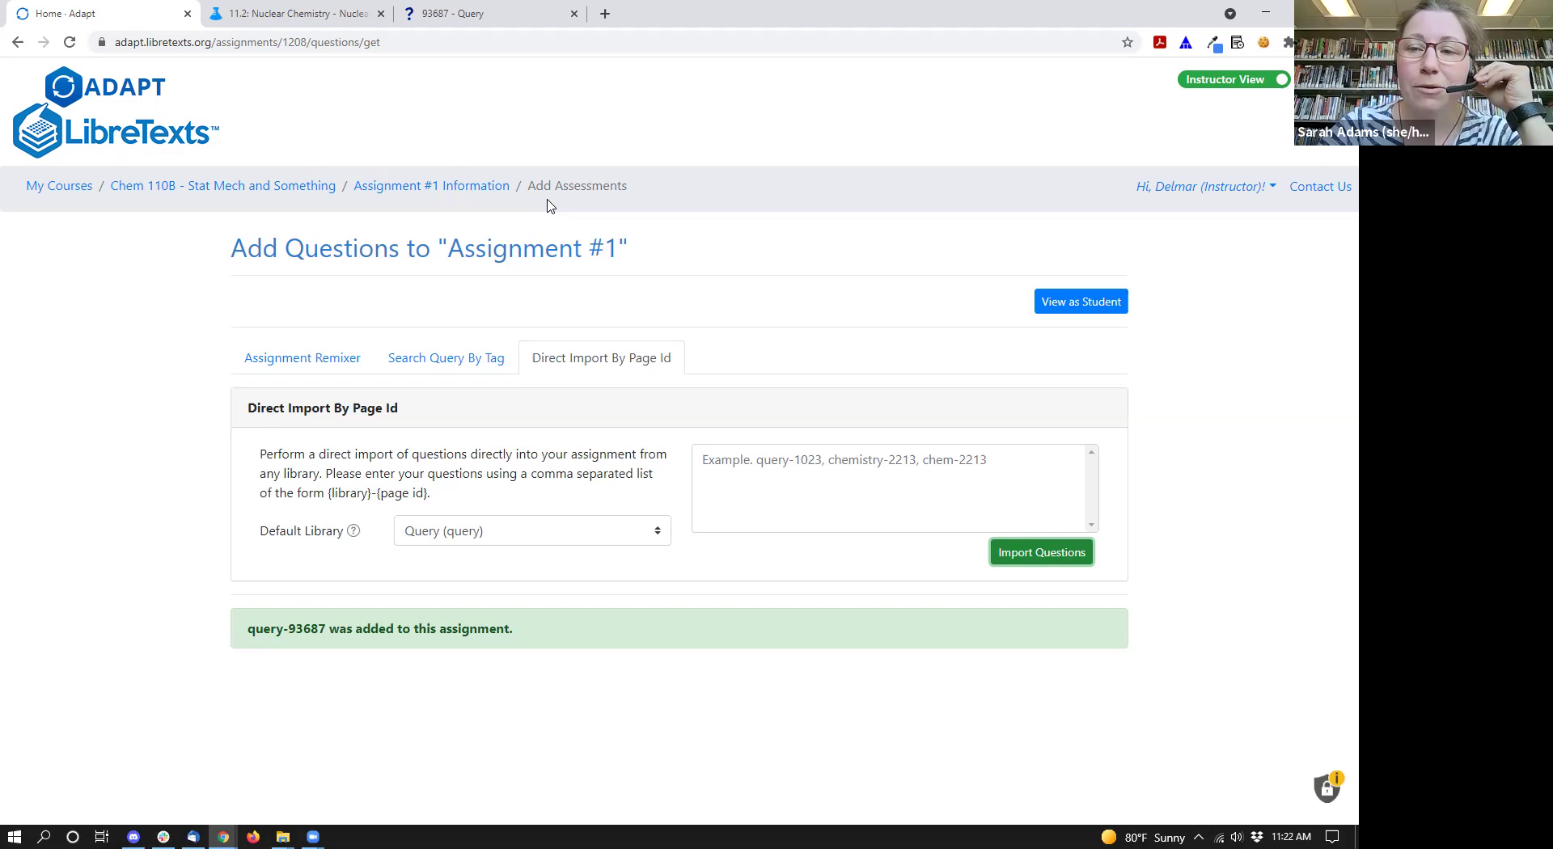
- Search the web for wamap in a new browser tab and open the WAMAP website
click(607, 10)
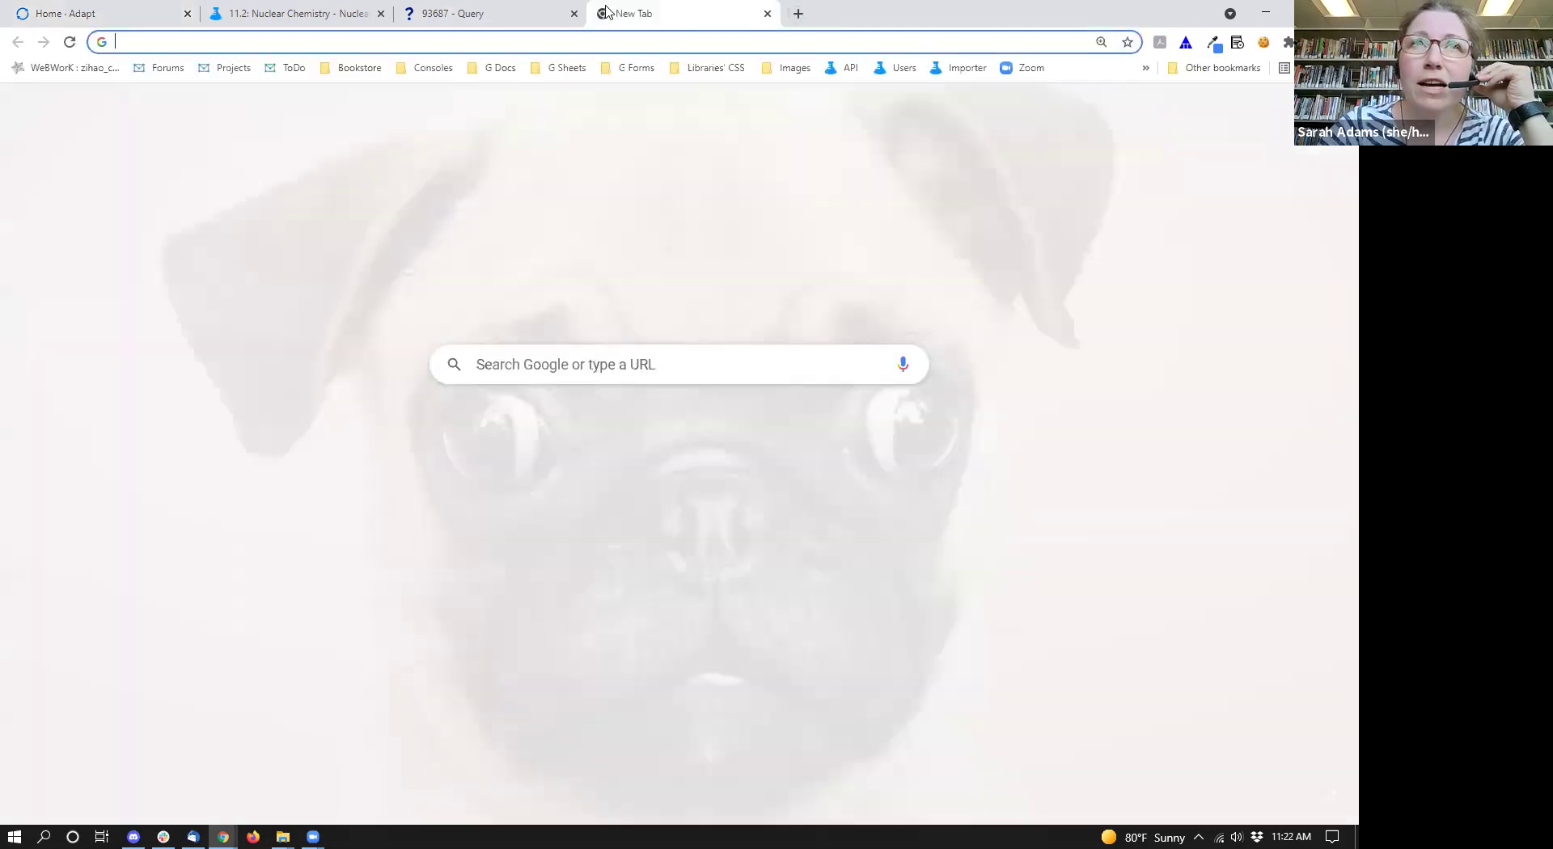
text(wamap)
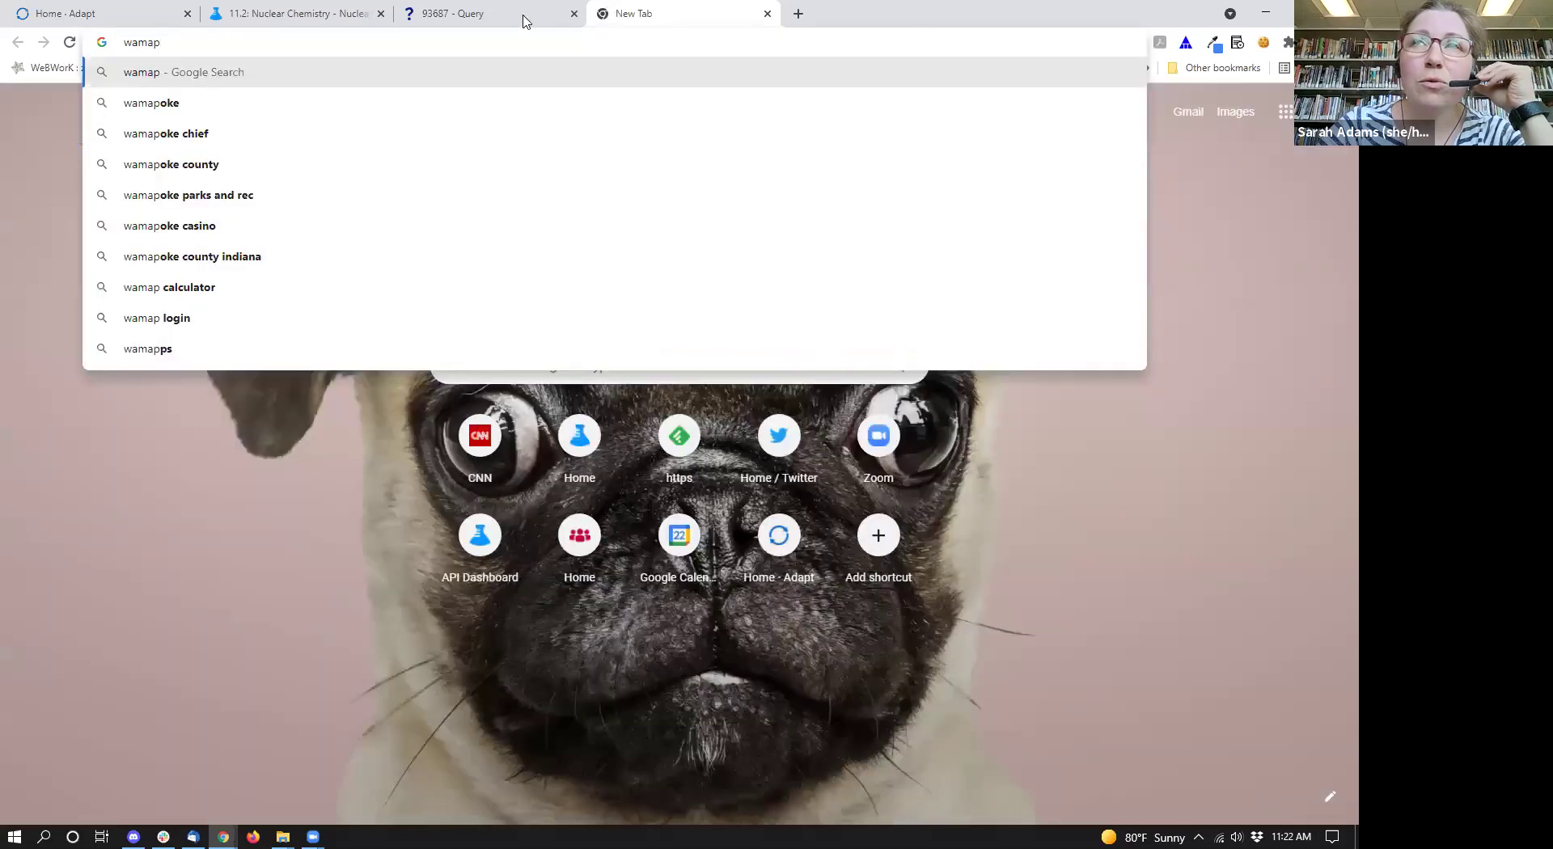
click(517, 68)
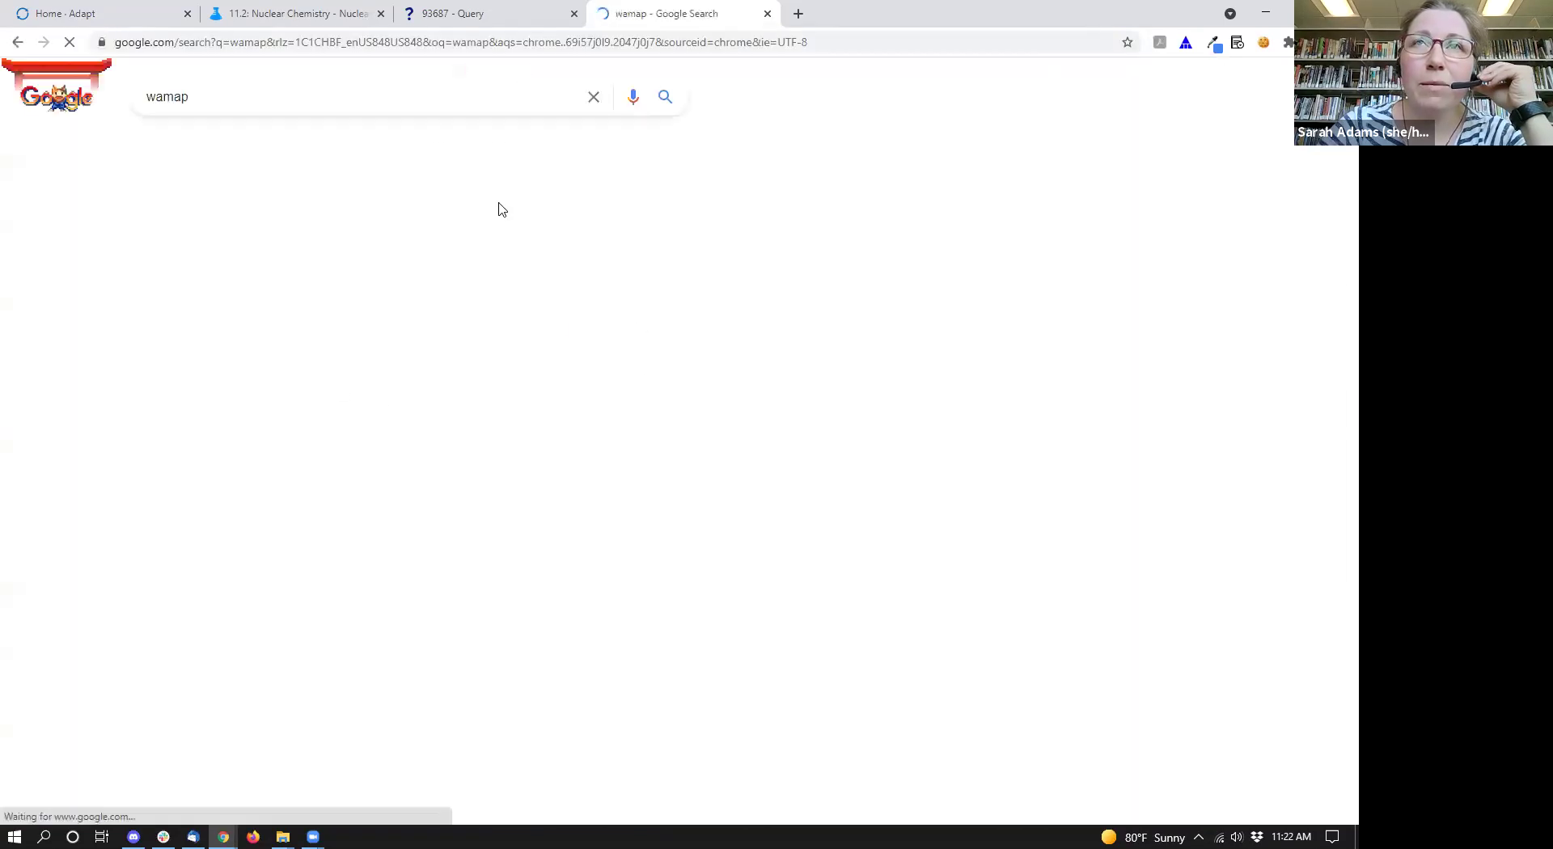
click(203, 237)
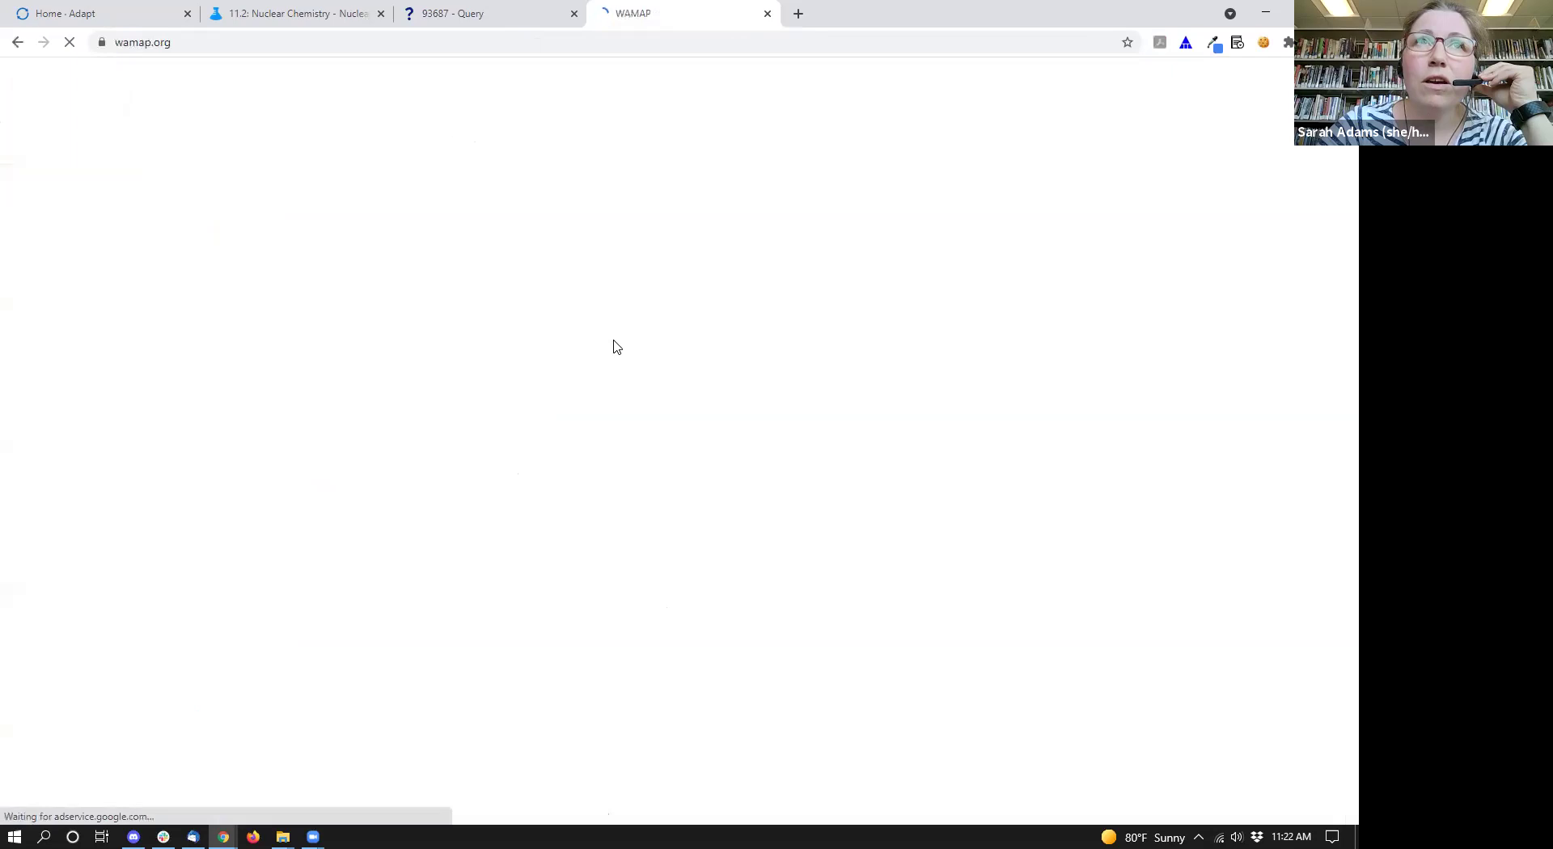